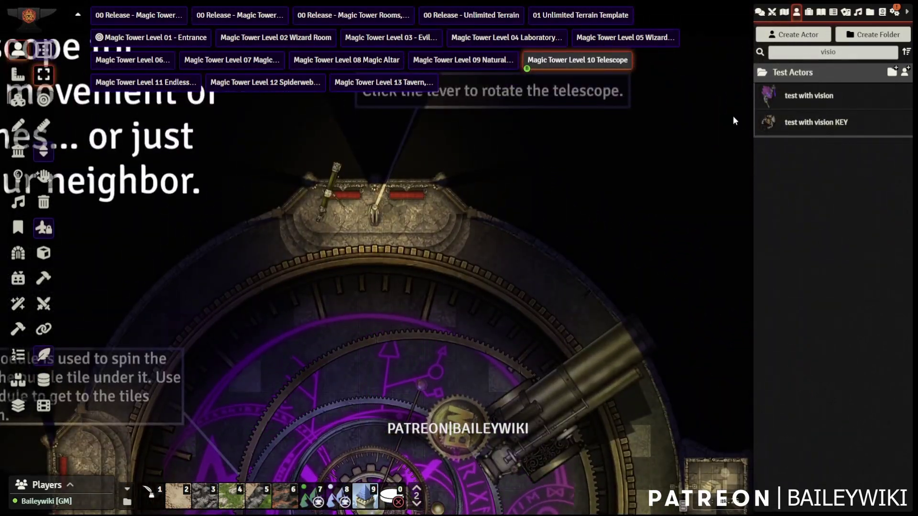
Place the "test with vision" actor beside the wall lever in the telescope scene and operate the lever to rotate the telescope.
{"action": "left_click_drag", "start_coordinate": [802, 96], "coordinate": [404, 218]}
{"action": "left_click", "coordinate": [375, 218]}
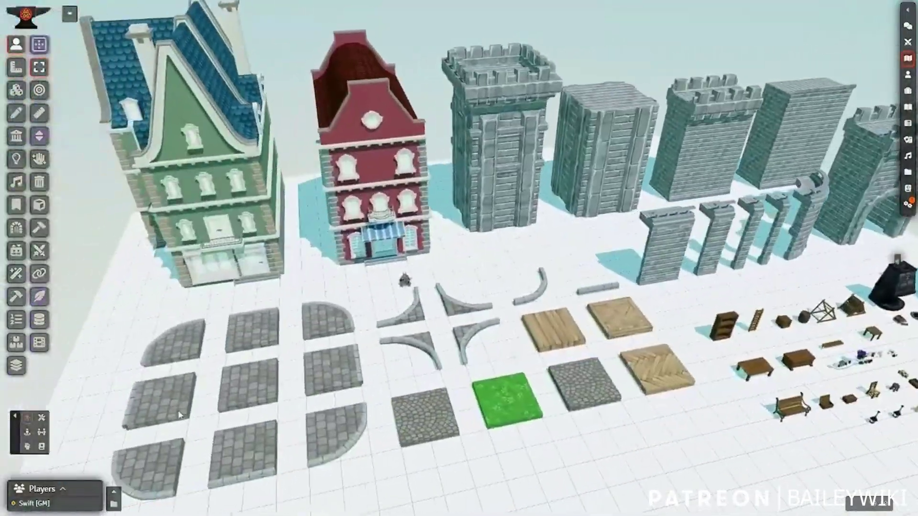
Move the character token from the street through the shopfront of the red building in the 3D scene.
{"action": "left_click_drag", "start_coordinate": [179, 416], "coordinate": [384, 338]}
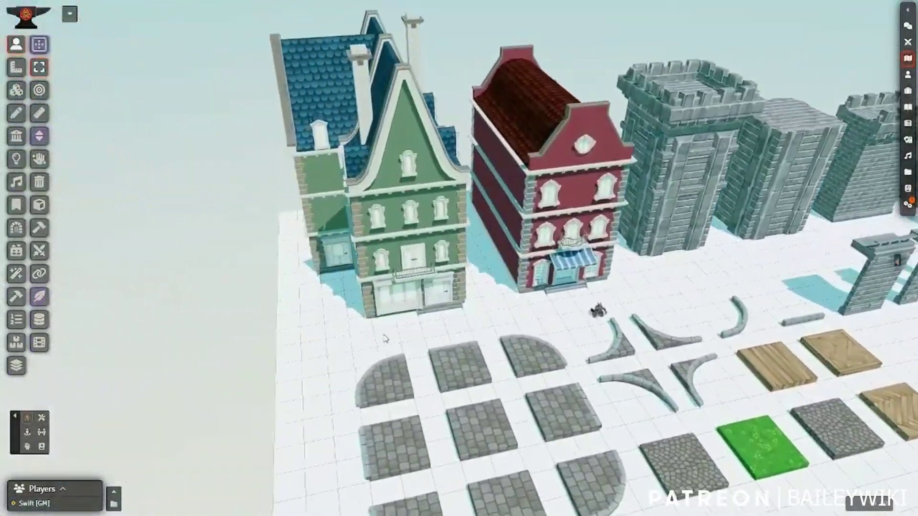
{"action": "scroll", "coordinate": [406, 313], "scroll_direction": "up", "scroll_amount": 1}
{"action": "left_click_drag", "start_coordinate": [415, 272], "coordinate": [379, 314]}
{"action": "scroll", "coordinate": [380, 314], "scroll_direction": "up", "scroll_amount": 3}
{"action": "scroll", "coordinate": [379, 314], "scroll_direction": "up", "scroll_amount": 3}
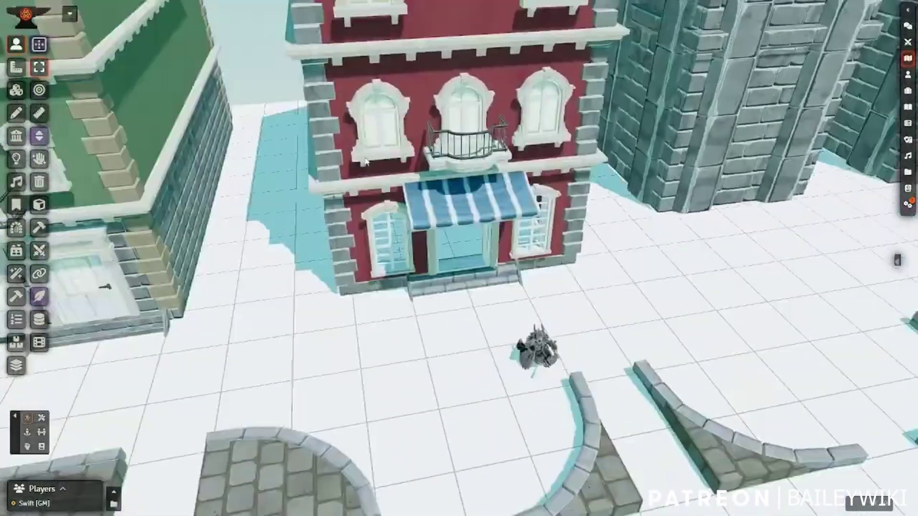
{"action": "left_click_drag", "start_coordinate": [538, 351], "coordinate": [422, 228]}
Examine the red building's interior, the modular paving and floor pieces, and the small tabletop props in the 3D scene.
{"action": "left_click_drag", "start_coordinate": [449, 365], "coordinate": [590, 316]}
{"action": "scroll", "coordinate": [541, 225], "scroll_direction": "up", "scroll_amount": 2}
{"action": "scroll", "coordinate": [540, 225], "scroll_direction": "up", "scroll_amount": 2}
{"action": "left_click_drag", "start_coordinate": [483, 253], "coordinate": [513, 274]}
{"action": "scroll", "coordinate": [514, 274], "scroll_direction": "down", "scroll_amount": 5}
{"action": "right_click_drag", "start_coordinate": [617, 364], "coordinate": [514, 177]}
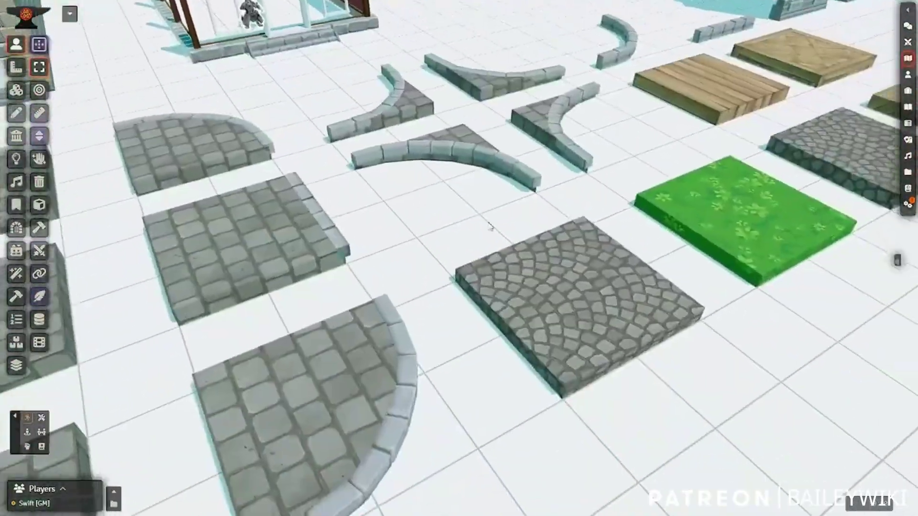
{"action": "scroll", "coordinate": [515, 191], "scroll_direction": "down", "scroll_amount": 3}
{"action": "right_click_drag", "start_coordinate": [669, 287], "coordinate": [478, 334]}
{"action": "scroll", "coordinate": [510, 358], "scroll_direction": "up", "scroll_amount": 3}
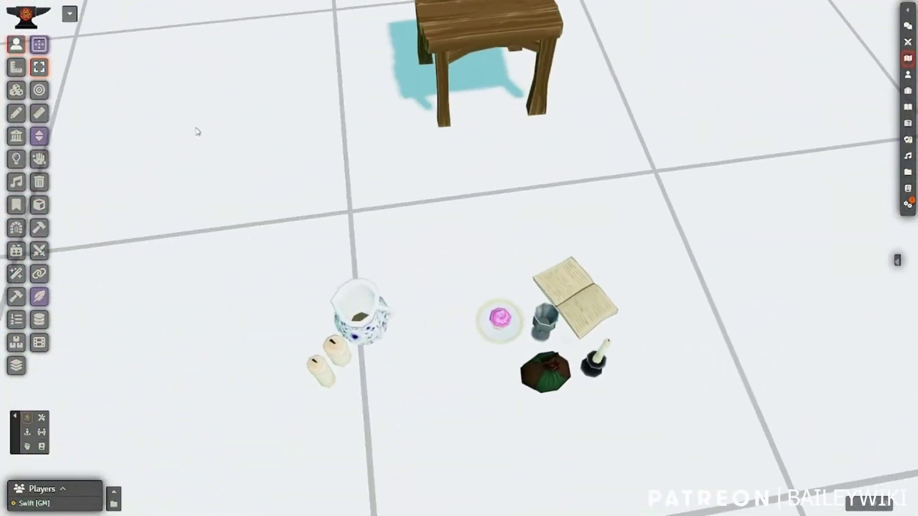
Select the tabletop item tile with the plate and book, move it to the small wooden table and raise it onto its top.
{"action": "left_click", "coordinate": [16, 90]}
{"action": "scroll", "coordinate": [497, 278], "scroll_direction": "down", "scroll_amount": 5}
{"action": "left_click", "coordinate": [497, 277]}
{"action": "left_click_drag", "start_coordinate": [522, 310], "coordinate": [505, 204]}
{"action": "left_click_drag", "start_coordinate": [467, 109], "coordinate": [467, 98]}
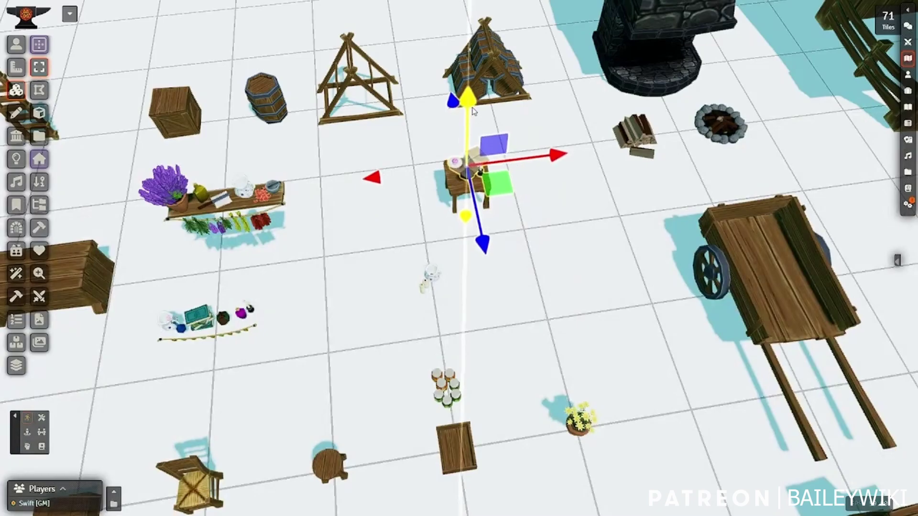
Examine the furniture, cart, crates and other props around the decorated table from several angles.
{"action": "scroll", "coordinate": [509, 412], "scroll_direction": "up", "scroll_amount": 3}
{"action": "left_click_drag", "start_coordinate": [508, 412], "coordinate": [614, 365]}
{"action": "right_click_drag", "start_coordinate": [614, 365], "coordinate": [458, 334]}
{"action": "scroll", "coordinate": [507, 367], "scroll_direction": "down", "scroll_amount": 5}
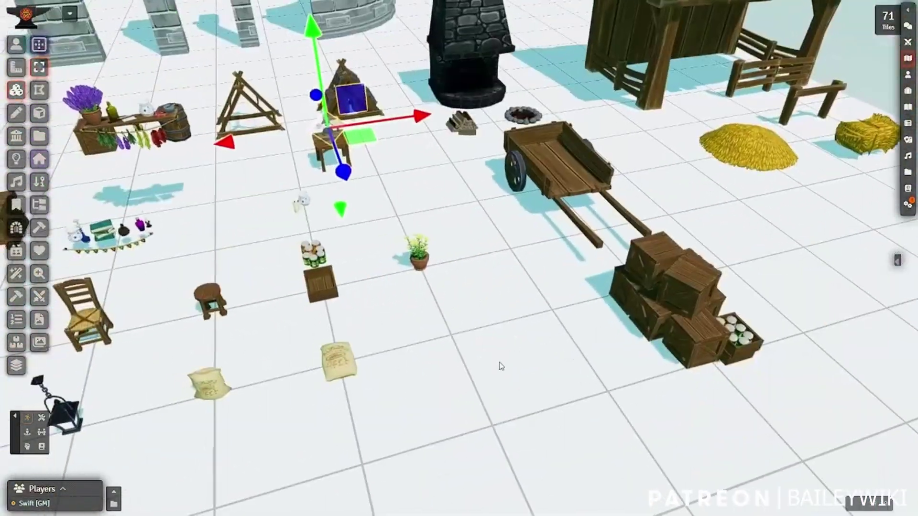
{"action": "right_click_drag", "start_coordinate": [689, 370], "coordinate": [576, 359]}
{"action": "scroll", "coordinate": [576, 359], "scroll_direction": "up", "scroll_amount": 3}
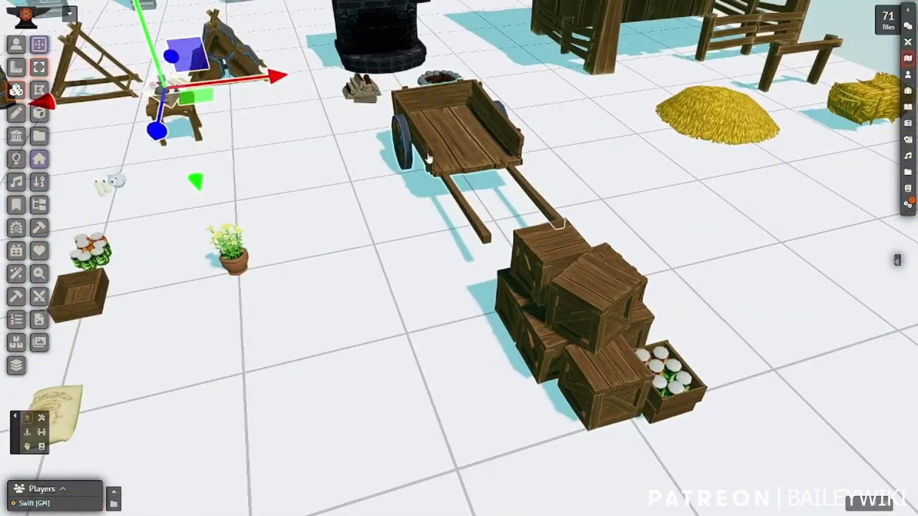
{"action": "middle_click_drag", "start_coordinate": [429, 159], "coordinate": [411, 268]}
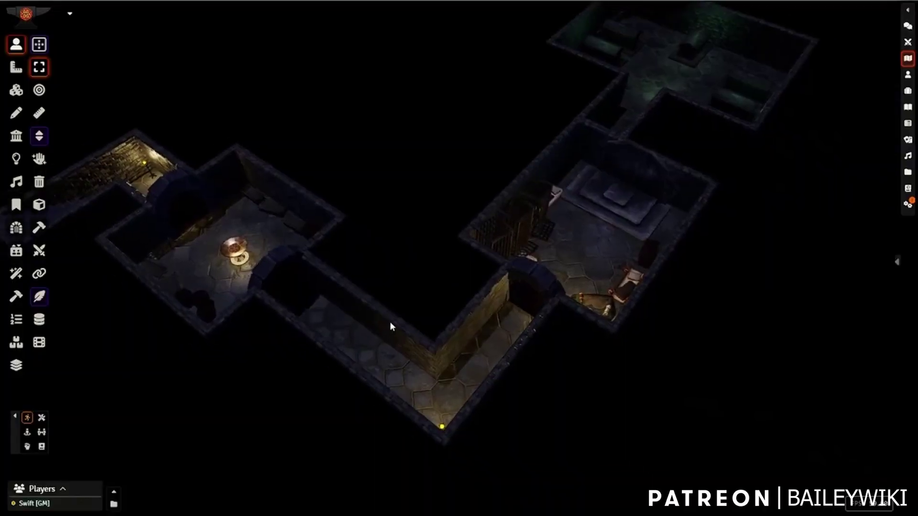
{"action": "middle_click_drag", "start_coordinate": [390, 322], "coordinate": [564, 414]}
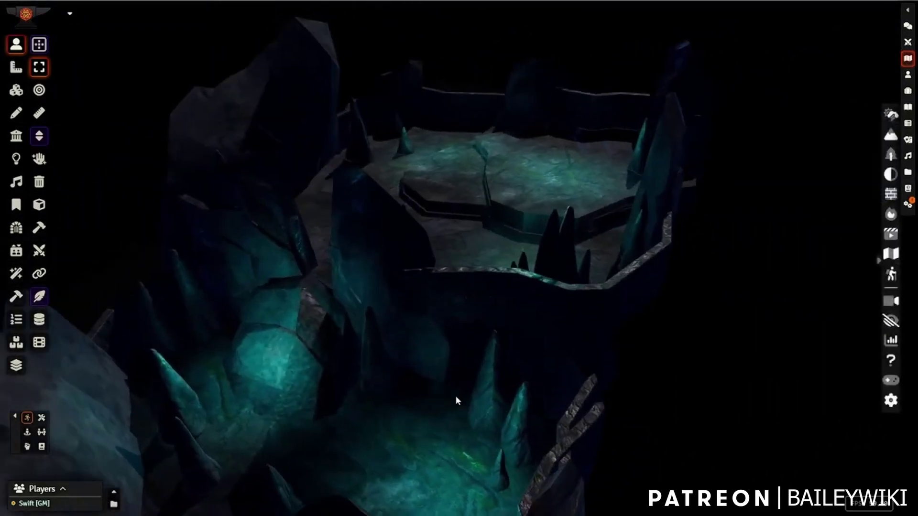
Examine the terrain, rock formations and colored lighting of the 3D cave scene.
{"action": "middle_click_drag", "start_coordinate": [457, 401], "coordinate": [357, 305]}
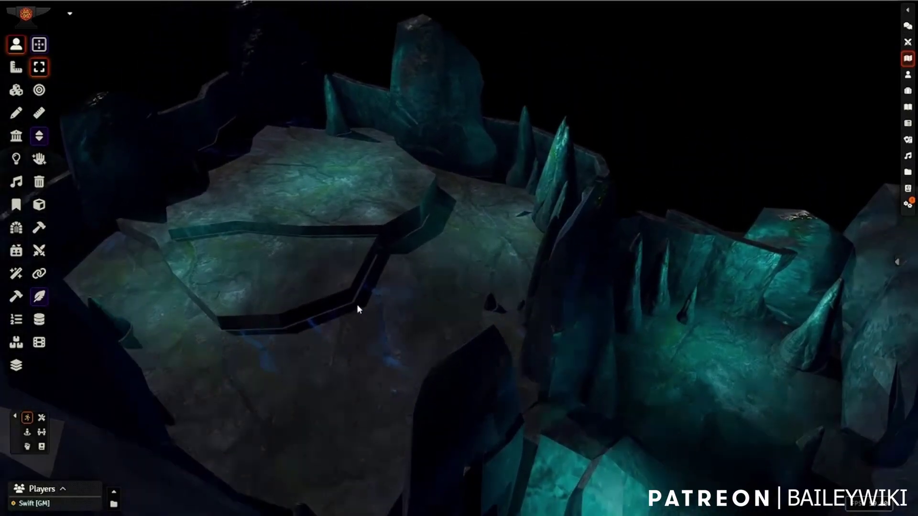
{"action": "middle_click_drag", "start_coordinate": [634, 338], "coordinate": [609, 303]}
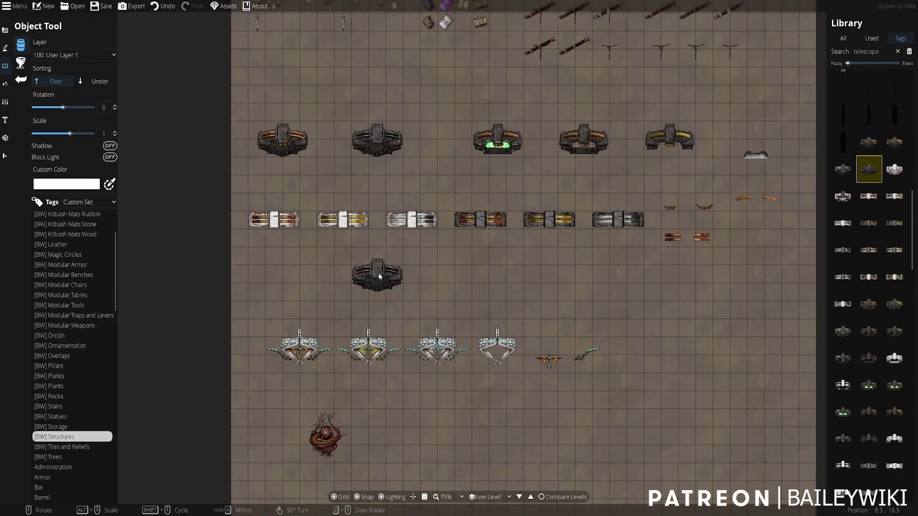
{"action": "scroll", "coordinate": [379, 276], "scroll_direction": "down", "scroll_amount": 7, "text": "shift"}
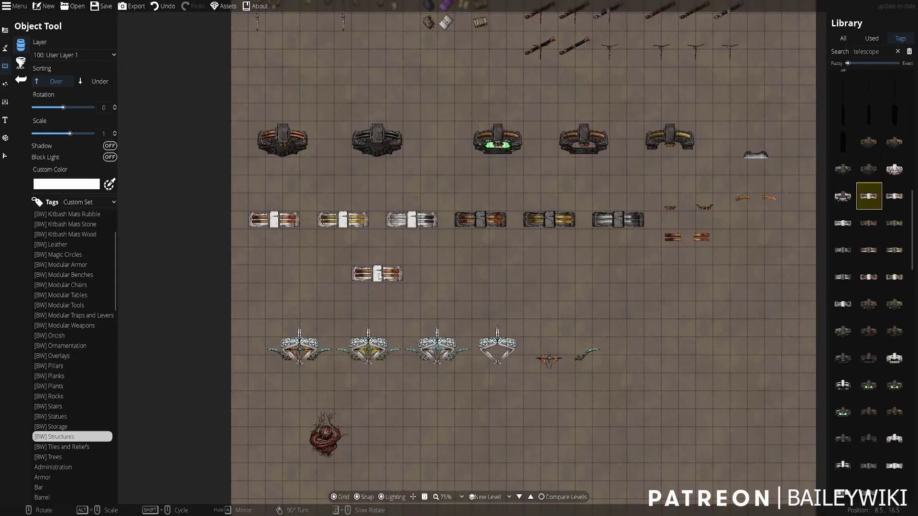
Switch to the map editor and try out different monolith variants from the [BW] Structures library with the Object Tool.
{"action": "scroll", "coordinate": [379, 276], "scroll_direction": "down", "scroll_amount": 6, "text": "shift"}
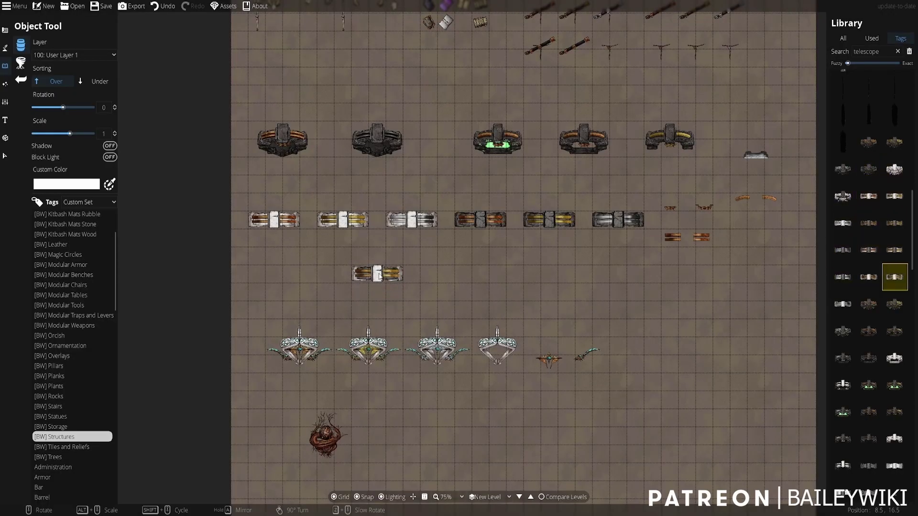
{"action": "scroll", "coordinate": [306, 256], "scroll_direction": "down", "scroll_amount": 2, "text": "shift"}
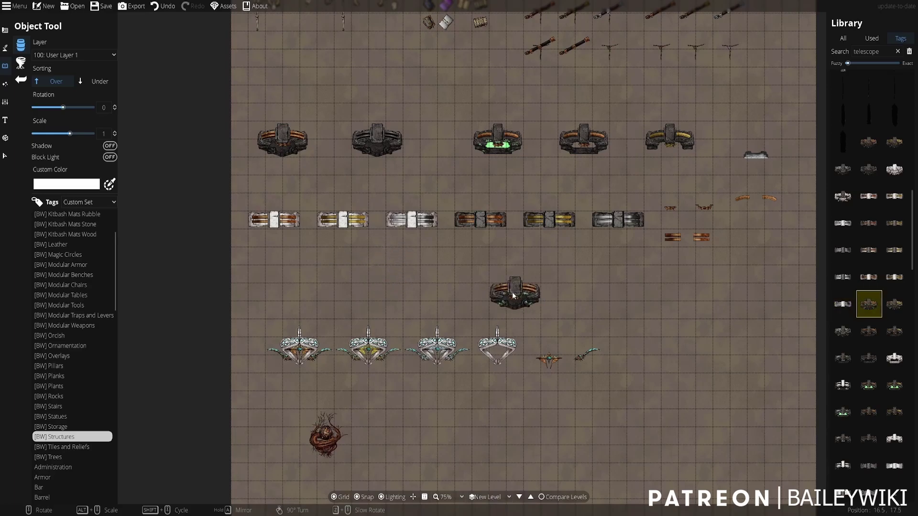
{"action": "left_click", "coordinate": [873, 224]}
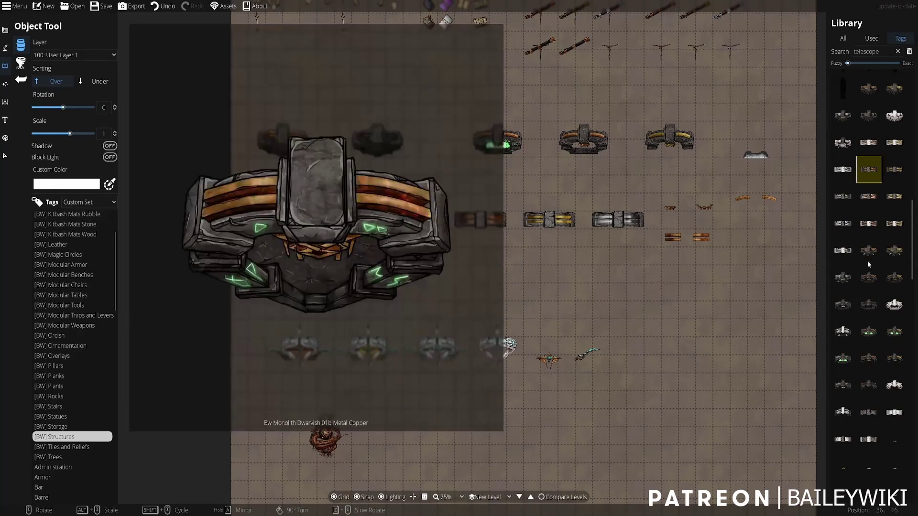
{"action": "scroll", "coordinate": [877, 259], "scroll_direction": "down", "scroll_amount": 3}
{"action": "left_click", "coordinate": [891, 339]}
{"action": "middle_click_drag", "start_coordinate": [574, 272], "coordinate": [544, 283]}
{"action": "scroll", "coordinate": [635, 207], "scroll_direction": "up", "scroll_amount": 3}
{"action": "middle_click_drag", "start_coordinate": [635, 207], "coordinate": [467, 212]}
{"action": "scroll", "coordinate": [471, 204], "scroll_direction": "up", "scroll_amount": 1}
{"action": "scroll", "coordinate": [481, 175], "scroll_direction": "down", "scroll_amount": 1, "text": "shift"}
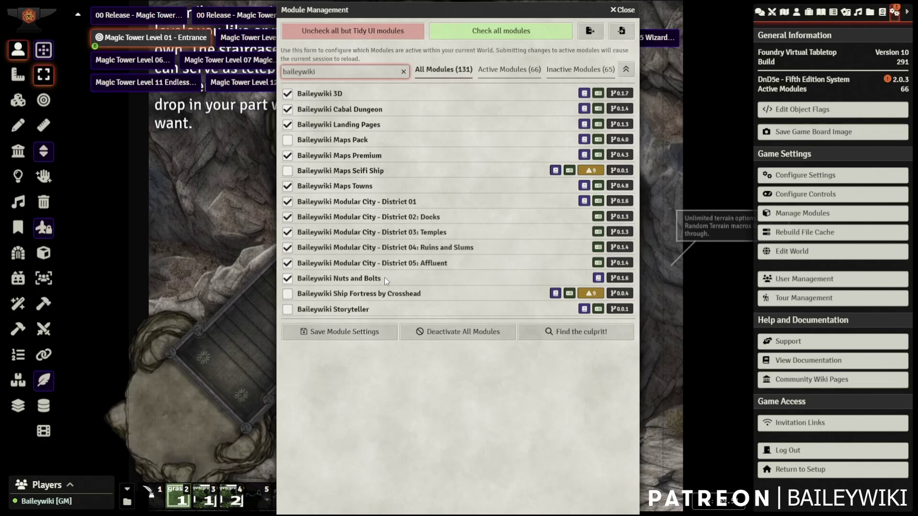
Close module management and open the Baileywiki City Scenes compendium.
{"action": "left_click", "coordinate": [632, 11]}
{"action": "left_click", "coordinate": [882, 12]}
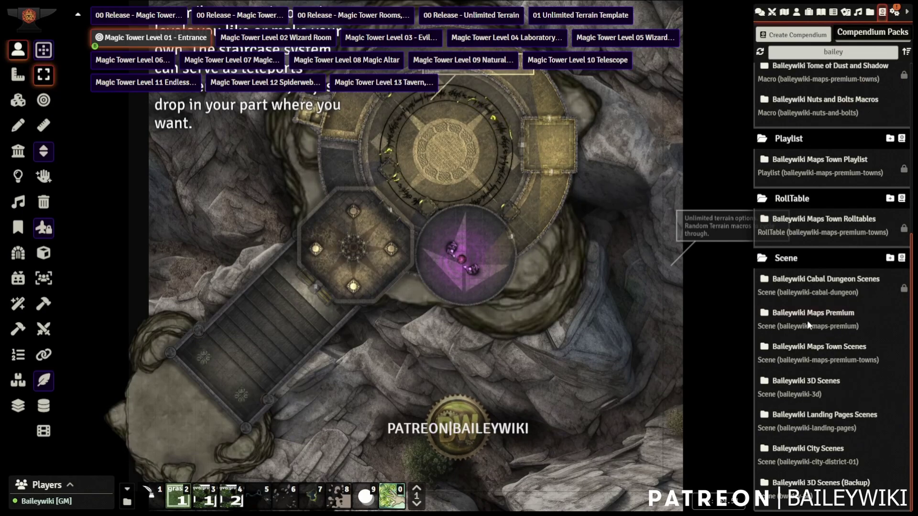
{"action": "left_click", "coordinate": [807, 450]}
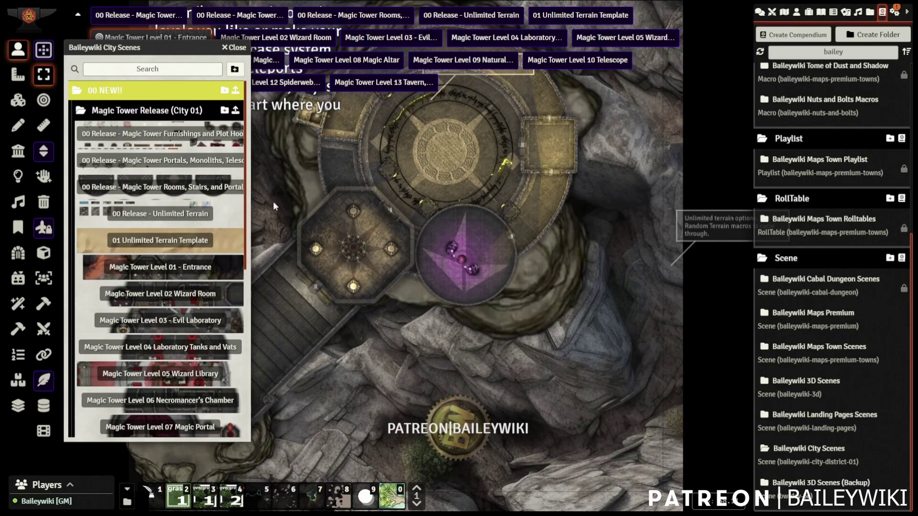
Expand the 00 NEW!! and Magic Tower Release (City 01) folders and review the scenes they contain.
{"action": "left_click", "coordinate": [99, 92]}
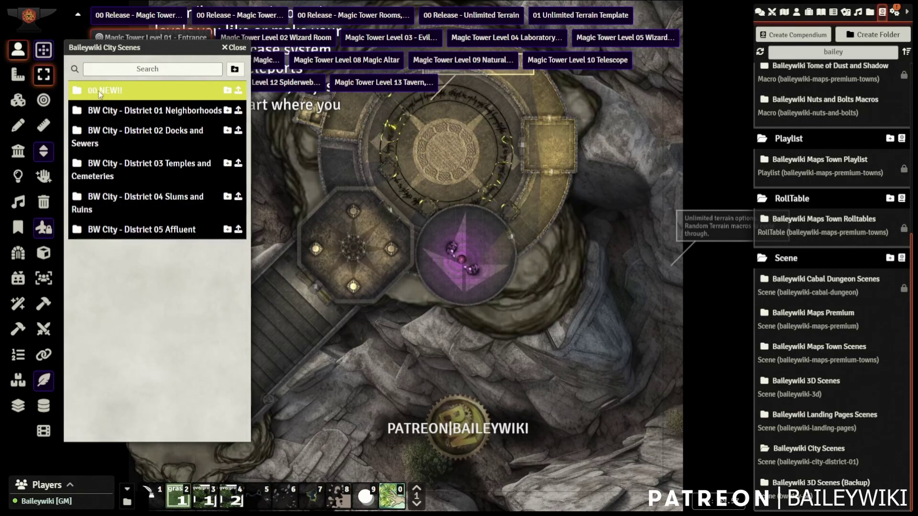
{"action": "left_click", "coordinate": [107, 90]}
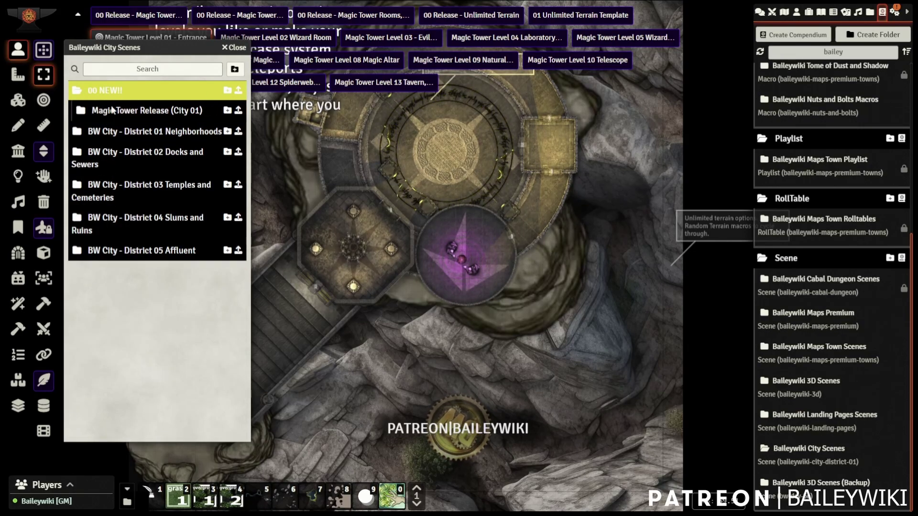
{"action": "left_click", "coordinate": [119, 112]}
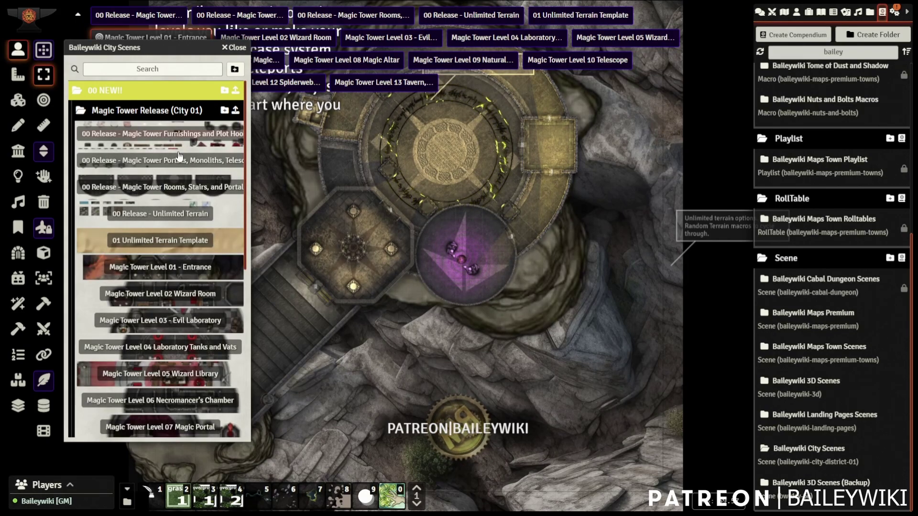
{"action": "scroll", "coordinate": [117, 228], "scroll_direction": "down", "scroll_amount": 2}
{"action": "scroll", "coordinate": [156, 222], "scroll_direction": "up", "scroll_amount": 2}
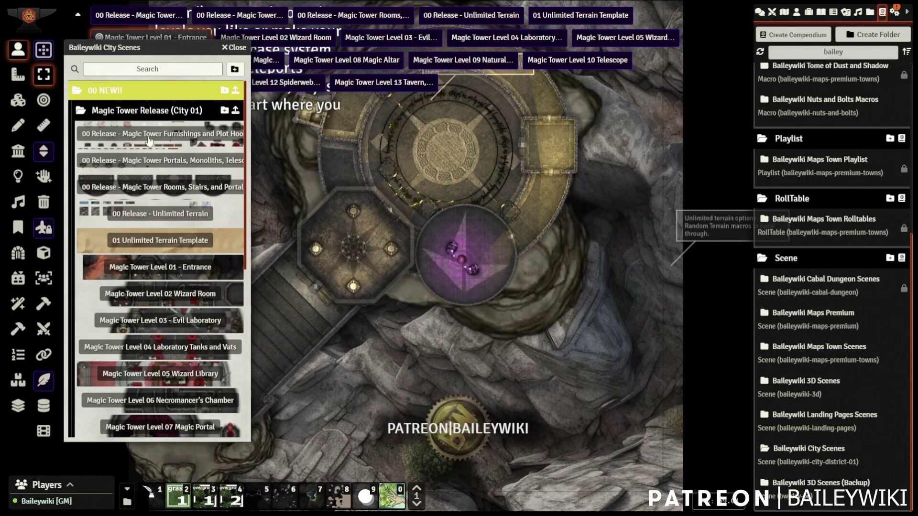
{"action": "scroll", "coordinate": [160, 225], "scroll_direction": "down", "scroll_amount": 2}
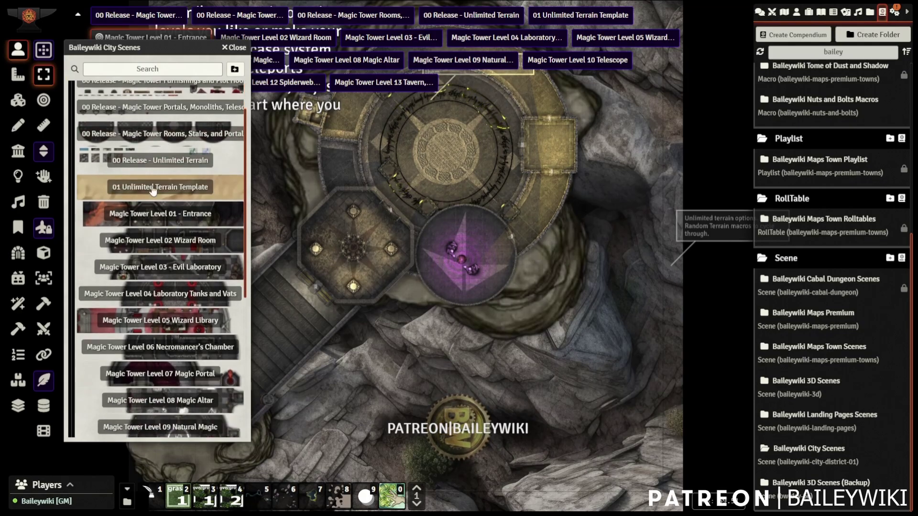
{"action": "scroll", "coordinate": [159, 233], "scroll_direction": "down", "scroll_amount": 2}
{"action": "scroll", "coordinate": [159, 233], "scroll_direction": "up", "scroll_amount": 4}
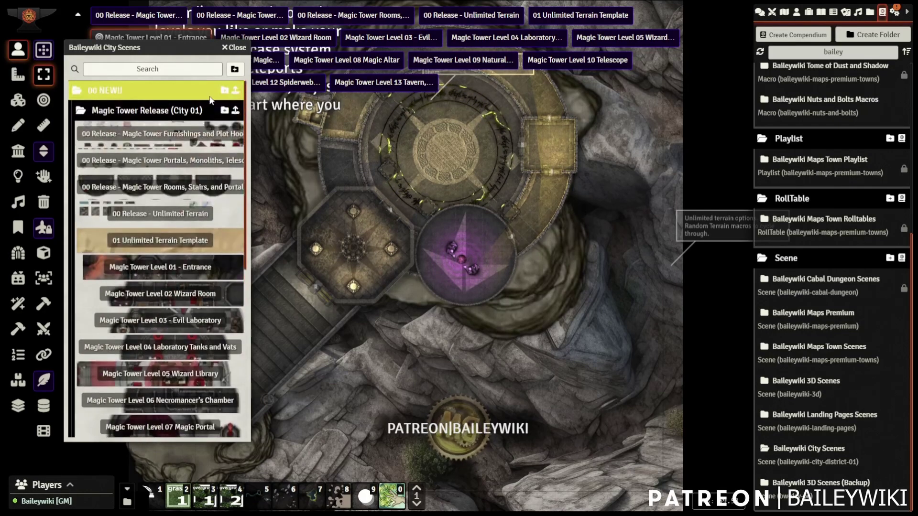
Close the city scenes, filter the compendium packs by "bw" and open BW Prefabs 00 - NEW Content.
{"action": "left_click", "coordinate": [236, 48]}
{"action": "scroll", "coordinate": [857, 229], "scroll_direction": "up", "scroll_amount": 5}
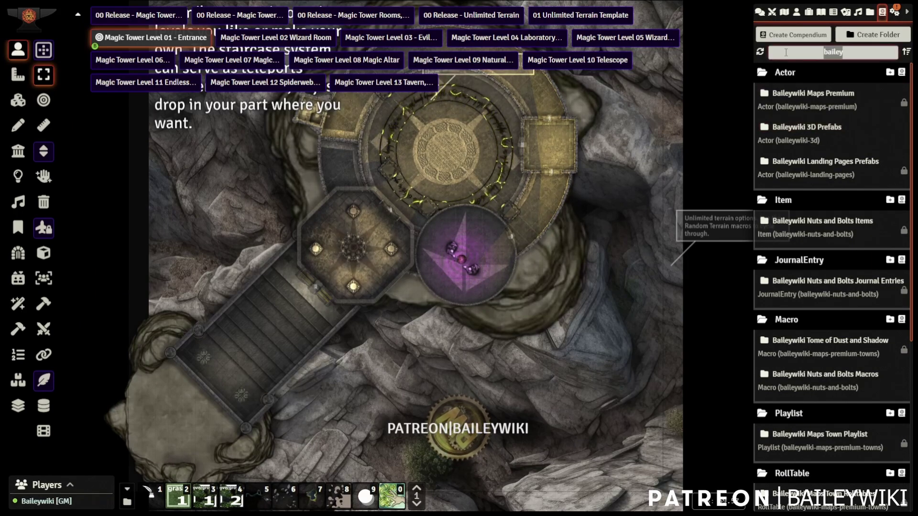
{"action": "type", "text": "bw"}
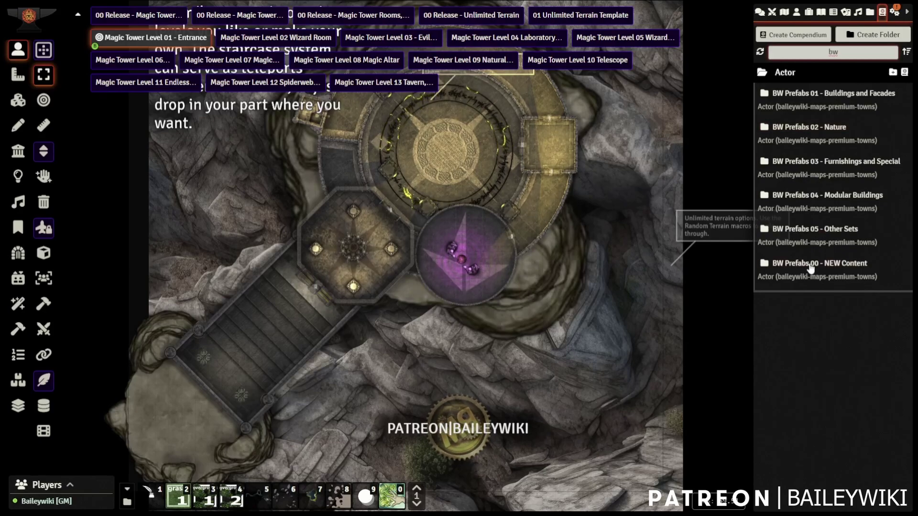
{"action": "left_click", "coordinate": [818, 266]}
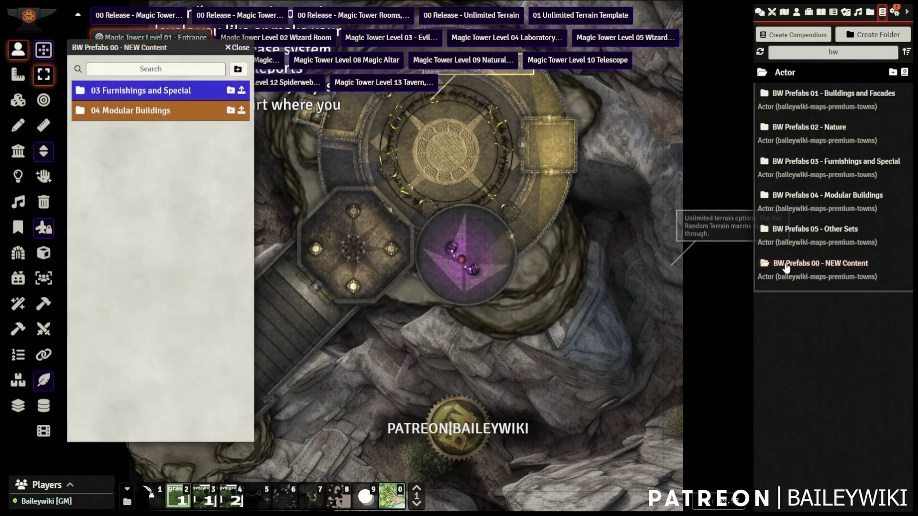
Review the prefabs in the Magic Tower Rooms (City 01) folder under 04 Modular Buildings, and collapse that room folder.
{"action": "left_click", "coordinate": [133, 112]}
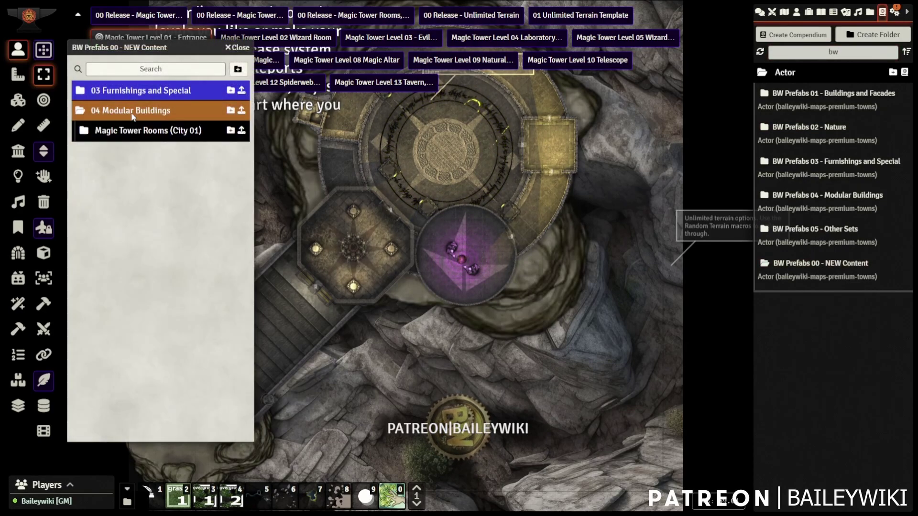
{"action": "left_click", "coordinate": [134, 131]}
{"action": "scroll", "coordinate": [141, 203], "scroll_direction": "down", "scroll_amount": 3}
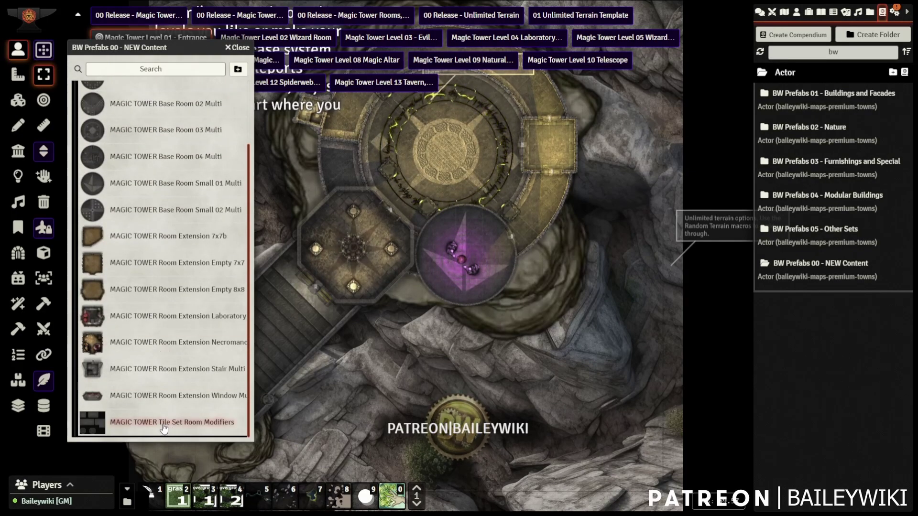
{"action": "scroll", "coordinate": [144, 145], "scroll_direction": "up", "scroll_amount": 5}
{"action": "left_click", "coordinate": [134, 130]}
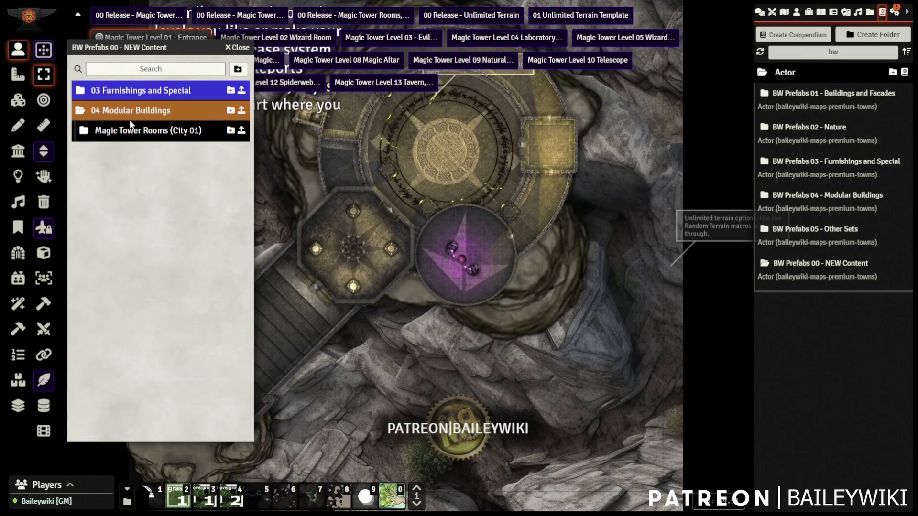
Expand 03 Furnishings and Special and review the City 01 prefabs under Columns and Pillars.
{"action": "left_click", "coordinate": [135, 92]}
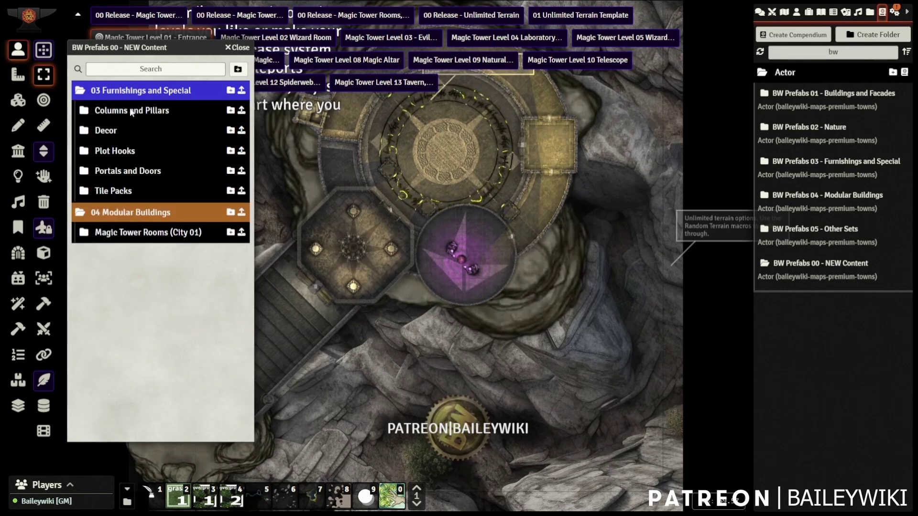
{"action": "left_click", "coordinate": [131, 110]}
{"action": "left_click", "coordinate": [117, 132]}
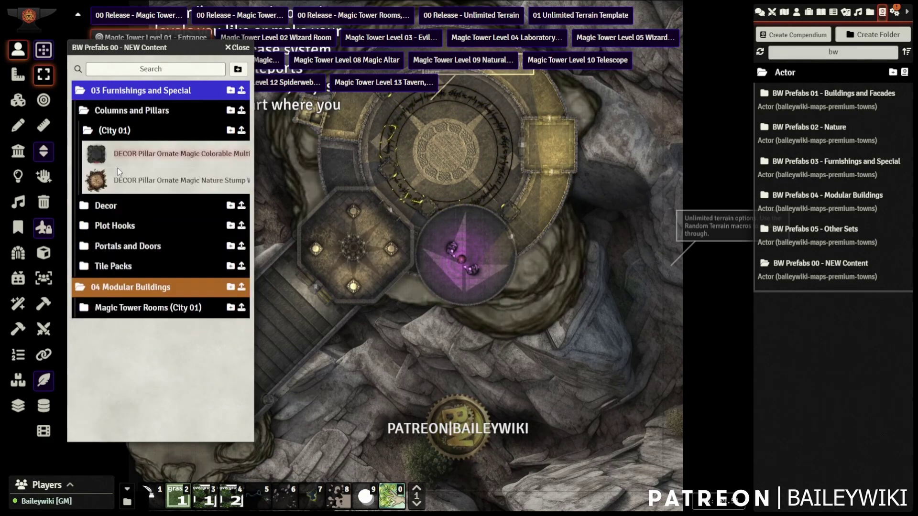
{"action": "left_click", "coordinate": [116, 131]}
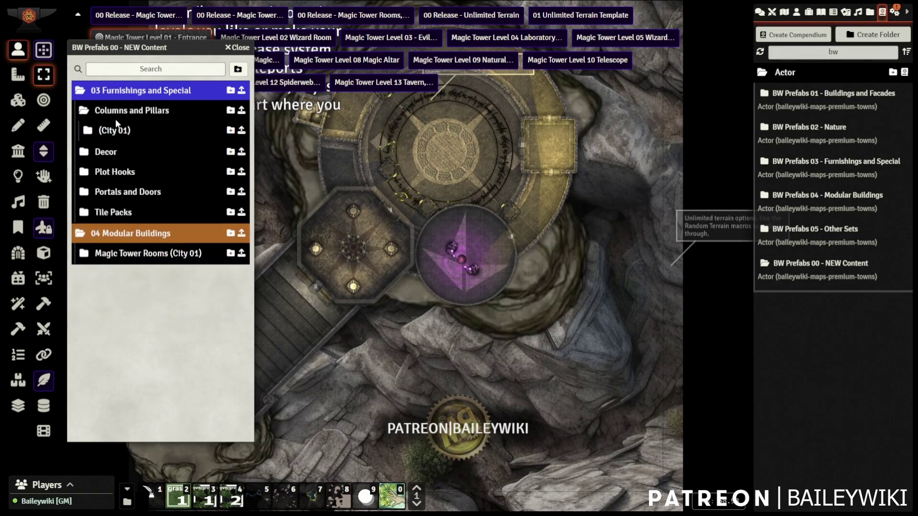
Expand the Decor folder, review its City 01 prefabs and collapse that subfolder.
{"action": "left_click", "coordinate": [107, 152]}
{"action": "left_click", "coordinate": [116, 171]}
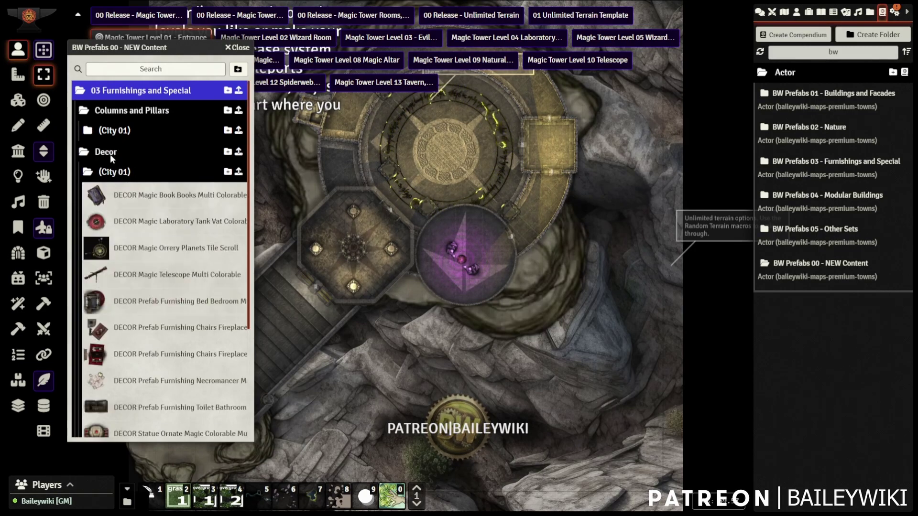
{"action": "left_click", "coordinate": [115, 172]}
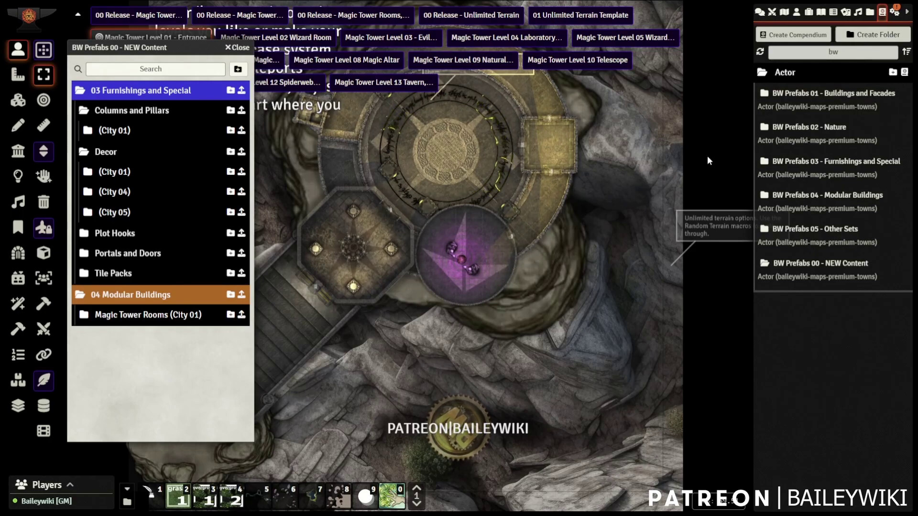
Collapse 04 Modular Buildings and expand the Portals and Doors and Plot Hooks folders.
{"action": "left_click", "coordinate": [115, 296]}
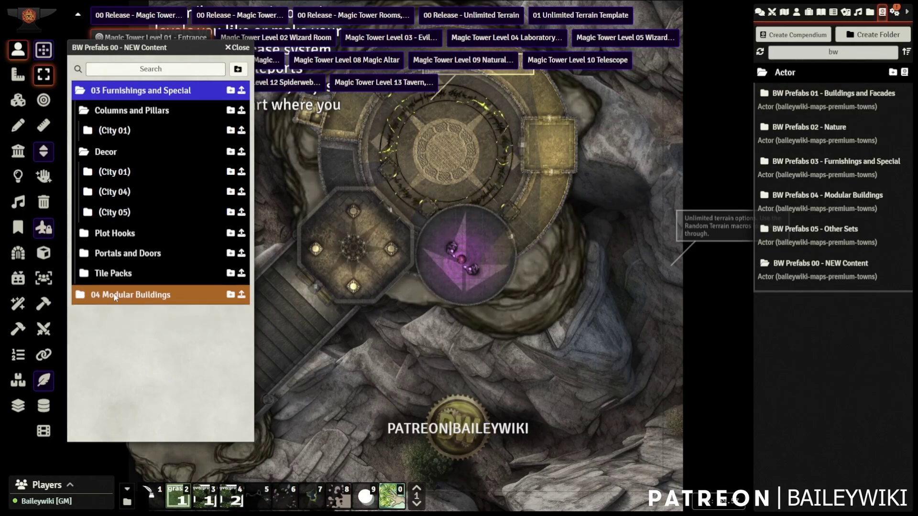
{"action": "left_click", "coordinate": [122, 255]}
{"action": "left_click", "coordinate": [122, 233]}
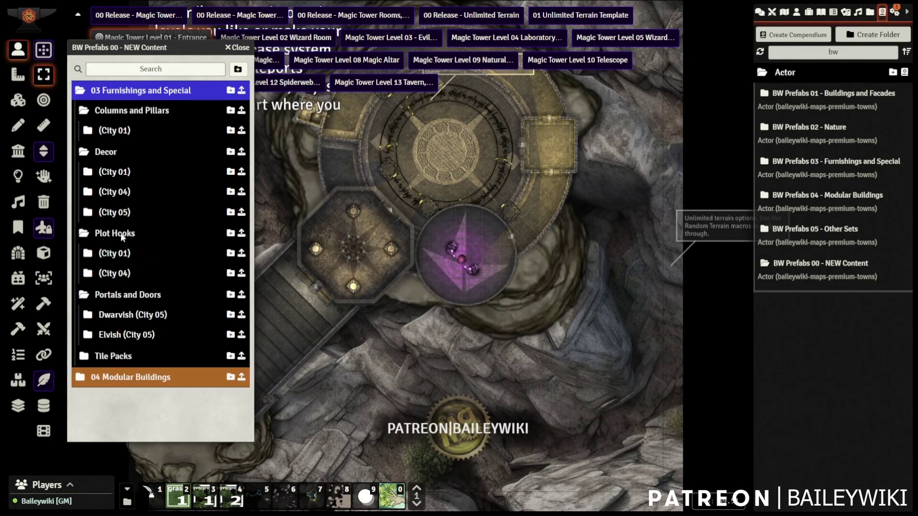
Review the City 01 prefabs under Plot Hooks, then close and reopen the BW Prefabs 00 - NEW Content compendium.
{"action": "left_click", "coordinate": [122, 254]}
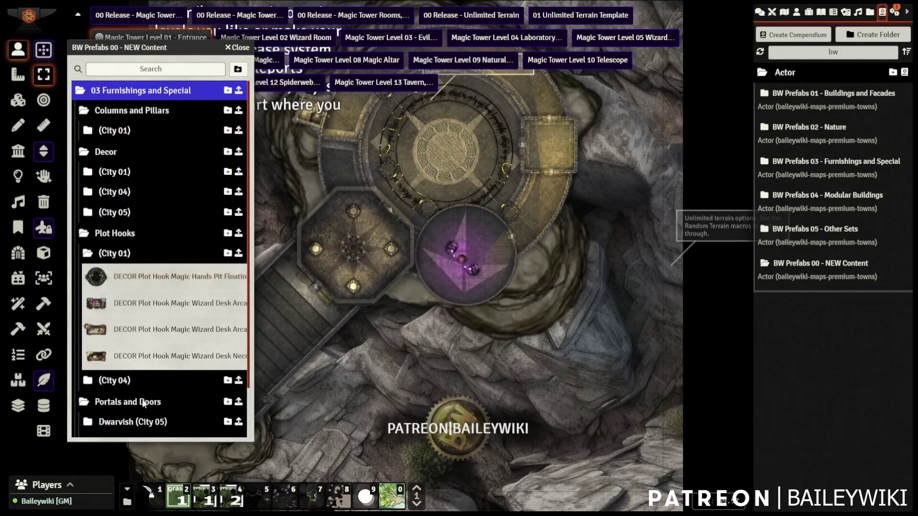
{"action": "left_click", "coordinate": [242, 48]}
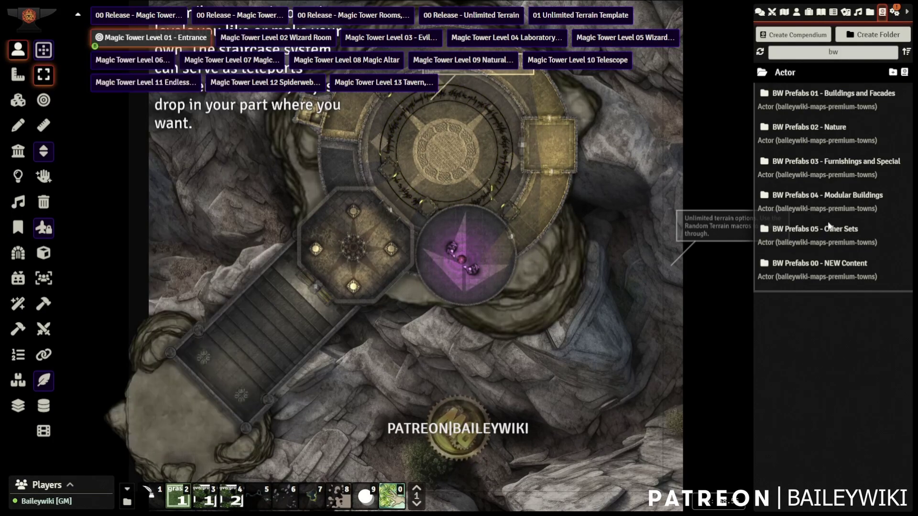
{"action": "left_click", "coordinate": [832, 264]}
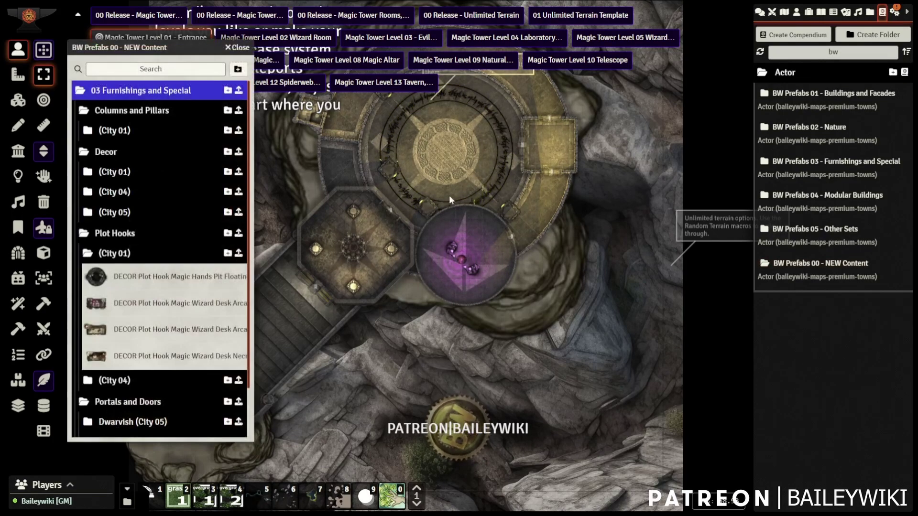
Show the import prompt for the 03 Furnishings and Special folder, dismiss it without importing and close the compendium.
{"action": "left_click", "coordinate": [239, 91]}
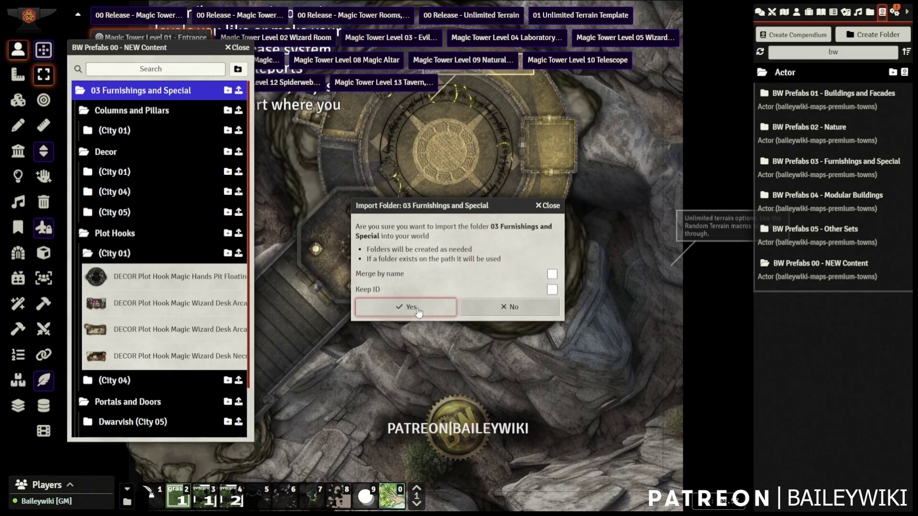
{"action": "left_click", "coordinate": [548, 206]}
{"action": "left_click", "coordinate": [231, 47]}
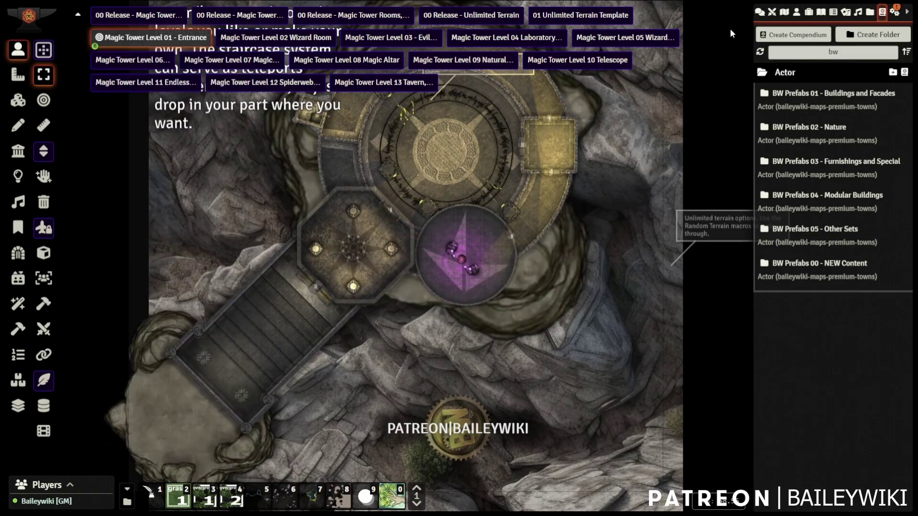
Expand 00 NEW!! and Magic Tower Prefabs in the actor directory and review the prefabs listed there.
{"action": "left_click", "coordinate": [796, 12]}
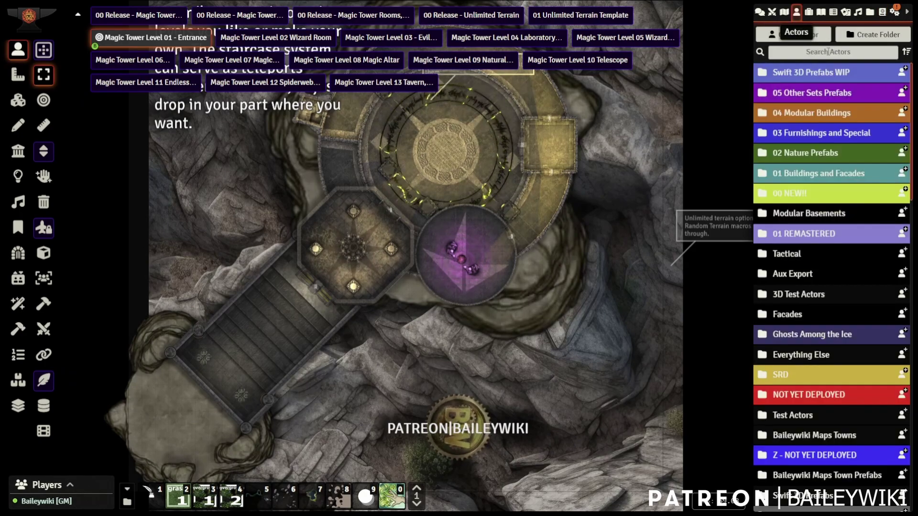
{"action": "left_click", "coordinate": [796, 193]}
{"action": "left_click", "coordinate": [815, 215]}
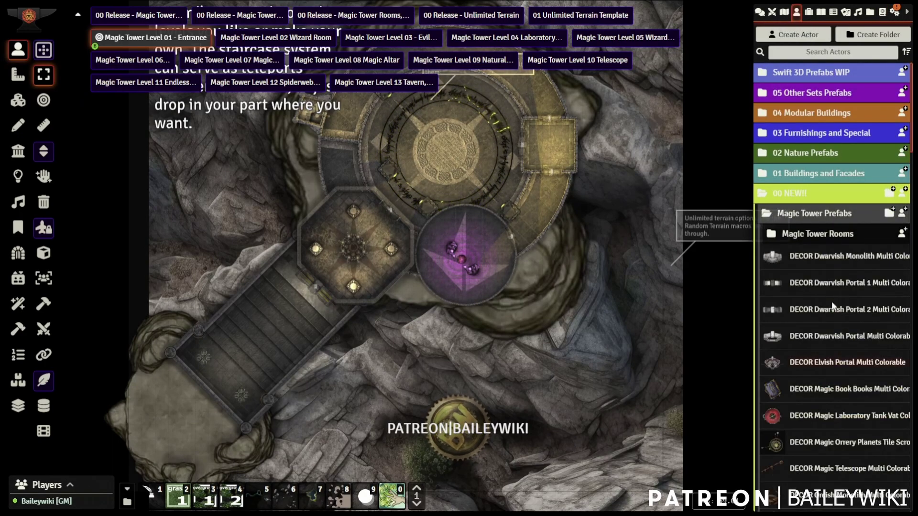
{"action": "scroll", "coordinate": [832, 277], "scroll_direction": "down", "scroll_amount": 3}
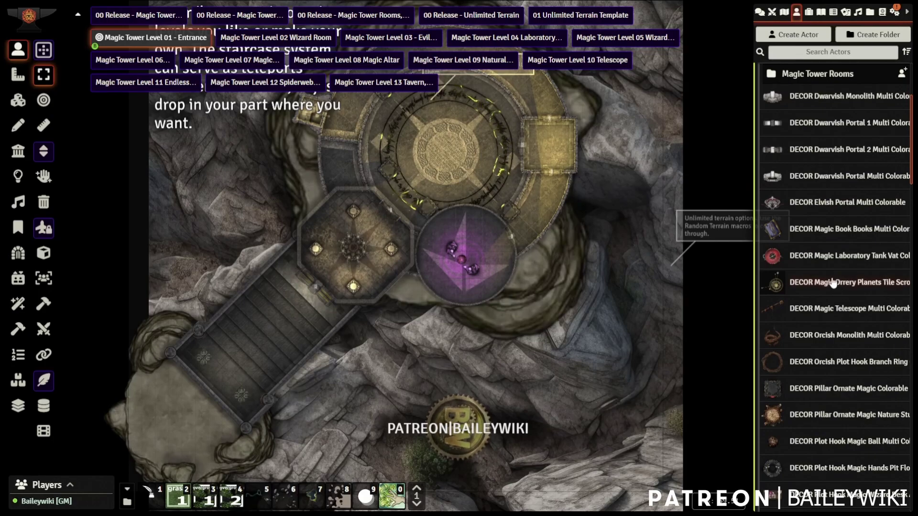
{"action": "scroll", "coordinate": [848, 205], "scroll_direction": "up", "scroll_amount": 3}
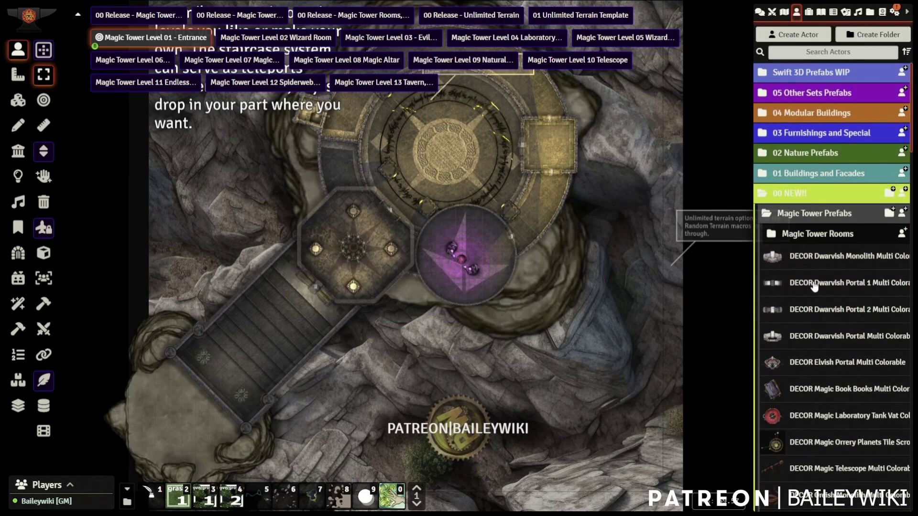
{"action": "scroll", "coordinate": [814, 286], "scroll_direction": "down", "scroll_amount": 8}
{"action": "scroll", "coordinate": [820, 178], "scroll_direction": "up", "scroll_amount": 4}
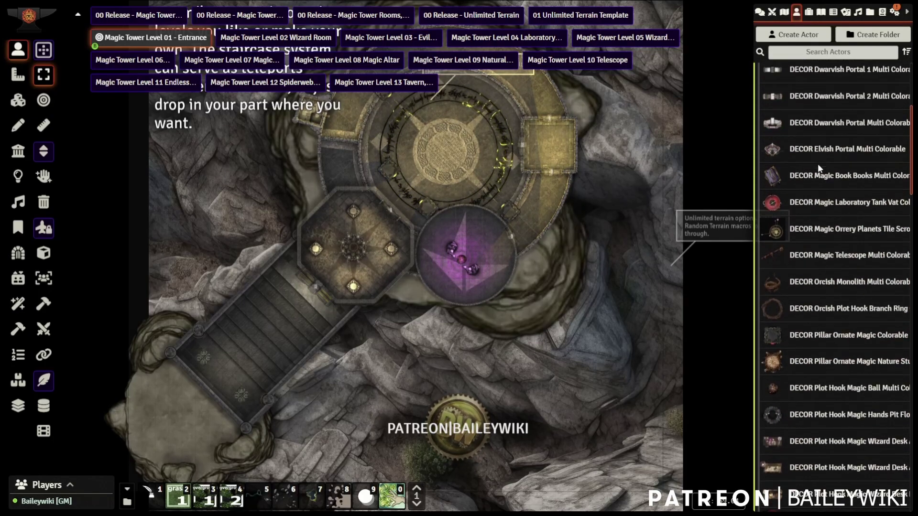
{"action": "scroll", "coordinate": [809, 159], "scroll_direction": "up", "scroll_amount": 3}
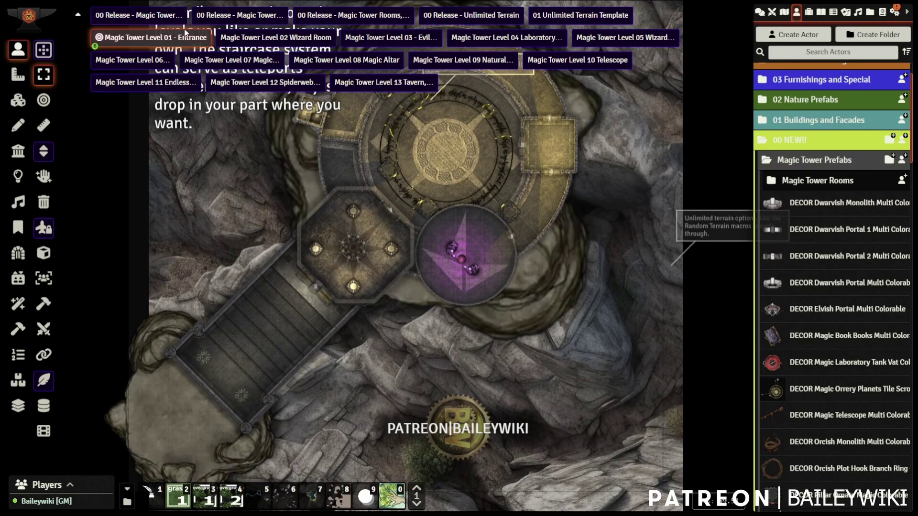
View the 00 Release - Magic Tower scene with the furnishings and plot hooks and look over its layout.
{"action": "left_click", "coordinate": [177, 15]}
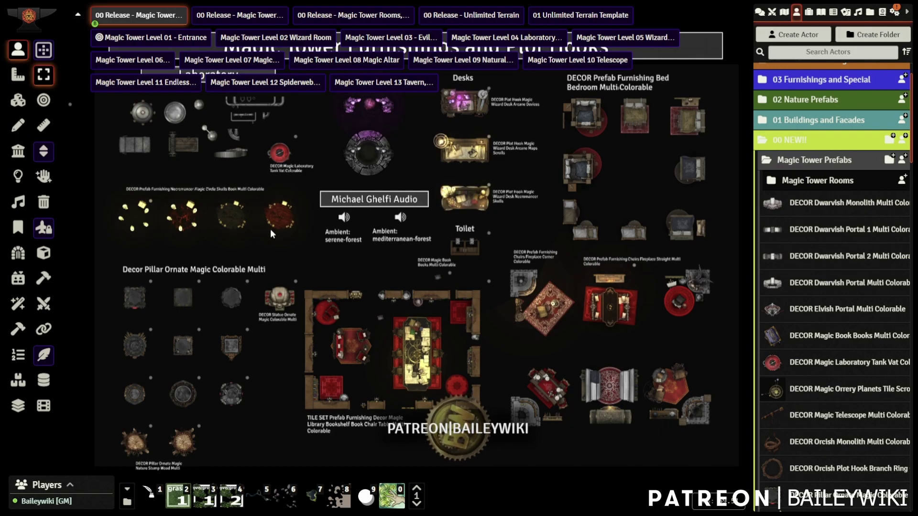
{"action": "scroll", "coordinate": [386, 268], "scroll_direction": "up", "scroll_amount": 5}
{"action": "scroll", "coordinate": [382, 264], "scroll_direction": "down", "scroll_amount": 5}
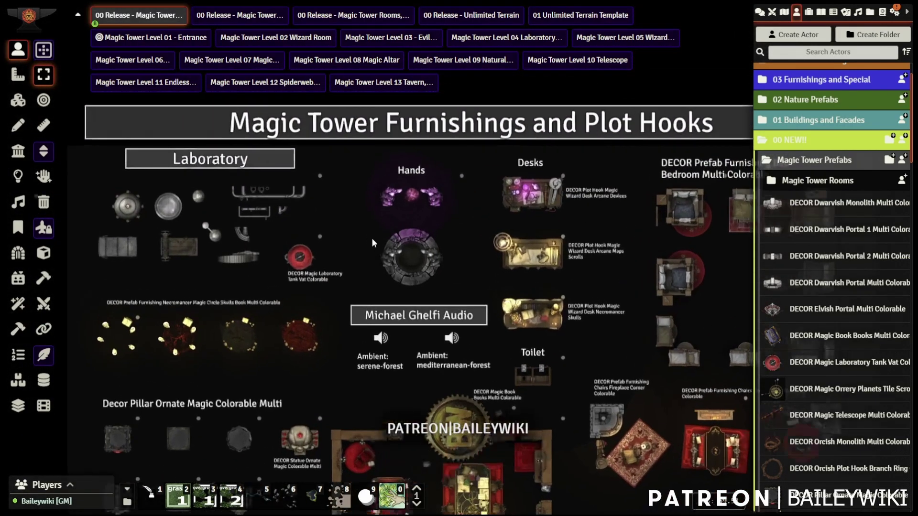
{"action": "scroll", "coordinate": [372, 238], "scroll_direction": "up", "scroll_amount": 3}
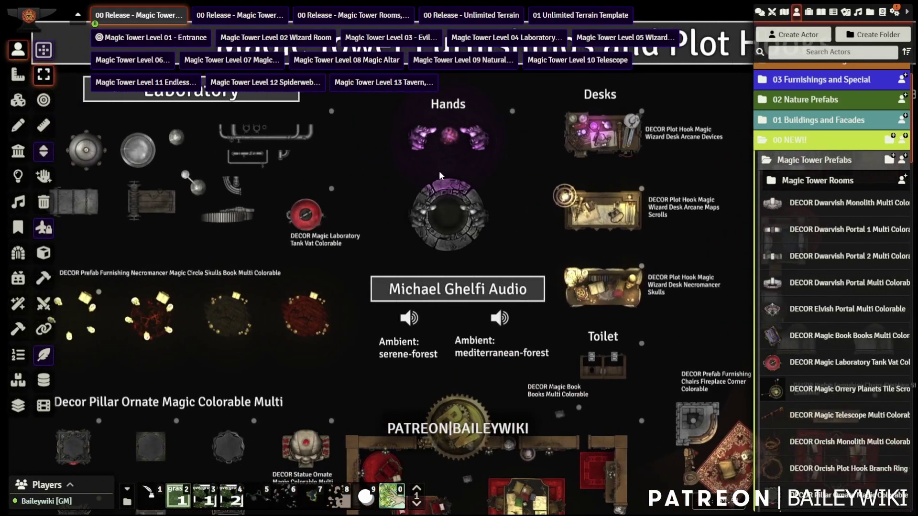
{"action": "right_click_drag", "start_coordinate": [300, 162], "coordinate": [401, 173]}
{"action": "right_click_drag", "start_coordinate": [342, 184], "coordinate": [366, 200]}
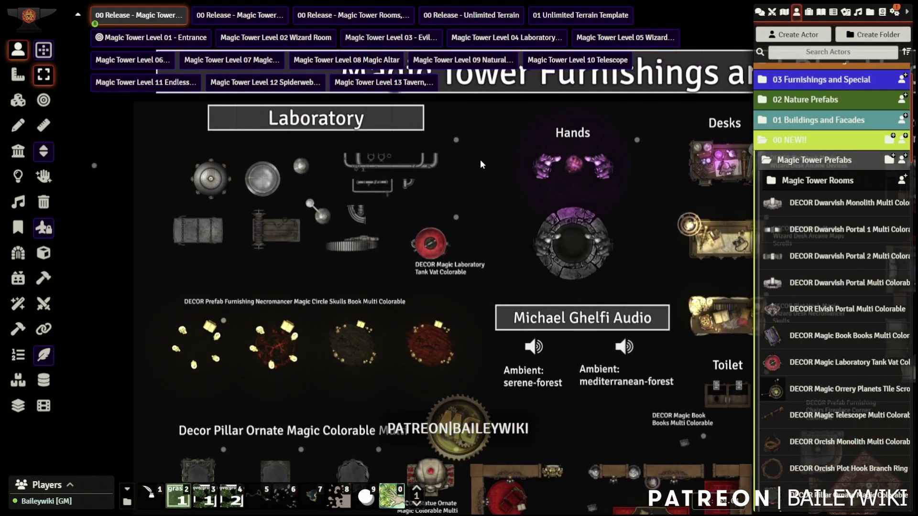
{"action": "right_click_drag", "start_coordinate": [480, 159], "coordinate": [469, 262]}
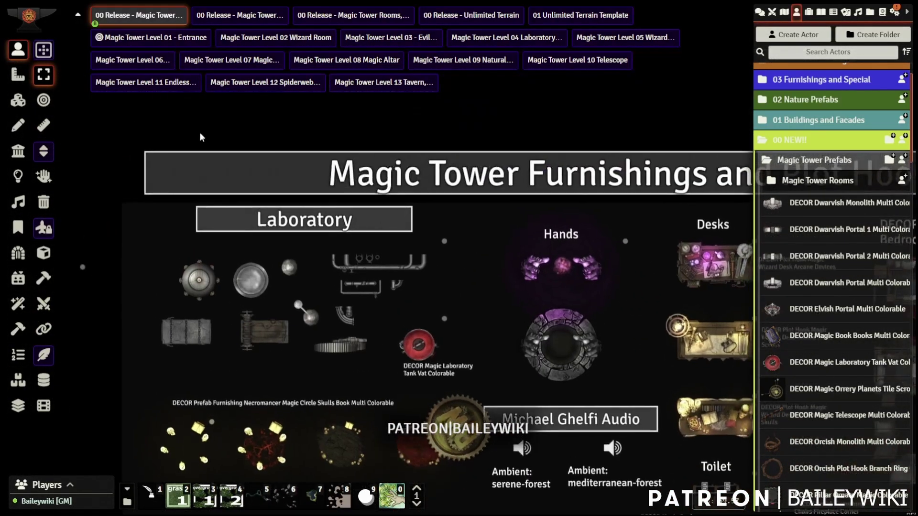
Collapse the scene navigation and examine the Laboratory furnishings in the Magic Tower Furnishings and Plot Hooks scene up close.
{"action": "left_click", "coordinate": [79, 18]}
{"action": "right_click_drag", "start_coordinate": [523, 314], "coordinate": [417, 233]}
{"action": "scroll", "coordinate": [411, 223], "scroll_direction": "down", "scroll_amount": 4}
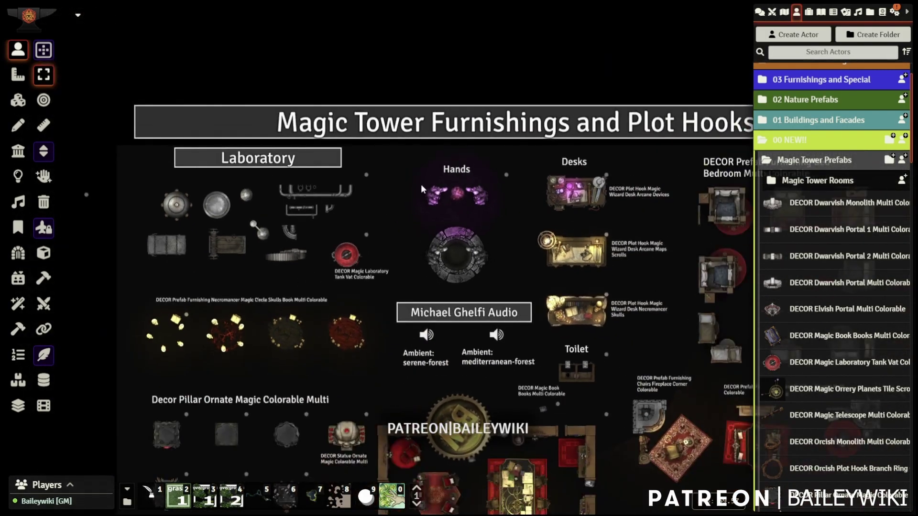
{"action": "scroll", "coordinate": [340, 209], "scroll_direction": "up", "scroll_amount": 5}
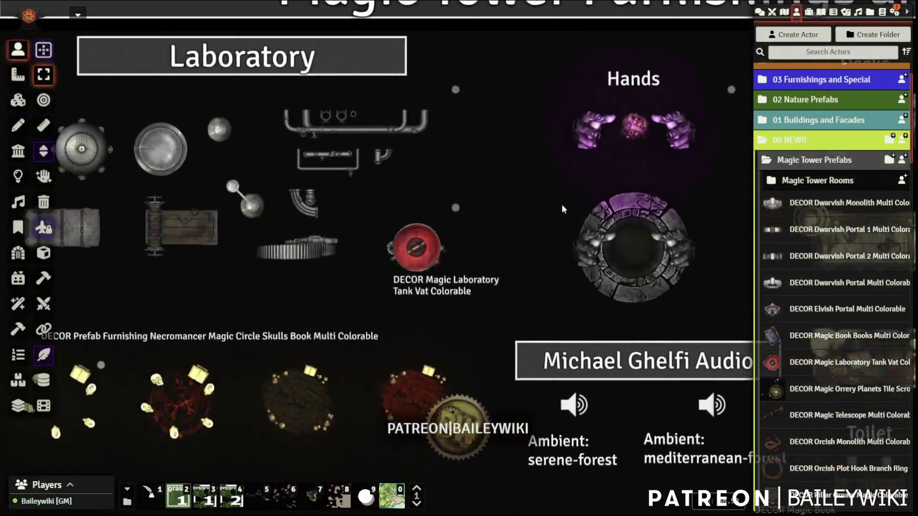
{"action": "right_click_drag", "start_coordinate": [462, 202], "coordinate": [655, 221]}
{"action": "scroll", "coordinate": [464, 217], "scroll_direction": "up", "scroll_amount": 2}
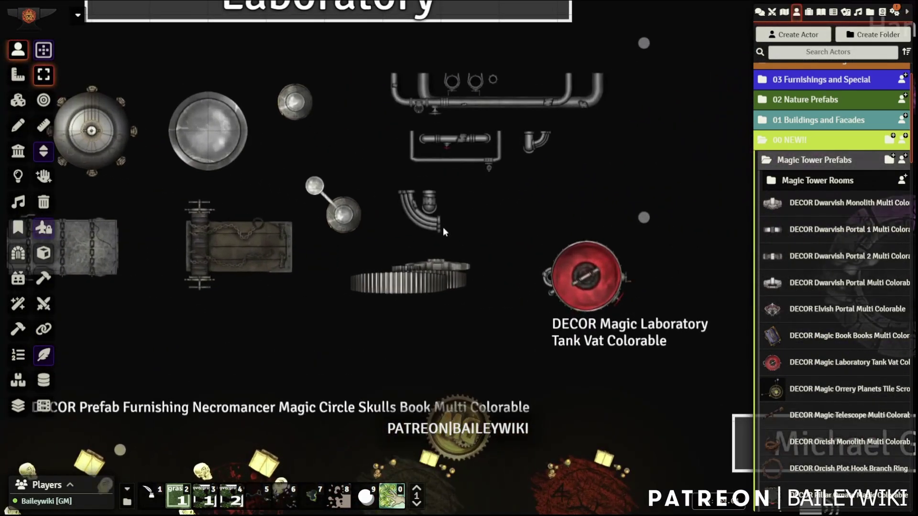
{"action": "right_click_drag", "start_coordinate": [183, 284], "coordinate": [222, 274]}
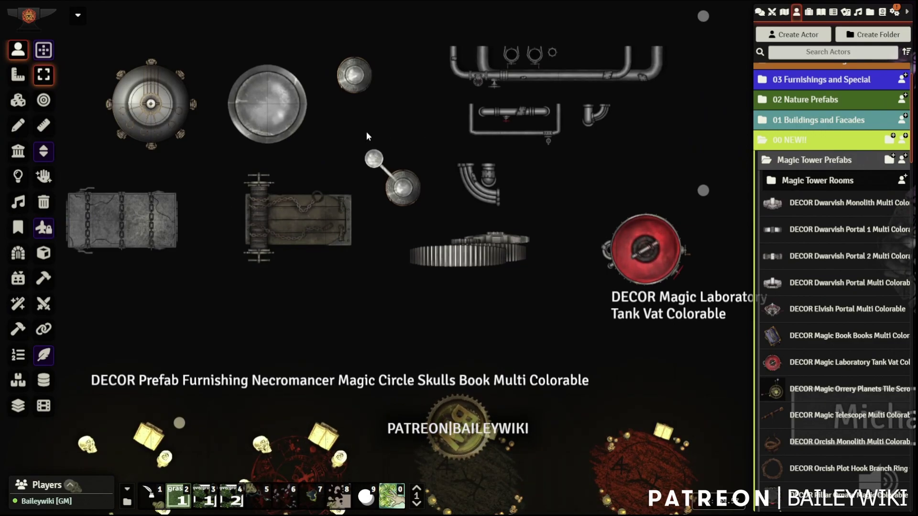
{"action": "key", "text": "Right"}
{"action": "key", "text": "Up"}
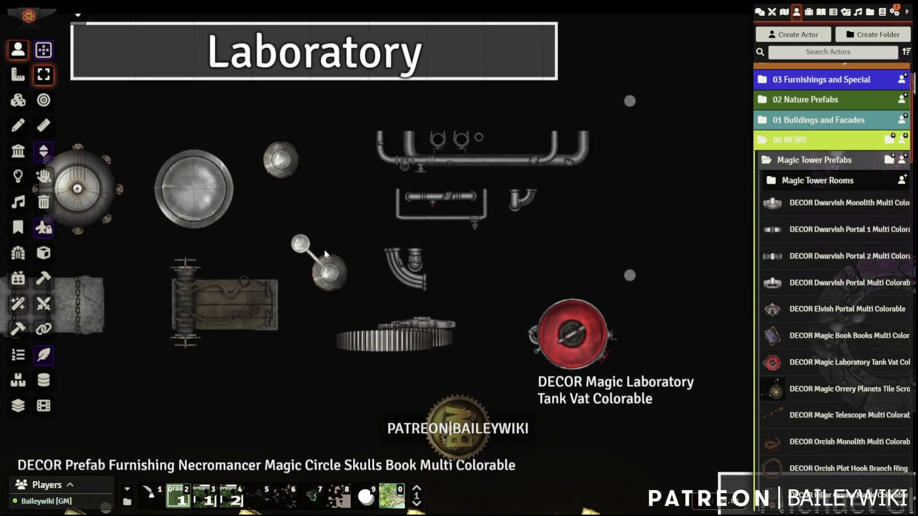
{"action": "right_click_drag", "start_coordinate": [99, 197], "coordinate": [212, 185]}
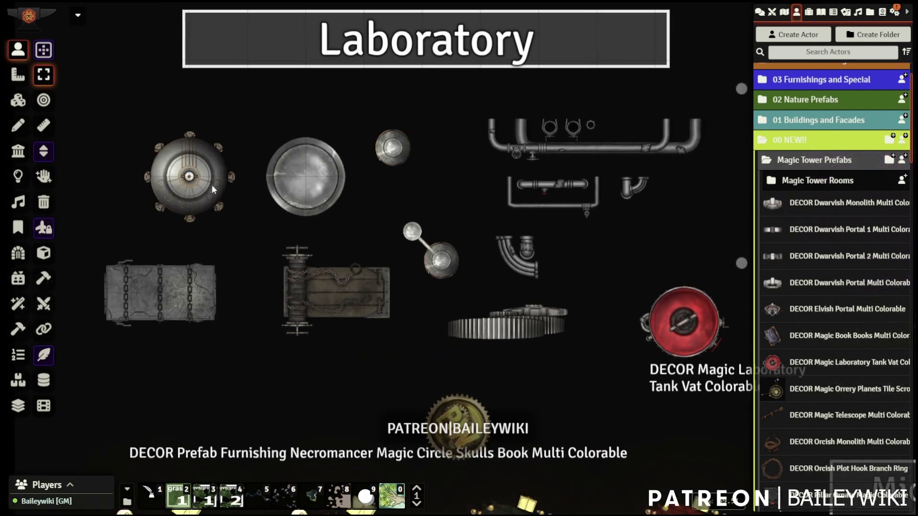
{"action": "key", "text": "Right"}
{"action": "key", "text": "Right"}
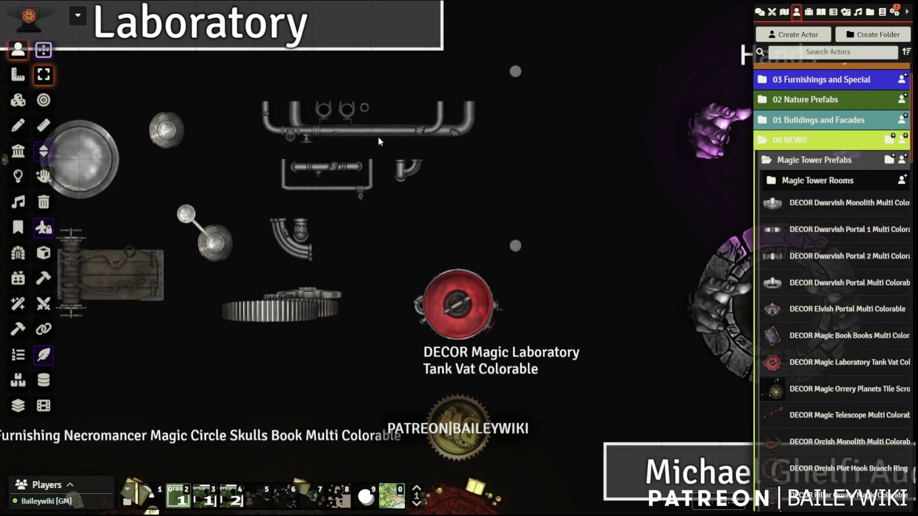
Select the prefab token of the laboratory furnishings, show its attachment options and close them again.
{"action": "mouse_move", "coordinate": [512, 78]}
{"action": "left_mouse_down"}
{"action": "mouse_move", "coordinate": [519, 145]}
{"action": "mouse_move", "coordinate": [516, 77]}
{"action": "left_mouse_up"}
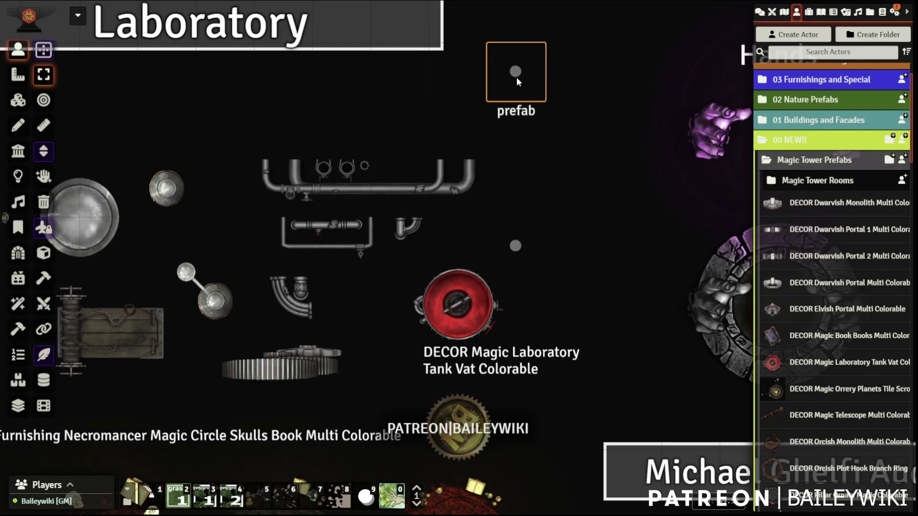
{"action": "left_click", "coordinate": [44, 331]}
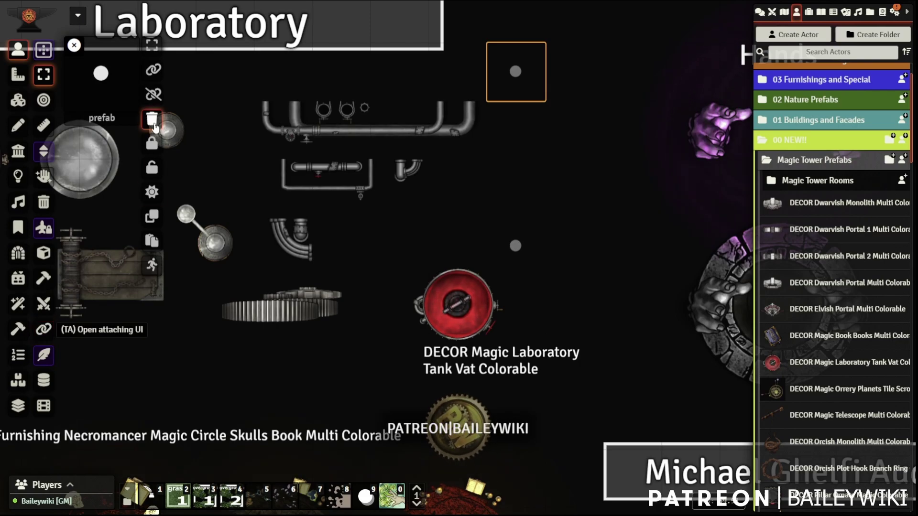
{"action": "left_click", "coordinate": [74, 46]}
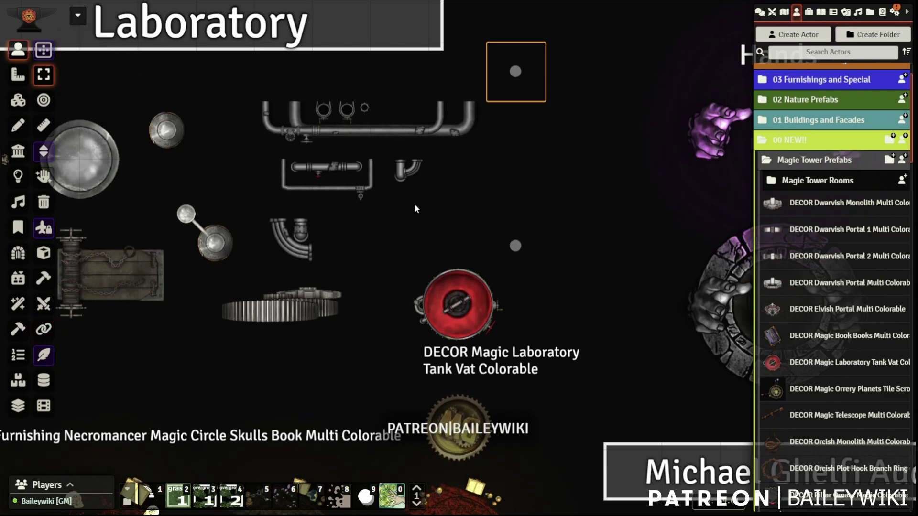
Turn on TA Quick Edit for the Magic Laboratory Tank Vat prefab and move its red overhead tile beside the vat.
{"action": "mouse_move", "coordinate": [374, 197]}
{"action": "right_mouse_down"}
{"action": "mouse_move", "coordinate": [327, 164]}
{"action": "mouse_move", "coordinate": [363, 210]}
{"action": "right_mouse_up"}
{"action": "right_click_drag", "start_coordinate": [394, 142], "coordinate": [367, 156]}
{"action": "mouse_move", "coordinate": [433, 215]}
{"action": "left_mouse_down"}
{"action": "mouse_move", "coordinate": [497, 216]}
{"action": "mouse_move", "coordinate": [439, 203]}
{"action": "mouse_move", "coordinate": [433, 211]}
{"action": "left_mouse_up"}
{"action": "scroll", "coordinate": [432, 211], "scroll_direction": "up", "scroll_amount": 2}
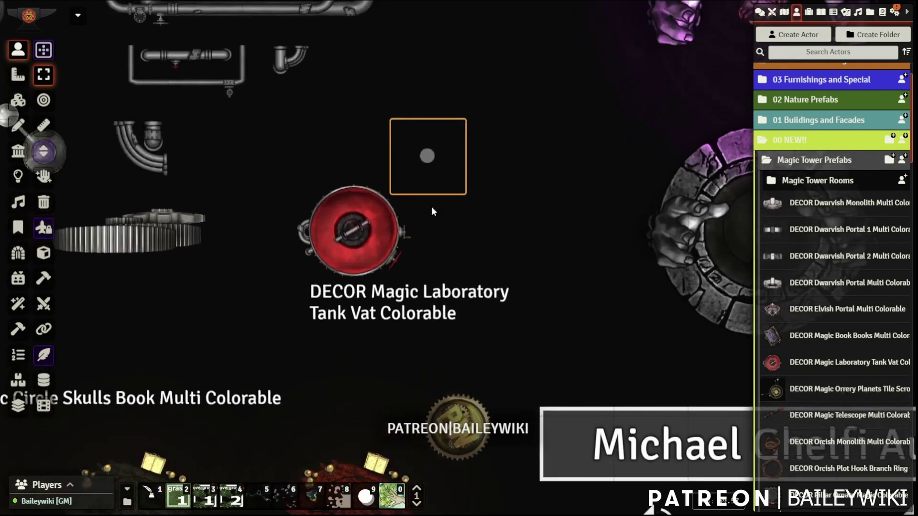
{"action": "scroll", "coordinate": [432, 211], "scroll_direction": "up", "scroll_amount": 5}
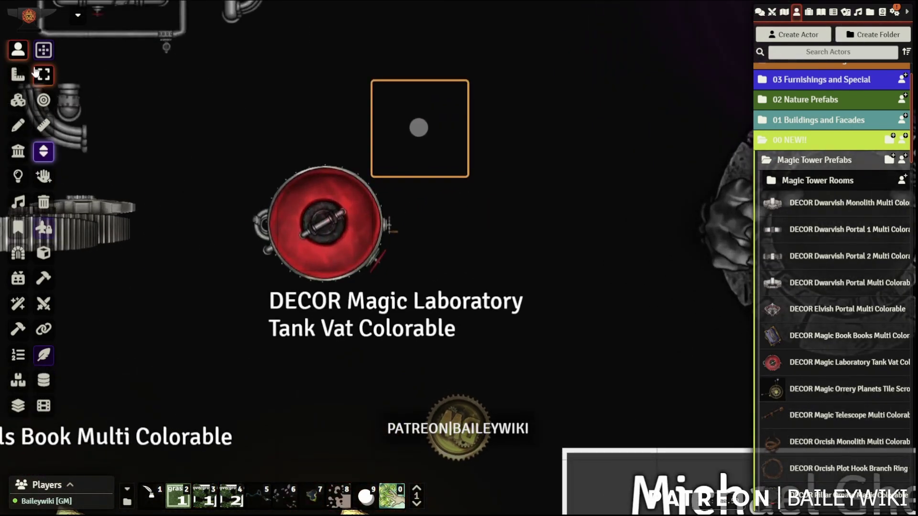
{"action": "left_click", "coordinate": [19, 100]}
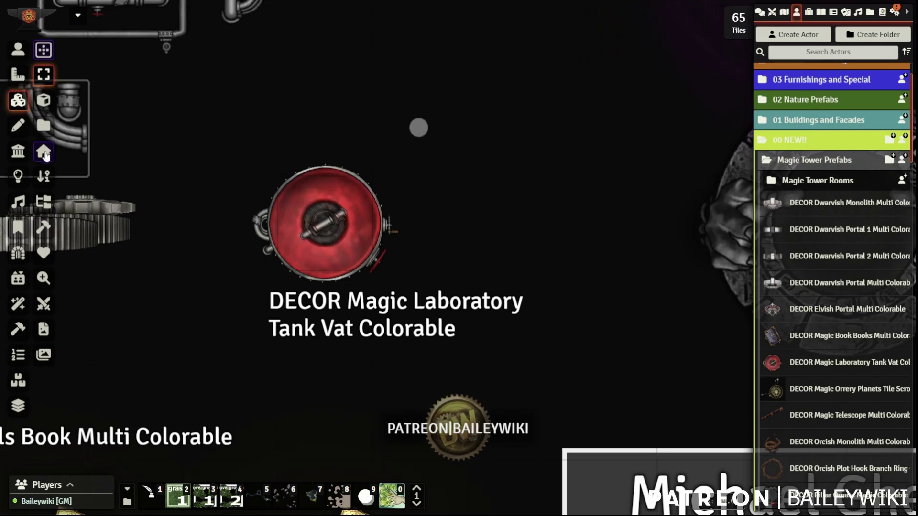
{"action": "left_click", "coordinate": [44, 153]}
{"action": "left_click_drag", "start_coordinate": [320, 222], "coordinate": [462, 214]}
{"action": "left_click", "coordinate": [147, 498]}
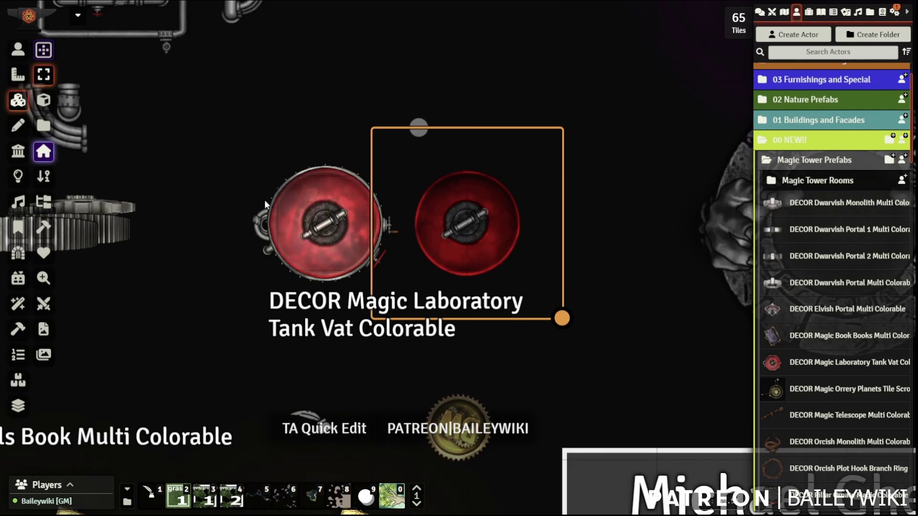
Tint the vat's separated overhead tile blue with the Dungeondraft Tint macro, using color #1100ff.
{"action": "scroll", "coordinate": [334, 228], "scroll_direction": "up", "scroll_amount": 3}
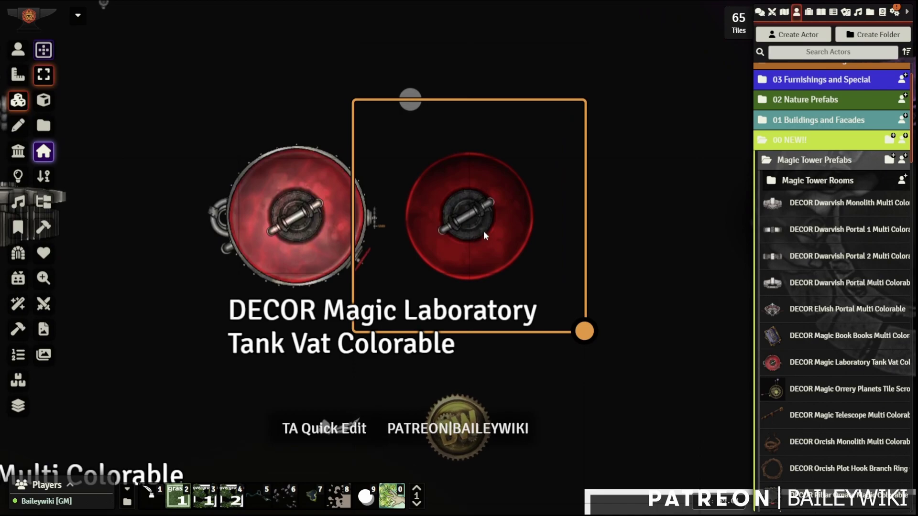
{"action": "left_click", "coordinate": [397, 501]}
{"action": "left_click", "coordinate": [511, 260]}
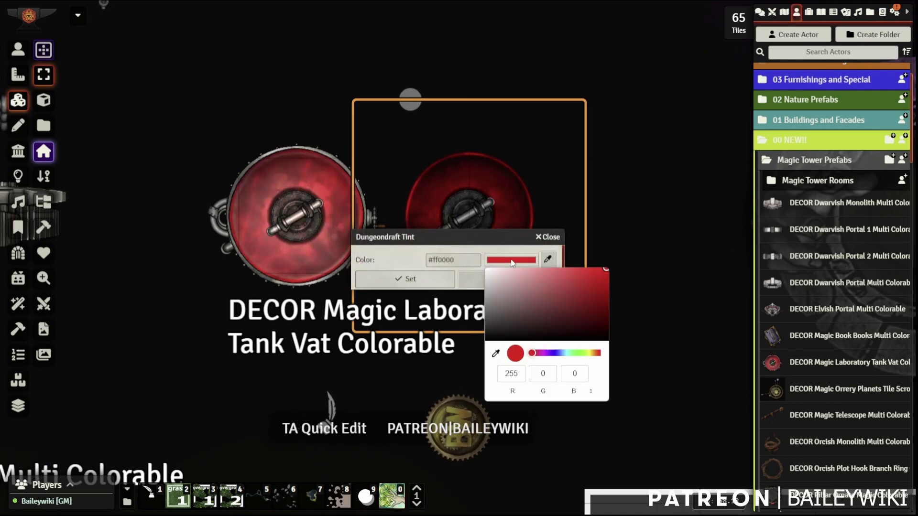
{"action": "left_click", "coordinate": [554, 354]}
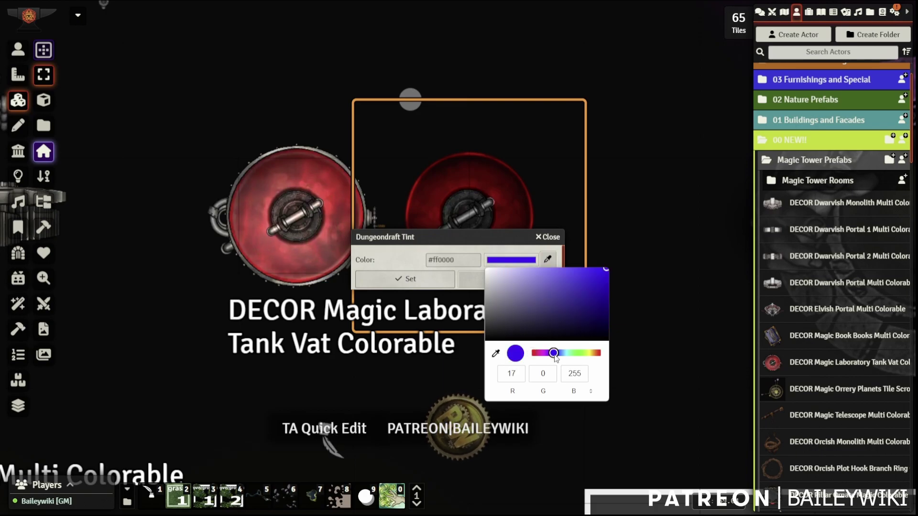
{"action": "left_click", "coordinate": [440, 257]}
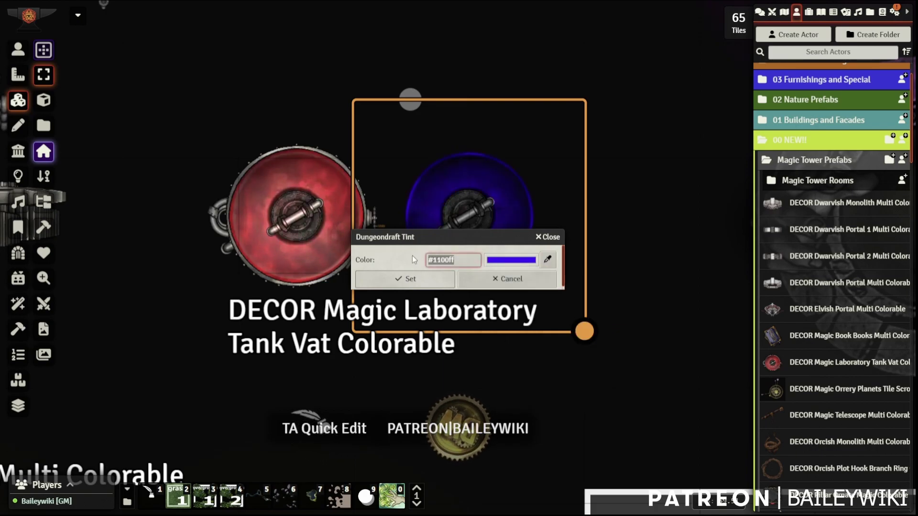
{"action": "left_click", "coordinate": [371, 279]}
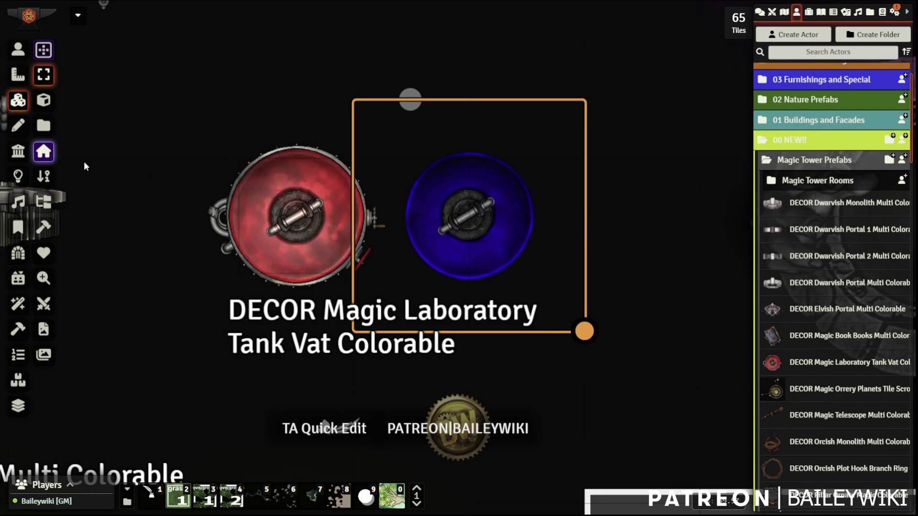
Tint the vat's red base tile with the Dungeondraft Tint macro, pasting in the copied blue color.
{"action": "left_click", "coordinate": [289, 214]}
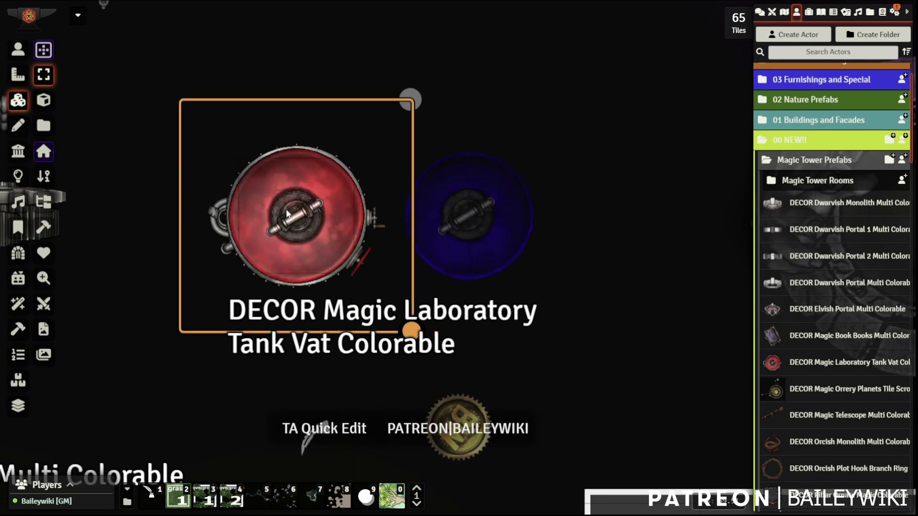
{"action": "left_click", "coordinate": [396, 493]}
{"action": "left_click_drag", "start_coordinate": [477, 258], "coordinate": [404, 252]}
{"action": "key", "text": "ctrl+v"}
{"action": "left_click", "coordinate": [416, 281]}
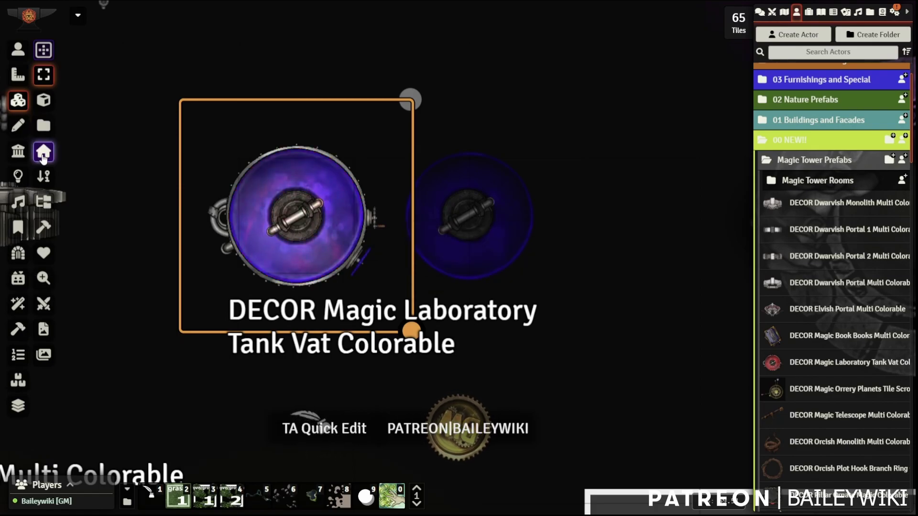
Move the blue overhead tile back on top of the vat and turn off TA Quick Edit.
{"action": "left_click", "coordinate": [417, 177]}
{"action": "left_click_drag", "start_coordinate": [486, 196], "coordinate": [286, 193]}
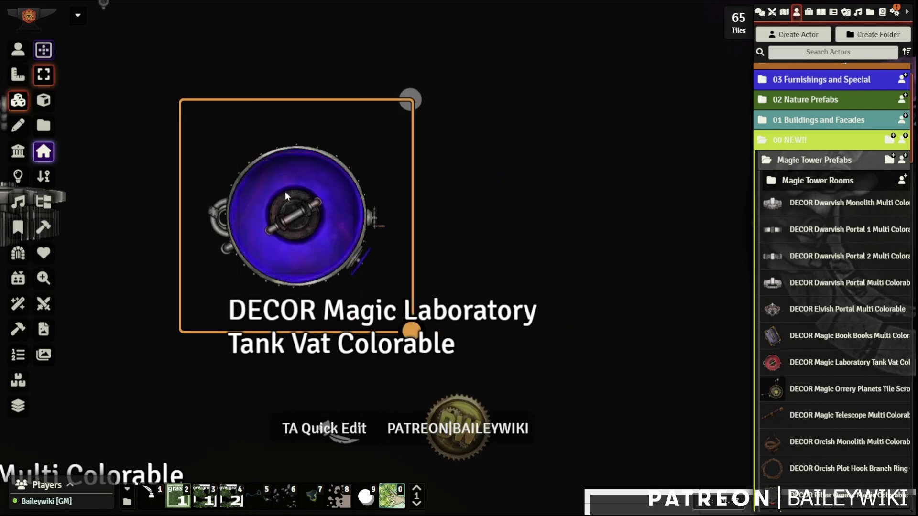
{"action": "left_click", "coordinate": [18, 177]}
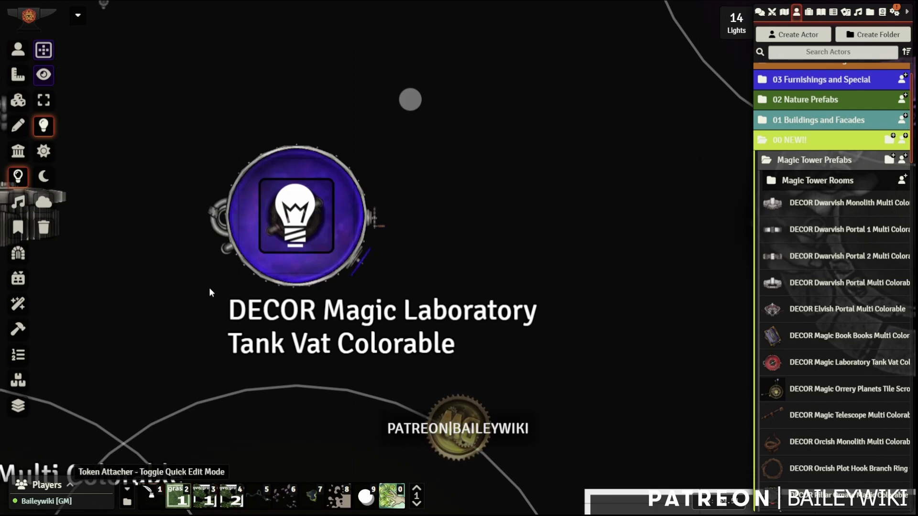
Duplicate the recolored vat prefab beside the original by its prefab token, and delete the copy.
{"action": "left_click", "coordinate": [18, 49]}
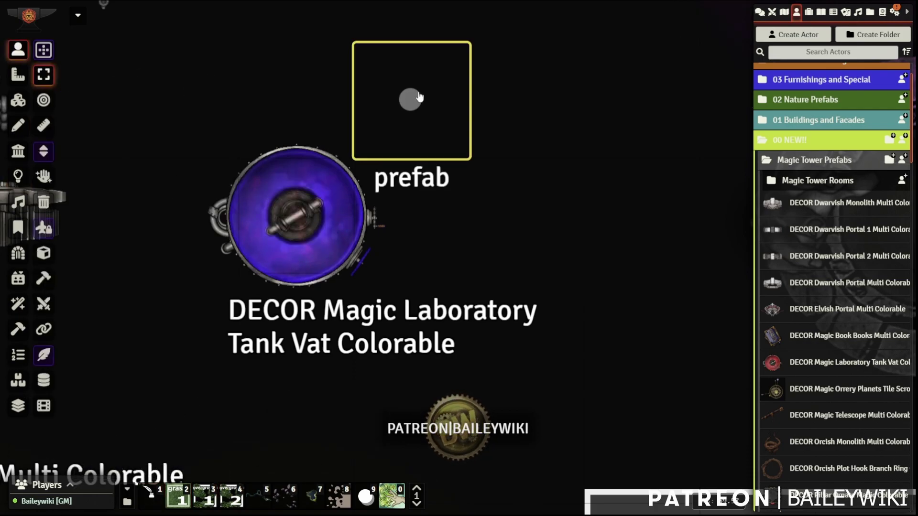
{"action": "left_click", "coordinate": [409, 103]}
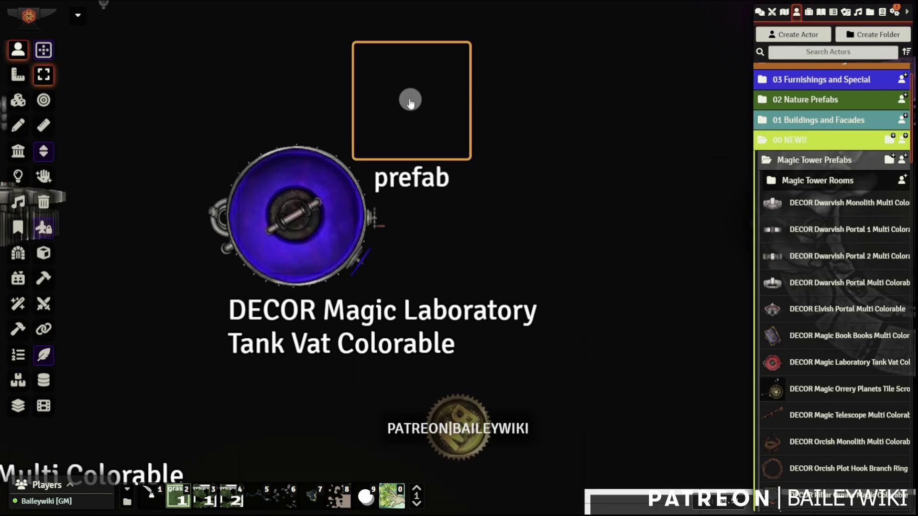
{"action": "key", "text": "ctrl+c"}
{"action": "key", "text": "ctrl+v"}
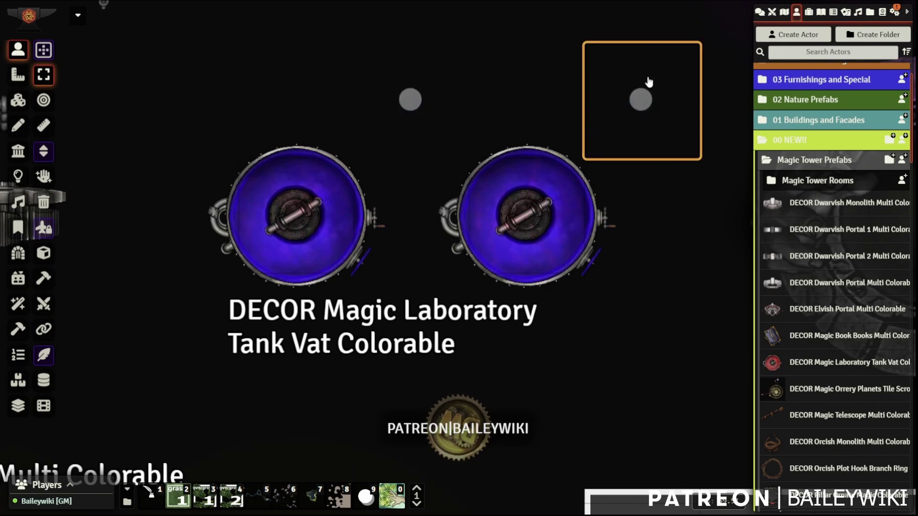
{"action": "key", "text": "Delete"}
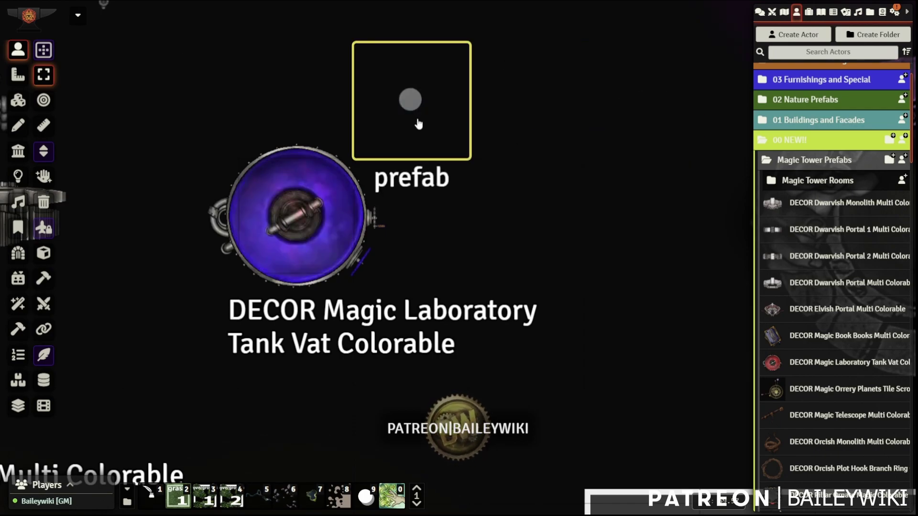
{"action": "left_click", "coordinate": [16, 100]}
{"action": "left_click", "coordinate": [296, 216]}
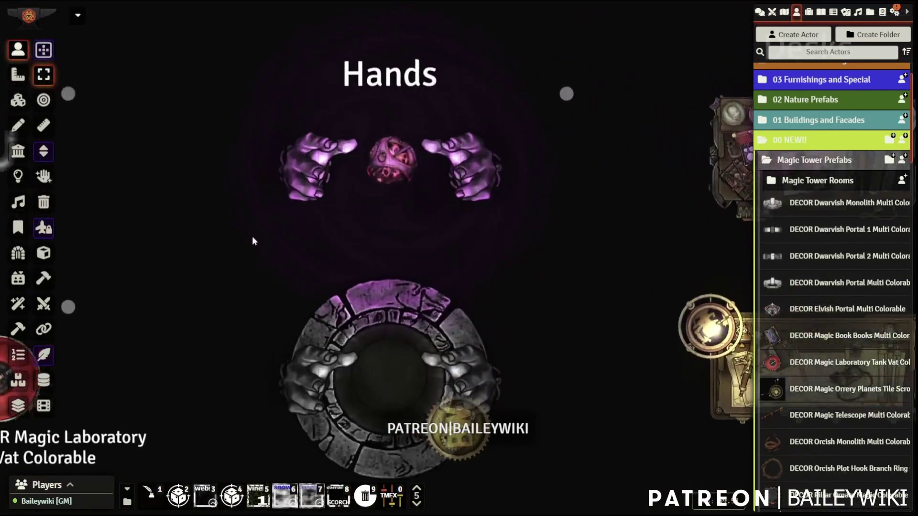
{"action": "right_click_drag", "start_coordinate": [252, 242], "coordinate": [170, 272]}
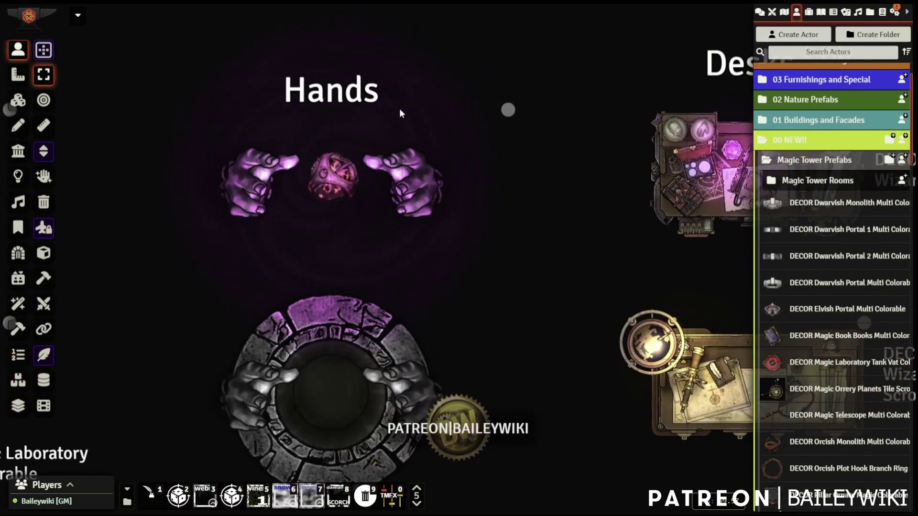
Switch the Hands tile to its alternative image magic-wizard-hands-pit-01-plot-hook.webp in TA Quick Edit and back to the floating hands.
{"action": "mouse_move", "coordinate": [545, 337]}
{"action": "right_mouse_down"}
{"action": "mouse_move", "coordinate": [525, 282]}
{"action": "mouse_move", "coordinate": [546, 325]}
{"action": "right_mouse_up"}
{"action": "right_click_drag", "start_coordinate": [375, 255], "coordinate": [436, 274]}
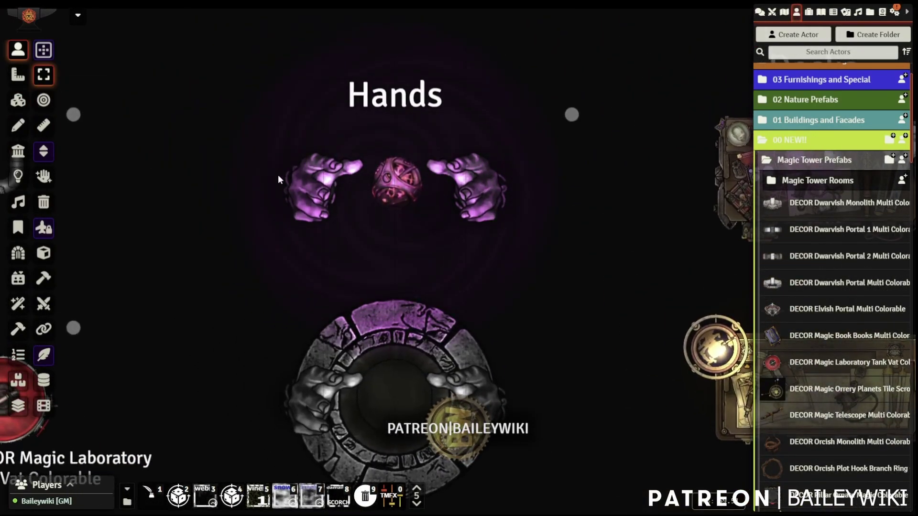
{"action": "left_click", "coordinate": [18, 99]}
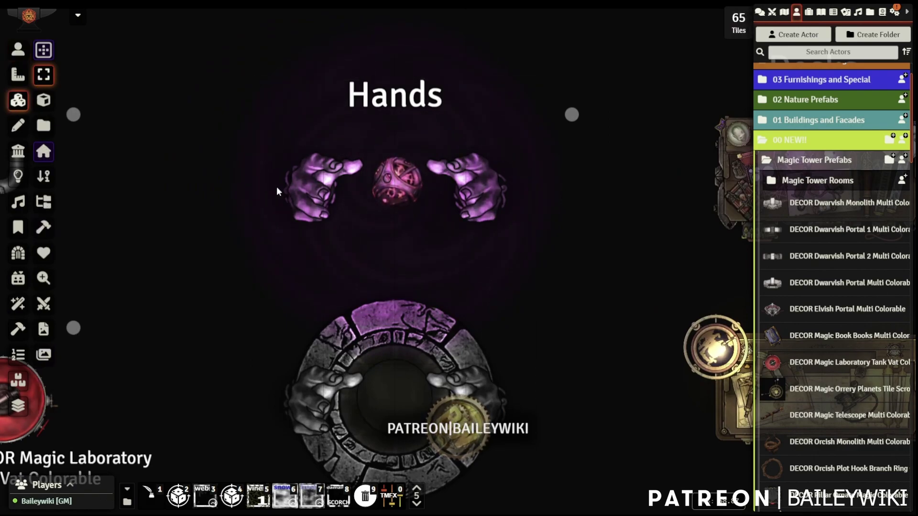
{"action": "left_click", "coordinate": [153, 497]}
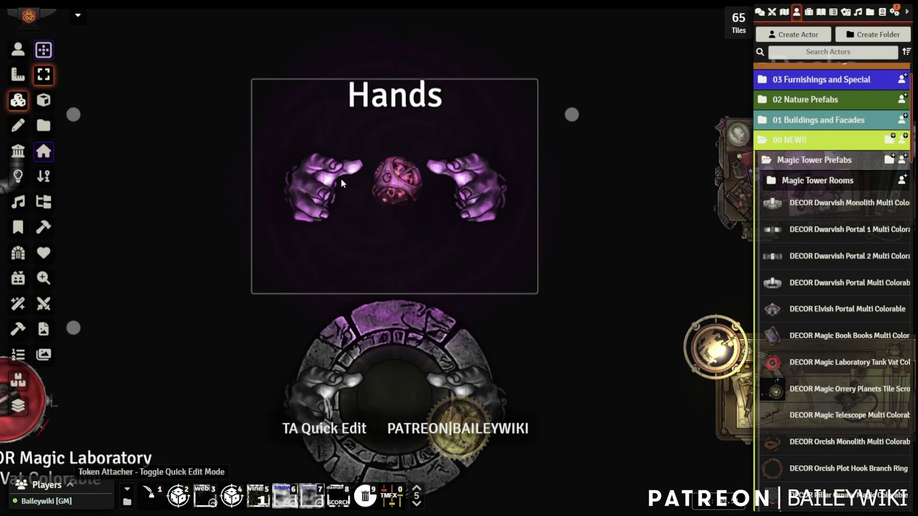
{"action": "left_click", "coordinate": [311, 199]}
{"action": "right_click", "coordinate": [312, 199]}
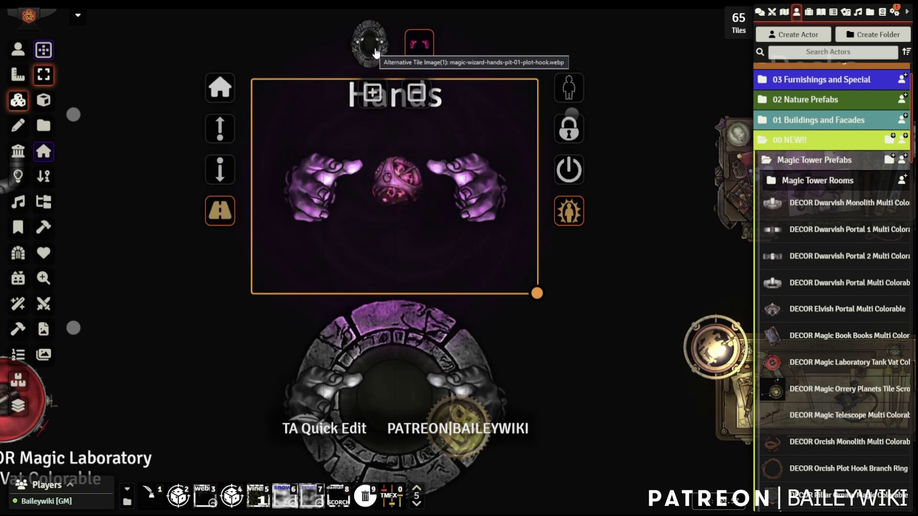
{"action": "left_click", "coordinate": [371, 42]}
{"action": "left_click", "coordinate": [424, 47]}
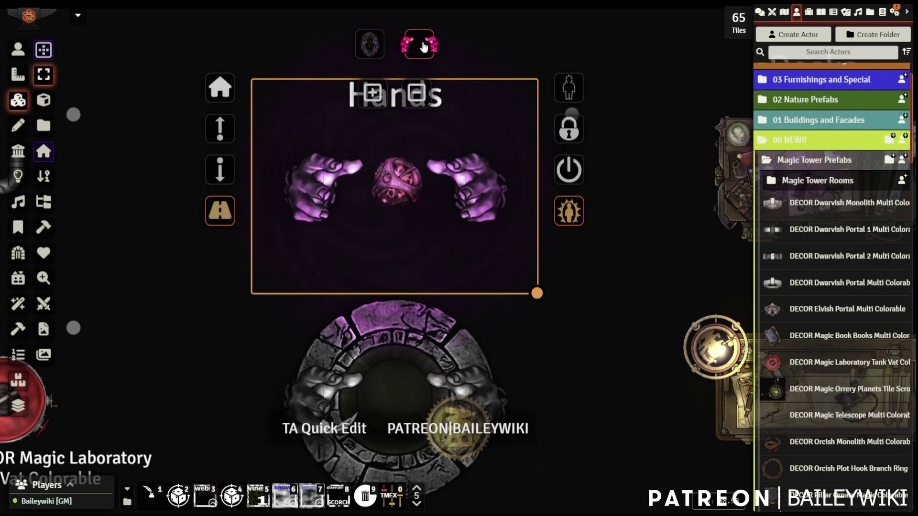
{"action": "left_click", "coordinate": [365, 44]}
{"action": "left_click", "coordinate": [418, 43]}
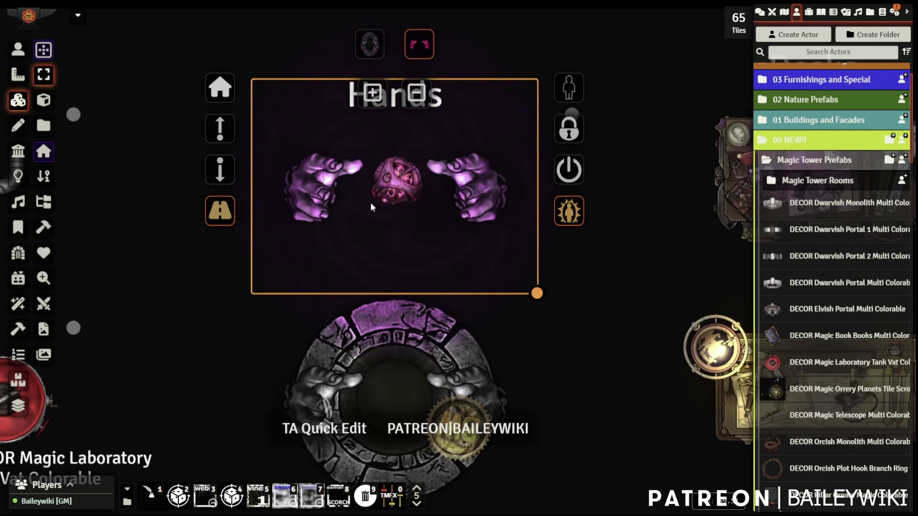
{"action": "left_click", "coordinate": [19, 51]}
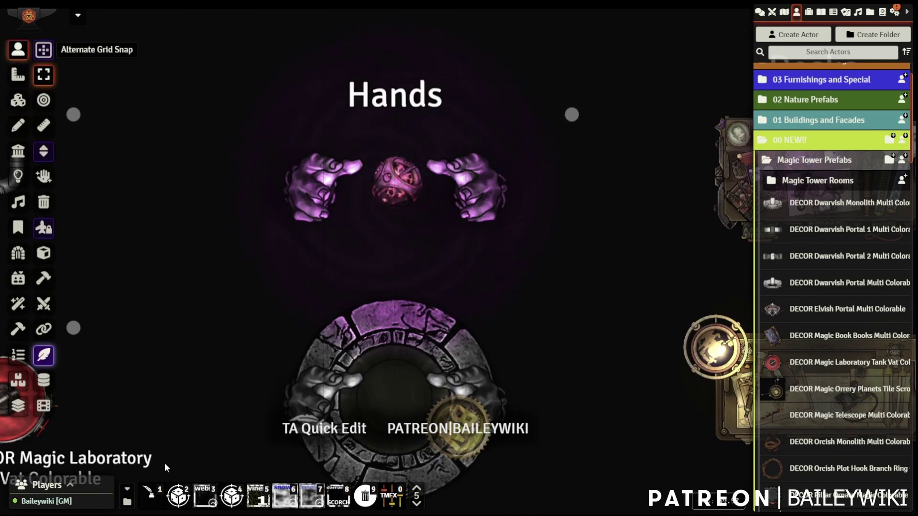
{"action": "left_click", "coordinate": [153, 500]}
Turn on TA Quick Edit for the Hands prefab and view the configuration of the sphere tile between the hands.
{"action": "scroll", "coordinate": [345, 208], "scroll_direction": "up", "scroll_amount": 8}
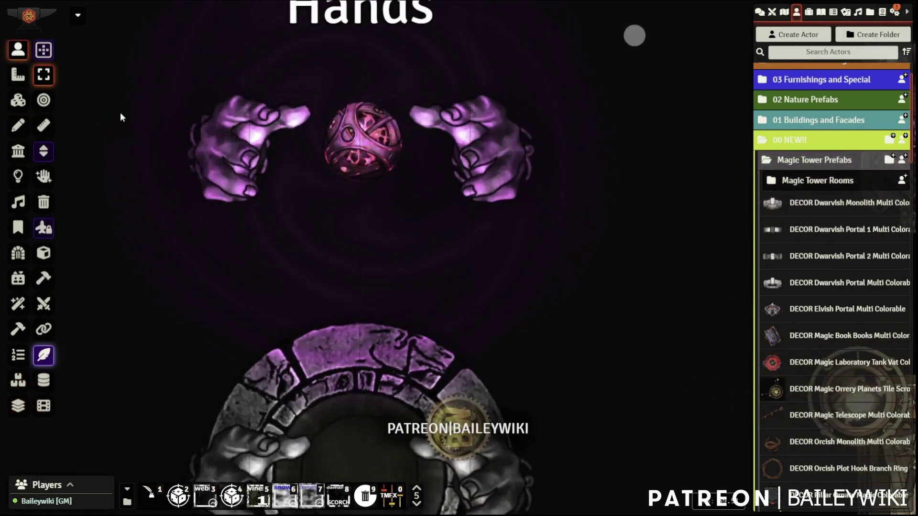
{"action": "left_click", "coordinate": [18, 100]}
{"action": "left_click", "coordinate": [377, 138]}
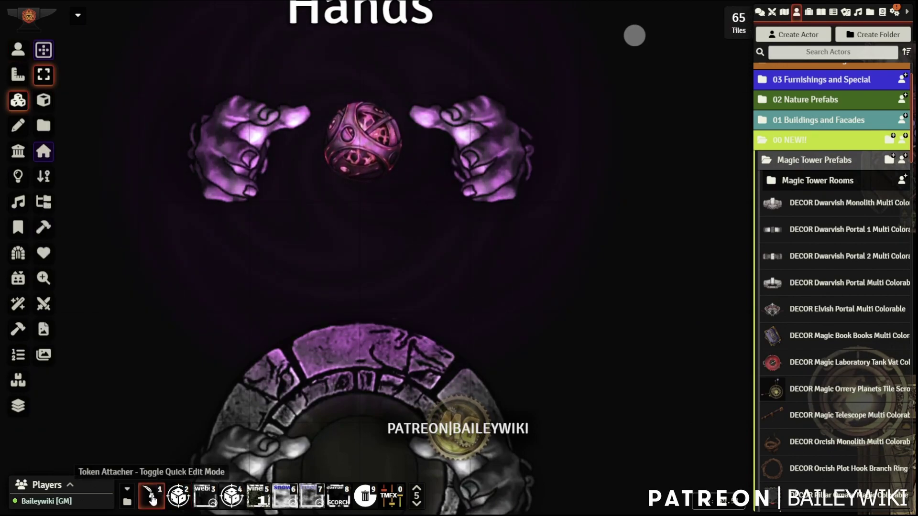
{"action": "left_click", "coordinate": [180, 506]}
{"action": "double_click", "coordinate": [367, 144]}
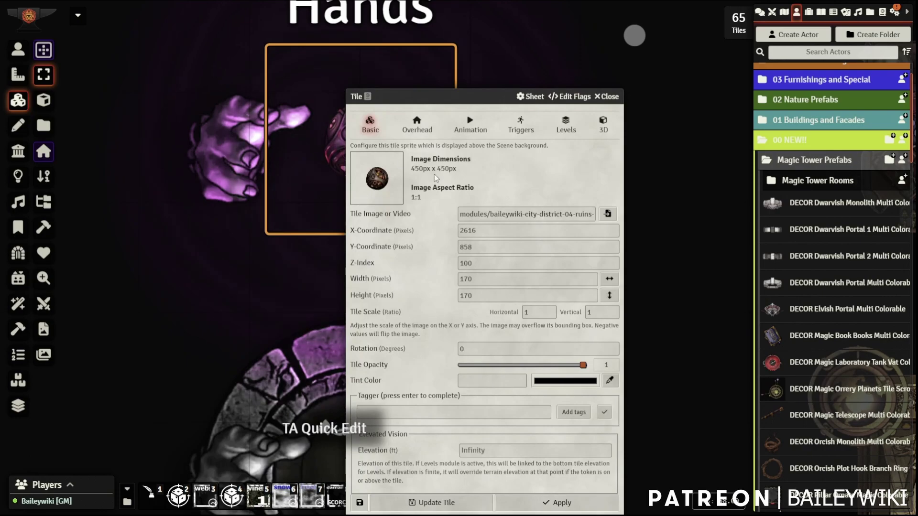
{"action": "left_click", "coordinate": [614, 97]}
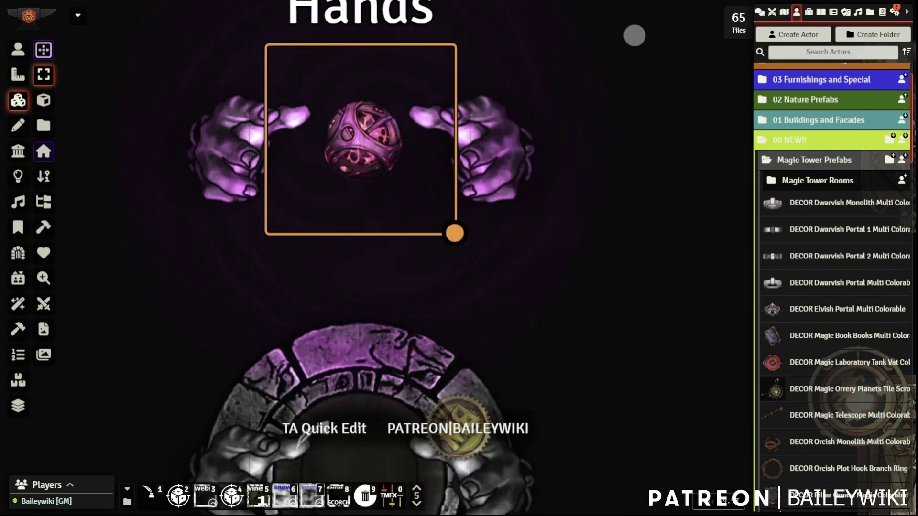
Search the Macros Directory for "float" to look up the floating object macro, and close the directory.
{"action": "left_click", "coordinate": [453, 91]}
{"action": "type", "text": "float"}
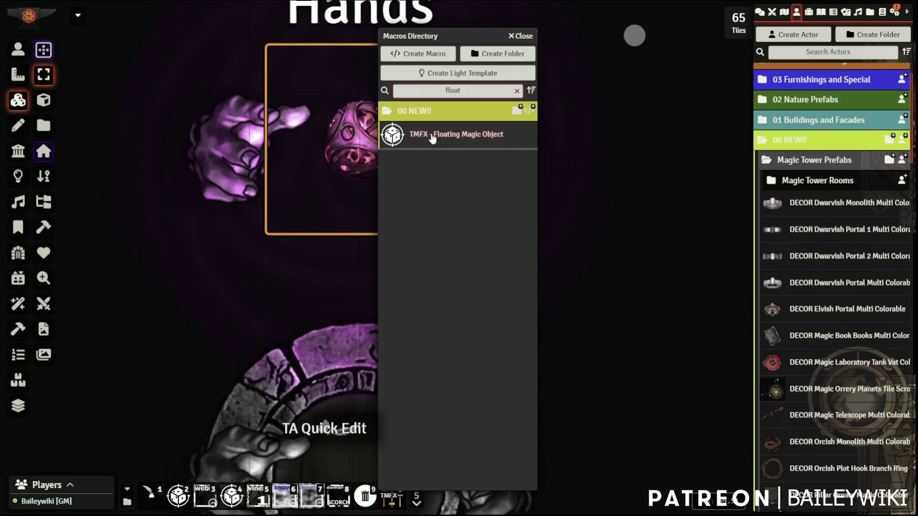
{"action": "left_click", "coordinate": [516, 44]}
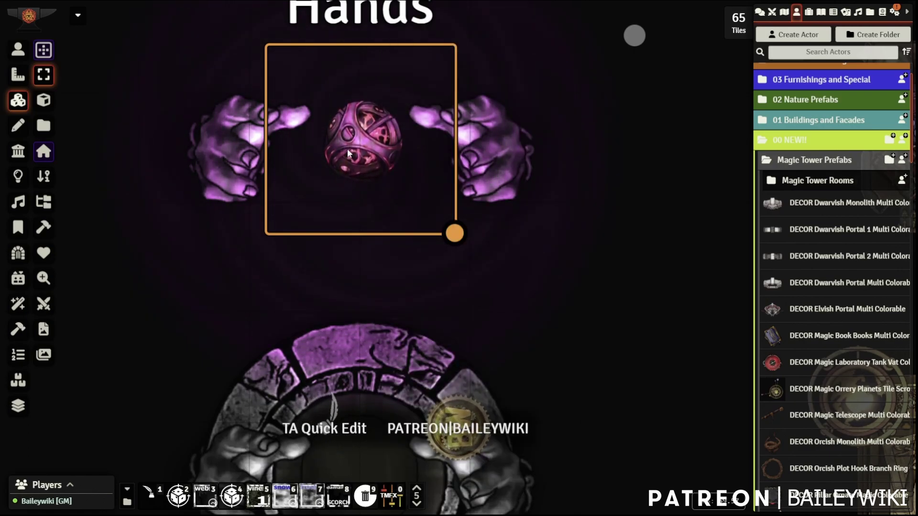
View the sphere tile's configuration again and show its on-canvas tile options, closing both without changes.
{"action": "double_click", "coordinate": [362, 151]}
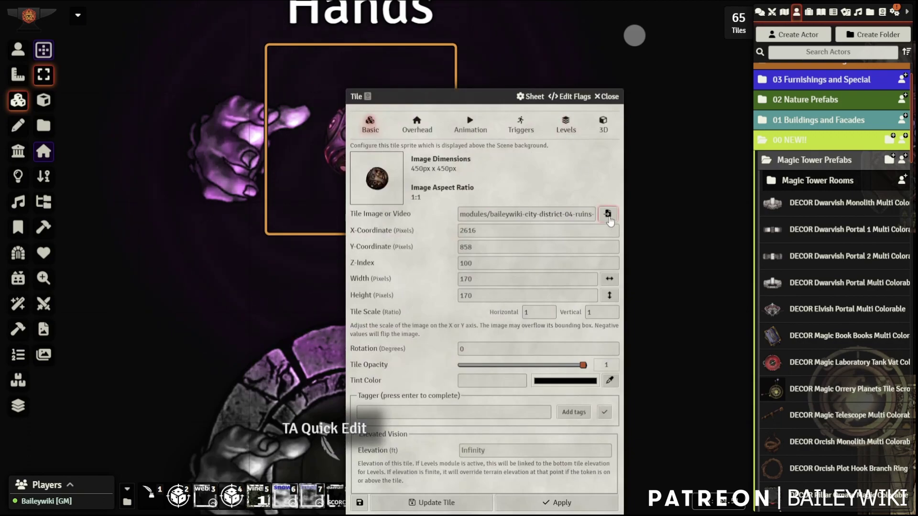
{"action": "left_click", "coordinate": [606, 96]}
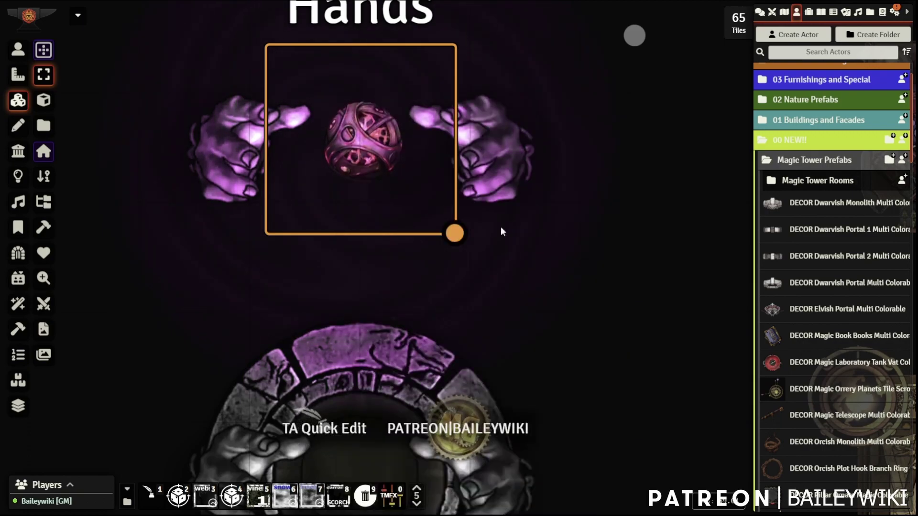
{"action": "right_click_drag", "start_coordinate": [561, 184], "coordinate": [574, 255]}
{"action": "scroll", "coordinate": [589, 224], "scroll_direction": "up", "scroll_amount": 6}
{"action": "scroll", "coordinate": [374, 205], "scroll_direction": "down", "scroll_amount": 9}
{"action": "scroll", "coordinate": [371, 207], "scroll_direction": "up", "scroll_amount": 4}
{"action": "right_click", "coordinate": [368, 207]}
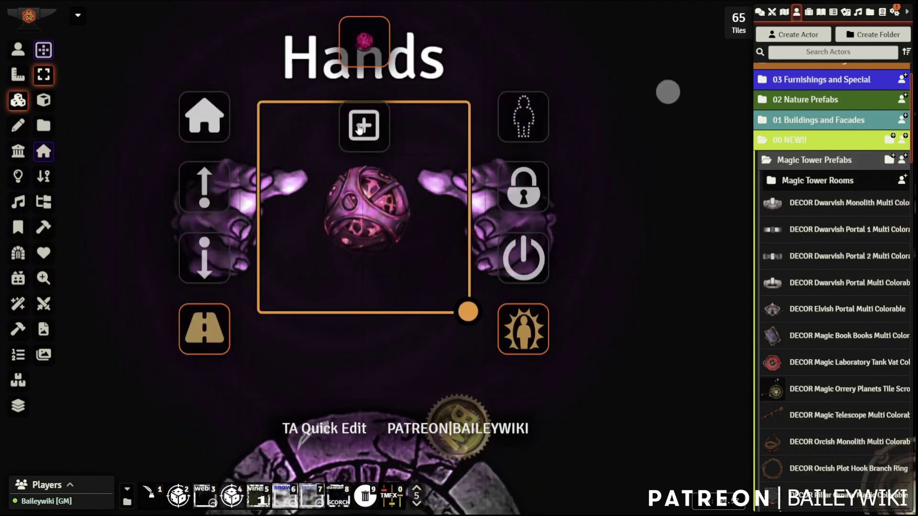
{"action": "left_click", "coordinate": [365, 217]}
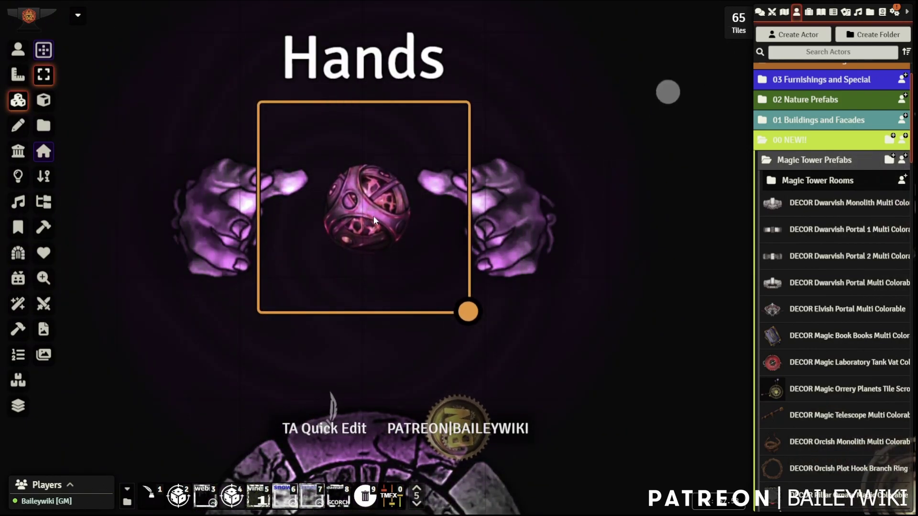
Browse the sphere tile's image folder for "sphe" and close the browser and tile configuration without changing the image.
{"action": "double_click", "coordinate": [374, 216]}
{"action": "left_click", "coordinate": [608, 215]}
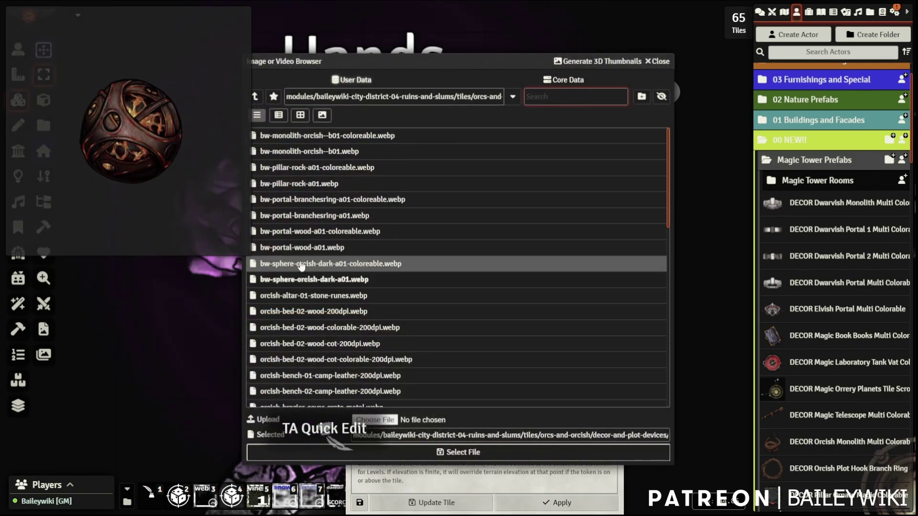
{"action": "type", "text": "sphe"}
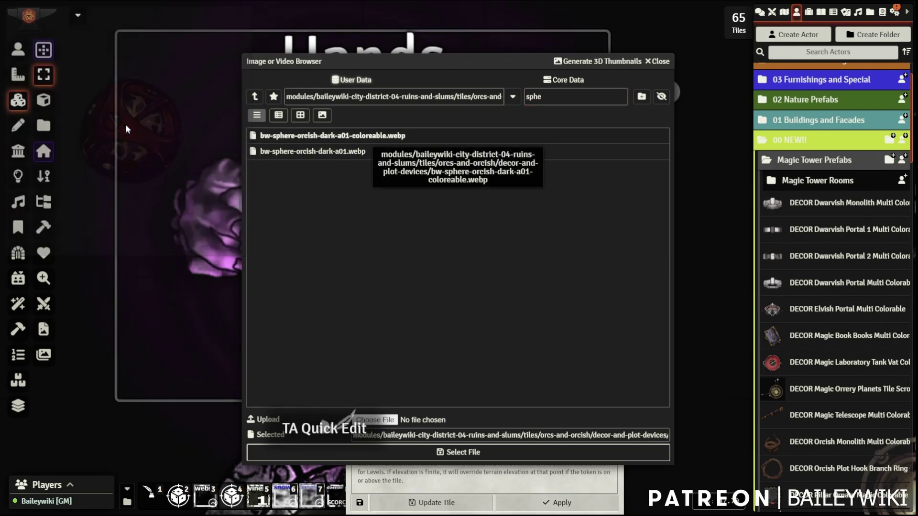
{"action": "left_click", "coordinate": [660, 61]}
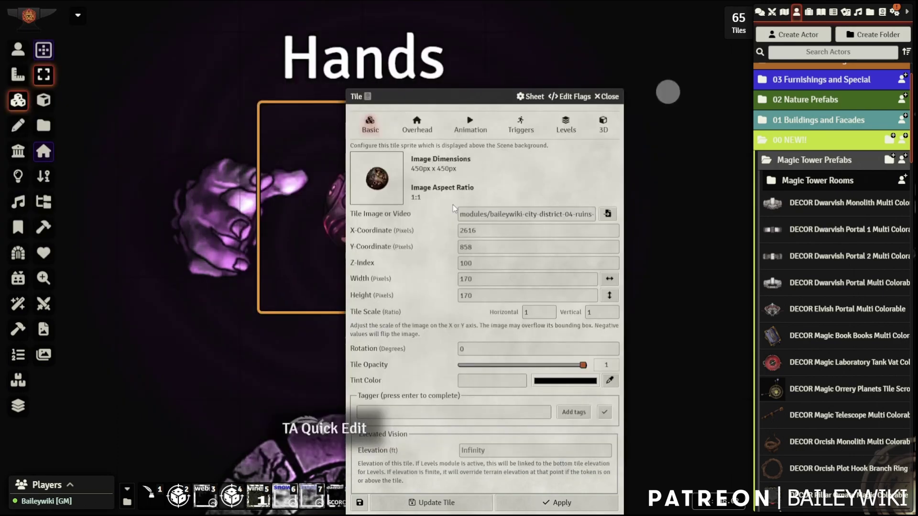
{"action": "left_click", "coordinate": [608, 98]}
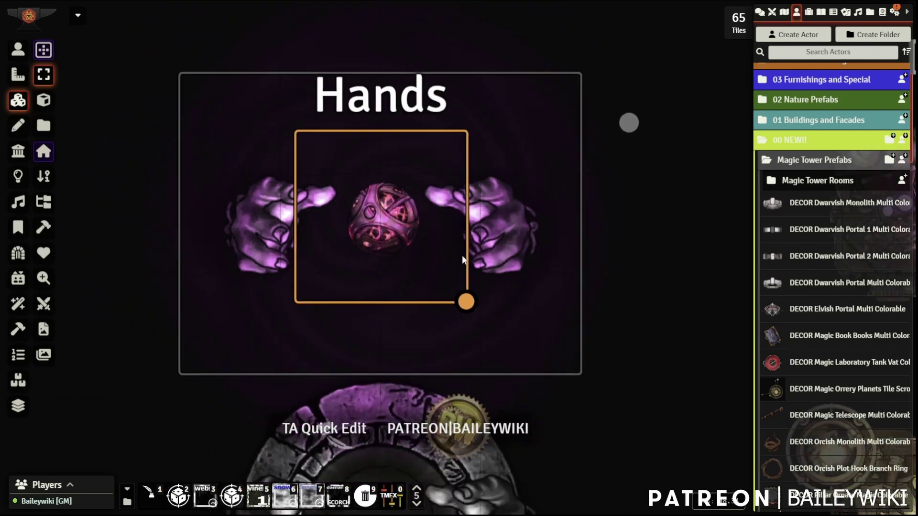
Show the light source at the center of the Hands prefab and return to the token controls.
{"action": "left_click", "coordinate": [18, 177]}
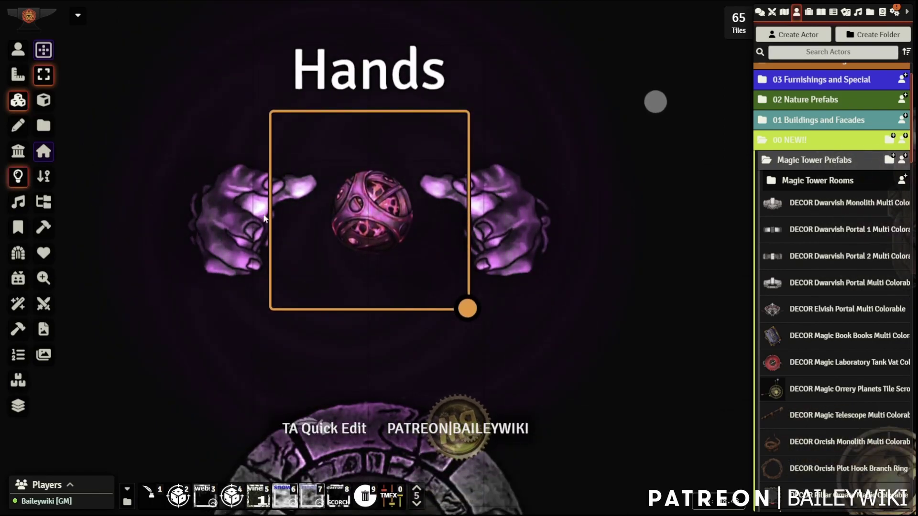
{"action": "right_click", "coordinate": [372, 214]}
{"action": "right_click", "coordinate": [372, 213]}
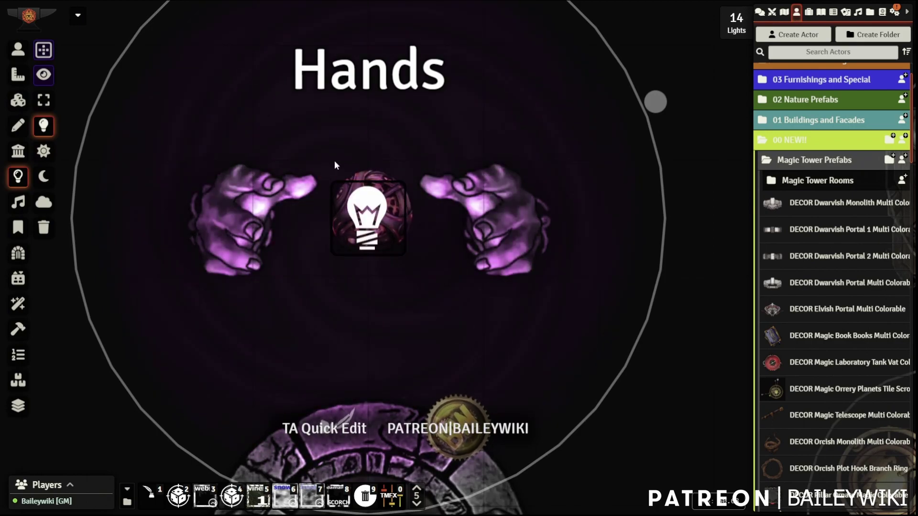
{"action": "left_click", "coordinate": [18, 50]}
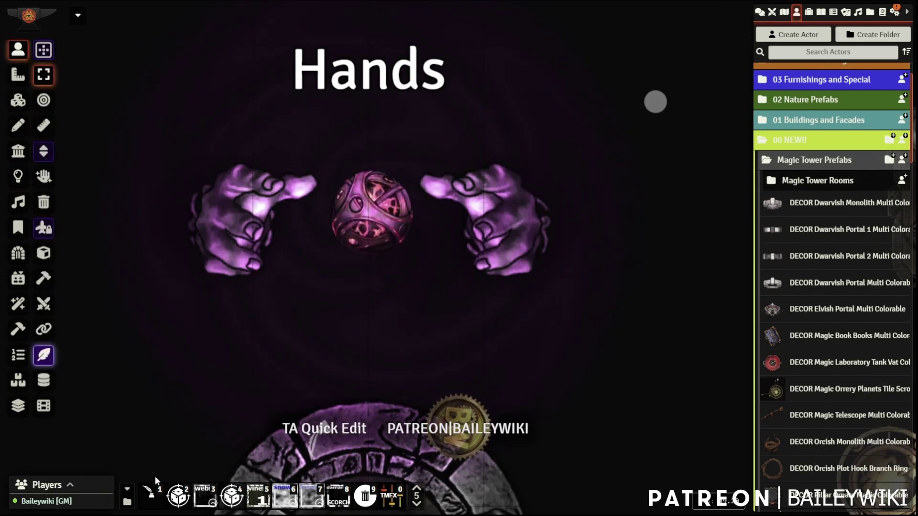
Enlarge the Hands prefab's token to a width and height of 3 grid spaces.
{"action": "scroll", "coordinate": [537, 234], "scroll_direction": "down", "scroll_amount": 4}
{"action": "right_click", "coordinate": [547, 191]}
{"action": "double_click", "coordinate": [546, 191]}
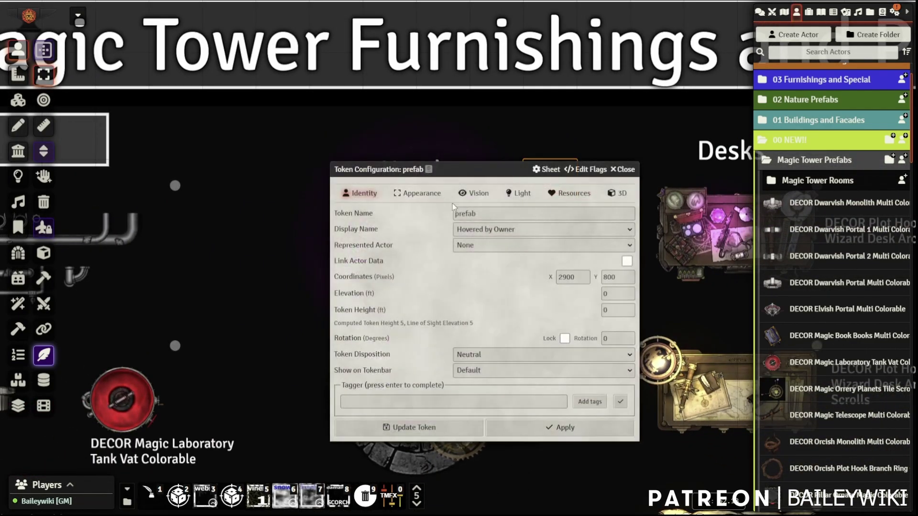
{"action": "left_click", "coordinate": [418, 193]}
{"action": "left_click_drag", "start_coordinate": [550, 232], "coordinate": [516, 227]}
{"action": "type", "text": "3"}
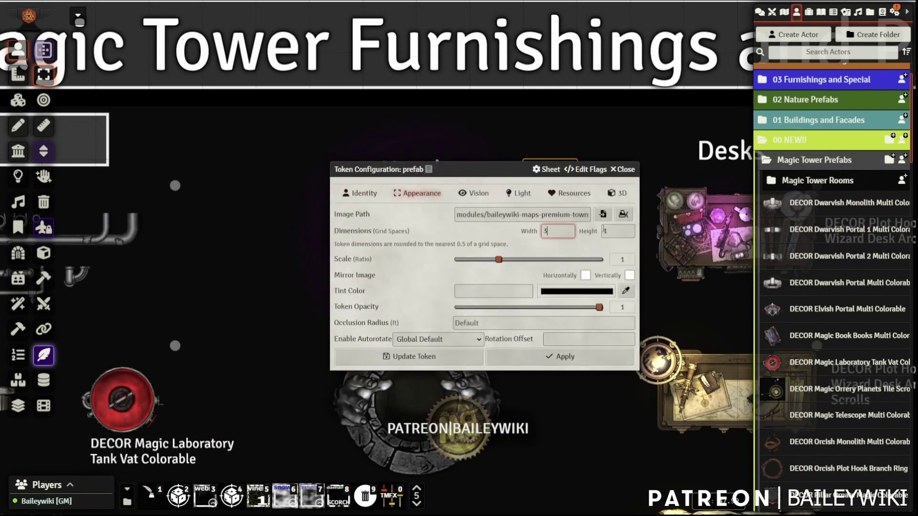
{"action": "key", "text": "Tab"}
{"action": "type", "text": "3"}
{"action": "left_click", "coordinate": [429, 363]}
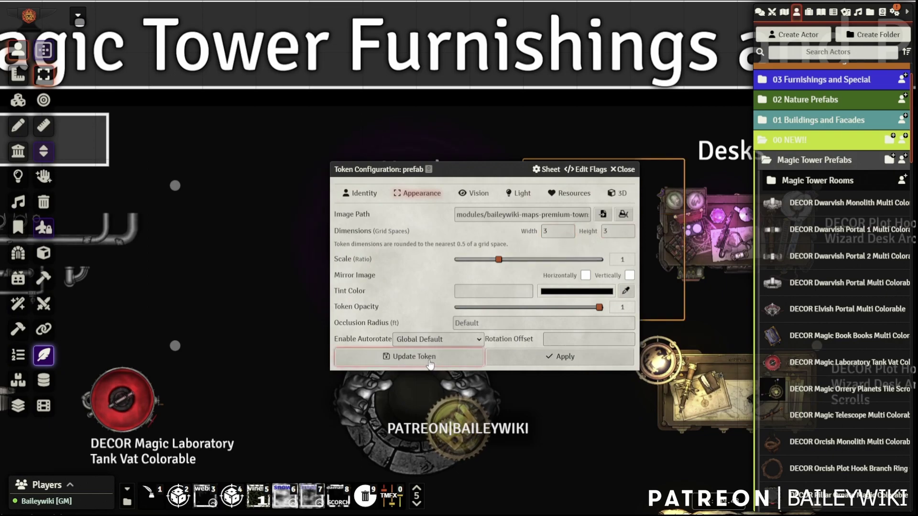
{"action": "scroll", "coordinate": [481, 260], "scroll_direction": "down", "scroll_amount": 8}
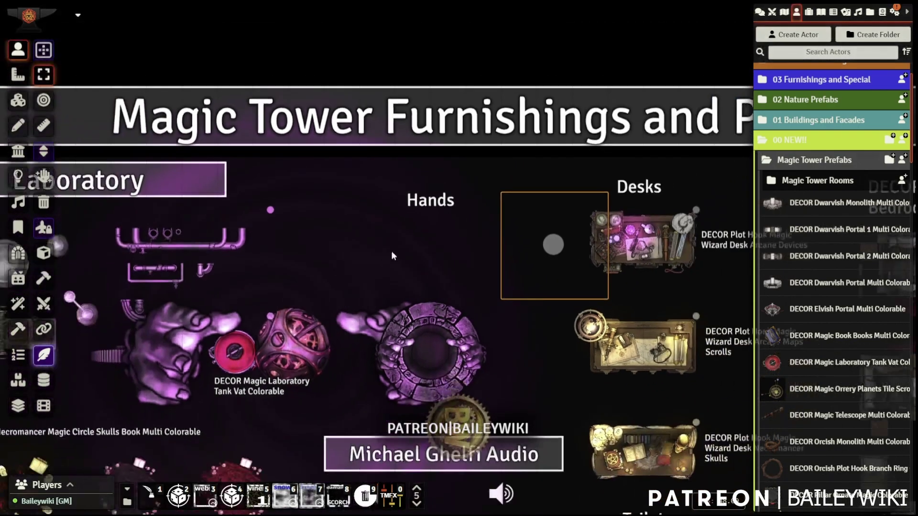
Set the Hands prefab token's width and height to 1 grid space each.
{"action": "right_click_drag", "start_coordinate": [277, 360], "coordinate": [329, 276]}
{"action": "double_click", "coordinate": [605, 161]}
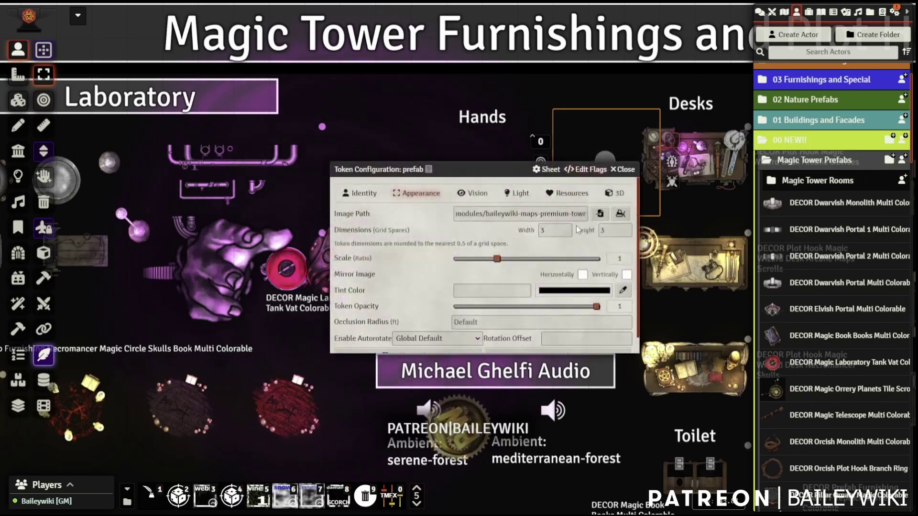
{"action": "double_click", "coordinate": [550, 231]}
{"action": "type", "text": "1"}
{"action": "key", "text": "Tab"}
{"action": "type", "text": "1"}
{"action": "key", "text": "Return"}
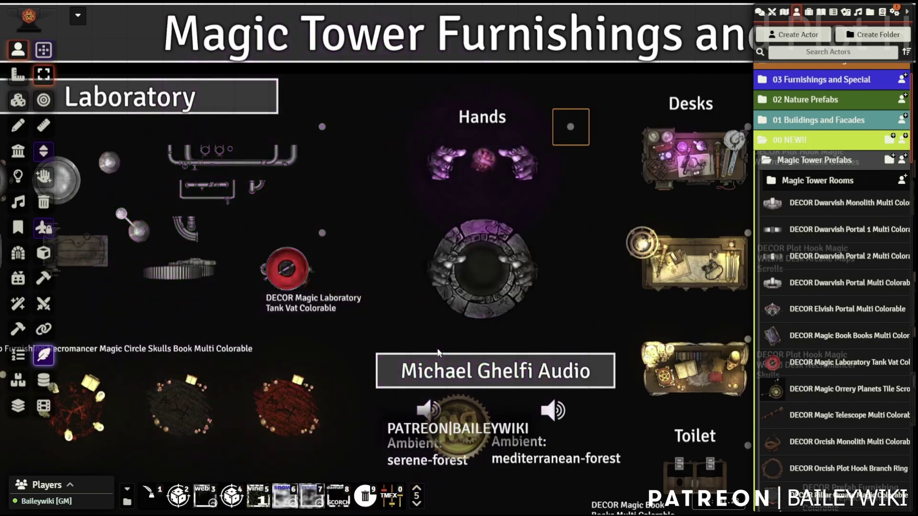
Look over the Hands prefab and the wizard desk prefabs for arcane devices, arcane maps and scrolls, and necromancer skulls.
{"action": "right_click_drag", "start_coordinate": [532, 204], "coordinate": [469, 286]}
{"action": "scroll", "coordinate": [470, 282], "scroll_direction": "up", "scroll_amount": 10}
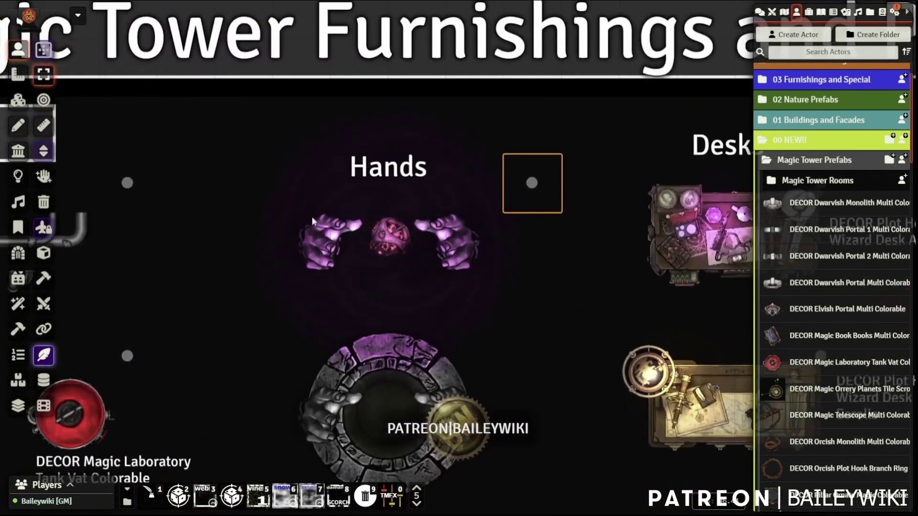
{"action": "right_click_drag", "start_coordinate": [587, 303], "coordinate": [245, 243]}
{"action": "right_click_drag", "start_coordinate": [316, 222], "coordinate": [272, 238]}
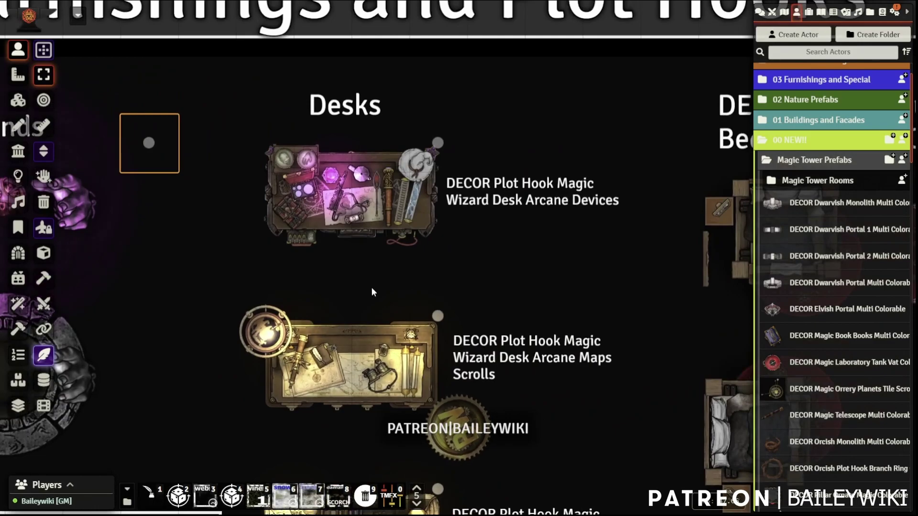
{"action": "right_click_drag", "start_coordinate": [359, 270], "coordinate": [356, 239]}
{"action": "scroll", "coordinate": [357, 235], "scroll_direction": "up", "scroll_amount": 5}
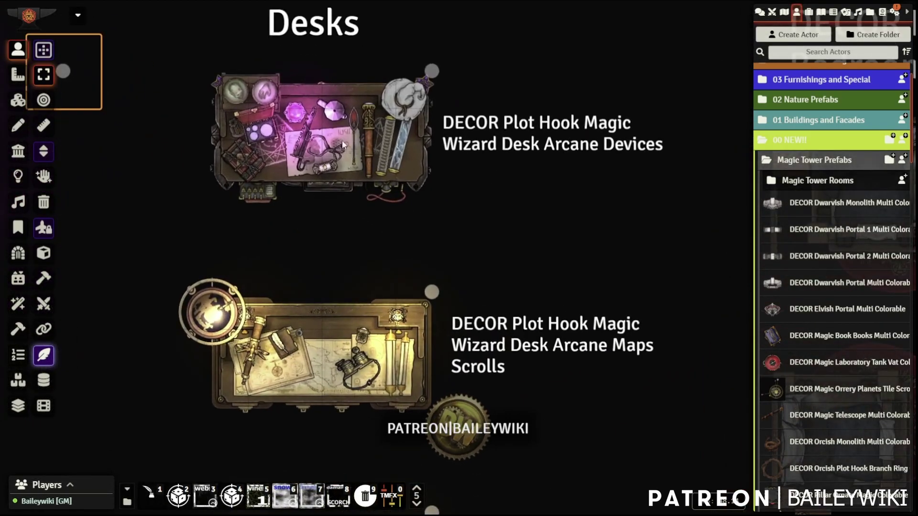
{"action": "right_click_drag", "start_coordinate": [302, 179], "coordinate": [340, 187]}
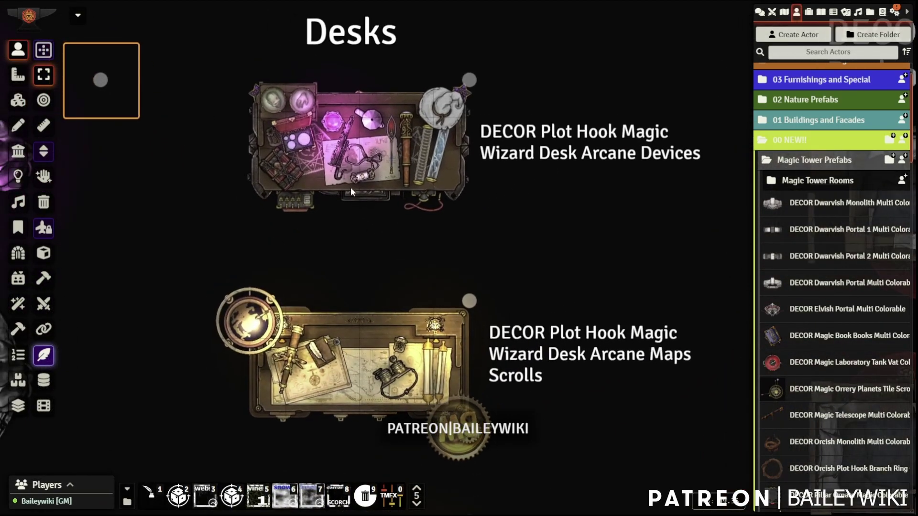
{"action": "right_click_drag", "start_coordinate": [607, 292], "coordinate": [581, 171]}
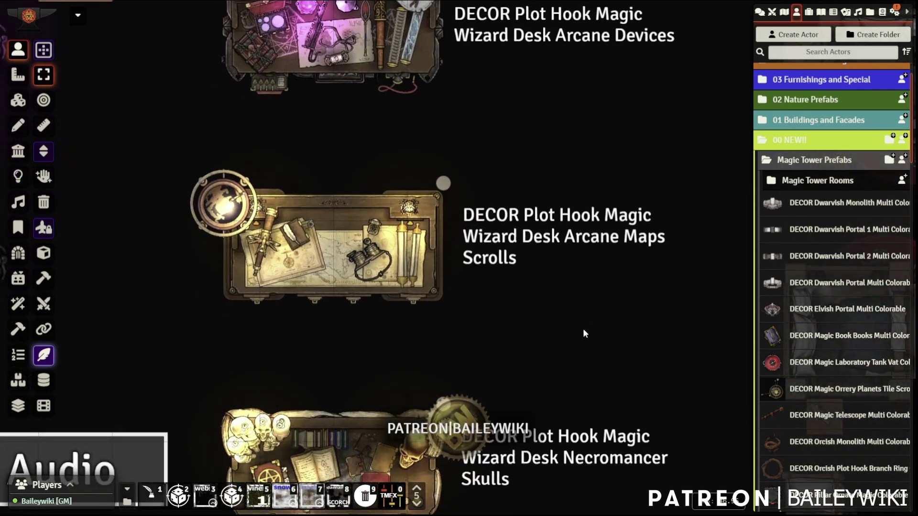
{"action": "right_click_drag", "start_coordinate": [584, 331], "coordinate": [571, 256]}
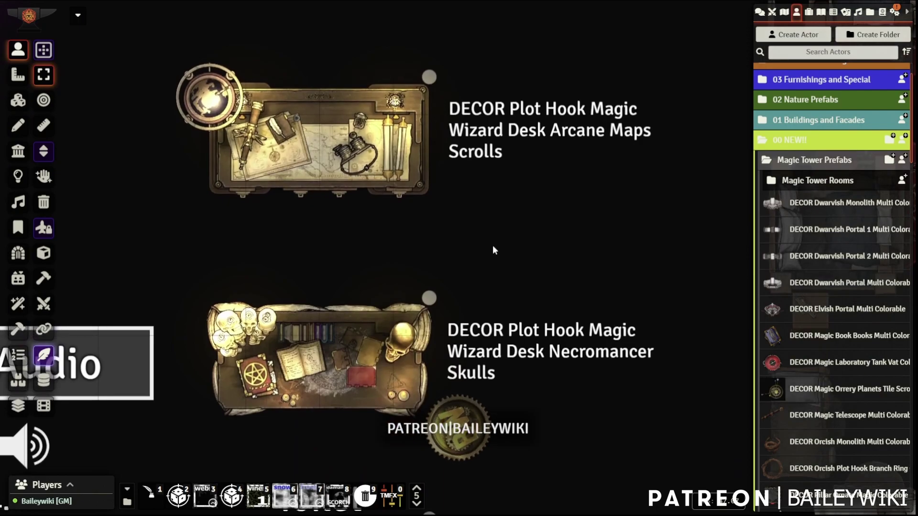
{"action": "right_click_drag", "start_coordinate": [499, 271], "coordinate": [476, 100]}
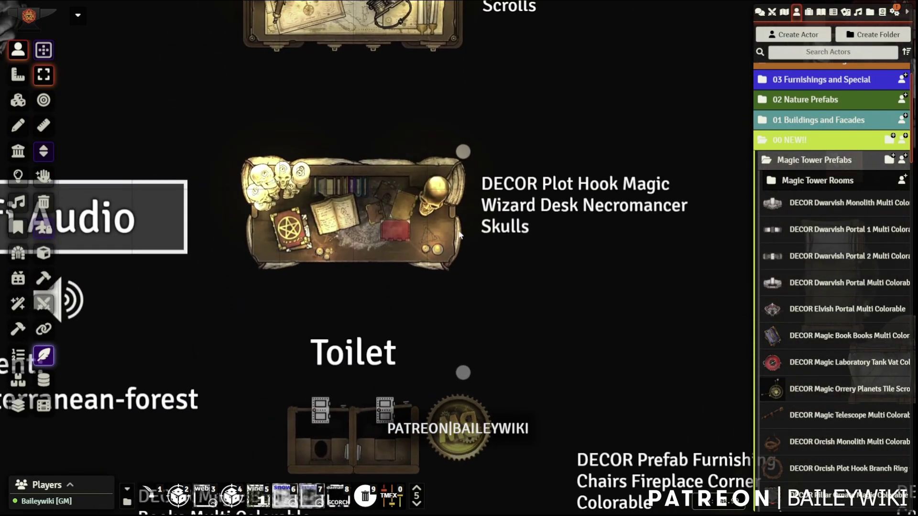
Tint the round rug of the bed tile in the second row blue (#0008ff) with the Tint Overlay macro.
{"action": "scroll", "coordinate": [464, 222], "scroll_direction": "down", "scroll_amount": 3}
{"action": "scroll", "coordinate": [471, 224], "scroll_direction": "down", "scroll_amount": 3}
{"action": "scroll", "coordinate": [430, 325], "scroll_direction": "up", "scroll_amount": 8}
{"action": "right_click_drag", "start_coordinate": [636, 153], "coordinate": [410, 231]}
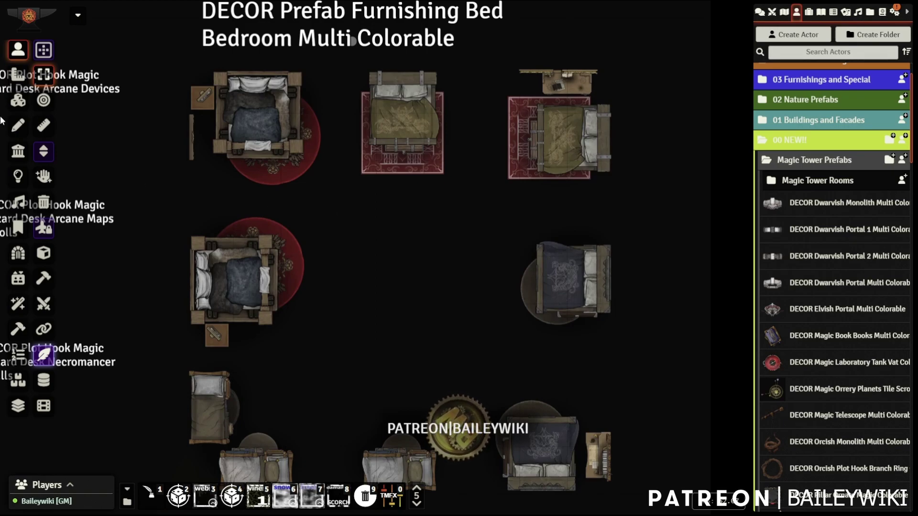
{"action": "left_click", "coordinate": [17, 103]}
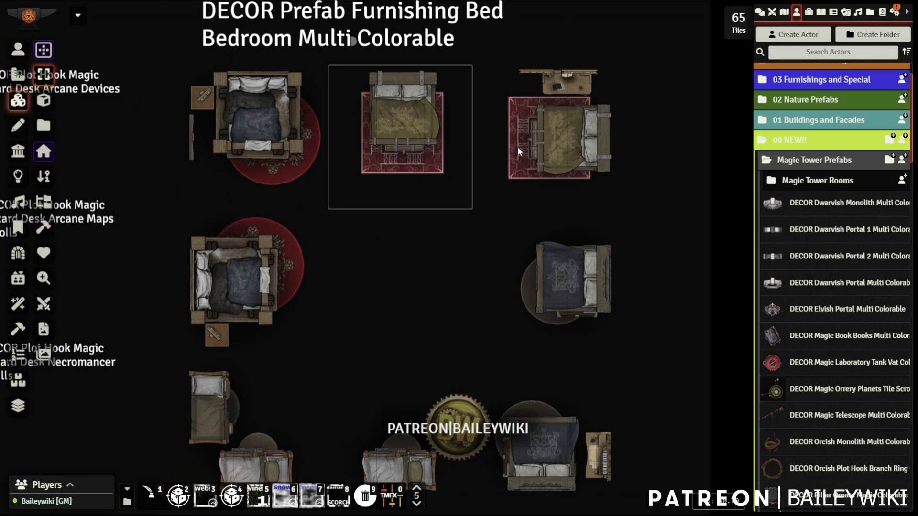
{"action": "left_click", "coordinate": [266, 292]}
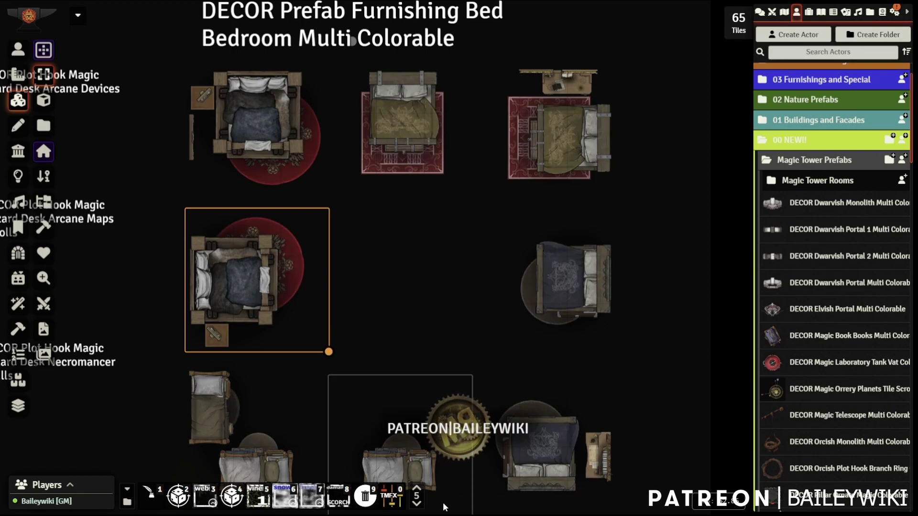
{"action": "left_click", "coordinate": [417, 503]}
{"action": "left_click", "coordinate": [417, 504]}
{"action": "left_click", "coordinate": [417, 504]}
{"action": "left_click", "coordinate": [417, 504]}
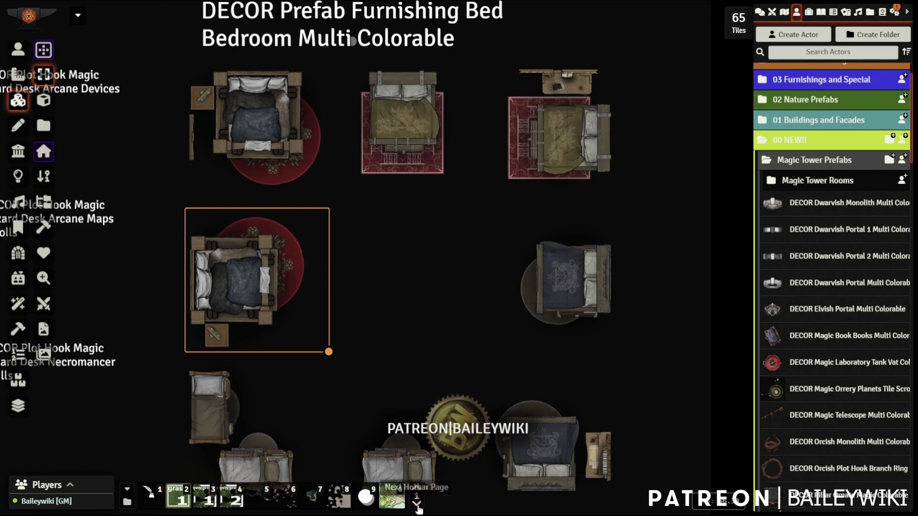
{"action": "left_click", "coordinate": [392, 498]}
{"action": "left_click", "coordinate": [515, 262]}
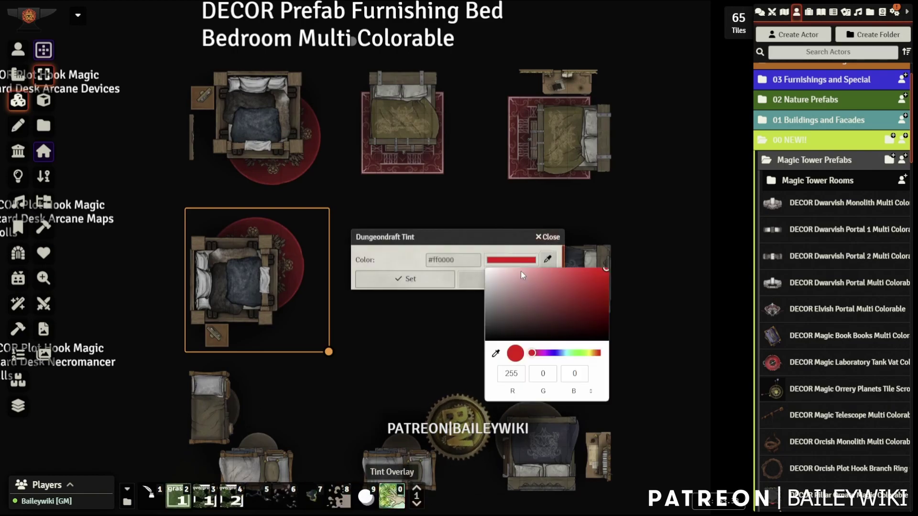
{"action": "left_click", "coordinate": [557, 354]}
{"action": "left_click", "coordinate": [398, 241]}
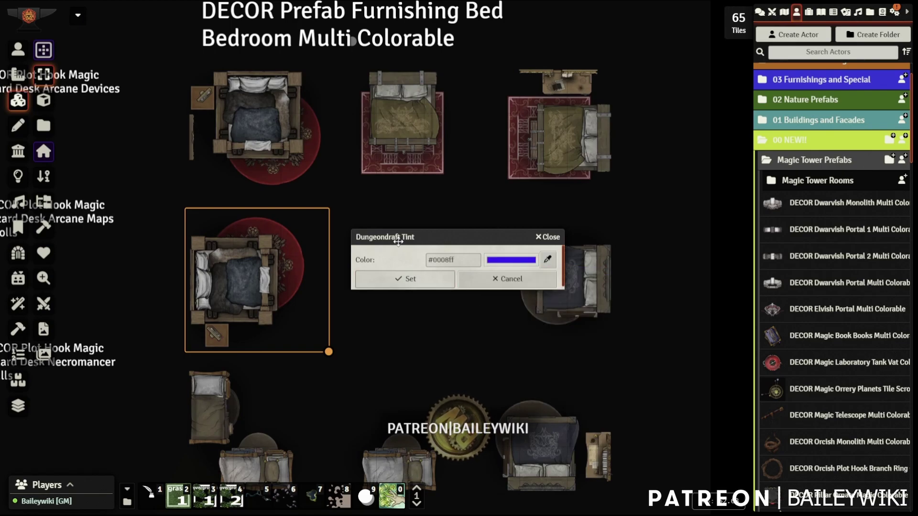
{"action": "left_click", "coordinate": [412, 280]}
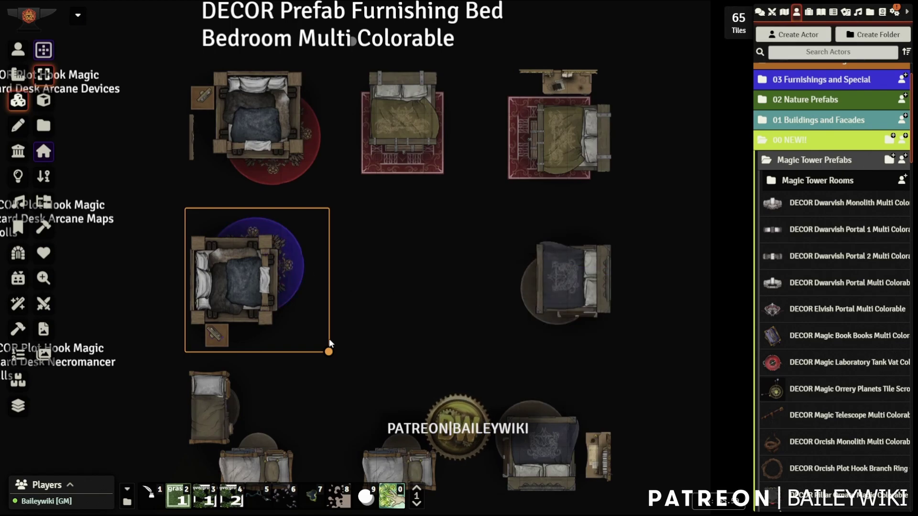
Examine the bed and rug variations of the Bed Bedroom Multi Colorable prefab across the scene.
{"action": "right_click_drag", "start_coordinate": [392, 283], "coordinate": [447, 296]}
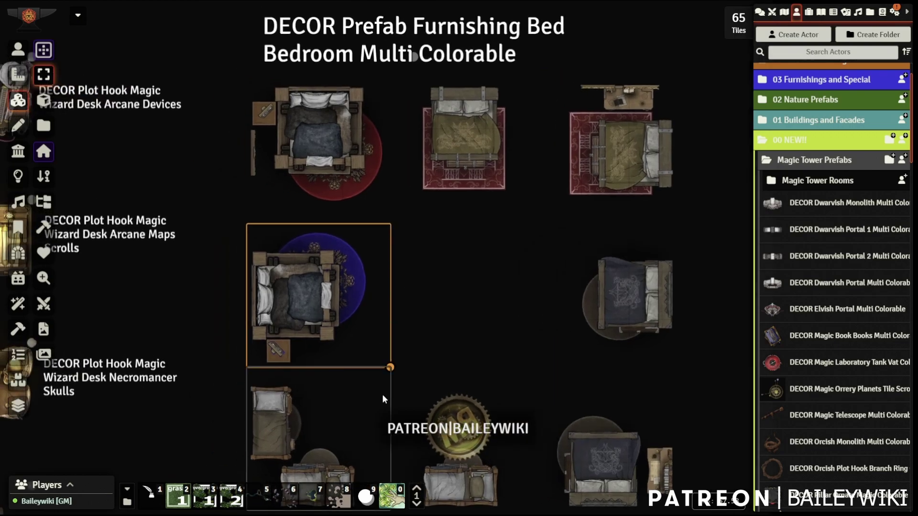
{"action": "scroll", "coordinate": [416, 345], "scroll_direction": "up", "scroll_amount": 9}
{"action": "right_click_drag", "start_coordinate": [543, 299], "coordinate": [699, 391]}
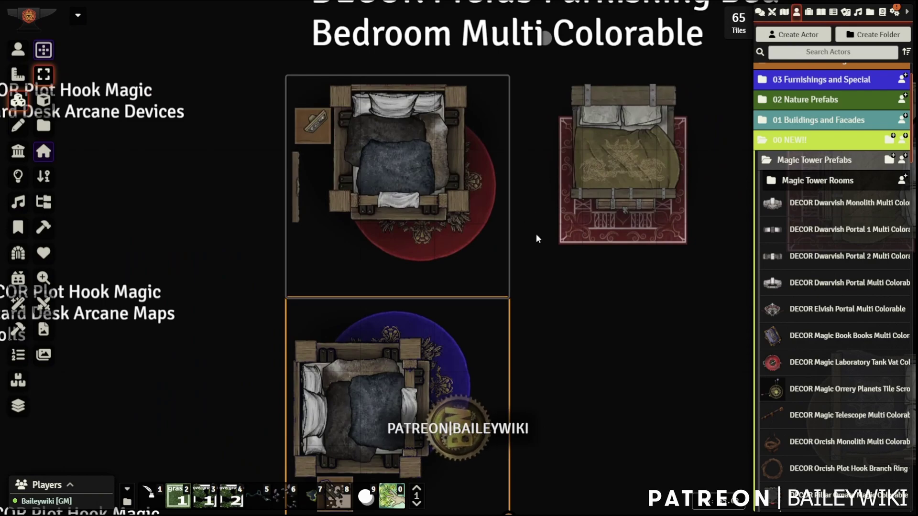
{"action": "scroll", "coordinate": [377, 221], "scroll_direction": "down", "scroll_amount": 2}
{"action": "right_click_drag", "start_coordinate": [435, 302], "coordinate": [348, 246]}
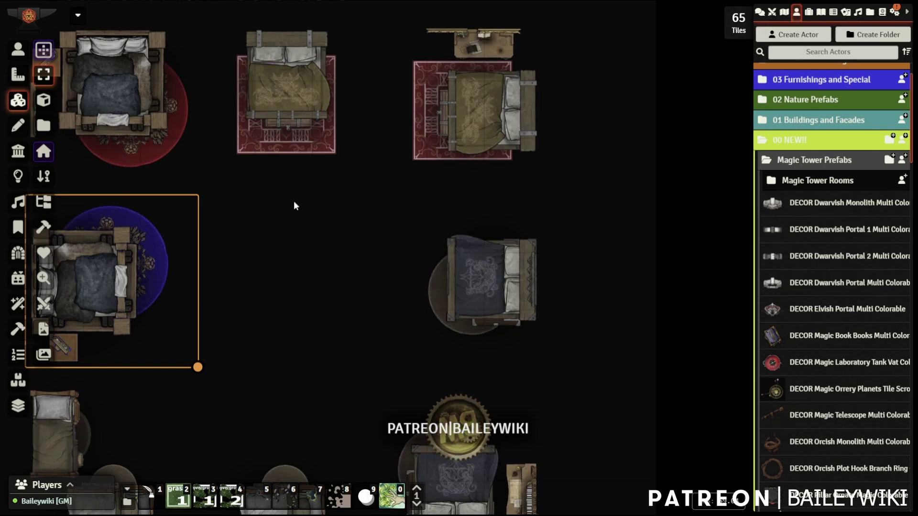
{"action": "right_click_drag", "start_coordinate": [294, 202], "coordinate": [411, 200]}
{"action": "scroll", "coordinate": [413, 239], "scroll_direction": "down", "scroll_amount": 3}
{"action": "scroll", "coordinate": [415, 255], "scroll_direction": "up", "scroll_amount": 1}
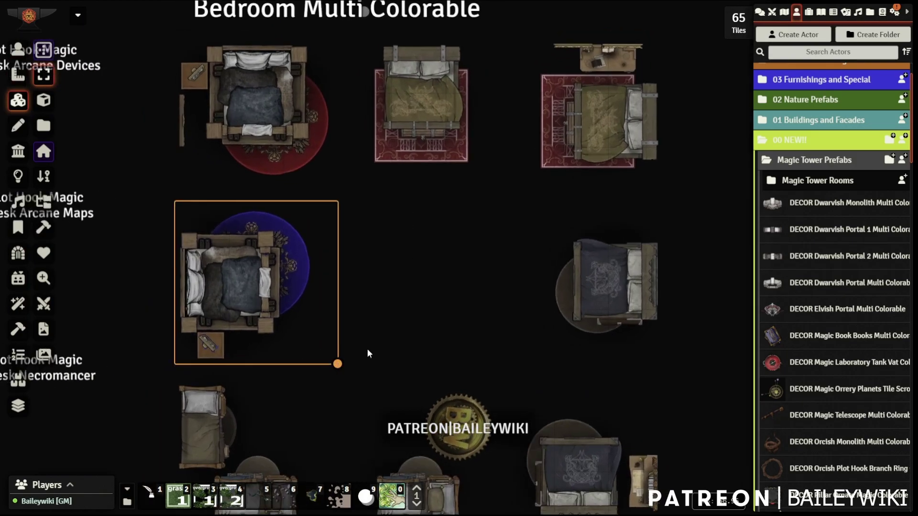
{"action": "right_click_drag", "start_coordinate": [286, 366], "coordinate": [352, 298]}
{"action": "right_click_drag", "start_coordinate": [447, 319], "coordinate": [418, 232]}
{"action": "scroll", "coordinate": [460, 265], "scroll_direction": "up", "scroll_amount": 3}
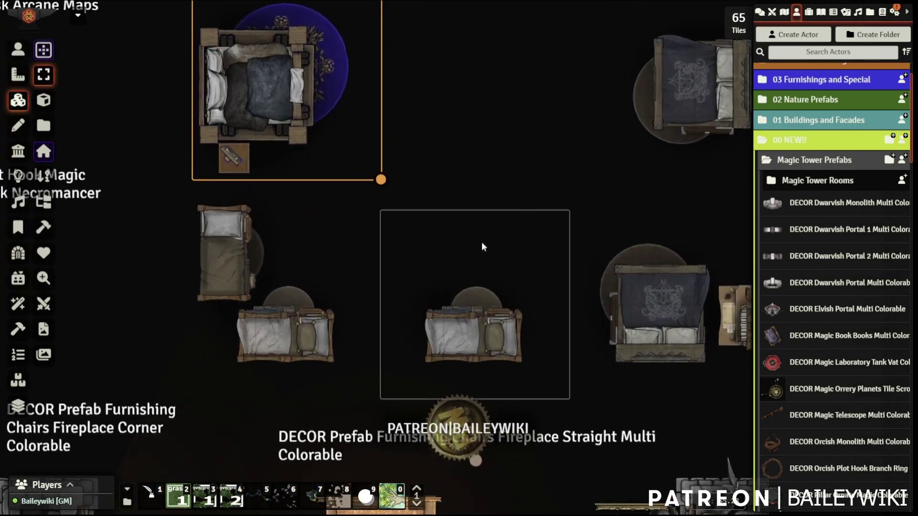
{"action": "right_click_drag", "start_coordinate": [528, 129], "coordinate": [375, 277]}
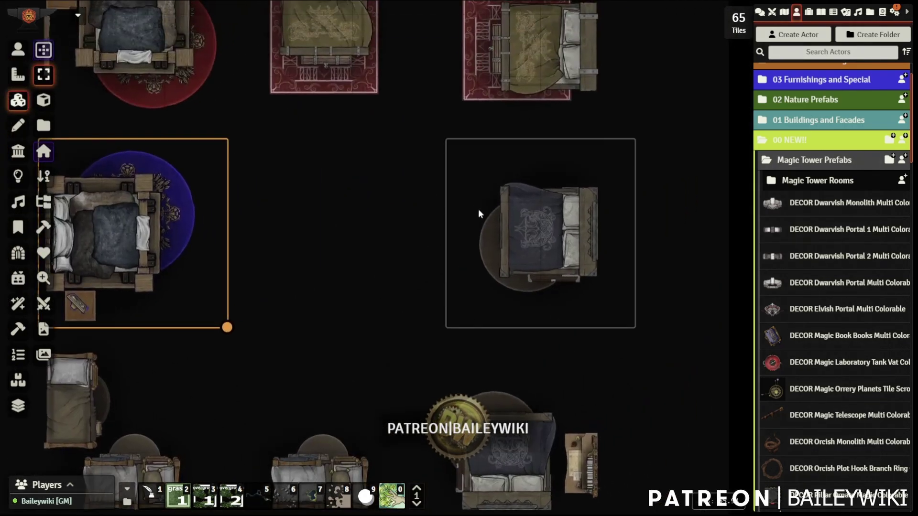
{"action": "right_click_drag", "start_coordinate": [376, 158], "coordinate": [463, 291]}
{"action": "right_click_drag", "start_coordinate": [400, 253], "coordinate": [331, 325]}
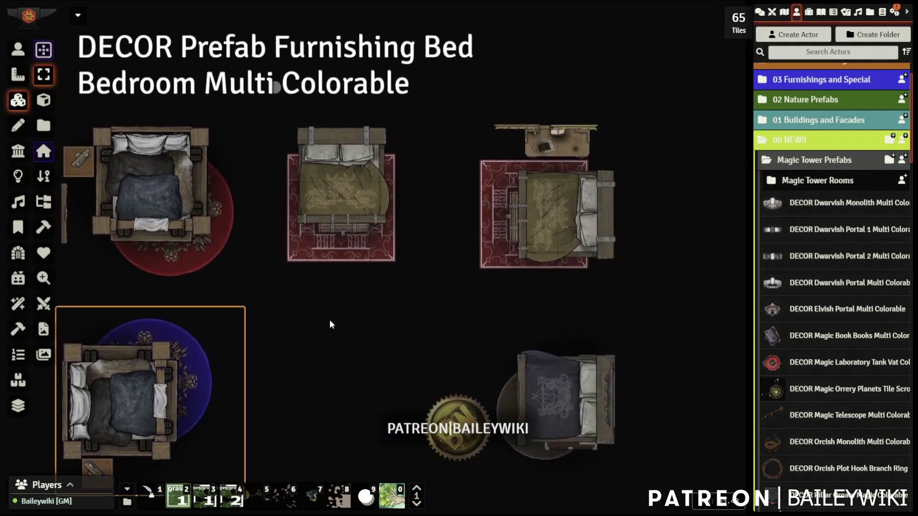
{"action": "scroll", "coordinate": [287, 329], "scroll_direction": "up", "scroll_amount": 4}
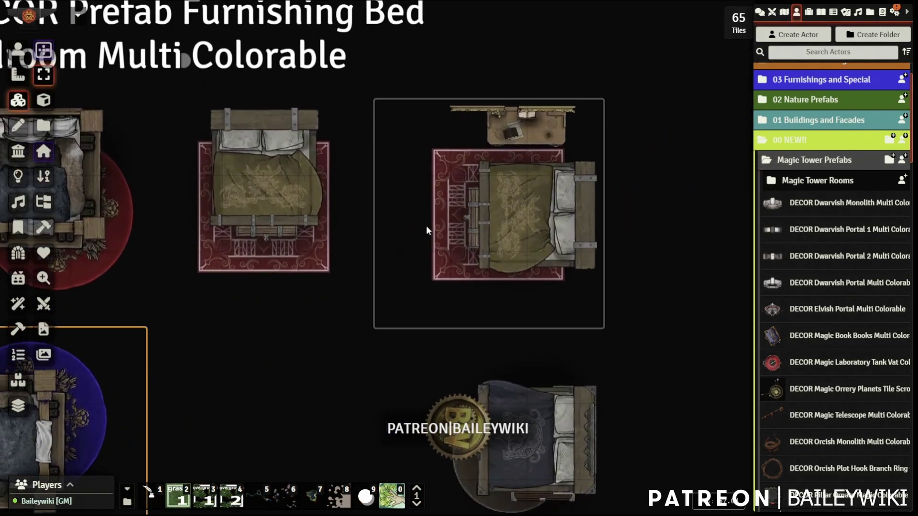
{"action": "right_click_drag", "start_coordinate": [237, 337], "coordinate": [578, 334]}
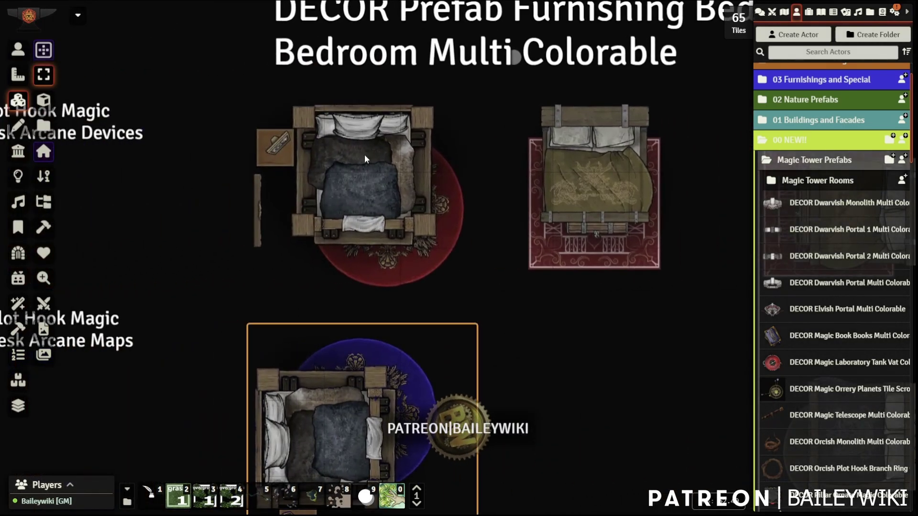
Place a DECOR Prefab Furnishing Bed Bedroom actor in the empty space between the existing beds.
{"action": "scroll", "coordinate": [521, 259], "scroll_direction": "down", "scroll_amount": 5}
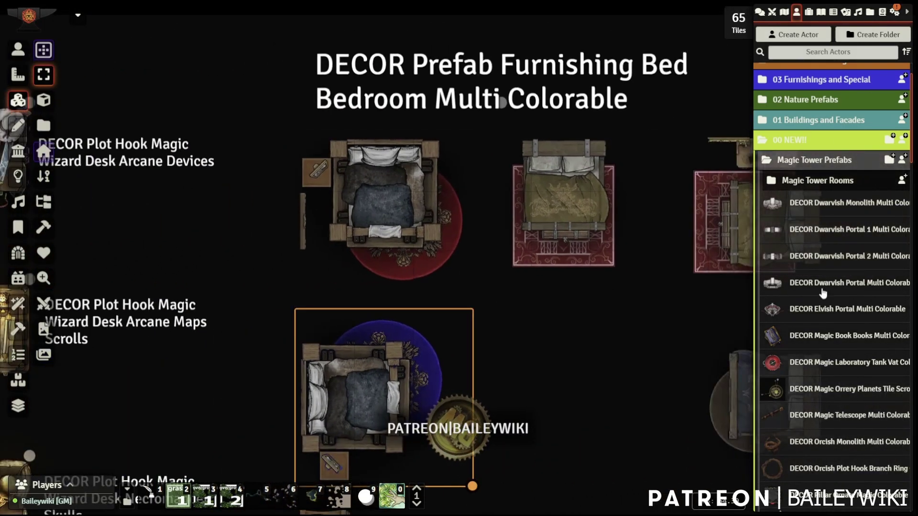
{"action": "scroll", "coordinate": [828, 342], "scroll_direction": "down", "scroll_amount": 6}
{"action": "scroll", "coordinate": [828, 341], "scroll_direction": "down", "scroll_amount": 4}
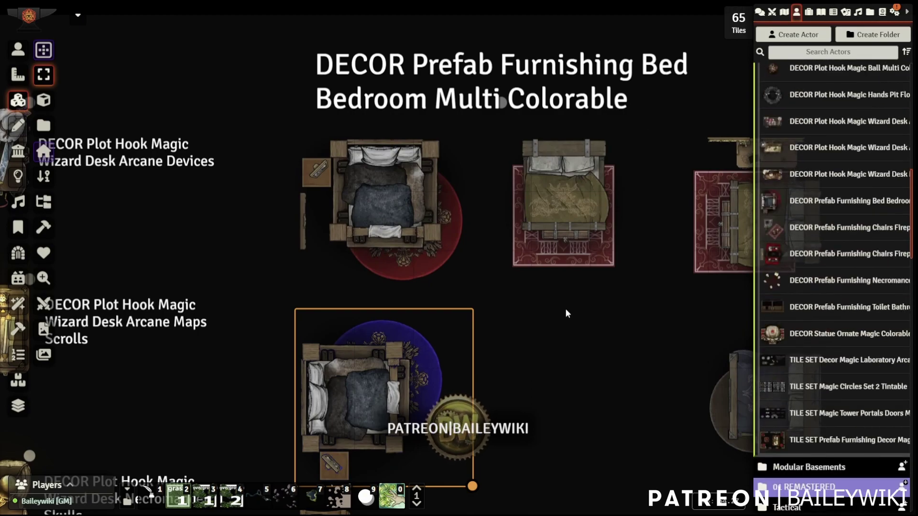
{"action": "right_click_drag", "start_coordinate": [667, 344], "coordinate": [487, 280]}
{"action": "left_click_drag", "start_coordinate": [847, 206], "coordinate": [500, 249]}
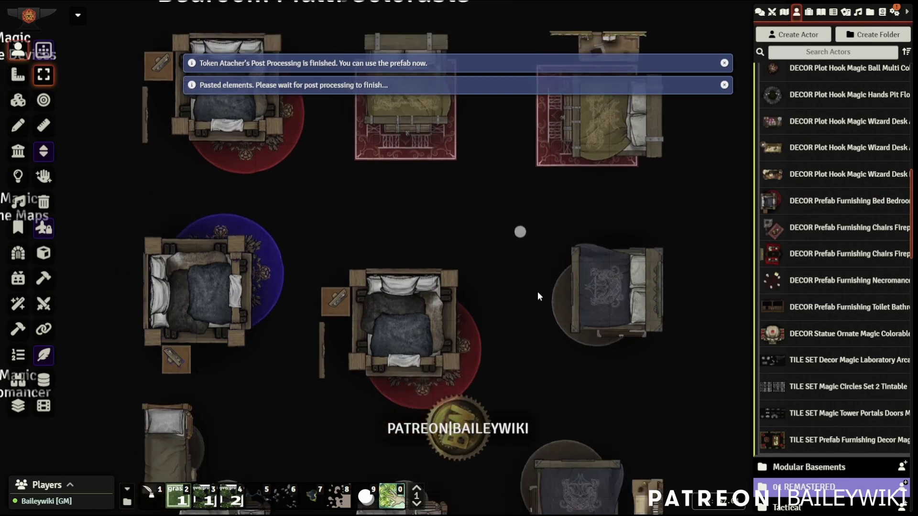
Cycle the newly placed bed tile through its alternative images, from the second to the seventh.
{"action": "right_click_drag", "start_coordinate": [537, 292], "coordinate": [559, 256]}
{"action": "left_click", "coordinate": [18, 100]}
{"action": "left_click", "coordinate": [405, 280]}
{"action": "right_click", "coordinate": [403, 280]}
{"action": "left_click", "coordinate": [322, 196]}
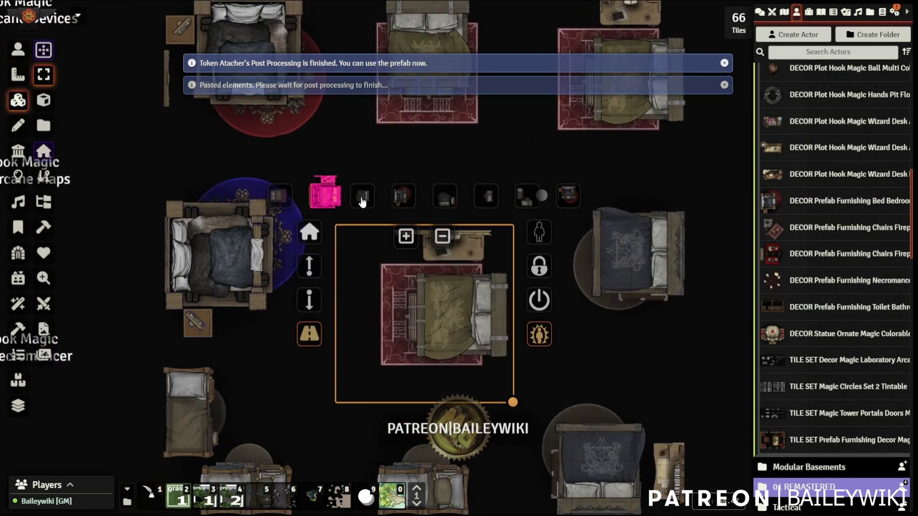
{"action": "left_click", "coordinate": [363, 196]}
{"action": "left_click", "coordinate": [400, 196]}
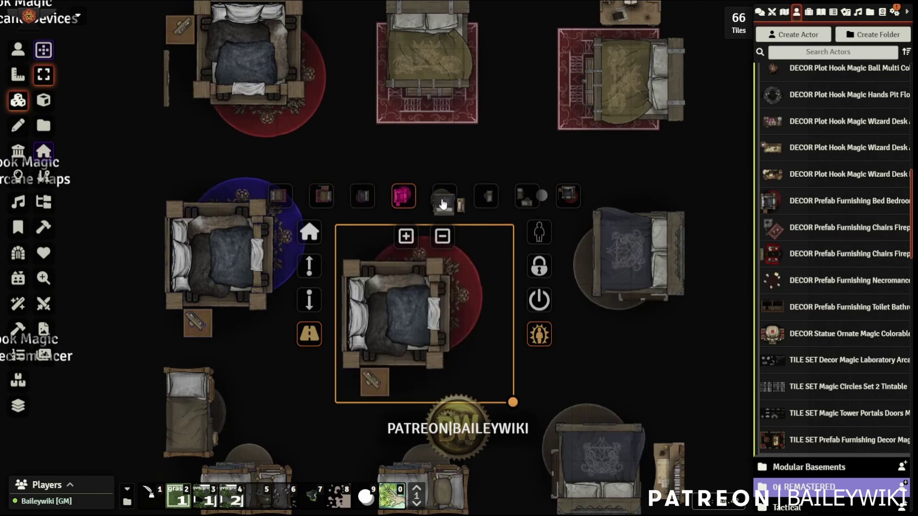
{"action": "left_click", "coordinate": [445, 196]}
{"action": "left_click", "coordinate": [487, 202]}
{"action": "left_click", "coordinate": [522, 197]}
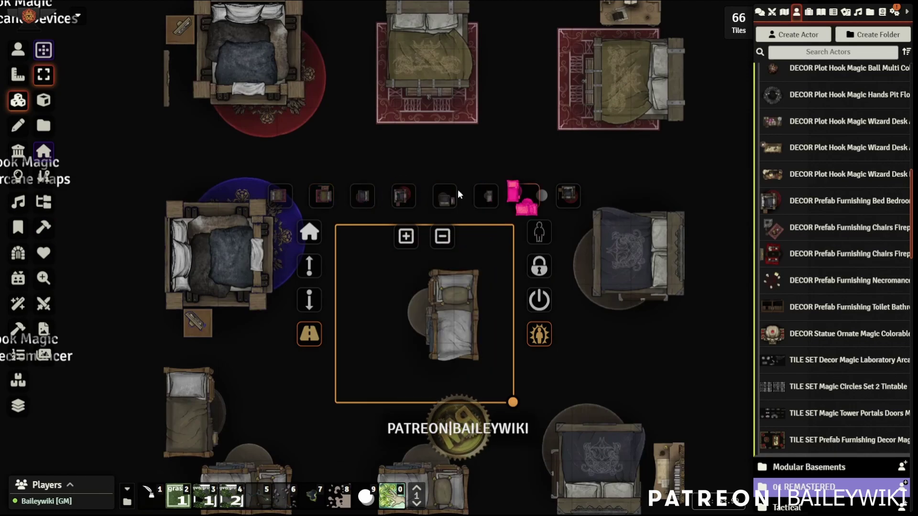
Switch the newly placed bed tile to its second image and delete that prefab from the scene.
{"action": "left_click", "coordinate": [323, 194]}
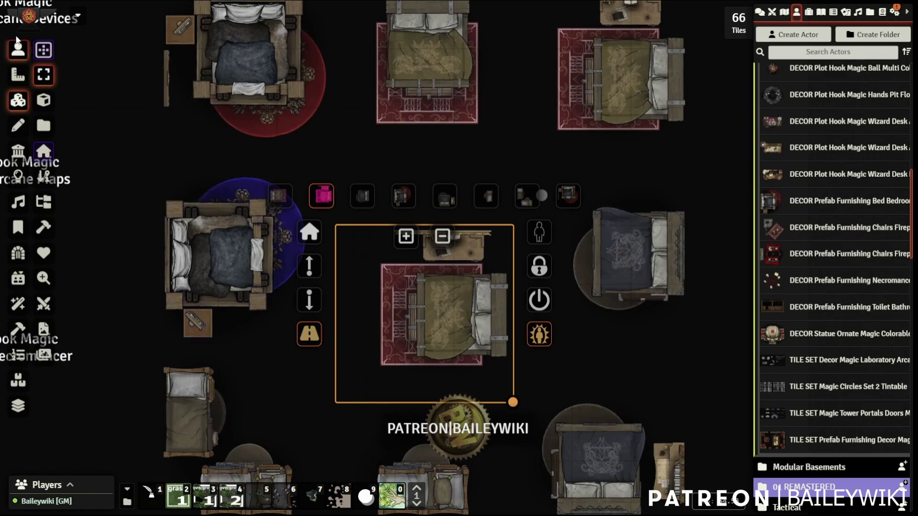
{"action": "left_click", "coordinate": [17, 51]}
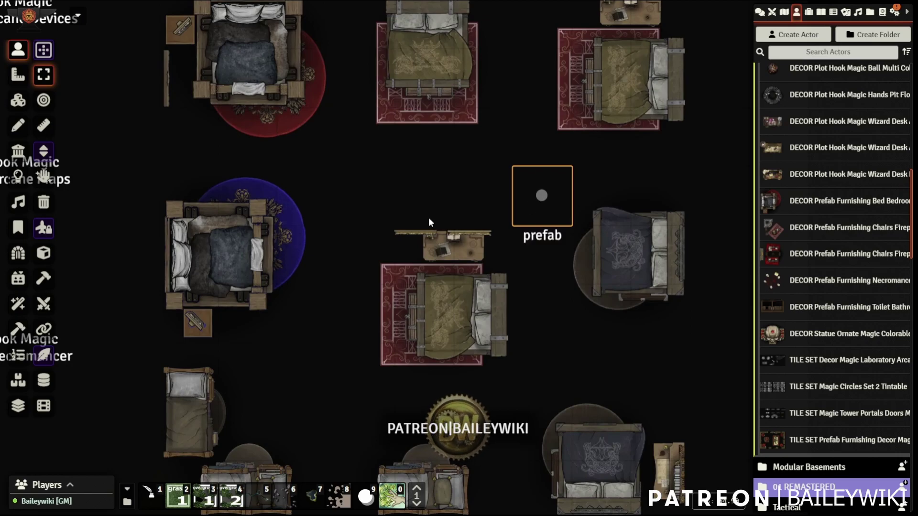
{"action": "key", "text": "Delete"}
Examine the remaining beds and the Chairs Fireplace Corner and Straight prefabs, including the light sources at the fireplaces.
{"action": "scroll", "coordinate": [412, 212], "scroll_direction": "down", "scroll_amount": 3}
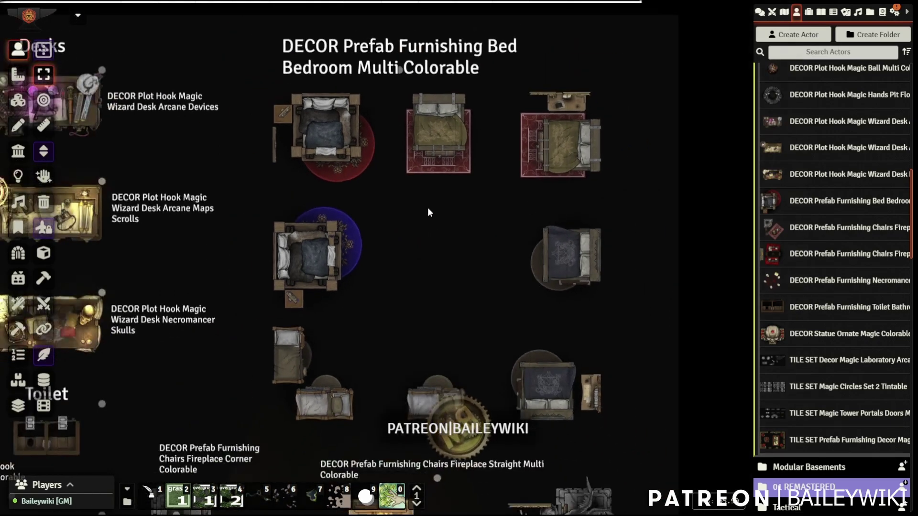
{"action": "right_click_drag", "start_coordinate": [485, 197], "coordinate": [544, 171]}
{"action": "right_click_drag", "start_coordinate": [534, 353], "coordinate": [475, 176]}
{"action": "right_click_drag", "start_coordinate": [429, 415], "coordinate": [479, 244]}
{"action": "scroll", "coordinate": [478, 245], "scroll_direction": "up", "scroll_amount": 4}
{"action": "right_click_drag", "start_coordinate": [294, 130], "coordinate": [347, 162]}
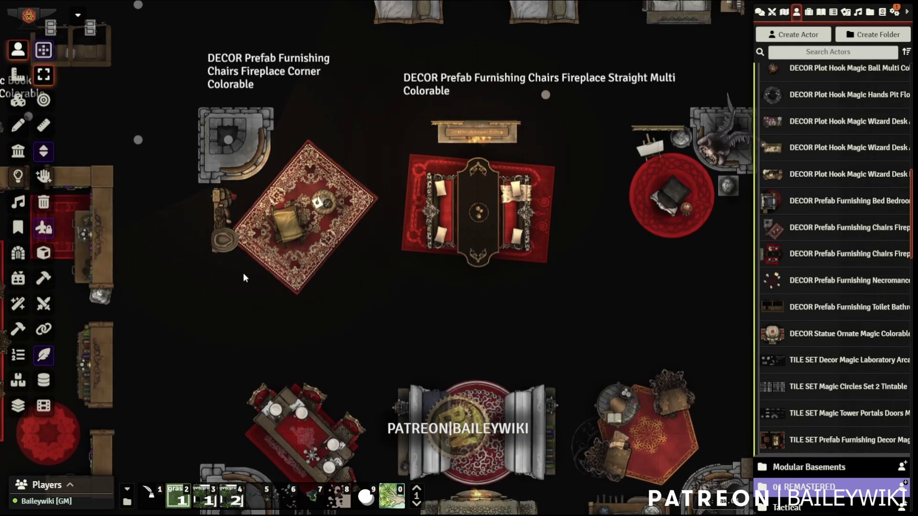
{"action": "right_click_drag", "start_coordinate": [219, 278], "coordinate": [267, 262]}
{"action": "scroll", "coordinate": [268, 260], "scroll_direction": "up", "scroll_amount": 5}
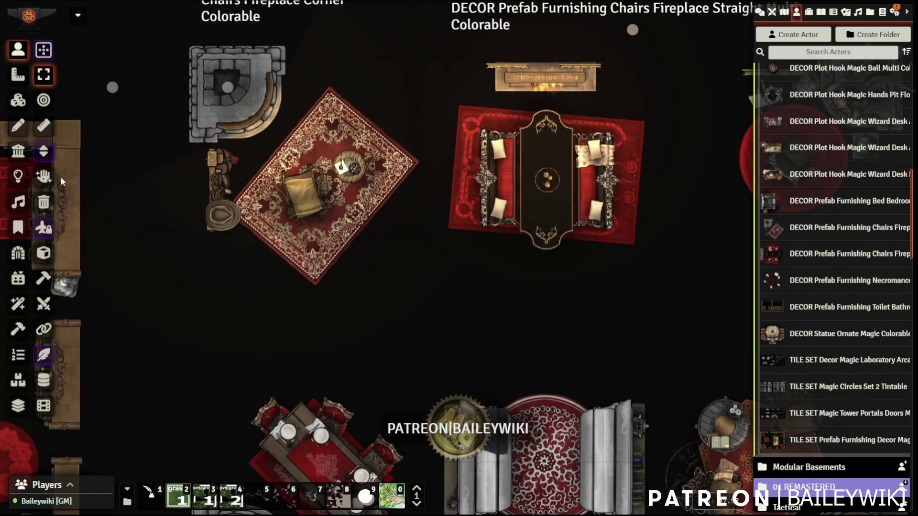
{"action": "left_click", "coordinate": [17, 182]}
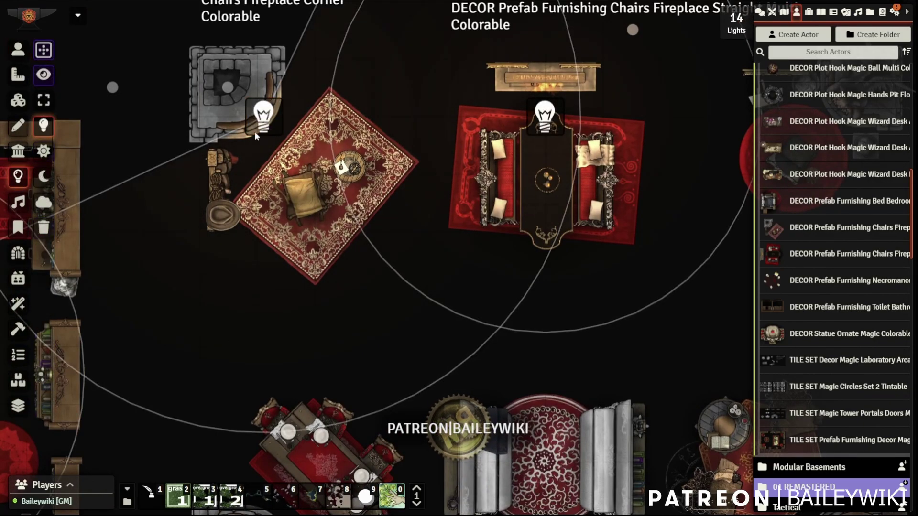
Cycle the Chairs Fireplace Corner tile through its alternative images, from the second to the sixth.
{"action": "left_click", "coordinate": [20, 101]}
{"action": "left_click", "coordinate": [287, 178]}
{"action": "scroll", "coordinate": [621, 407], "scroll_direction": "down", "scroll_amount": 2}
{"action": "right_click_drag", "start_coordinate": [655, 373], "coordinate": [713, 449]}
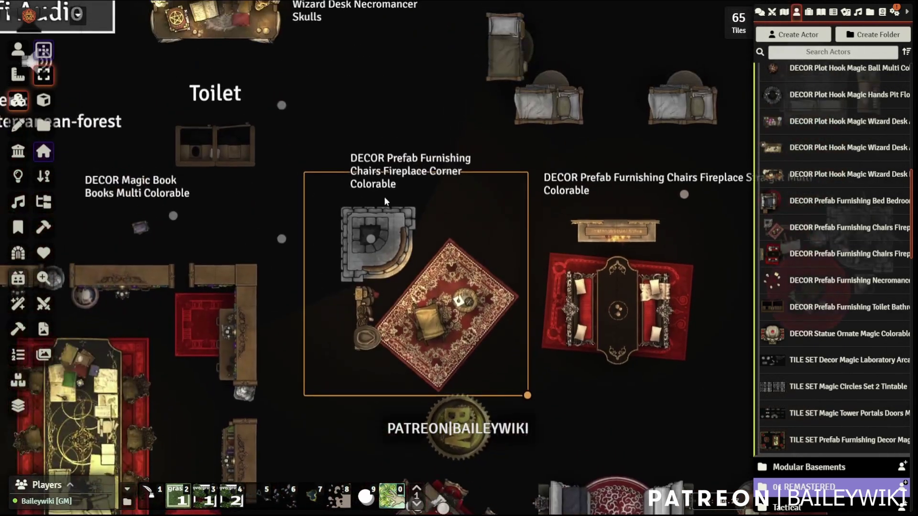
{"action": "right_click", "coordinate": [403, 238]}
{"action": "left_click", "coordinate": [341, 148]}
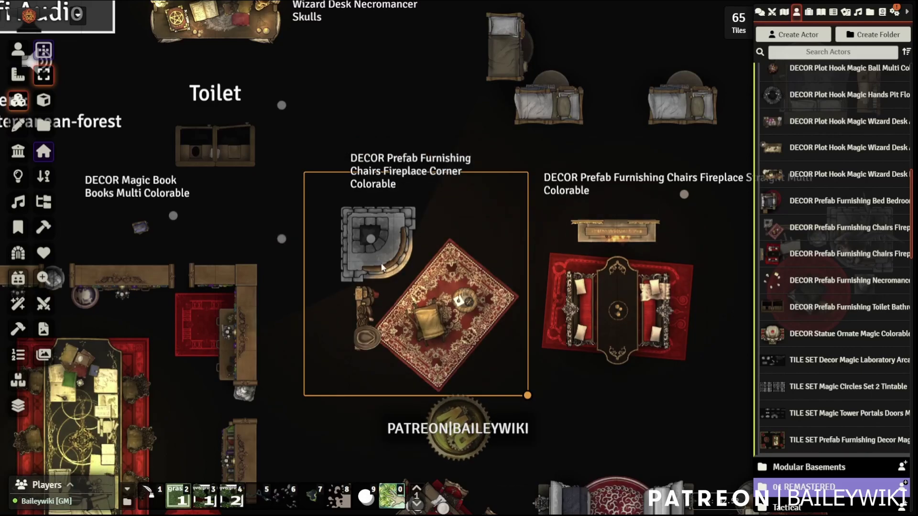
{"action": "right_click", "coordinate": [356, 157]}
{"action": "left_click", "coordinate": [362, 151]}
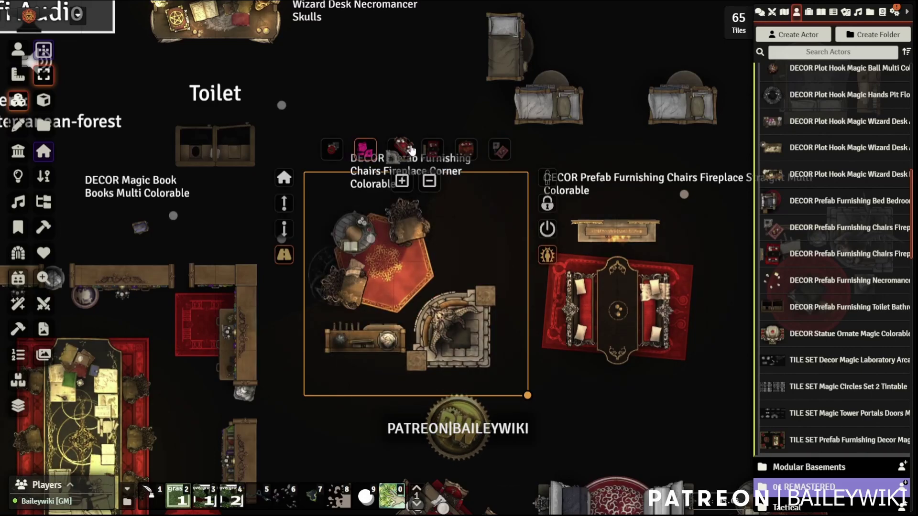
{"action": "left_click", "coordinate": [403, 149]}
{"action": "left_click", "coordinate": [432, 150]}
{"action": "left_click", "coordinate": [466, 149]}
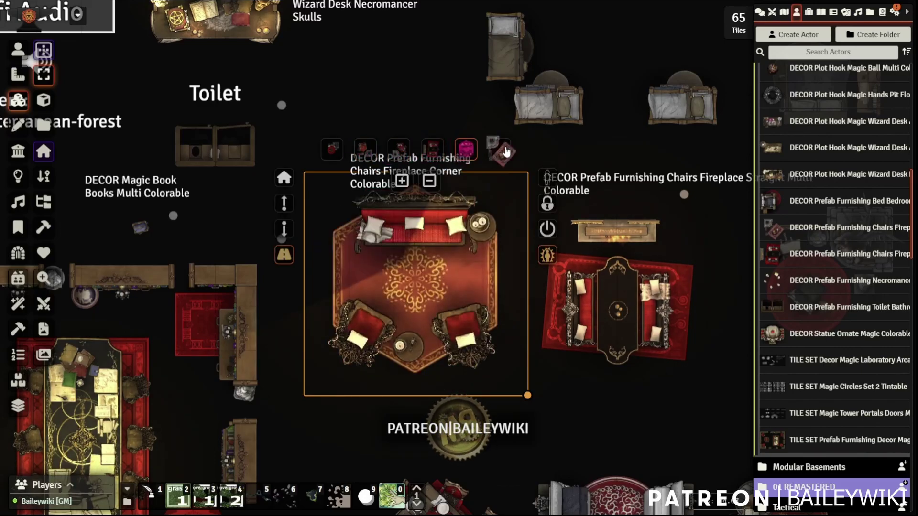
{"action": "left_click", "coordinate": [500, 150]}
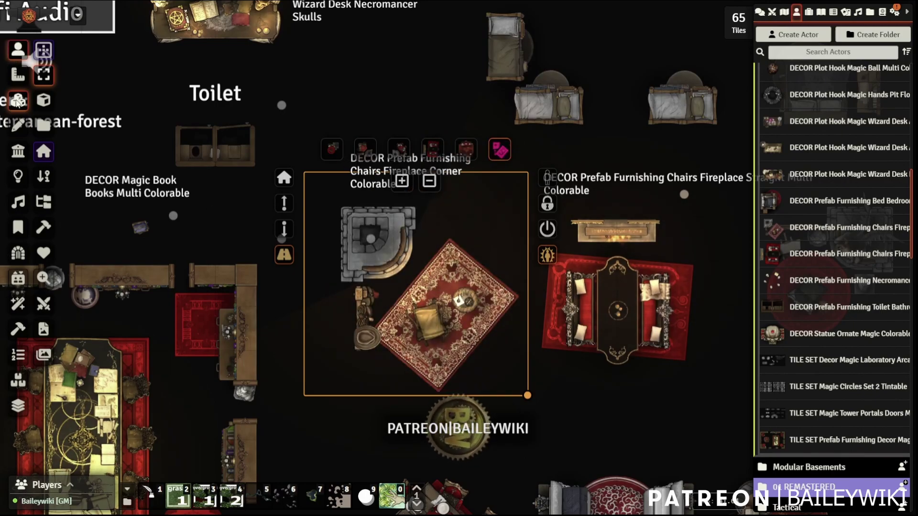
Show the ambient sounds around the fireplace prefabs and toggle the ambient sound preview.
{"action": "left_click", "coordinate": [18, 202]}
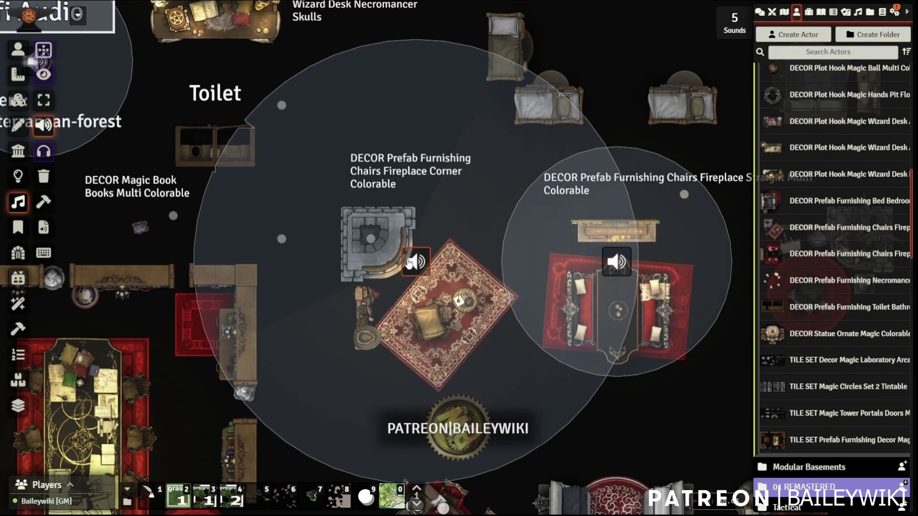
{"action": "left_click", "coordinate": [43, 151]}
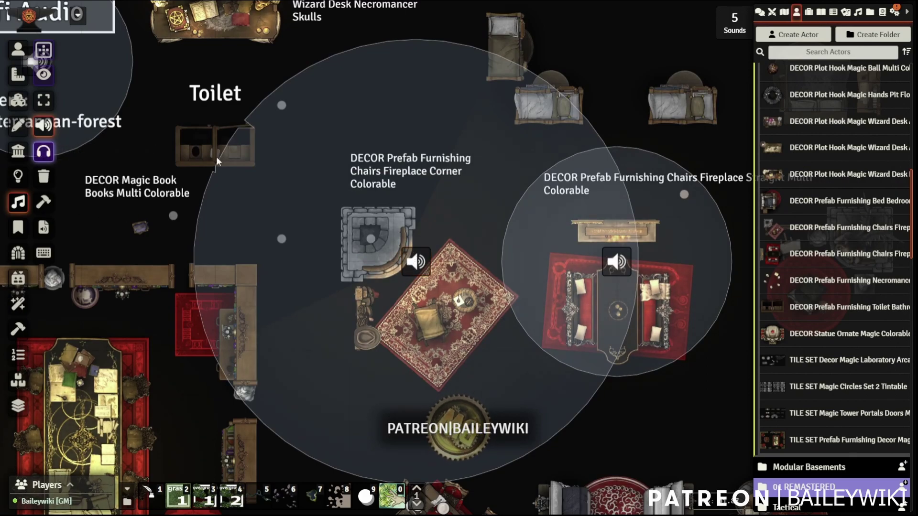
{"action": "left_click", "coordinate": [19, 49]}
Switch the Chairs Fireplace Straight tile to its first image and back to the second.
{"action": "right_click_drag", "start_coordinate": [621, 423], "coordinate": [386, 317]}
{"action": "scroll", "coordinate": [391, 312], "scroll_direction": "up", "scroll_amount": 4}
{"action": "scroll", "coordinate": [391, 312], "scroll_direction": "up", "scroll_amount": 4}
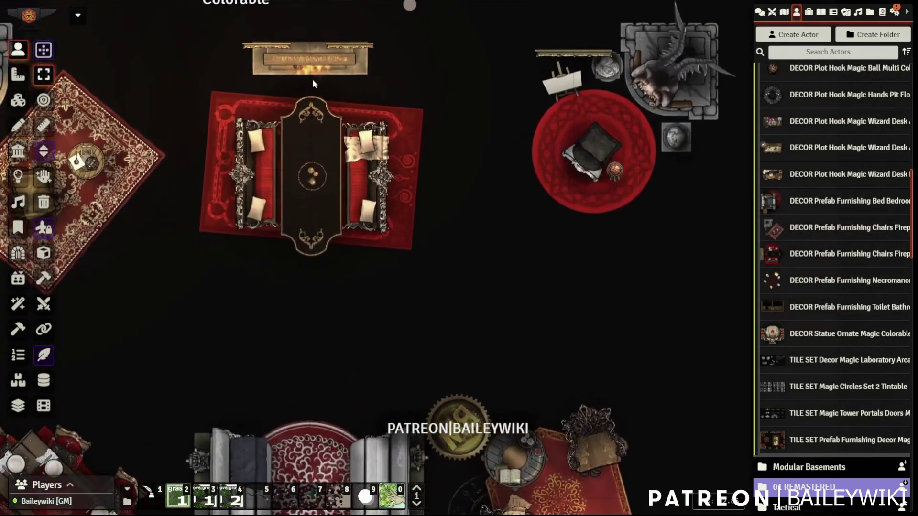
{"action": "right_click_drag", "start_coordinate": [219, 316], "coordinate": [268, 357]}
{"action": "scroll", "coordinate": [269, 361], "scroll_direction": "down", "scroll_amount": 4}
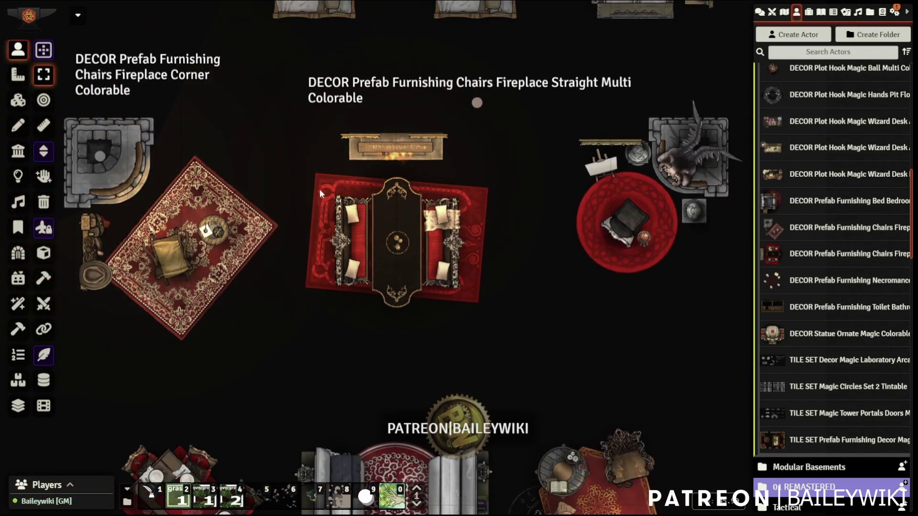
{"action": "left_click", "coordinate": [18, 100]}
{"action": "right_click", "coordinate": [389, 242]}
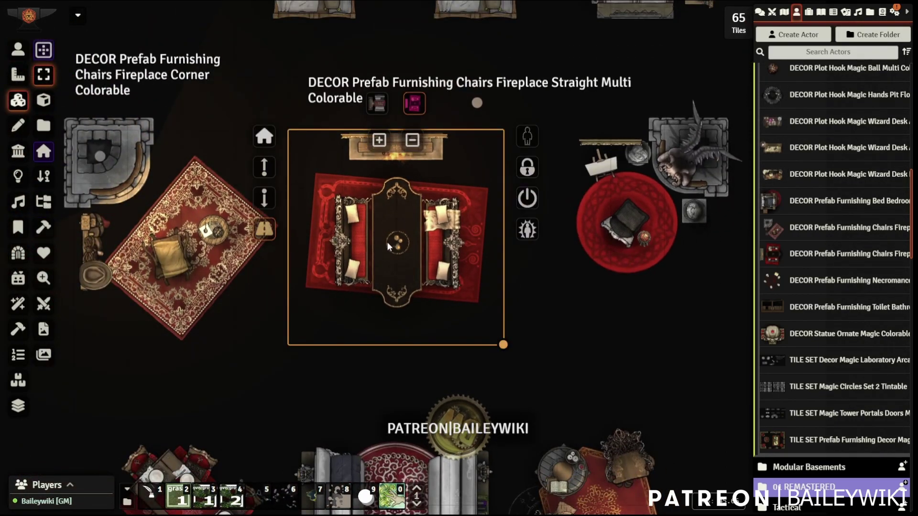
{"action": "left_click", "coordinate": [377, 103]}
{"action": "left_click", "coordinate": [416, 104]}
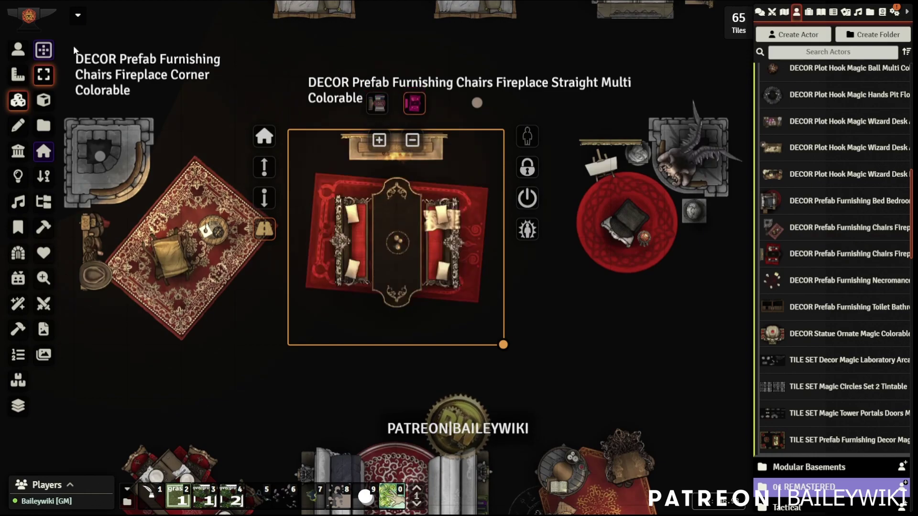
Examine the other fireplace seating variations and the Magic Library Bookshelf tile set, including the library's light source.
{"action": "left_click", "coordinate": [19, 49]}
{"action": "right_click_drag", "start_coordinate": [656, 350], "coordinate": [454, 276]}
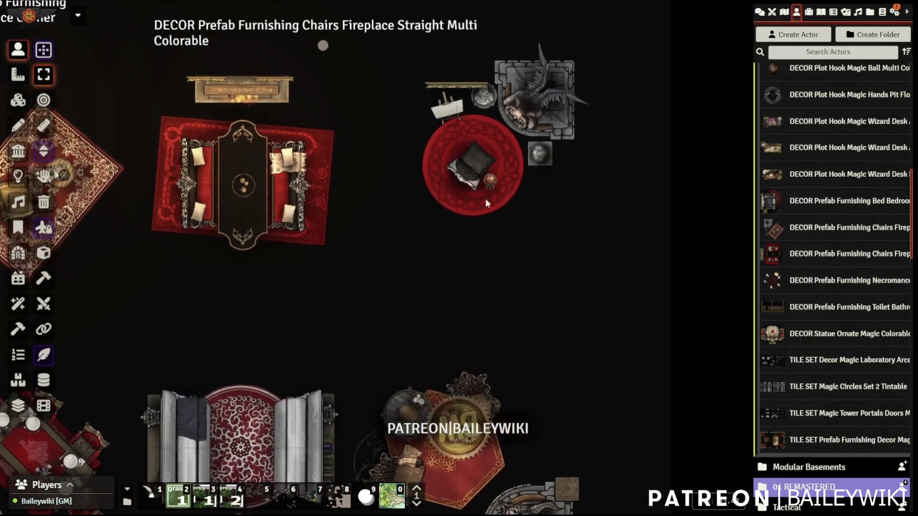
{"action": "right_click_drag", "start_coordinate": [473, 498], "coordinate": [522, 411]}
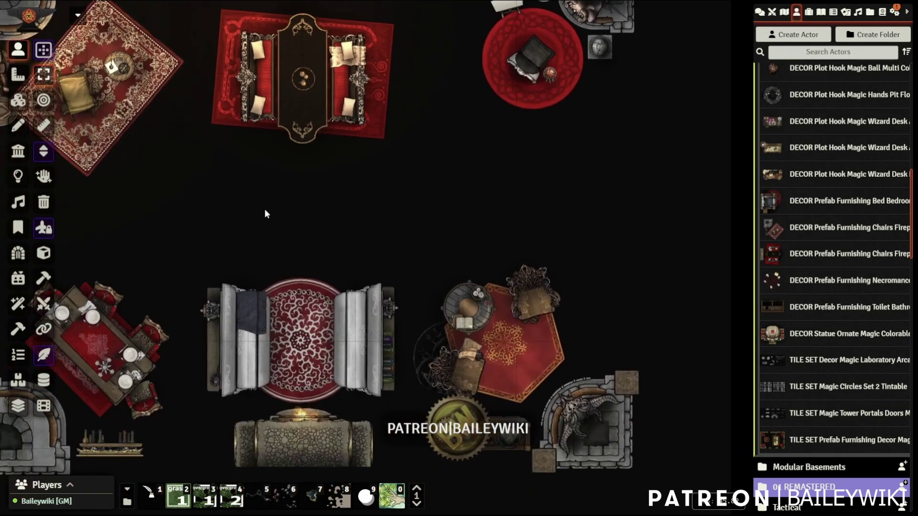
{"action": "right_click_drag", "start_coordinate": [262, 213], "coordinate": [409, 241]}
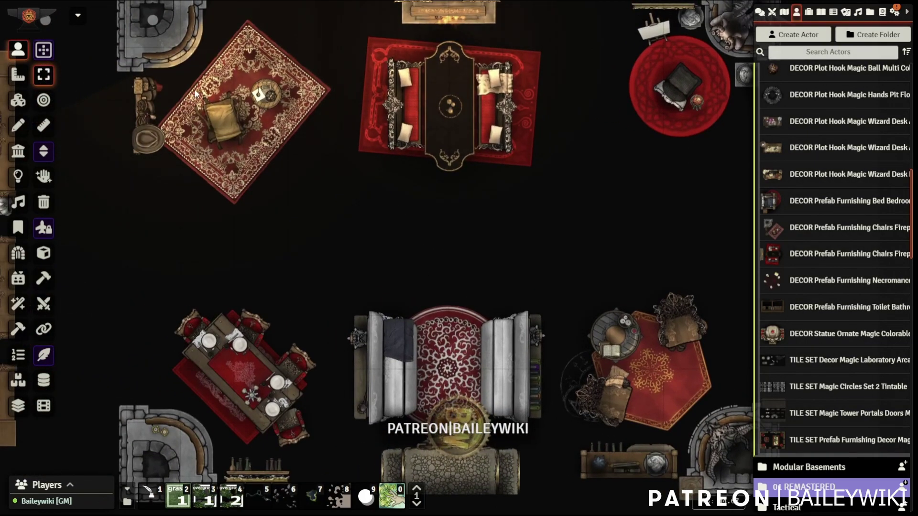
{"action": "right_click_drag", "start_coordinate": [202, 262], "coordinate": [424, 183]}
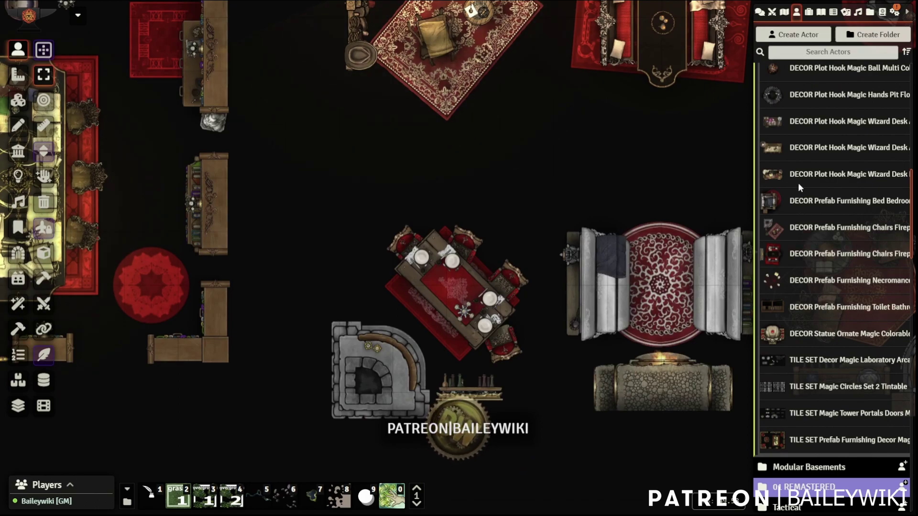
{"action": "right_click_drag", "start_coordinate": [393, 169], "coordinate": [727, 244]}
{"action": "right_click_drag", "start_coordinate": [199, 204], "coordinate": [402, 142]}
{"action": "right_click_drag", "start_coordinate": [369, 365], "coordinate": [374, 321]}
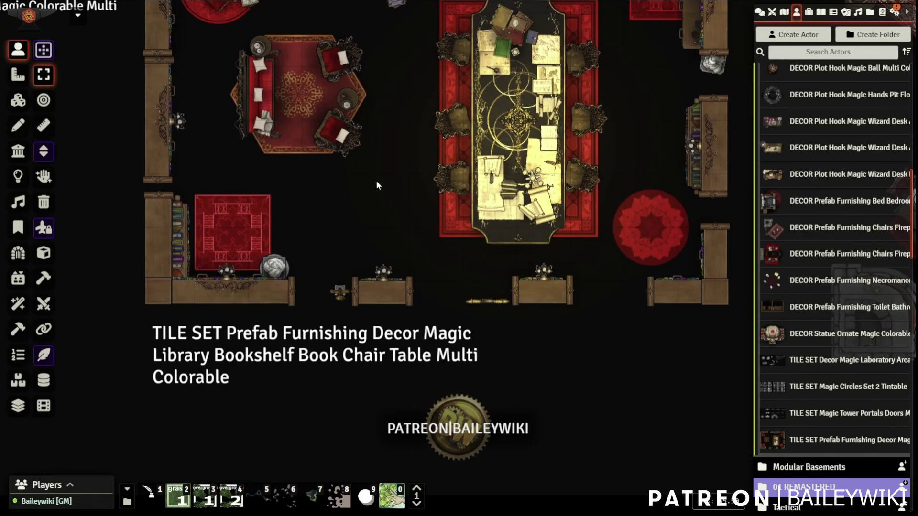
{"action": "right_click_drag", "start_coordinate": [376, 185], "coordinate": [391, 309]}
{"action": "left_click", "coordinate": [18, 177]}
{"action": "scroll", "coordinate": [303, 252], "scroll_direction": "down", "scroll_amount": 3}
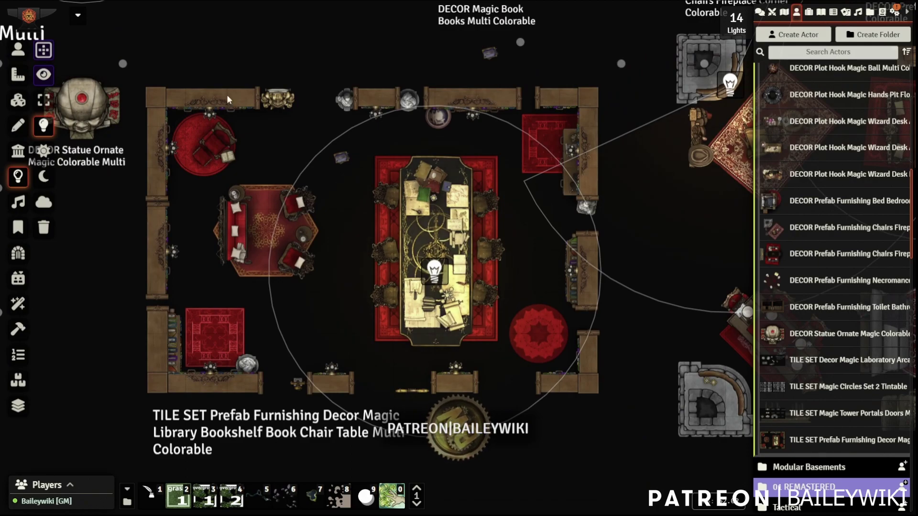
Move the library's corner bookshelf tile with the round rug upward out of the room, and undo the move.
{"action": "left_click", "coordinate": [18, 101]}
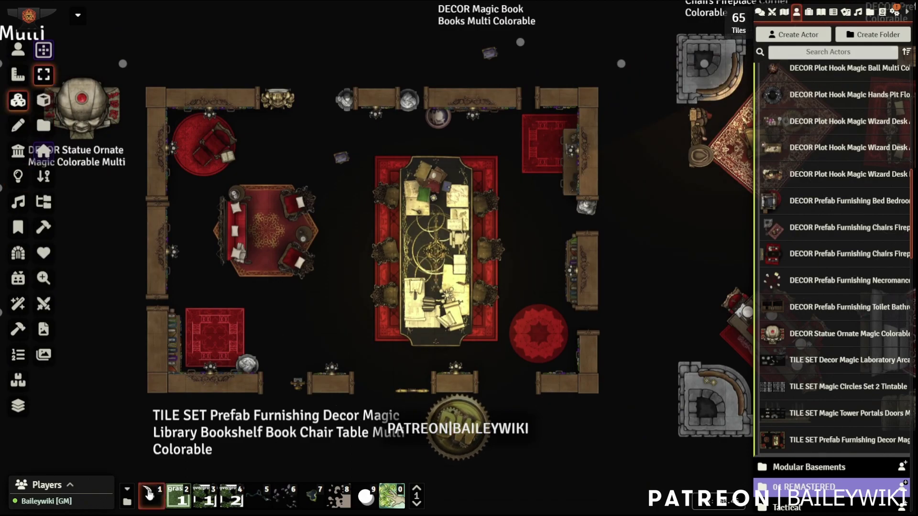
{"action": "left_click", "coordinate": [150, 495]}
{"action": "left_click_drag", "start_coordinate": [219, 133], "coordinate": [225, 77]}
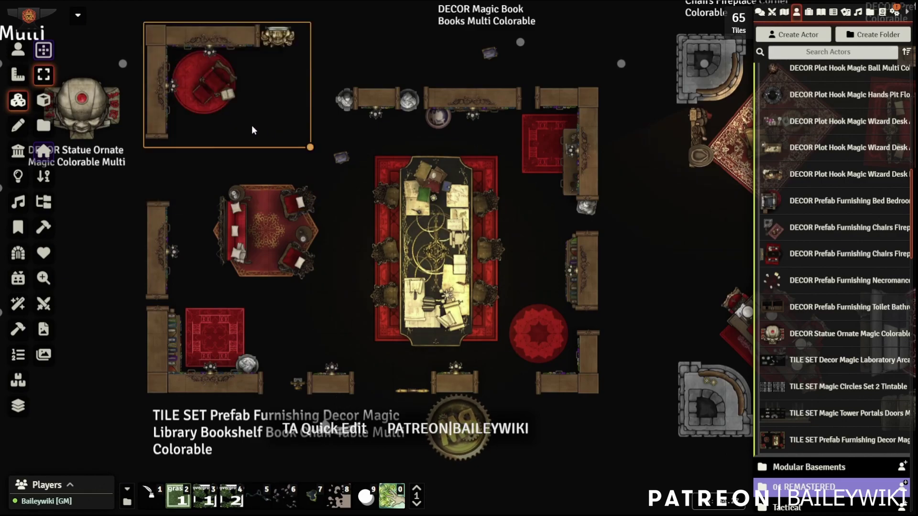
{"action": "key", "text": "ctrl+z"}
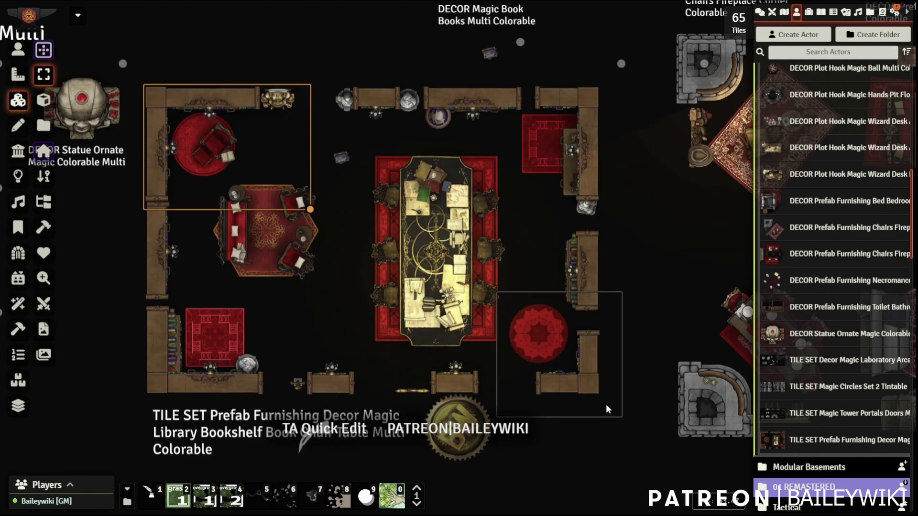
Select all tiles of the magic library set and tint their colorable parts green with Dungeondraft Tint.
{"action": "left_click_drag", "start_coordinate": [603, 453], "coordinate": [156, 79]}
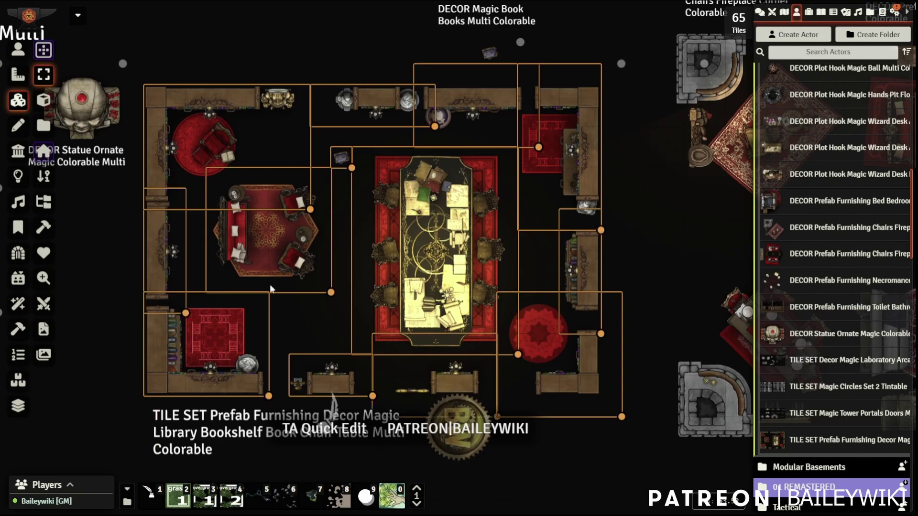
{"action": "left_click", "coordinate": [400, 503]}
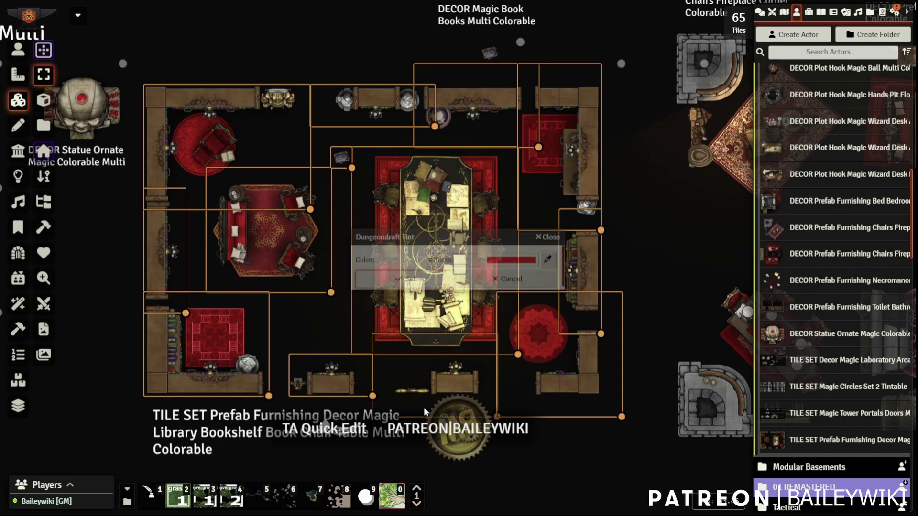
{"action": "left_click", "coordinate": [511, 260]}
{"action": "left_click", "coordinate": [576, 354]}
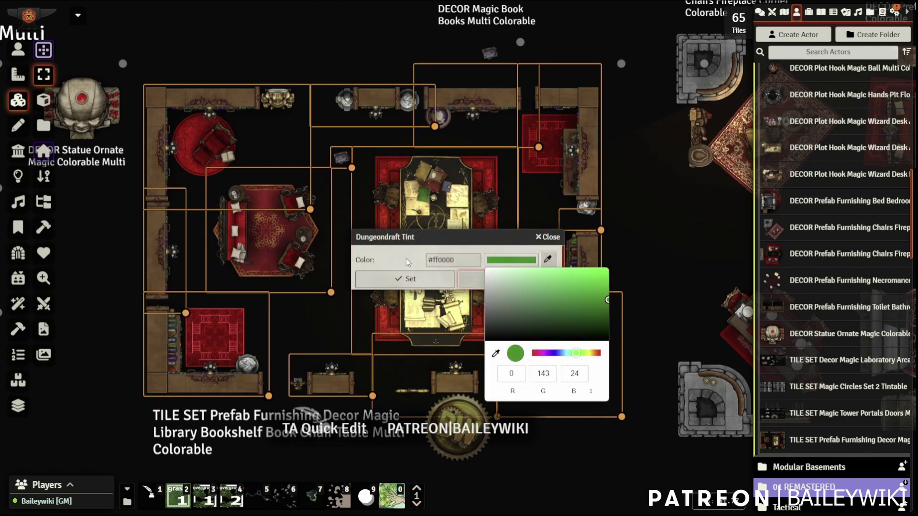
{"action": "left_click", "coordinate": [401, 280]}
{"action": "left_click", "coordinate": [401, 280]}
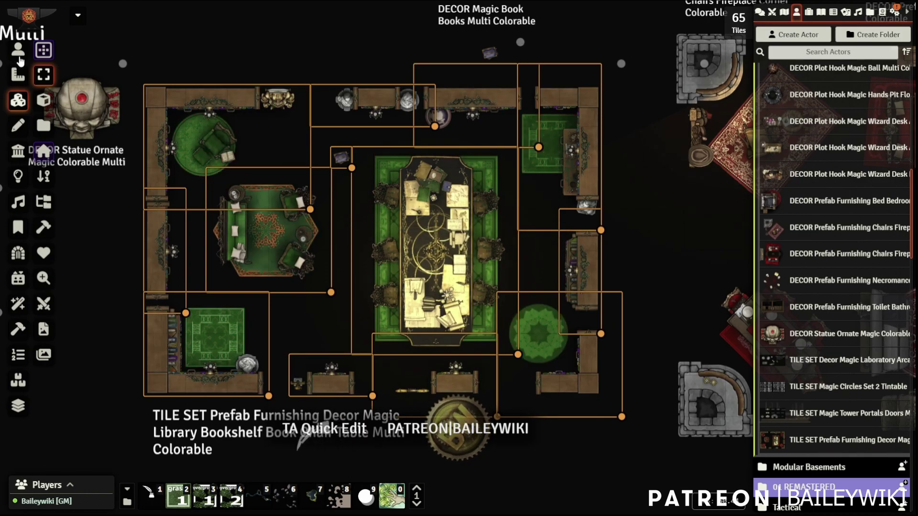
Examine the recolored rugs, chairs and sofa throughout the magic library.
{"action": "left_click", "coordinate": [22, 57]}
{"action": "scroll", "coordinate": [283, 273], "scroll_direction": "up", "scroll_amount": 2}
{"action": "scroll", "coordinate": [374, 211], "scroll_direction": "up", "scroll_amount": 2}
{"action": "scroll", "coordinate": [374, 210], "scroll_direction": "down", "scroll_amount": 3}
{"action": "scroll", "coordinate": [409, 262], "scroll_direction": "up", "scroll_amount": 3}
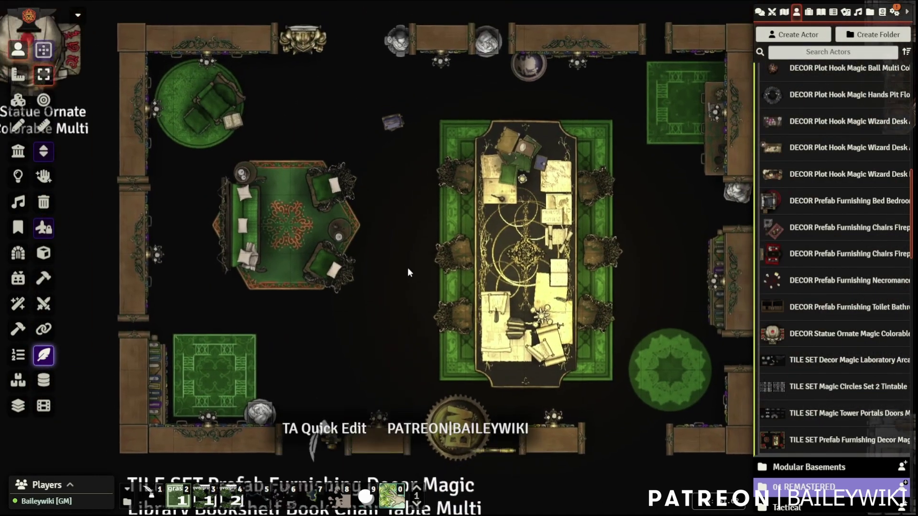
{"action": "right_click_drag", "start_coordinate": [371, 307], "coordinate": [347, 317]}
{"action": "right_click_drag", "start_coordinate": [568, 240], "coordinate": [490, 175]}
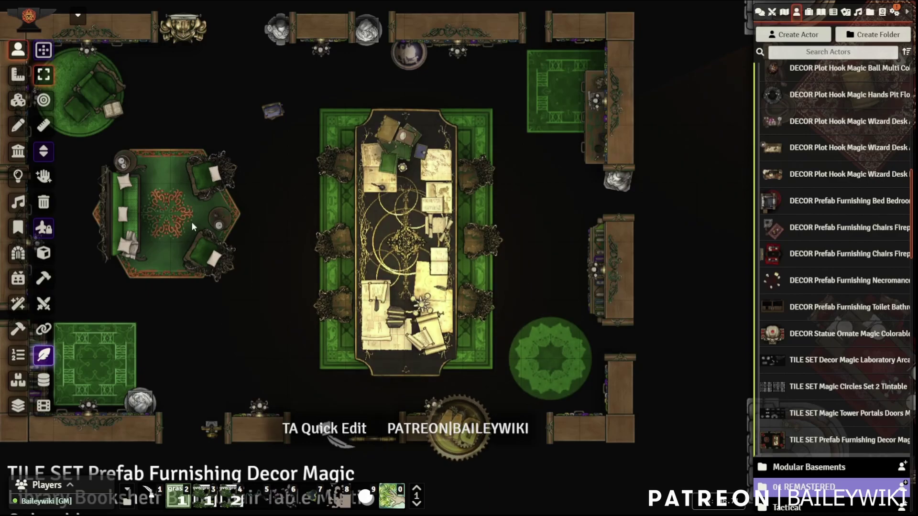
{"action": "right_click_drag", "start_coordinate": [173, 156], "coordinate": [279, 182]}
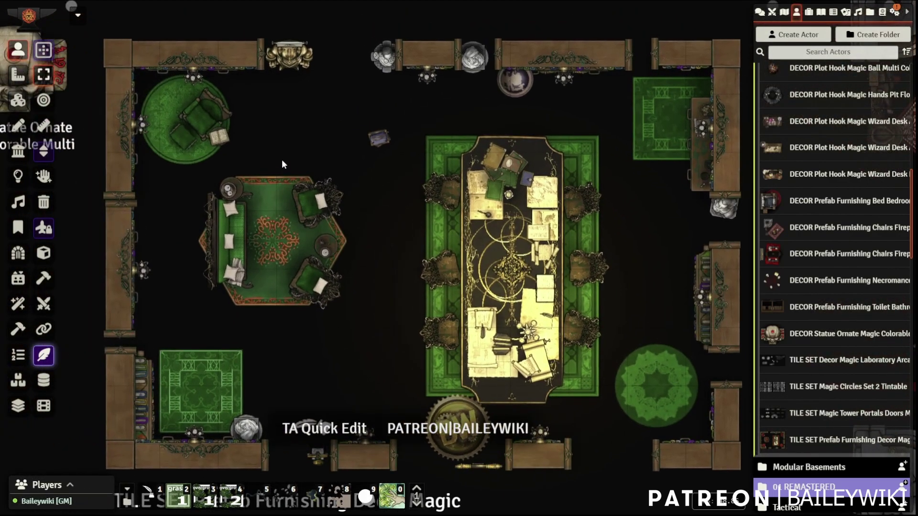
{"action": "scroll", "coordinate": [393, 257], "scroll_direction": "down", "scroll_amount": 5}
{"action": "scroll", "coordinate": [391, 257], "scroll_direction": "up", "scroll_amount": 6}
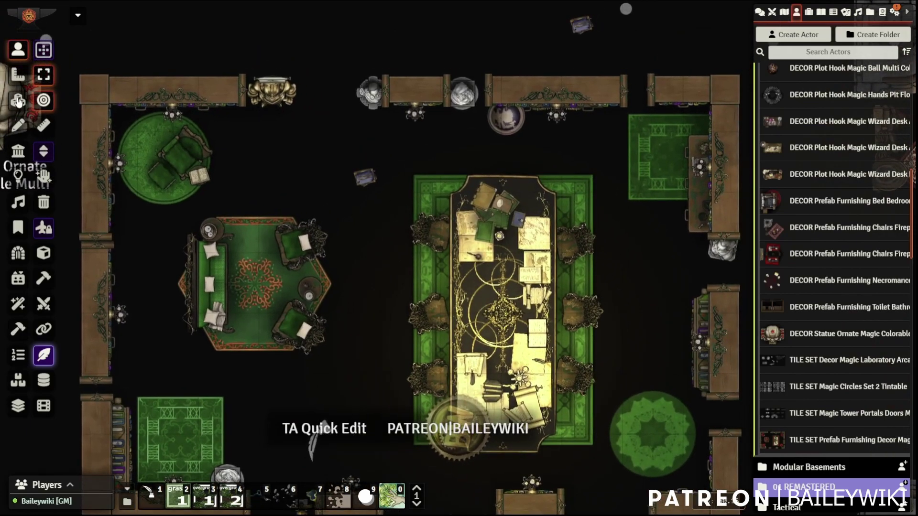
Rotate the sofa and rug seating tile in the library, and return it to its original orientation.
{"action": "left_click", "coordinate": [18, 100]}
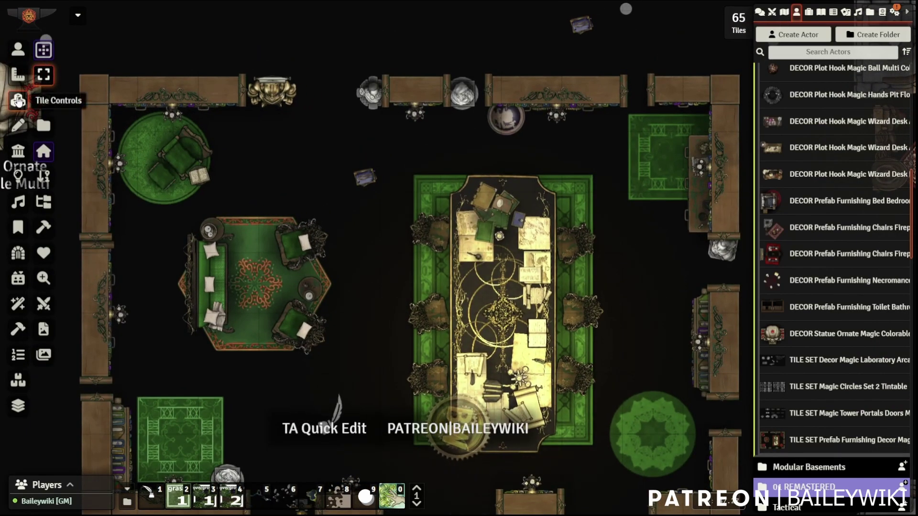
{"action": "scroll", "coordinate": [361, 236], "scroll_direction": "up", "scroll_amount": 4}
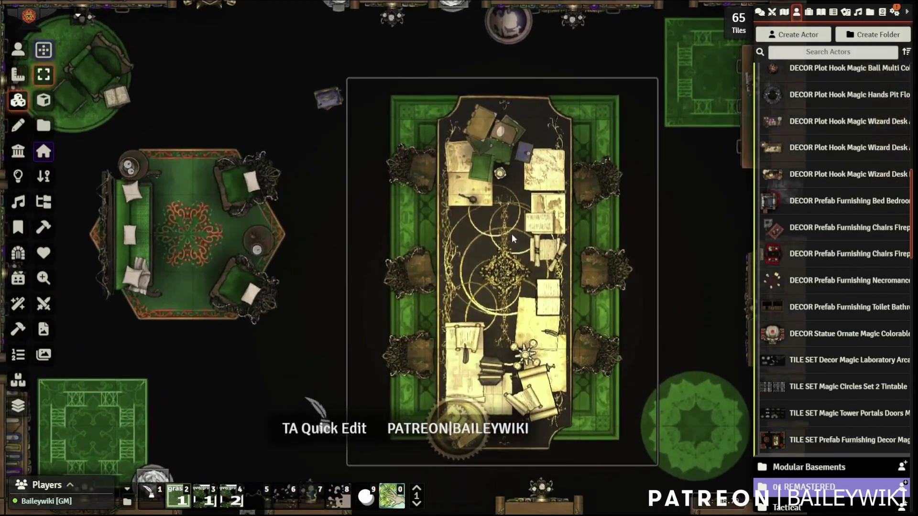
{"action": "left_click", "coordinate": [512, 234]}
{"action": "left_click", "coordinate": [222, 228]}
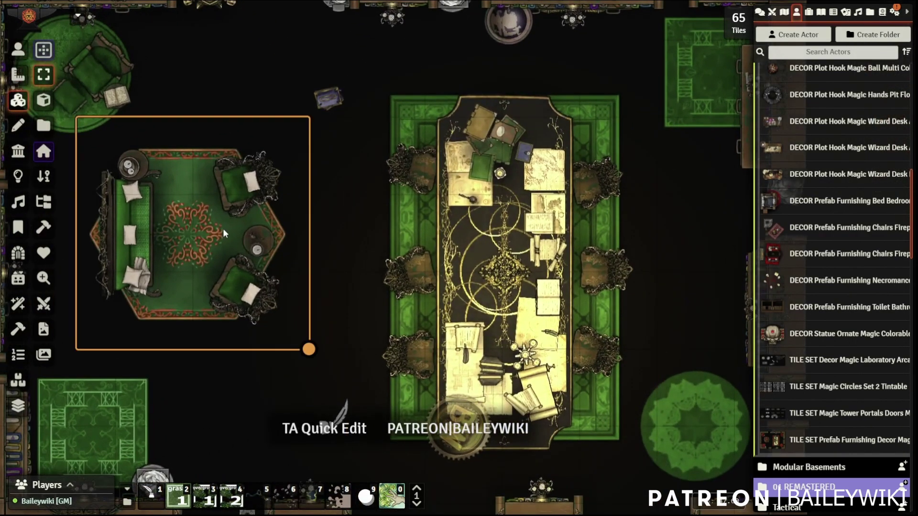
{"action": "scroll", "coordinate": [223, 229], "scroll_direction": "down", "scroll_amount": 2, "text": "shift"}
{"action": "scroll", "coordinate": [223, 229], "scroll_direction": "up", "scroll_amount": 2, "text": "shift"}
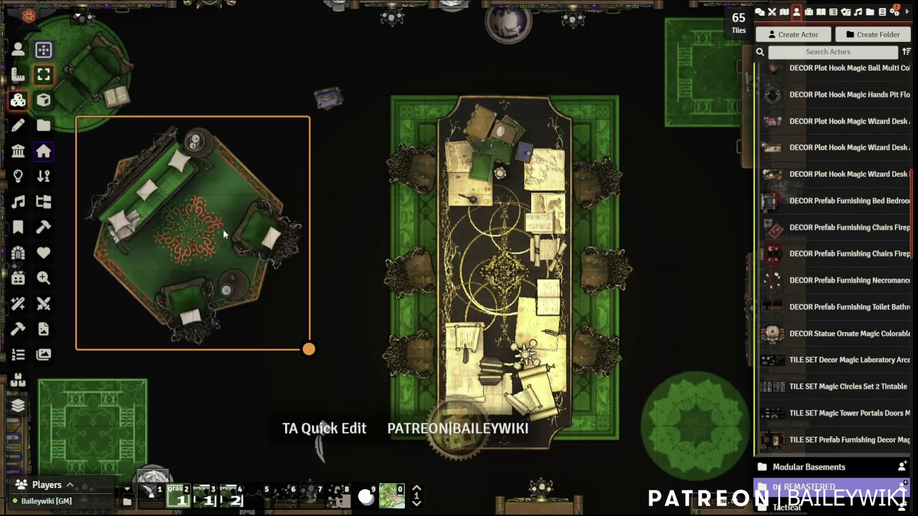
{"action": "scroll", "coordinate": [478, 254], "scroll_direction": "down", "scroll_amount": 3}
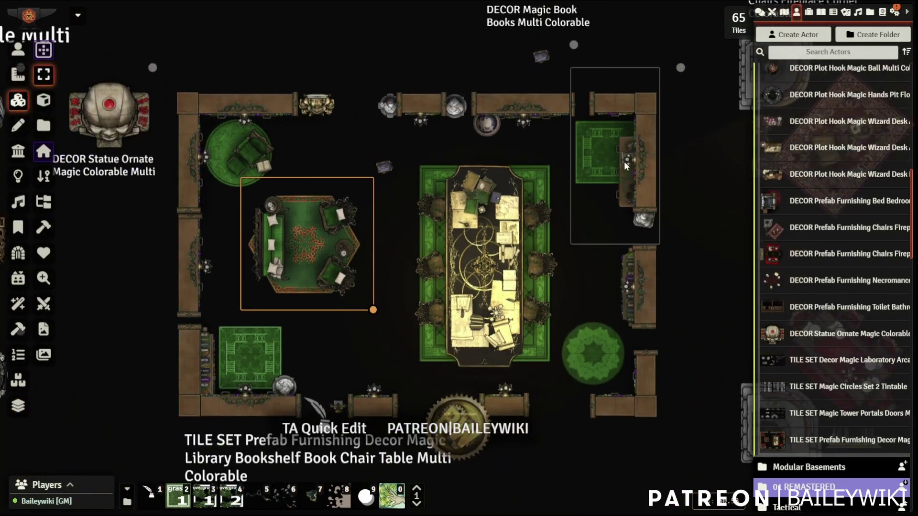
Switch the small blue book tile between the seating and the table to the ornate closed book and both book-row images.
{"action": "right_click_drag", "start_coordinate": [300, 154], "coordinate": [399, 182]}
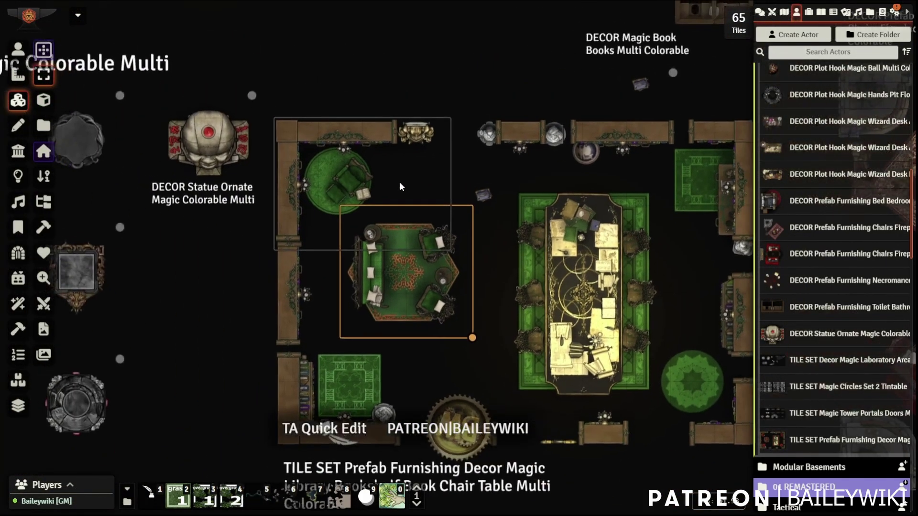
{"action": "scroll", "coordinate": [399, 170], "scroll_direction": "up", "scroll_amount": 5}
{"action": "left_click", "coordinate": [500, 124]}
{"action": "right_click_drag", "start_coordinate": [519, 233], "coordinate": [430, 286]}
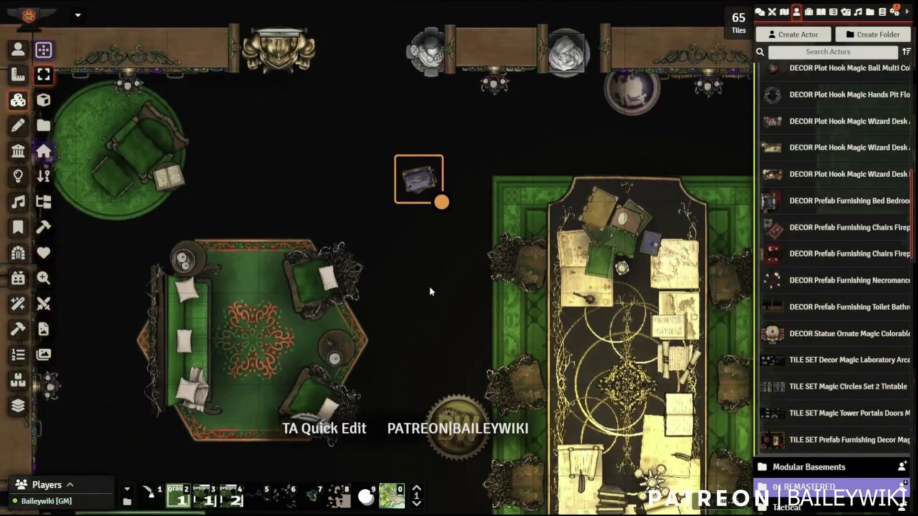
{"action": "scroll", "coordinate": [430, 289], "scroll_direction": "up", "scroll_amount": 2}
{"action": "right_click", "coordinate": [401, 163]}
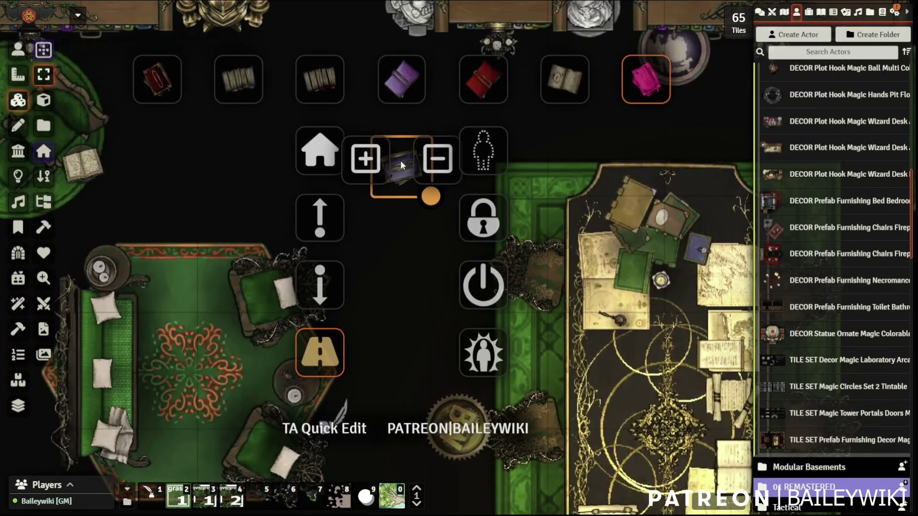
{"action": "left_click", "coordinate": [161, 85]}
{"action": "left_click", "coordinate": [244, 81]}
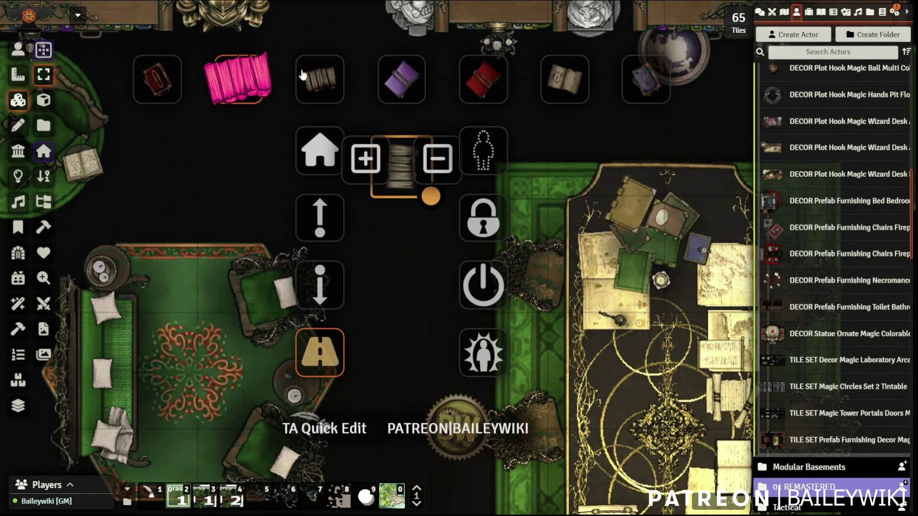
{"action": "left_click", "coordinate": [320, 79]}
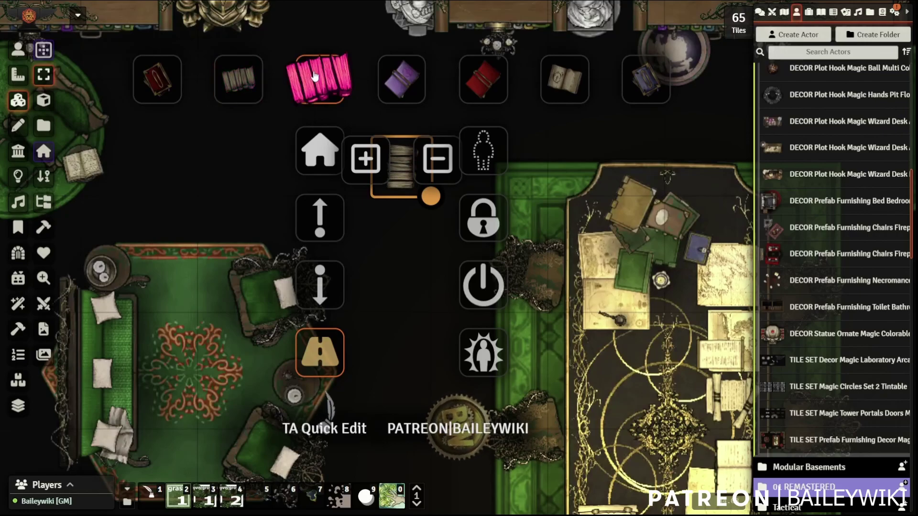
Cycle the same tile through the purple, red, open and stacked blue book images, and set it to the ornate closed book.
{"action": "left_click", "coordinate": [407, 85]}
{"action": "left_click", "coordinate": [482, 91]}
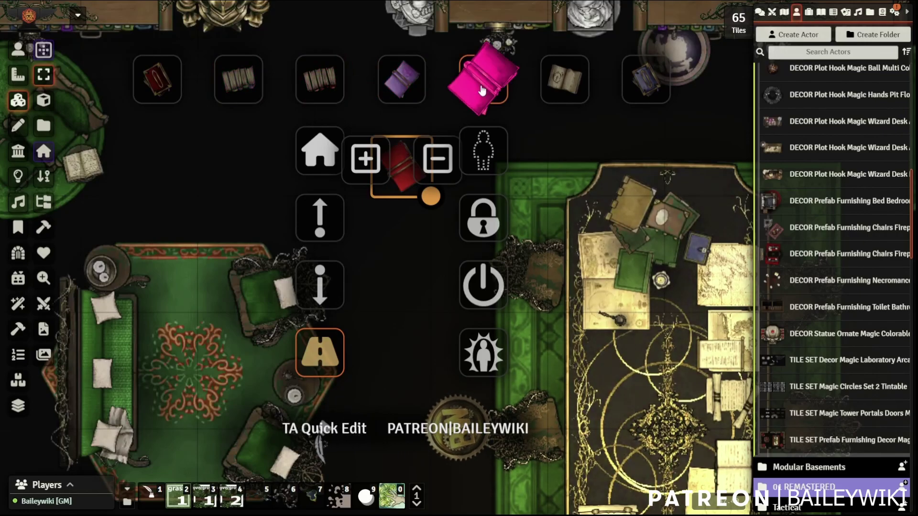
{"action": "left_click", "coordinate": [566, 89]}
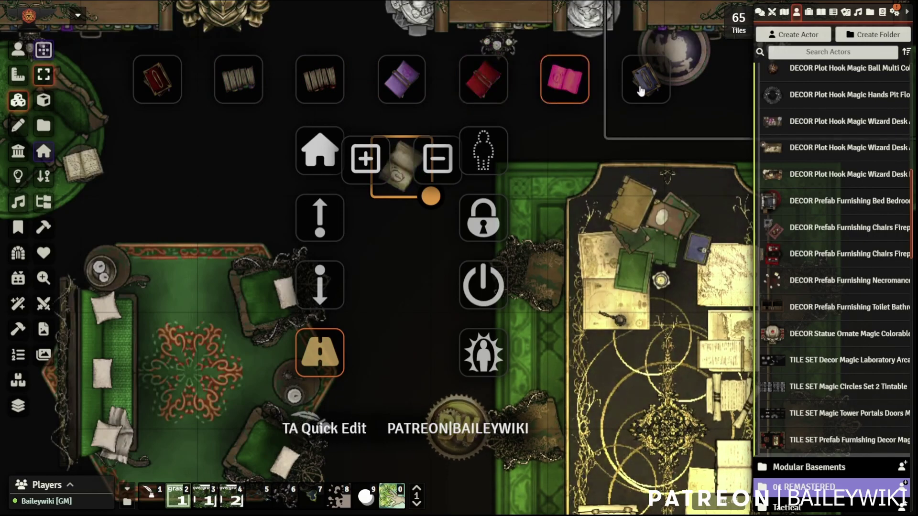
{"action": "left_click", "coordinate": [489, 88]}
{"action": "left_click", "coordinate": [564, 80]}
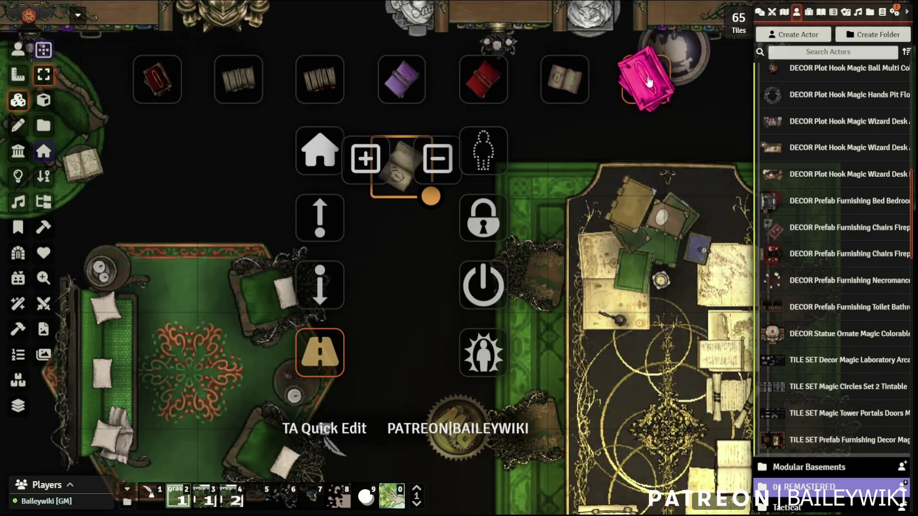
{"action": "left_click", "coordinate": [649, 82]}
{"action": "left_click", "coordinate": [157, 79]}
{"action": "left_click", "coordinate": [18, 49]}
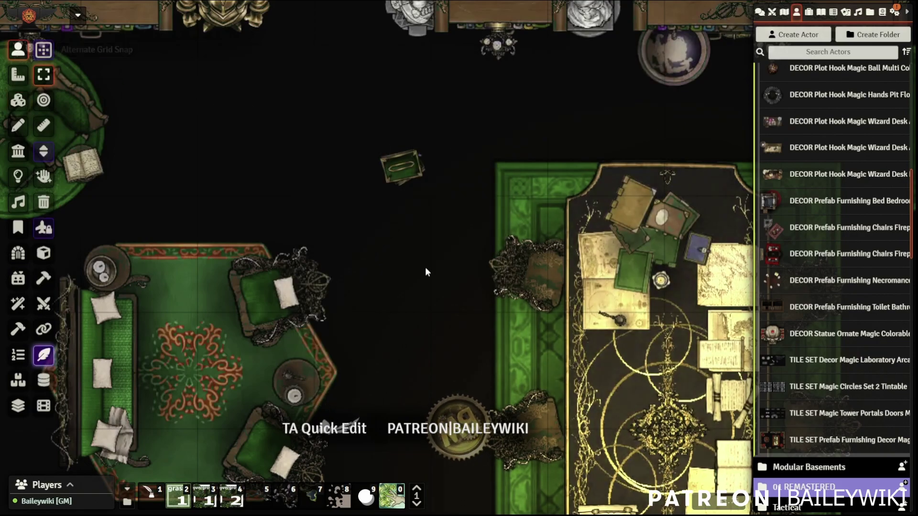
Move the closed book tile onto the papers on the long table, return it to the floor beside the table, and reopen its image options.
{"action": "right_click_drag", "start_coordinate": [425, 263], "coordinate": [368, 208]}
{"action": "left_click", "coordinate": [18, 100]}
{"action": "left_click_drag", "start_coordinate": [337, 116], "coordinate": [545, 211]}
{"action": "right_click_drag", "start_coordinate": [529, 355], "coordinate": [437, 281]}
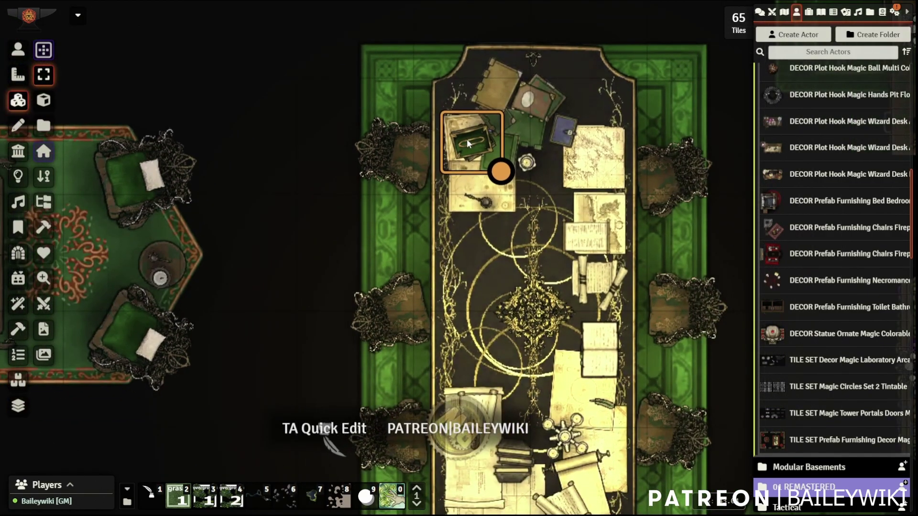
{"action": "scroll", "coordinate": [478, 153], "scroll_direction": "down", "scroll_amount": 2}
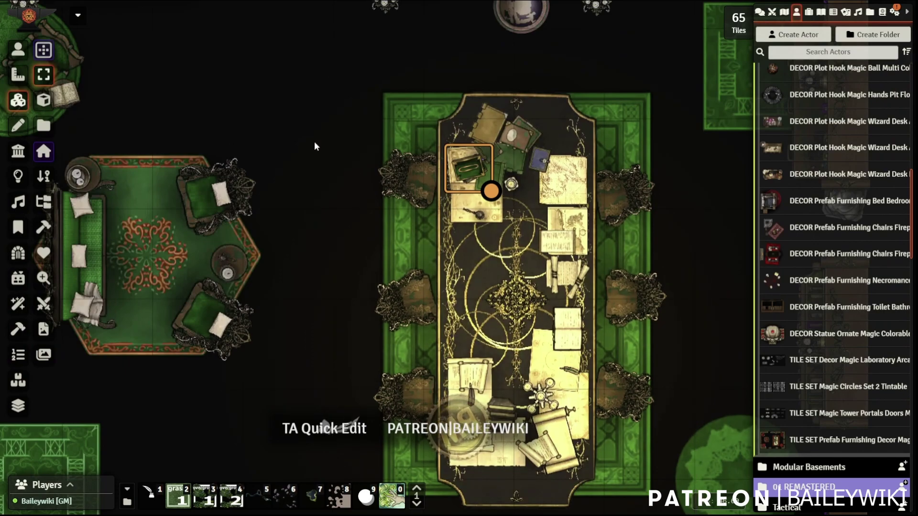
{"action": "scroll", "coordinate": [338, 186], "scroll_direction": "down", "scroll_amount": 3}
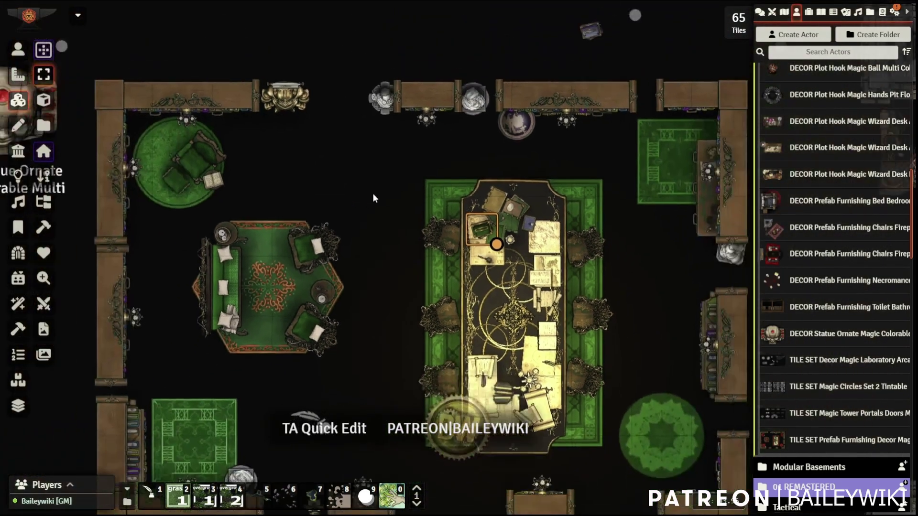
{"action": "right_click_drag", "start_coordinate": [419, 242], "coordinate": [375, 214]}
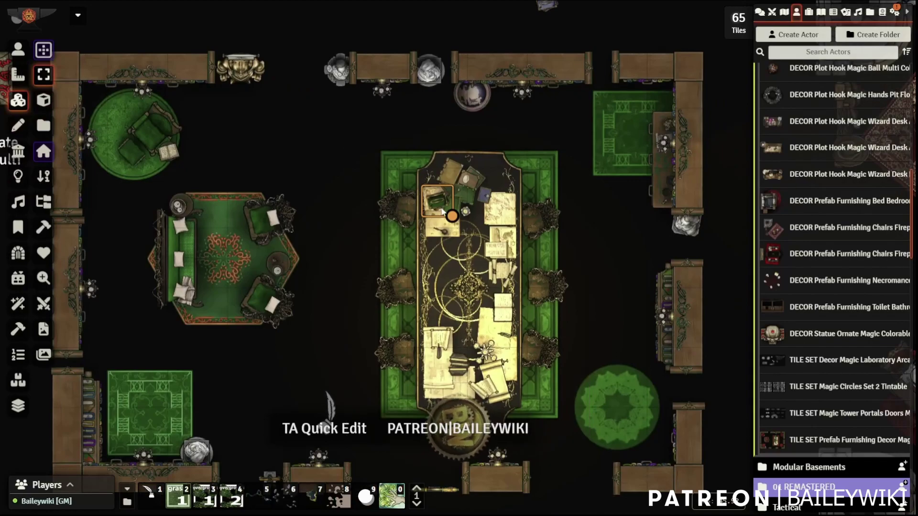
{"action": "left_click_drag", "start_coordinate": [334, 156], "coordinate": [328, 154]}
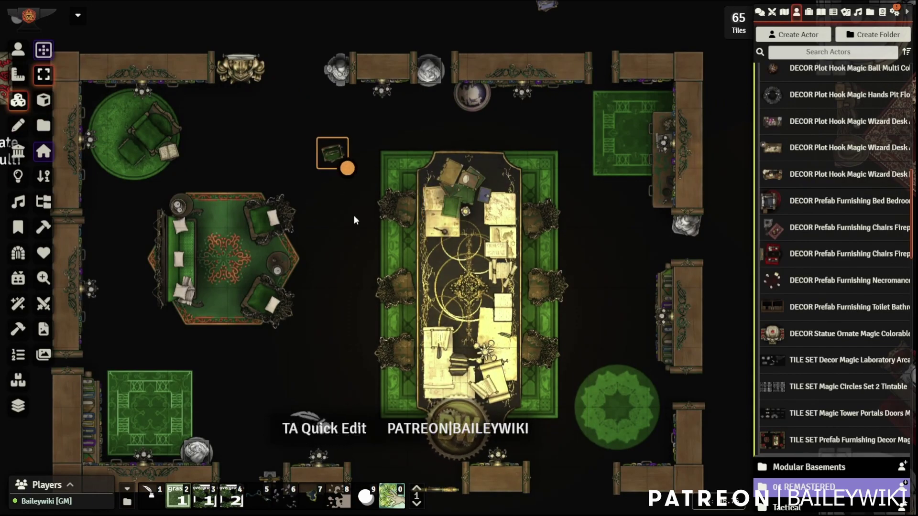
{"action": "right_click", "coordinate": [328, 146]}
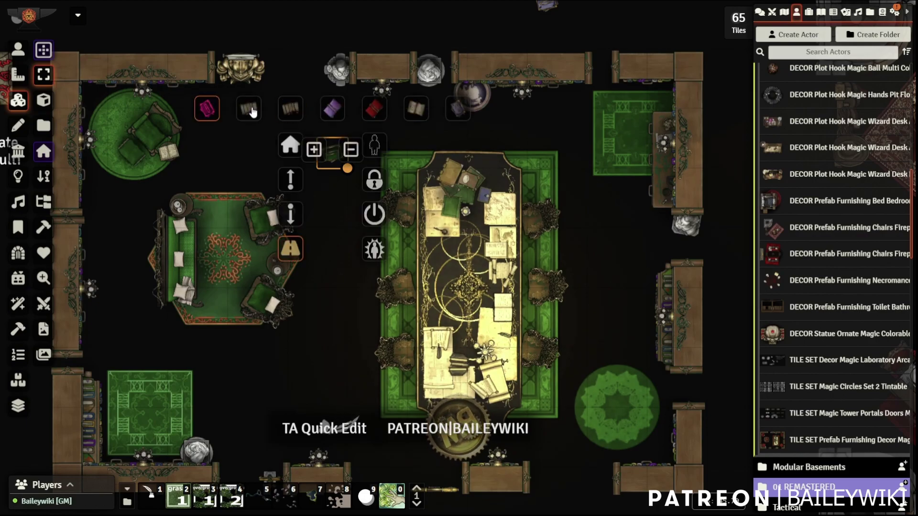
Move the magic book token above the library diagonally up and back down, carrying its attached book tile along.
{"action": "right_click_drag", "start_coordinate": [504, 116], "coordinate": [409, 229]}
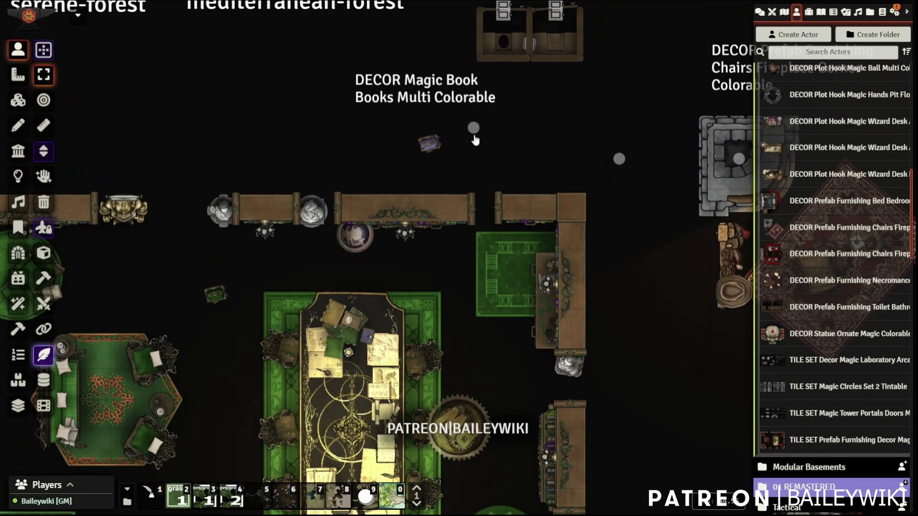
{"action": "key", "text": "Up"}
{"action": "key", "text": "Right"}
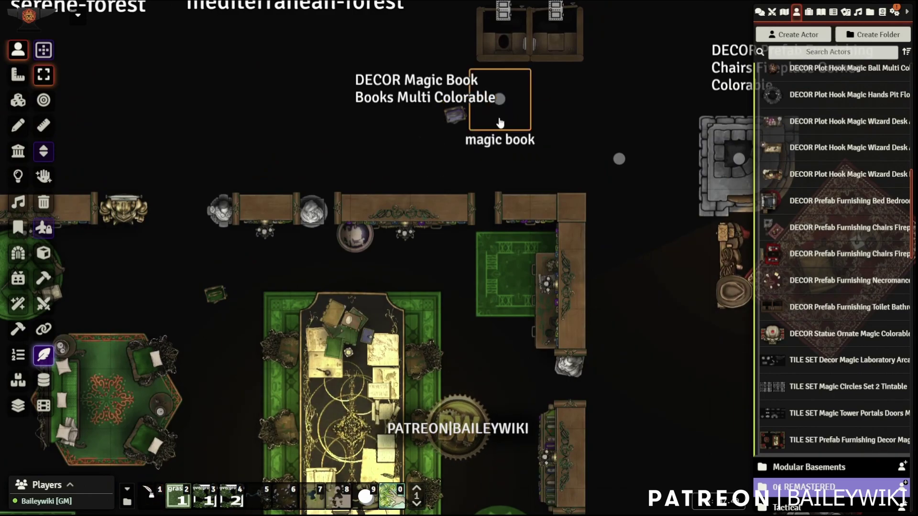
{"action": "left_click_drag", "start_coordinate": [513, 99], "coordinate": [476, 119]}
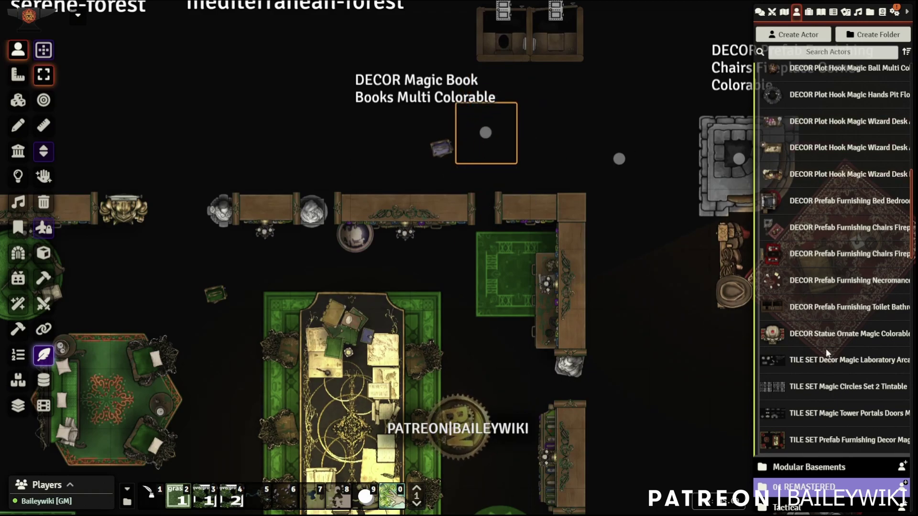
Examine the ornate pillar variations in the Decor Pillar Ornate Magic Colorable Multi group.
{"action": "right_click_drag", "start_coordinate": [242, 146], "coordinate": [356, 93]}
{"action": "right_click_drag", "start_coordinate": [356, 93], "coordinate": [375, 84]}
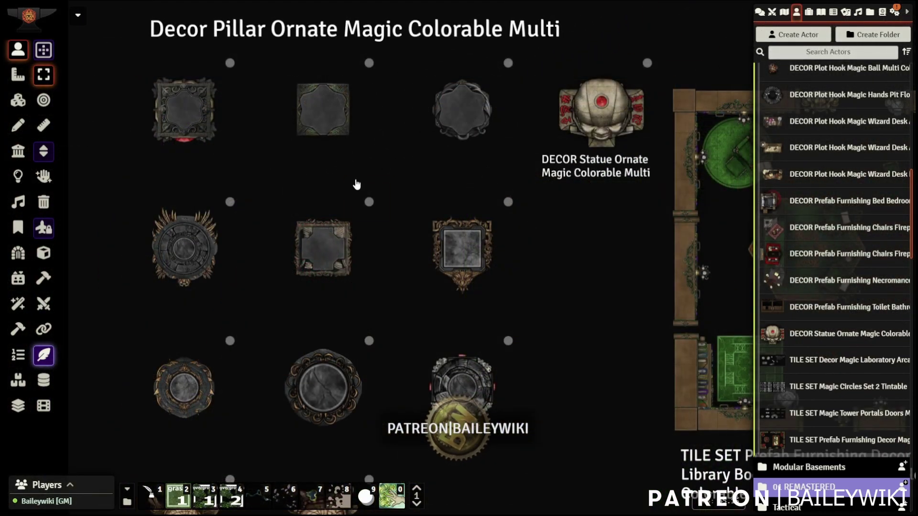
{"action": "right_click_drag", "start_coordinate": [354, 185], "coordinate": [471, 167]}
{"action": "scroll", "coordinate": [559, 280], "scroll_direction": "up", "scroll_amount": 2}
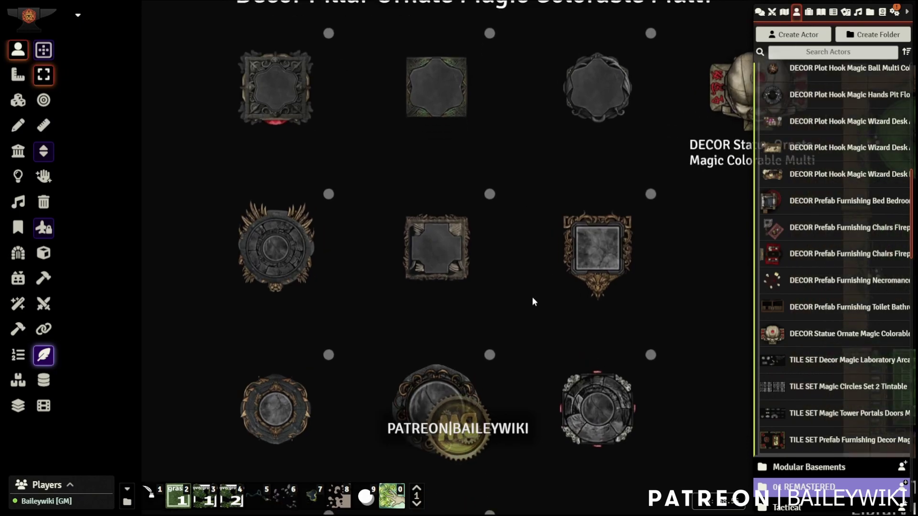
{"action": "right_click_drag", "start_coordinate": [533, 296], "coordinate": [487, 190]}
{"action": "right_click_drag", "start_coordinate": [493, 333], "coordinate": [549, 488]}
{"action": "right_click_drag", "start_coordinate": [401, 152], "coordinate": [371, 243]}
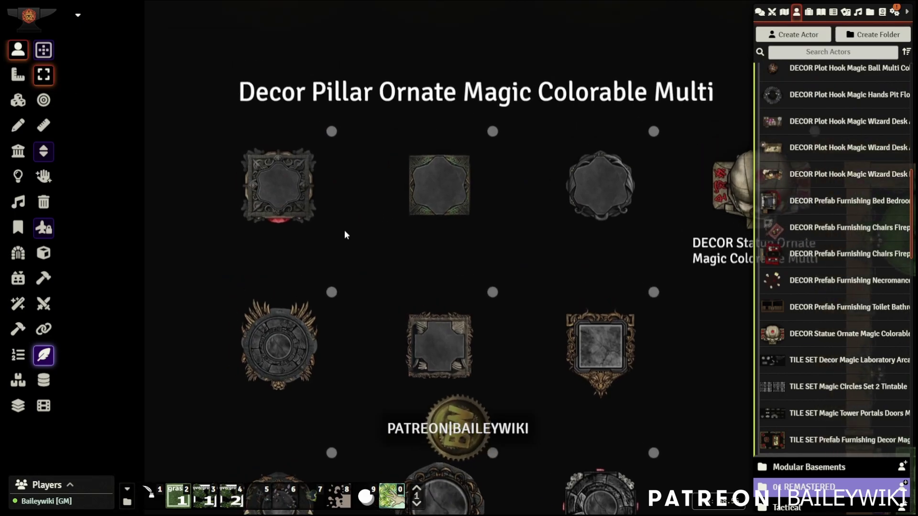
{"action": "scroll", "coordinate": [334, 217], "scroll_direction": "up", "scroll_amount": 8}
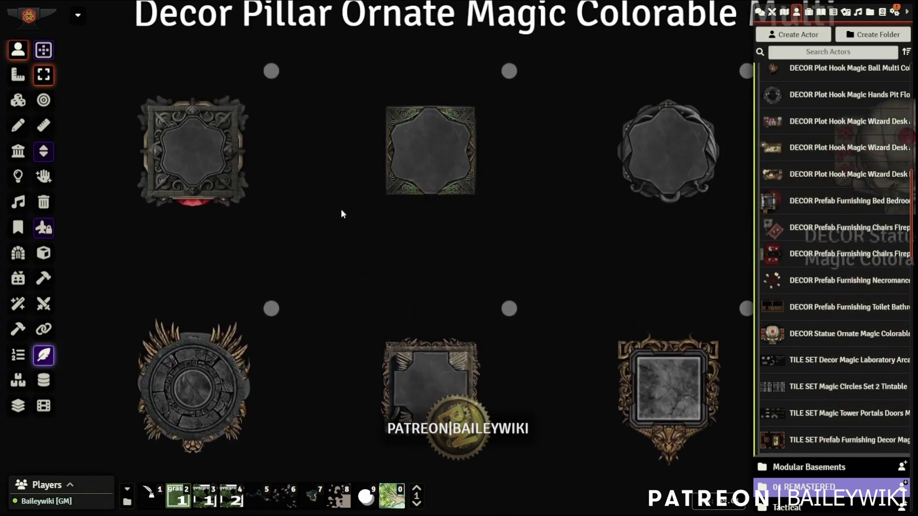
{"action": "right_click_drag", "start_coordinate": [313, 228], "coordinate": [385, 238]}
{"action": "right_click_drag", "start_coordinate": [502, 240], "coordinate": [486, 232]}
Search the actors for "pillar" and review the image options of the square ornate pillar with the red accent.
{"action": "left_click", "coordinate": [18, 100]}
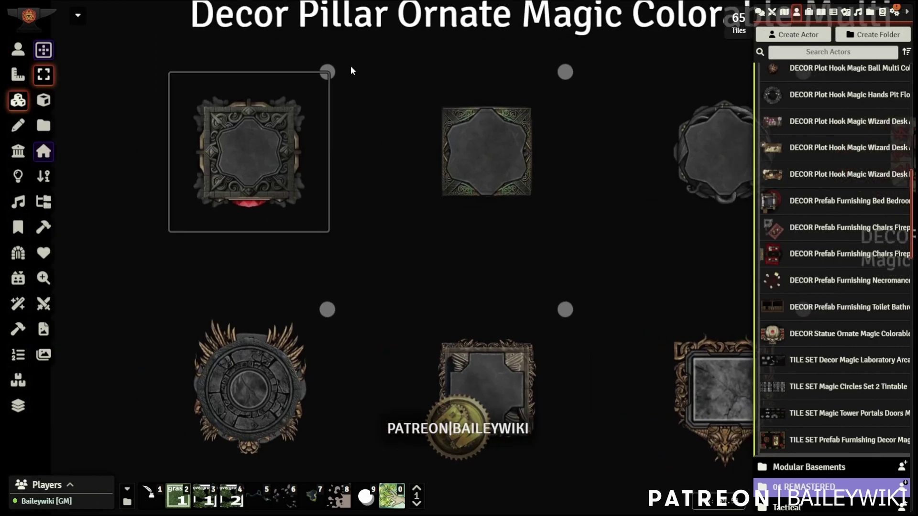
{"action": "left_click", "coordinate": [837, 51]}
{"action": "type", "text": "pillar"}
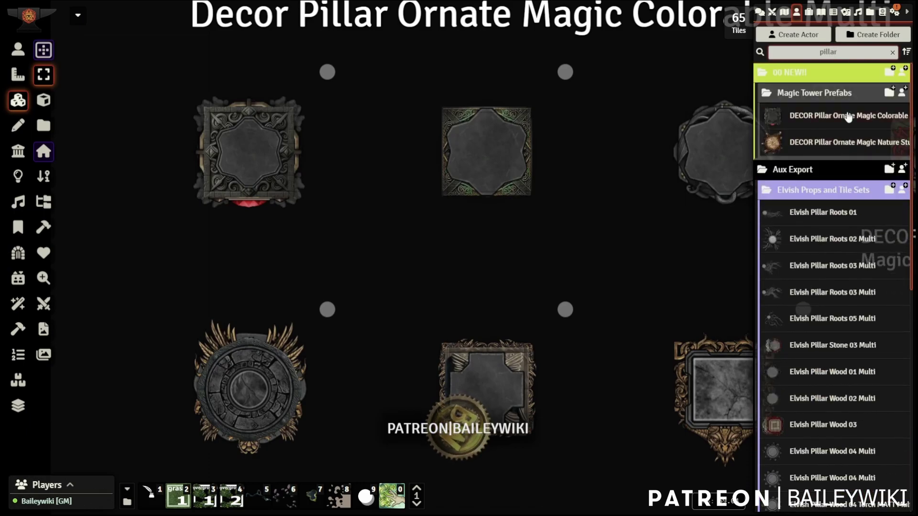
{"action": "left_click", "coordinate": [265, 170]}
{"action": "right_click", "coordinate": [277, 164]}
{"action": "scroll", "coordinate": [206, 143], "scroll_direction": "down", "scroll_amount": 3}
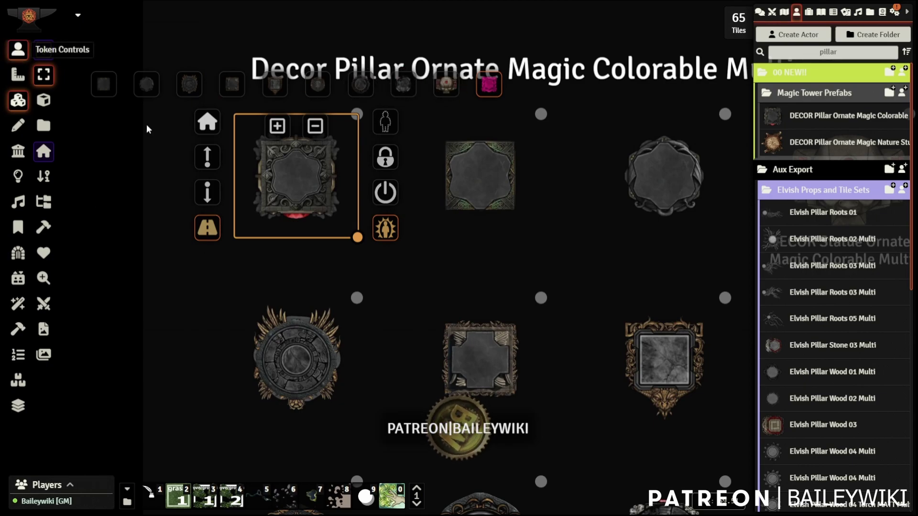
{"action": "scroll", "coordinate": [286, 196], "scroll_direction": "up", "scroll_amount": 5}
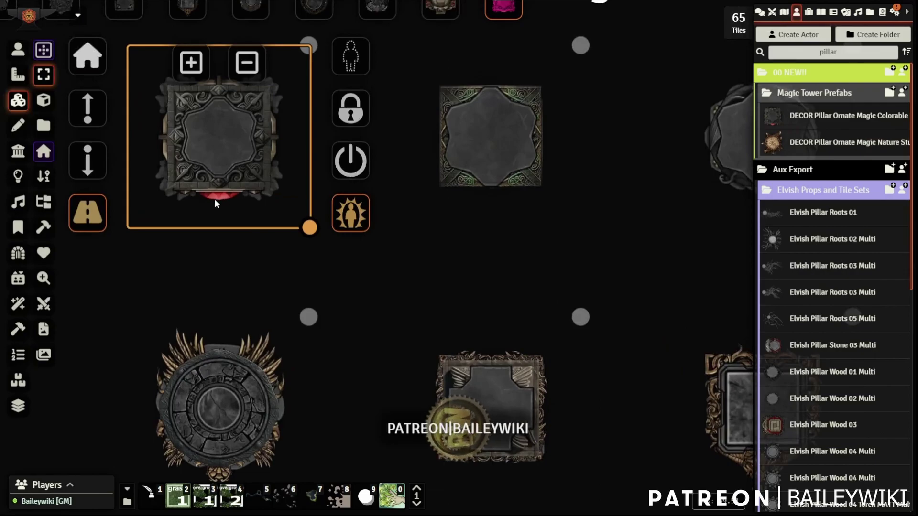
Tint the DECOR Statue Ornate Magic Colorable Multi tile magenta (#fb00ff) with Dungeondraft Tint.
{"action": "right_click_drag", "start_coordinate": [614, 240], "coordinate": [299, 217]}
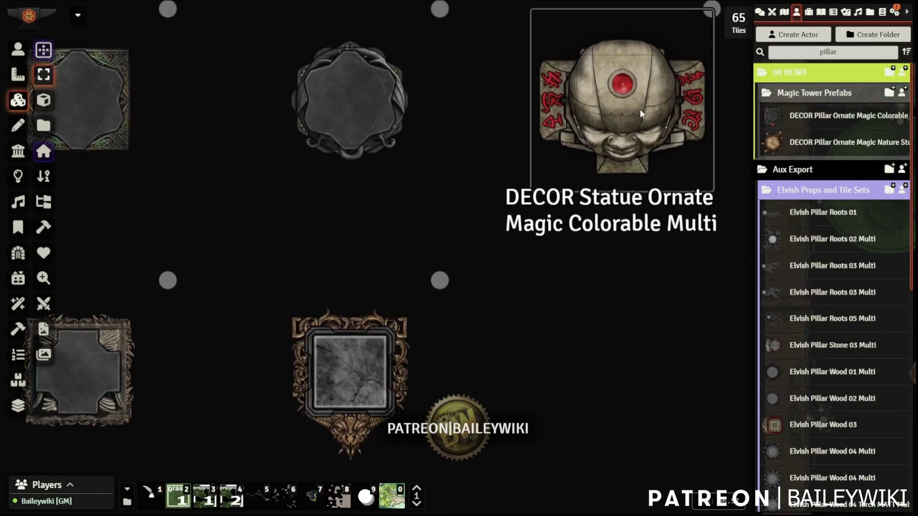
{"action": "left_click", "coordinate": [653, 96]}
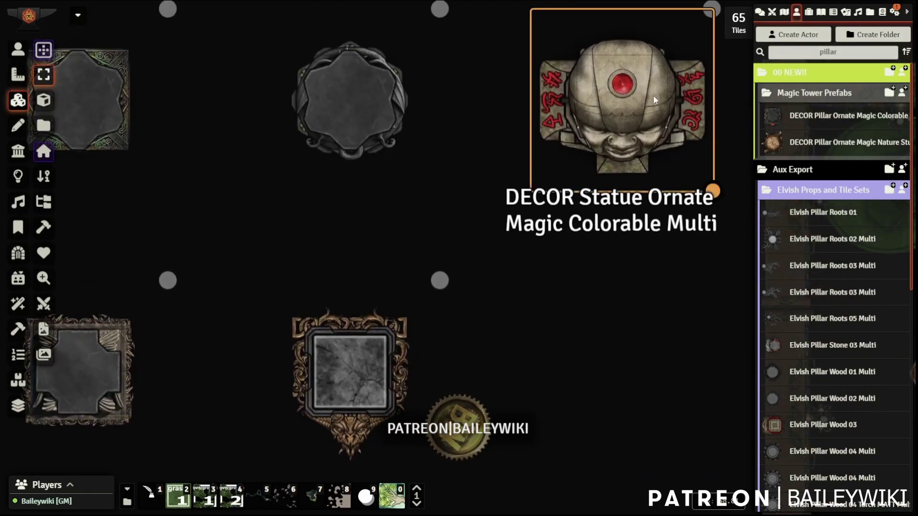
{"action": "left_click", "coordinate": [392, 496]}
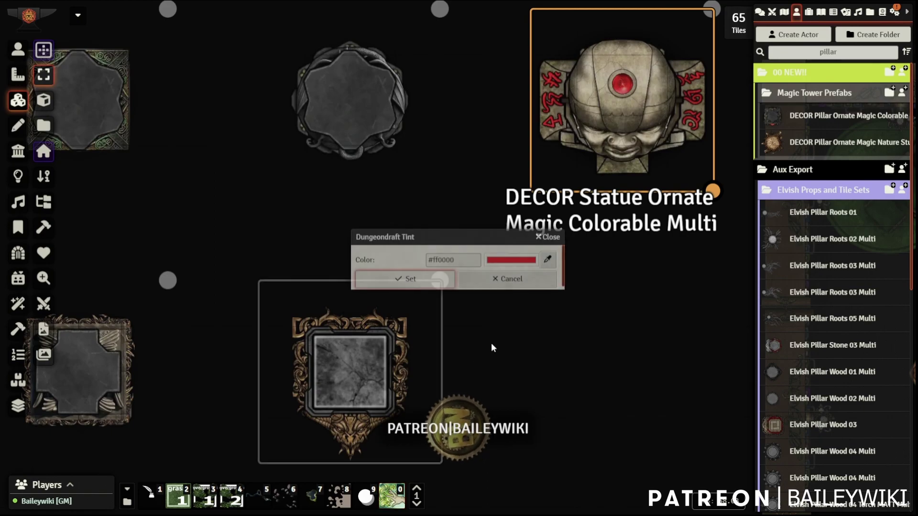
{"action": "left_click", "coordinate": [509, 260]}
{"action": "left_click", "coordinate": [555, 353]}
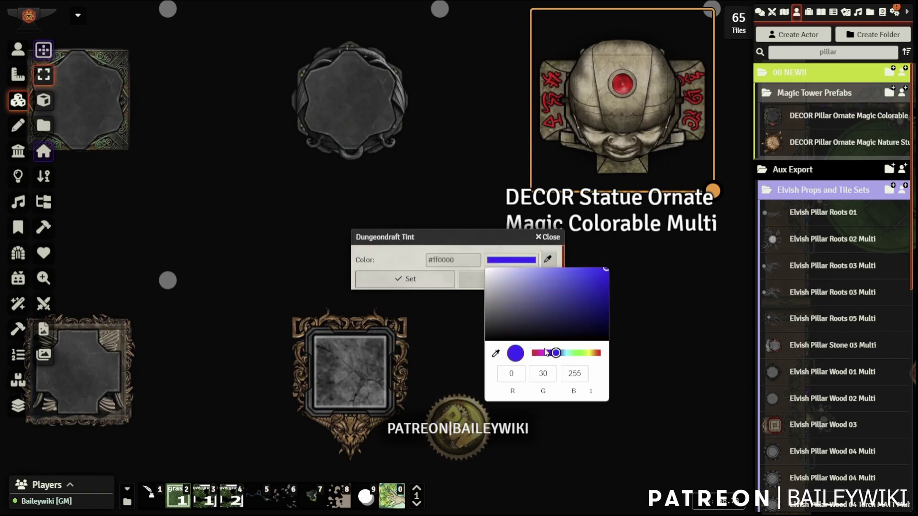
{"action": "left_click", "coordinate": [539, 353]}
{"action": "left_click", "coordinate": [403, 248]}
{"action": "left_click", "coordinate": [405, 279]}
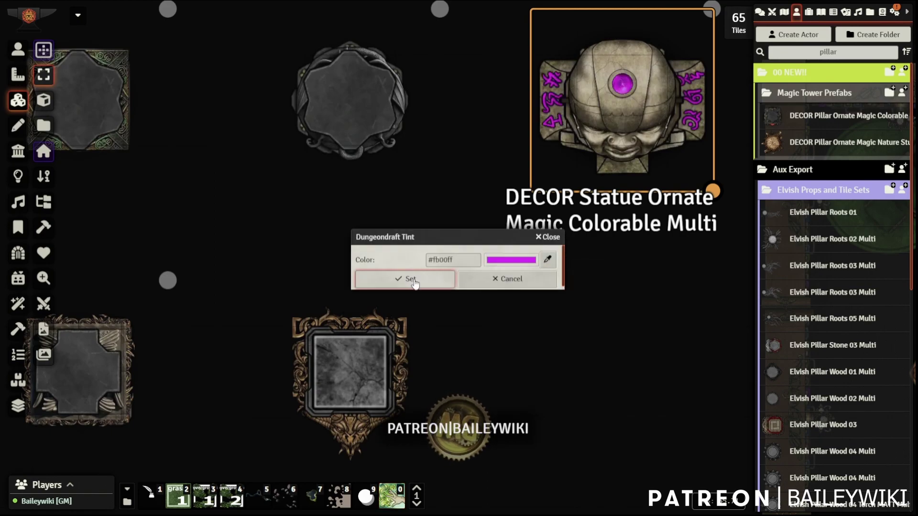
Examine the remaining ornate pillar variations and the two Nature Stump Wood pillars below them.
{"action": "right_click_drag", "start_coordinate": [266, 217], "coordinate": [396, 121]}
{"action": "right_click_drag", "start_coordinate": [182, 171], "coordinate": [383, 39]}
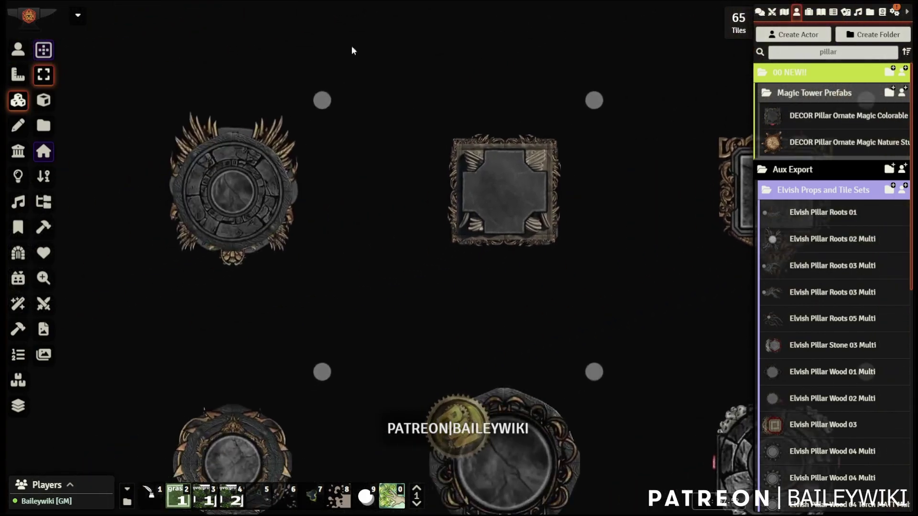
{"action": "right_click_drag", "start_coordinate": [528, 338], "coordinate": [394, 109]}
{"action": "right_click_drag", "start_coordinate": [496, 337], "coordinate": [396, 254]}
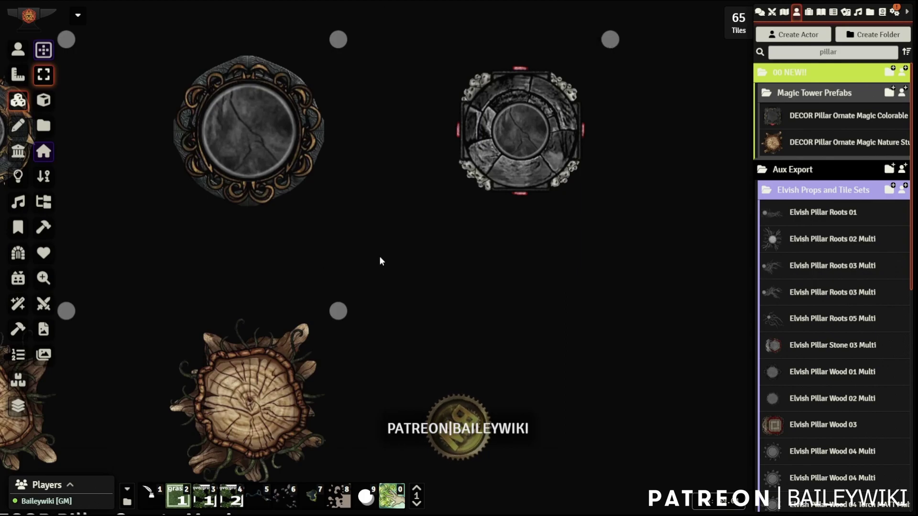
{"action": "right_click_drag", "start_coordinate": [290, 243], "coordinate": [514, 126]}
{"action": "scroll", "coordinate": [438, 159], "scroll_direction": "down", "scroll_amount": 2}
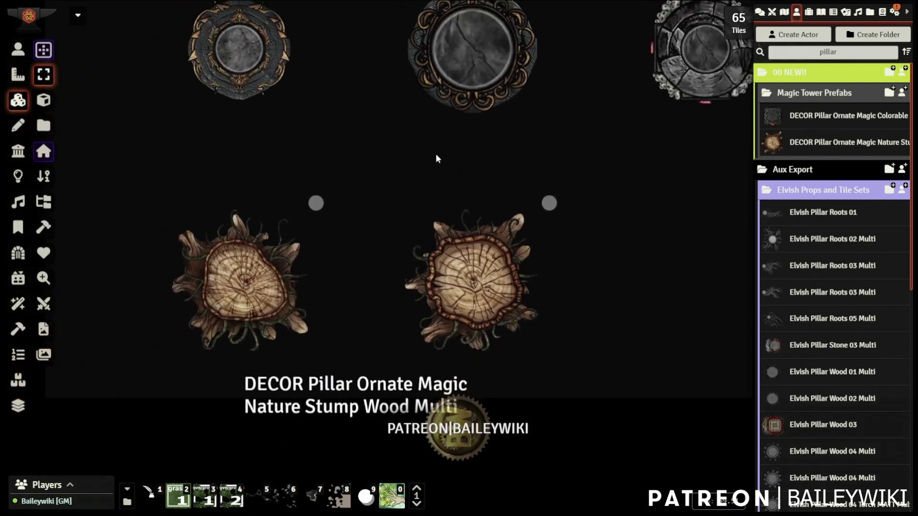
{"action": "scroll", "coordinate": [437, 155], "scroll_direction": "down", "scroll_amount": 3}
{"action": "right_click_drag", "start_coordinate": [326, 284], "coordinate": [378, 225]}
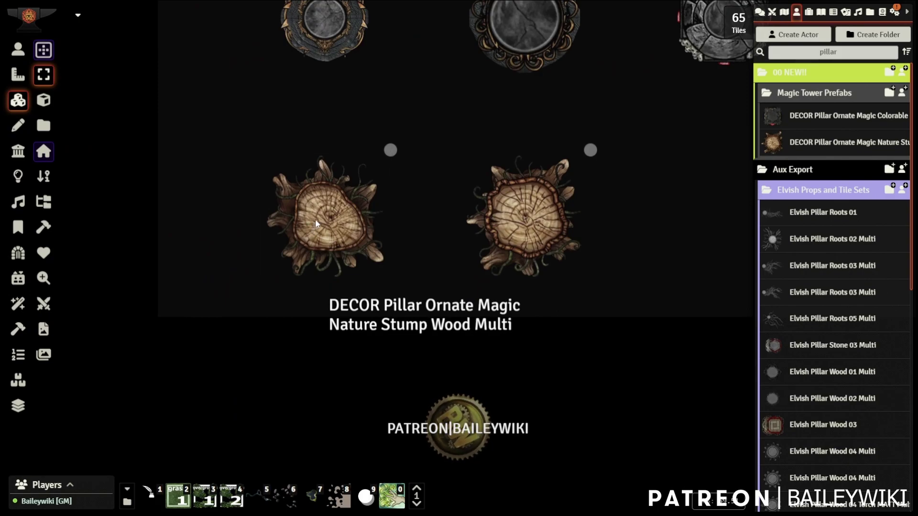
With TA Quick Edit on, switch the first Nature Stump Wood pillar to its other image variation and back.
{"action": "scroll", "coordinate": [311, 210], "scroll_direction": "up", "scroll_amount": 2}
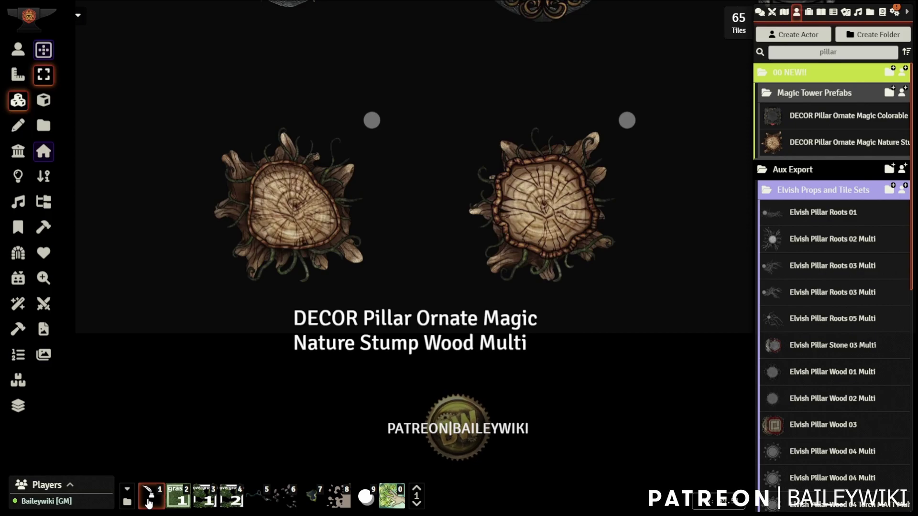
{"action": "left_click", "coordinate": [311, 205]}
{"action": "right_click", "coordinate": [308, 205]}
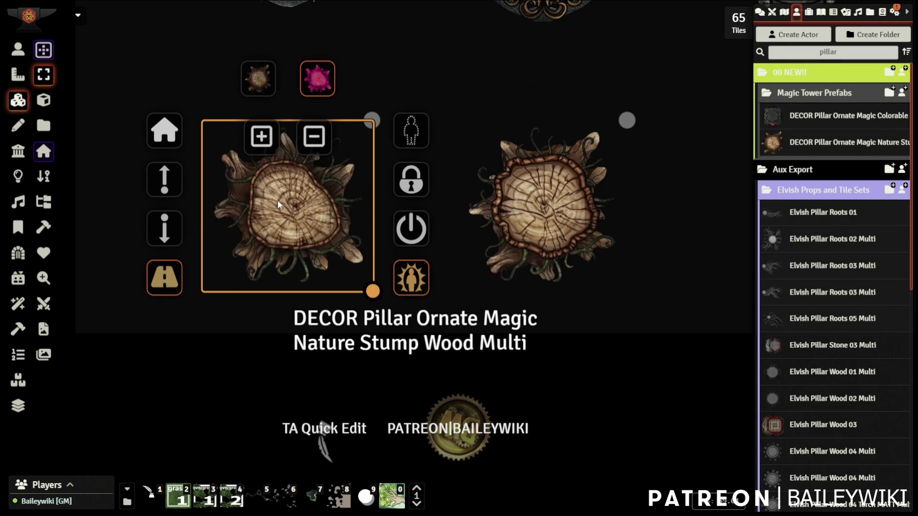
{"action": "left_click", "coordinate": [258, 79]}
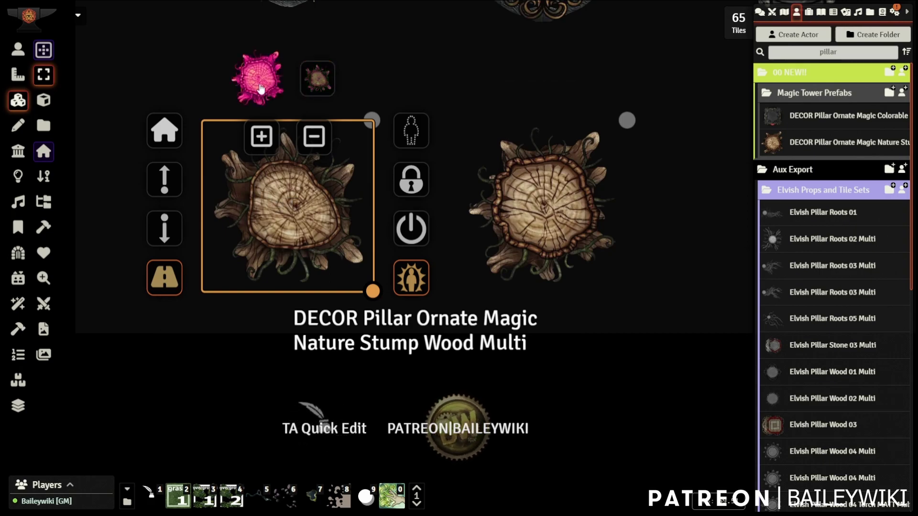
{"action": "left_click", "coordinate": [319, 83]}
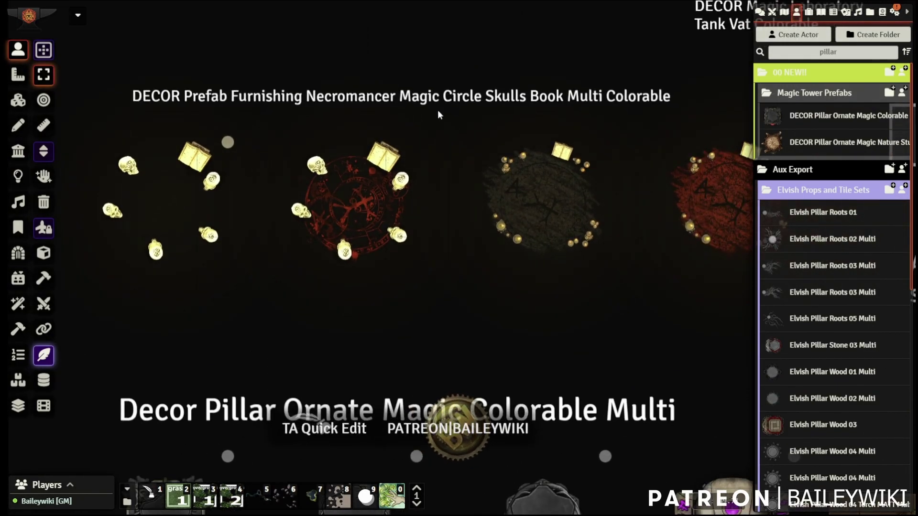
Review the image options of the necromancer skulls-and-book tile that has no magic circle.
{"action": "right_click_drag", "start_coordinate": [392, 120], "coordinate": [526, 85]}
{"action": "scroll", "coordinate": [374, 168], "scroll_direction": "up", "scroll_amount": 7}
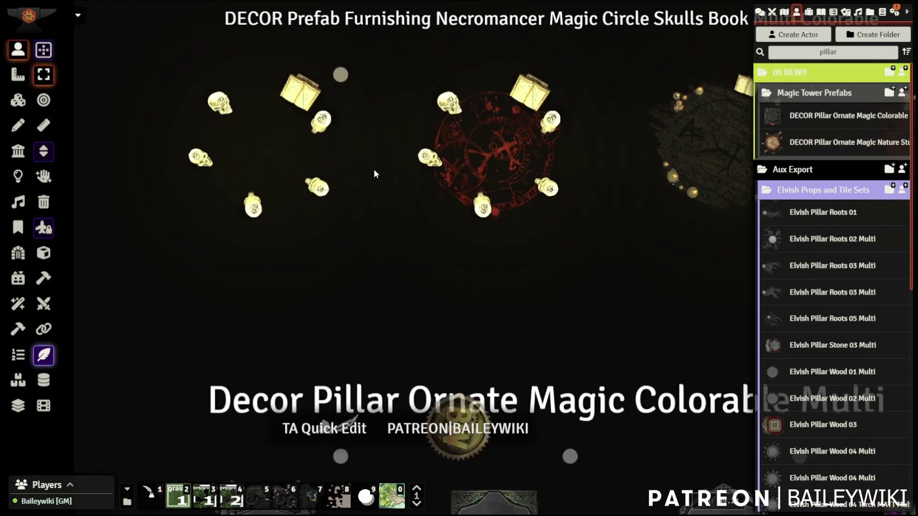
{"action": "left_click", "coordinate": [18, 100]}
{"action": "left_click", "coordinate": [247, 131]}
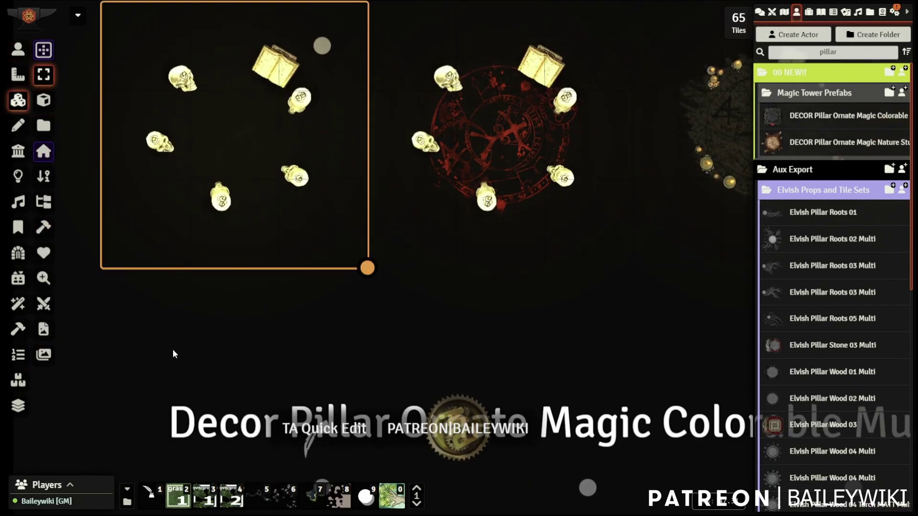
{"action": "right_click_drag", "start_coordinate": [234, 215], "coordinate": [320, 301]}
{"action": "right_click", "coordinate": [319, 302]}
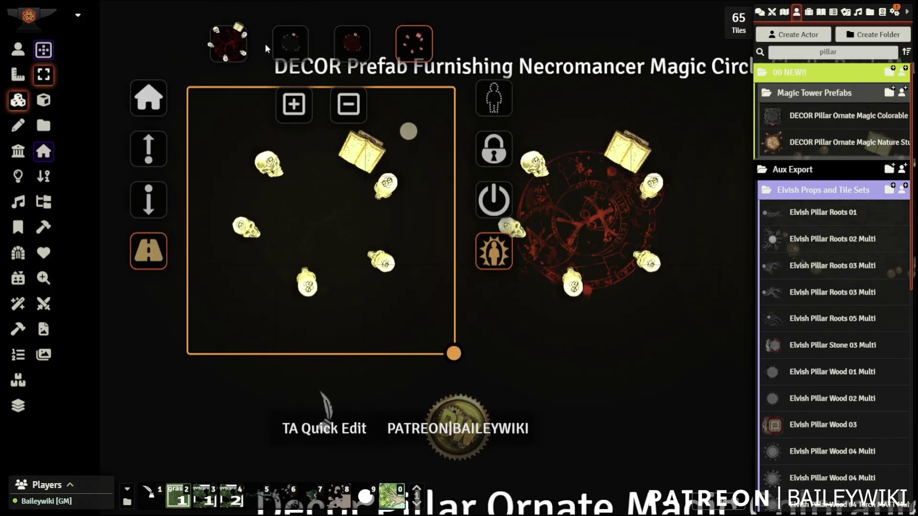
{"action": "left_click", "coordinate": [590, 375]}
Tint the red necromancer magic circle with skulls yellow (RGB 255, 221, 0) using Dungeondraft Tint.
{"action": "left_click", "coordinate": [583, 230]}
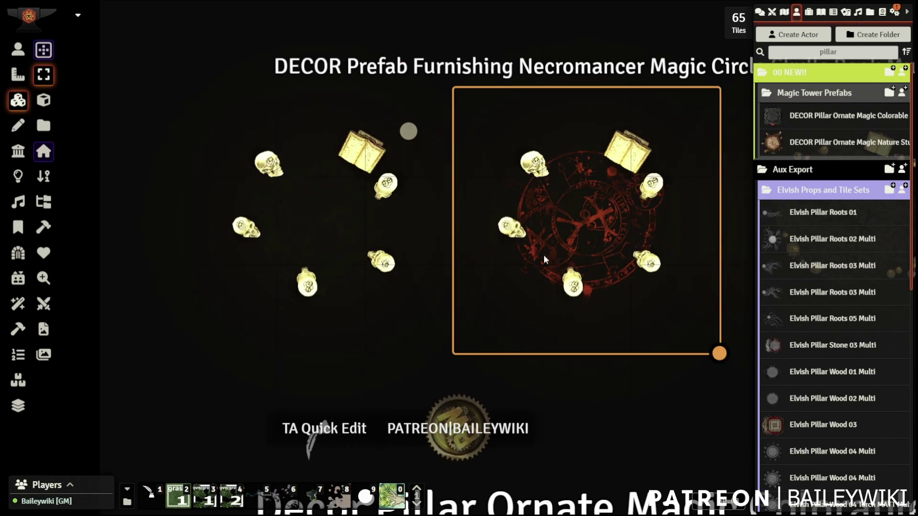
{"action": "left_click", "coordinate": [392, 495]}
{"action": "left_click", "coordinate": [510, 260]}
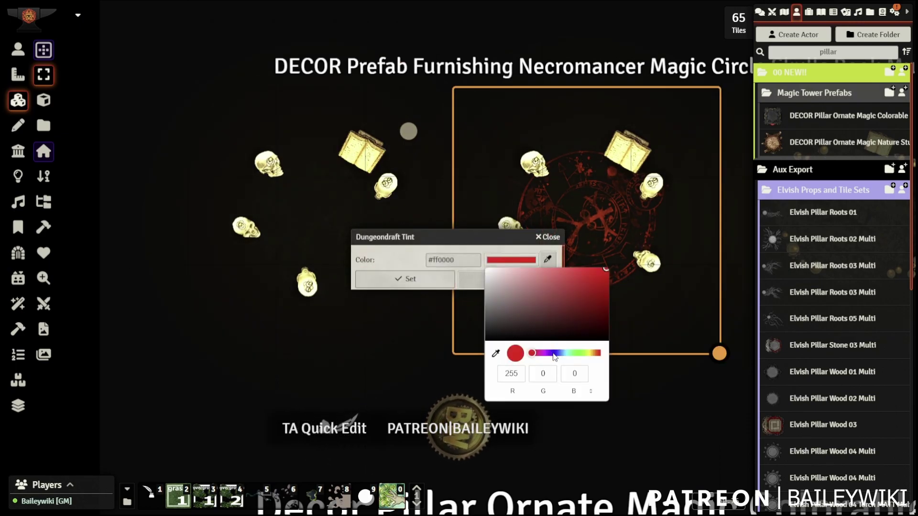
{"action": "left_click", "coordinate": [591, 354]}
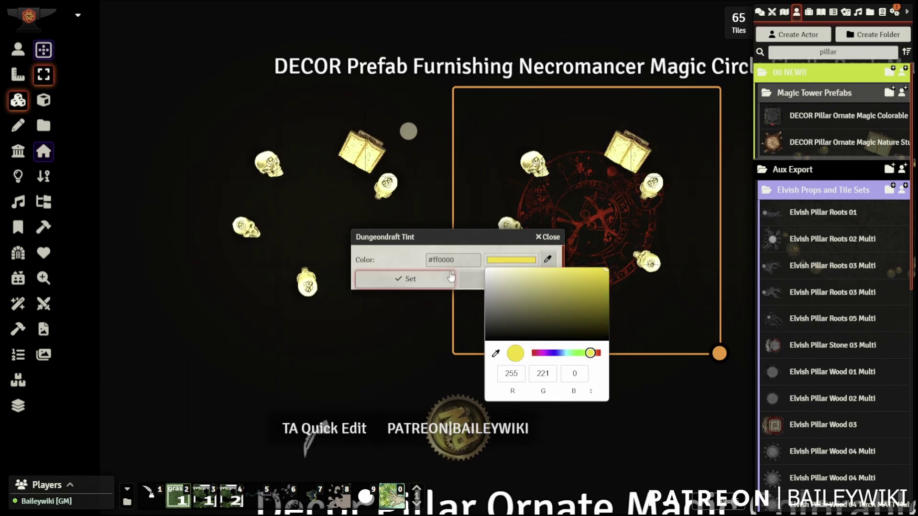
{"action": "left_click", "coordinate": [413, 280]}
{"action": "left_click", "coordinate": [413, 281]}
Look over the candle-ringed magic circles and inspect the light sources placed on them, ending with the token controls active.
{"action": "right_click_drag", "start_coordinate": [582, 396], "coordinate": [322, 385]}
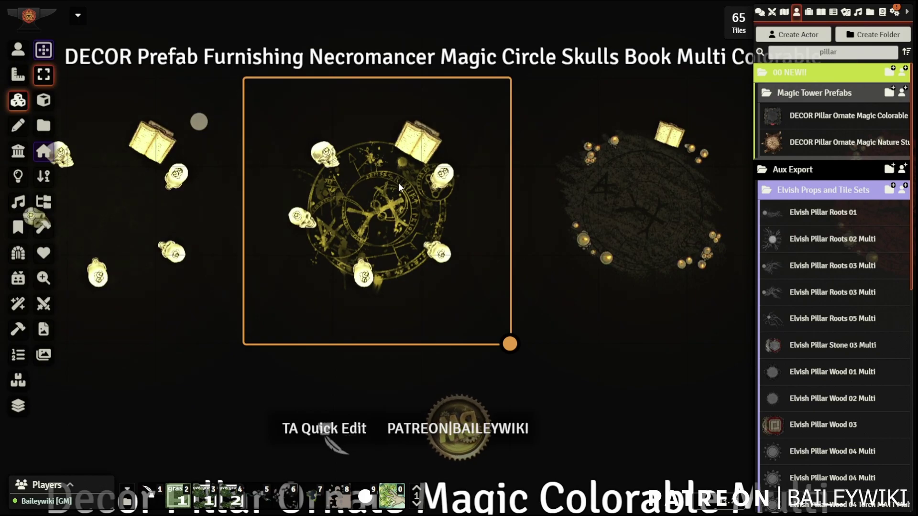
{"action": "right_click_drag", "start_coordinate": [581, 329], "coordinate": [429, 311]}
{"action": "right_click_drag", "start_coordinate": [562, 361], "coordinate": [377, 366]}
{"action": "scroll", "coordinate": [376, 365], "scroll_direction": "down", "scroll_amount": 4}
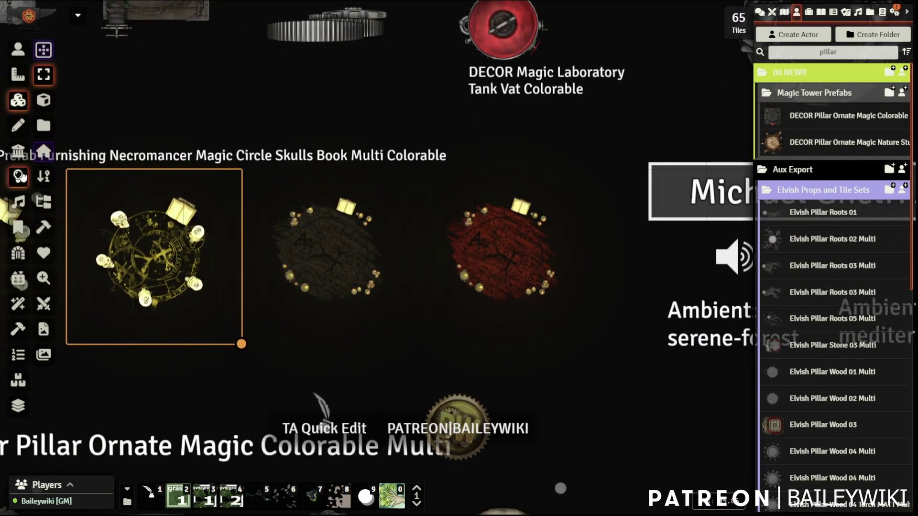
{"action": "left_click", "coordinate": [18, 177]}
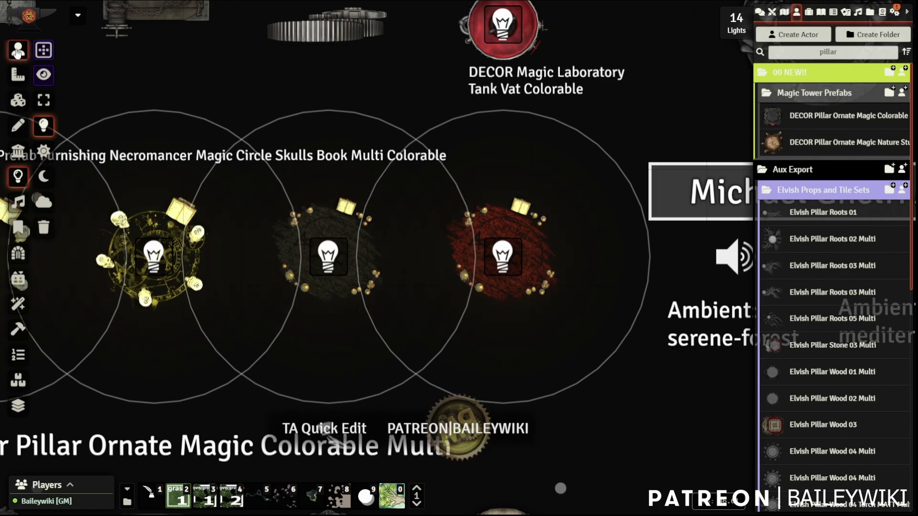
{"action": "left_click", "coordinate": [18, 49]}
Turn off TA Quick Edit and bring the Michael Ghelfi Audio section into view.
{"action": "right_click_drag", "start_coordinate": [410, 155], "coordinate": [204, 317]}
{"action": "left_click", "coordinate": [150, 495]}
{"action": "right_click_drag", "start_coordinate": [354, 133], "coordinate": [345, 262]}
{"action": "scroll", "coordinate": [364, 260], "scroll_direction": "down", "scroll_amount": 11}
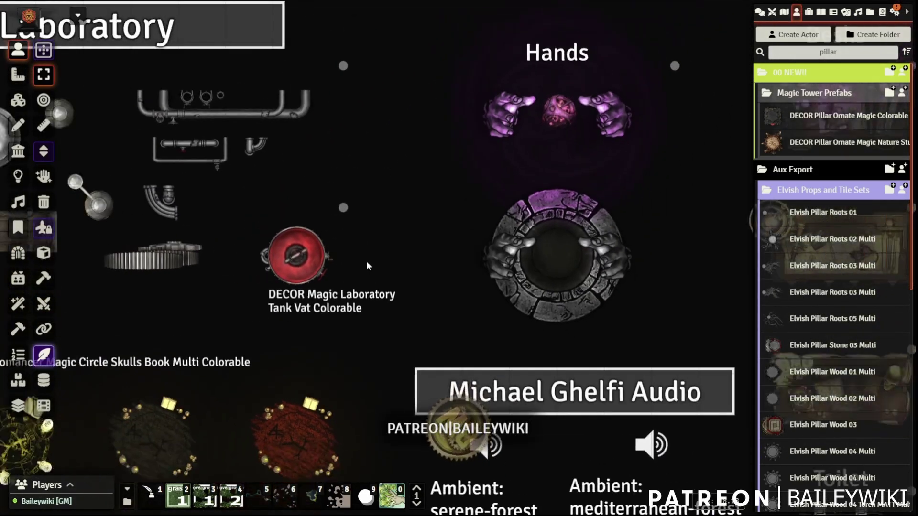
{"action": "scroll", "coordinate": [498, 278], "scroll_direction": "down", "scroll_amount": 4}
{"action": "right_click_drag", "start_coordinate": [547, 278], "coordinate": [434, 136]}
{"action": "scroll", "coordinate": [434, 137], "scroll_direction": "up", "scroll_amount": 12}
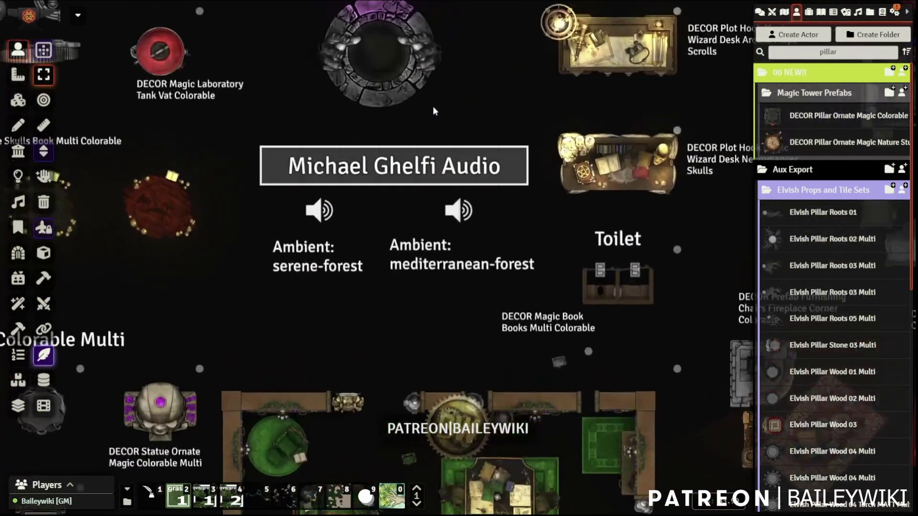
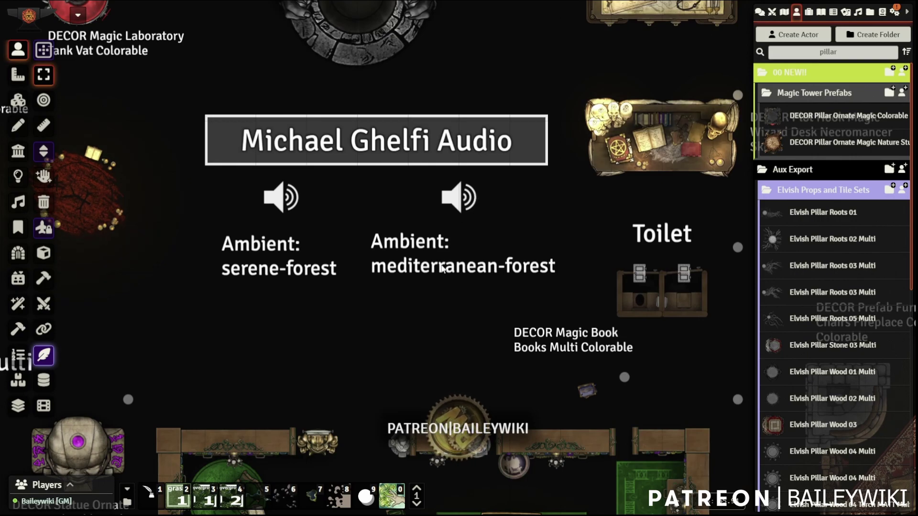
Look over the Michael Ghelfi audio sources and the toilet prefab, inspect the toilet's walls, and return to the token controls.
{"action": "scroll", "coordinate": [306, 304], "scroll_direction": "down", "scroll_amount": 5}
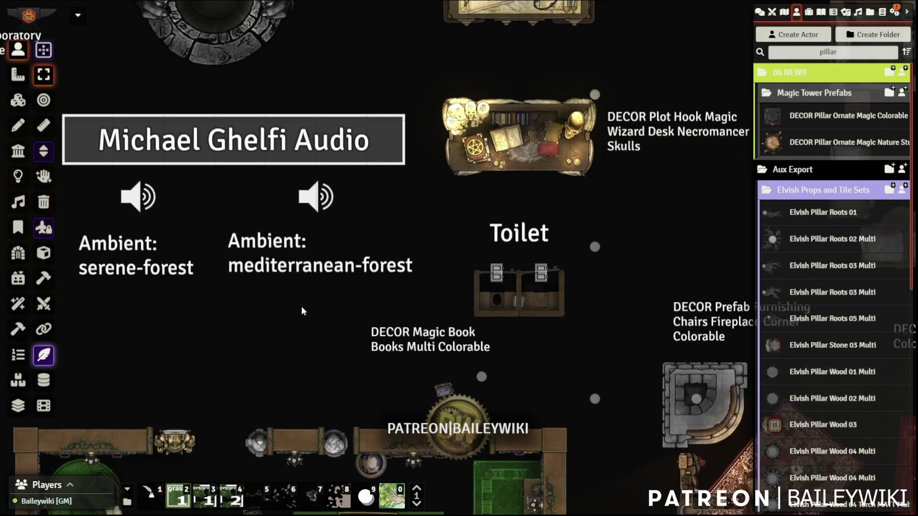
{"action": "scroll", "coordinate": [331, 298], "scroll_direction": "up", "scroll_amount": 5}
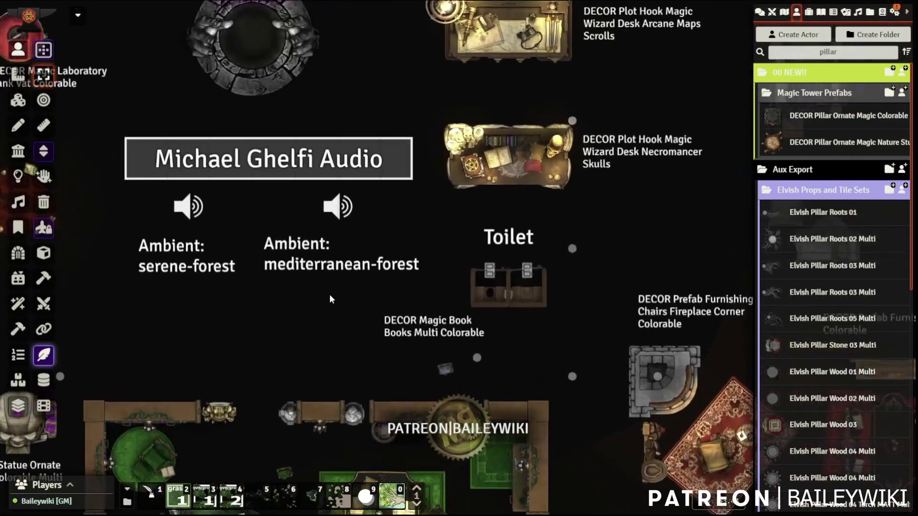
{"action": "scroll", "coordinate": [397, 311], "scroll_direction": "up", "scroll_amount": 2}
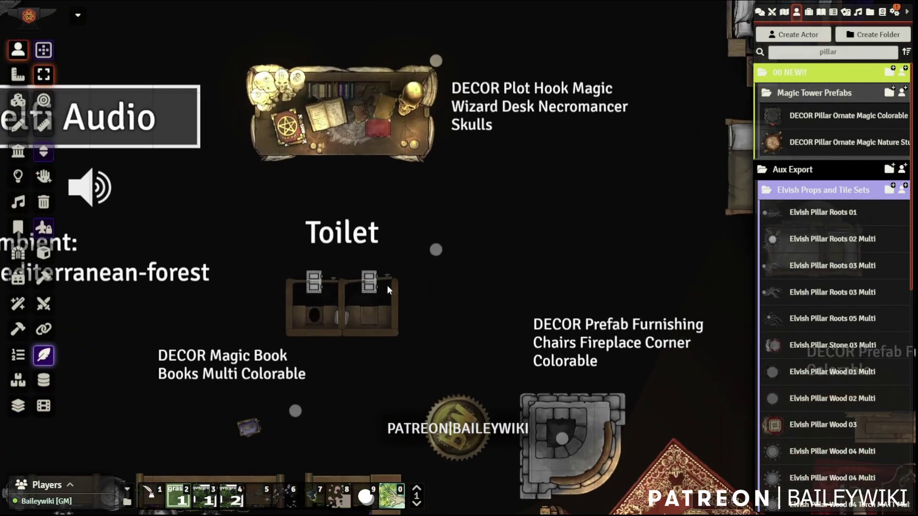
{"action": "left_click", "coordinate": [20, 152]}
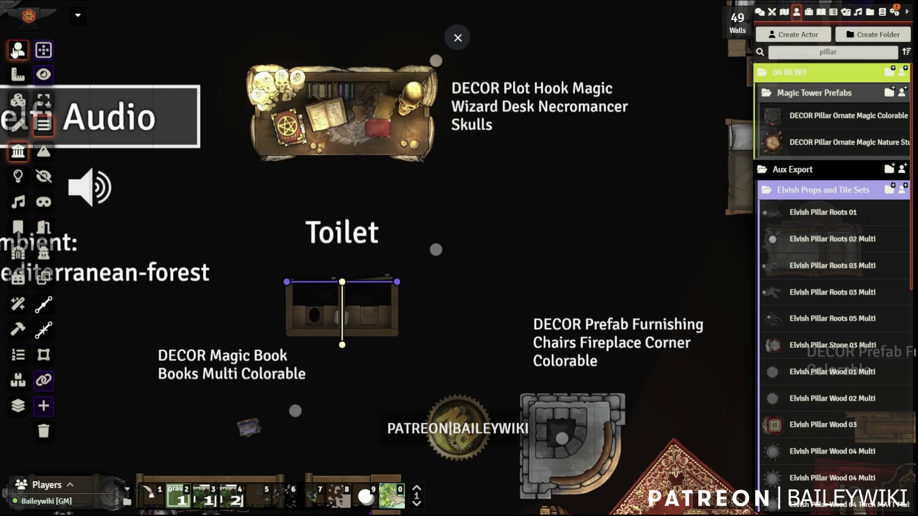
{"action": "left_click", "coordinate": [18, 50]}
{"action": "scroll", "coordinate": [519, 277], "scroll_direction": "up", "scroll_amount": 3}
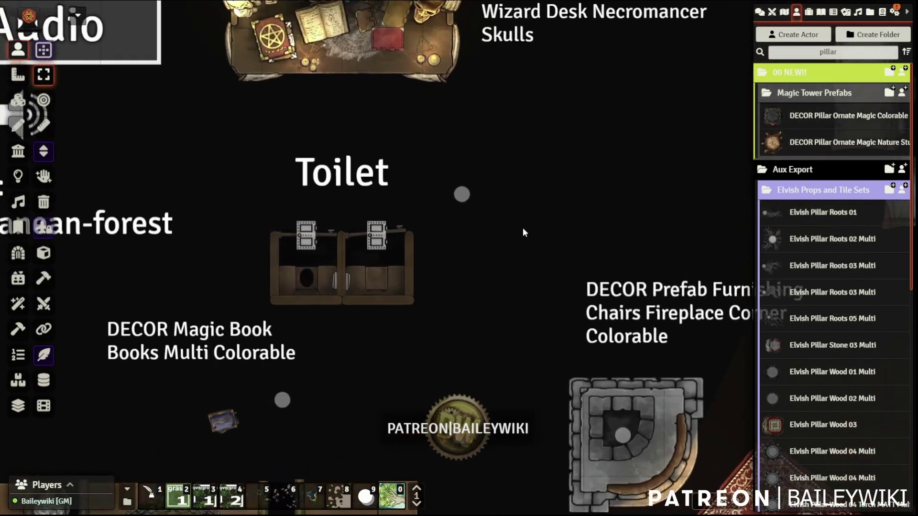
Try shifting the toilet prefab sideways, undo the move, and recheck its walls before restoring the token controls.
{"action": "left_click_drag", "start_coordinate": [488, 185], "coordinate": [584, 178]}
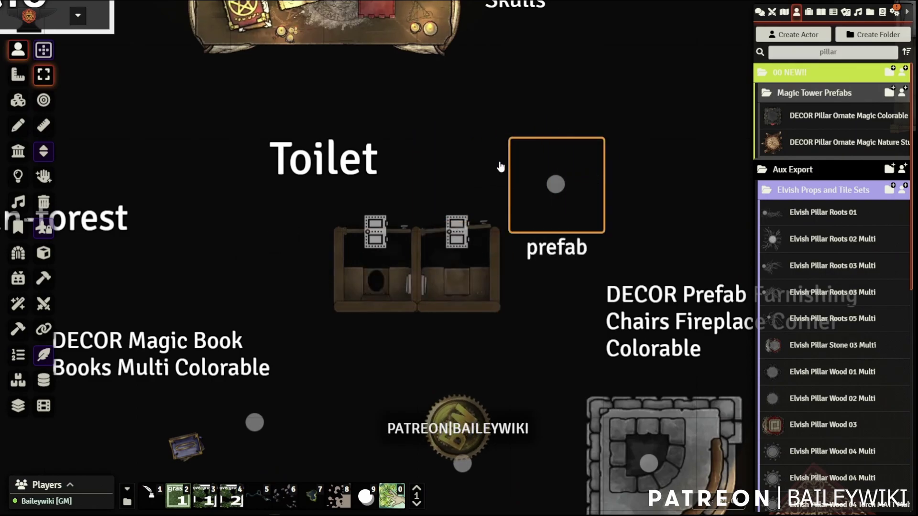
{"action": "key", "text": "ctrl+z"}
{"action": "left_click", "coordinate": [18, 152]}
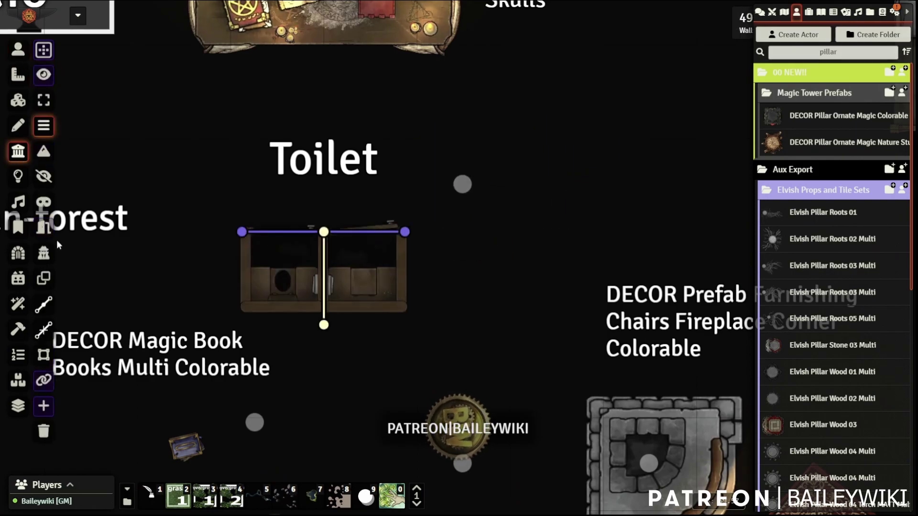
{"action": "left_click", "coordinate": [19, 51]}
Switch from the furnishings scene to the Magic Tower Portals, Monoliths, Telescopes scene and survey its rows of prefabs.
{"action": "scroll", "coordinate": [570, 220], "scroll_direction": "down", "scroll_amount": 5}
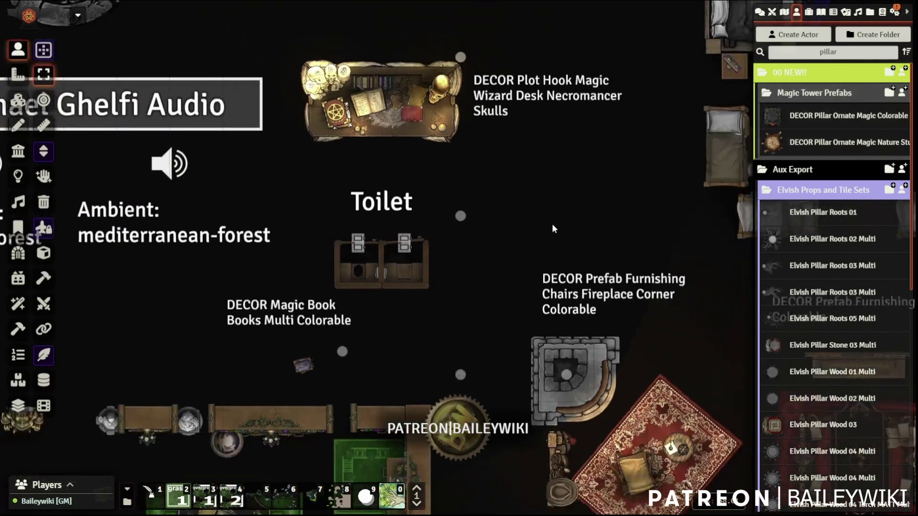
{"action": "scroll", "coordinate": [555, 224], "scroll_direction": "down", "scroll_amount": 6}
{"action": "right_click_drag", "start_coordinate": [499, 271], "coordinate": [486, 191]}
{"action": "scroll", "coordinate": [421, 286], "scroll_direction": "down", "scroll_amount": 11}
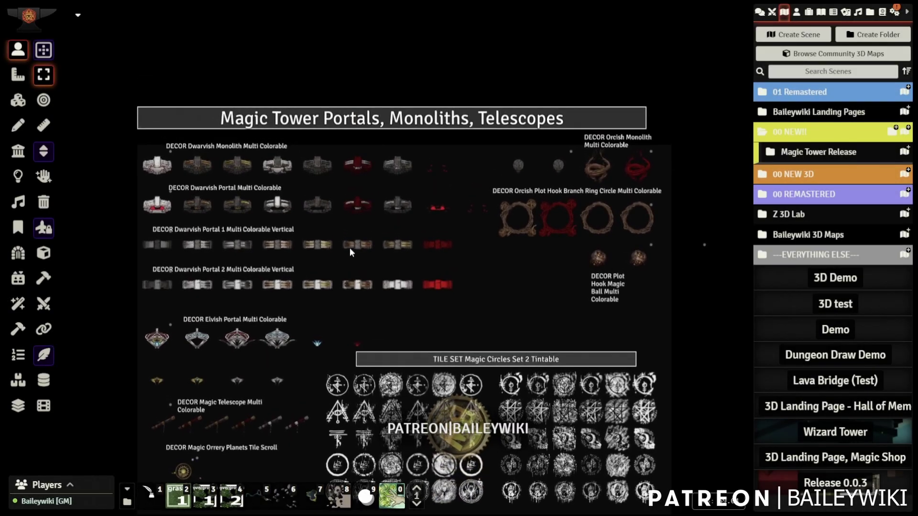
{"action": "right_click_drag", "start_coordinate": [351, 252], "coordinate": [405, 256]}
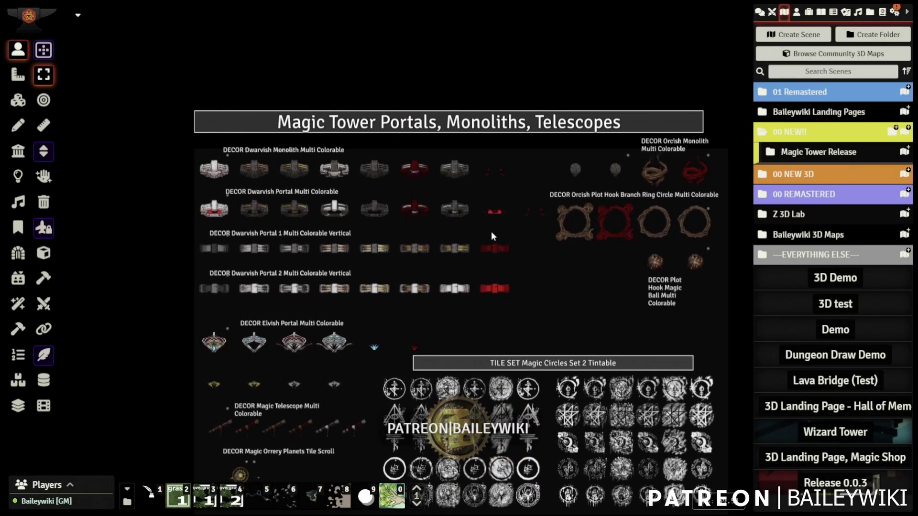
{"action": "right_click_drag", "start_coordinate": [476, 303], "coordinate": [456, 247]}
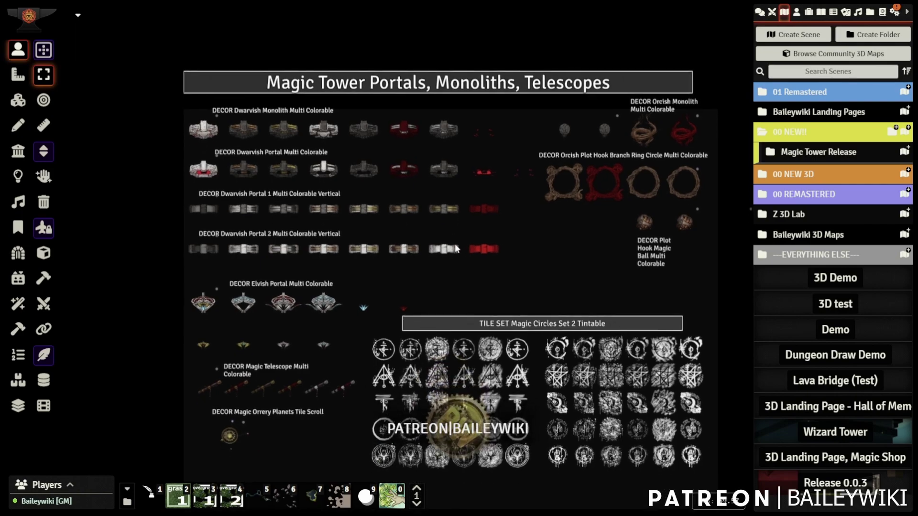
{"action": "scroll", "coordinate": [482, 300], "scroll_direction": "up", "scroll_amount": 5}
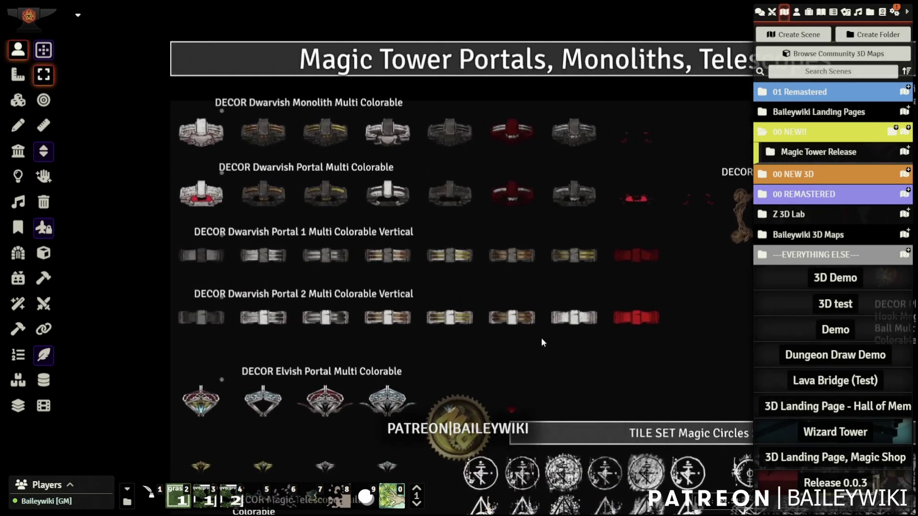
{"action": "right_click_drag", "start_coordinate": [541, 338], "coordinate": [348, 143]}
{"action": "right_click_drag", "start_coordinate": [441, 321], "coordinate": [426, 220]}
Examine both groups of the TILE SET Magic Circles Set 2 Tintable tiles up close.
{"action": "scroll", "coordinate": [487, 229], "scroll_direction": "up", "scroll_amount": 8}
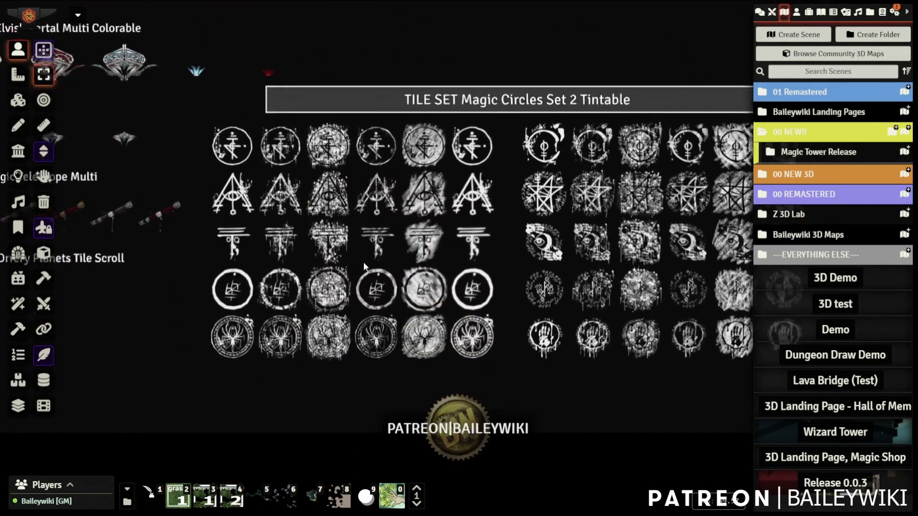
{"action": "right_click_drag", "start_coordinate": [527, 219], "coordinate": [259, 216]}
{"action": "right_click_drag", "start_coordinate": [441, 312], "coordinate": [576, 292]}
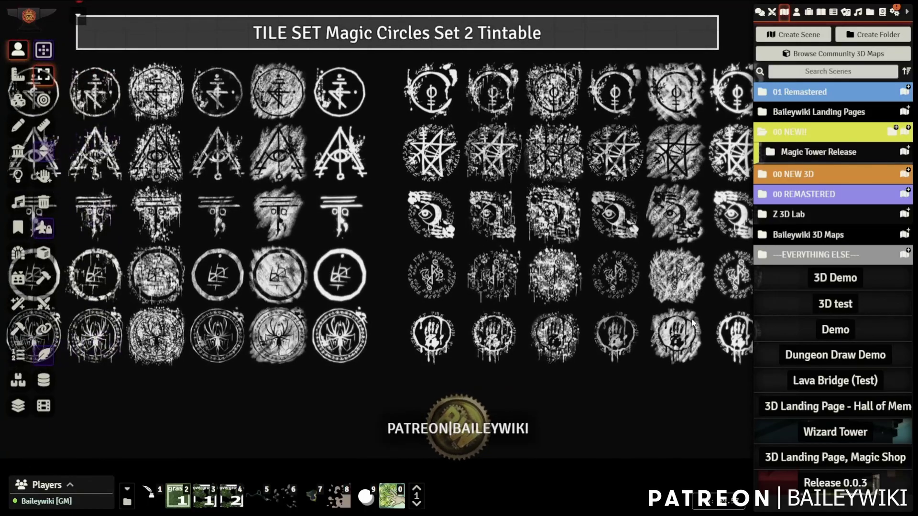
{"action": "scroll", "coordinate": [698, 314], "scroll_direction": "up", "scroll_amount": 4}
{"action": "right_click_drag", "start_coordinate": [235, 323], "coordinate": [506, 335]}
{"action": "right_click_drag", "start_coordinate": [203, 165], "coordinate": [357, 244]}
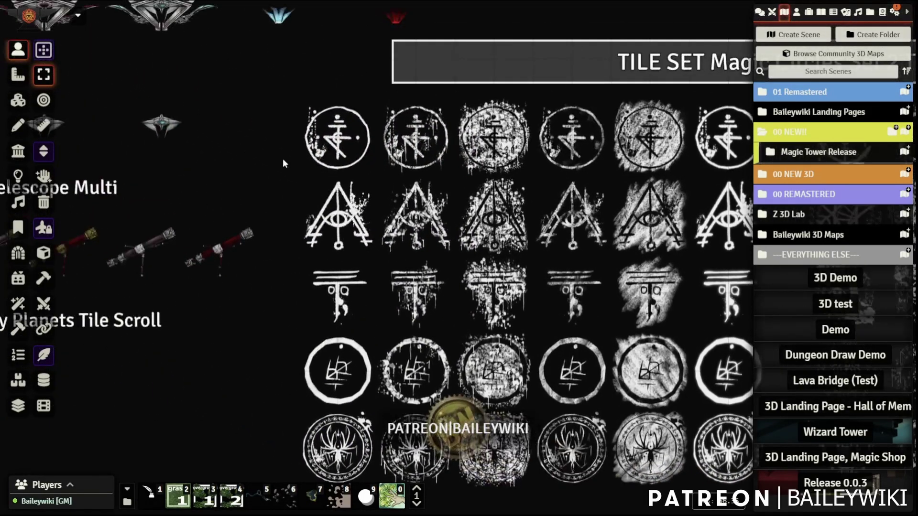
Look over the Elvish portals, telescopes and orrery, finishing on the Dwarvish Monolith and Dwarvish Portal rows.
{"action": "scroll", "coordinate": [333, 136], "scroll_direction": "down", "scroll_amount": 3}
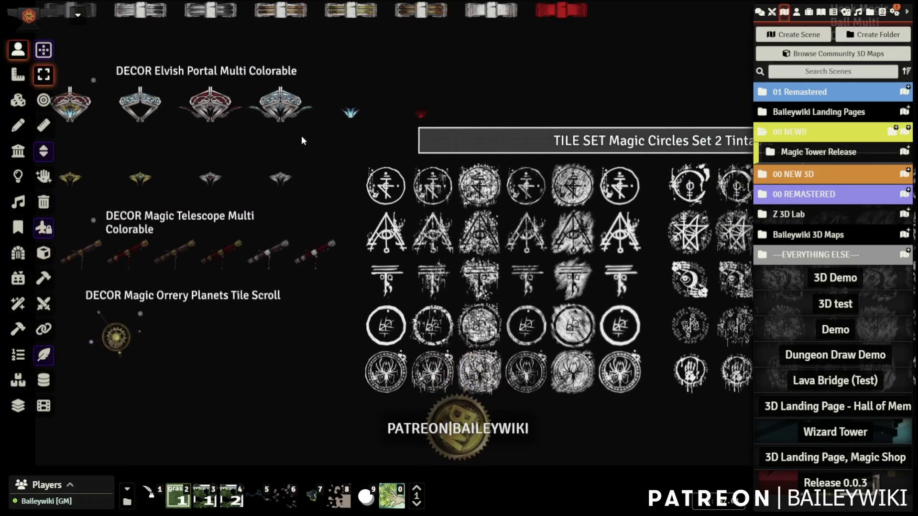
{"action": "scroll", "coordinate": [410, 198], "scroll_direction": "up", "scroll_amount": 2}
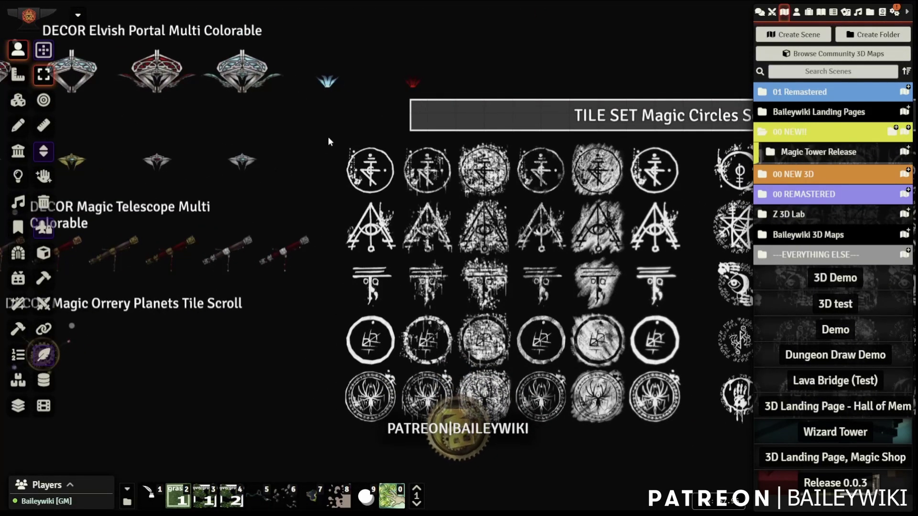
{"action": "right_click_drag", "start_coordinate": [328, 138], "coordinate": [342, 146]}
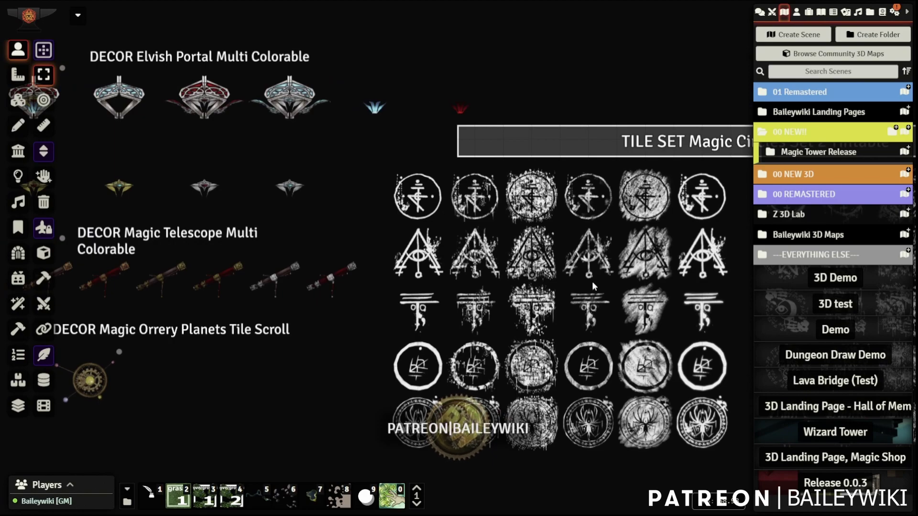
{"action": "right_click_drag", "start_coordinate": [537, 210], "coordinate": [438, 158]}
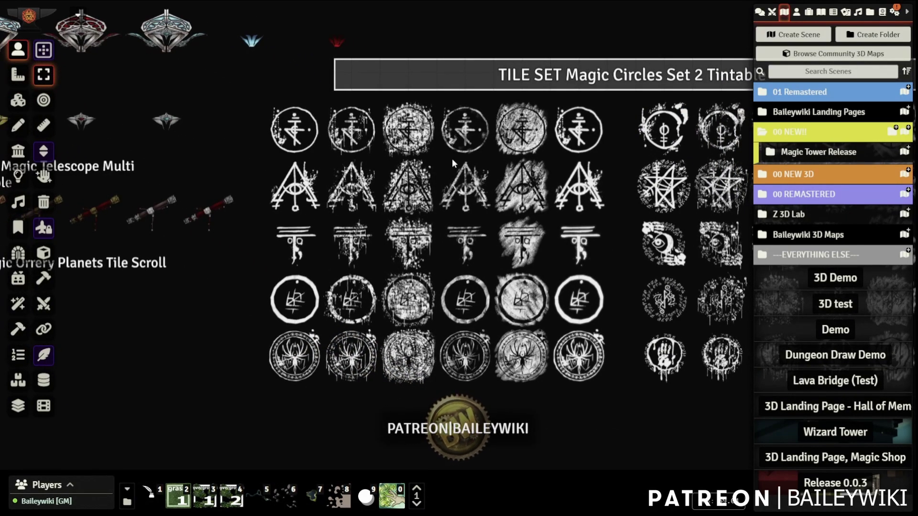
{"action": "right_click_drag", "start_coordinate": [191, 96], "coordinate": [284, 239]}
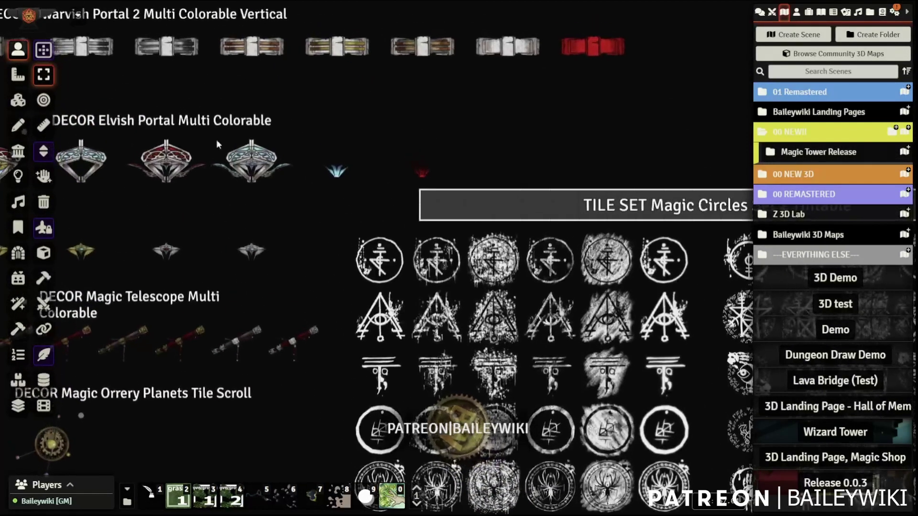
{"action": "right_click_drag", "start_coordinate": [206, 144], "coordinate": [354, 331]}
{"action": "right_click_drag", "start_coordinate": [282, 153], "coordinate": [413, 310]}
{"action": "scroll", "coordinate": [243, 239], "scroll_direction": "up", "scroll_amount": 7}
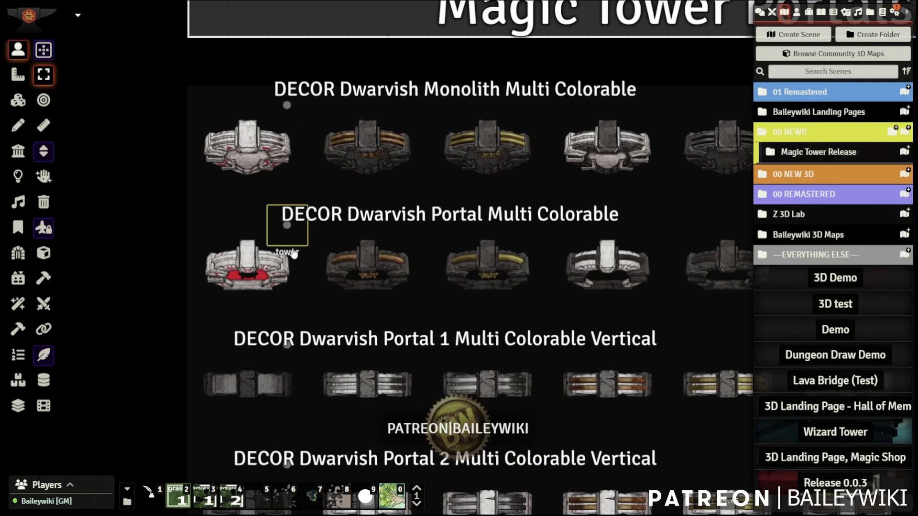
Activate the tile controls and move the red magic overlay off the first Dwarvish Portal into the empty area beside it.
{"action": "left_click", "coordinate": [18, 100]}
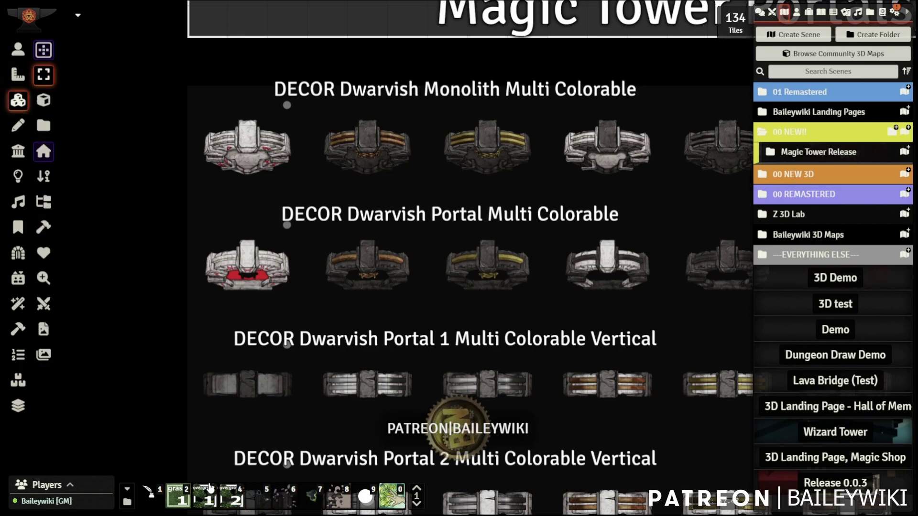
{"action": "right_click_drag", "start_coordinate": [221, 293], "coordinate": [335, 320]}
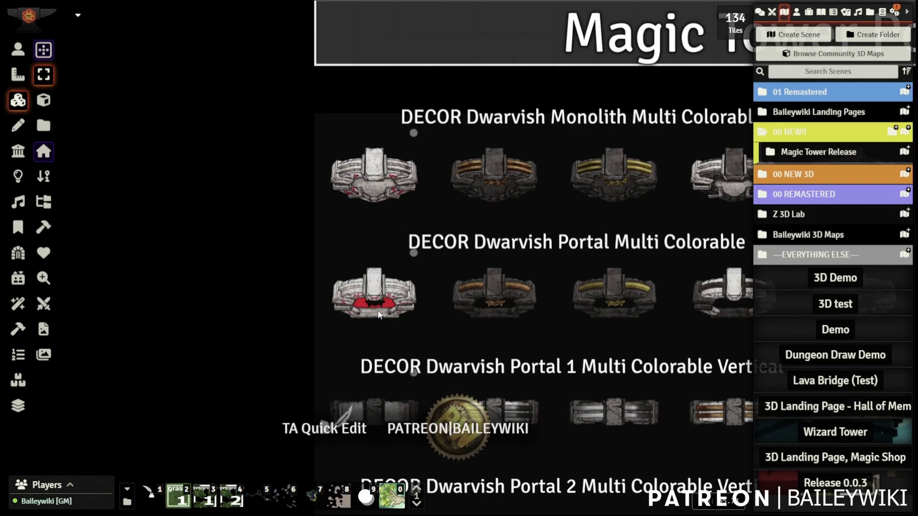
{"action": "left_click_drag", "start_coordinate": [374, 303], "coordinate": [233, 302]}
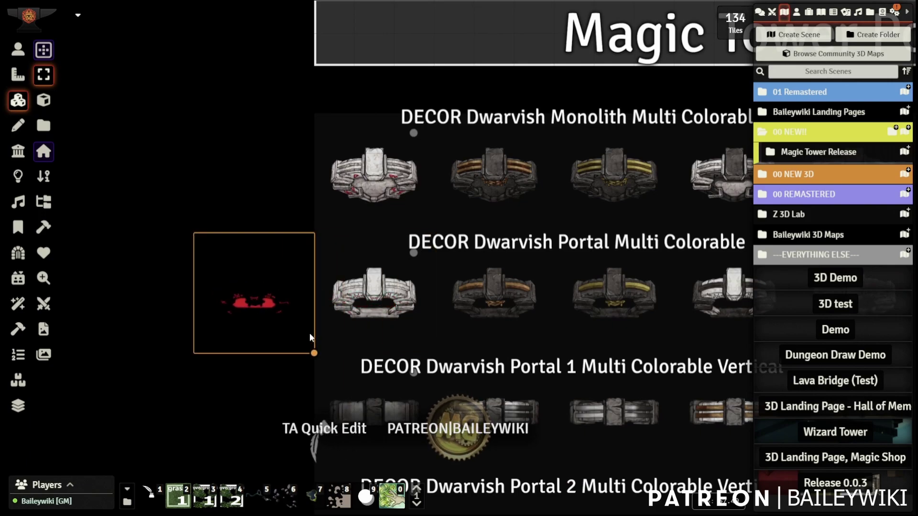
{"action": "scroll", "coordinate": [166, 329], "scroll_direction": "up", "scroll_amount": 8}
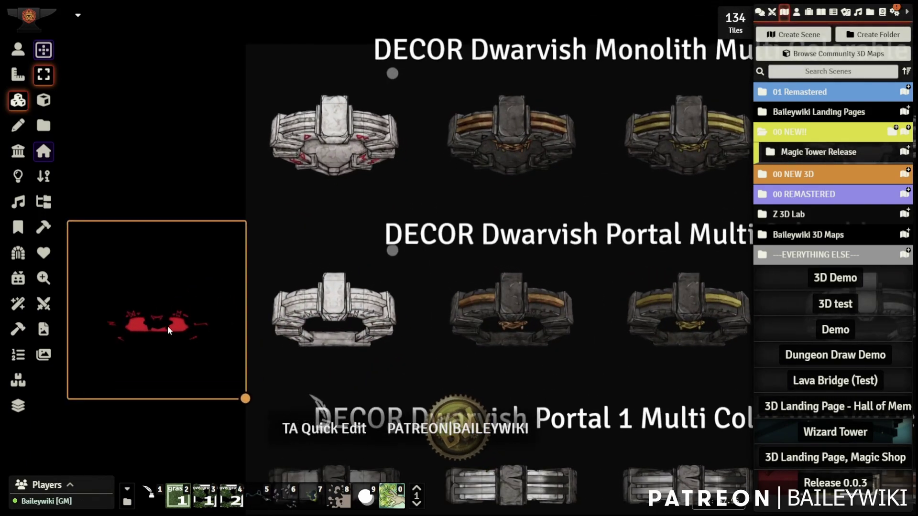
Cycle the first Dwarvish Portal frame through its image options, ending on the all-white one, and move the red overlay back onto it.
{"action": "left_click", "coordinate": [325, 303]}
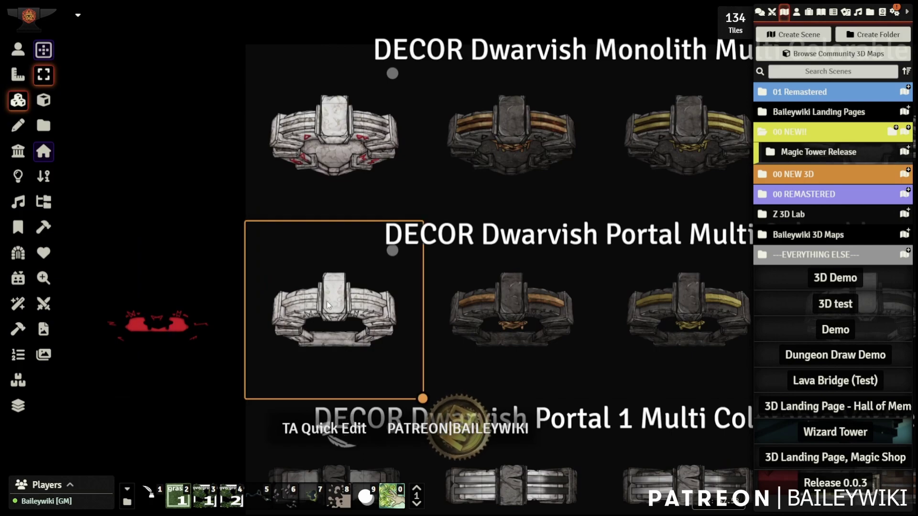
{"action": "right_click", "coordinate": [327, 294]}
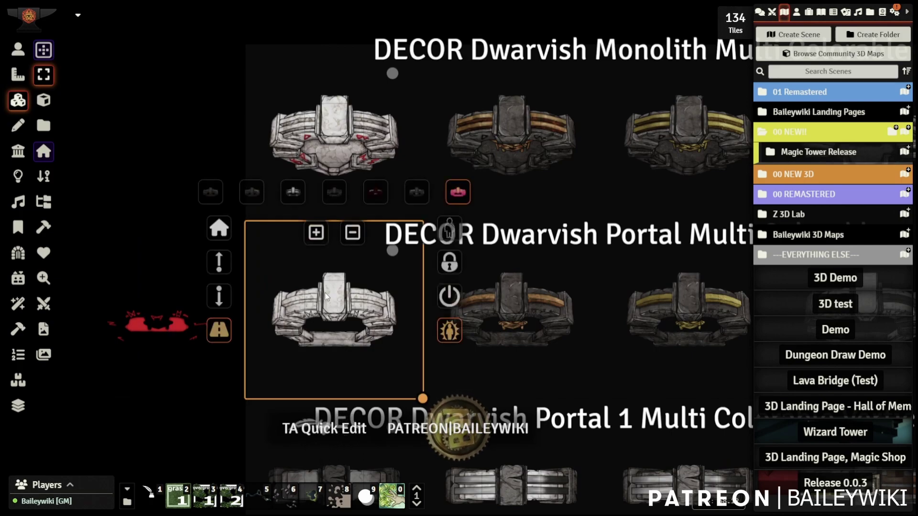
{"action": "left_click", "coordinate": [252, 193]}
{"action": "left_click", "coordinate": [293, 192]}
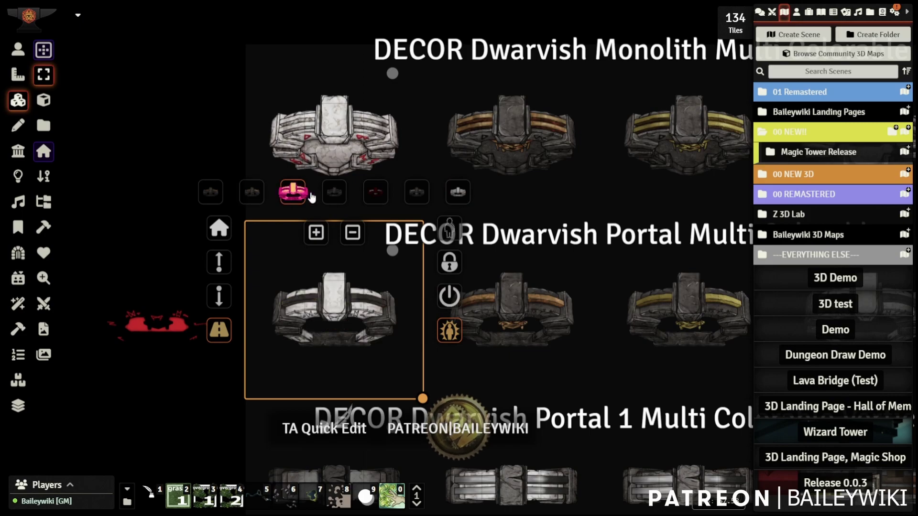
{"action": "left_click", "coordinate": [334, 193]}
{"action": "left_click", "coordinate": [372, 193]}
{"action": "left_click", "coordinate": [417, 192]}
{"action": "left_click", "coordinate": [458, 192]}
{"action": "left_click_drag", "start_coordinate": [167, 318], "coordinate": [330, 324]}
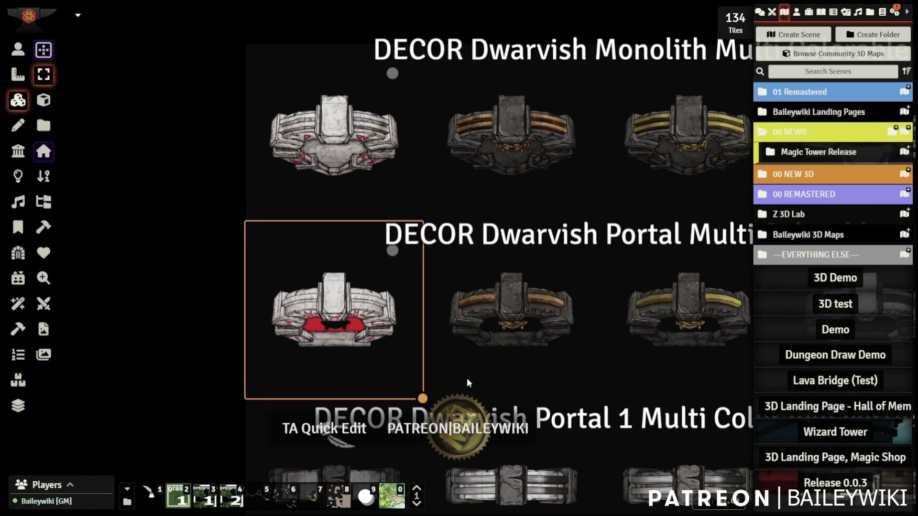
Return to the token controls and look over the vertical Dwarvish Portal 1 and Portal 2 rows.
{"action": "scroll", "coordinate": [459, 382], "scroll_direction": "down", "scroll_amount": 8}
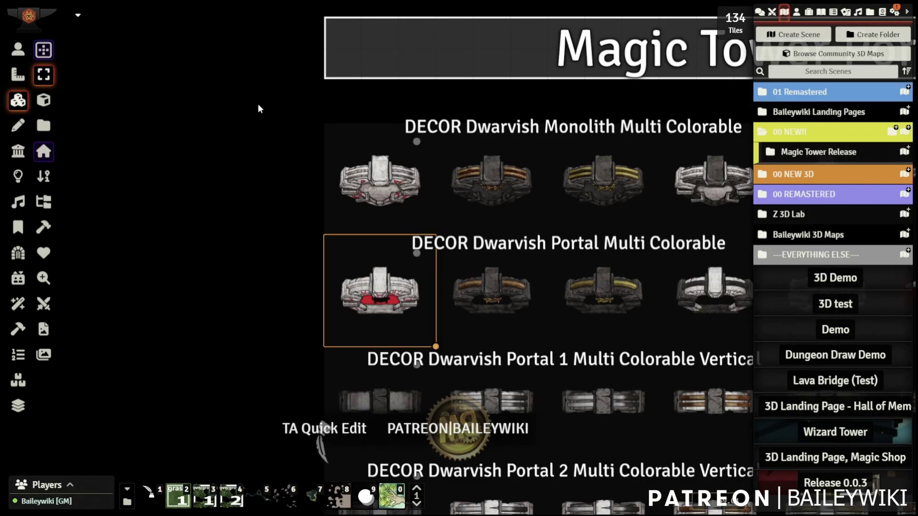
{"action": "left_click", "coordinate": [18, 49]}
{"action": "right_click_drag", "start_coordinate": [573, 293], "coordinate": [429, 116]}
{"action": "scroll", "coordinate": [316, 119], "scroll_direction": "up", "scroll_amount": 6}
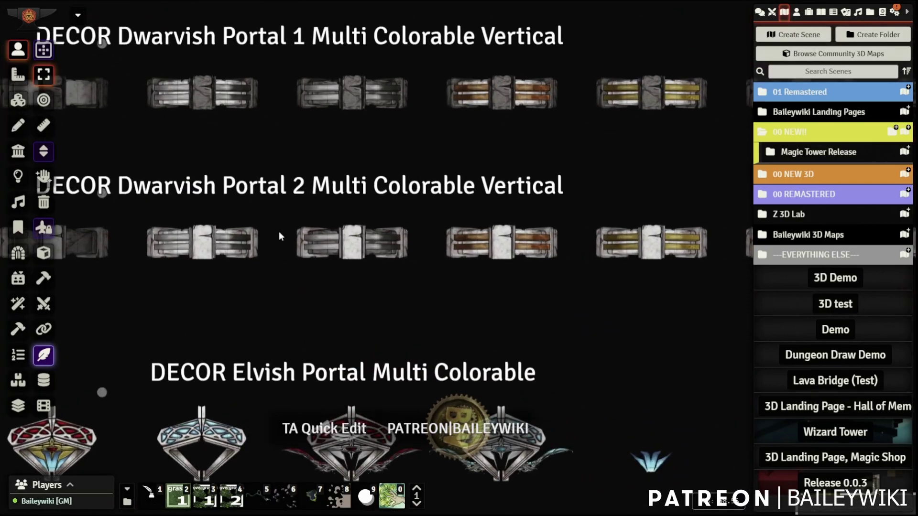
{"action": "right_click_drag", "start_coordinate": [481, 192], "coordinate": [695, 188]}
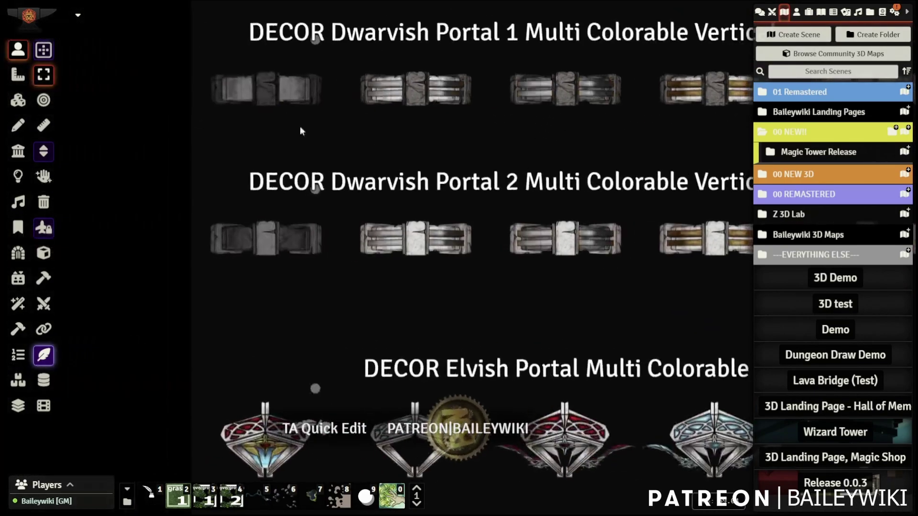
Activate the foreground tile layer and open the image options of the first vertical Dwarvish Portal 2 tile.
{"action": "left_click", "coordinate": [17, 101]}
{"action": "left_click", "coordinate": [42, 150]}
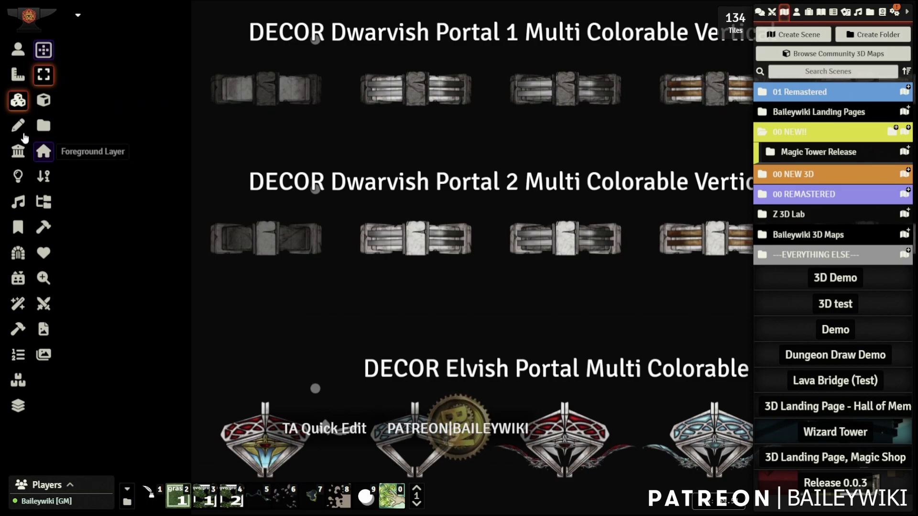
{"action": "left_click", "coordinate": [278, 245]}
{"action": "right_click", "coordinate": [279, 246]}
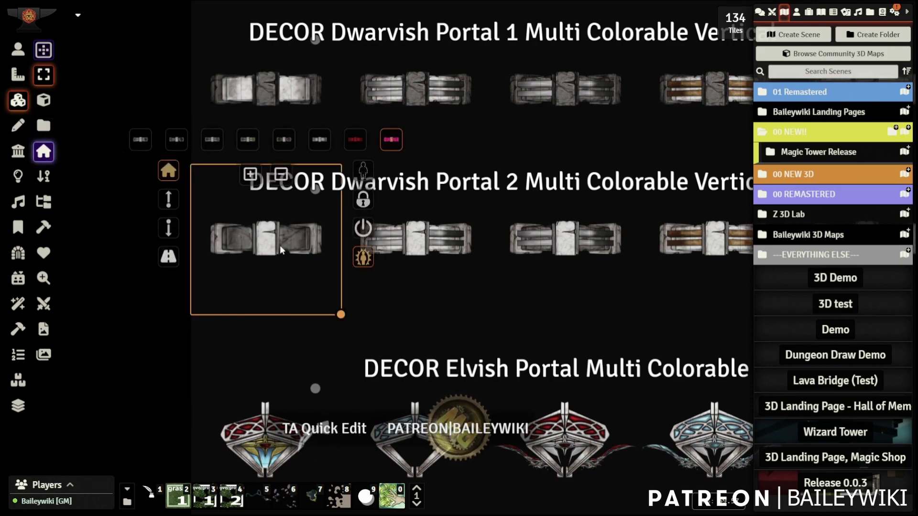
Cycle the first Dwarvish Portal 2 tile through its eight images, ending on the last one, and return to the token controls.
{"action": "left_click", "coordinate": [145, 146]}
{"action": "left_click", "coordinate": [184, 145]}
{"action": "left_click", "coordinate": [215, 144]}
{"action": "left_click", "coordinate": [248, 144]}
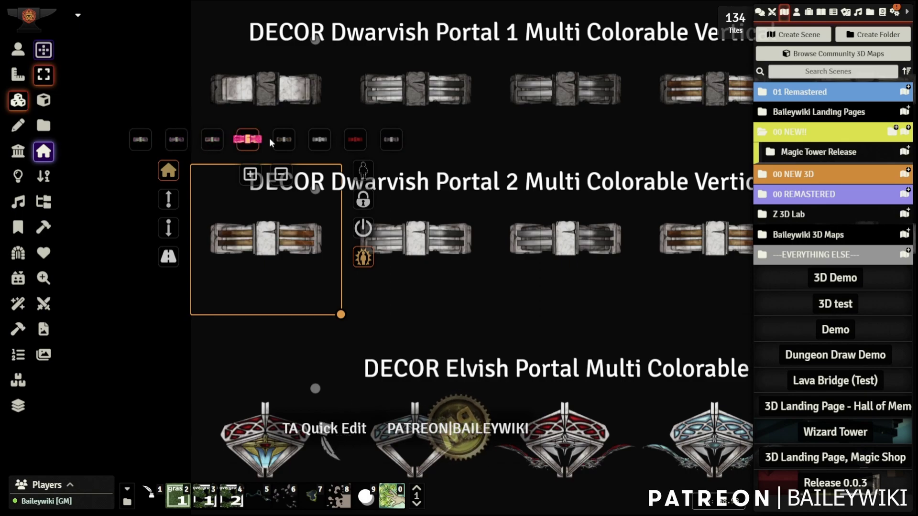
{"action": "left_click", "coordinate": [285, 141]}
{"action": "left_click", "coordinate": [320, 141]}
{"action": "left_click", "coordinate": [361, 141]}
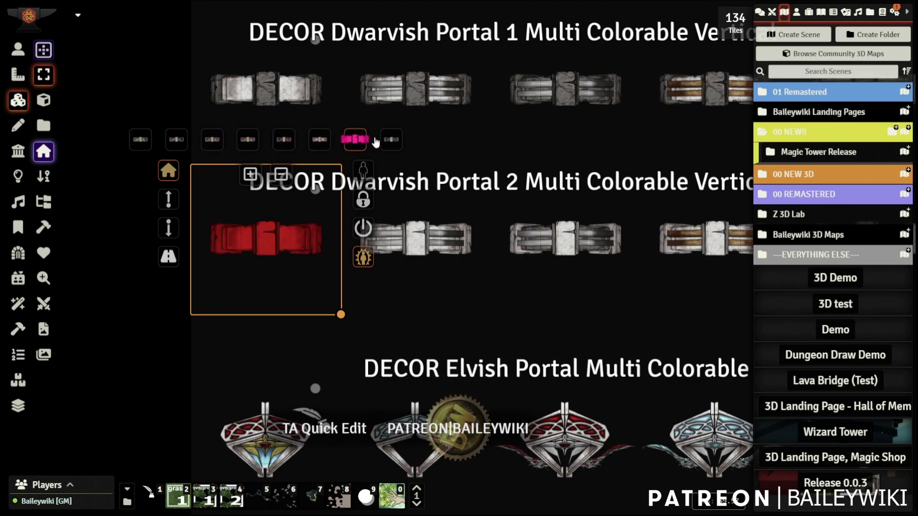
{"action": "left_click", "coordinate": [389, 141]}
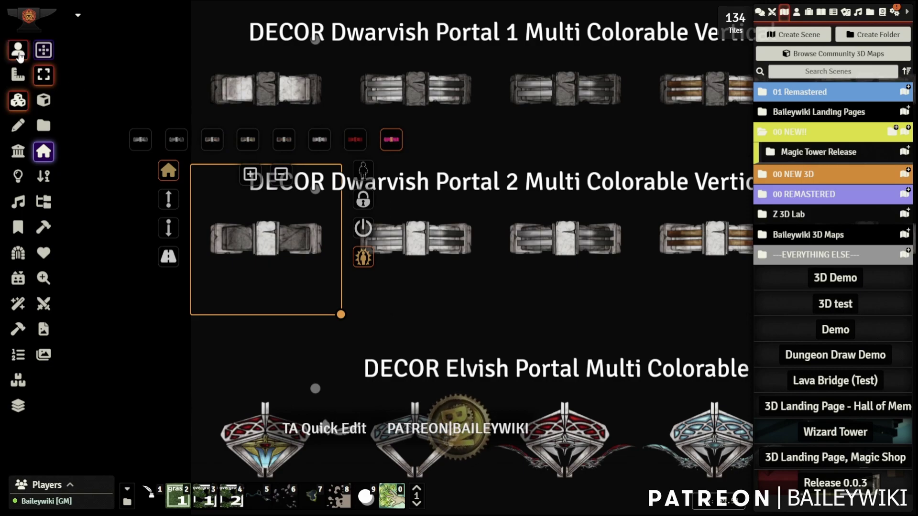
{"action": "left_click", "coordinate": [19, 50]}
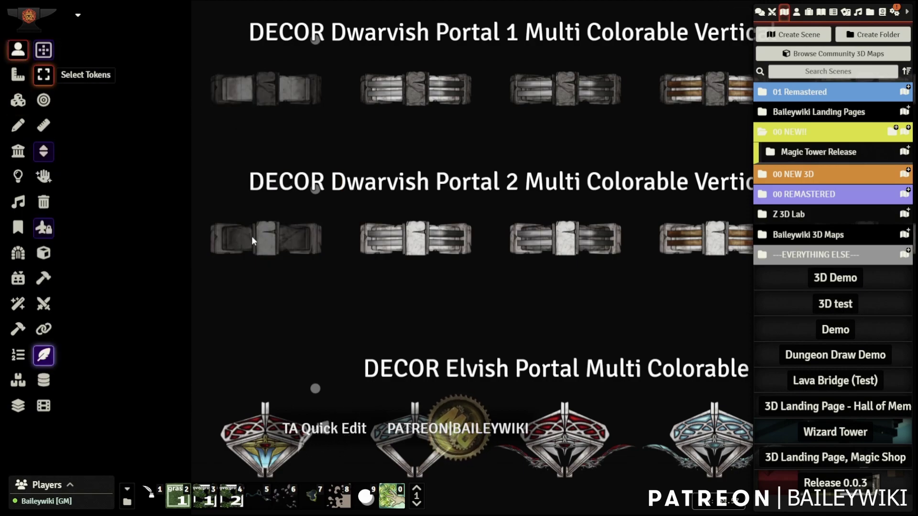
Activate the tile controls and move the blue magic overlay onto the fourth Elvish Portal.
{"action": "right_click_drag", "start_coordinate": [381, 292], "coordinate": [329, 245]}
{"action": "scroll", "coordinate": [329, 245], "scroll_direction": "down", "scroll_amount": 9}
{"action": "right_click_drag", "start_coordinate": [460, 294], "coordinate": [440, 194]}
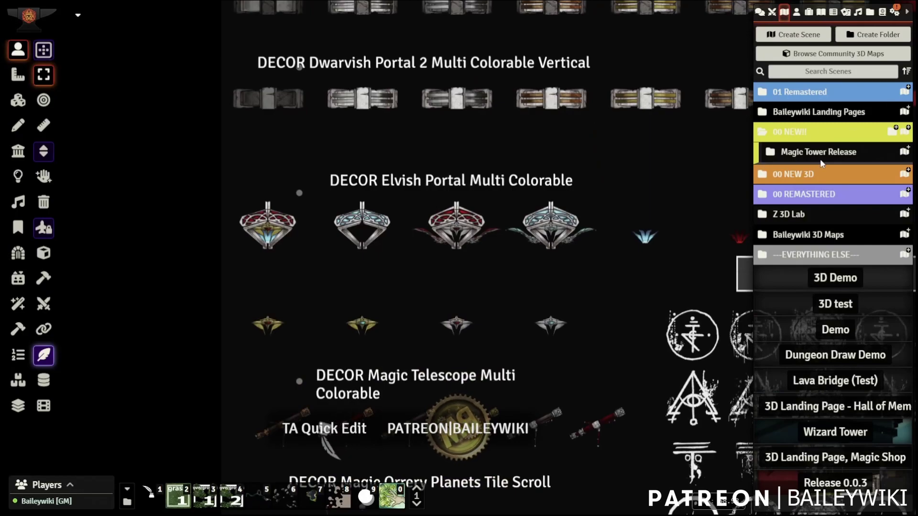
{"action": "scroll", "coordinate": [477, 245], "scroll_direction": "up", "scroll_amount": 2}
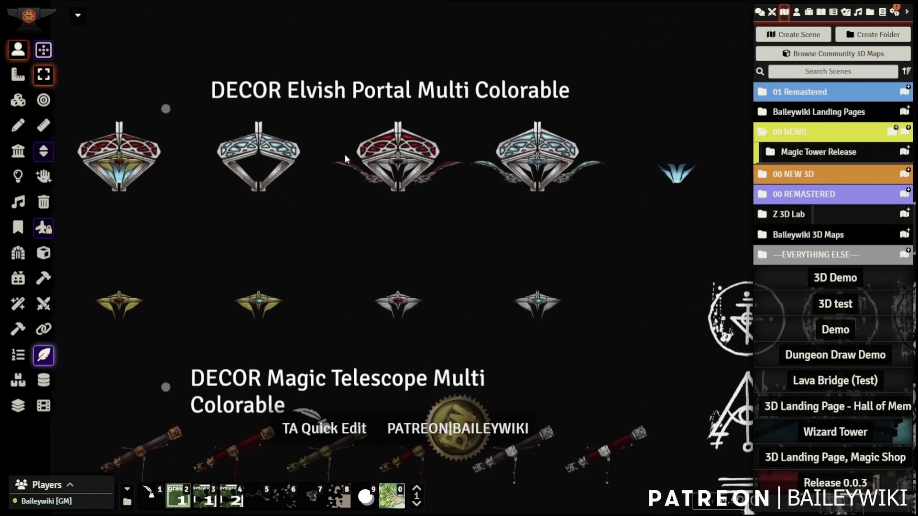
{"action": "scroll", "coordinate": [291, 230], "scroll_direction": "up", "scroll_amount": 3}
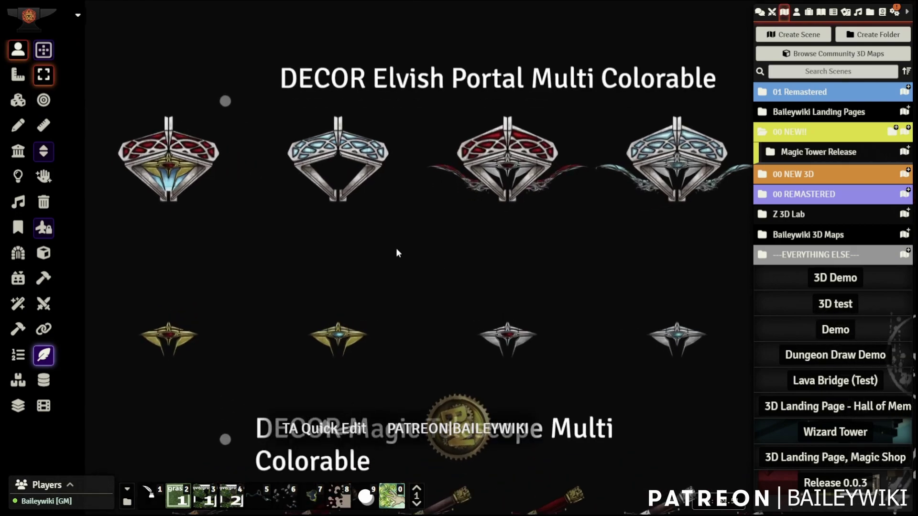
{"action": "right_click_drag", "start_coordinate": [396, 249], "coordinate": [285, 224]}
{"action": "left_click", "coordinate": [17, 100]}
{"action": "left_click", "coordinate": [217, 307]}
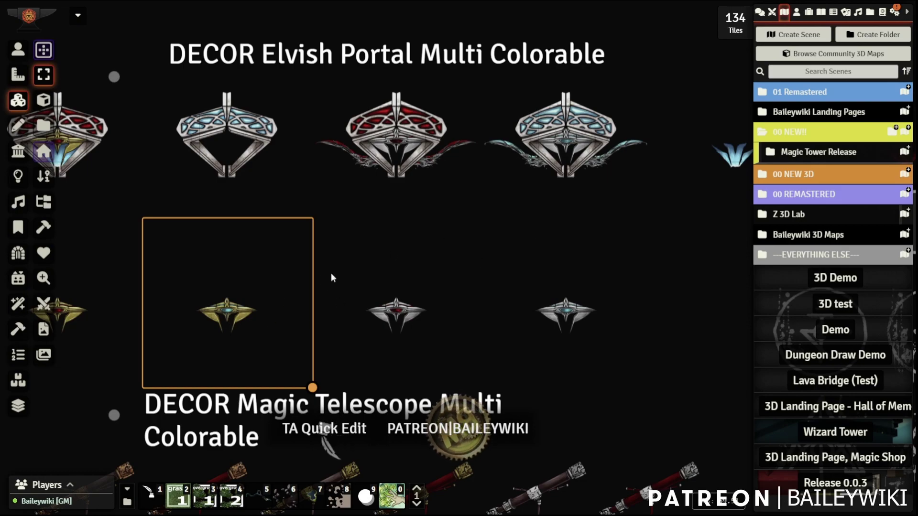
{"action": "left_click", "coordinate": [727, 164]}
{"action": "scroll", "coordinate": [459, 287], "scroll_direction": "down", "scroll_amount": 3}
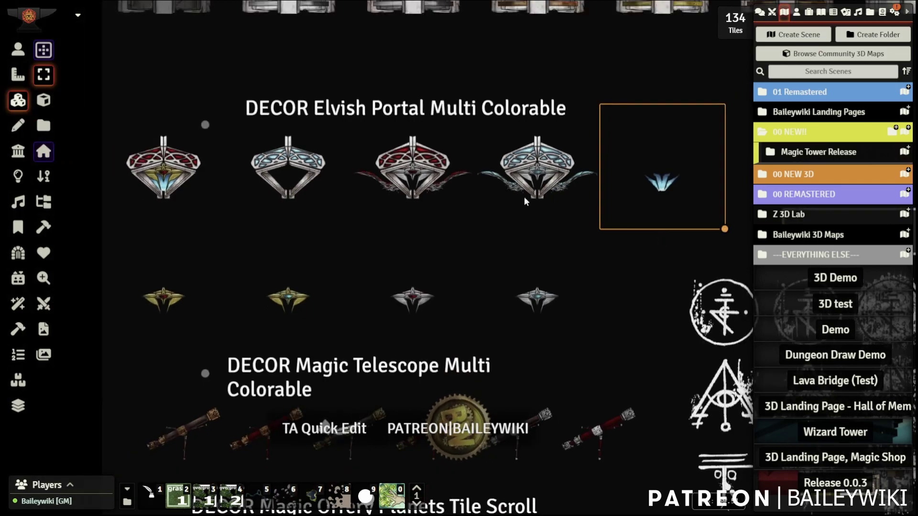
{"action": "left_click_drag", "start_coordinate": [661, 185], "coordinate": [556, 221]}
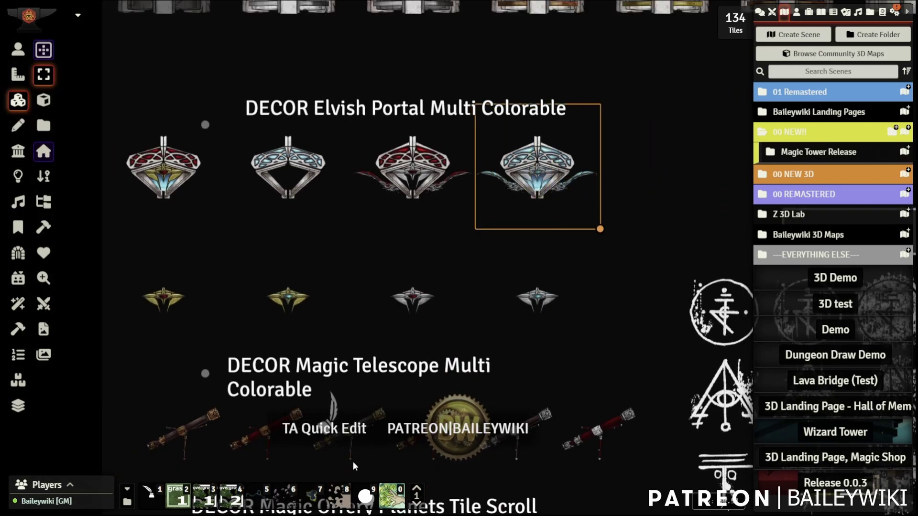
Show macro page 3 and apply the TMFX Fire Tile 2 - Fire No Transparency macro to the blue overlay.
{"action": "left_click", "coordinate": [417, 506]}
{"action": "left_click", "coordinate": [417, 506]}
{"action": "left_click", "coordinate": [417, 506]}
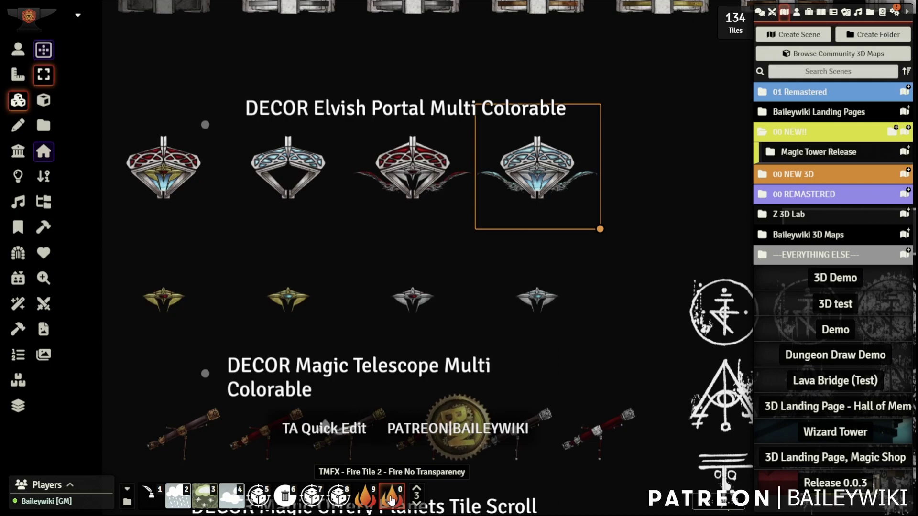
{"action": "scroll", "coordinate": [475, 230], "scroll_direction": "up", "scroll_amount": 5}
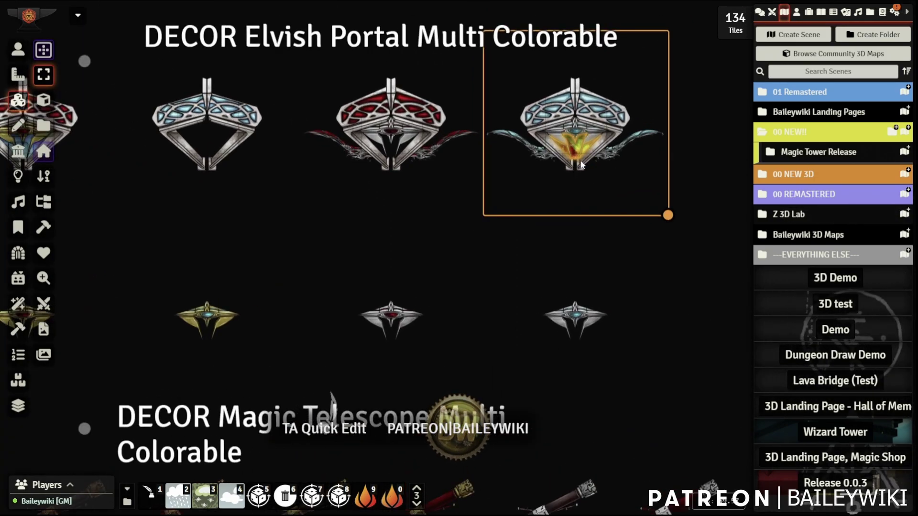
Delete the TokenMagic filters from the overlay and move it off the fourth Elvish Portal into the space beside it.
{"action": "left_click", "coordinate": [286, 498]}
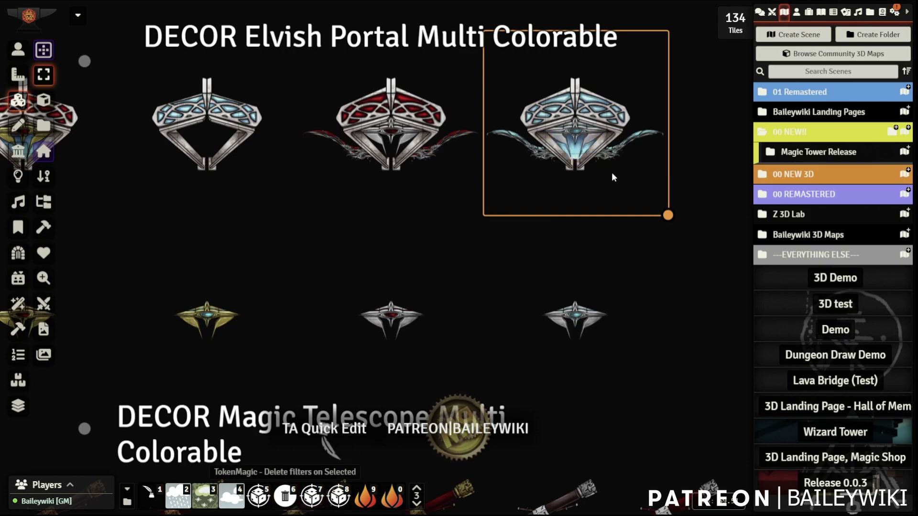
{"action": "left_click_drag", "start_coordinate": [572, 147], "coordinate": [695, 147]}
{"action": "scroll", "coordinate": [243, 227], "scroll_direction": "down", "scroll_amount": 3}
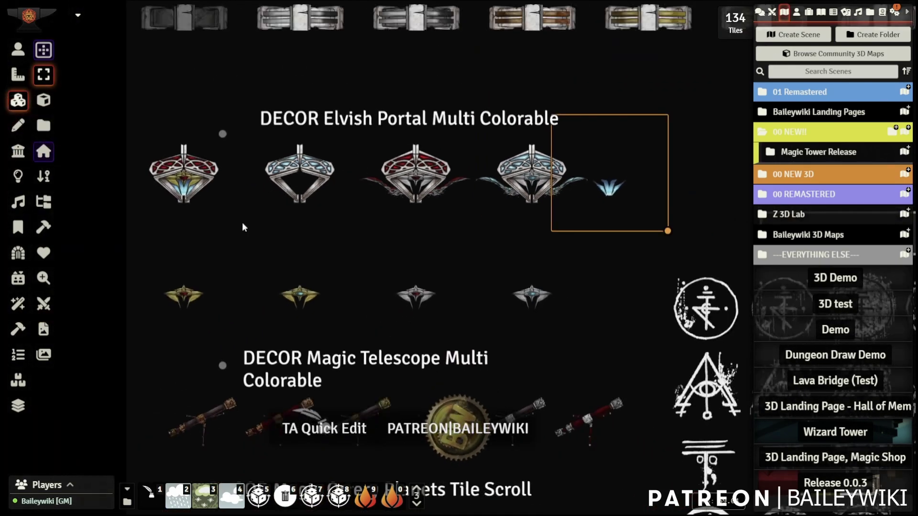
Take the gold ornament and the blue magic overlay off the first Elvish Portal and place both beside its frame.
{"action": "left_click", "coordinate": [186, 193]}
{"action": "left_click_drag", "start_coordinate": [180, 191], "coordinate": [84, 229]}
{"action": "left_click", "coordinate": [181, 190]}
{"action": "left_click_drag", "start_coordinate": [181, 190], "coordinate": [104, 131]}
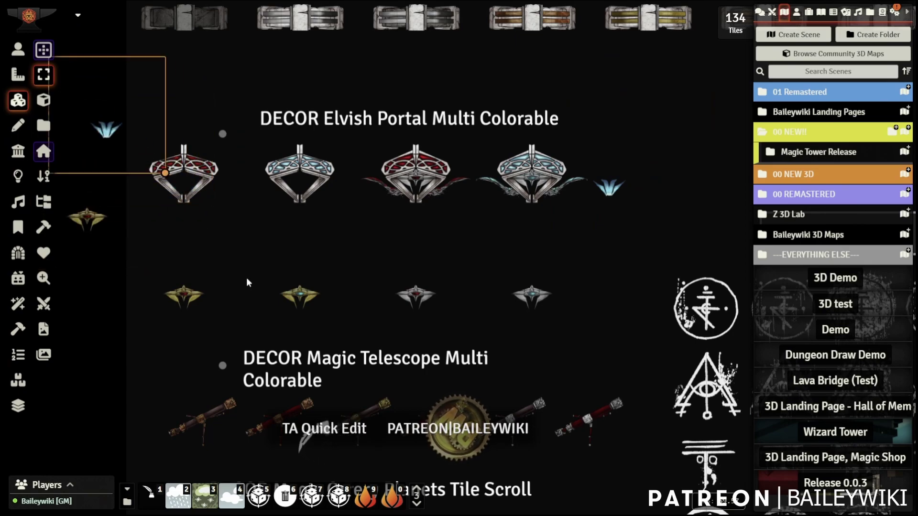
Select the first Elvish Portal's bare frame and cycle it through its image options.
{"action": "left_click", "coordinate": [174, 165]}
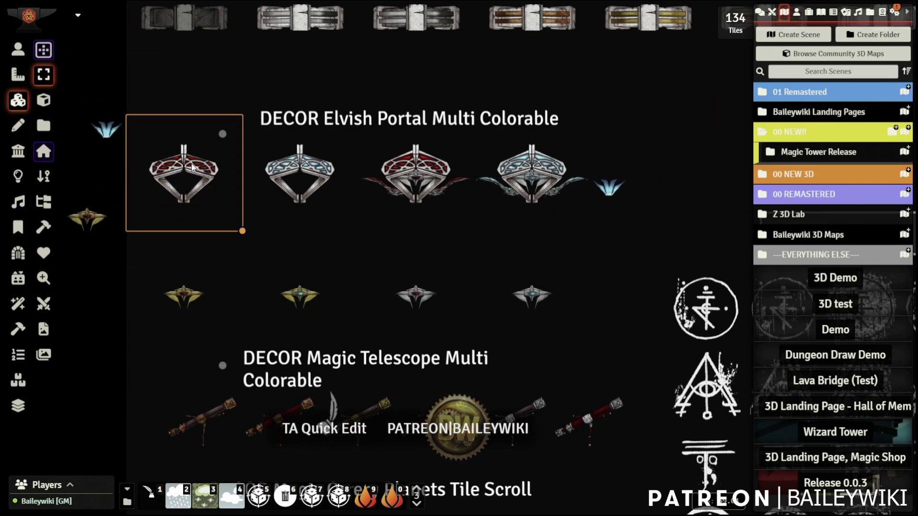
{"action": "right_click", "coordinate": [193, 167]}
{"action": "left_click", "coordinate": [145, 97]}
{"action": "left_click", "coordinate": [201, 98]}
{"action": "left_click", "coordinate": [233, 96]}
Move the blue overlay and the gold ornament back onto the first Elvish Portal and return to the token controls.
{"action": "left_click_drag", "start_coordinate": [106, 131], "coordinate": [182, 186]}
{"action": "left_click_drag", "start_coordinate": [91, 216], "coordinate": [188, 177]}
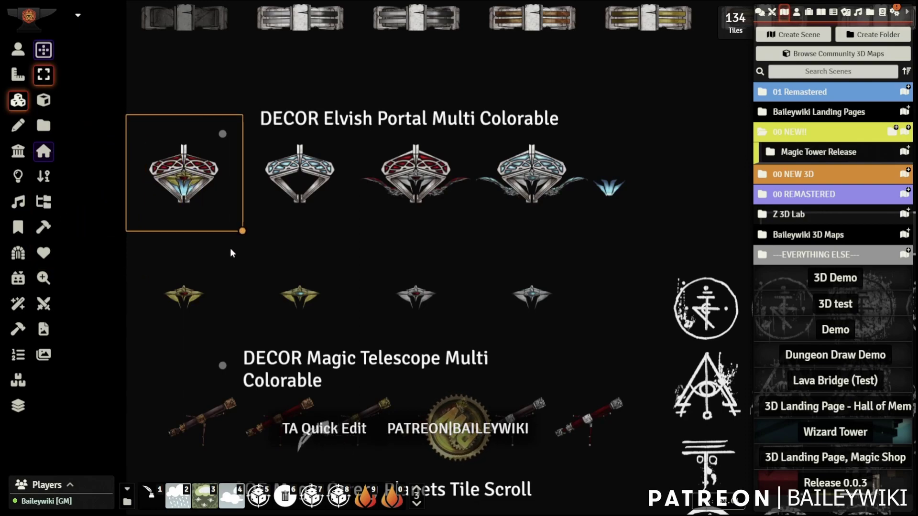
{"action": "scroll", "coordinate": [193, 321], "scroll_direction": "up", "scroll_amount": 3}
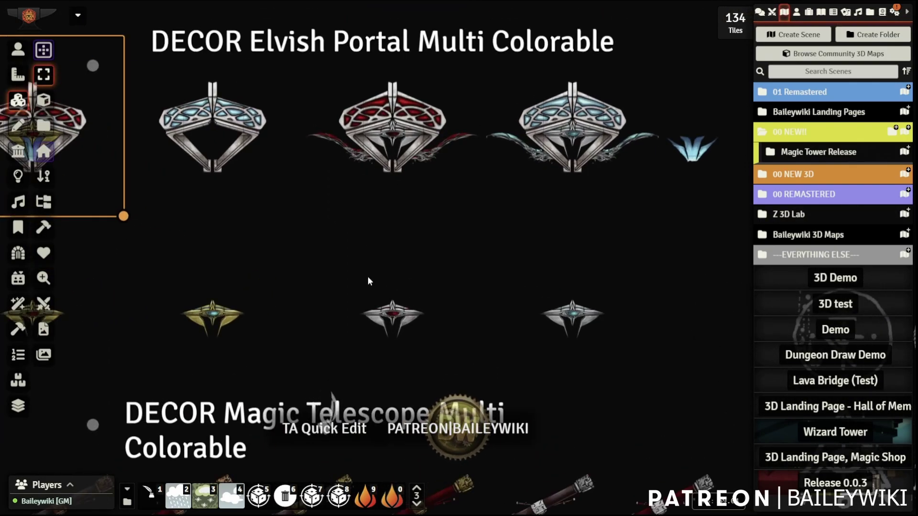
{"action": "scroll", "coordinate": [268, 273], "scroll_direction": "down", "scroll_amount": 4}
{"action": "left_click", "coordinate": [21, 52]}
Show the image options of the first Magic Telescope tile, then go back to the token controls.
{"action": "right_click_drag", "start_coordinate": [412, 376], "coordinate": [431, 241]}
{"action": "scroll", "coordinate": [372, 251], "scroll_direction": "up", "scroll_amount": 9}
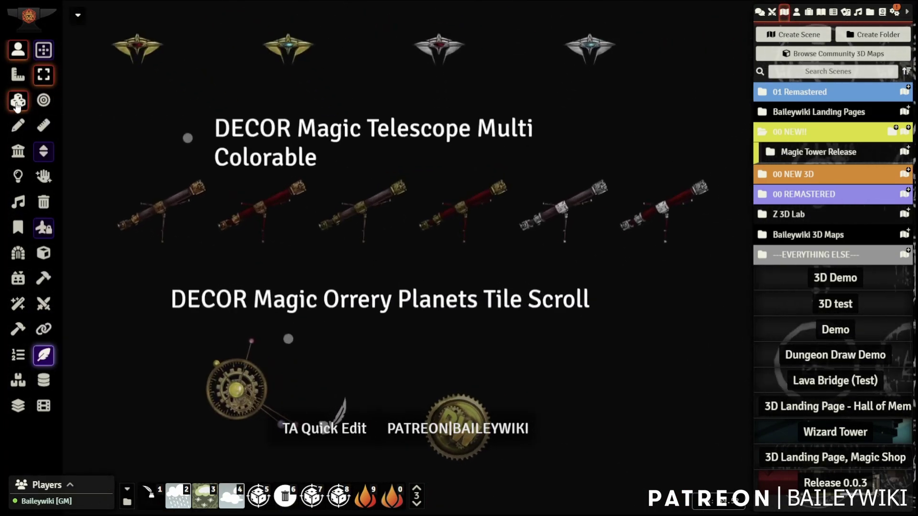
{"action": "left_click", "coordinate": [18, 102]}
{"action": "left_click", "coordinate": [160, 206]}
{"action": "right_click", "coordinate": [160, 207]}
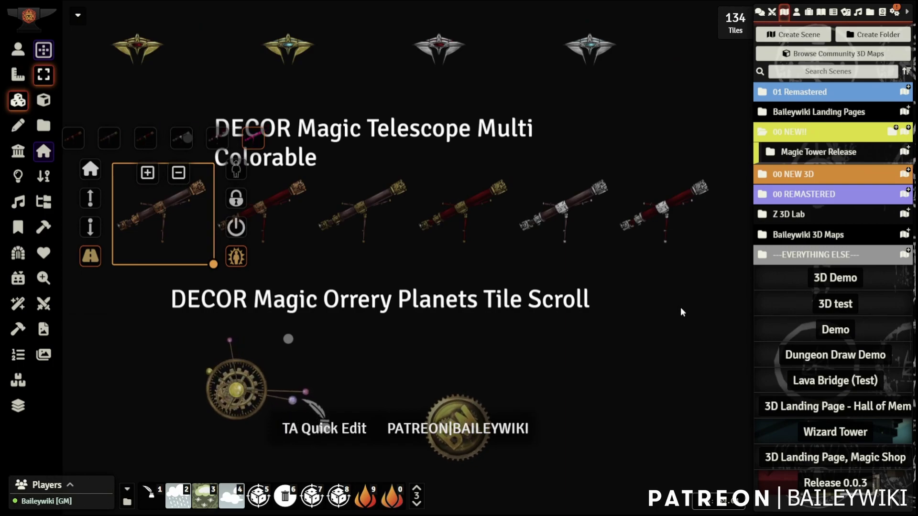
{"action": "left_click", "coordinate": [18, 49]}
Select the Magic Orrery's token and run the first hotbar macro to turn off TA Quick Edit mode.
{"action": "right_click_drag", "start_coordinate": [459, 183], "coordinate": [528, 210]}
{"action": "scroll", "coordinate": [460, 184], "scroll_direction": "up", "scroll_amount": 8}
{"action": "left_click", "coordinate": [423, 215]}
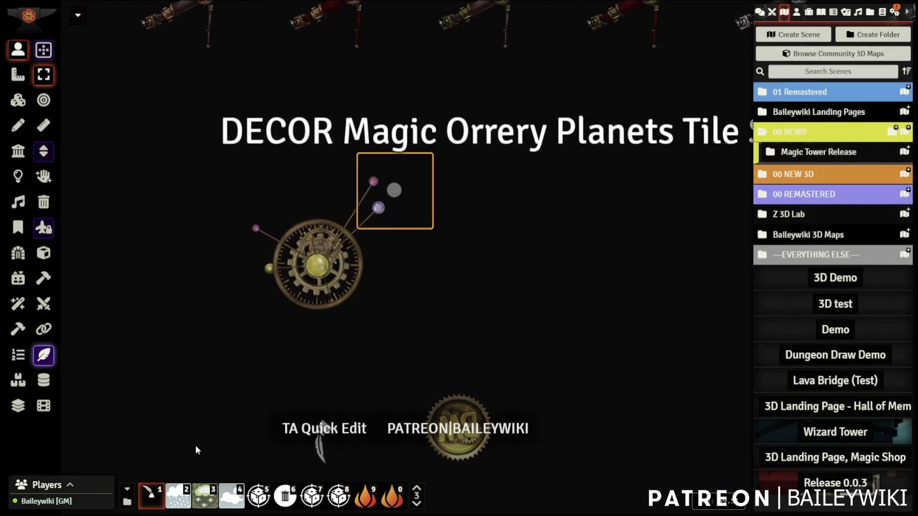
{"action": "left_click", "coordinate": [154, 492]}
{"action": "scroll", "coordinate": [430, 292], "scroll_direction": "up", "scroll_amount": 5}
{"action": "scroll", "coordinate": [469, 250], "scroll_direction": "up", "scroll_amount": 2}
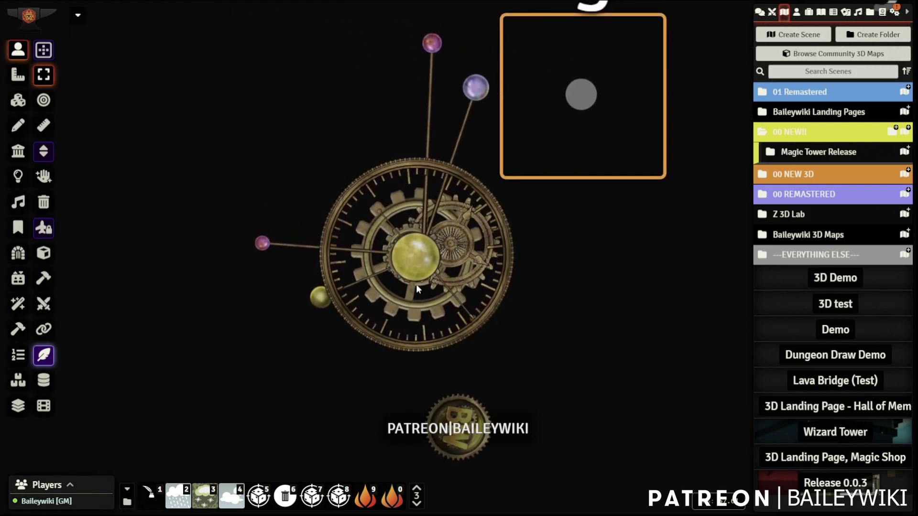
{"action": "left_click", "coordinate": [18, 100]}
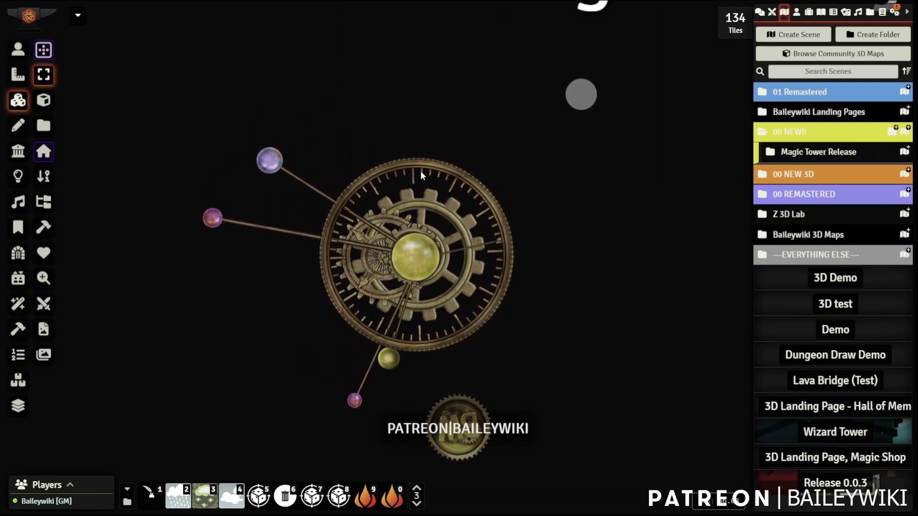
{"action": "scroll", "coordinate": [587, 197], "scroll_direction": "down", "scroll_amount": 12}
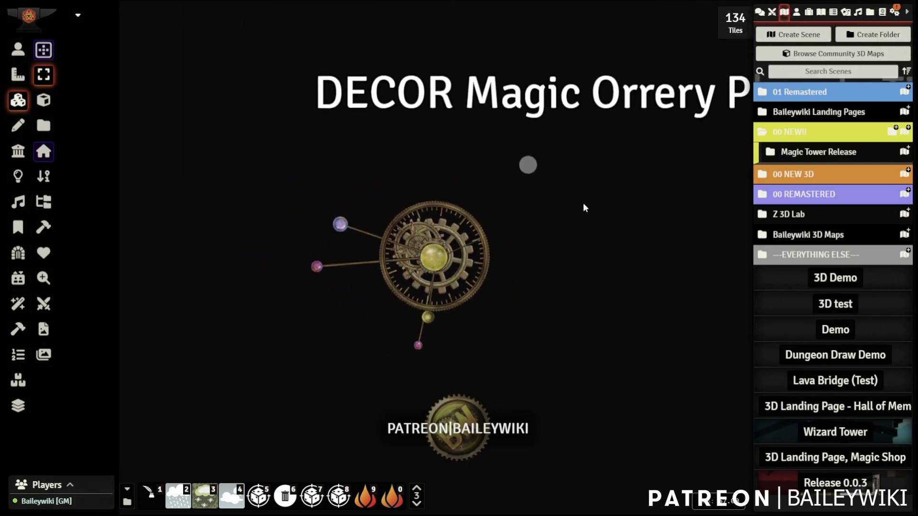
{"action": "right_click_drag", "start_coordinate": [580, 218], "coordinate": [479, 192]}
Set the Magic Orrery token's dimensions to a width of 3 and a height of 3 grid spaces.
{"action": "left_click", "coordinate": [17, 52]}
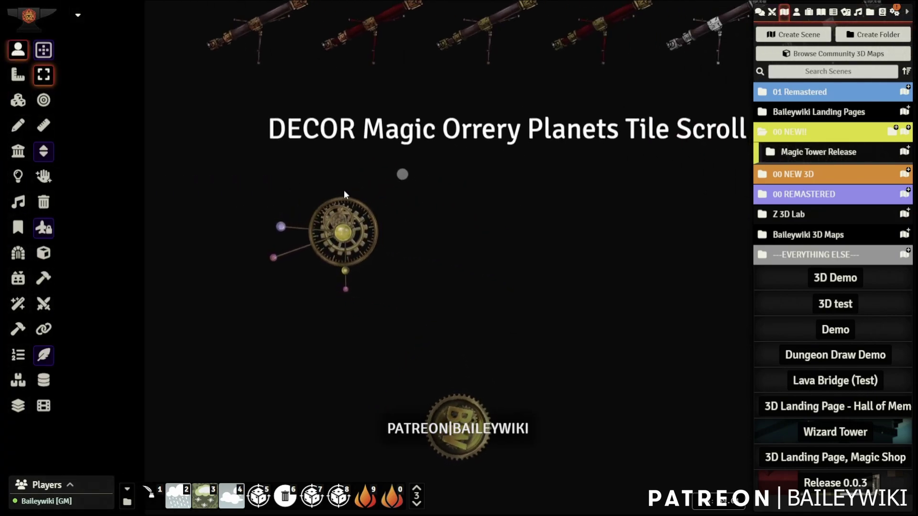
{"action": "right_click", "coordinate": [401, 176]}
{"action": "double_click", "coordinate": [395, 175]}
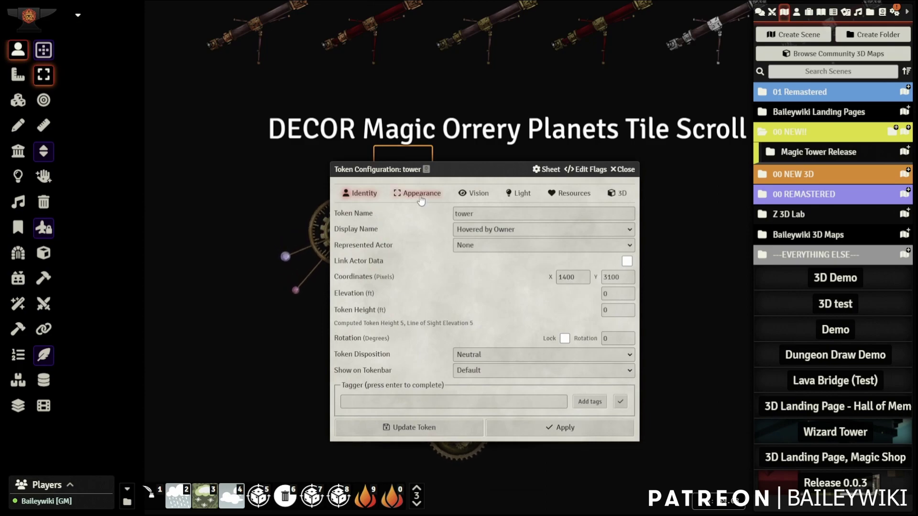
{"action": "left_click", "coordinate": [421, 194]}
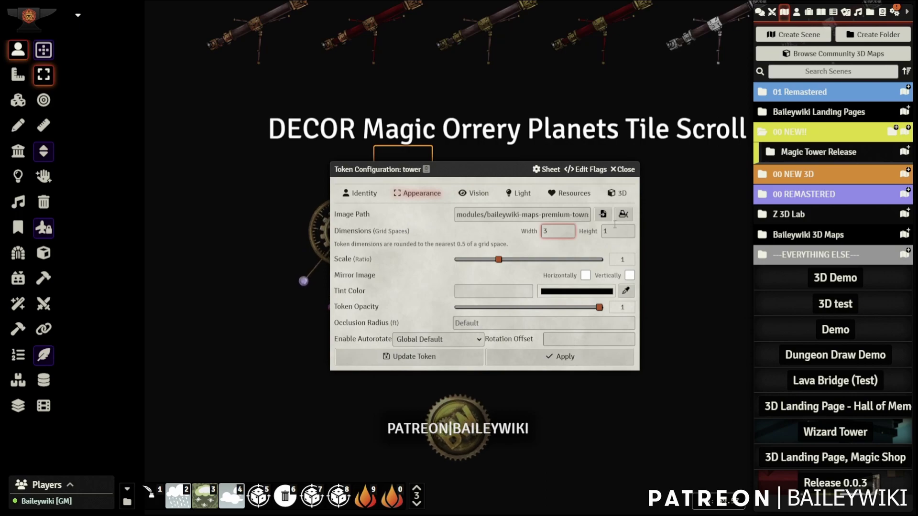
{"action": "type", "text": "3"}
{"action": "key", "text": "Tab"}
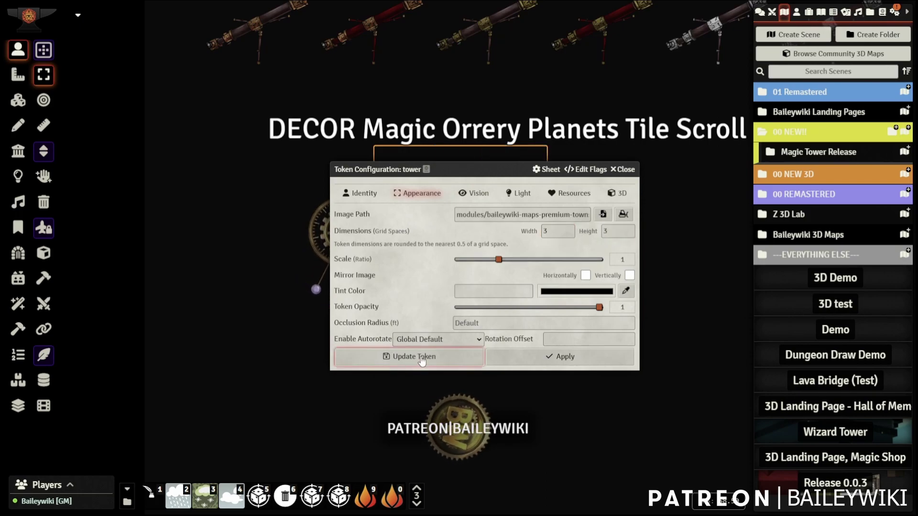
{"action": "left_click", "coordinate": [387, 356]}
Set the Magic Orrery token's width and height back to 1 grid space each and update the token.
{"action": "scroll", "coordinate": [573, 342], "scroll_direction": "down", "scroll_amount": 3}
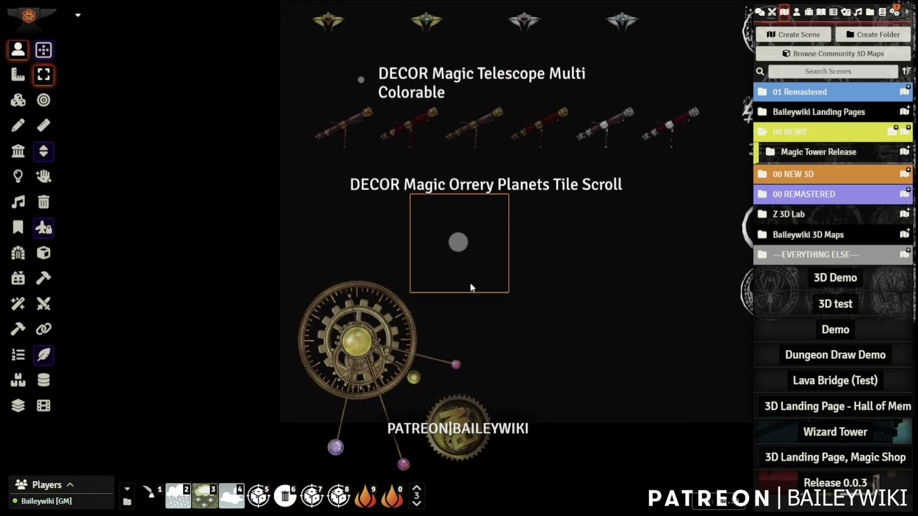
{"action": "scroll", "coordinate": [467, 282], "scroll_direction": "up", "scroll_amount": 5}
{"action": "right_click", "coordinate": [454, 242]}
{"action": "right_click", "coordinate": [454, 242]}
{"action": "double_click", "coordinate": [545, 230]}
{"action": "type", "text": "1"}
{"action": "key", "text": "Tab"}
{"action": "type", "text": "1"}
{"action": "scroll", "coordinate": [423, 341], "scroll_direction": "down", "scroll_amount": 1}
{"action": "left_click", "coordinate": [421, 343]}
Look over the Orcish Monolith, the Orcish Plot Hook Branch Ring Circle and the Plot Hook Magic Ball prefabs.
{"action": "right_click_drag", "start_coordinate": [604, 237], "coordinate": [301, 276]}
{"action": "scroll", "coordinate": [305, 266], "scroll_direction": "up", "scroll_amount": 9}
{"action": "right_click_drag", "start_coordinate": [283, 175], "coordinate": [441, 202]}
{"action": "scroll", "coordinate": [449, 198], "scroll_direction": "up", "scroll_amount": 2}
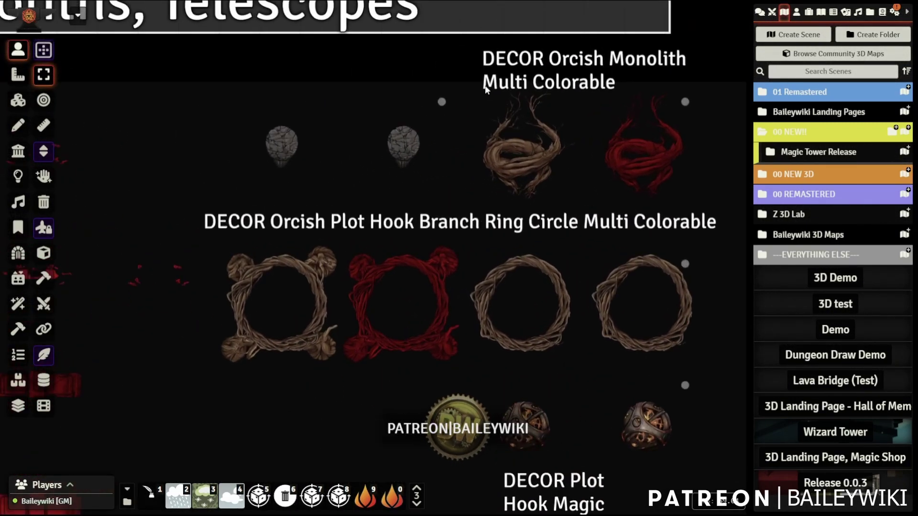
{"action": "right_click_drag", "start_coordinate": [383, 189], "coordinate": [437, 164]}
{"action": "right_click_drag", "start_coordinate": [529, 203], "coordinate": [467, 171]}
{"action": "right_click_drag", "start_coordinate": [426, 329], "coordinate": [337, 170]}
{"action": "scroll", "coordinate": [496, 192], "scroll_direction": "up", "scroll_amount": 5}
{"action": "right_click_drag", "start_coordinate": [655, 294], "coordinate": [599, 280]}
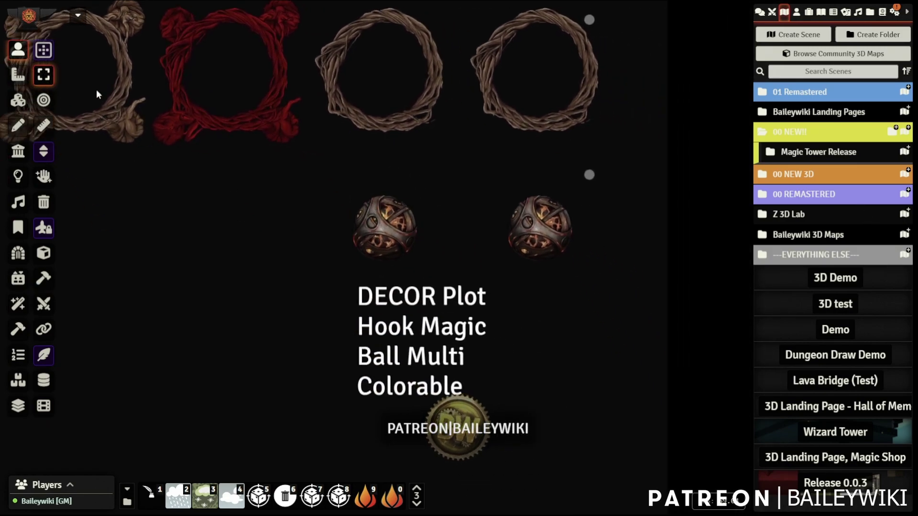
Swap the second Plot Hook Magic Ball tile to its red image and return to the token controls.
{"action": "left_click", "coordinate": [19, 100]}
{"action": "right_click", "coordinate": [530, 224]}
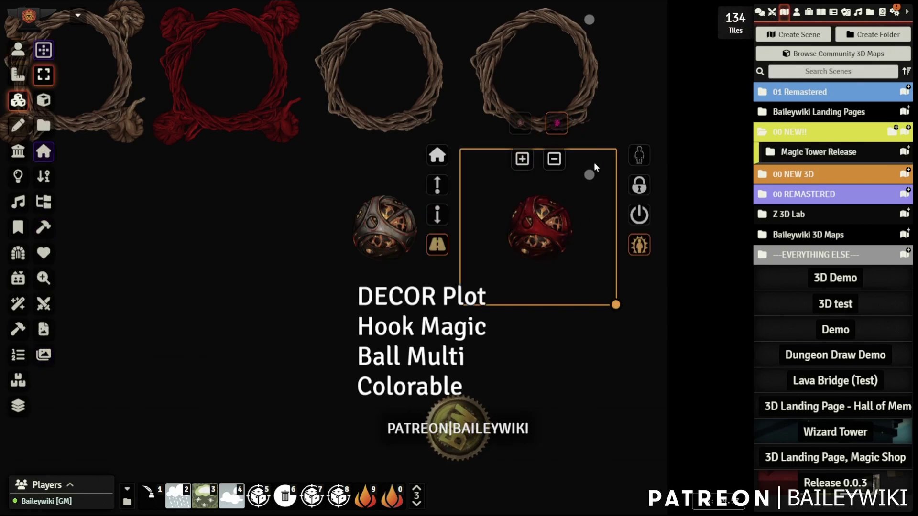
{"action": "left_click", "coordinate": [21, 48]}
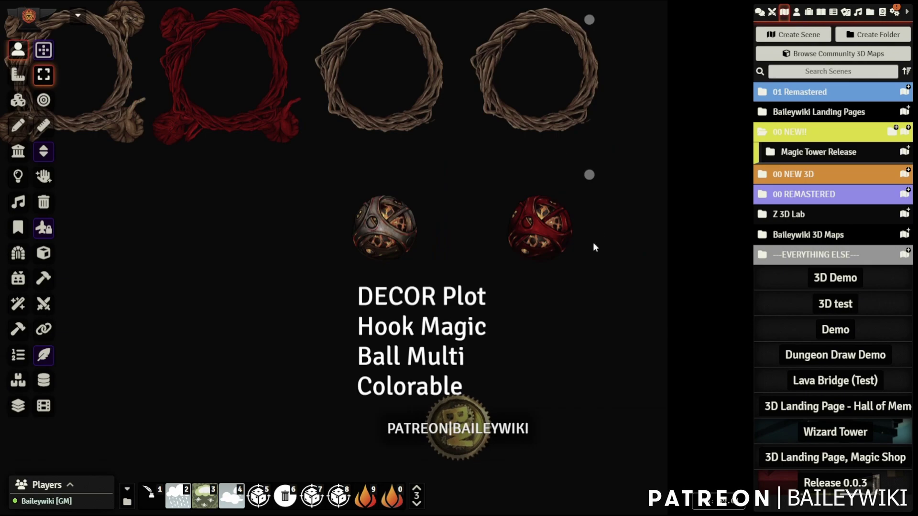
Finish viewing the plot hook prefabs and switch to the Magic Tower Rooms, Stairs, and Portals release scene.
{"action": "right_click_drag", "start_coordinate": [578, 345], "coordinate": [558, 179]}
{"action": "scroll", "coordinate": [529, 254], "scroll_direction": "down", "scroll_amount": 5}
{"action": "right_click_drag", "start_coordinate": [345, 162], "coordinate": [438, 323]}
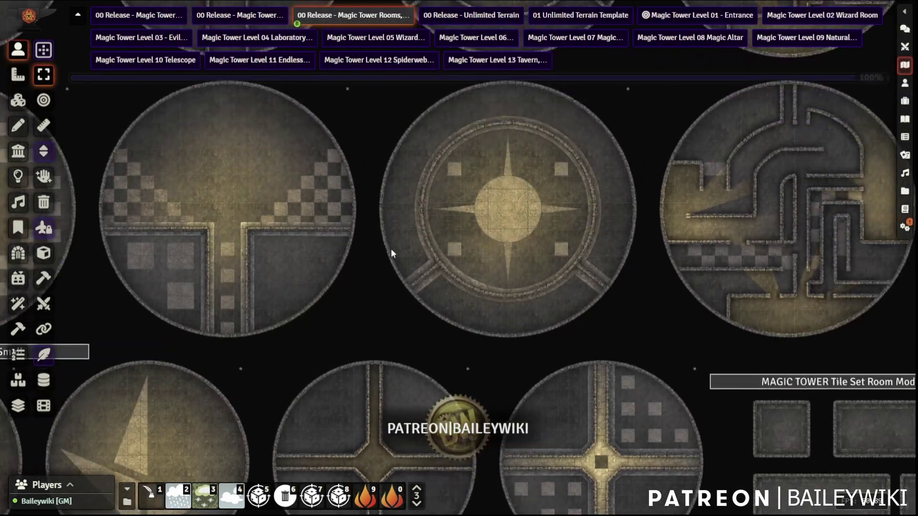
{"action": "scroll", "coordinate": [388, 220], "scroll_direction": "down", "scroll_amount": 9}
{"action": "right_click_drag", "start_coordinate": [274, 163], "coordinate": [375, 195]}
{"action": "scroll", "coordinate": [376, 195], "scroll_direction": "down", "scroll_amount": 5}
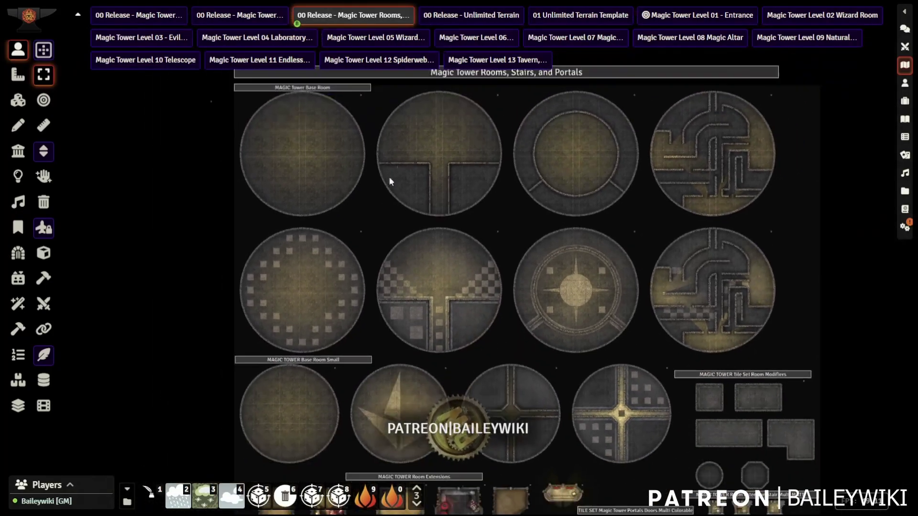
Look over the large Magic Tower Base Room prefabs, comparing their plain floors with the patterned versions.
{"action": "right_click_drag", "start_coordinate": [400, 158], "coordinate": [401, 194]}
{"action": "right_click_drag", "start_coordinate": [414, 260], "coordinate": [406, 176]}
{"action": "right_click_drag", "start_coordinate": [399, 214], "coordinate": [409, 151]}
{"action": "scroll", "coordinate": [421, 158], "scroll_direction": "up", "scroll_amount": 9}
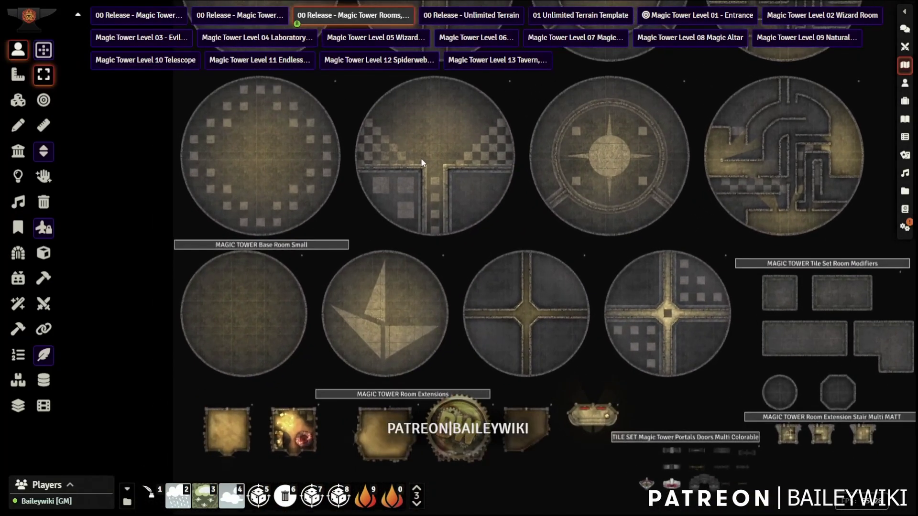
{"action": "right_click_drag", "start_coordinate": [397, 118], "coordinate": [433, 239]}
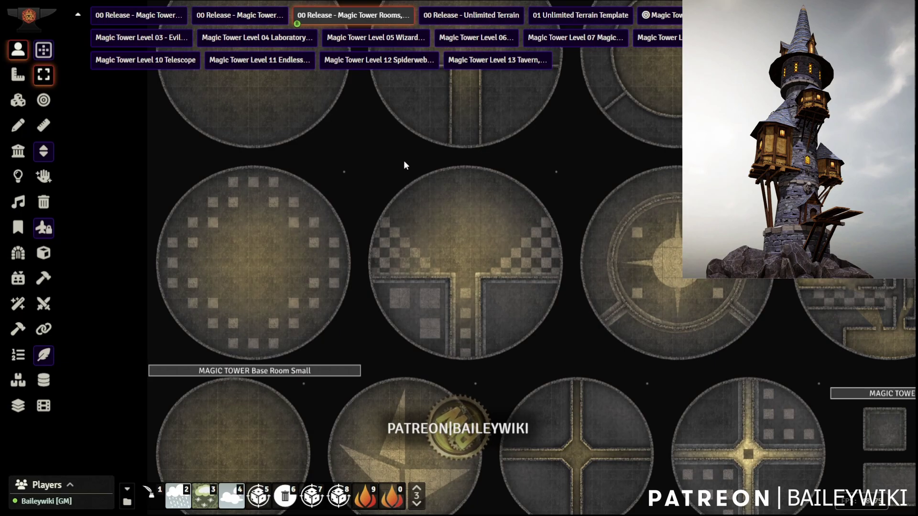
{"action": "right_click_drag", "start_coordinate": [421, 151], "coordinate": [407, 246]}
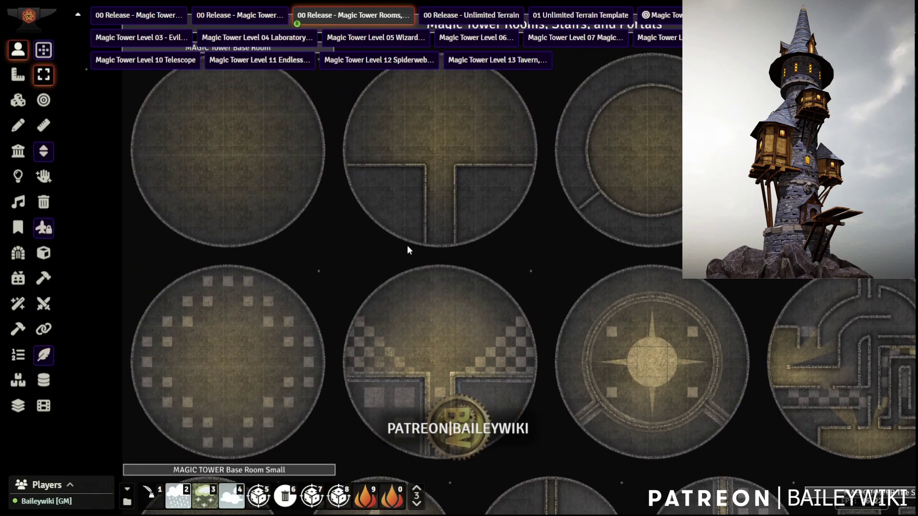
{"action": "right_click_drag", "start_coordinate": [570, 328], "coordinate": [686, 341]}
{"action": "right_click_drag", "start_coordinate": [454, 203], "coordinate": [444, 157]}
{"action": "scroll", "coordinate": [429, 246], "scroll_direction": "down", "scroll_amount": 3}
{"action": "scroll", "coordinate": [429, 245], "scroll_direction": "down", "scroll_amount": 5}
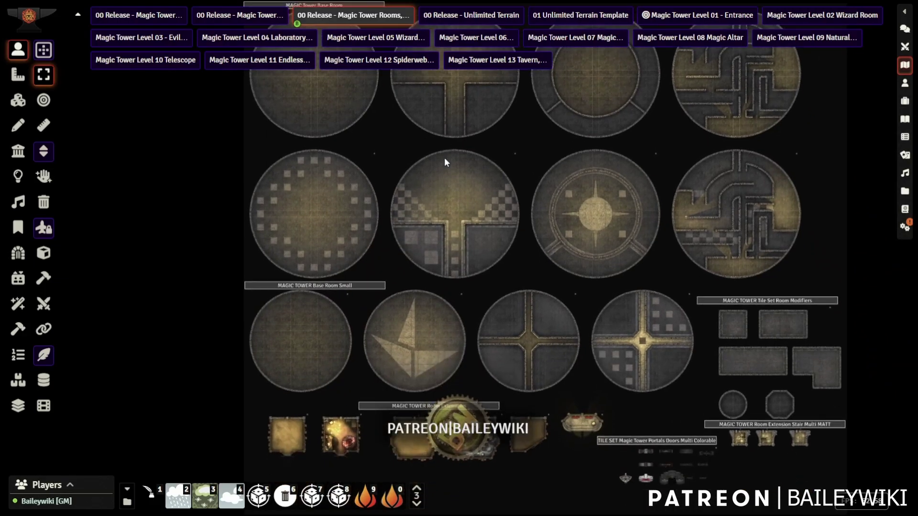
{"action": "scroll", "coordinate": [365, 178], "scroll_direction": "up", "scroll_amount": 10}
{"action": "right_click_drag", "start_coordinate": [333, 168], "coordinate": [406, 298]}
{"action": "right_click_drag", "start_coordinate": [538, 167], "coordinate": [337, 236]}
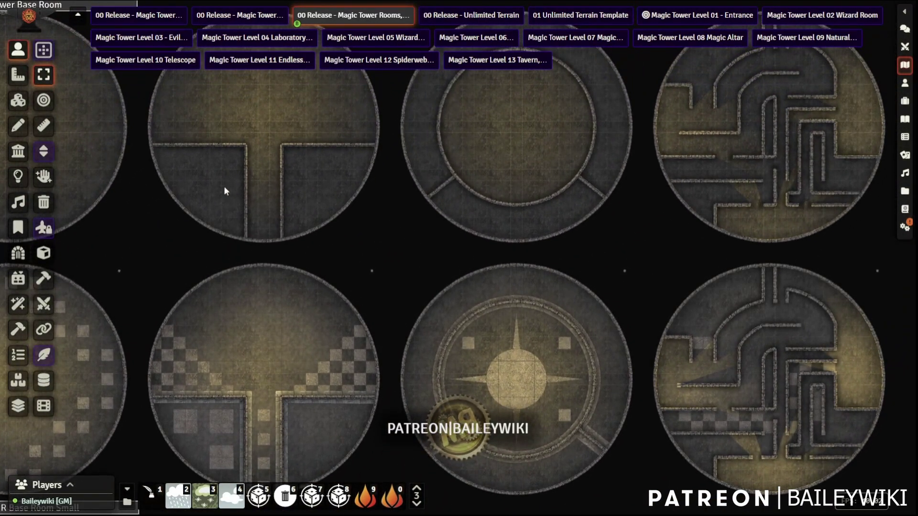
{"action": "right_click_drag", "start_coordinate": [190, 185], "coordinate": [339, 247]}
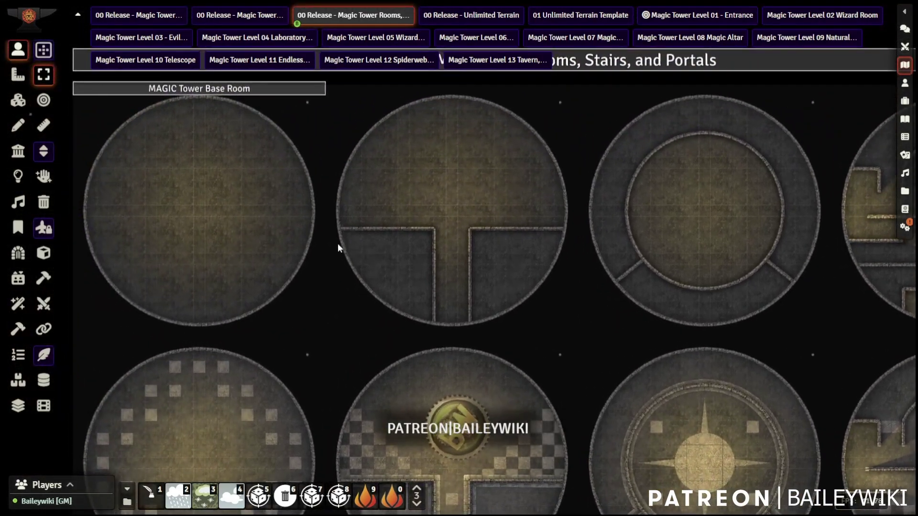
{"action": "right_click_drag", "start_coordinate": [345, 323], "coordinate": [553, 333]}
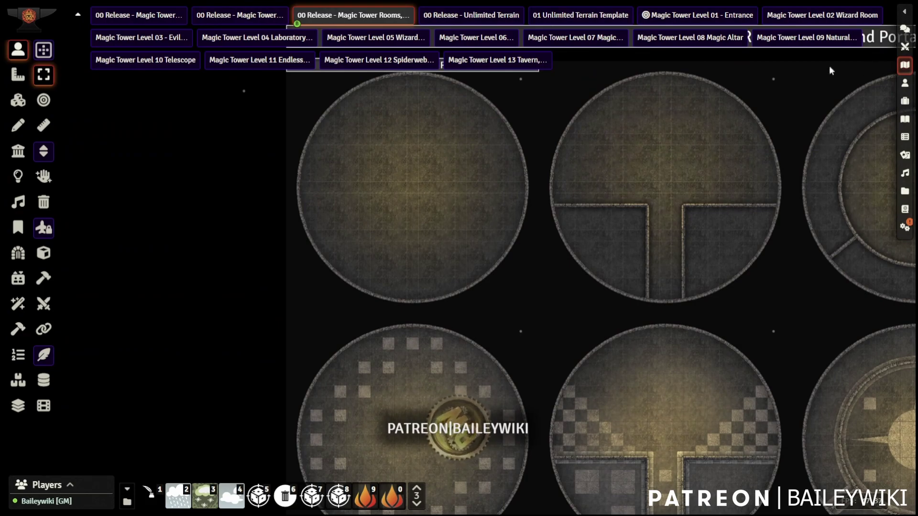
Show the actor directory and expand the Magic Tower Rooms folder inside Magic Tower Prefabs.
{"action": "left_click", "coordinate": [903, 14]}
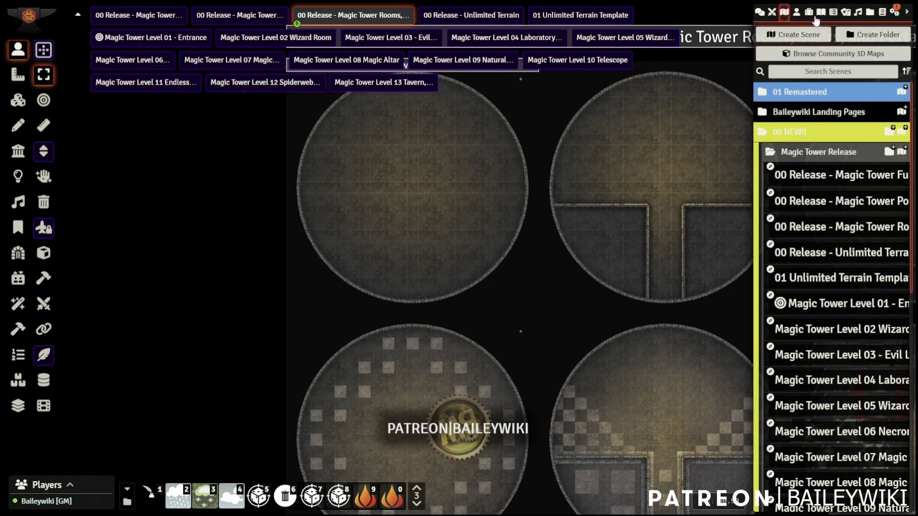
{"action": "left_click", "coordinate": [796, 12]}
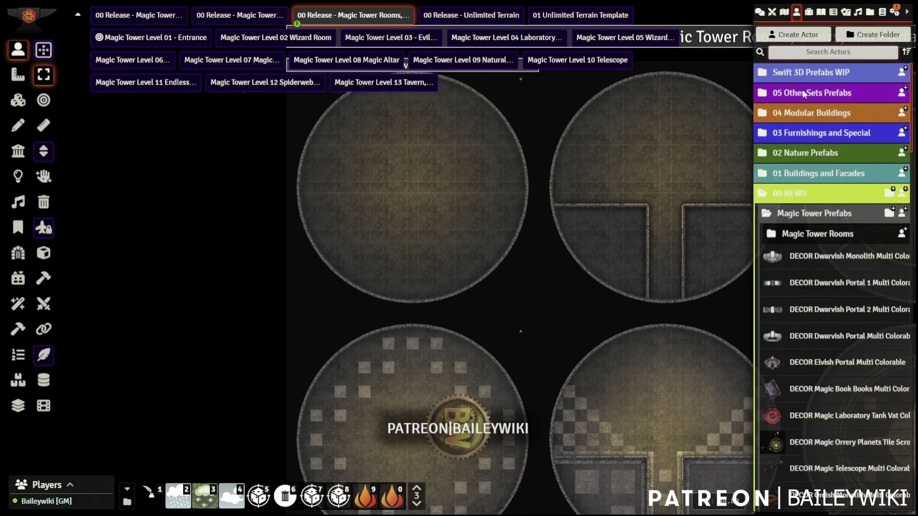
{"action": "left_click", "coordinate": [793, 196]}
{"action": "left_click", "coordinate": [791, 193]}
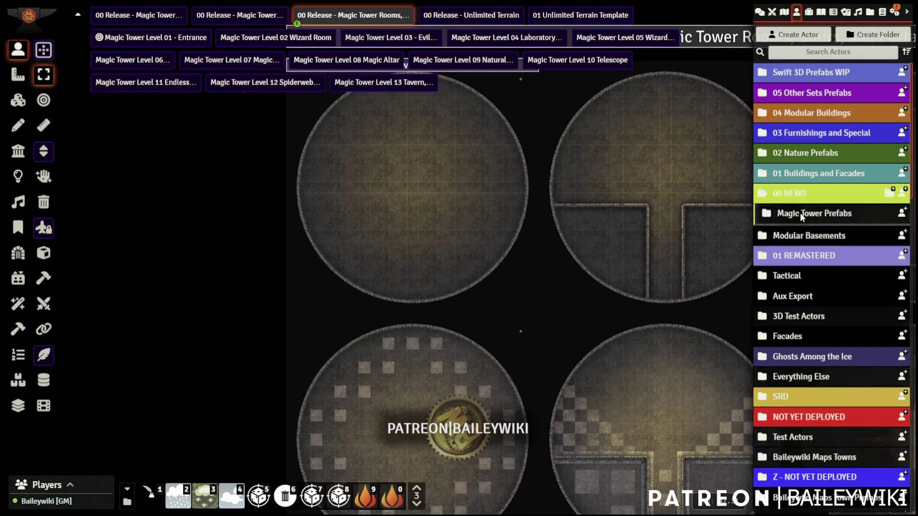
{"action": "left_click", "coordinate": [808, 214]}
{"action": "scroll", "coordinate": [816, 230], "scroll_direction": "down", "scroll_amount": 1}
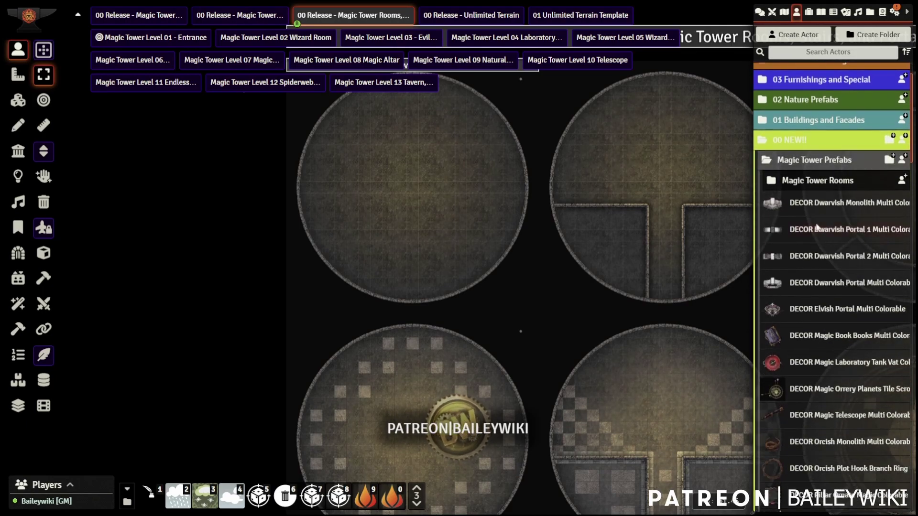
{"action": "left_click", "coordinate": [821, 182]}
{"action": "scroll", "coordinate": [832, 211], "scroll_direction": "down", "scroll_amount": 1}
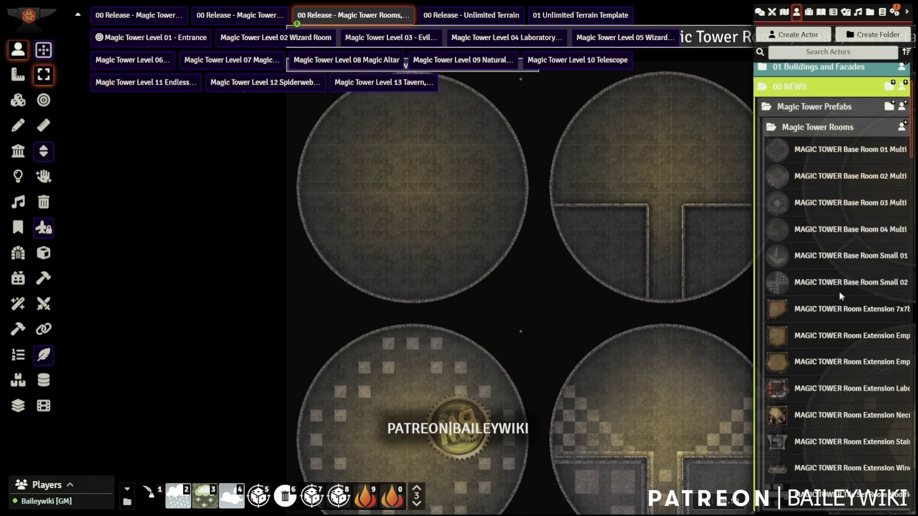
Select the first plain Base Room tile with the tile controls and try its patterned floor image.
{"action": "left_click", "coordinate": [19, 100]}
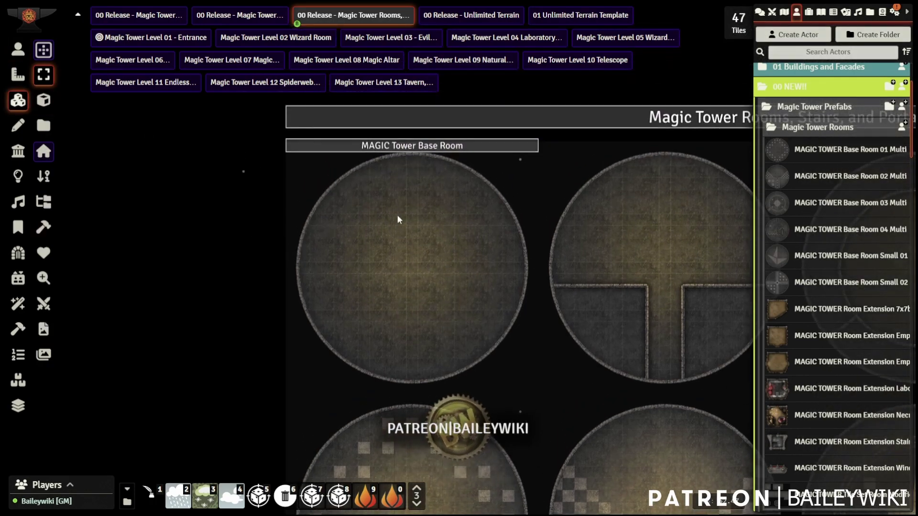
{"action": "left_click", "coordinate": [388, 214]}
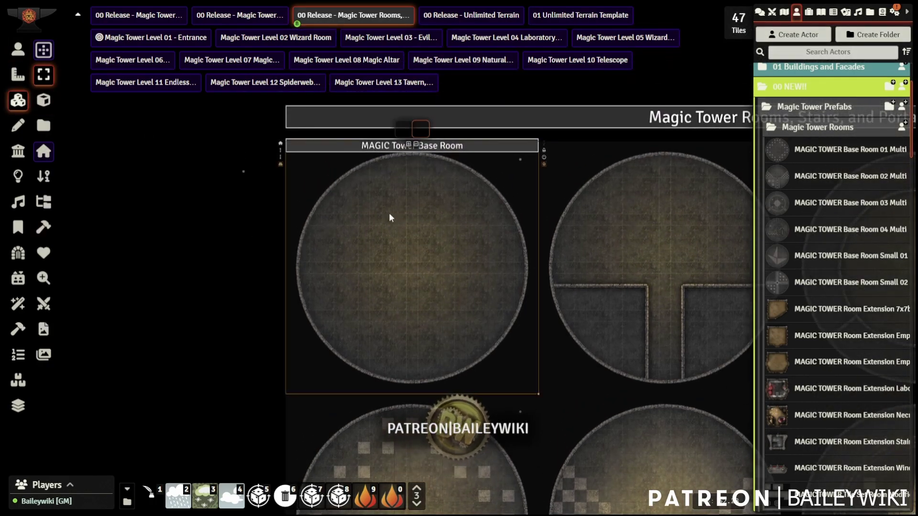
{"action": "left_click", "coordinate": [403, 129]}
{"action": "left_click", "coordinate": [421, 130]}
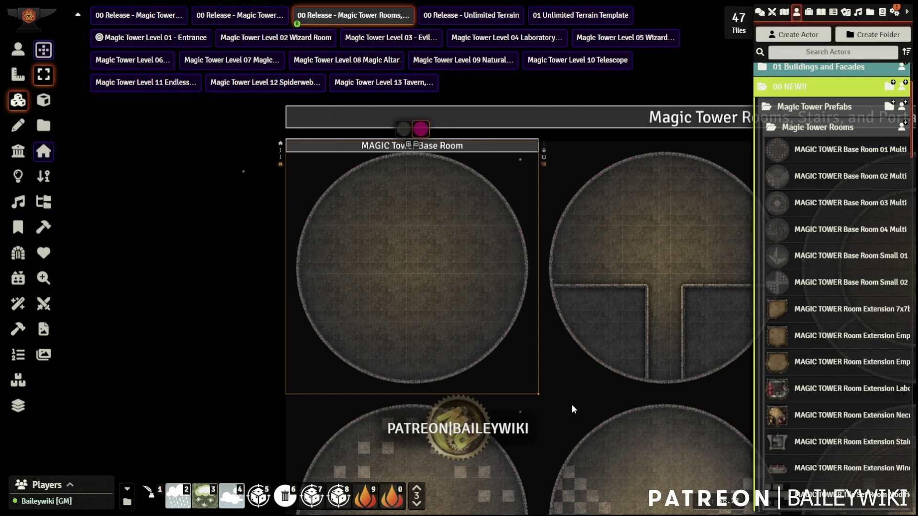
Examine the floor patterns and inner walls of the decorated large Base Room tiles.
{"action": "right_click_drag", "start_coordinate": [573, 405], "coordinate": [320, 317]}
{"action": "right_click_drag", "start_coordinate": [500, 245], "coordinate": [474, 161]}
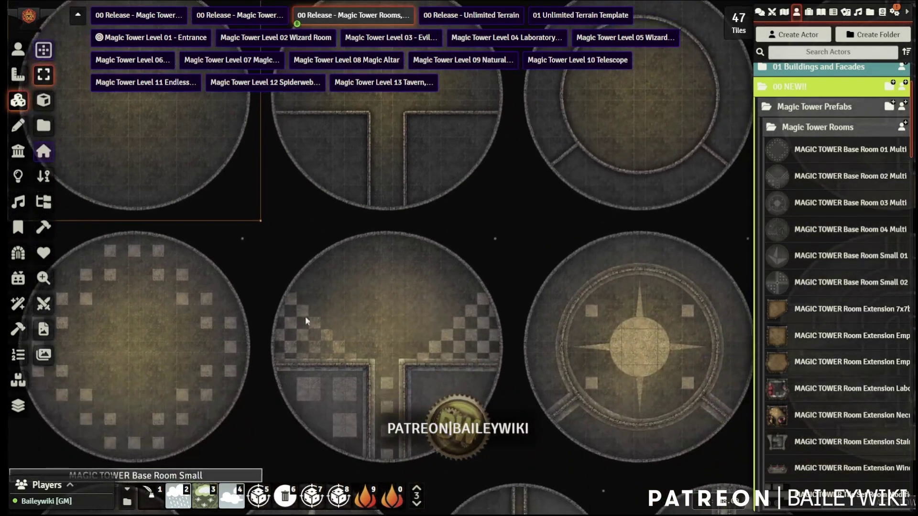
{"action": "right_click_drag", "start_coordinate": [391, 446], "coordinate": [399, 332]}
{"action": "right_click_drag", "start_coordinate": [660, 202], "coordinate": [496, 135]}
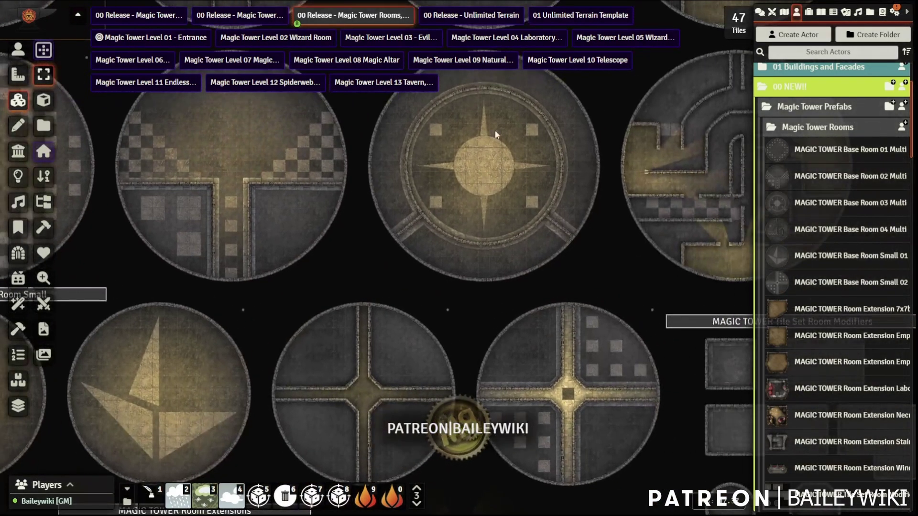
{"action": "scroll", "coordinate": [395, 234], "scroll_direction": "up", "scroll_amount": 4}
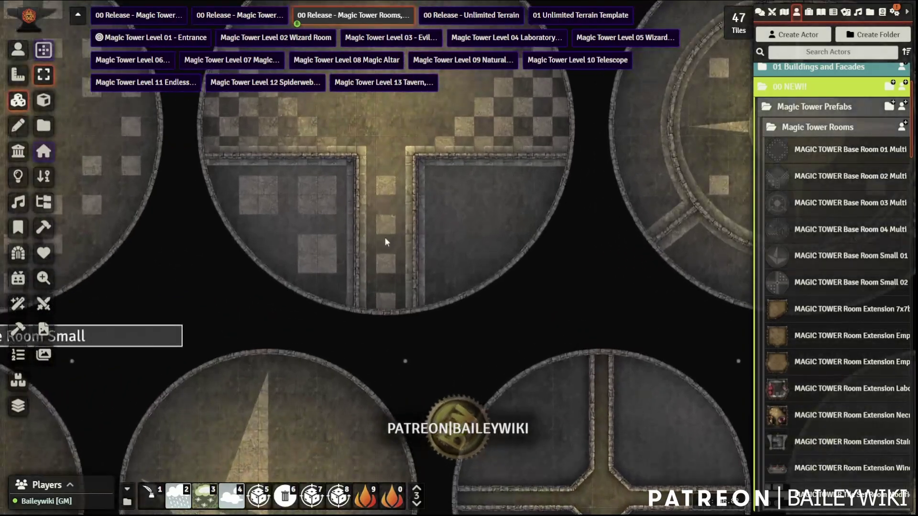
{"action": "right_click_drag", "start_coordinate": [207, 226], "coordinate": [331, 319]}
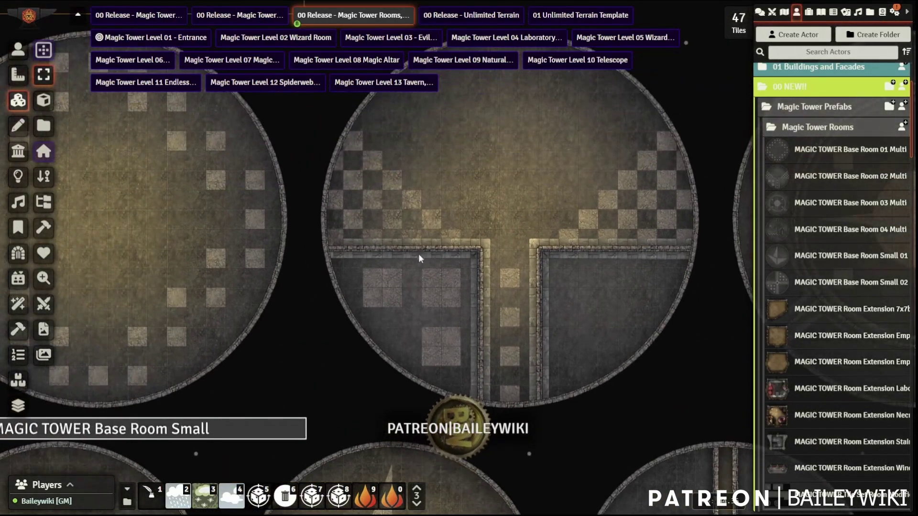
{"action": "key", "text": "Down"}
{"action": "key", "text": "Down"}
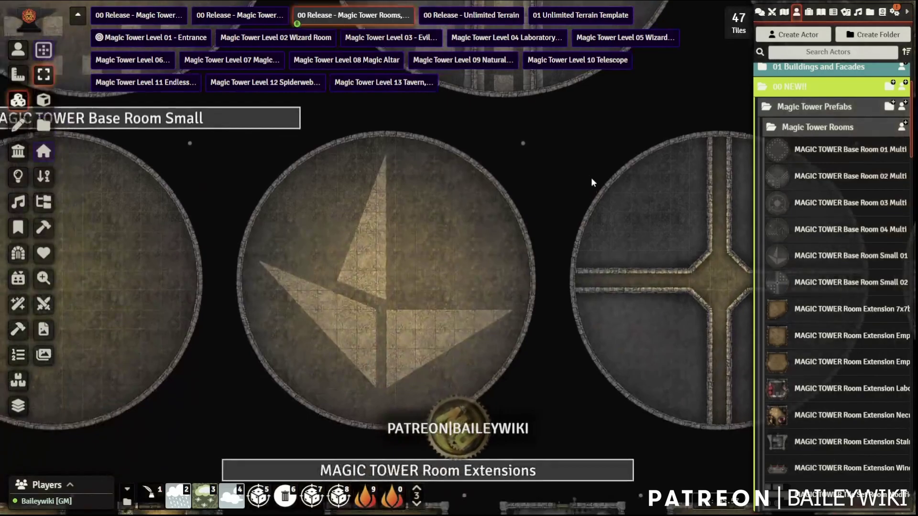
Look over the Base Room Small tiles and the Magic Tower Portals Doors Multi Colorable tile set.
{"action": "right_click_drag", "start_coordinate": [646, 136], "coordinate": [331, 341]}
{"action": "right_click_drag", "start_coordinate": [560, 405], "coordinate": [483, 161]}
{"action": "scroll", "coordinate": [535, 273], "scroll_direction": "down", "scroll_amount": 5}
{"action": "right_click_drag", "start_coordinate": [616, 485], "coordinate": [550, 212]}
{"action": "right_click_drag", "start_coordinate": [446, 277], "coordinate": [301, 268]}
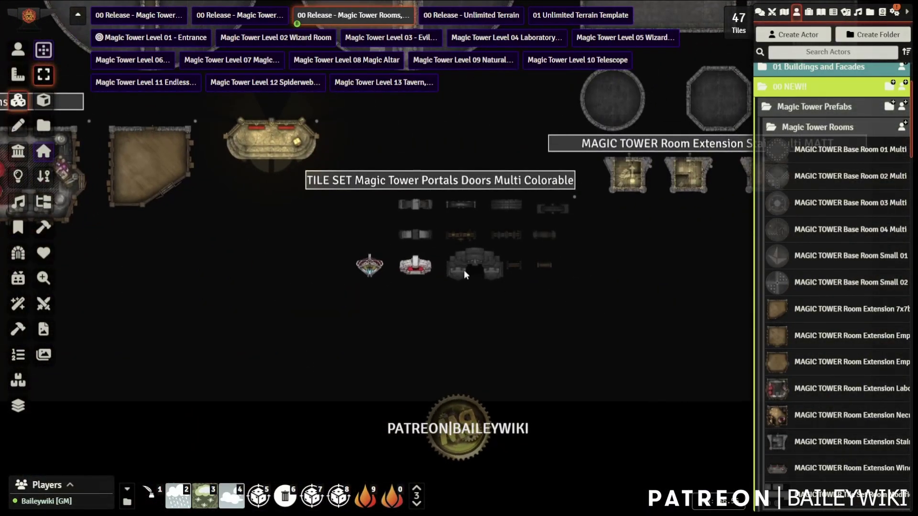
{"action": "scroll", "coordinate": [460, 276], "scroll_direction": "up", "scroll_amount": 5}
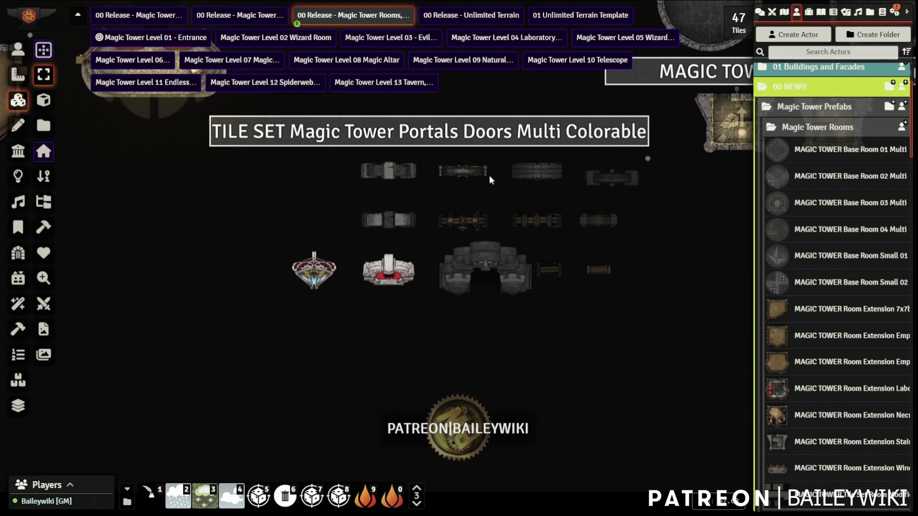
Look over the ring-shaped and maze Base Rooms and the Tile Set Room Modifiers.
{"action": "scroll", "coordinate": [287, 152], "scroll_direction": "down", "scroll_amount": 8}
{"action": "right_click_drag", "start_coordinate": [380, 225], "coordinate": [372, 422]}
{"action": "right_click_drag", "start_coordinate": [386, 175], "coordinate": [445, 493]}
{"action": "scroll", "coordinate": [417, 231], "scroll_direction": "down", "scroll_amount": 6}
{"action": "right_click_drag", "start_coordinate": [522, 152], "coordinate": [370, 345]}
{"action": "right_click_drag", "start_coordinate": [376, 237], "coordinate": [553, 288]}
{"action": "scroll", "coordinate": [380, 300], "scroll_direction": "up", "scroll_amount": 9}
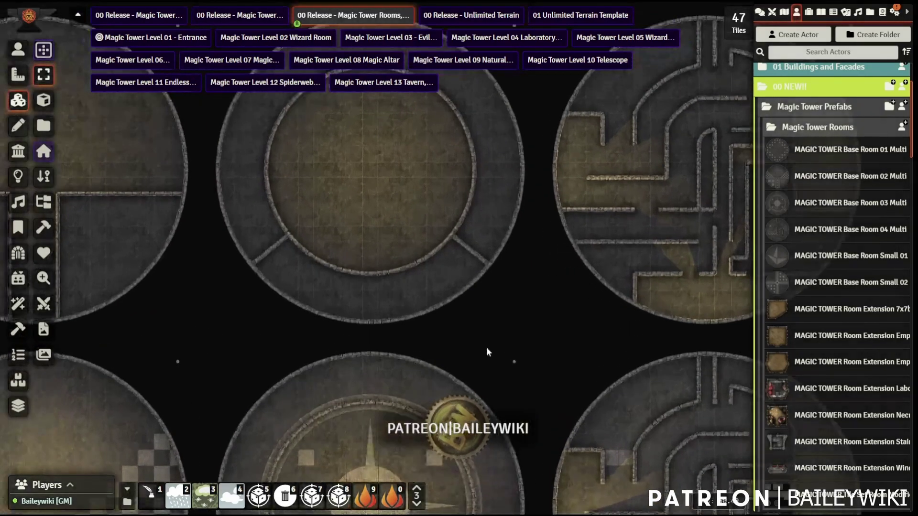
{"action": "right_click_drag", "start_coordinate": [585, 341], "coordinate": [383, 243]}
{"action": "right_click_drag", "start_coordinate": [686, 388], "coordinate": [670, 214]}
{"action": "right_click_drag", "start_coordinate": [655, 336], "coordinate": [644, 167]}
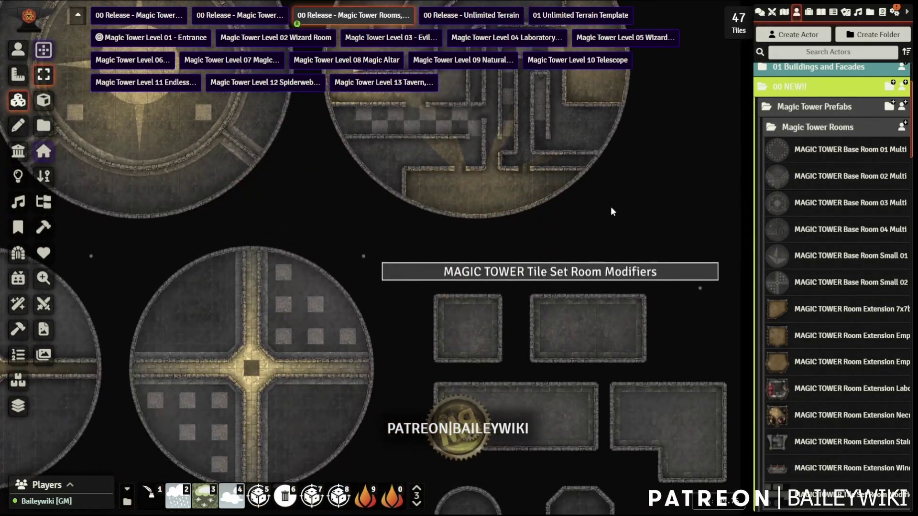
Turn on TA Quick Edit and bring the maze Base Room and the room modifiers into view together.
{"action": "left_click", "coordinate": [152, 496]}
{"action": "scroll", "coordinate": [652, 286], "scroll_direction": "down", "scroll_amount": 4}
{"action": "scroll", "coordinate": [660, 277], "scroll_direction": "down", "scroll_amount": 1}
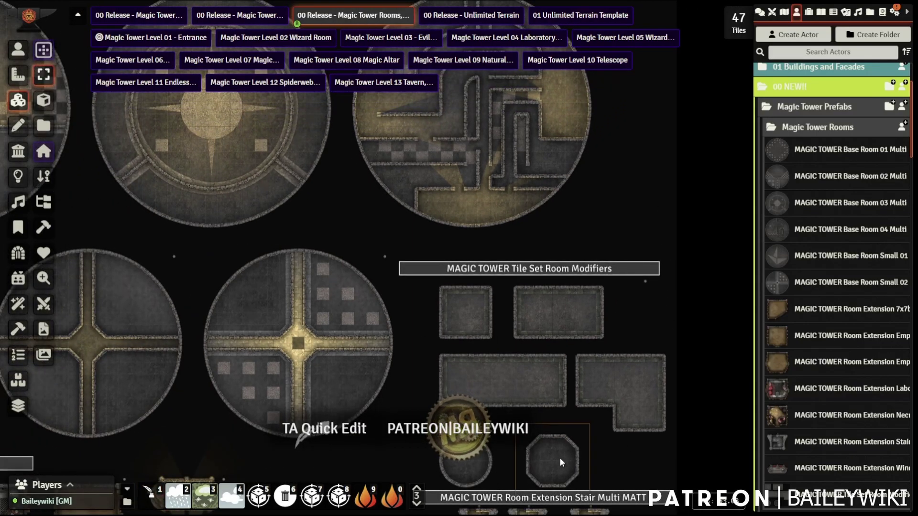
Move the long rectangular room modifier onto the decorated maze Base Room and check the placement with the token controls.
{"action": "left_click_drag", "start_coordinate": [518, 373], "coordinate": [500, 148]}
{"action": "scroll", "coordinate": [556, 200], "scroll_direction": "up", "scroll_amount": 2}
{"action": "scroll", "coordinate": [555, 201], "scroll_direction": "up", "scroll_amount": 2}
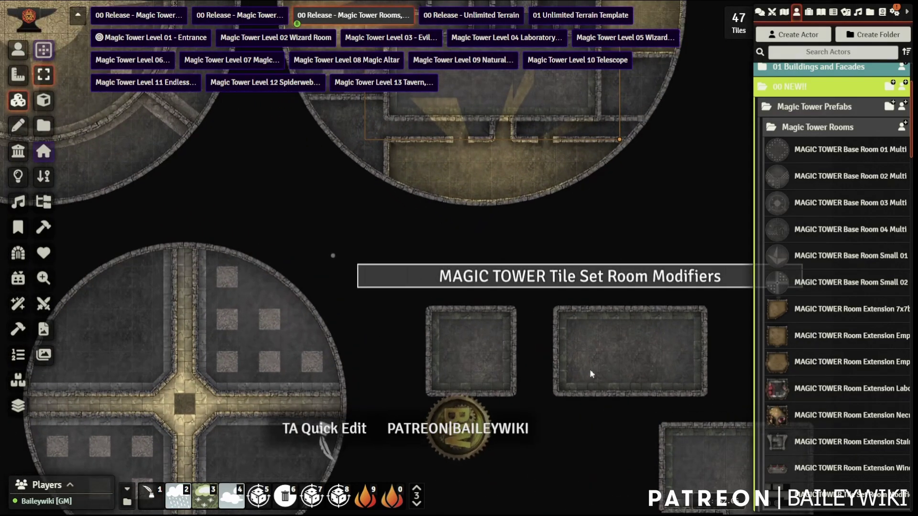
{"action": "scroll", "coordinate": [525, 166], "scroll_direction": "down", "scroll_amount": 3}
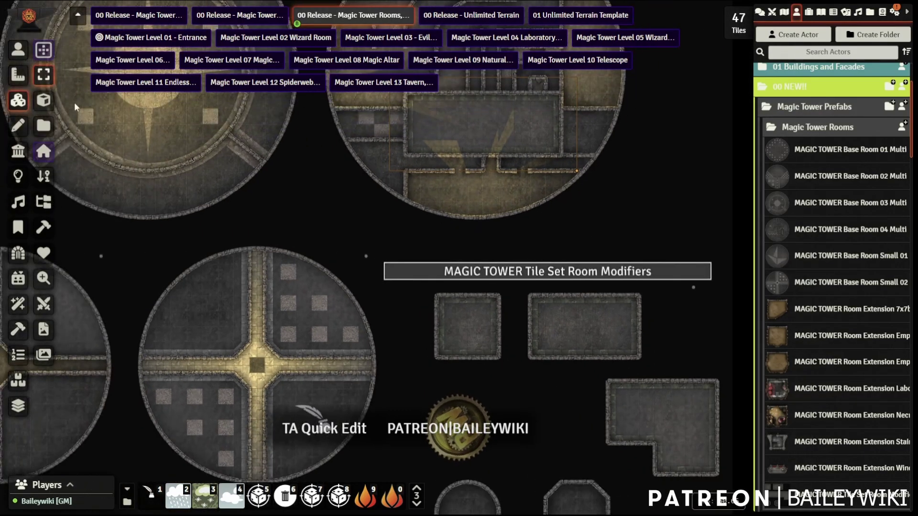
{"action": "left_click", "coordinate": [18, 50]}
{"action": "scroll", "coordinate": [375, 301], "scroll_direction": "up", "scroll_amount": 3}
{"action": "scroll", "coordinate": [318, 211], "scroll_direction": "up", "scroll_amount": 2}
{"action": "left_click", "coordinate": [19, 101]}
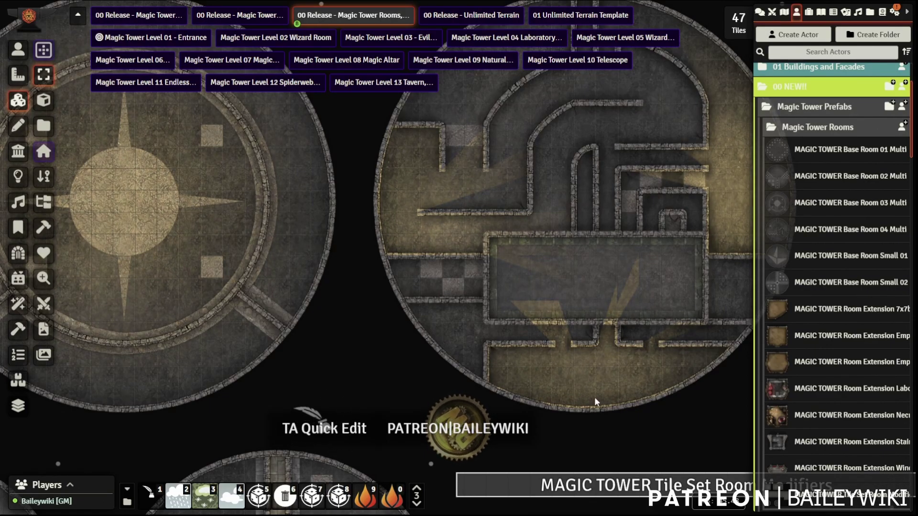
Place the round room modifier over the maze Base Room's lower walls and the square one across its outer edge.
{"action": "scroll", "coordinate": [650, 403], "scroll_direction": "down", "scroll_amount": 2}
{"action": "left_click_drag", "start_coordinate": [544, 471], "coordinate": [699, 204]}
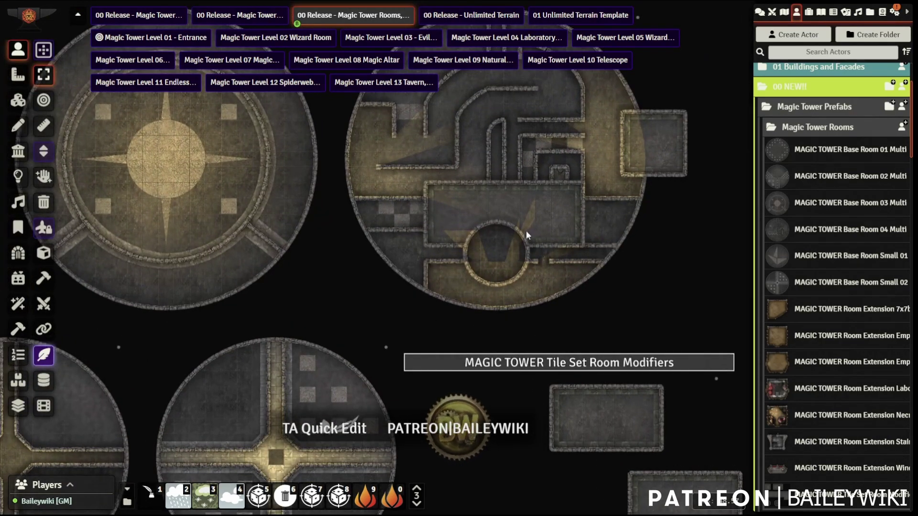
Undo the placement of the room modifiers on the decorated maze Base Room.
{"action": "left_click", "coordinate": [18, 100]}
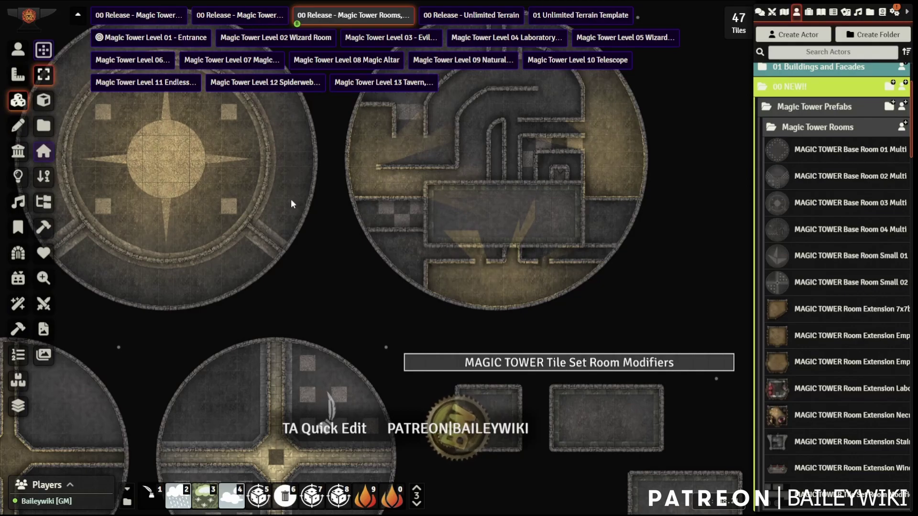
{"action": "scroll", "coordinate": [460, 228], "scroll_direction": "down", "scroll_amount": 2}
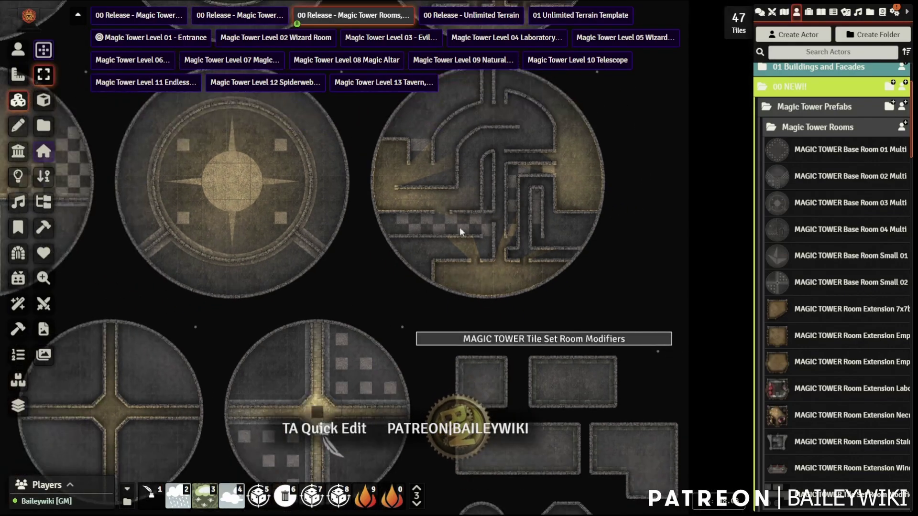
{"action": "scroll", "coordinate": [460, 228], "scroll_direction": "down", "scroll_amount": 2}
Return to the token controls and look over the Magic Tower Room Extensions, including the empty and furnished rooms.
{"action": "left_click", "coordinate": [17, 49]}
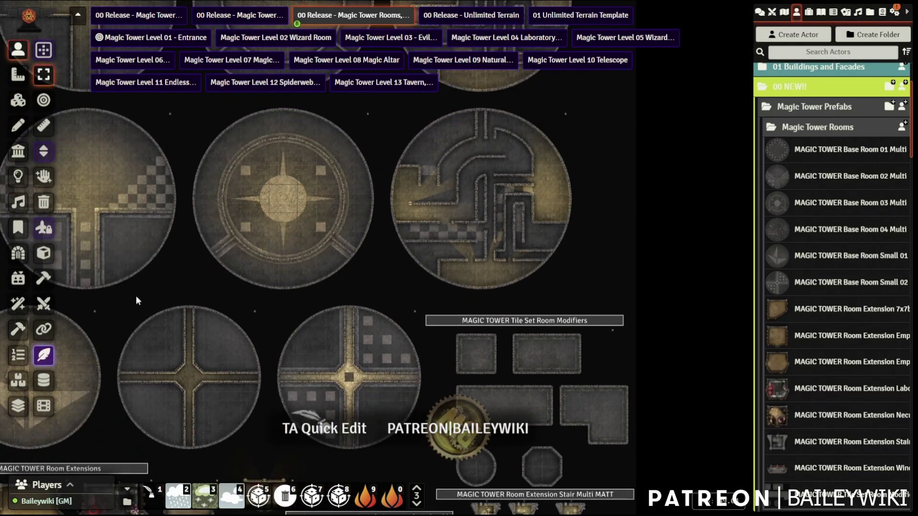
{"action": "right_click_drag", "start_coordinate": [134, 294], "coordinate": [378, 159]}
{"action": "right_click_drag", "start_coordinate": [332, 294], "coordinate": [308, 216]}
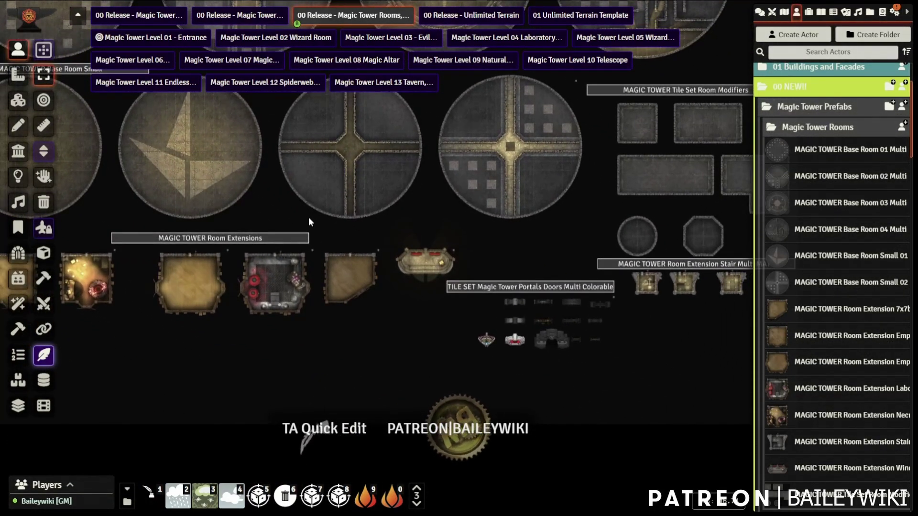
{"action": "scroll", "coordinate": [304, 203], "scroll_direction": "up", "scroll_amount": 7}
{"action": "right_click_drag", "start_coordinate": [377, 204], "coordinate": [693, 189]}
{"action": "right_click_drag", "start_coordinate": [334, 202], "coordinate": [424, 197]}
{"action": "scroll", "coordinate": [434, 265], "scroll_direction": "up", "scroll_amount": 12}
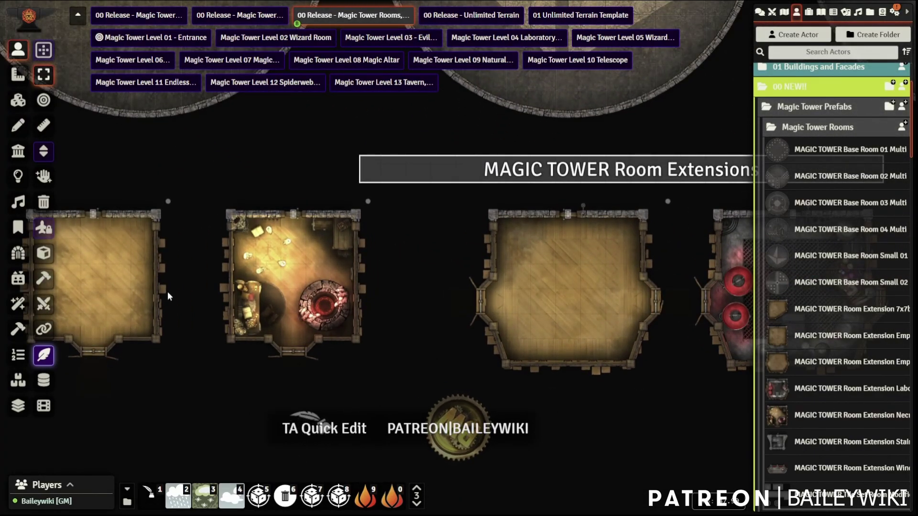
Look over the furnished necromancer room extension with its summoning circle and the laboratory room extension with its red vats.
{"action": "right_click_drag", "start_coordinate": [86, 246], "coordinate": [260, 260]}
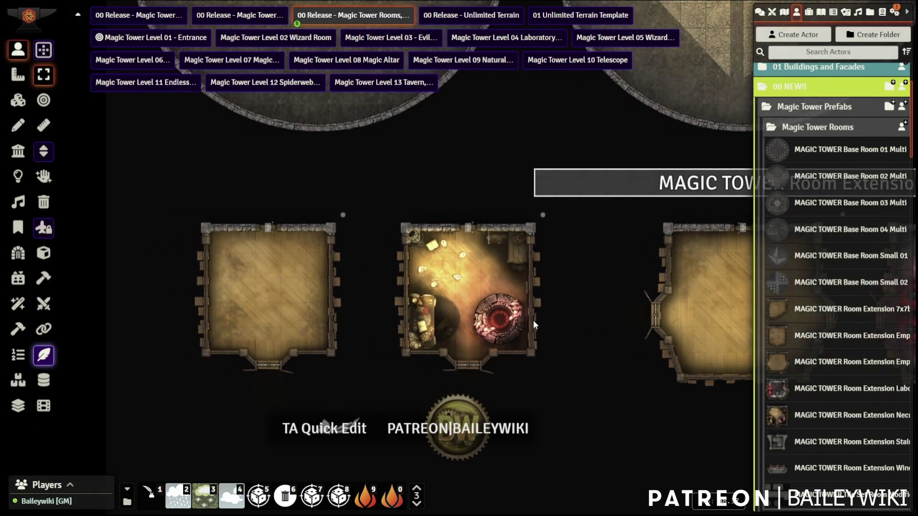
{"action": "scroll", "coordinate": [538, 294], "scroll_direction": "up", "scroll_amount": 15}
{"action": "right_click_drag", "start_coordinate": [576, 268], "coordinate": [521, 290]}
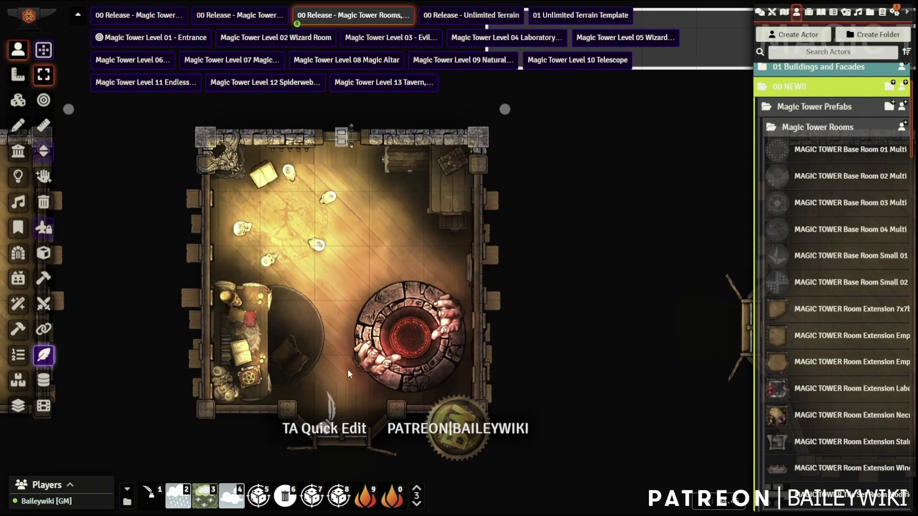
{"action": "scroll", "coordinate": [421, 356], "scroll_direction": "up", "scroll_amount": 9}
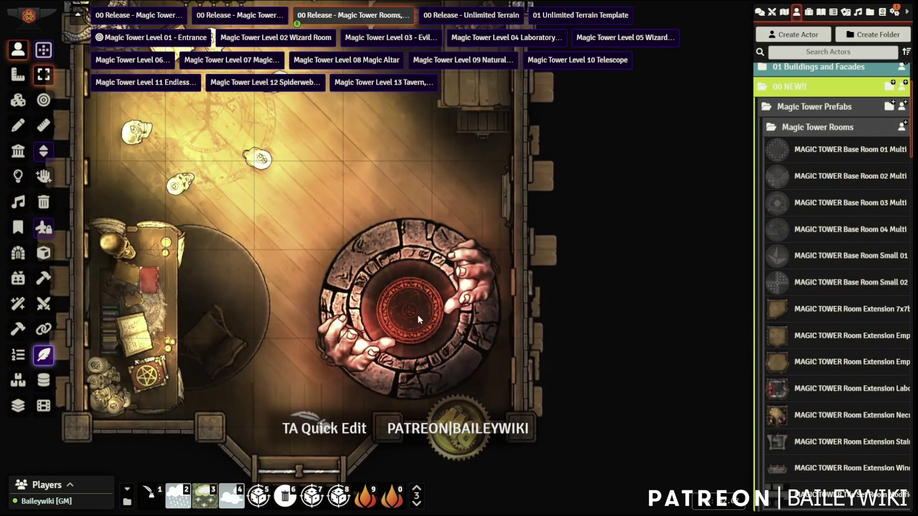
{"action": "scroll", "coordinate": [418, 315], "scroll_direction": "down", "scroll_amount": 5}
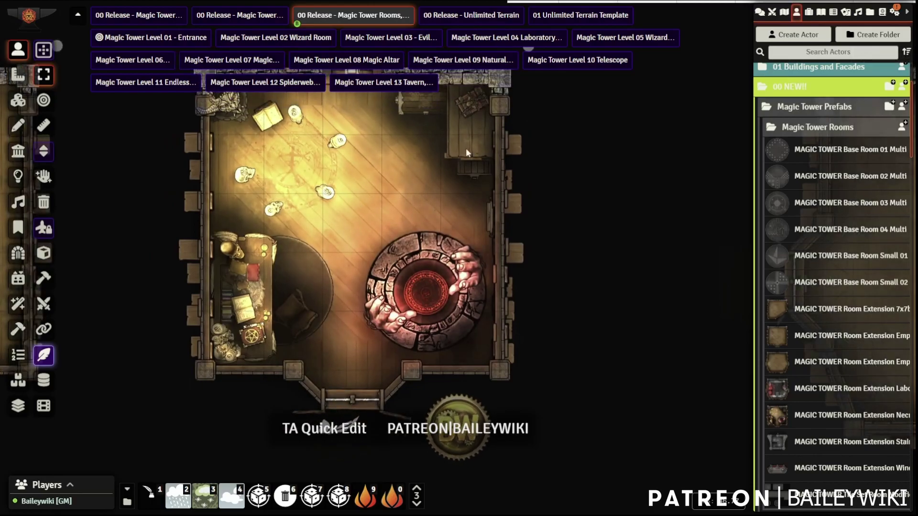
{"action": "right_click_drag", "start_coordinate": [633, 172], "coordinate": [277, 194]}
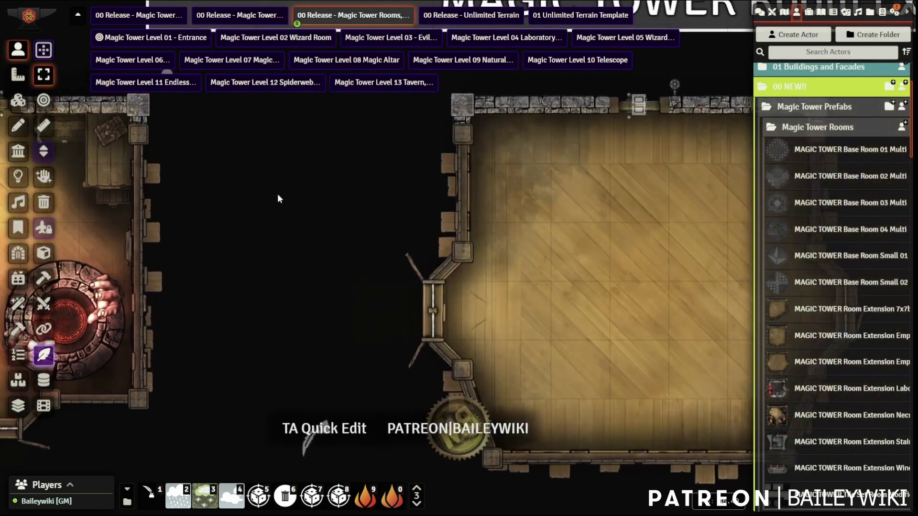
{"action": "scroll", "coordinate": [393, 198], "scroll_direction": "down", "scroll_amount": 7}
{"action": "right_click_drag", "start_coordinate": [732, 234], "coordinate": [292, 231]}
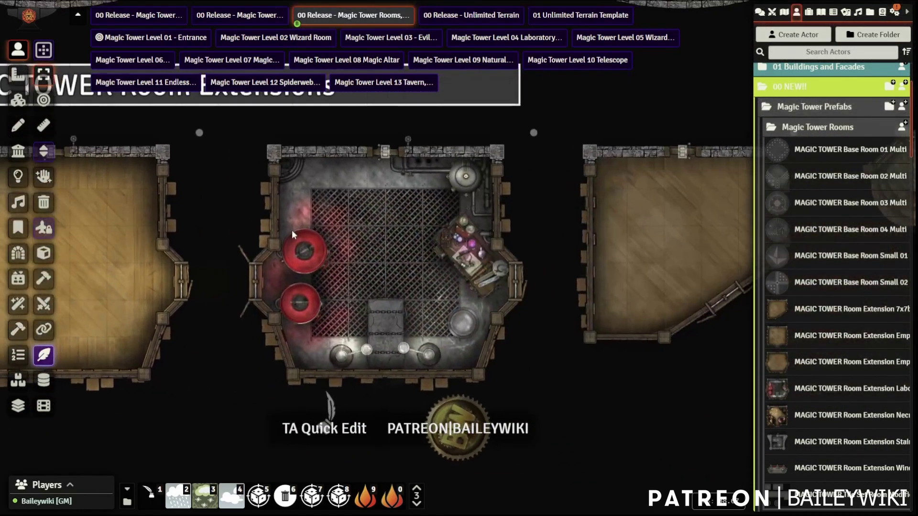
{"action": "scroll", "coordinate": [289, 223], "scroll_direction": "up", "scroll_amount": 5}
{"action": "right_click_drag", "start_coordinate": [399, 220], "coordinate": [480, 245]}
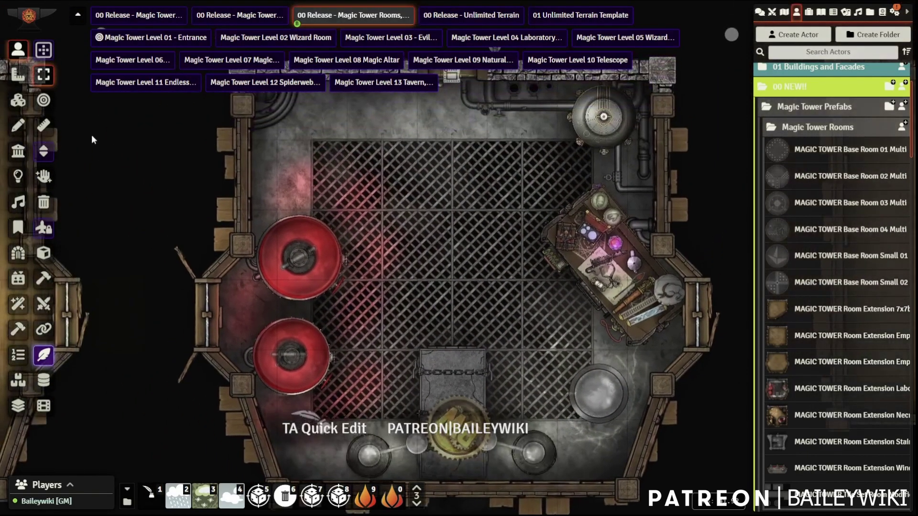
Try moving the upper red vat tile in the laboratory extension towards the grated floor and undo the move.
{"action": "left_click", "coordinate": [18, 100]}
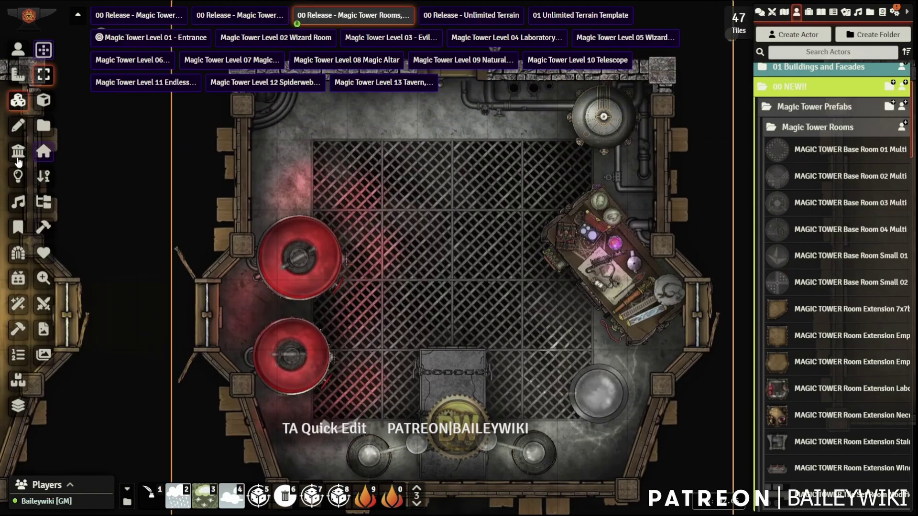
{"action": "left_click_drag", "start_coordinate": [296, 260], "coordinate": [419, 183]}
{"action": "key", "text": "ctrl+z"}
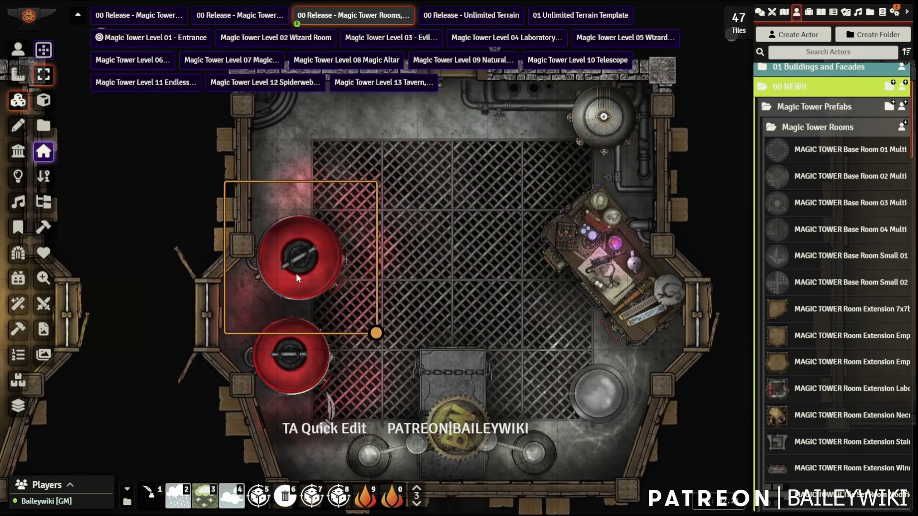
Look over the empty angled-corner room extension and the window room extension with its red benches.
{"action": "scroll", "coordinate": [385, 248], "scroll_direction": "down", "scroll_amount": 2}
{"action": "scroll", "coordinate": [433, 221], "scroll_direction": "down", "scroll_amount": 2}
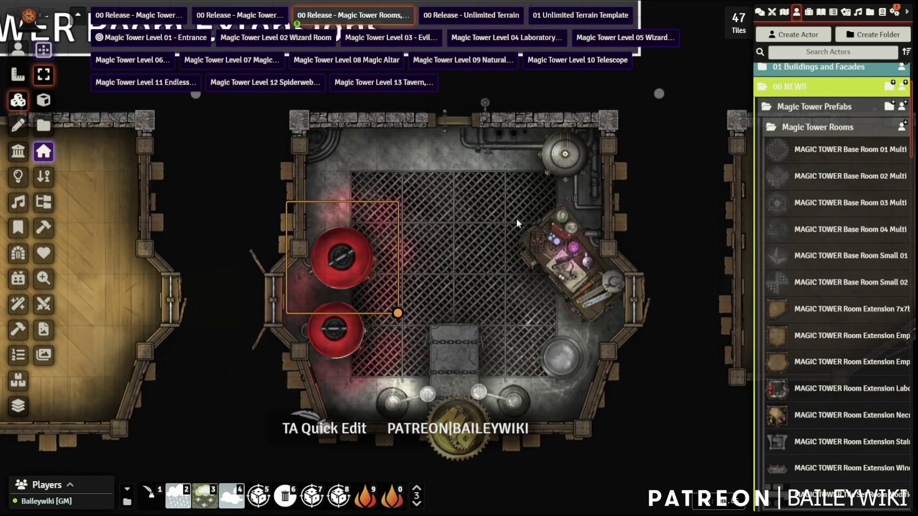
{"action": "right_click_drag", "start_coordinate": [687, 193], "coordinate": [359, 190]}
{"action": "right_click_drag", "start_coordinate": [430, 157], "coordinate": [404, 219]}
{"action": "right_click_drag", "start_coordinate": [560, 126], "coordinate": [274, 299]}
{"action": "scroll", "coordinate": [593, 178], "scroll_direction": "down", "scroll_amount": 8}
{"action": "right_click_drag", "start_coordinate": [653, 172], "coordinate": [399, 160]}
{"action": "scroll", "coordinate": [433, 160], "scroll_direction": "up", "scroll_amount": 8}
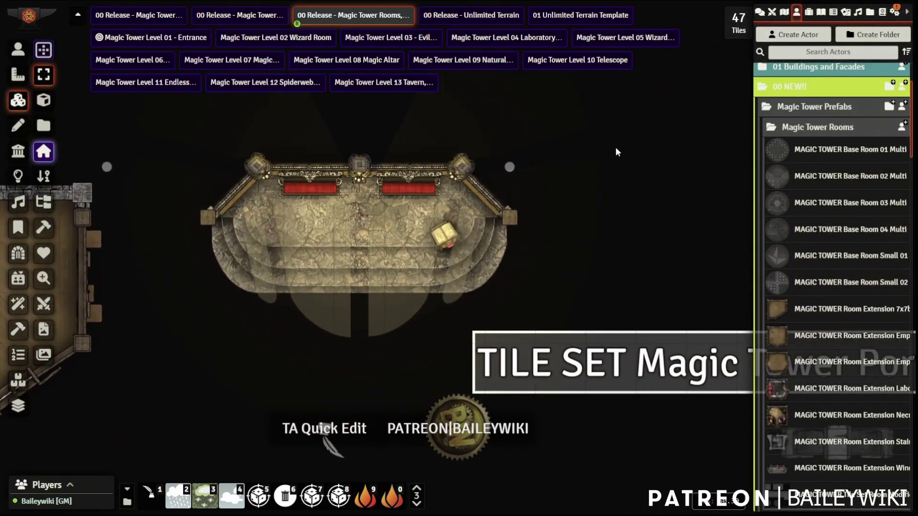
{"action": "right_click_drag", "start_coordinate": [616, 148], "coordinate": [642, 184]}
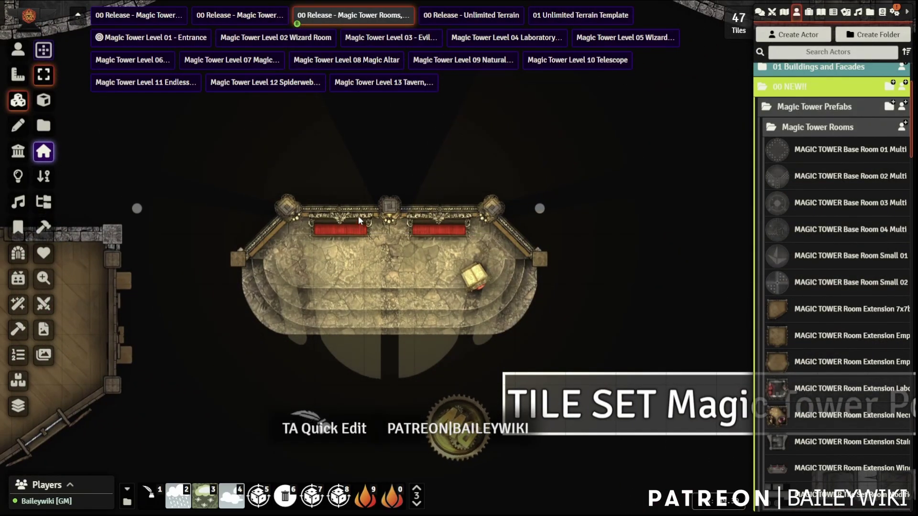
Try stretching the window extension's light tile downward across the floor and undo the resize.
{"action": "left_click", "coordinate": [43, 151]}
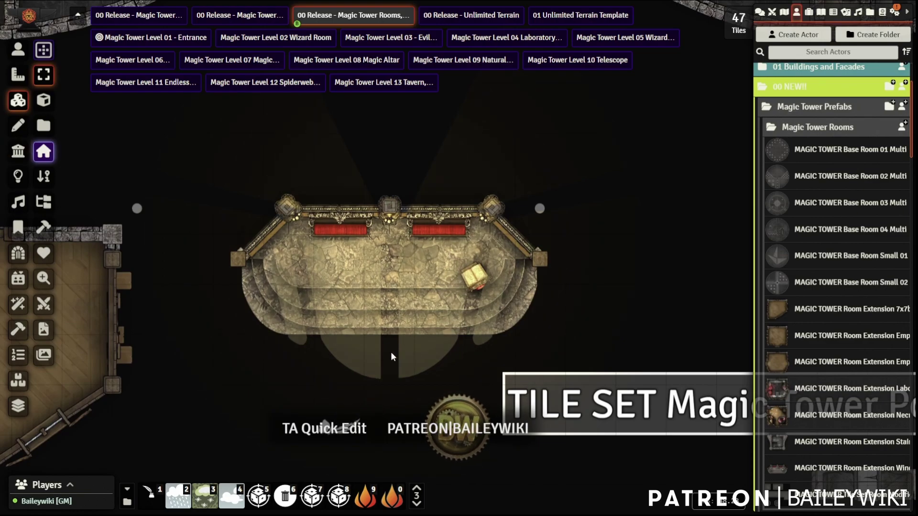
{"action": "left_click", "coordinate": [353, 280]}
{"action": "scroll", "coordinate": [552, 274], "scroll_direction": "down", "scroll_amount": 2}
{"action": "right_click_drag", "start_coordinate": [565, 273], "coordinate": [569, 113]}
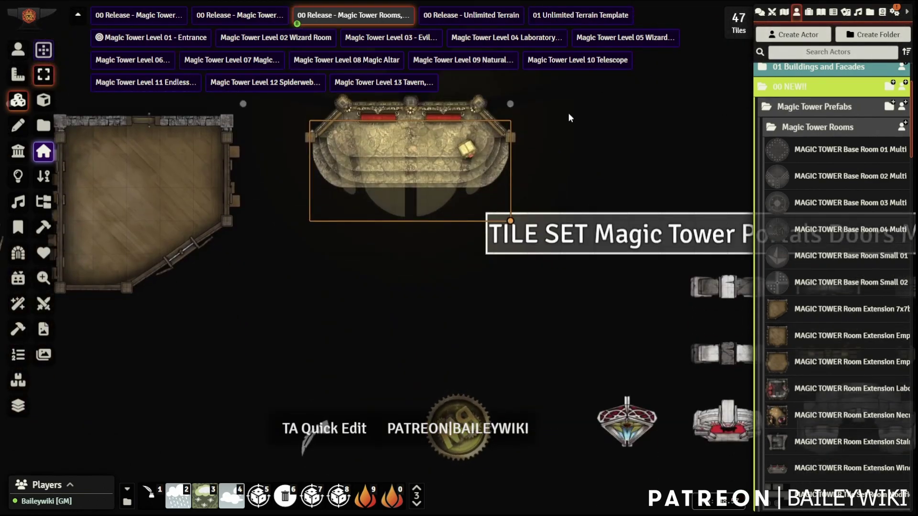
{"action": "left_click_drag", "start_coordinate": [517, 182], "coordinate": [517, 382]}
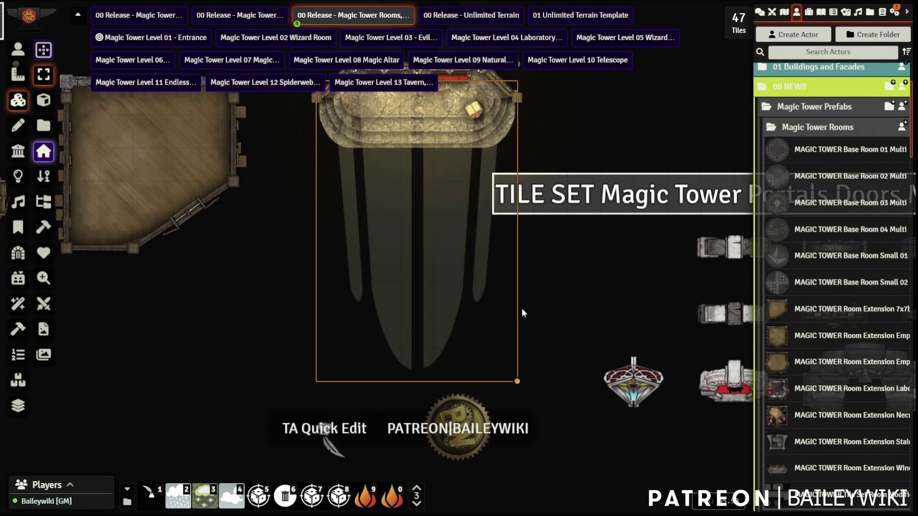
{"action": "right_click_drag", "start_coordinate": [567, 240], "coordinate": [597, 313]}
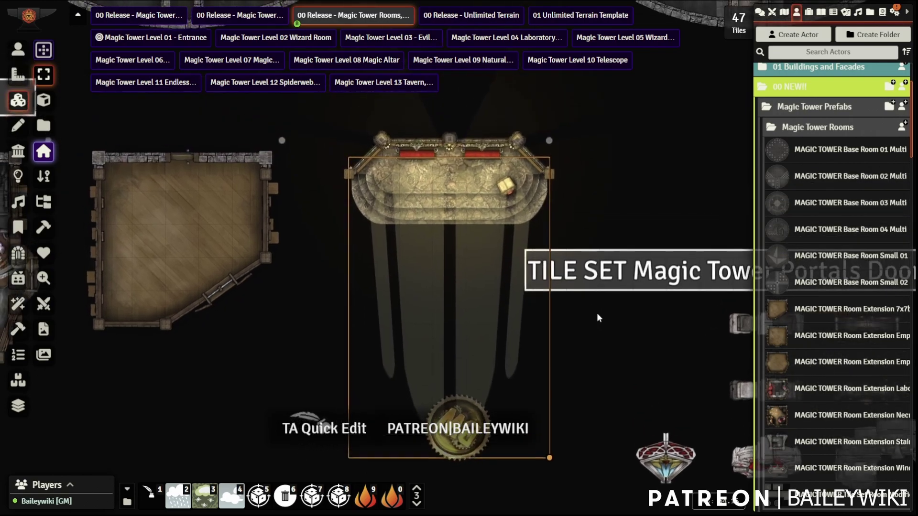
{"action": "key", "text": "ctrl+z"}
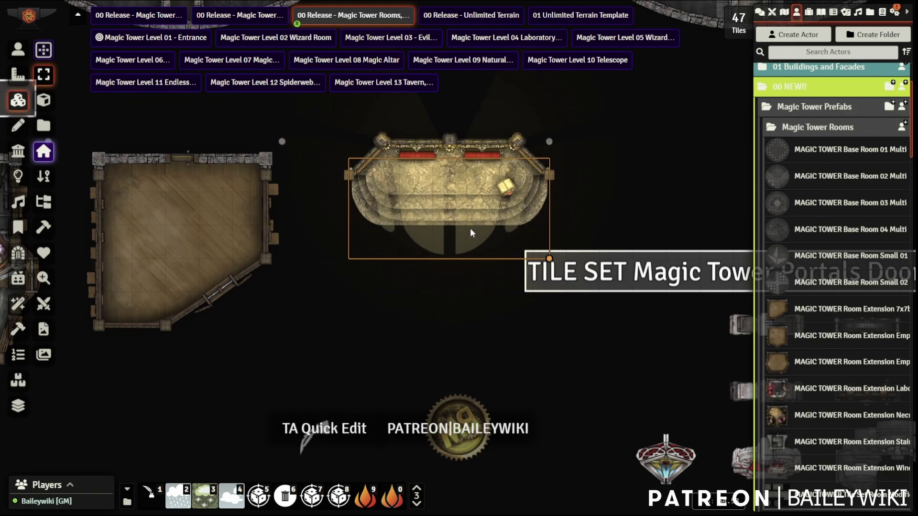
{"action": "right_click_drag", "start_coordinate": [579, 177], "coordinate": [585, 208]}
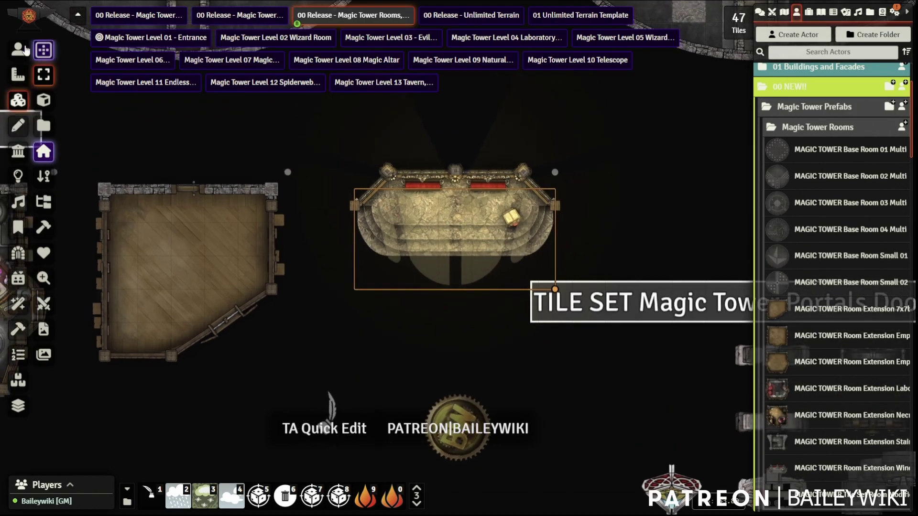
Switch the window extension's main tile between its two image variants and inspect its benches and steps up close.
{"action": "left_click", "coordinate": [45, 151]}
{"action": "left_click", "coordinate": [372, 213]}
{"action": "right_click", "coordinate": [372, 212]}
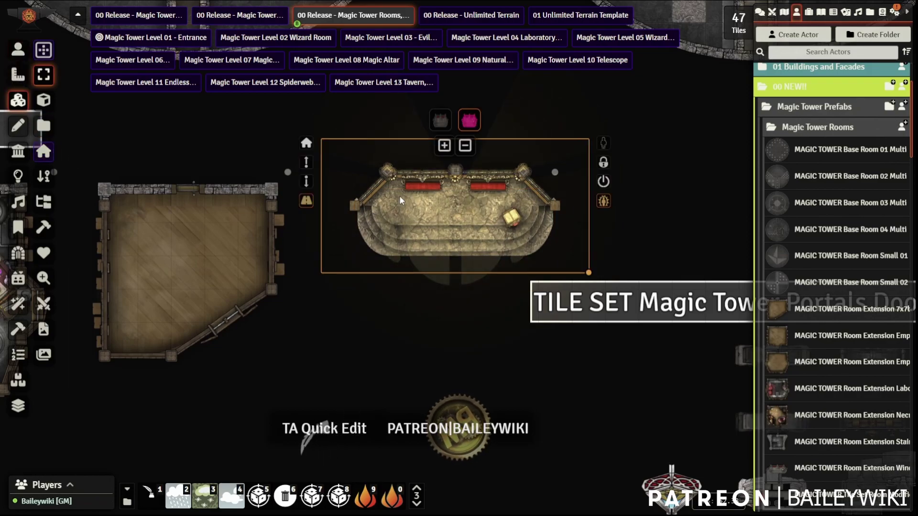
{"action": "left_click", "coordinate": [441, 124]}
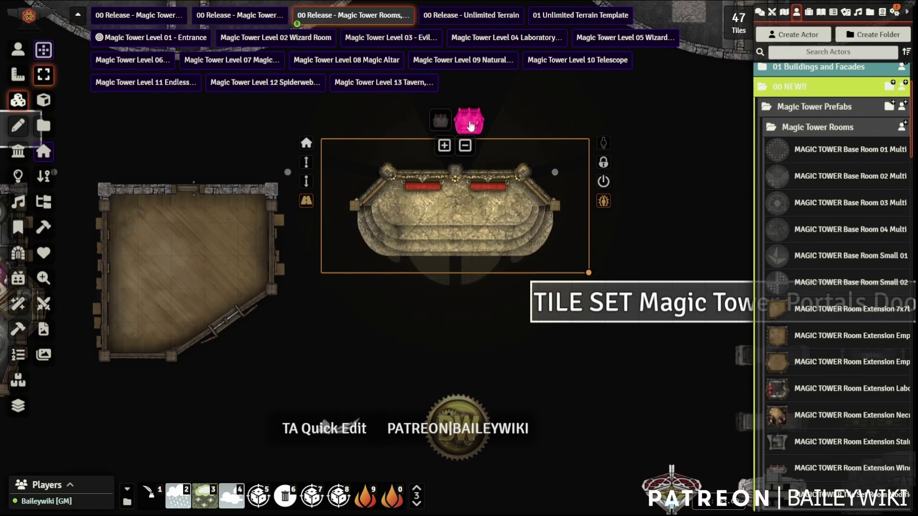
{"action": "left_click", "coordinate": [468, 125]}
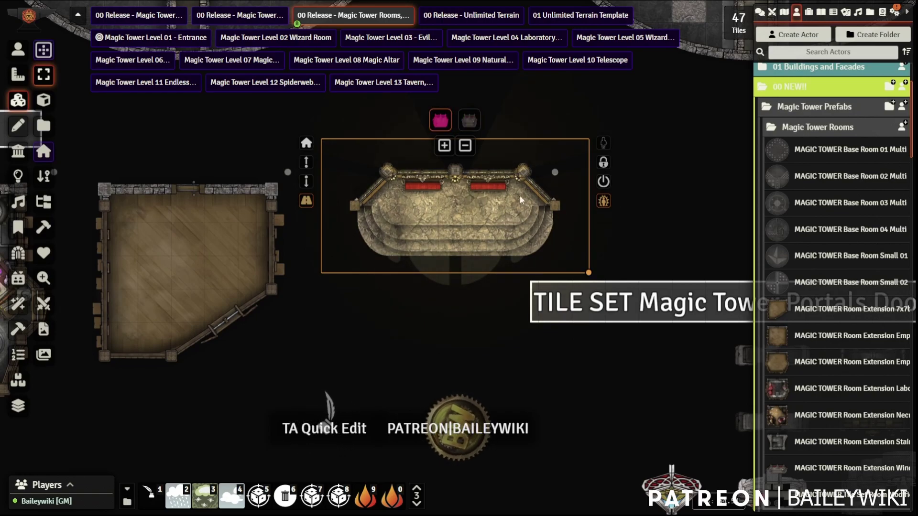
{"action": "scroll", "coordinate": [417, 178], "scroll_direction": "up", "scroll_amount": 2}
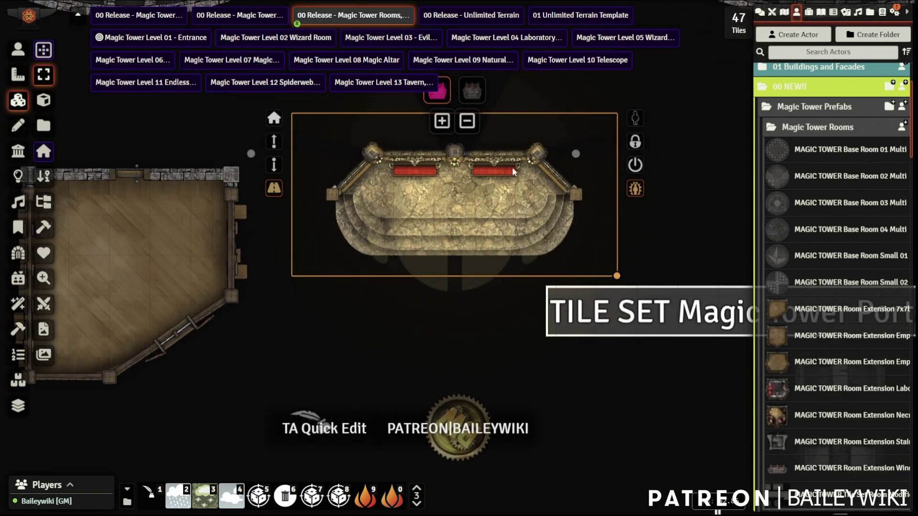
{"action": "scroll", "coordinate": [421, 182], "scroll_direction": "down", "scroll_amount": 3}
{"action": "scroll", "coordinate": [425, 187], "scroll_direction": "up", "scroll_amount": 4}
{"action": "scroll", "coordinate": [465, 140], "scroll_direction": "up", "scroll_amount": 2}
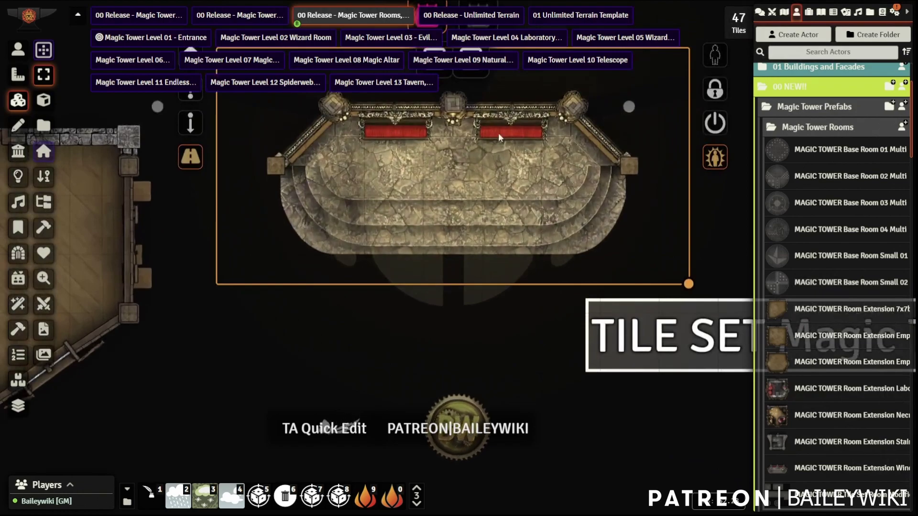
{"action": "scroll", "coordinate": [341, 196], "scroll_direction": "down", "scroll_amount": 3}
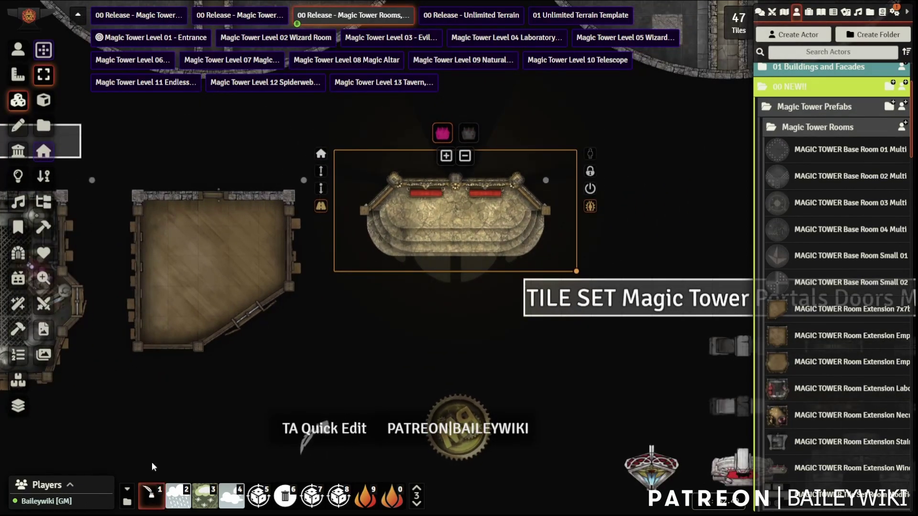
Attach the window extension to the upper edge of the small Base Room with the triangular floor pattern and inspect the walls where they meet.
{"action": "left_click", "coordinate": [18, 49]}
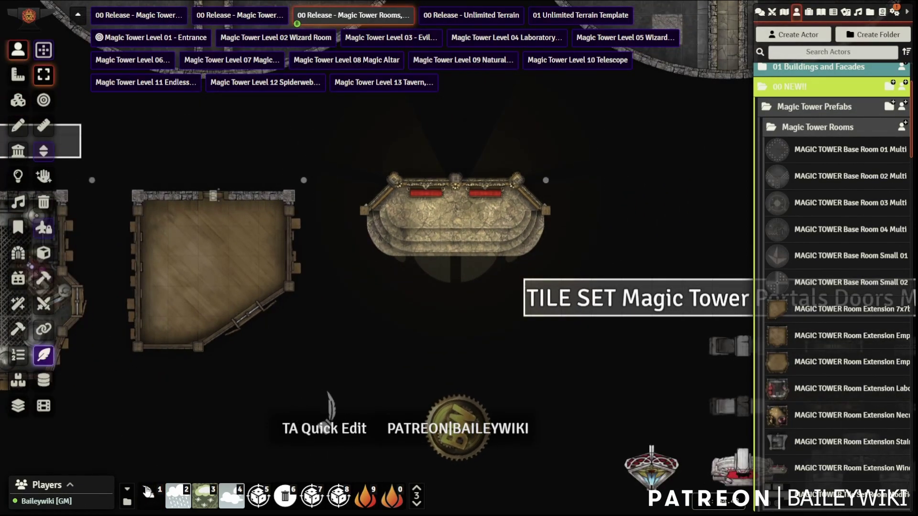
{"action": "right_click_drag", "start_coordinate": [351, 217], "coordinate": [377, 383]}
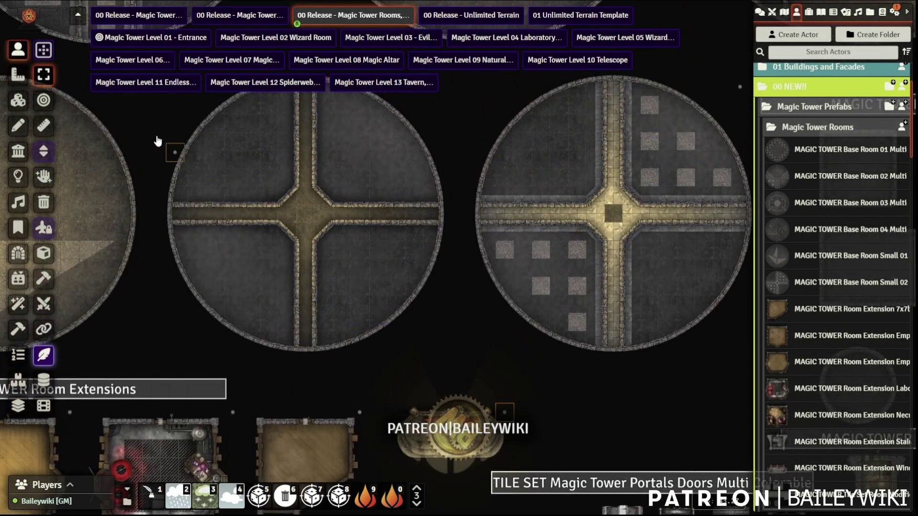
{"action": "right_click_drag", "start_coordinate": [89, 165], "coordinate": [410, 268]}
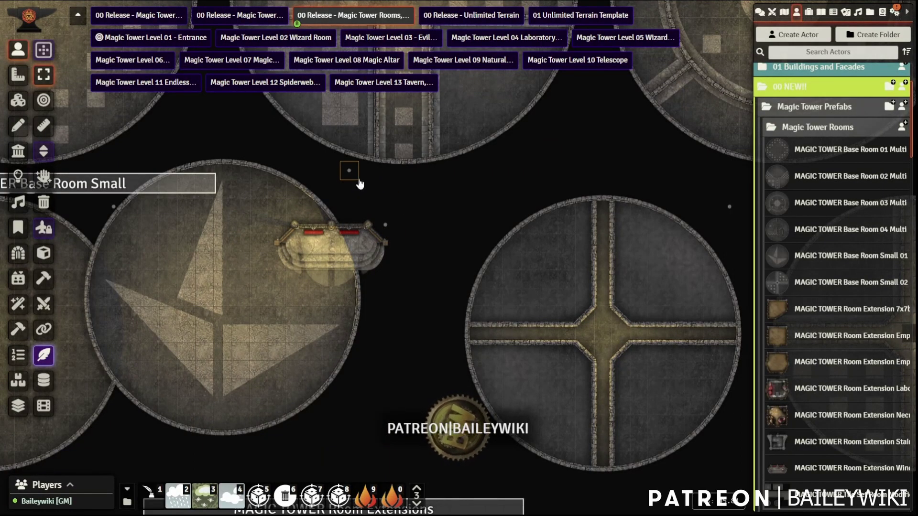
{"action": "key", "text": "ctrl+z"}
{"action": "key", "text": "ctrl+z"}
{"action": "left_click_drag", "start_coordinate": [378, 220], "coordinate": [354, 181]}
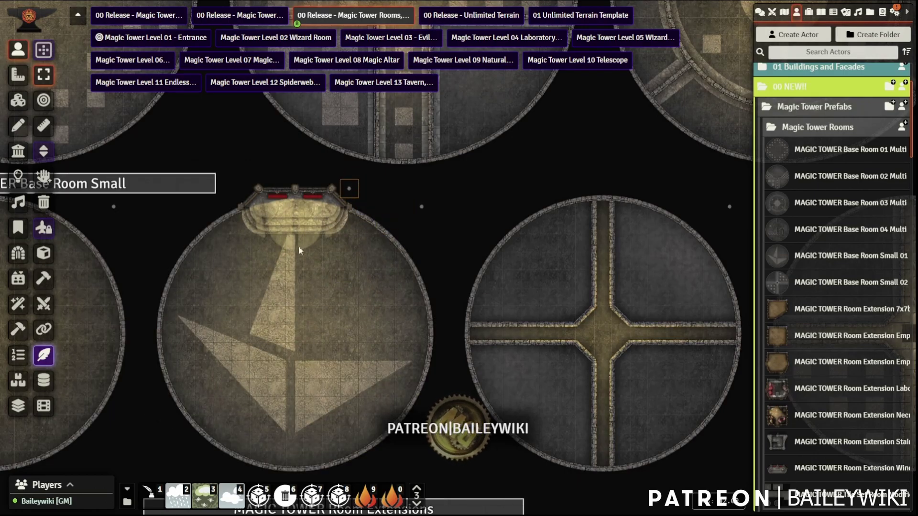
{"action": "scroll", "coordinate": [396, 244], "scroll_direction": "up", "scroll_amount": 10}
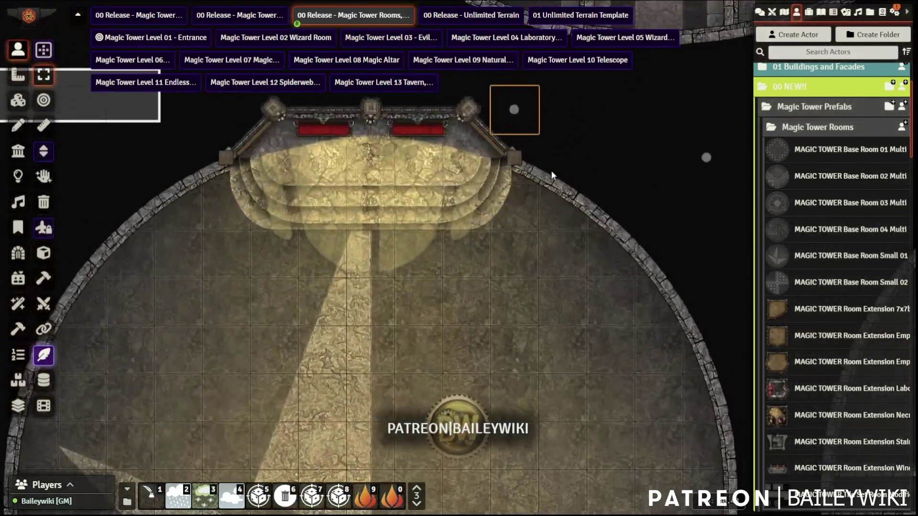
{"action": "left_click", "coordinate": [18, 151]}
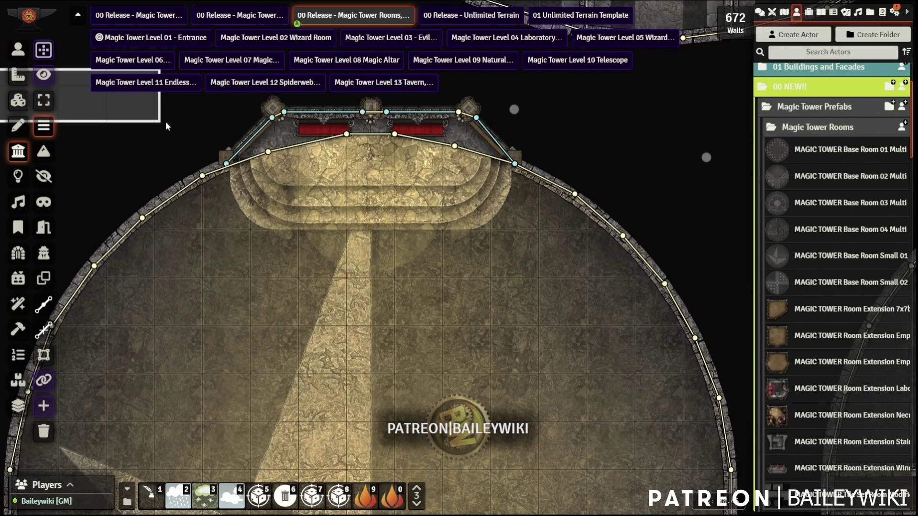
{"action": "left_click", "coordinate": [18, 48]}
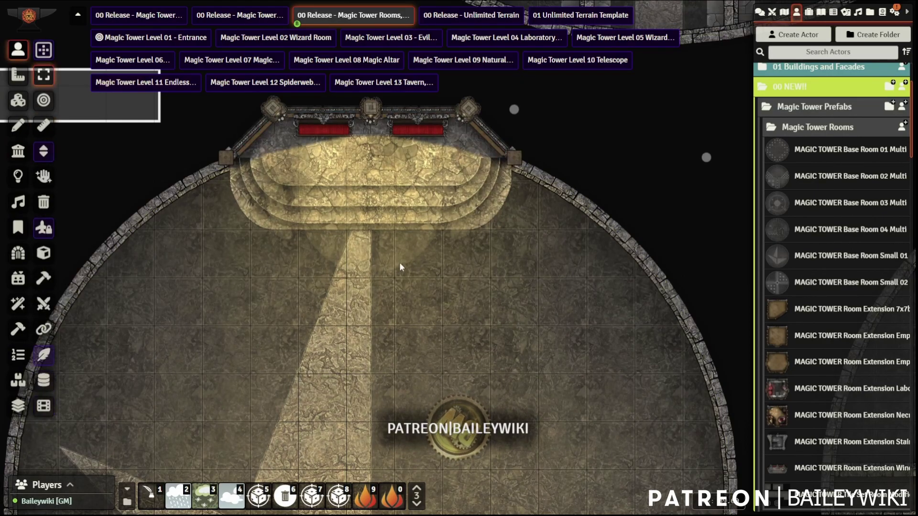
Move the window extension off the small Base Room and back beside the Portals Doors tile set.
{"action": "scroll", "coordinate": [417, 252], "scroll_direction": "down", "scroll_amount": 5}
{"action": "scroll", "coordinate": [491, 325], "scroll_direction": "down", "scroll_amount": 3}
{"action": "right_click_drag", "start_coordinate": [490, 326], "coordinate": [265, 265]}
{"action": "left_click_drag", "start_coordinate": [285, 120], "coordinate": [723, 440]}
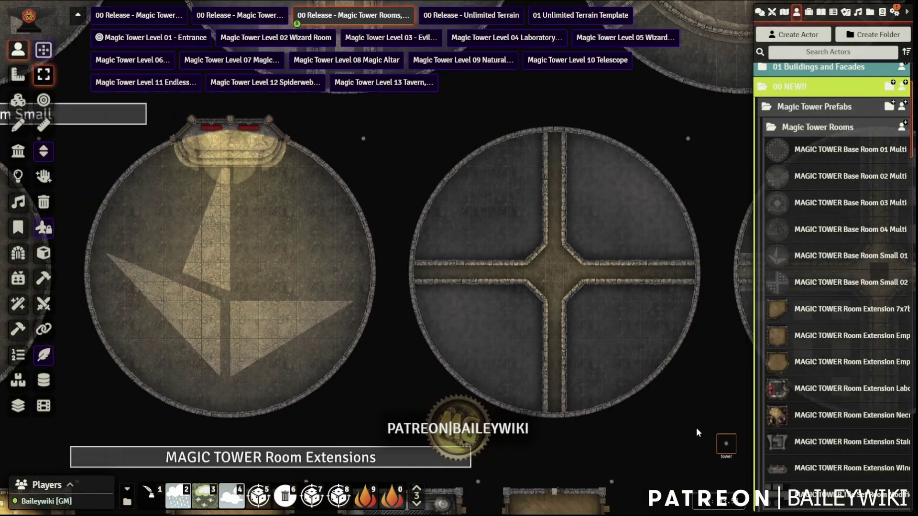
Look over the Magic Tower Portals Doors tile set, the round and octagonal room modifiers and the Room Extension Stair prefabs.
{"action": "right_click_drag", "start_coordinate": [689, 397], "coordinate": [486, 127]}
{"action": "left_click_drag", "start_coordinate": [561, 225], "coordinate": [622, 263]}
{"action": "right_click_drag", "start_coordinate": [569, 194], "coordinate": [488, 212]}
{"action": "right_click_drag", "start_coordinate": [623, 248], "coordinate": [415, 211]}
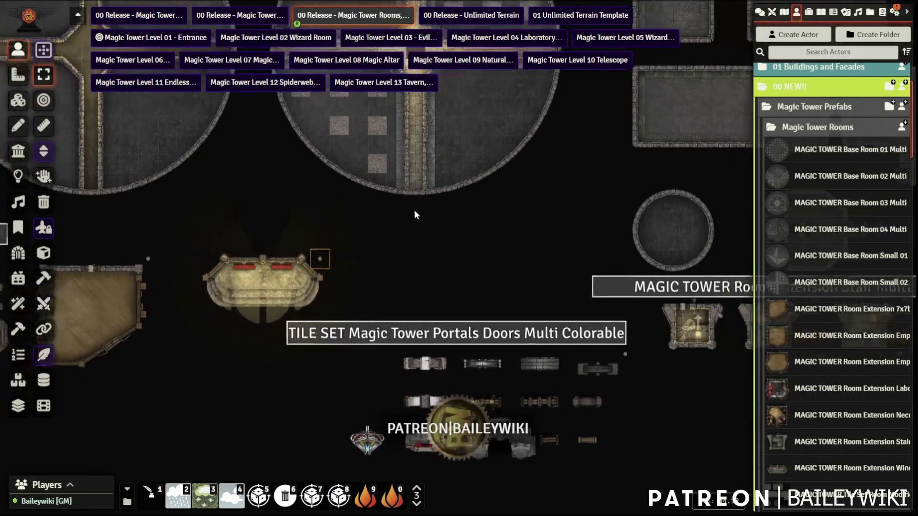
{"action": "right_click_drag", "start_coordinate": [575, 162], "coordinate": [357, 186]}
{"action": "right_click_drag", "start_coordinate": [521, 192], "coordinate": [471, 147]}
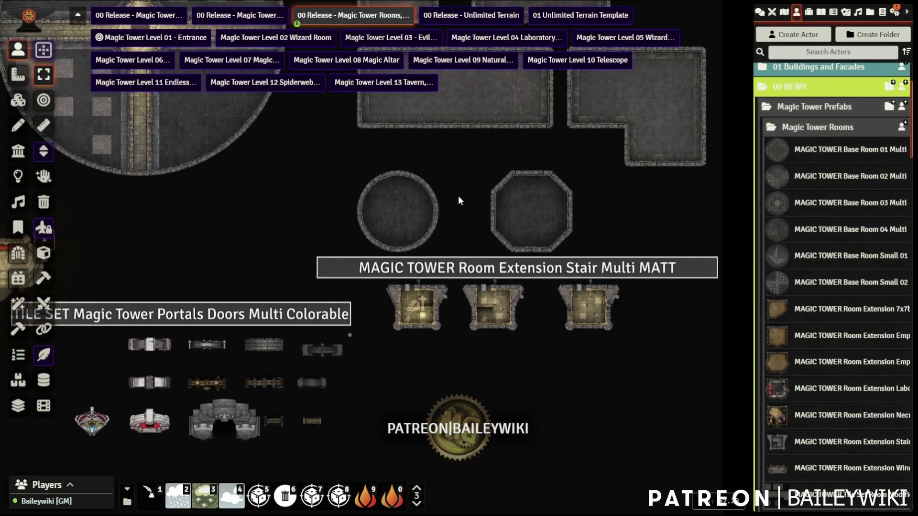
{"action": "right_click_drag", "start_coordinate": [459, 198], "coordinate": [462, 169]}
{"action": "scroll", "coordinate": [502, 307], "scroll_direction": "down", "scroll_amount": 1}
{"action": "scroll", "coordinate": [351, 329], "scroll_direction": "up", "scroll_amount": 5}
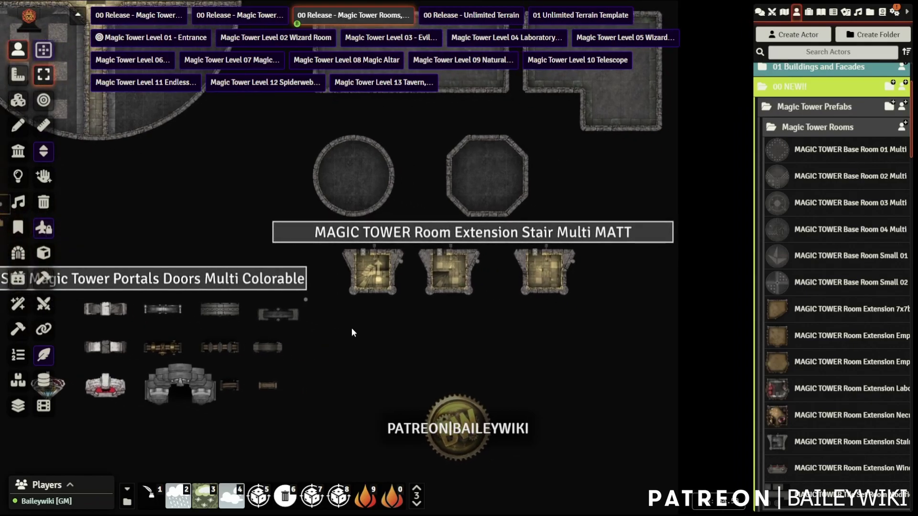
Place a MAGIC TOWER Room Extension Stair prefab under the existing stair row and move it down into open space.
{"action": "scroll", "coordinate": [813, 335], "scroll_direction": "down", "scroll_amount": 2}
{"action": "left_click_drag", "start_coordinate": [813, 335], "coordinate": [344, 375]}
{"action": "key", "text": "ctrl+v"}
{"action": "right_click_drag", "start_coordinate": [430, 373], "coordinate": [462, 252]}
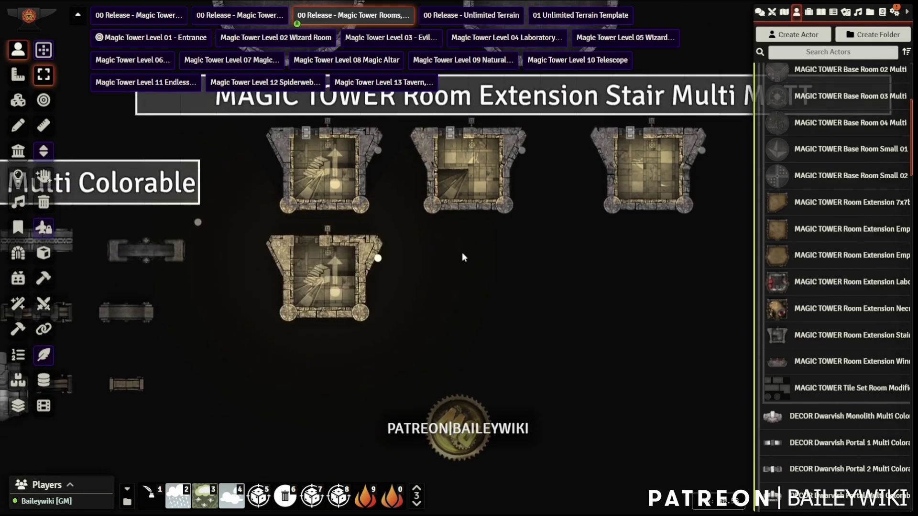
{"action": "left_click_drag", "start_coordinate": [382, 259], "coordinate": [455, 326]}
{"action": "right_click_drag", "start_coordinate": [464, 289], "coordinate": [489, 233]}
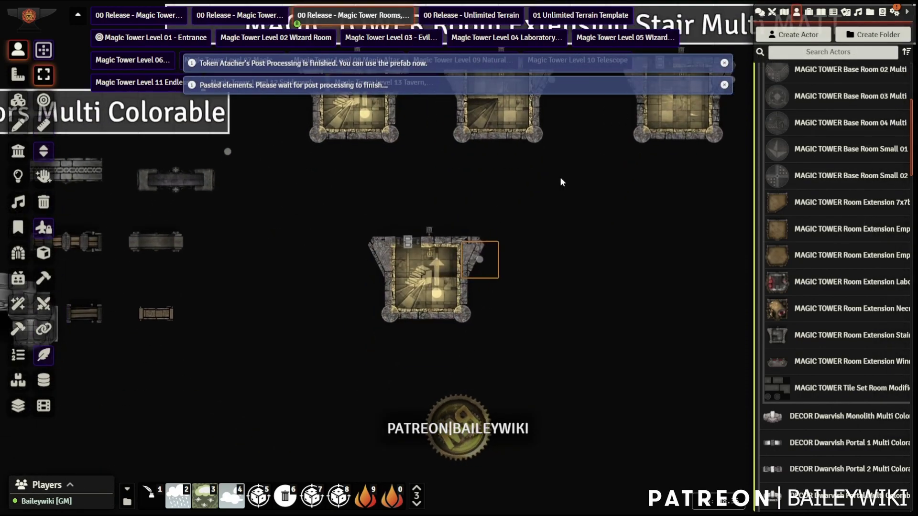
Inspect the tiles, walls and light of the newly placed stair extension.
{"action": "scroll", "coordinate": [560, 179], "scroll_direction": "up", "scroll_amount": 11}
{"action": "left_click", "coordinate": [19, 101]}
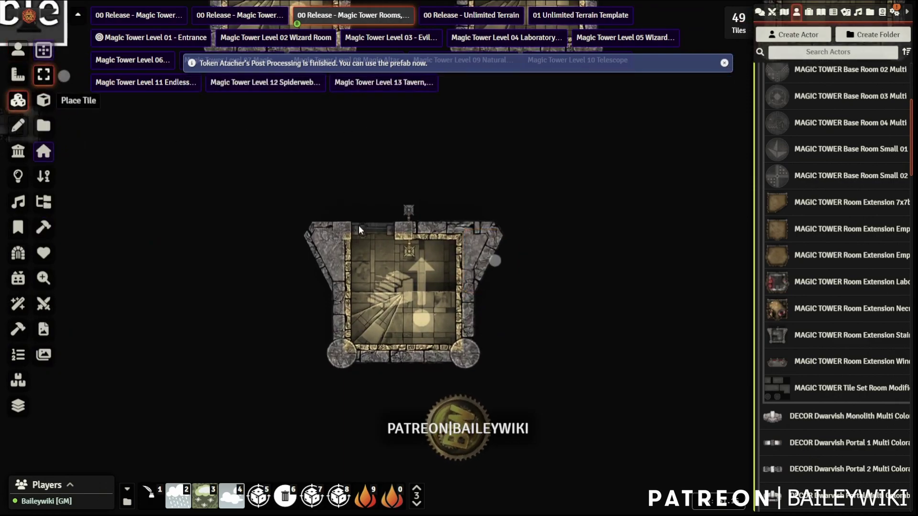
{"action": "left_click", "coordinate": [18, 154]}
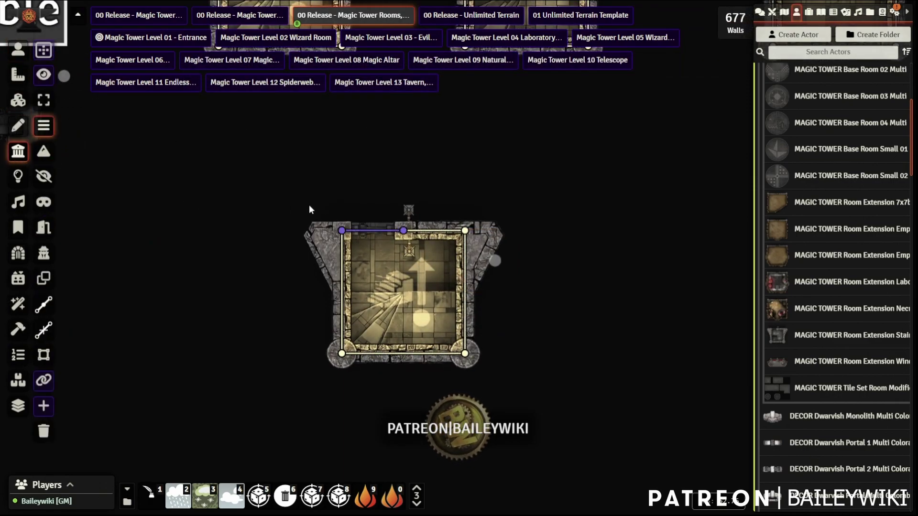
{"action": "left_click", "coordinate": [18, 176]}
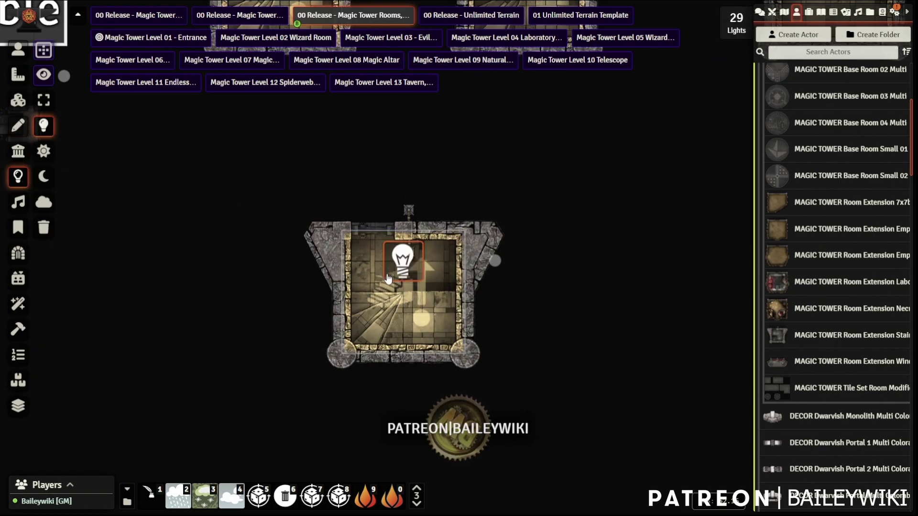
{"action": "left_click", "coordinate": [19, 100]}
Switch the stair extension's inner arrow tile between its down and up variants, ending on the up arrow.
{"action": "left_click", "coordinate": [409, 294]}
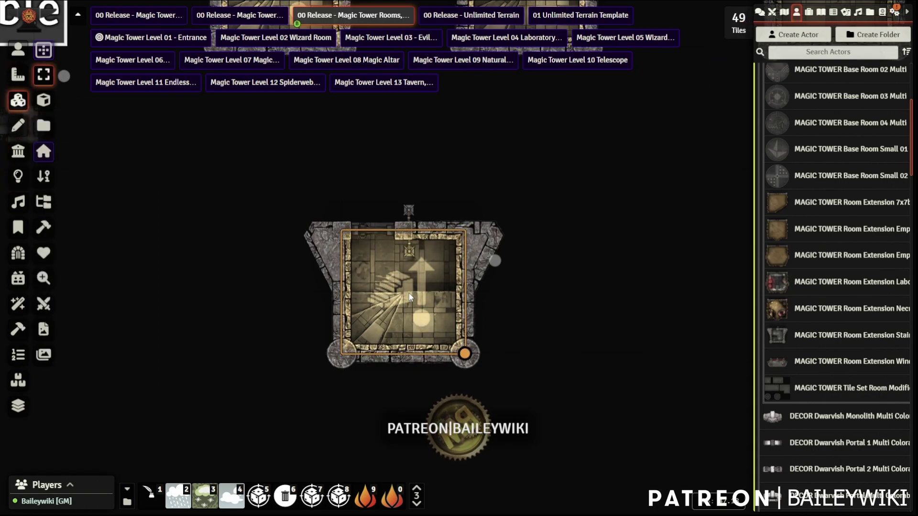
{"action": "scroll", "coordinate": [414, 290], "scroll_direction": "up", "scroll_amount": 6}
{"action": "right_click", "coordinate": [413, 291]}
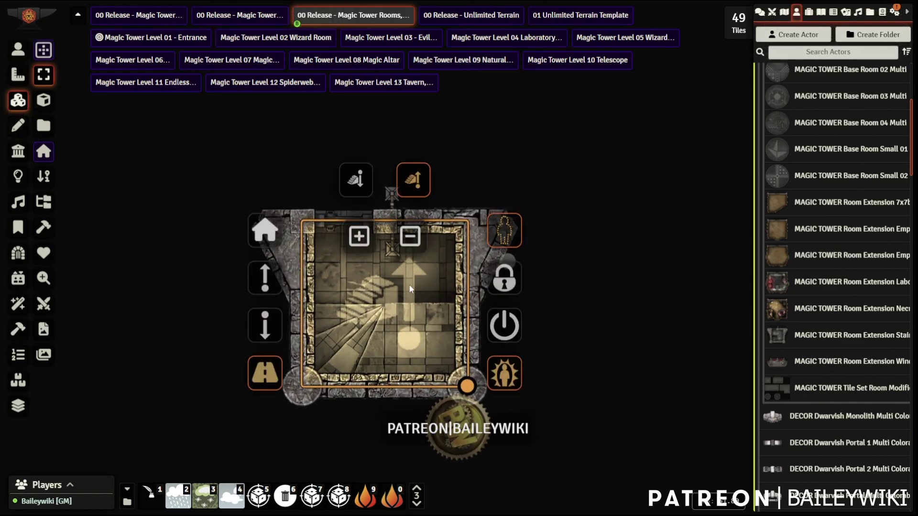
{"action": "left_click", "coordinate": [353, 181]}
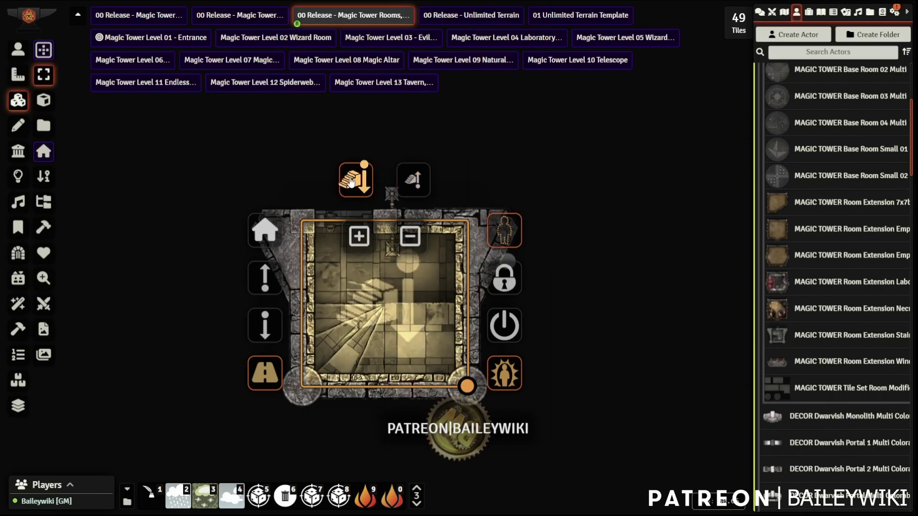
{"action": "left_click", "coordinate": [414, 180]}
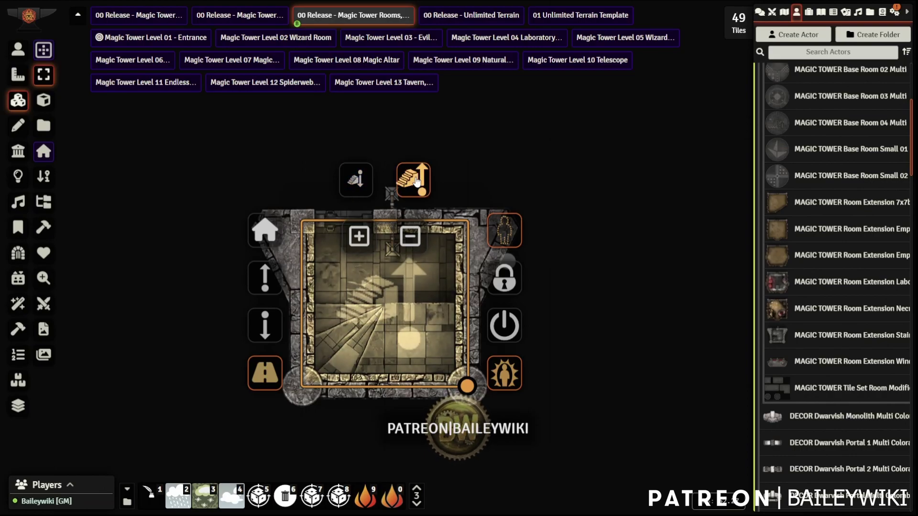
{"action": "left_click", "coordinate": [352, 185]}
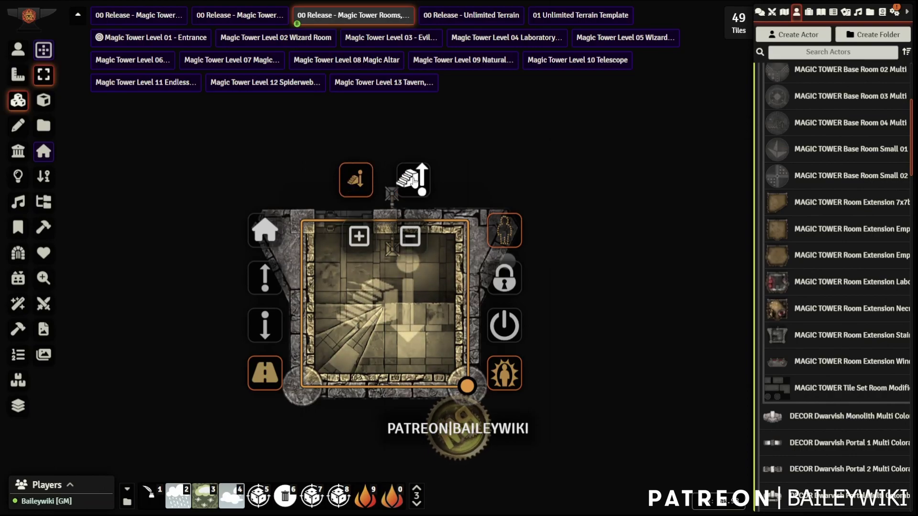
{"action": "left_click", "coordinate": [414, 180]}
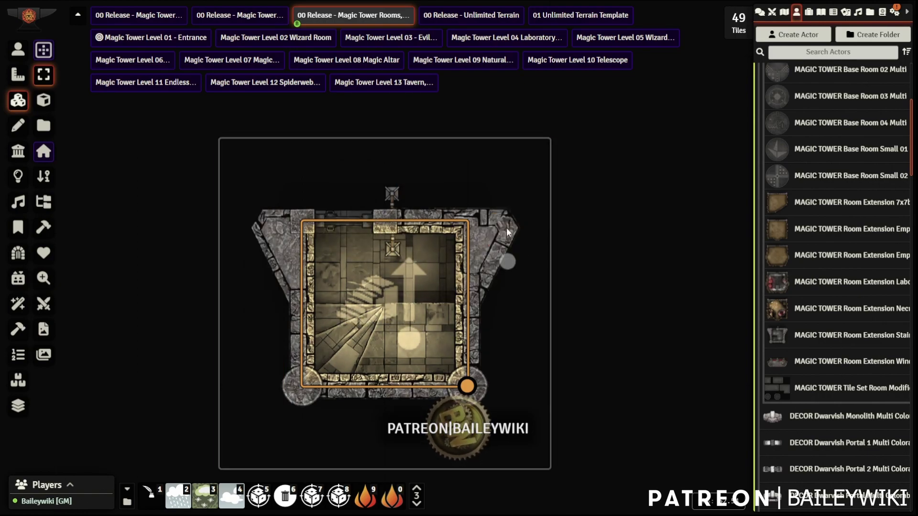
Cycle the stair extension's outer room tile through its three image variants, ending on the first one.
{"action": "left_click", "coordinate": [506, 228]}
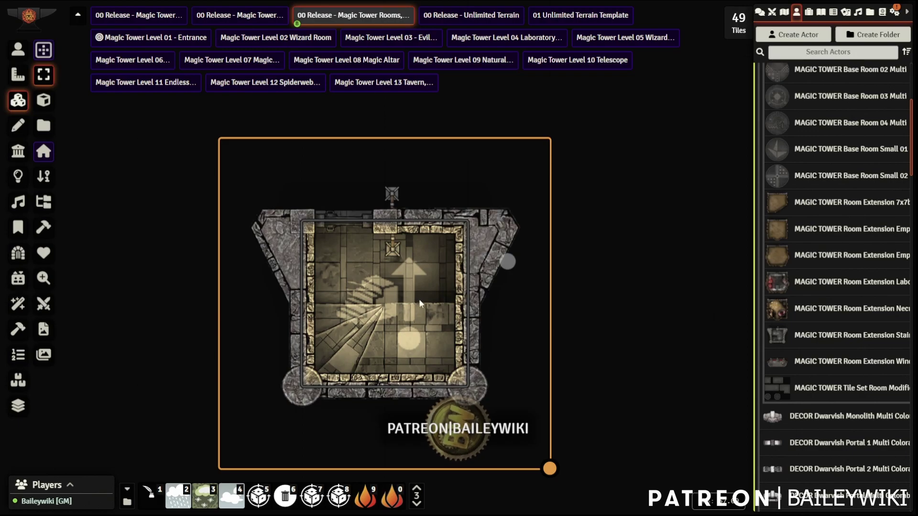
{"action": "left_click", "coordinate": [410, 309]}
{"action": "left_click", "coordinate": [505, 225]}
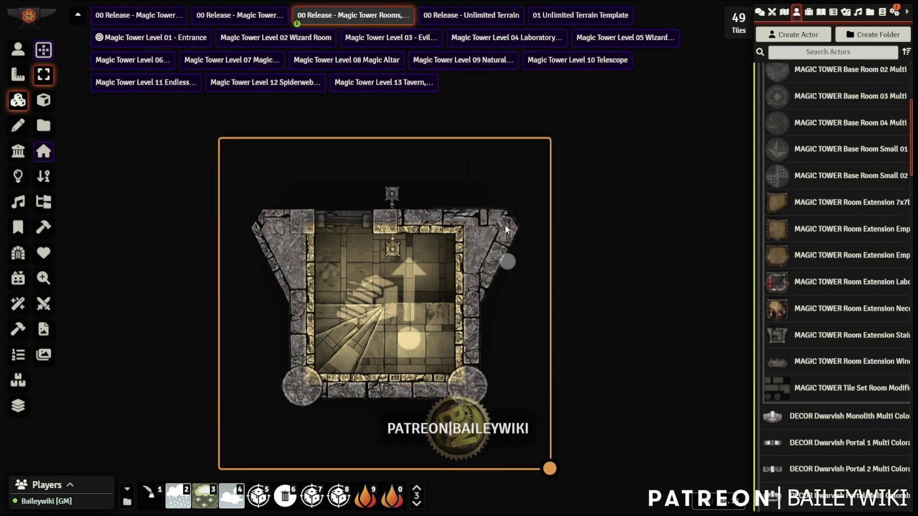
{"action": "right_click", "coordinate": [505, 225]}
{"action": "left_click", "coordinate": [324, 109]}
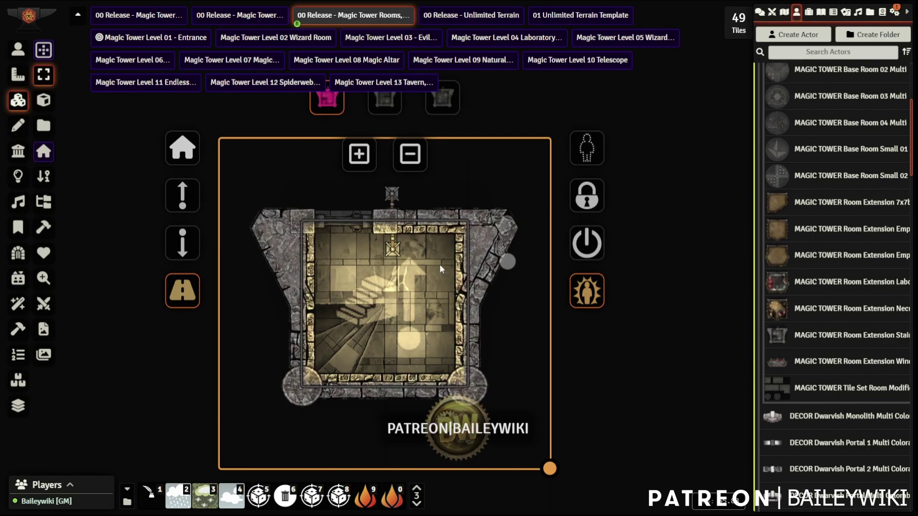
{"action": "left_click", "coordinate": [385, 99]}
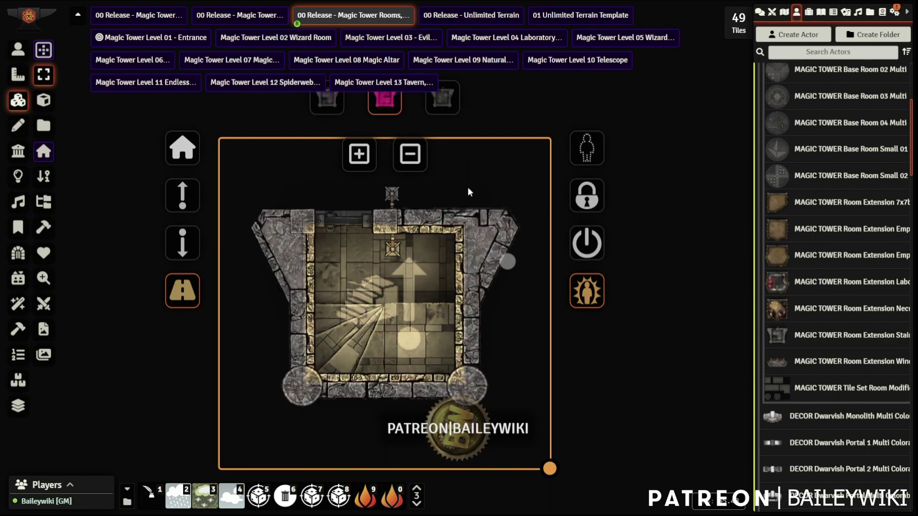
{"action": "left_click", "coordinate": [449, 110]}
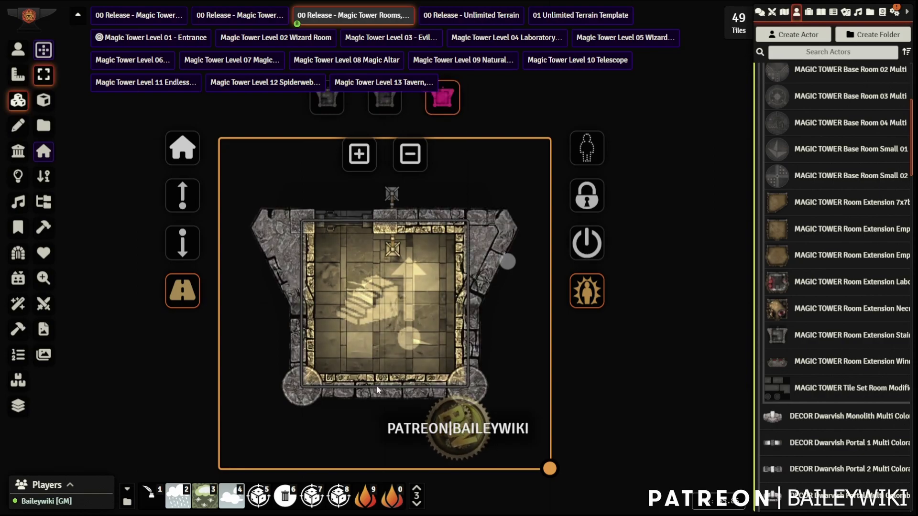
{"action": "left_click", "coordinate": [330, 105]}
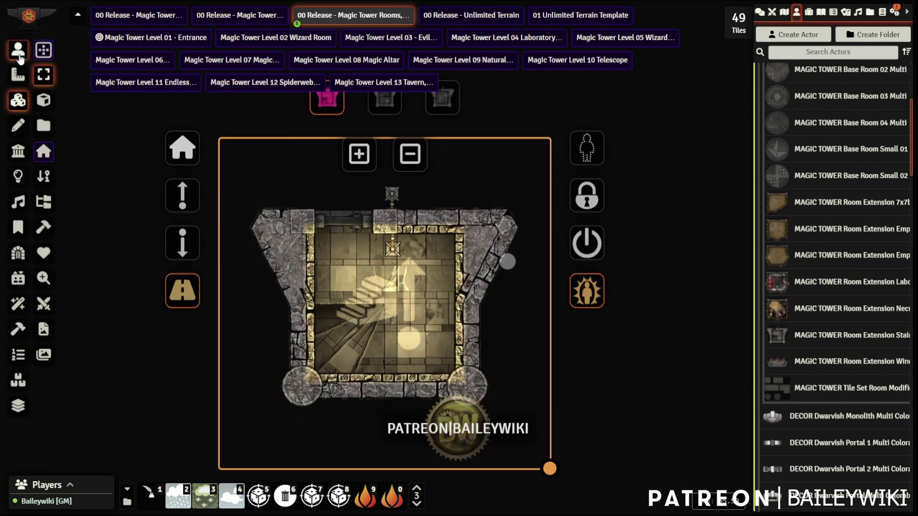
Look over the large and small Base Rooms, the room modifiers and the room extension prefabs around the scene.
{"action": "left_click", "coordinate": [27, 56]}
{"action": "scroll", "coordinate": [285, 166], "scroll_direction": "down", "scroll_amount": 5}
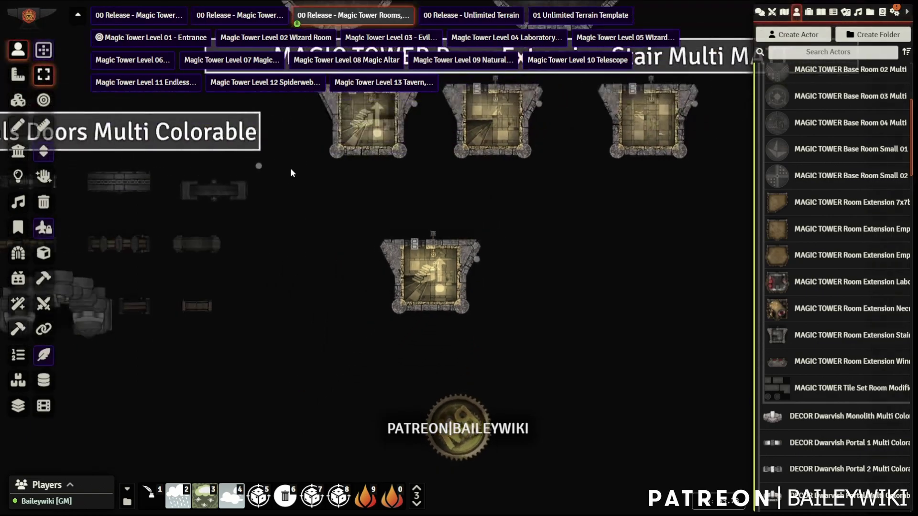
{"action": "right_click_drag", "start_coordinate": [346, 158], "coordinate": [446, 451]}
{"action": "right_click_drag", "start_coordinate": [289, 231], "coordinate": [579, 365]}
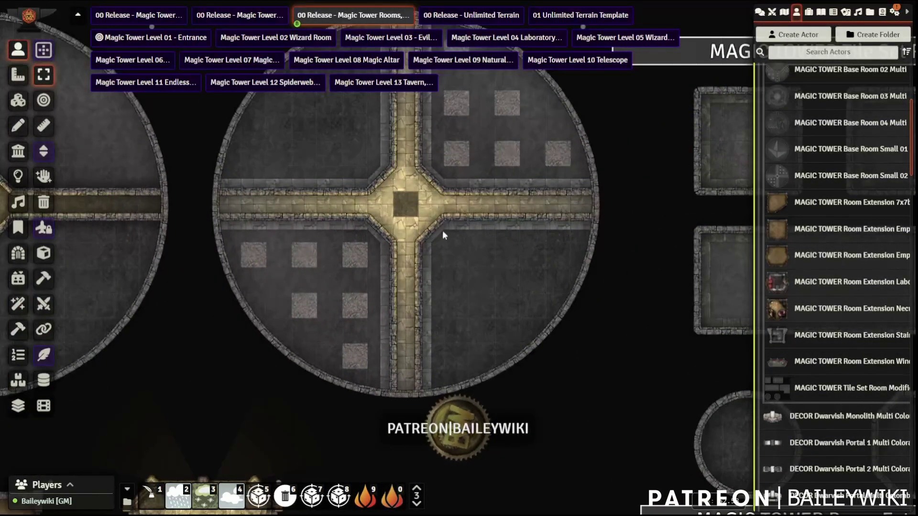
{"action": "scroll", "coordinate": [443, 230], "scroll_direction": "down", "scroll_amount": 7}
{"action": "right_click_drag", "start_coordinate": [309, 175], "coordinate": [495, 334]}
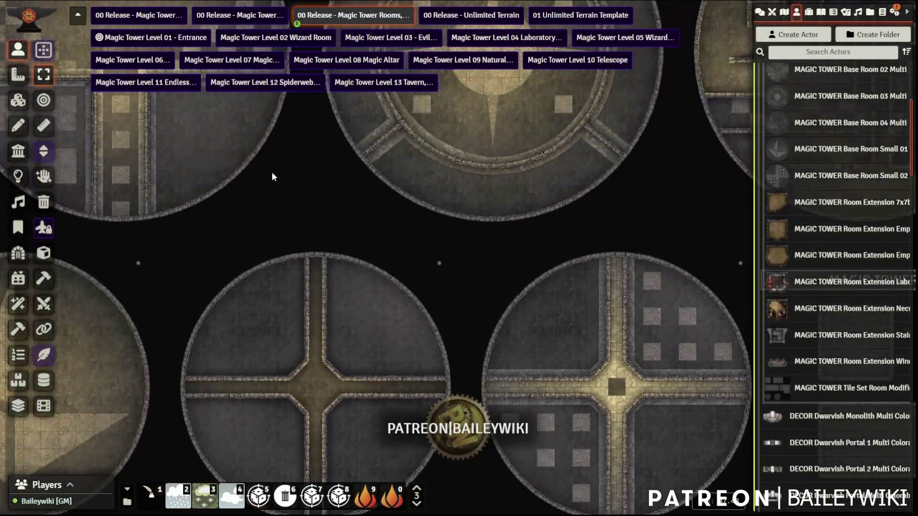
{"action": "right_click_drag", "start_coordinate": [408, 157], "coordinate": [381, 268]}
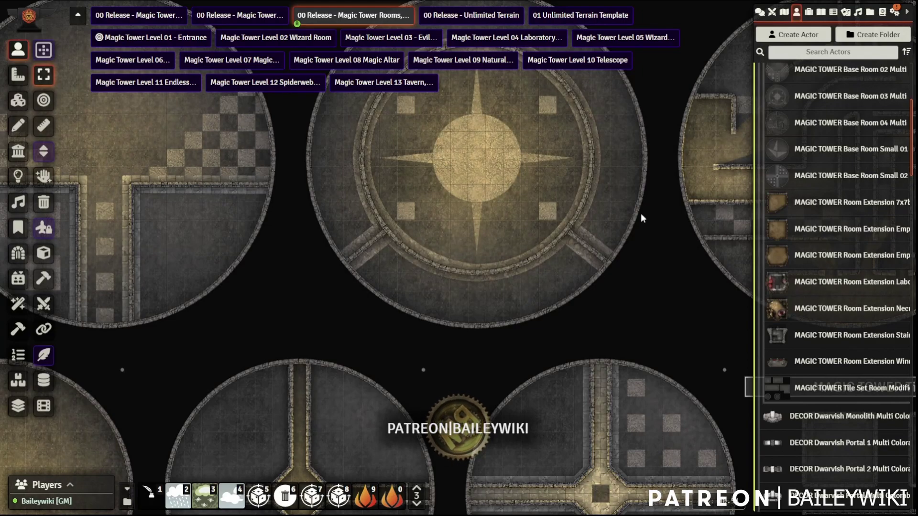
{"action": "right_click_drag", "start_coordinate": [689, 416], "coordinate": [523, 226]}
{"action": "right_click_drag", "start_coordinate": [569, 387], "coordinate": [473, 301]}
{"action": "right_click_drag", "start_coordinate": [551, 424], "coordinate": [509, 370]}
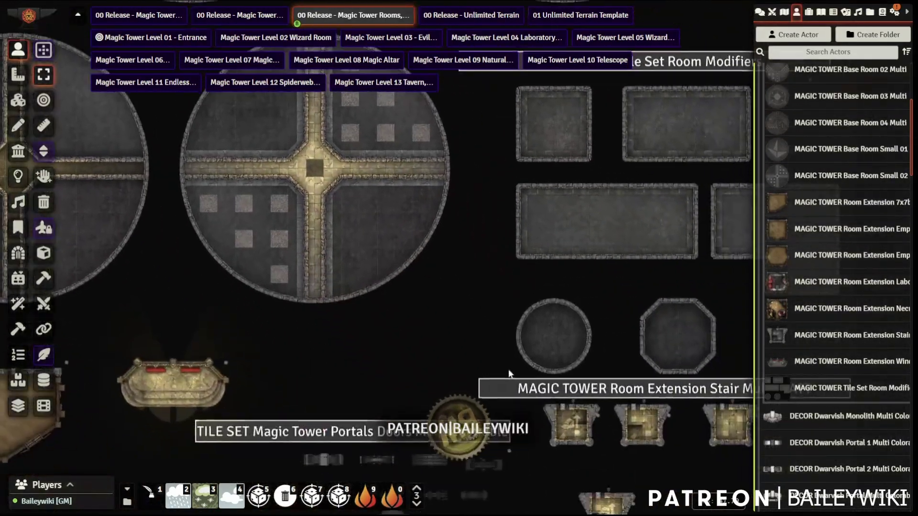
{"action": "right_click_drag", "start_coordinate": [258, 102], "coordinate": [392, 202]}
{"action": "right_click_drag", "start_coordinate": [359, 28], "coordinate": [456, 174]}
{"action": "scroll", "coordinate": [457, 175], "scroll_direction": "down", "scroll_amount": 6}
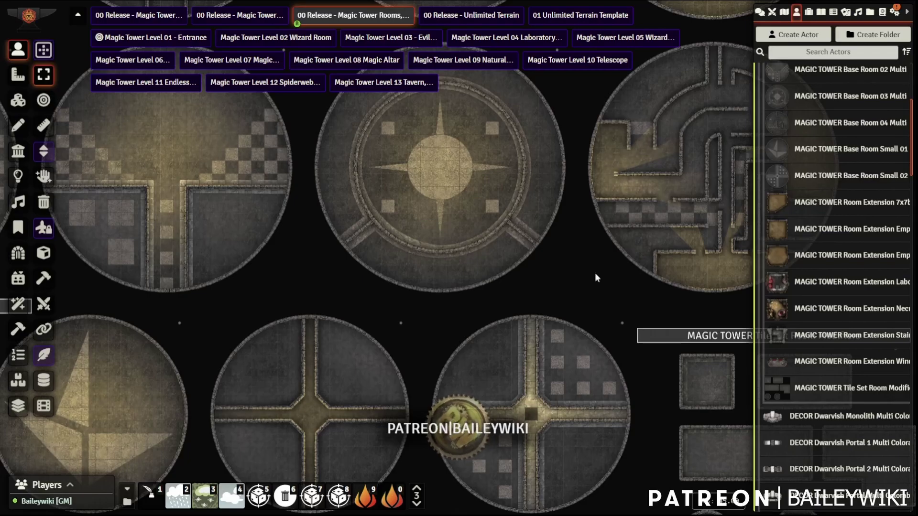
{"action": "right_click_drag", "start_coordinate": [595, 273], "coordinate": [473, 258]}
{"action": "scroll", "coordinate": [531, 252], "scroll_direction": "up", "scroll_amount": 3}
{"action": "scroll", "coordinate": [611, 276], "scroll_direction": "up", "scroll_amount": 3}
{"action": "scroll", "coordinate": [611, 276], "scroll_direction": "up", "scroll_amount": 2}
Attach the placed stair extension to the lower edge of the large maze-patterned Base Room and inspect where the walls meet.
{"action": "right_click_drag", "start_coordinate": [526, 272], "coordinate": [383, 193]}
{"action": "scroll", "coordinate": [449, 260], "scroll_direction": "down", "scroll_amount": 10}
{"action": "right_click_drag", "start_coordinate": [450, 284], "coordinate": [385, 188]}
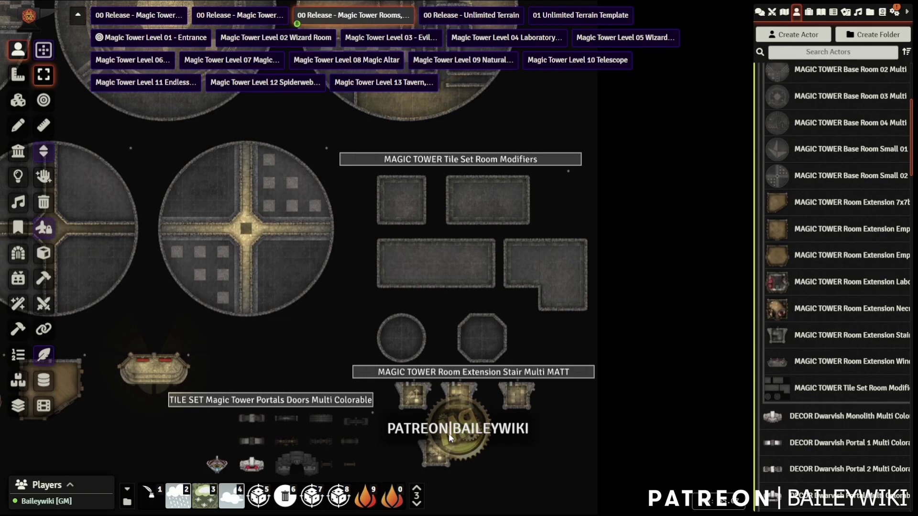
{"action": "left_click_drag", "start_coordinate": [443, 448], "coordinate": [436, 280]}
{"action": "scroll", "coordinate": [435, 284], "scroll_direction": "up", "scroll_amount": 9}
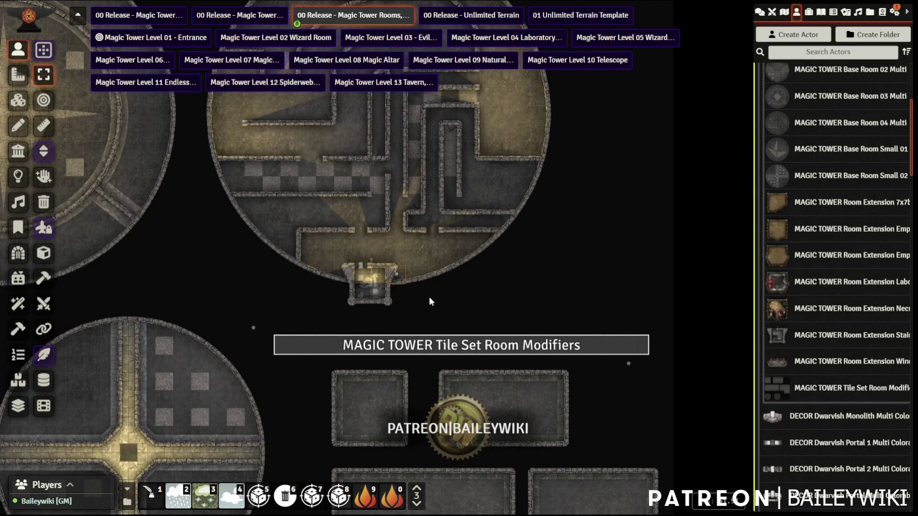
{"action": "scroll", "coordinate": [483, 291], "scroll_direction": "up", "scroll_amount": 6}
{"action": "scroll", "coordinate": [473, 268], "scroll_direction": "up", "scroll_amount": 2}
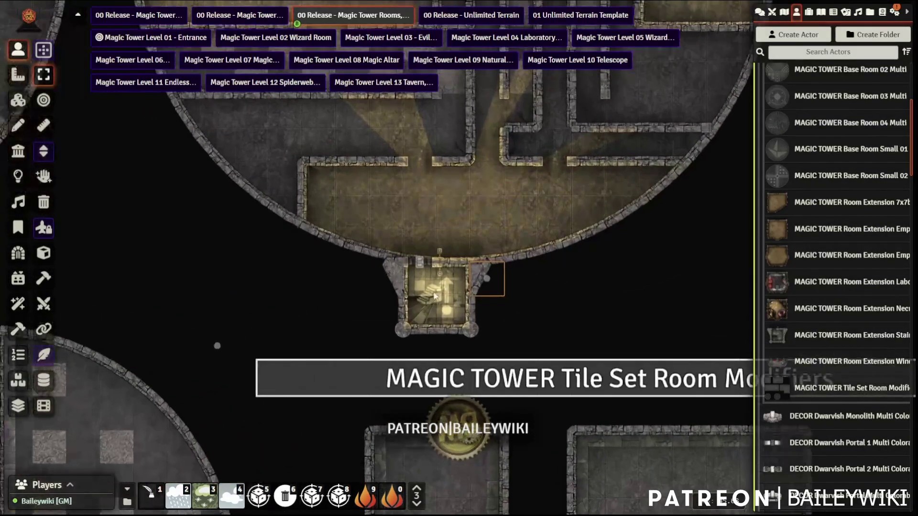
Delete the stair extension attached to the maze-patterned Base Room.
{"action": "scroll", "coordinate": [428, 294], "scroll_direction": "down", "scroll_amount": 1}
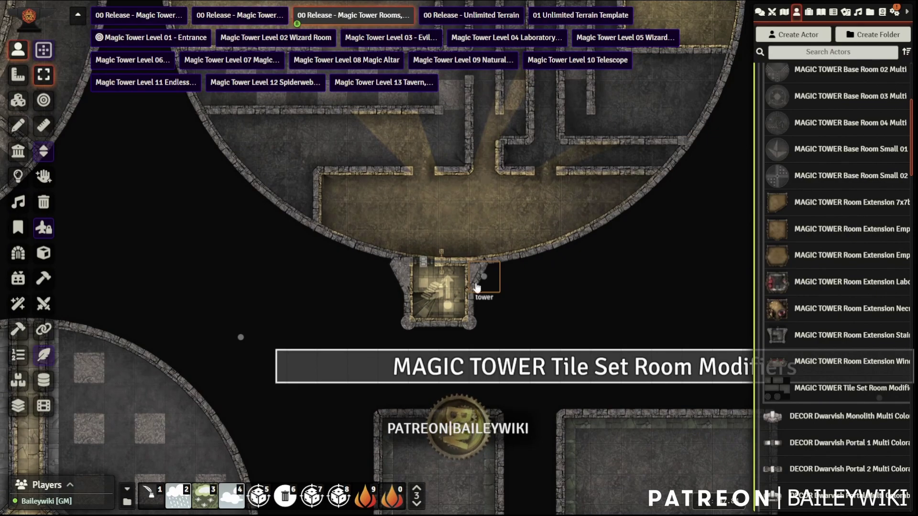
{"action": "scroll", "coordinate": [533, 269], "scroll_direction": "down", "scroll_amount": 3}
{"action": "right_click_drag", "start_coordinate": [577, 278], "coordinate": [432, 167]}
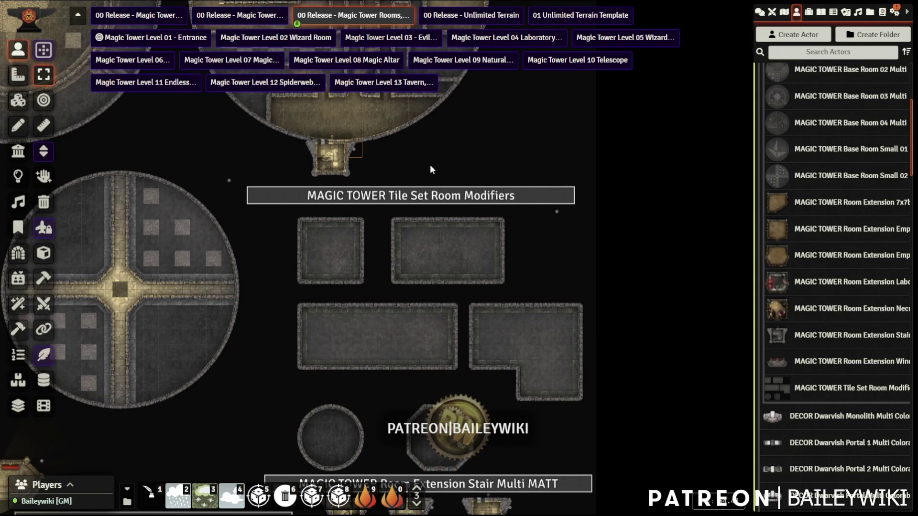
{"action": "key", "text": "Delete"}
Look over the Base Rooms, the Tile Set Room Modifiers and the Portals Doors tile set once more.
{"action": "right_click_drag", "start_coordinate": [363, 186], "coordinate": [511, 275]}
{"action": "right_click_drag", "start_coordinate": [300, 166], "coordinate": [412, 233]}
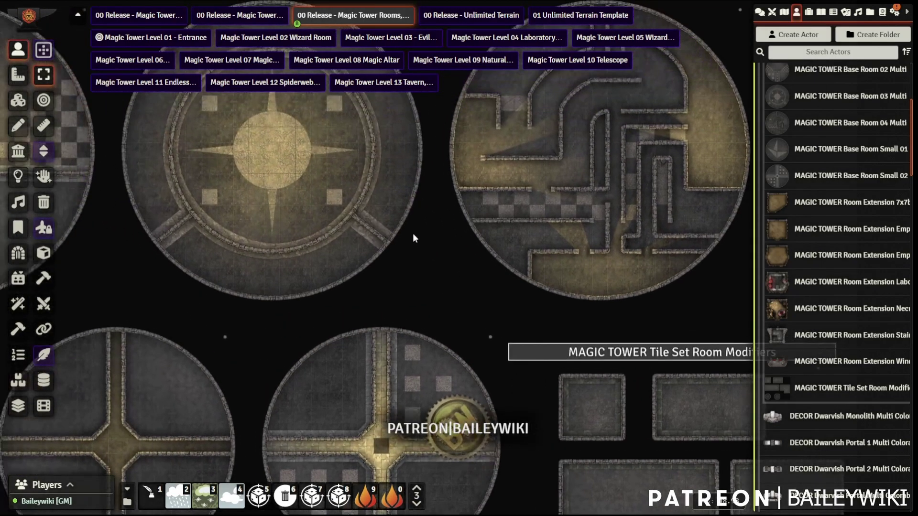
{"action": "scroll", "coordinate": [412, 233], "scroll_direction": "down", "scroll_amount": 5}
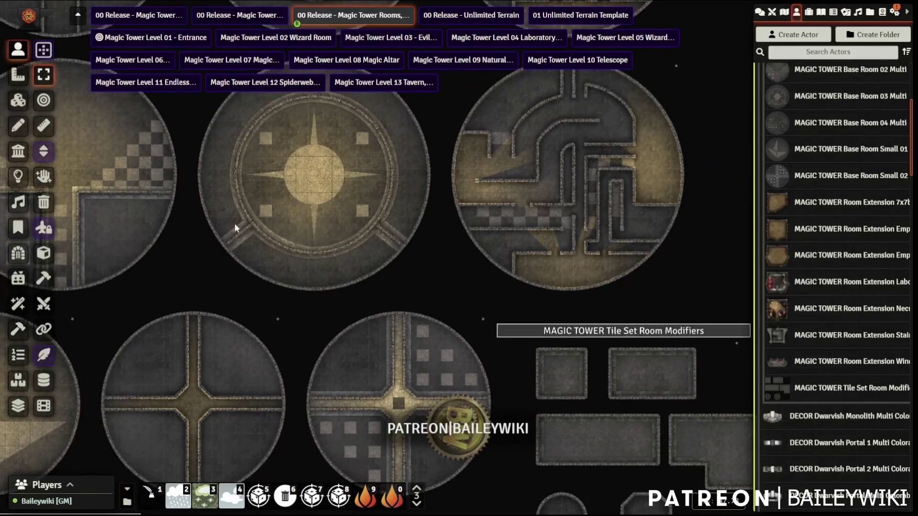
{"action": "right_click_drag", "start_coordinate": [249, 295], "coordinate": [419, 234]}
{"action": "right_click_drag", "start_coordinate": [614, 267], "coordinate": [460, 232]}
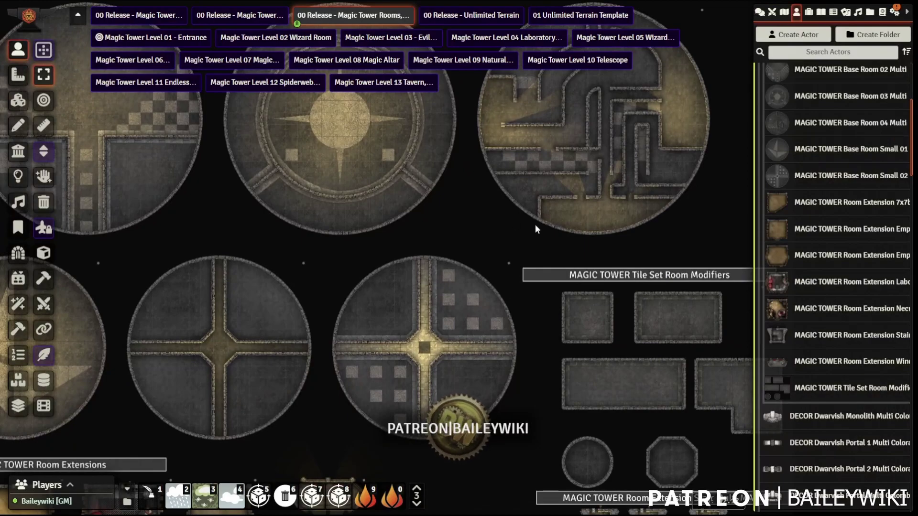
{"action": "right_click_drag", "start_coordinate": [535, 224], "coordinate": [383, 157]}
{"action": "right_click_drag", "start_coordinate": [387, 348], "coordinate": [395, 173]}
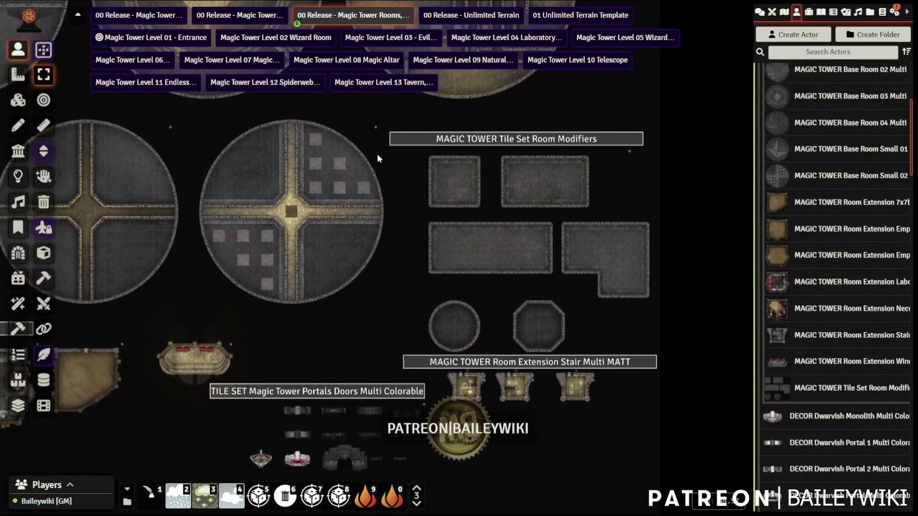
Collapse the Magic Tower Rooms folder in the actor list to reach the DECOR prefabs below it.
{"action": "right_click_drag", "start_coordinate": [375, 313], "coordinate": [397, 267]}
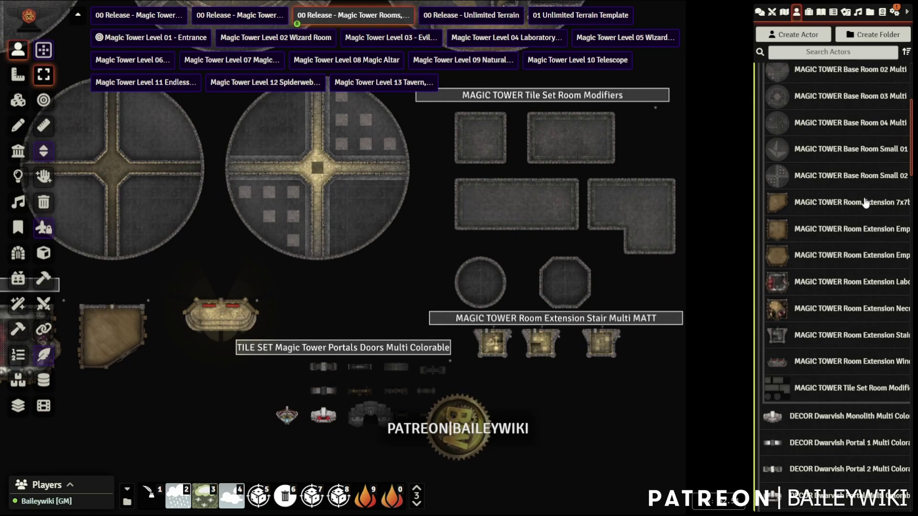
{"action": "scroll", "coordinate": [842, 283], "scroll_direction": "up", "scroll_amount": 5}
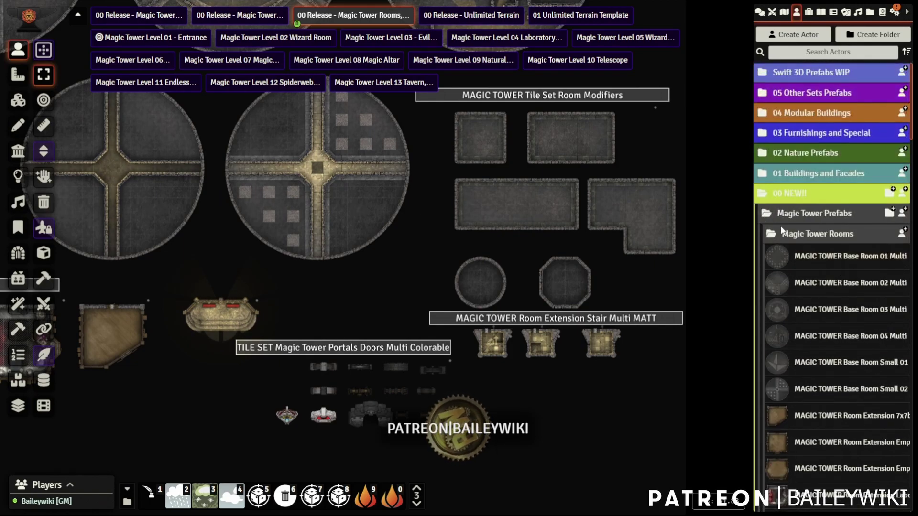
{"action": "left_click", "coordinate": [809, 233]}
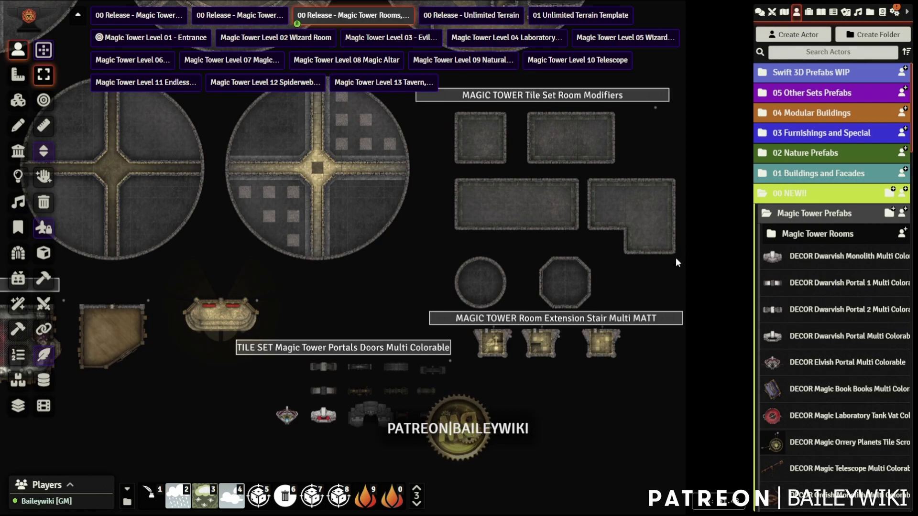
Switch to the 00 Release - Unlimited Terrain scene and collapse the list of scenes.
{"action": "scroll", "coordinate": [676, 257], "scroll_direction": "down", "scroll_amount": 1}
{"action": "scroll", "coordinate": [806, 285], "scroll_direction": "down", "scroll_amount": 5}
{"action": "scroll", "coordinate": [807, 287], "scroll_direction": "up", "scroll_amount": 5}
{"action": "right_click_drag", "start_coordinate": [461, 167], "coordinate": [624, 289]}
{"action": "right_click_drag", "start_coordinate": [249, 173], "coordinate": [391, 258]}
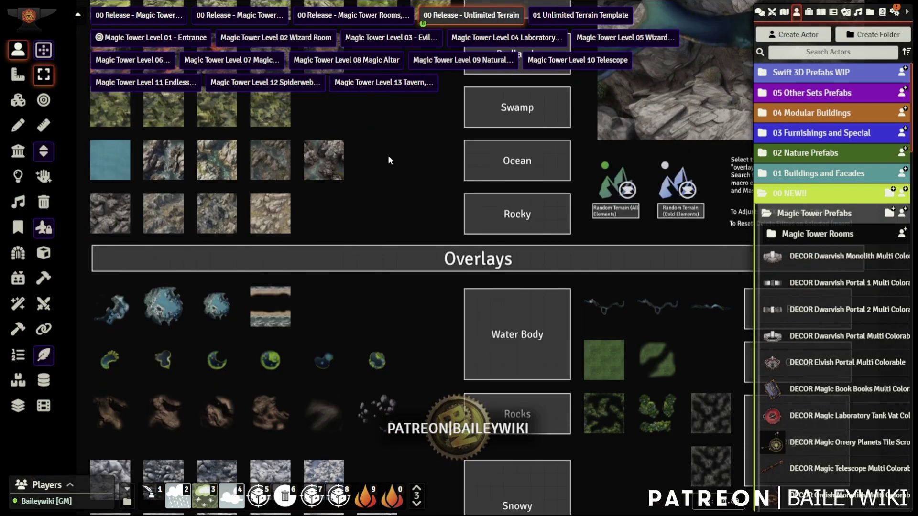
{"action": "right_click_drag", "start_coordinate": [386, 195], "coordinate": [381, 232]}
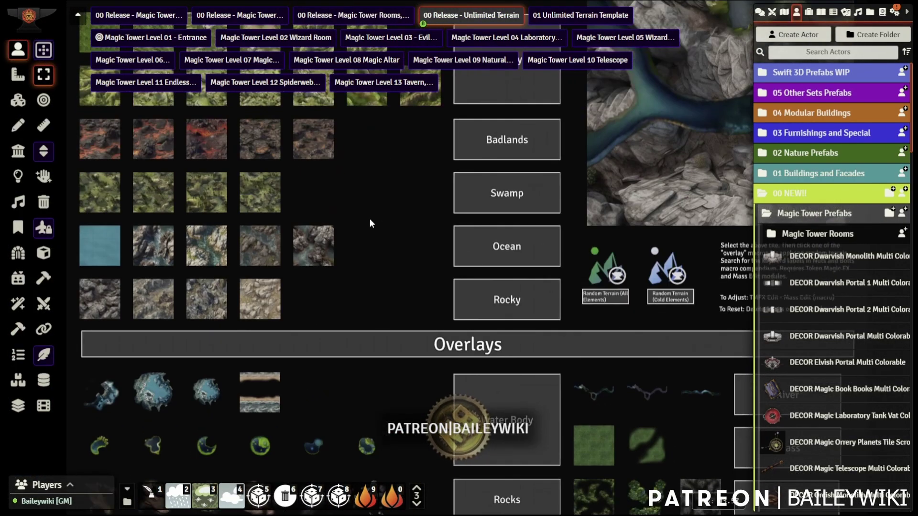
{"action": "left_click", "coordinate": [77, 15]}
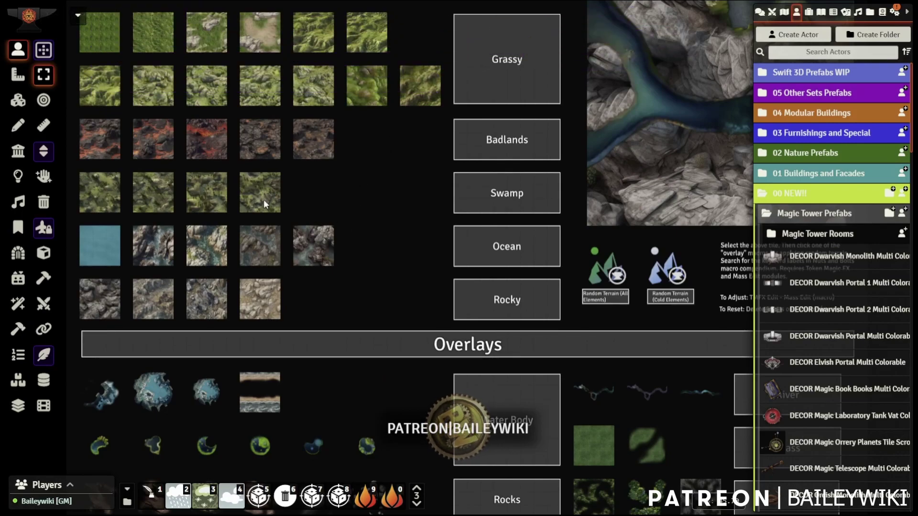
Look over the Overlay Terrains tiles and examine the Badlands terrain up close.
{"action": "right_click_drag", "start_coordinate": [310, 212], "coordinate": [291, 297]}
{"action": "left_click", "coordinate": [18, 100]}
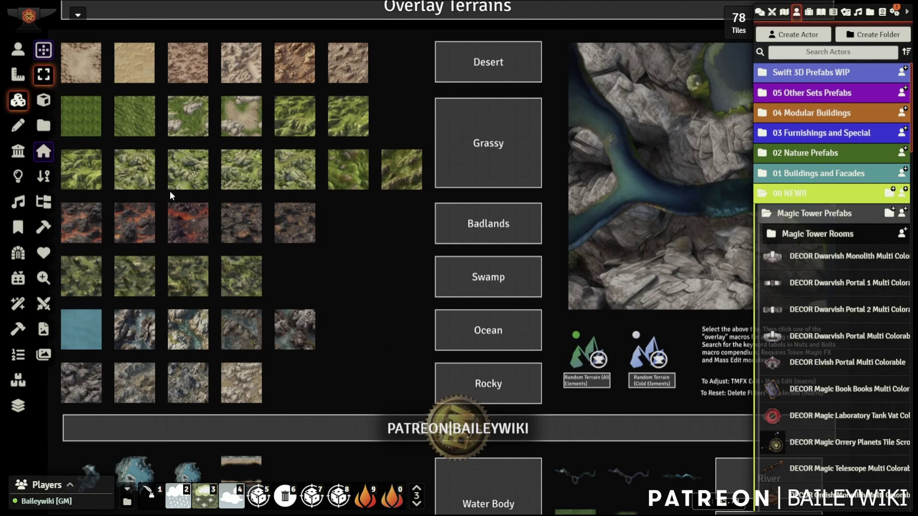
{"action": "left_click", "coordinate": [18, 50]}
{"action": "right_click_drag", "start_coordinate": [319, 261], "coordinate": [239, 169]}
{"action": "scroll", "coordinate": [239, 239], "scroll_direction": "down", "scroll_amount": 2}
{"action": "scroll", "coordinate": [239, 240], "scroll_direction": "down", "scroll_amount": 2}
{"action": "right_click_drag", "start_coordinate": [307, 330], "coordinate": [489, 344]}
{"action": "right_click_drag", "start_coordinate": [493, 186], "coordinate": [557, 307]}
{"action": "scroll", "coordinate": [473, 208], "scroll_direction": "up", "scroll_amount": 14}
{"action": "scroll", "coordinate": [466, 189], "scroll_direction": "up", "scroll_amount": 8}
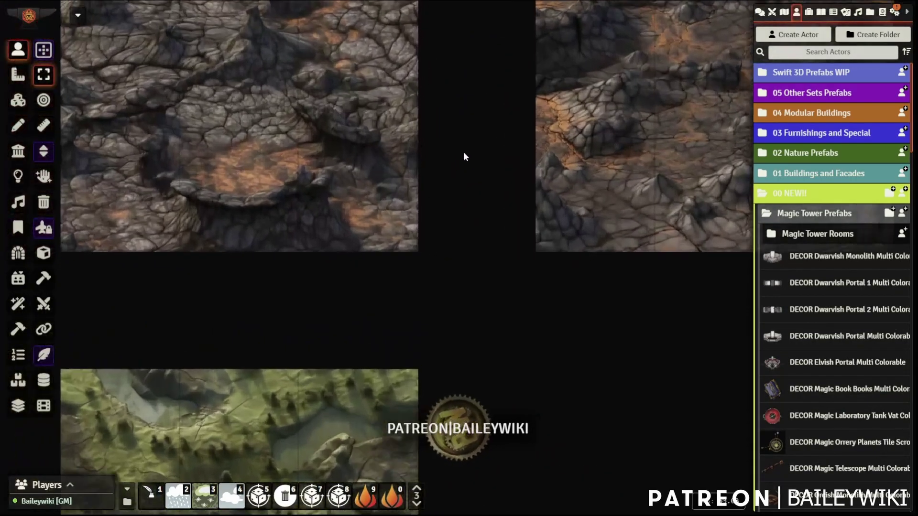
{"action": "right_click_drag", "start_coordinate": [483, 172], "coordinate": [626, 356]}
{"action": "scroll", "coordinate": [524, 253], "scroll_direction": "up", "scroll_amount": 6}
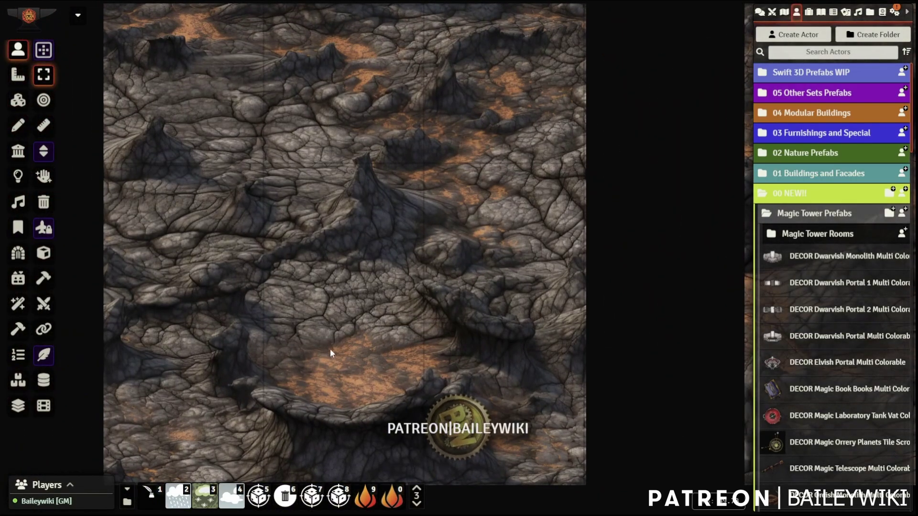
{"action": "right_click_drag", "start_coordinate": [588, 289], "coordinate": [52, 302]}
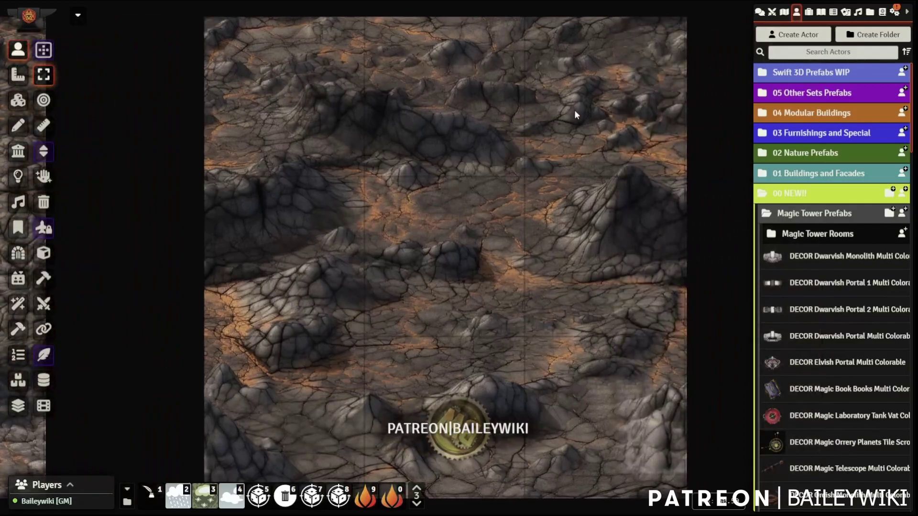
{"action": "scroll", "coordinate": [544, 195], "scroll_direction": "down", "scroll_amount": 2}
Examine the Grassy terrain tiles and compare them with the neighbouring Desert row.
{"action": "right_click_drag", "start_coordinate": [486, 68], "coordinate": [481, 423]}
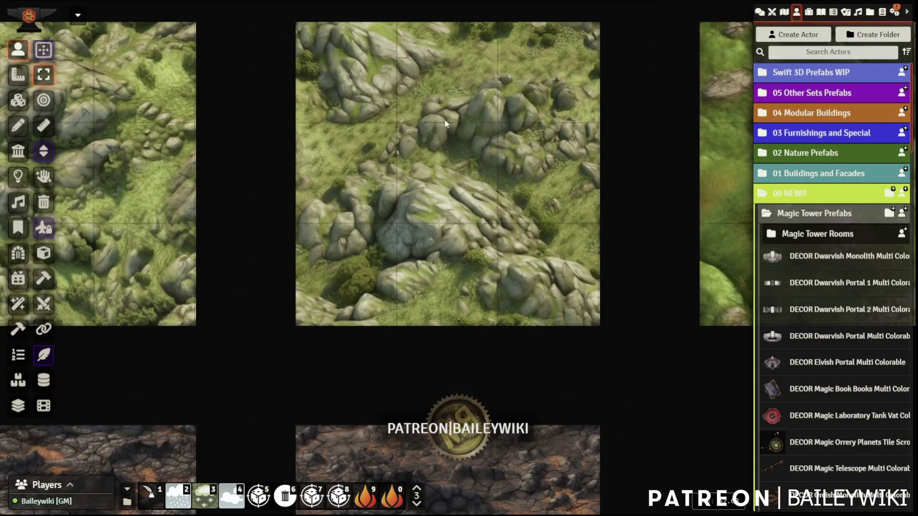
{"action": "scroll", "coordinate": [296, 166], "scroll_direction": "down", "scroll_amount": 2}
{"action": "scroll", "coordinate": [297, 163], "scroll_direction": "down", "scroll_amount": 2}
{"action": "right_click_drag", "start_coordinate": [308, 140], "coordinate": [392, 187]}
{"action": "right_click_drag", "start_coordinate": [244, 84], "coordinate": [463, 316]}
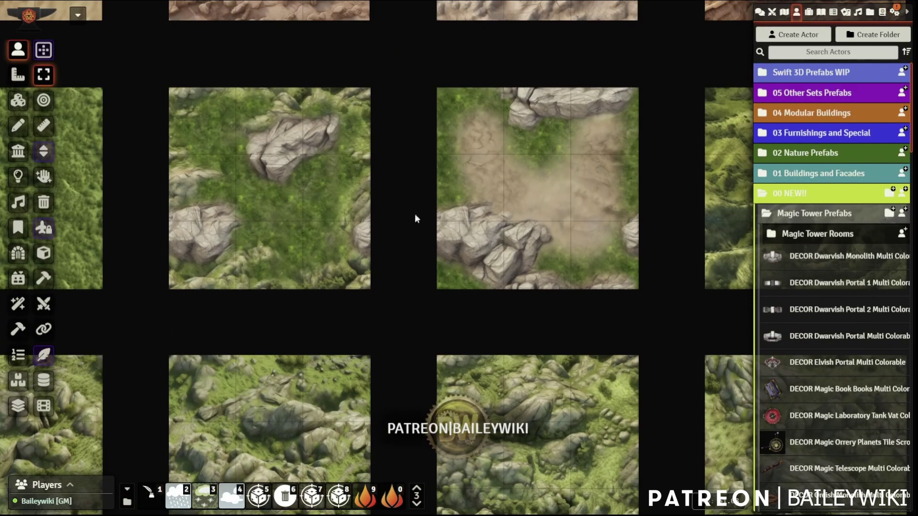
{"action": "scroll", "coordinate": [424, 229], "scroll_direction": "down", "scroll_amount": 3}
{"action": "scroll", "coordinate": [443, 244], "scroll_direction": "down", "scroll_amount": 5}
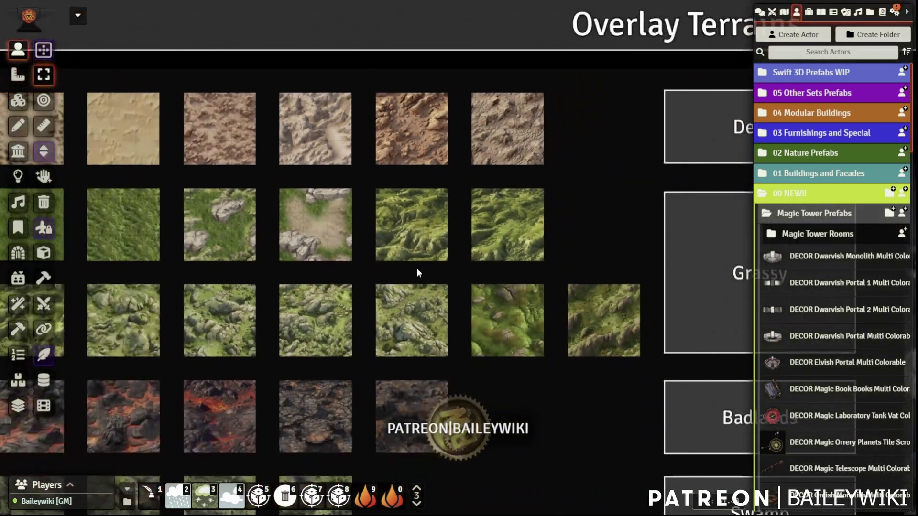
{"action": "scroll", "coordinate": [417, 268], "scroll_direction": "down", "scroll_amount": 3}
{"action": "right_click_drag", "start_coordinate": [575, 257], "coordinate": [271, 192]}
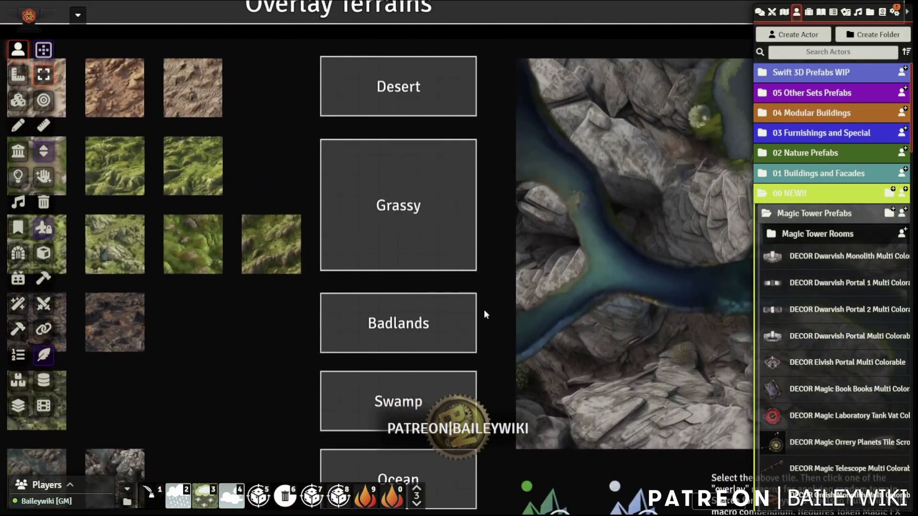
Select the large sample terrain tile above the Random Terrain macro labels.
{"action": "right_click_drag", "start_coordinate": [480, 278], "coordinate": [175, 238]}
{"action": "left_click", "coordinate": [18, 99]}
{"action": "left_click", "coordinate": [448, 267]}
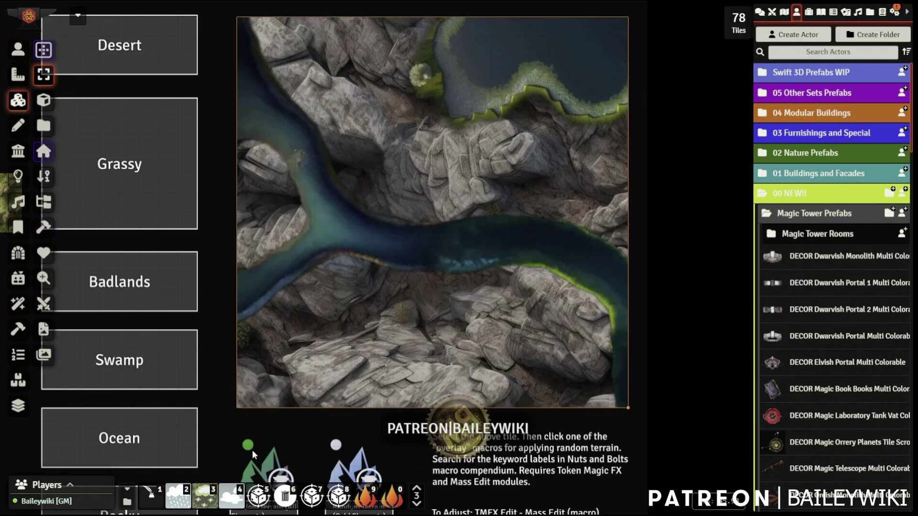
{"action": "right_click_drag", "start_coordinate": [356, 424], "coordinate": [359, 361]}
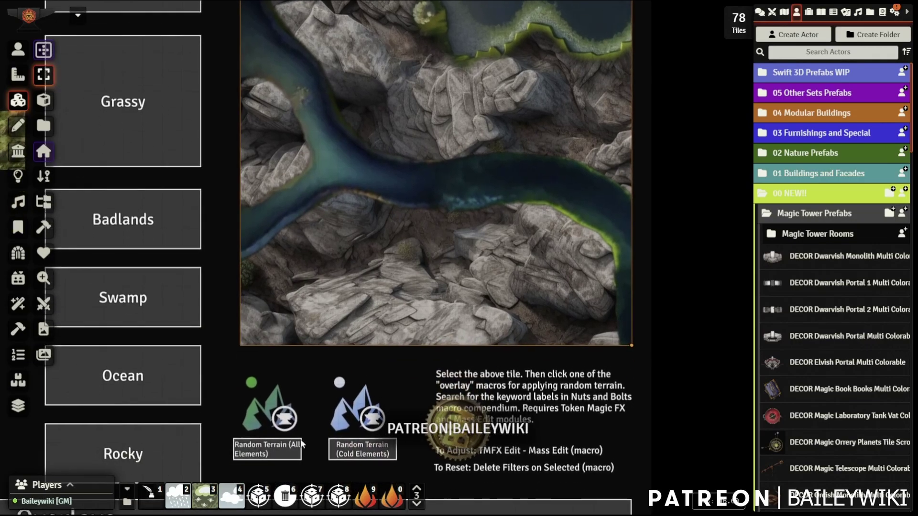
Run the Random Terrain (all elements) macro from macro page 2 repeatedly on the selected tile until it shows a rocky beach with surf.
{"action": "left_click", "coordinate": [416, 505]}
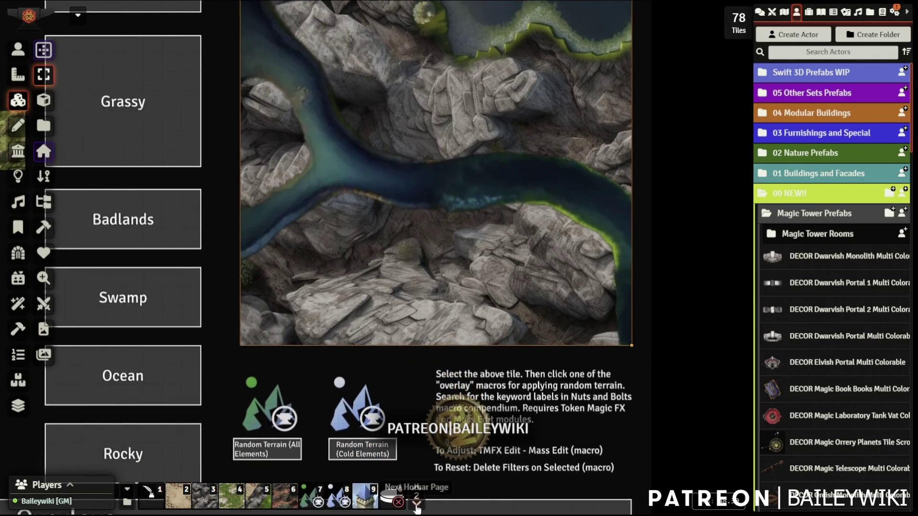
{"action": "left_click", "coordinate": [308, 500]}
{"action": "left_click", "coordinate": [308, 501]}
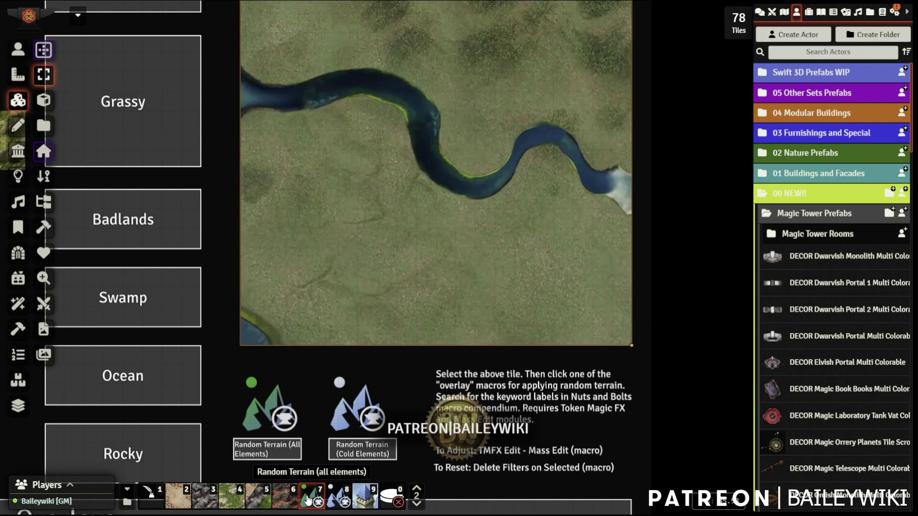
{"action": "left_click", "coordinate": [308, 500]}
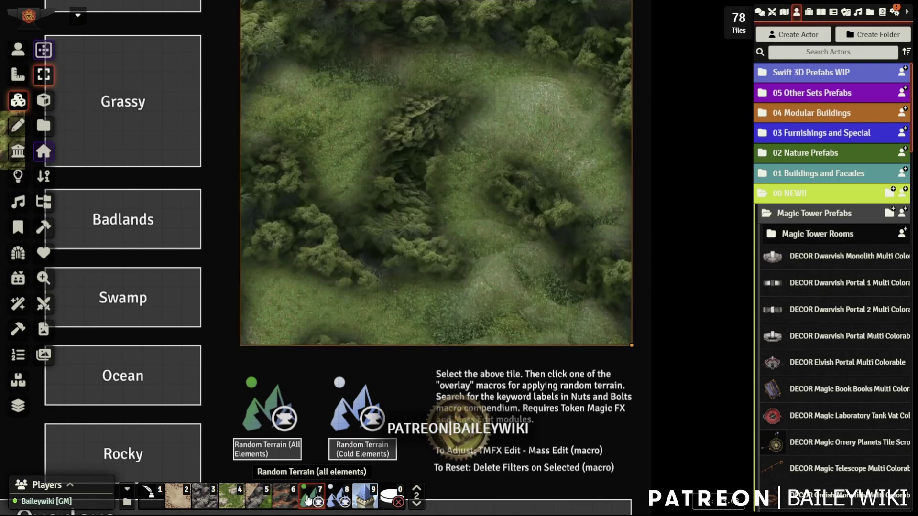
{"action": "left_click", "coordinate": [308, 500]}
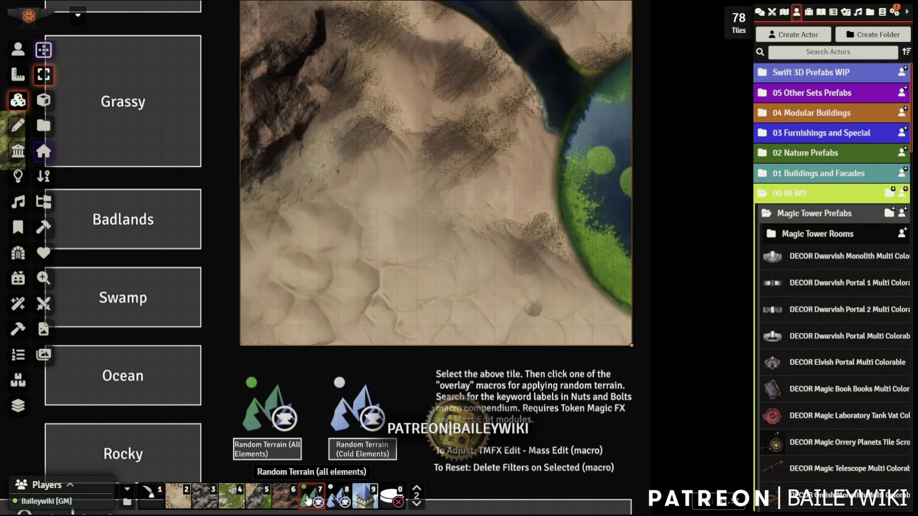
{"action": "left_click", "coordinate": [308, 501]}
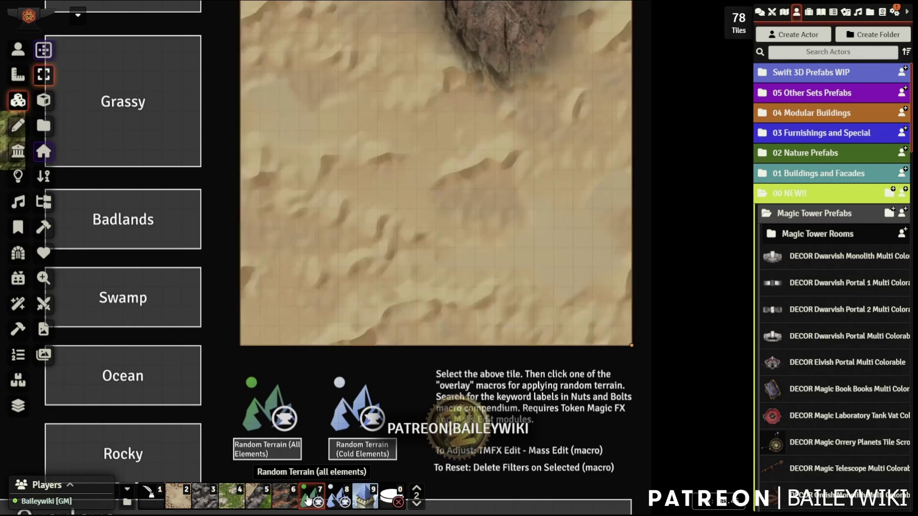
{"action": "left_click", "coordinate": [308, 501]}
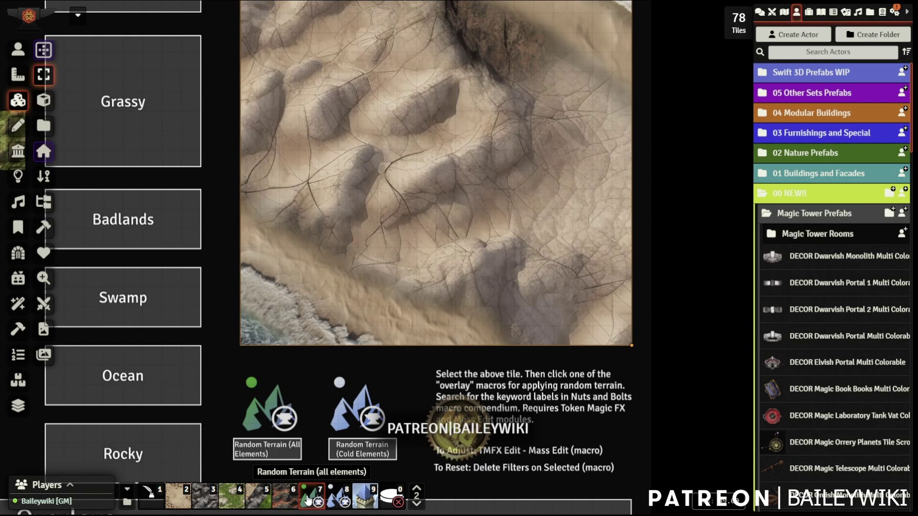
{"action": "left_click", "coordinate": [308, 501]}
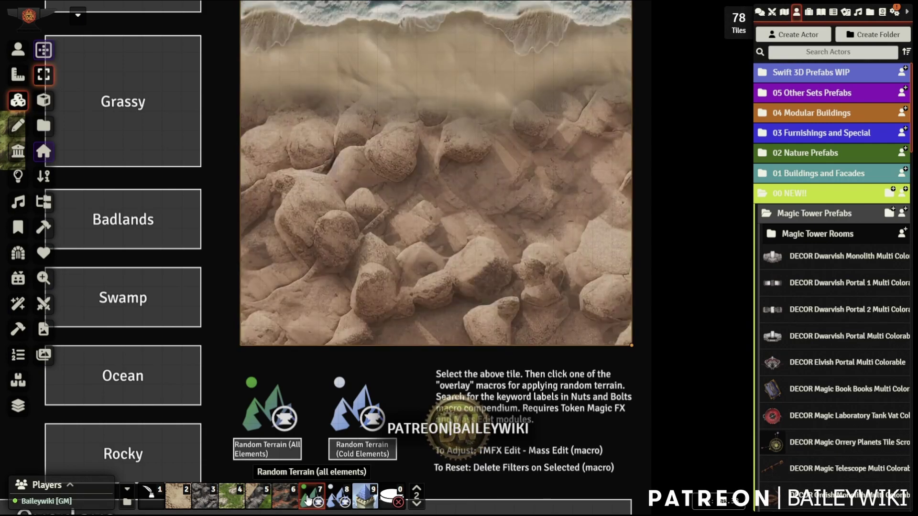
Open the TMFX Filter Editor for the selected tile from macro page 5 and edit its water-body-01 sprite filter.
{"action": "scroll", "coordinate": [546, 188], "scroll_direction": "down", "scroll_amount": 3}
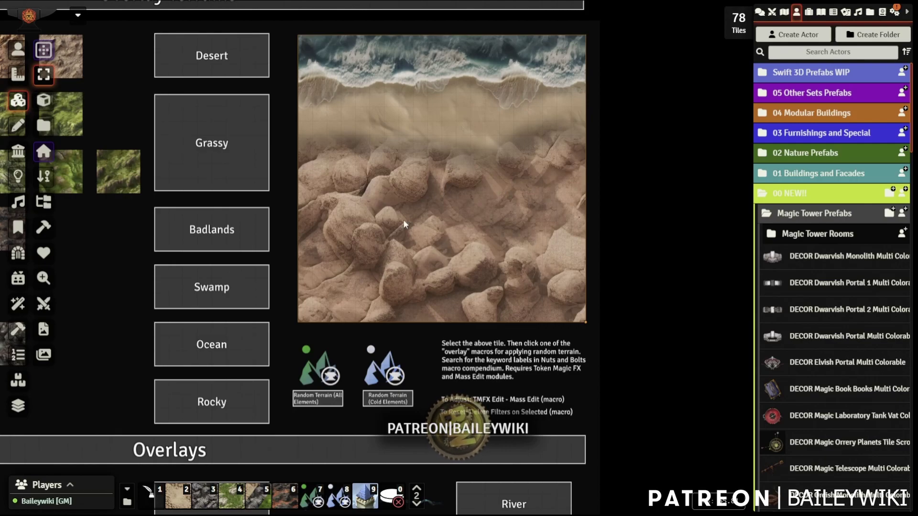
{"action": "left_click", "coordinate": [417, 505]}
{"action": "left_click", "coordinate": [417, 505]}
{"action": "left_click", "coordinate": [417, 505]}
{"action": "left_click", "coordinate": [391, 497]}
{"action": "left_click_drag", "start_coordinate": [477, 182], "coordinate": [143, 148]}
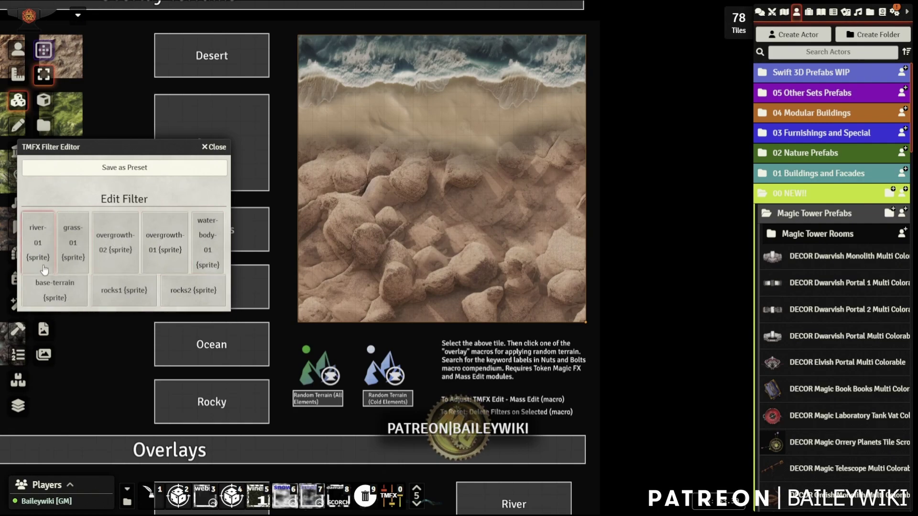
{"action": "left_click", "coordinate": [209, 237]}
{"action": "left_click_drag", "start_coordinate": [477, 101], "coordinate": [168, 80]}
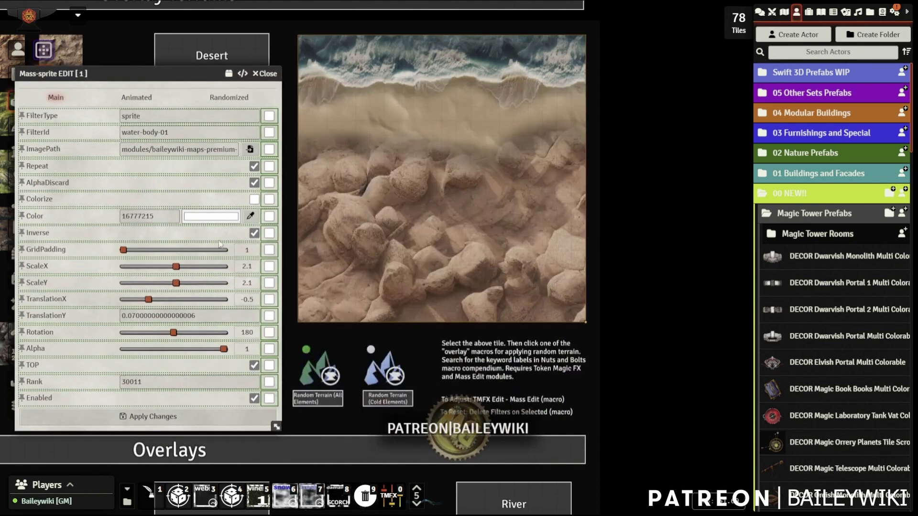
Shift the water-body-01 overlay to TranslationX -0.75 and TranslationY -0.27, apply the changes and close the filter settings.
{"action": "left_click", "coordinate": [255, 399]}
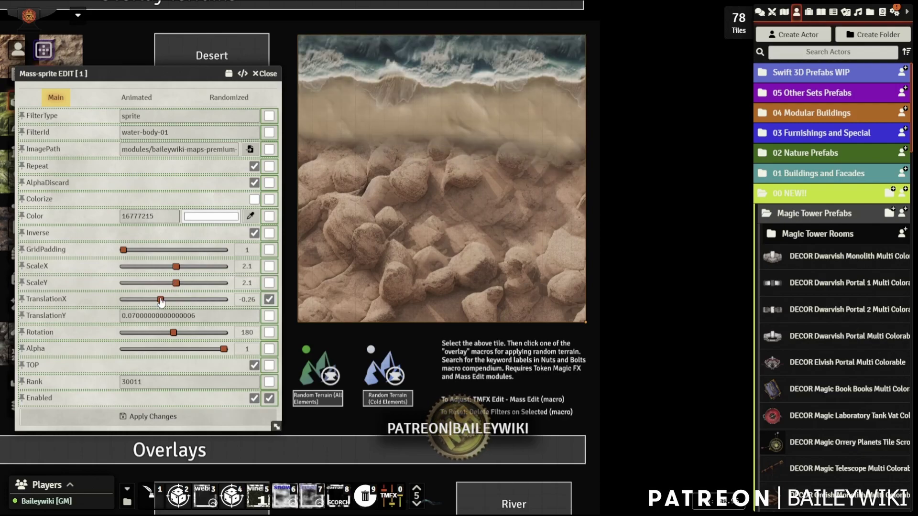
{"action": "left_click_drag", "start_coordinate": [150, 303], "coordinate": [139, 300]}
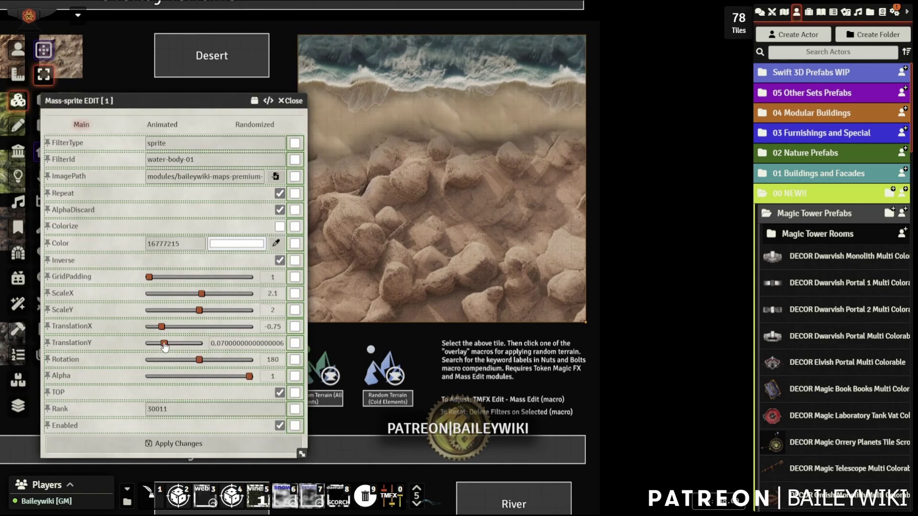
{"action": "left_click_drag", "start_coordinate": [164, 347], "coordinate": [171, 345]}
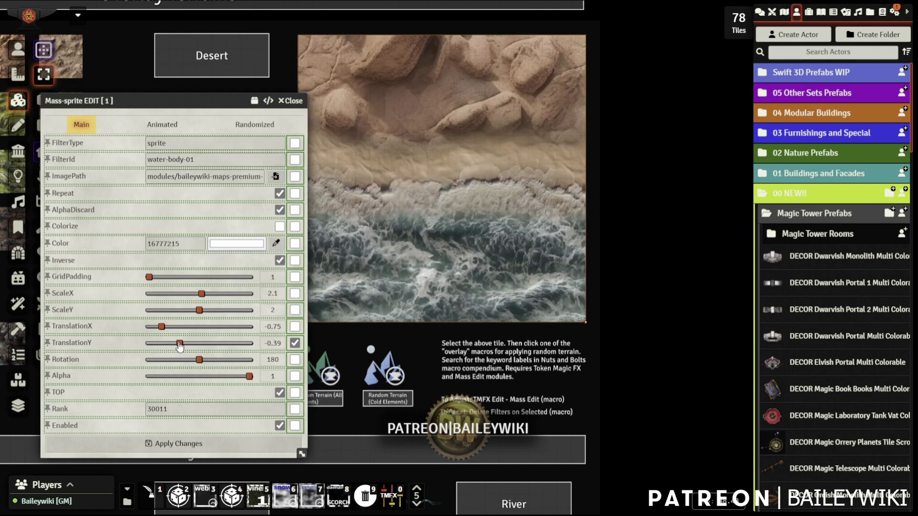
{"action": "left_click_drag", "start_coordinate": [184, 347], "coordinate": [186, 347]}
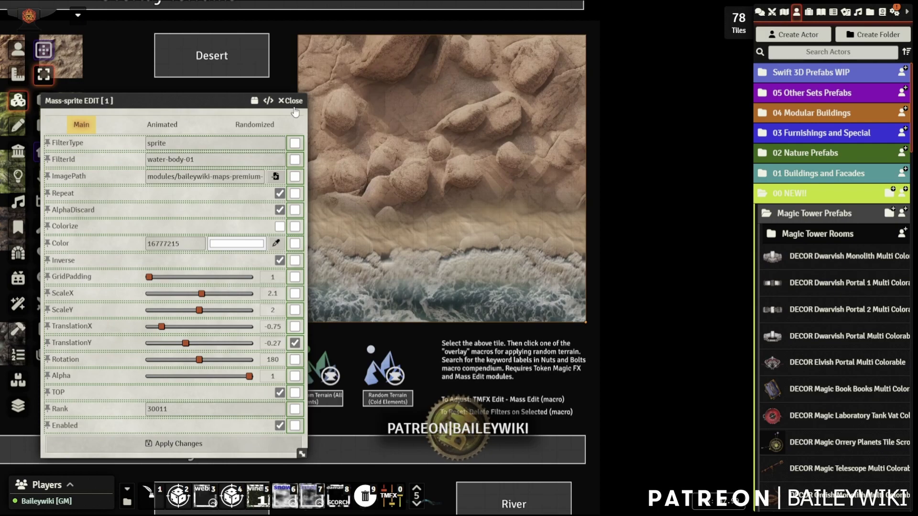
{"action": "left_click", "coordinate": [193, 454]}
{"action": "left_click", "coordinate": [290, 101]}
Examine the Overgrowth, Grass and River overlay tiles in the Overlays section.
{"action": "scroll", "coordinate": [96, 236], "scroll_direction": "down", "scroll_amount": 2}
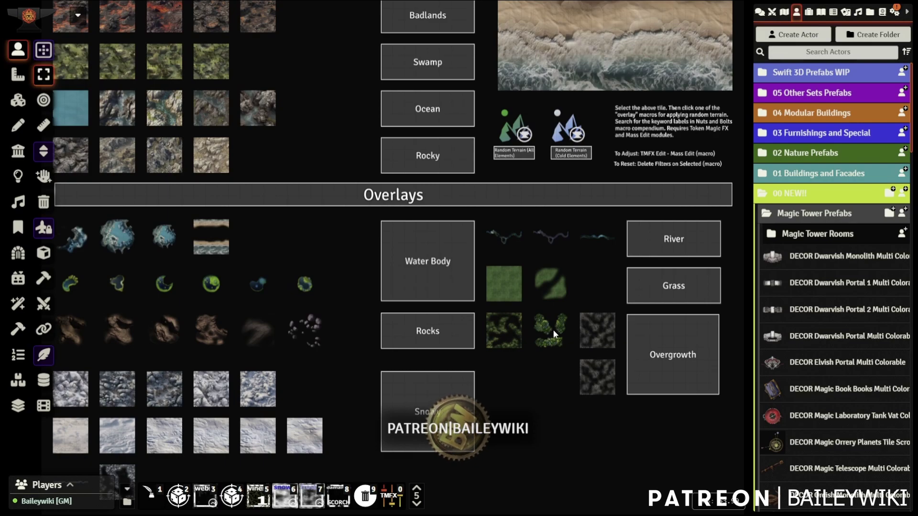
{"action": "scroll", "coordinate": [466, 303], "scroll_direction": "up", "scroll_amount": 5}
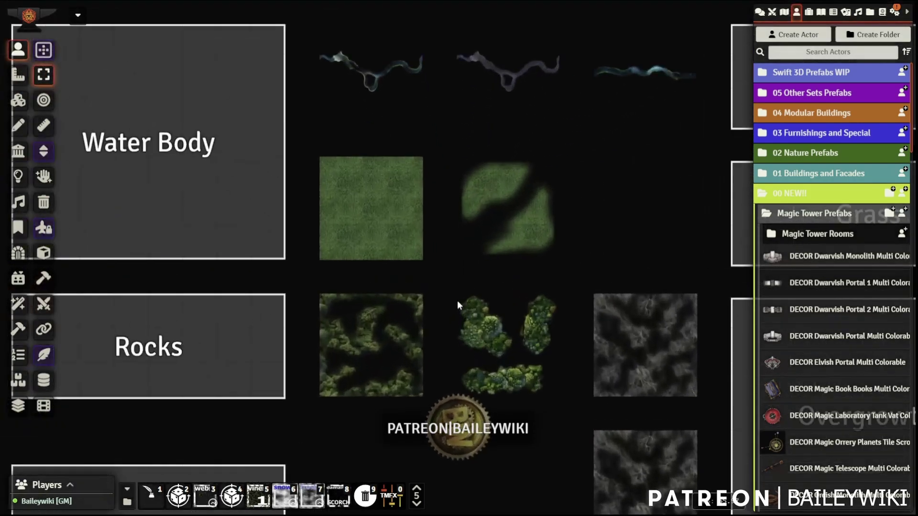
{"action": "scroll", "coordinate": [457, 301], "scroll_direction": "up", "scroll_amount": 4}
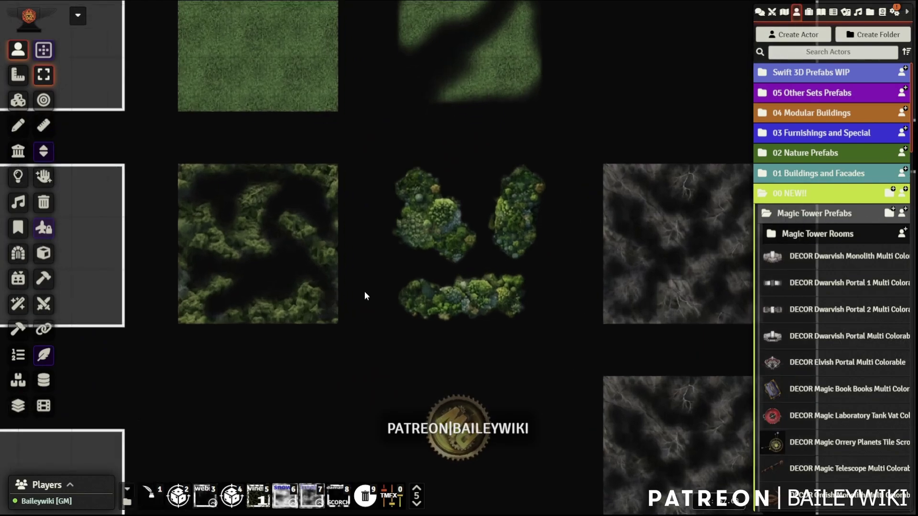
{"action": "scroll", "coordinate": [364, 291], "scroll_direction": "up", "scroll_amount": 2}
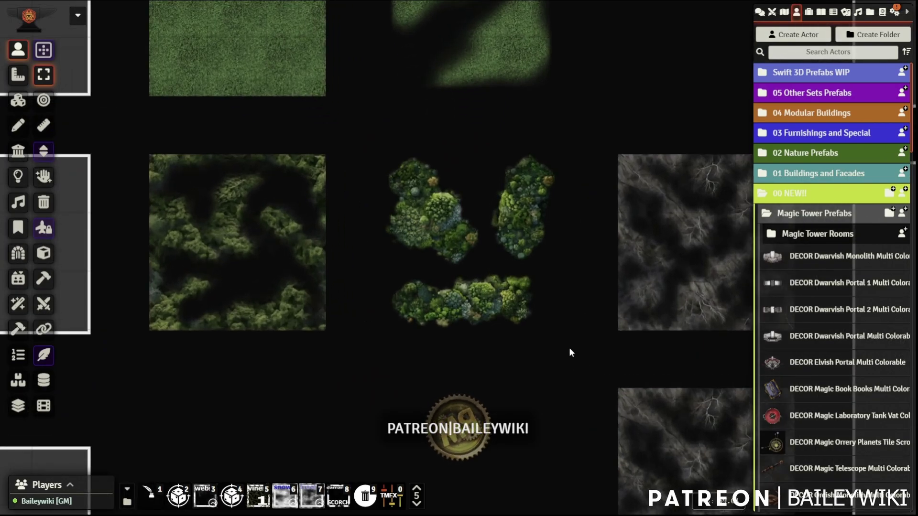
{"action": "scroll", "coordinate": [569, 341], "scroll_direction": "down", "scroll_amount": 7}
{"action": "right_click_drag", "start_coordinate": [421, 309], "coordinate": [420, 378]}
{"action": "scroll", "coordinate": [522, 211], "scroll_direction": "up", "scroll_amount": 5}
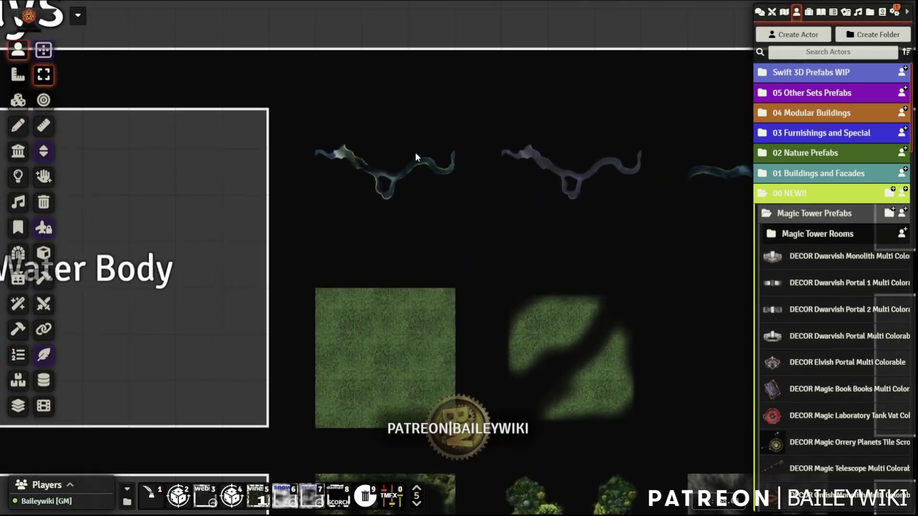
Examine the Water Body overlay tiles, including the lakes, ponds and beach shorelines.
{"action": "scroll", "coordinate": [487, 232], "scroll_direction": "down", "scroll_amount": 9}
{"action": "right_click_drag", "start_coordinate": [79, 303], "coordinate": [472, 192]}
{"action": "right_click_drag", "start_coordinate": [306, 299], "coordinate": [431, 346]}
{"action": "scroll", "coordinate": [472, 255], "scroll_direction": "down", "scroll_amount": 2}
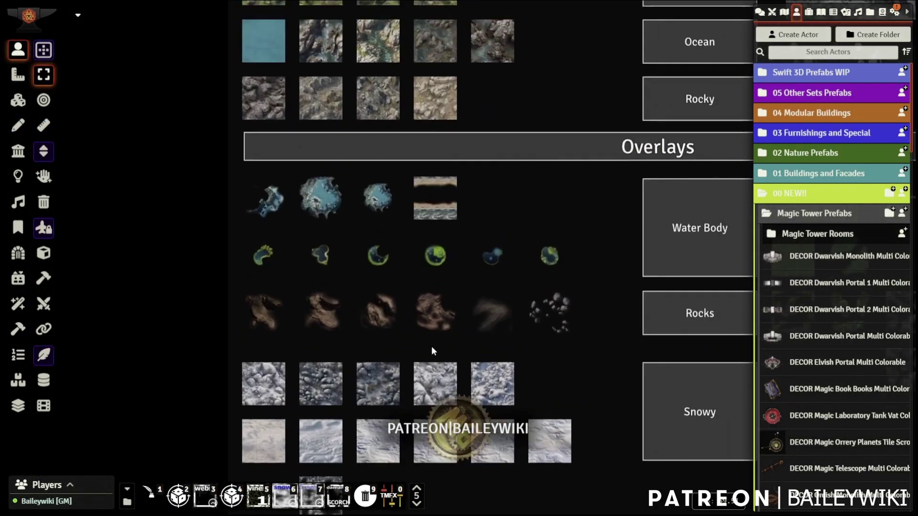
{"action": "right_click_drag", "start_coordinate": [552, 96], "coordinate": [616, 179]}
{"action": "scroll", "coordinate": [352, 321], "scroll_direction": "up", "scroll_amount": 18}
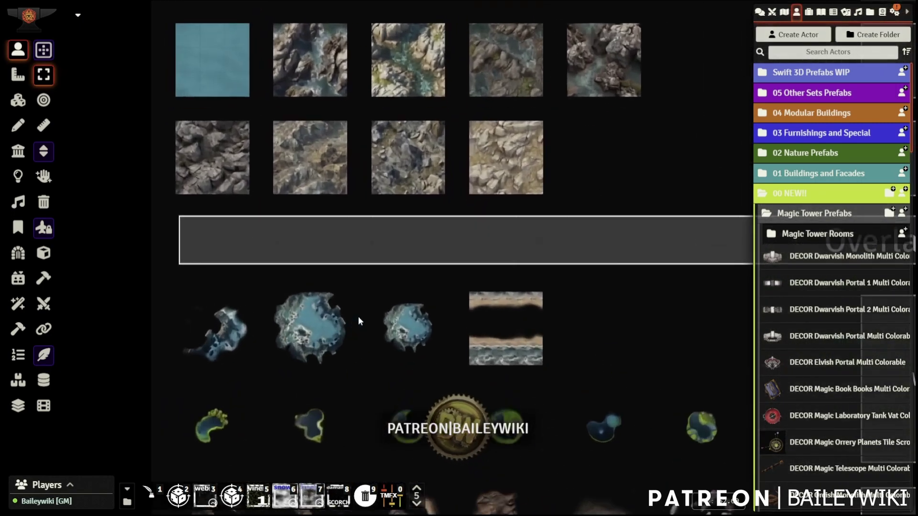
{"action": "right_click_drag", "start_coordinate": [426, 313], "coordinate": [440, 170]}
{"action": "scroll", "coordinate": [526, 205], "scroll_direction": "up", "scroll_amount": 2}
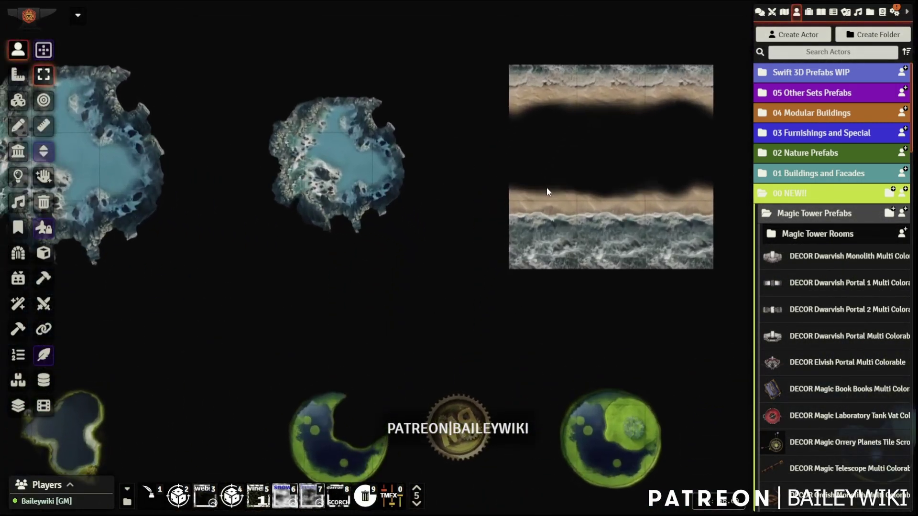
Examine the rocky cove and beach shoreline tiles among the Water Body overlays up close.
{"action": "right_click_drag", "start_coordinate": [530, 234], "coordinate": [438, 295]}
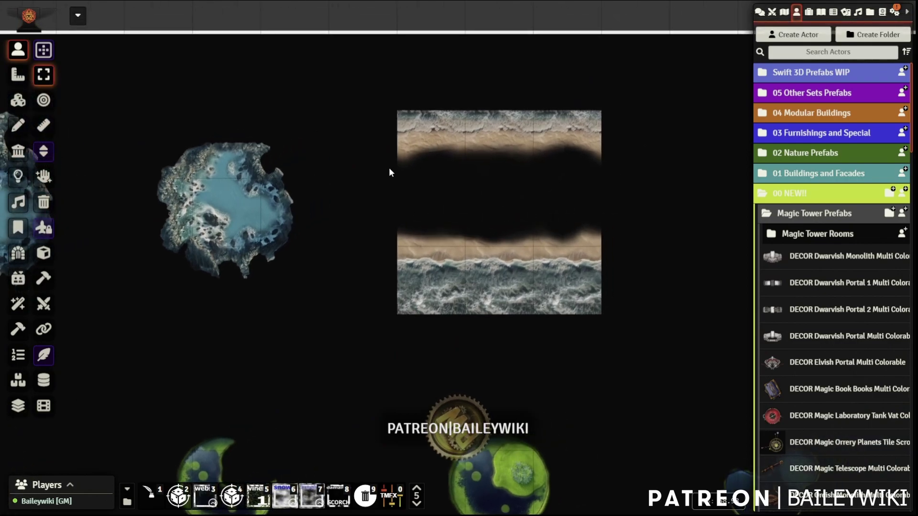
{"action": "scroll", "coordinate": [396, 173], "scroll_direction": "down", "scroll_amount": 3}
{"action": "right_click_drag", "start_coordinate": [348, 179], "coordinate": [674, 150]}
{"action": "scroll", "coordinate": [407, 238], "scroll_direction": "up", "scroll_amount": 6}
{"action": "right_click_drag", "start_coordinate": [468, 292], "coordinate": [340, 348]}
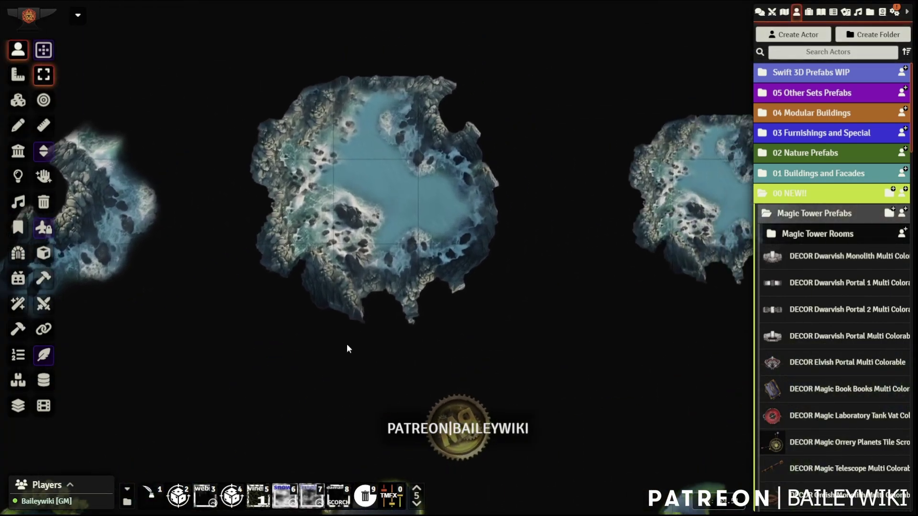
{"action": "scroll", "coordinate": [431, 248], "scroll_direction": "up", "scroll_amount": 4}
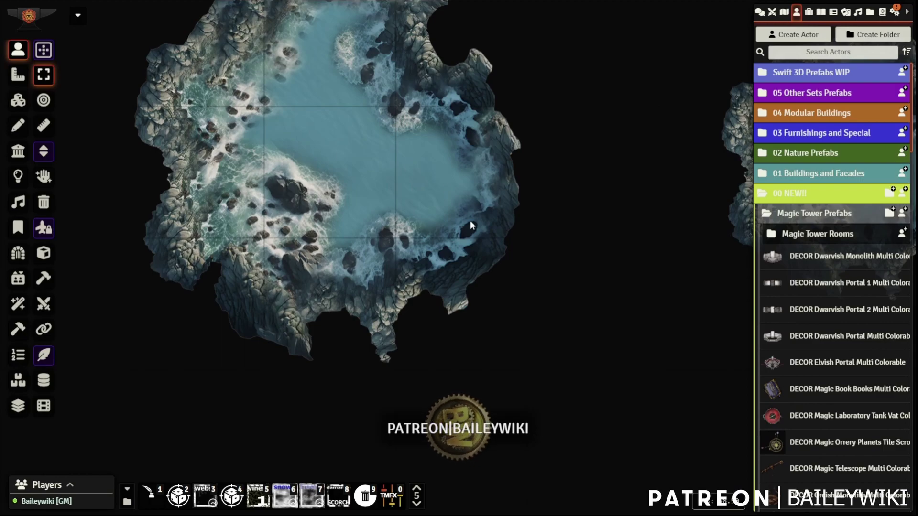
{"action": "scroll", "coordinate": [490, 257], "scroll_direction": "up", "scroll_amount": 2}
{"action": "scroll", "coordinate": [420, 213], "scroll_direction": "up", "scroll_amount": 2}
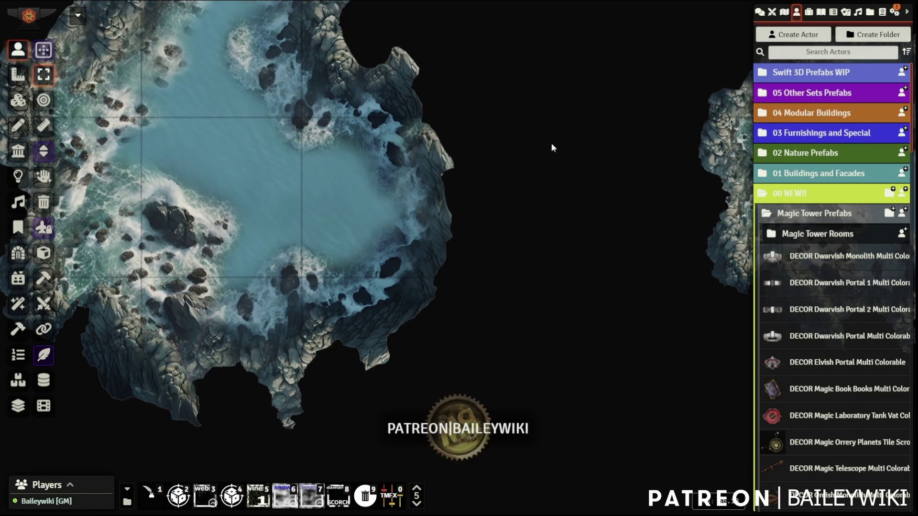
{"action": "right_click_drag", "start_coordinate": [544, 220], "coordinate": [384, 265]}
{"action": "scroll", "coordinate": [385, 268], "scroll_direction": "down", "scroll_amount": 4}
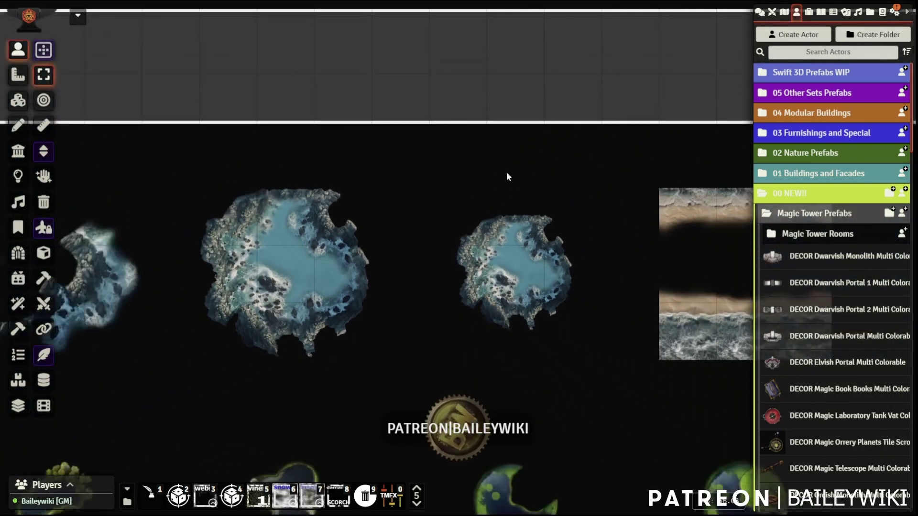
{"action": "scroll", "coordinate": [565, 234], "scroll_direction": "down", "scroll_amount": 3}
Delete the filters from the sample tile in the Overlay Terrains section using the macro on hotbar page 3.
{"action": "right_click_drag", "start_coordinate": [487, 189], "coordinate": [38, 440]}
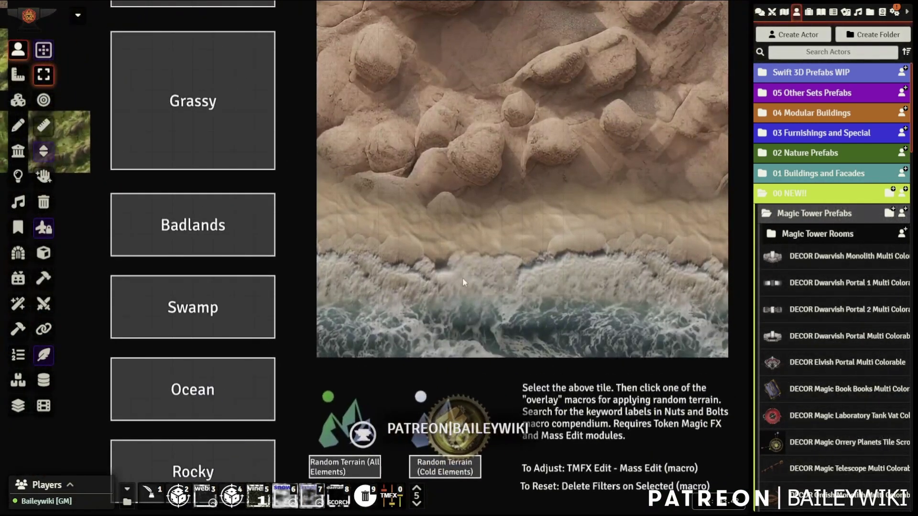
{"action": "right_click_drag", "start_coordinate": [461, 300], "coordinate": [457, 177]}
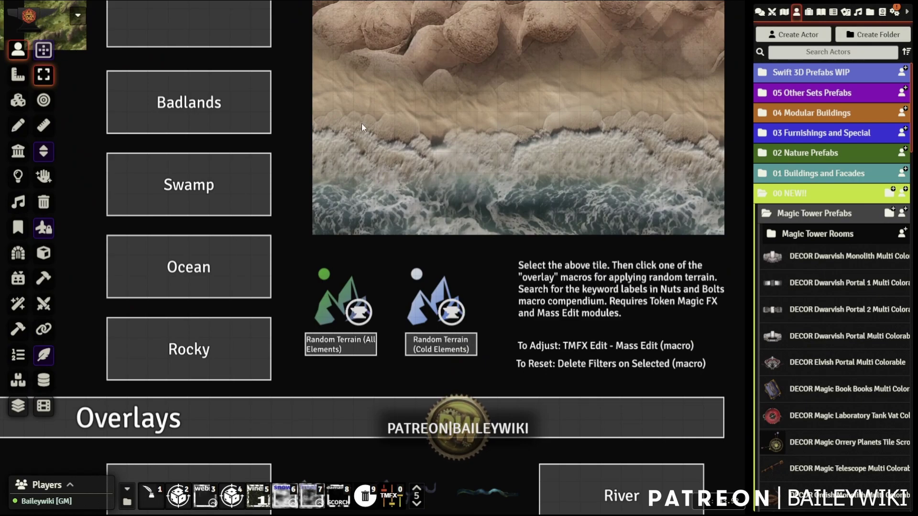
{"action": "right_click_drag", "start_coordinate": [300, 125], "coordinate": [339, 142]}
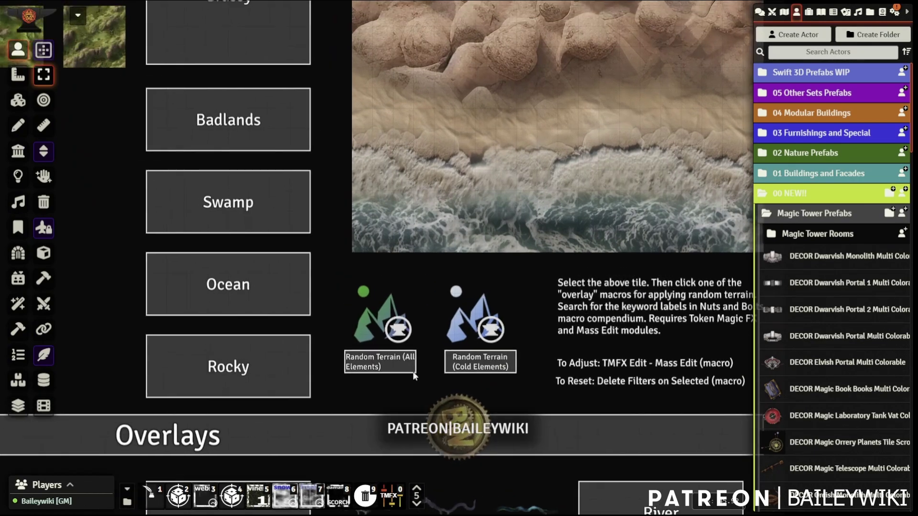
{"action": "left_click", "coordinate": [417, 501]}
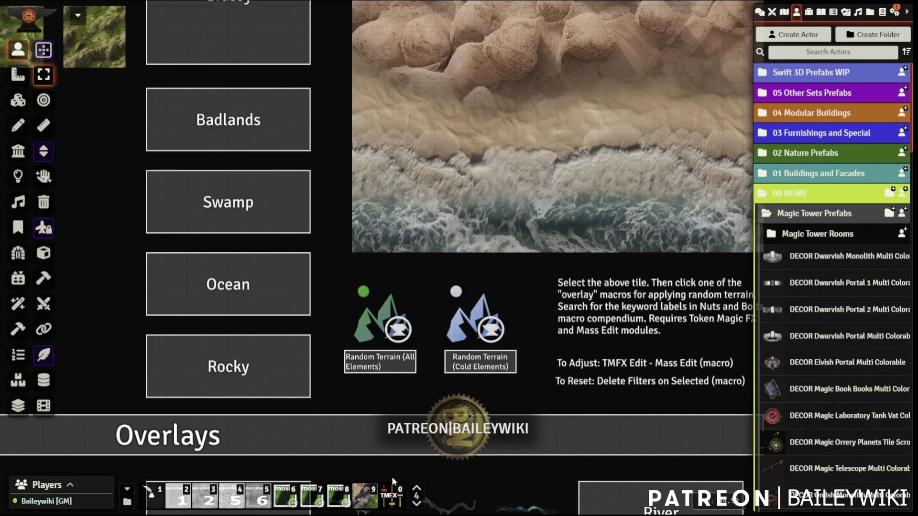
{"action": "left_click", "coordinate": [418, 504]}
{"action": "left_click", "coordinate": [418, 504]}
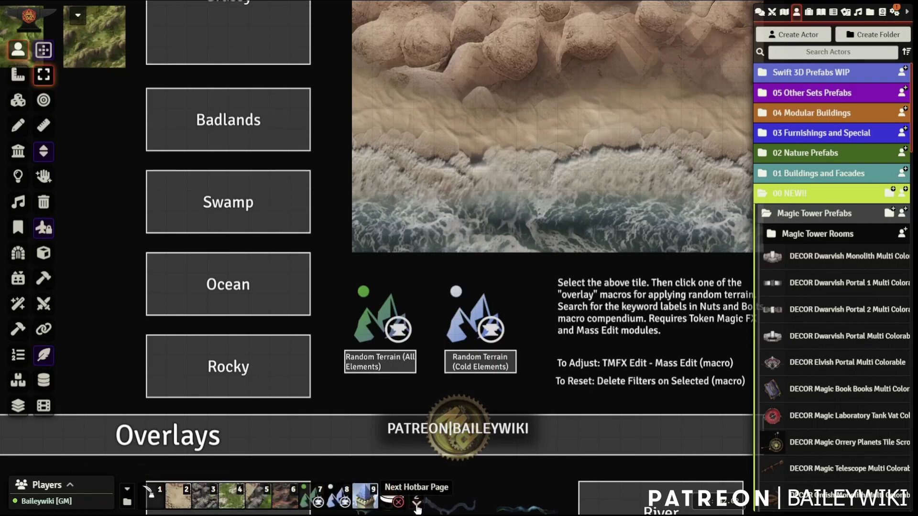
{"action": "left_click", "coordinate": [417, 503]}
{"action": "left_click", "coordinate": [18, 100]}
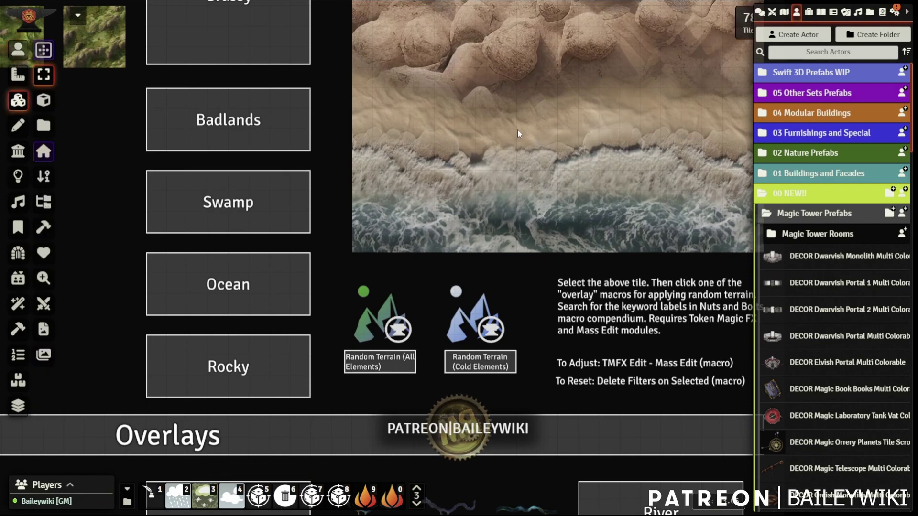
{"action": "left_click", "coordinate": [284, 497]}
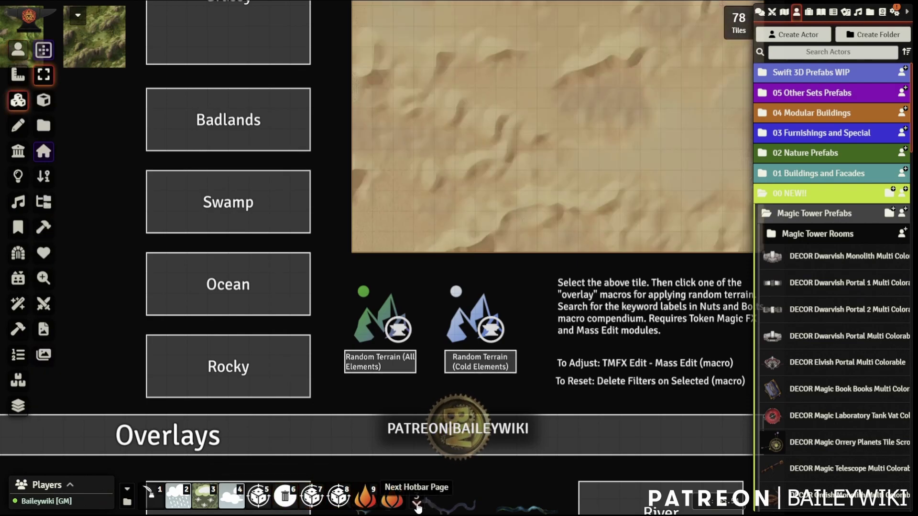
Generate several random Badlands terrains on the sample tile with the Random Overlay Terrain (Badlands) macro on hotbar page 2.
{"action": "left_click", "coordinate": [417, 506]}
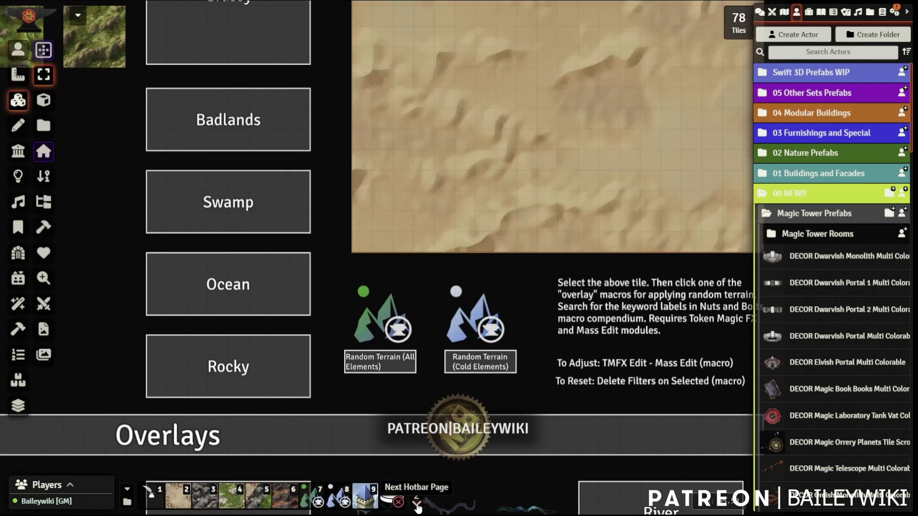
{"action": "left_click", "coordinate": [286, 498]}
{"action": "scroll", "coordinate": [325, 127], "scroll_direction": "down", "scroll_amount": 7}
{"action": "right_click_drag", "start_coordinate": [364, 116], "coordinate": [305, 239]}
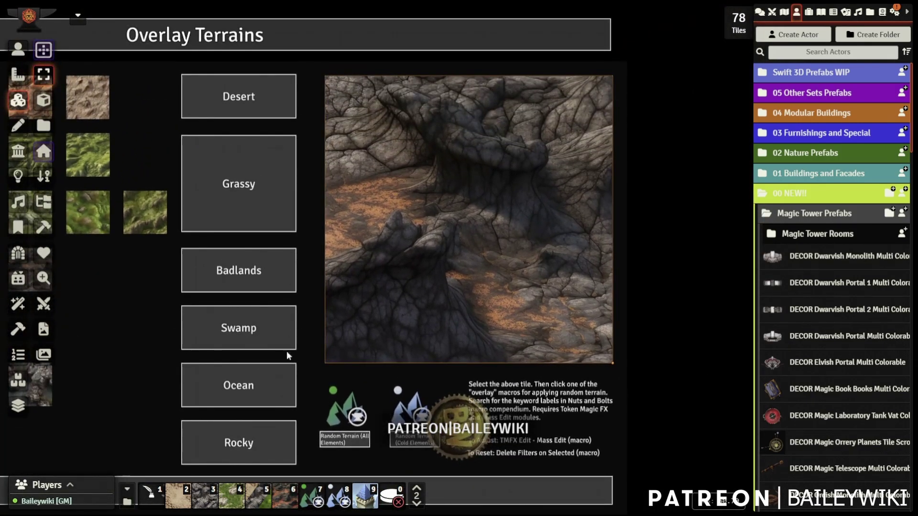
{"action": "left_click", "coordinate": [286, 497]}
{"action": "left_click", "coordinate": [286, 497]}
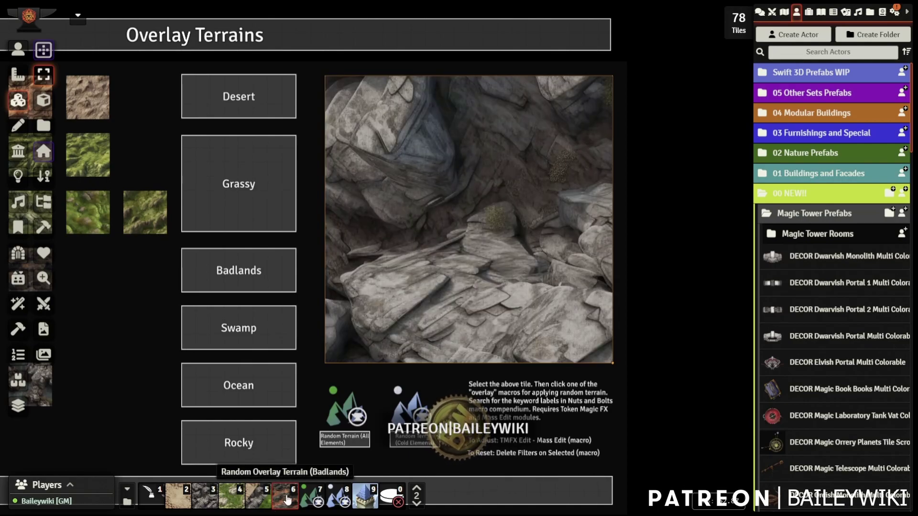
{"action": "left_click", "coordinate": [286, 498]}
{"action": "left_click", "coordinate": [286, 497]}
{"action": "left_click", "coordinate": [286, 497]}
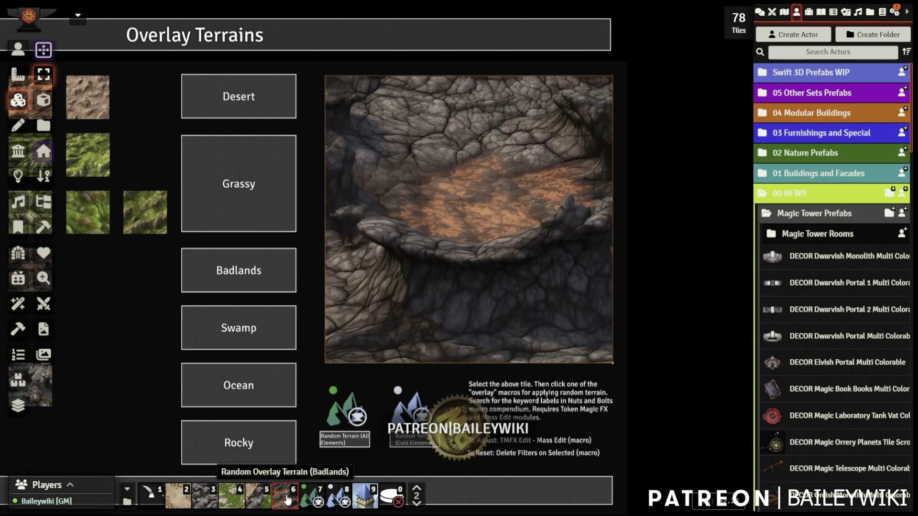
{"action": "left_click", "coordinate": [286, 497]}
Generate several random Rocky terrains on the sample tile with the Random Overlay Terrain (Rocky) macro.
{"action": "left_click", "coordinate": [205, 500]}
{"action": "left_click", "coordinate": [205, 500]}
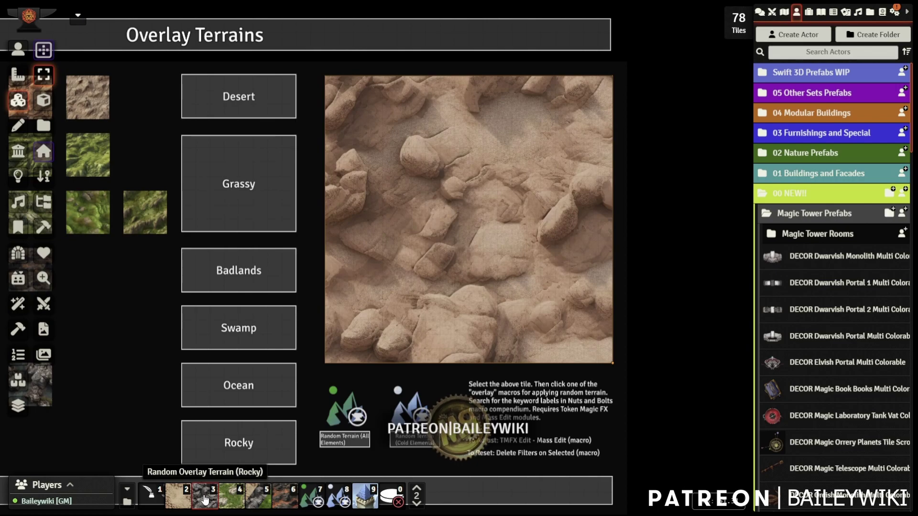
{"action": "left_click", "coordinate": [206, 500]}
{"action": "left_click", "coordinate": [205, 500]}
{"action": "left_click", "coordinate": [205, 500]}
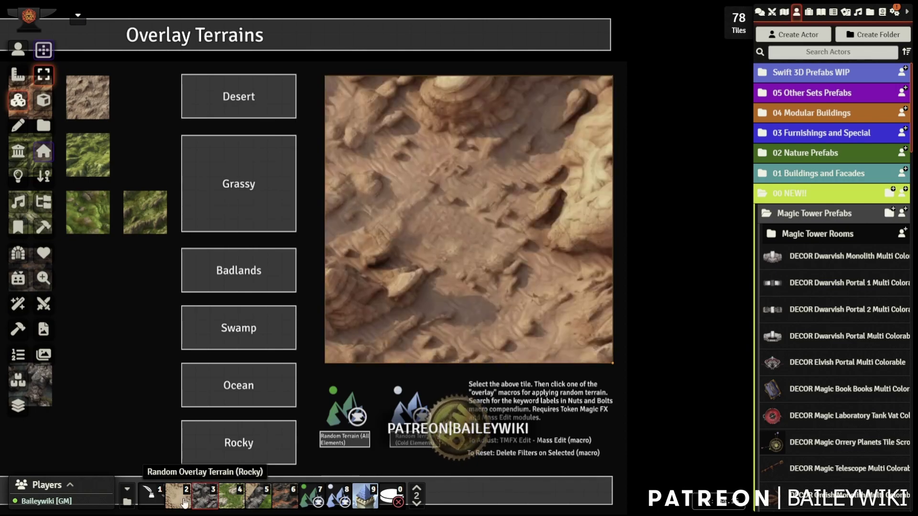
Generate several random Desert terrains on the sample tile with the Random Overlay Terrain (Desert) macro and inspect the last variation.
{"action": "left_click", "coordinate": [178, 501]}
{"action": "left_click", "coordinate": [178, 500]}
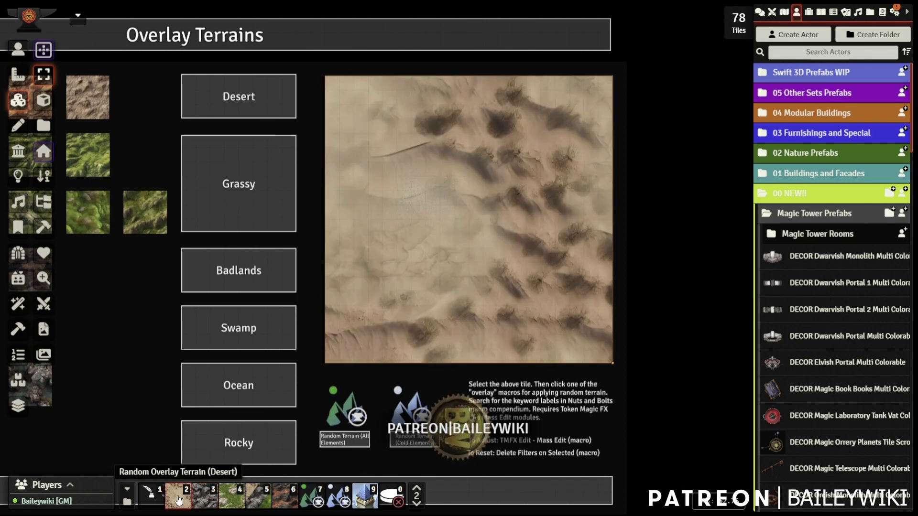
{"action": "left_click", "coordinate": [178, 500]}
{"action": "left_click", "coordinate": [179, 500]}
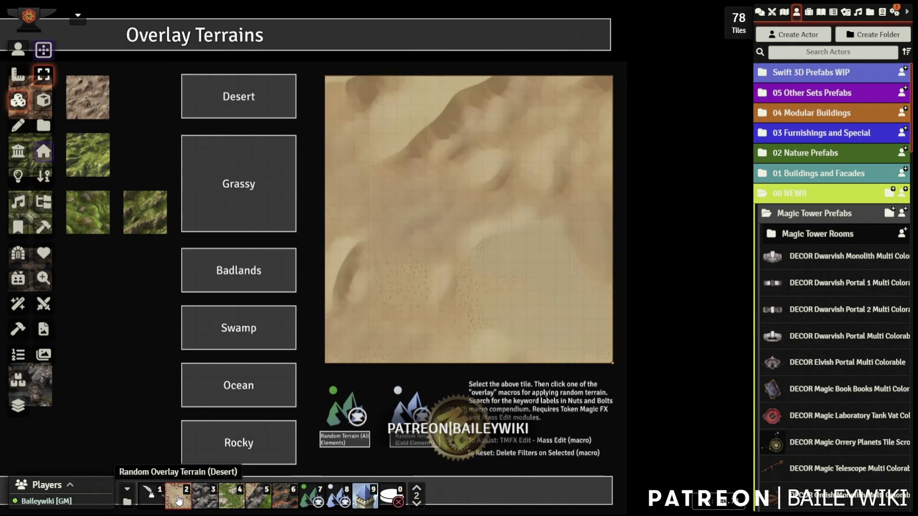
{"action": "left_click", "coordinate": [178, 500]}
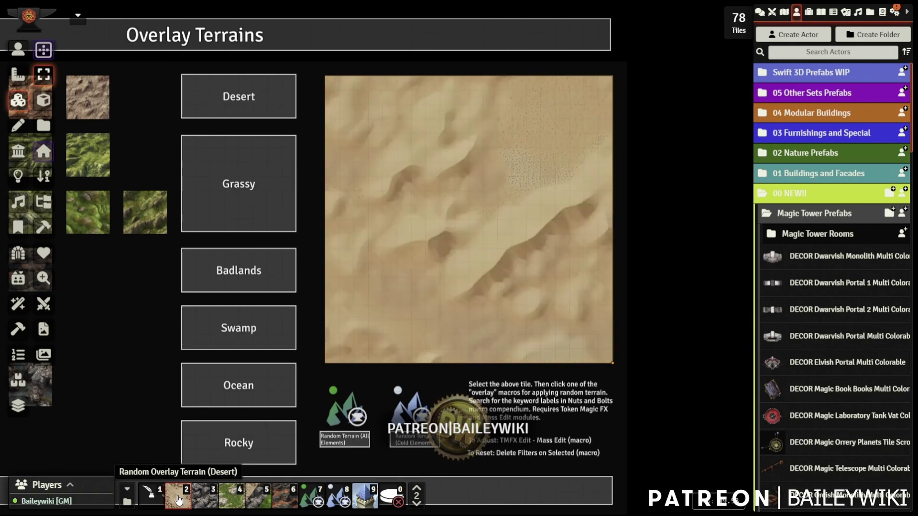
{"action": "left_click", "coordinate": [179, 500]}
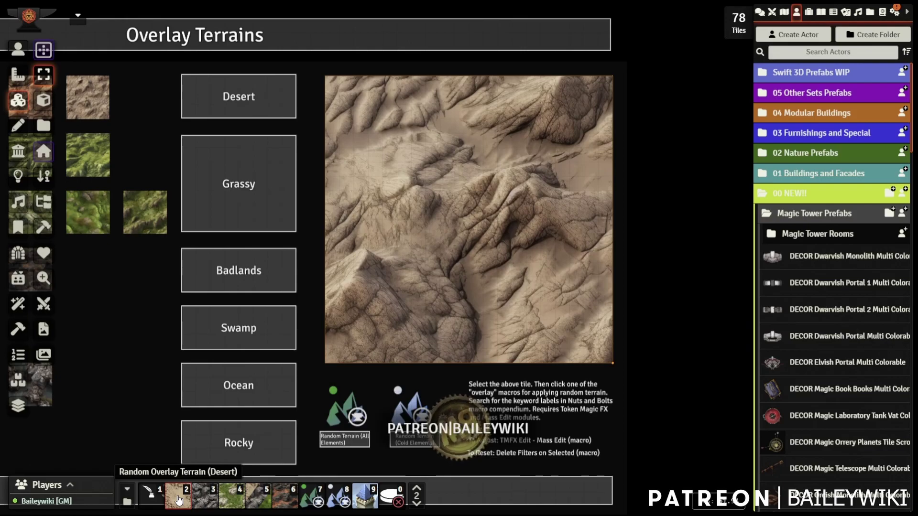
{"action": "scroll", "coordinate": [487, 342], "scroll_direction": "up", "scroll_amount": 3}
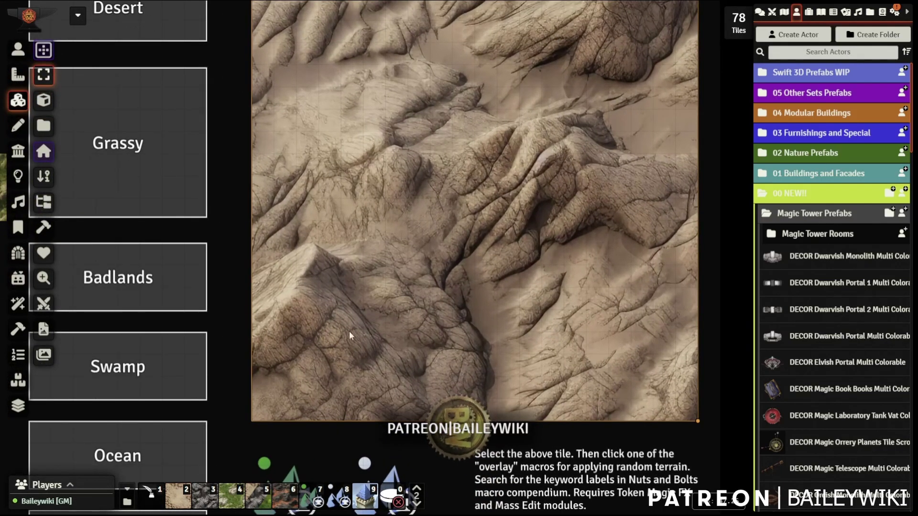
{"action": "scroll", "coordinate": [288, 346], "scroll_direction": "down", "scroll_amount": 3}
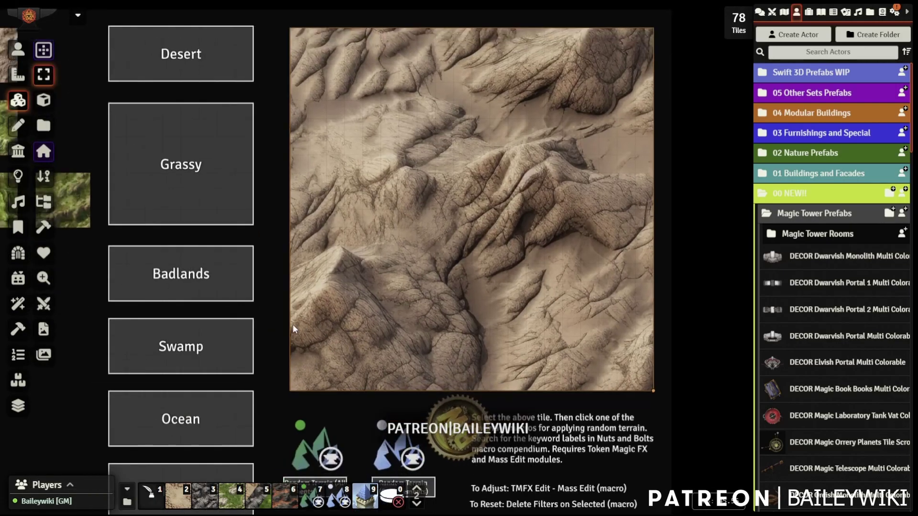
Switch to the 01 Unlimited Terrain Template scene and collapse the scene list.
{"action": "right_click_drag", "start_coordinate": [129, 314], "coordinate": [336, 315]}
{"action": "scroll", "coordinate": [304, 309], "scroll_direction": "down", "scroll_amount": 8}
{"action": "right_click_drag", "start_coordinate": [393, 291], "coordinate": [398, 233]}
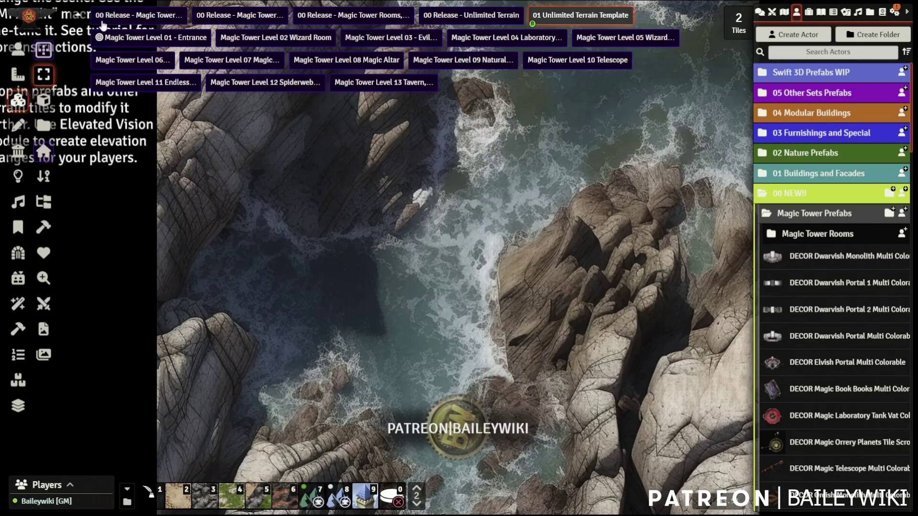
{"action": "left_click", "coordinate": [76, 15]}
{"action": "scroll", "coordinate": [381, 204], "scroll_direction": "down", "scroll_amount": 3}
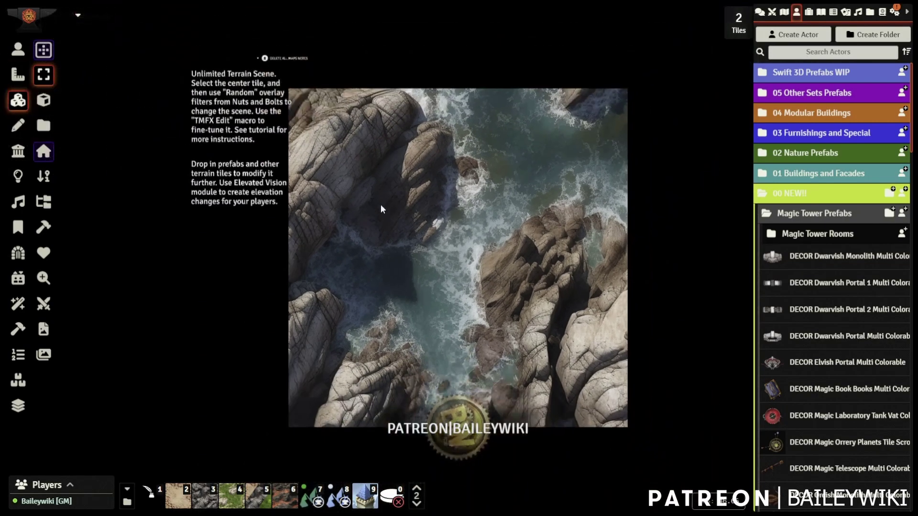
{"action": "scroll", "coordinate": [478, 198], "scroll_direction": "up", "scroll_amount": 2}
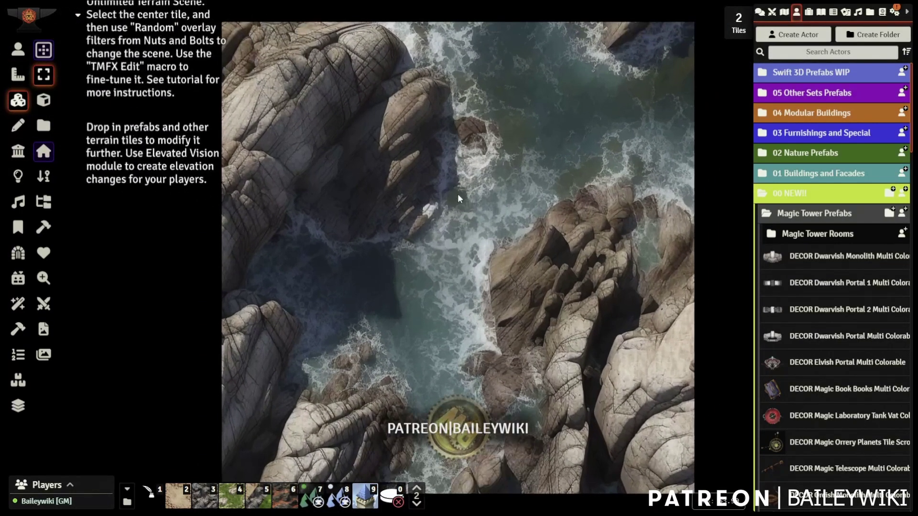
{"action": "left_click_drag", "start_coordinate": [407, 132], "coordinate": [415, 239]}
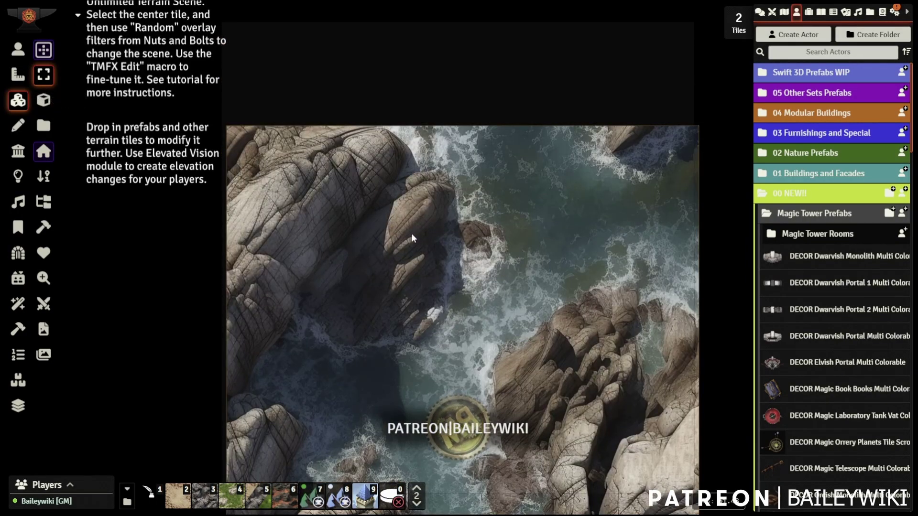
{"action": "key", "text": "ctrl+z"}
Generate several random terrains on the template scene's center tile with the Random Terrain (all elements) macro.
{"action": "scroll", "coordinate": [406, 160], "scroll_direction": "down", "scroll_amount": 2}
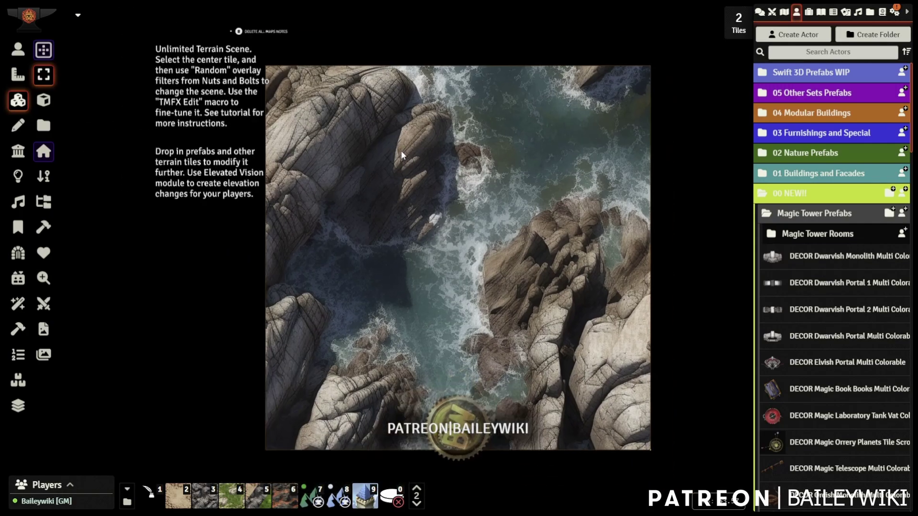
{"action": "scroll", "coordinate": [433, 297], "scroll_direction": "up", "scroll_amount": 3}
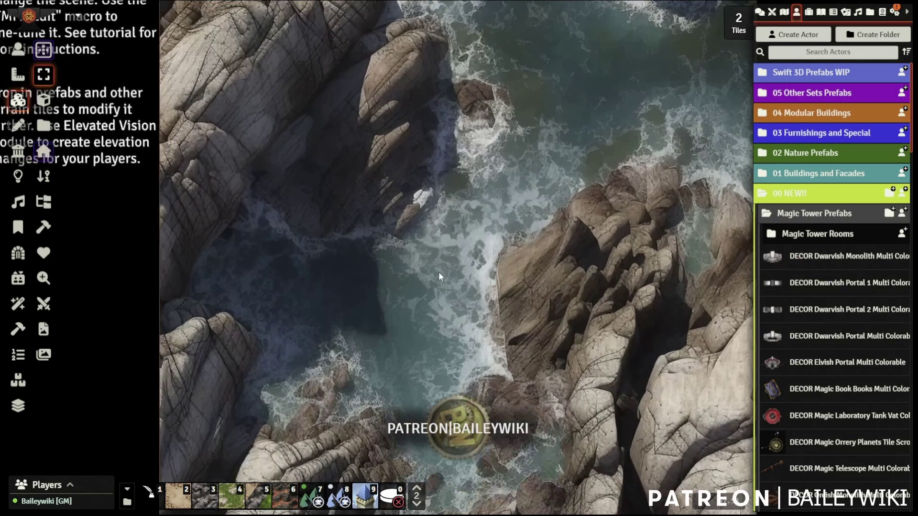
{"action": "scroll", "coordinate": [474, 245], "scroll_direction": "down", "scroll_amount": 1}
{"action": "scroll", "coordinate": [462, 243], "scroll_direction": "down", "scroll_amount": 1}
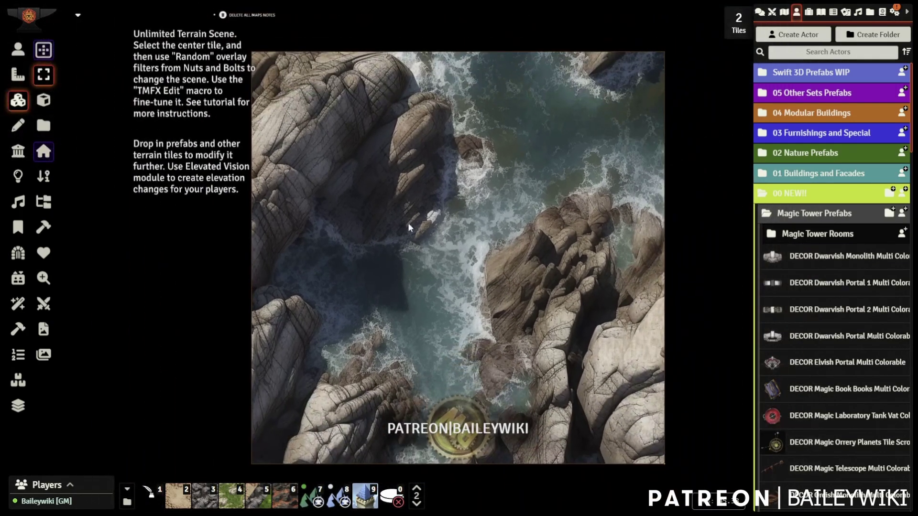
{"action": "left_click", "coordinate": [312, 503]}
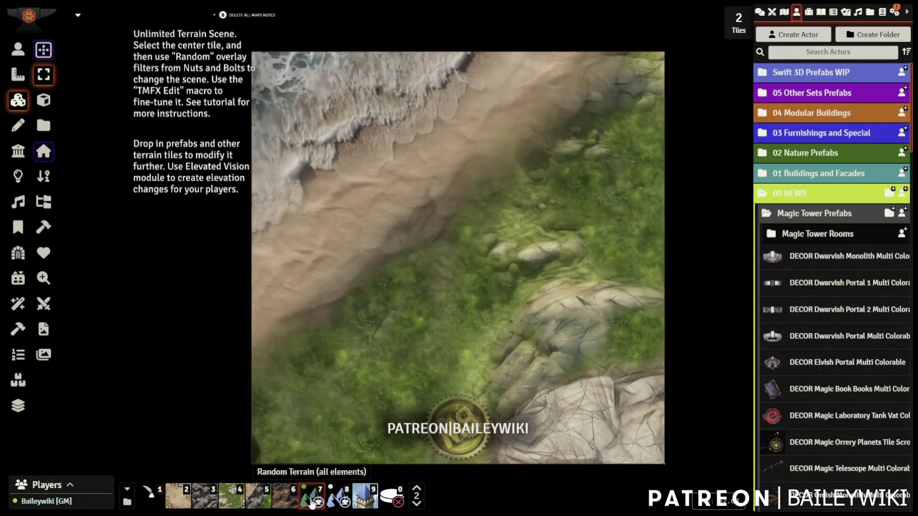
{"action": "left_click", "coordinate": [311, 503]}
{"action": "left_click", "coordinate": [311, 503]}
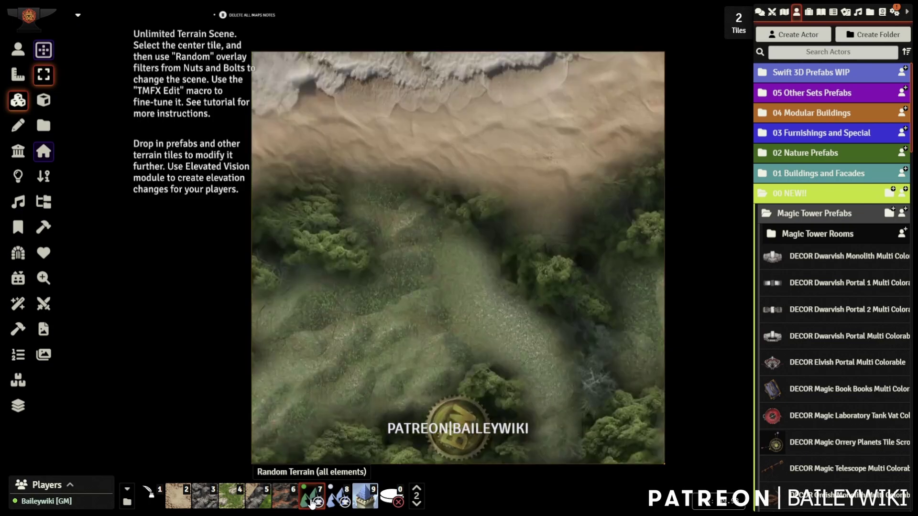
{"action": "left_click", "coordinate": [312, 503]}
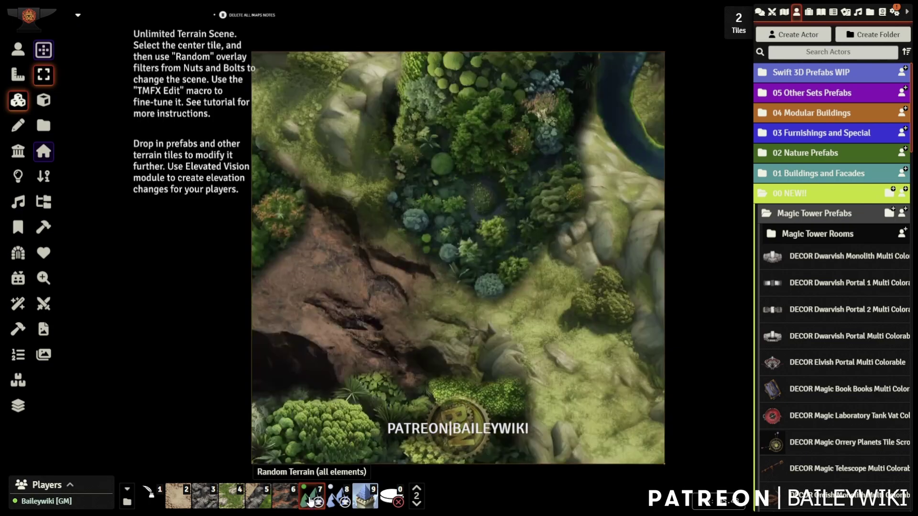
{"action": "left_click", "coordinate": [311, 503]}
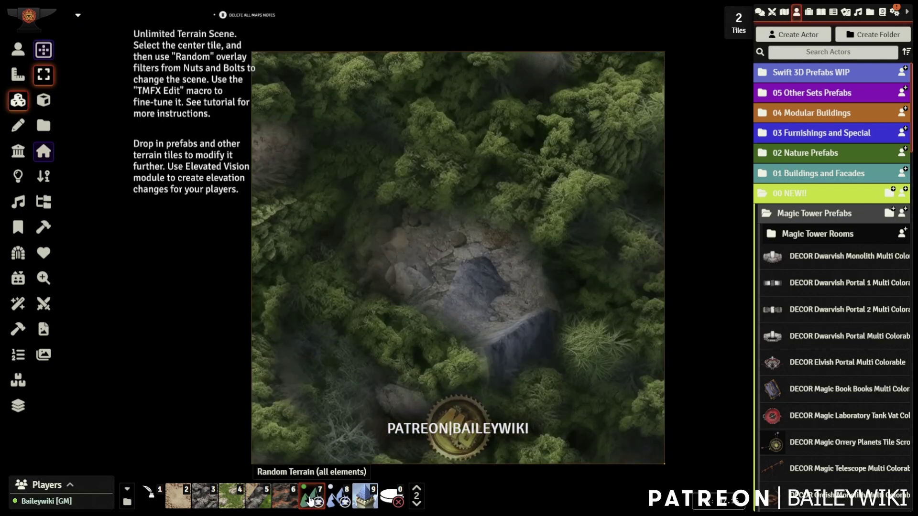
Generate another all-elements random terrain on the center tile, followed by several with the Random Terrain (cold elements) macro.
{"action": "left_click", "coordinate": [311, 501]}
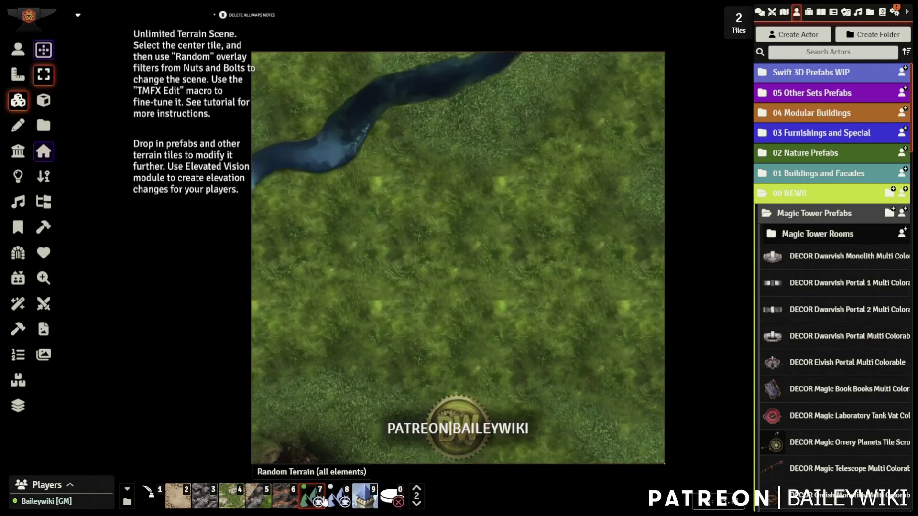
{"action": "left_click", "coordinate": [338, 500]}
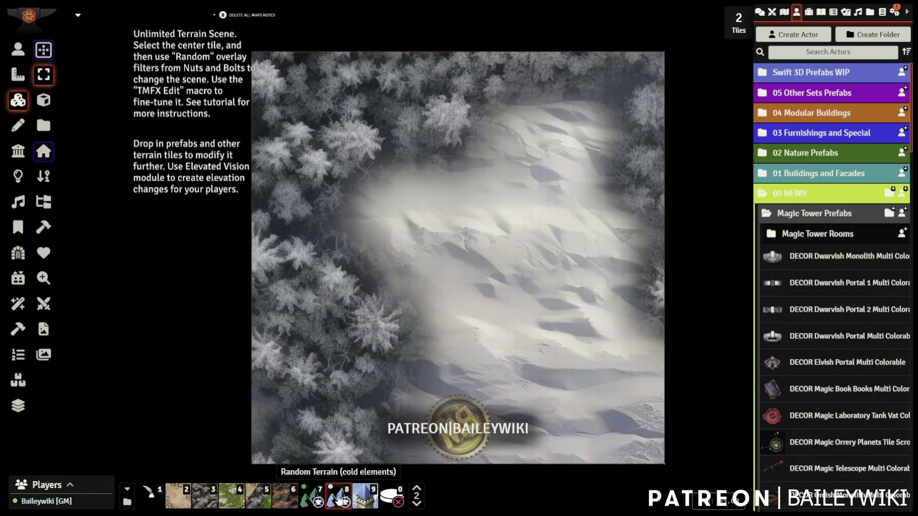
{"action": "left_click", "coordinate": [338, 500]}
{"action": "left_click", "coordinate": [339, 501]}
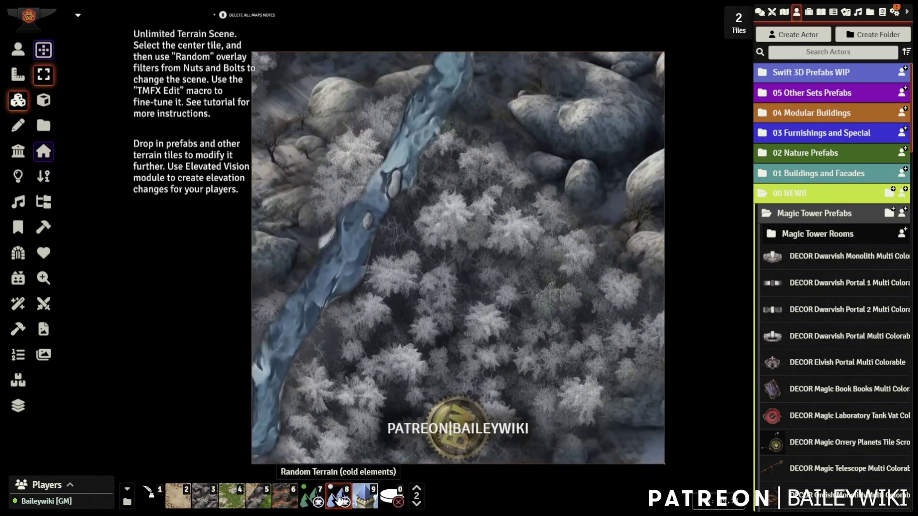
{"action": "left_click", "coordinate": [339, 500]}
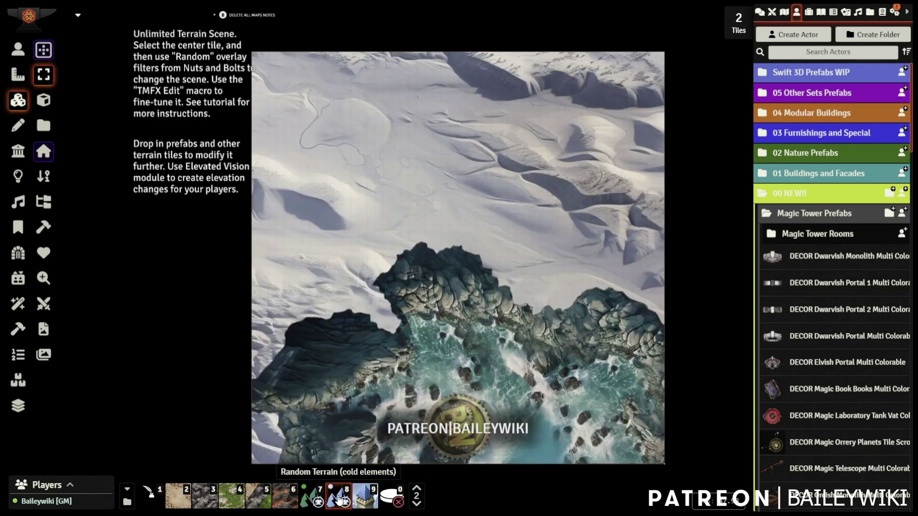
{"action": "scroll", "coordinate": [296, 279], "scroll_direction": "up", "scroll_amount": 5}
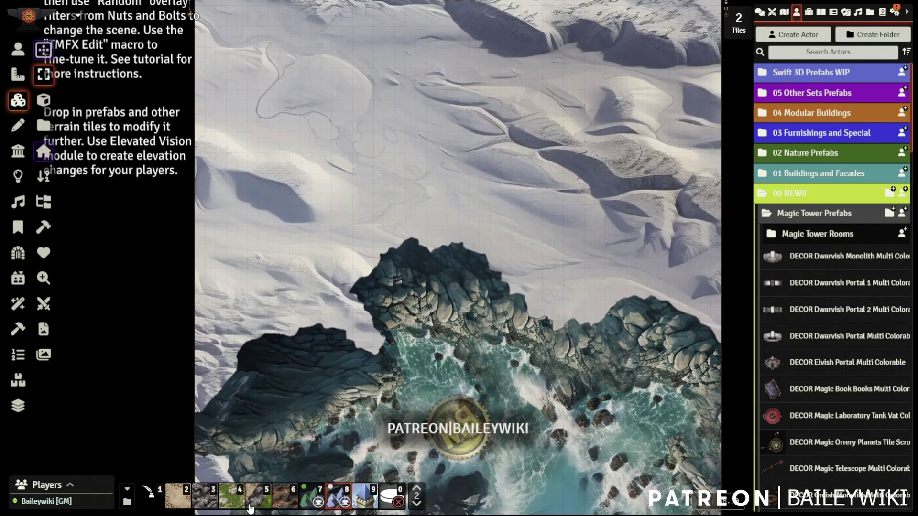
{"action": "left_click", "coordinate": [345, 501]}
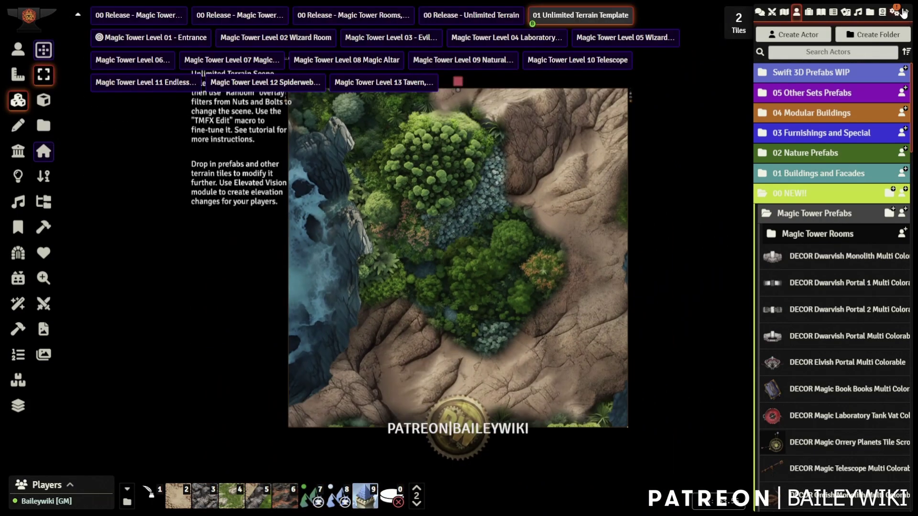
Collapse the sidebar and switch to the Magic Tower Level 01 - Entrance scene to view its introductory note.
{"action": "left_click", "coordinate": [905, 13]}
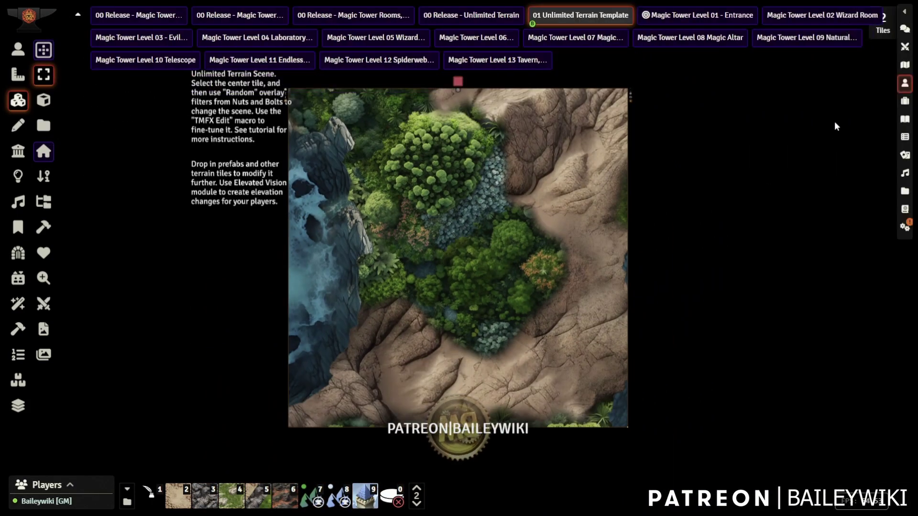
{"action": "left_click", "coordinate": [687, 15]}
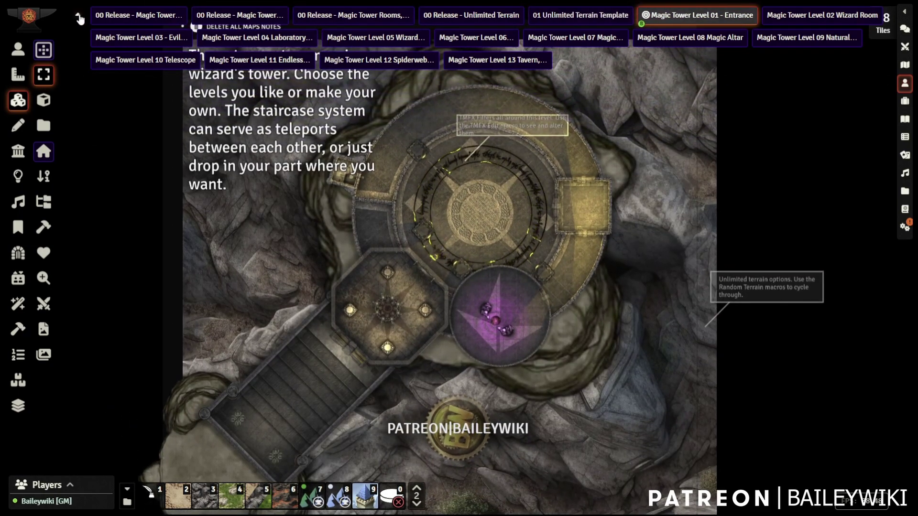
{"action": "right_click_drag", "start_coordinate": [244, 280], "coordinate": [309, 154]}
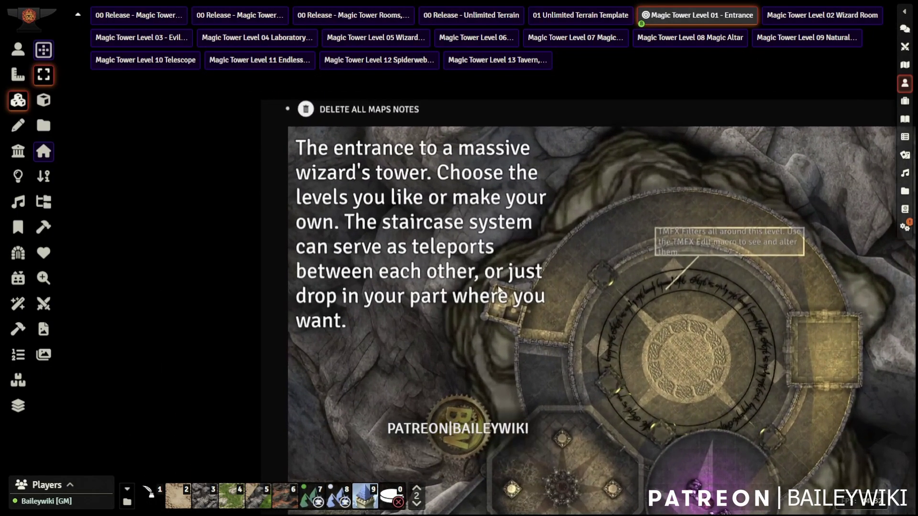
Bring up the entrance scene's Delete All Maps Notes confirmation from the token layer and dismiss it without deleting.
{"action": "left_click", "coordinate": [17, 49]}
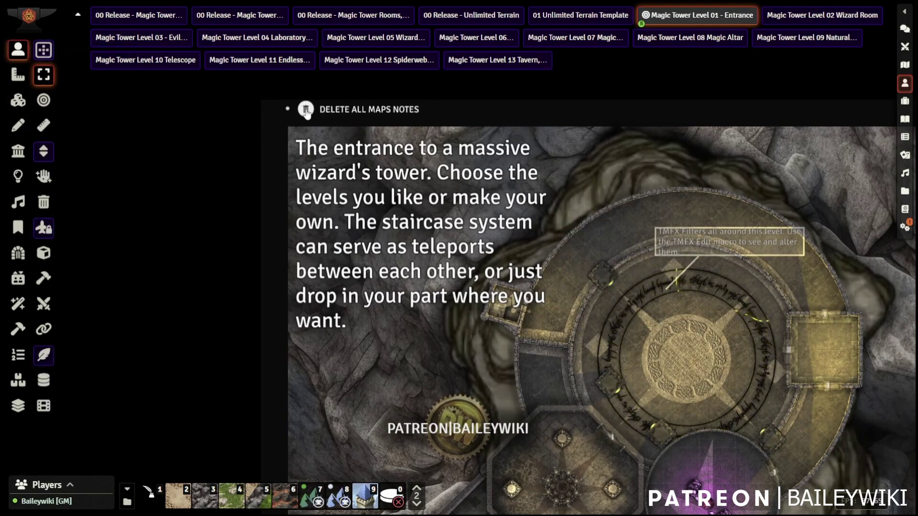
{"action": "left_click", "coordinate": [325, 115]}
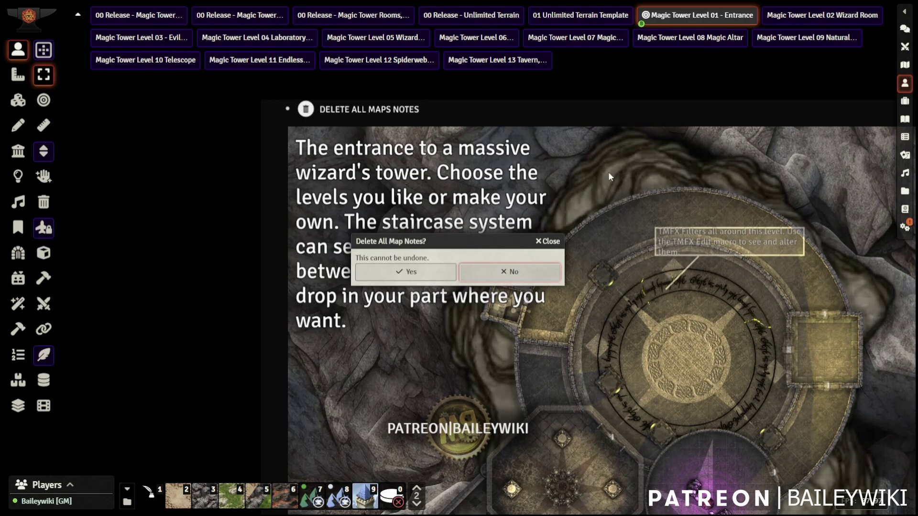
{"action": "left_click", "coordinate": [549, 242]}
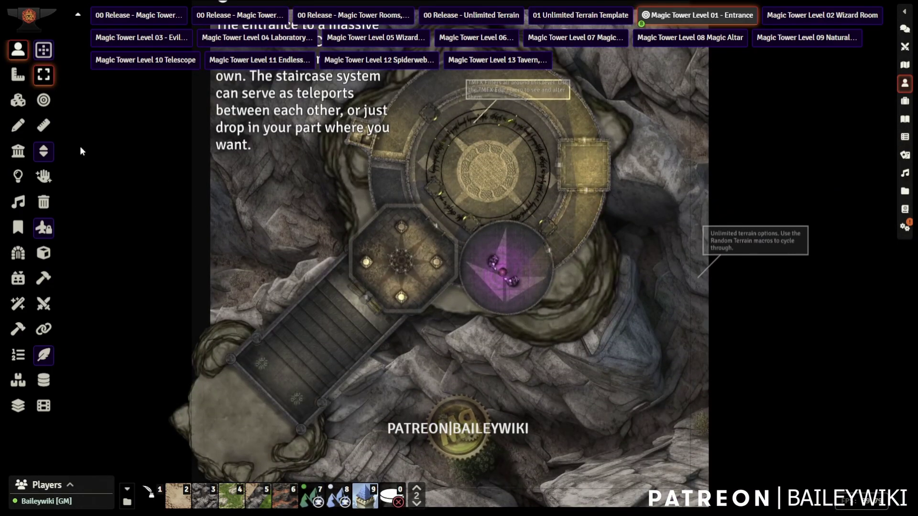
Select the background terrain tile of the entrance scene and generate several random Rocky terrains with the Random Overlay Terrain (Rocky) macro.
{"action": "left_click", "coordinate": [18, 100]}
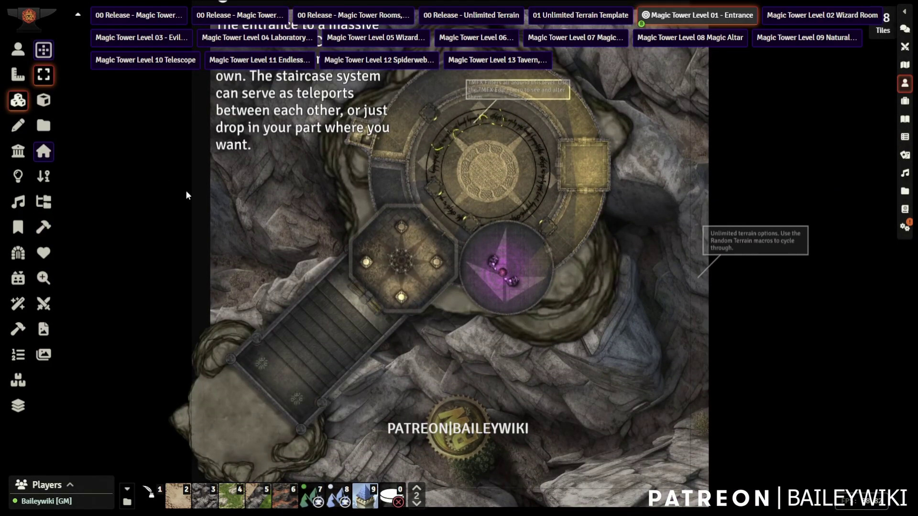
{"action": "right_click_drag", "start_coordinate": [521, 330], "coordinate": [477, 295]}
{"action": "left_click", "coordinate": [593, 352]}
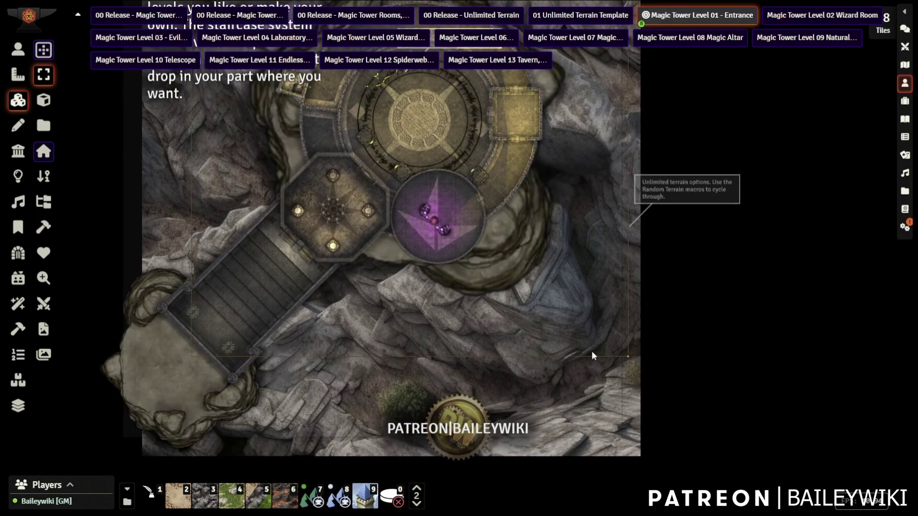
{"action": "scroll", "coordinate": [576, 382], "scroll_direction": "down", "scroll_amount": 1}
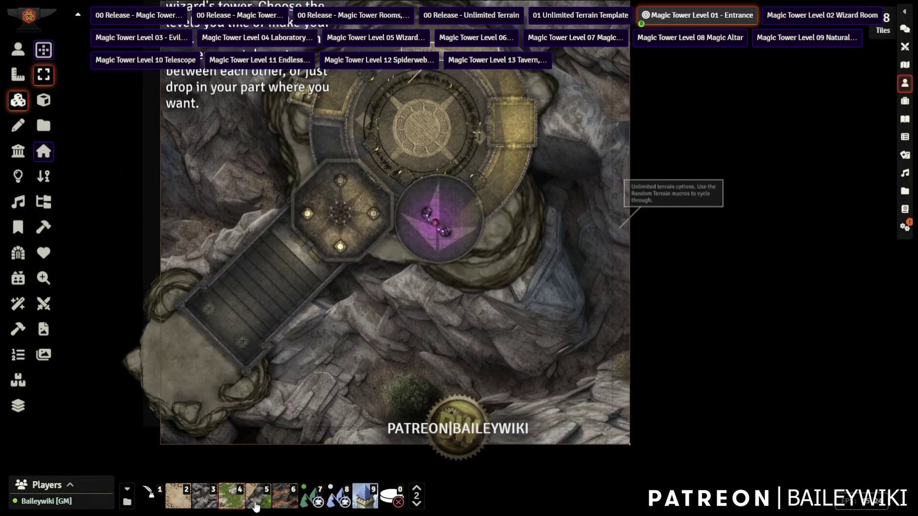
{"action": "left_click", "coordinate": [209, 500]}
{"action": "left_click", "coordinate": [208, 499]}
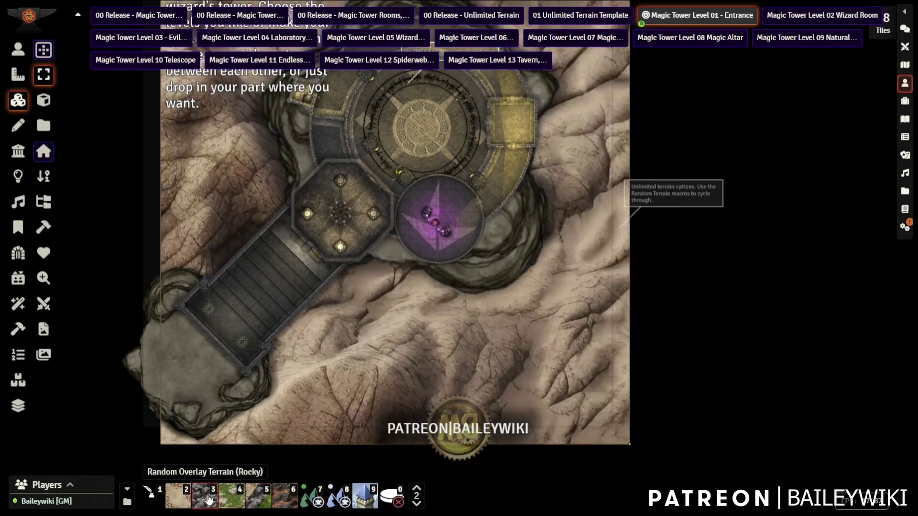
{"action": "left_click", "coordinate": [209, 500]}
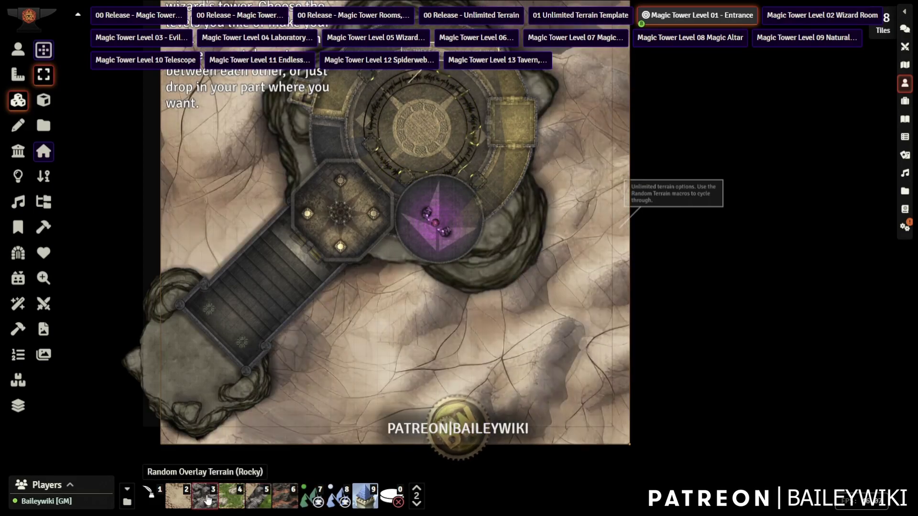
{"action": "left_click", "coordinate": [208, 500]}
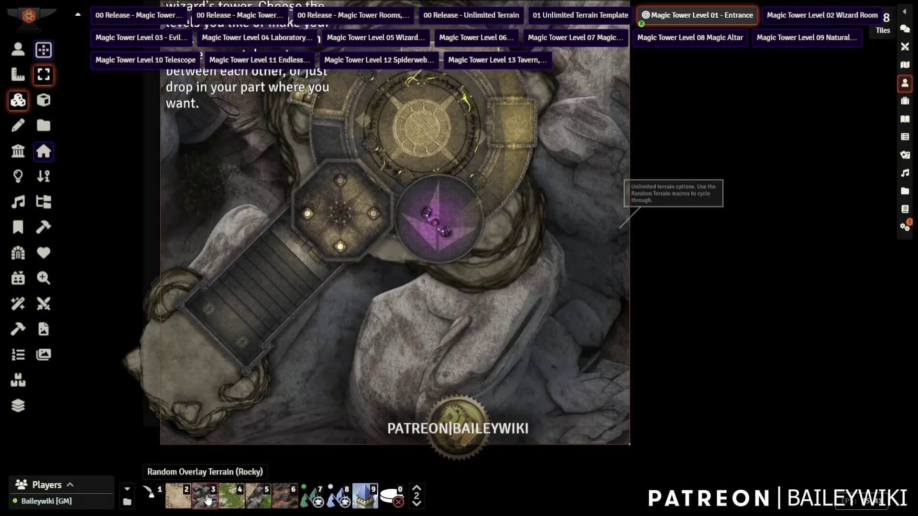
Generate two random Grassy terrains and two random Desert terrains on the tile around the tower entrance.
{"action": "left_click", "coordinate": [232, 501]}
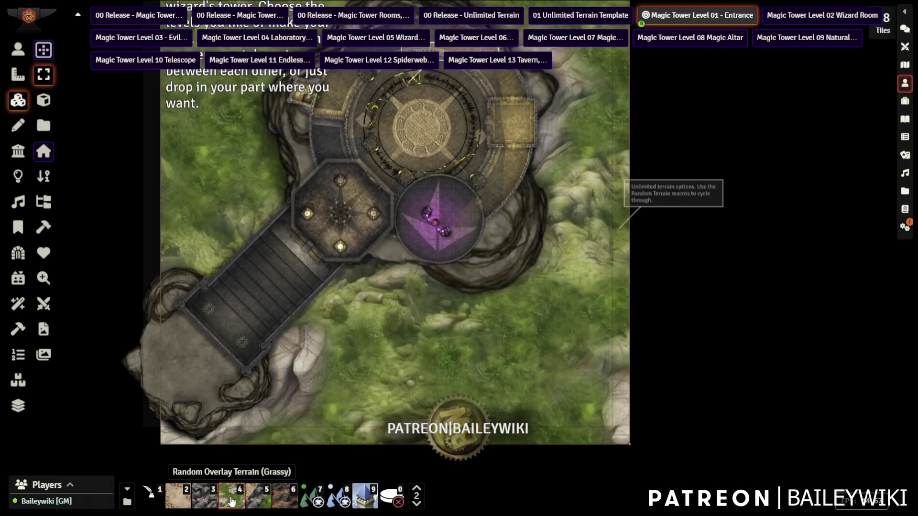
{"action": "left_click", "coordinate": [231, 501]}
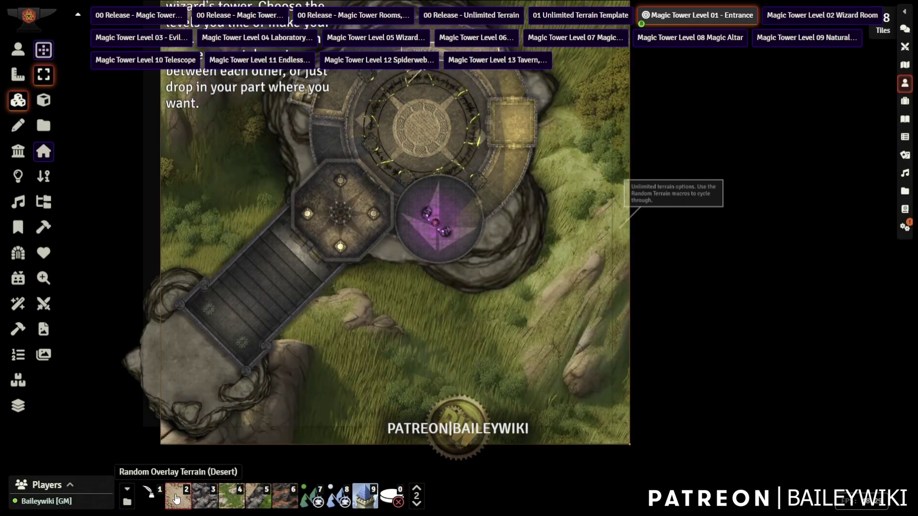
{"action": "left_click", "coordinate": [176, 500]}
{"action": "left_click", "coordinate": [176, 499]}
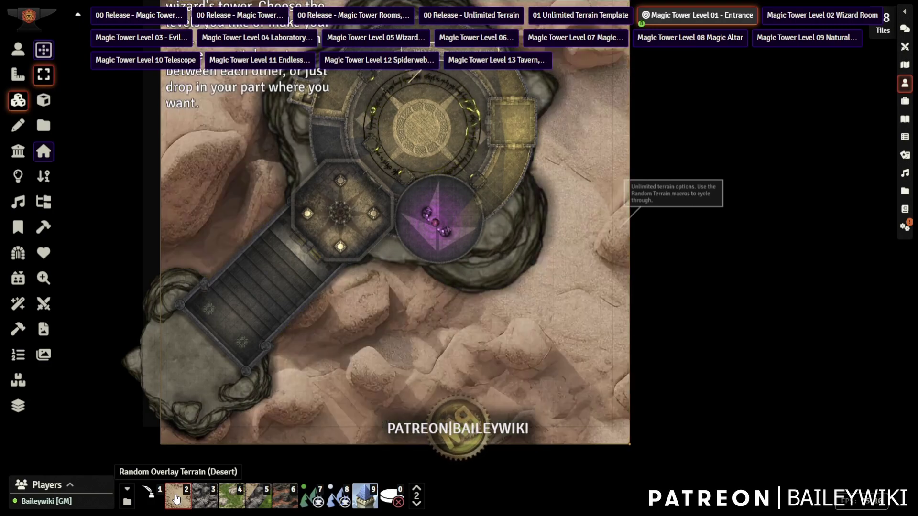
Return the tile around the tower entrance to random Rocky terrain and cycle through three variations.
{"action": "left_click", "coordinate": [205, 497]}
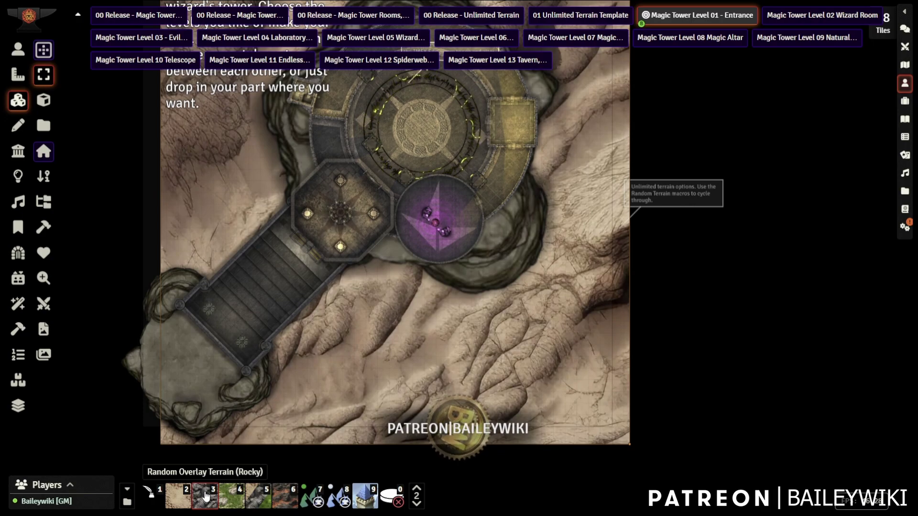
{"action": "left_click", "coordinate": [205, 497]}
{"action": "left_click", "coordinate": [207, 498]}
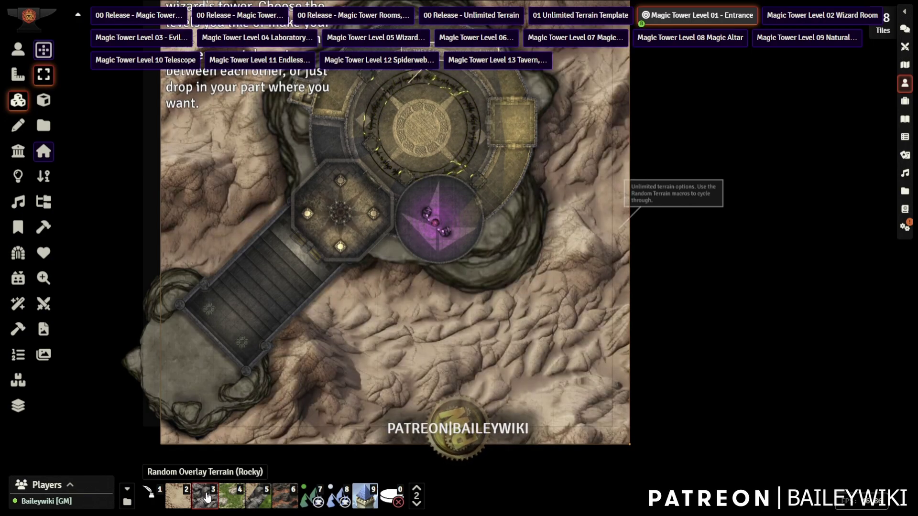
Apply a random Grassy terrain and a random Badlands terrain to the tile around the tower entrance.
{"action": "left_click", "coordinate": [234, 499]}
{"action": "left_click", "coordinate": [288, 500]}
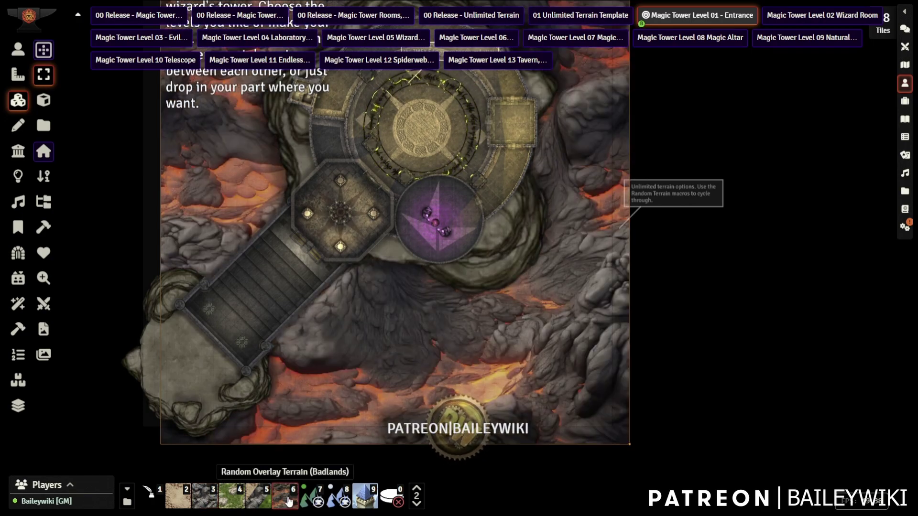
{"action": "scroll", "coordinate": [196, 297], "scroll_direction": "up", "scroll_amount": 5}
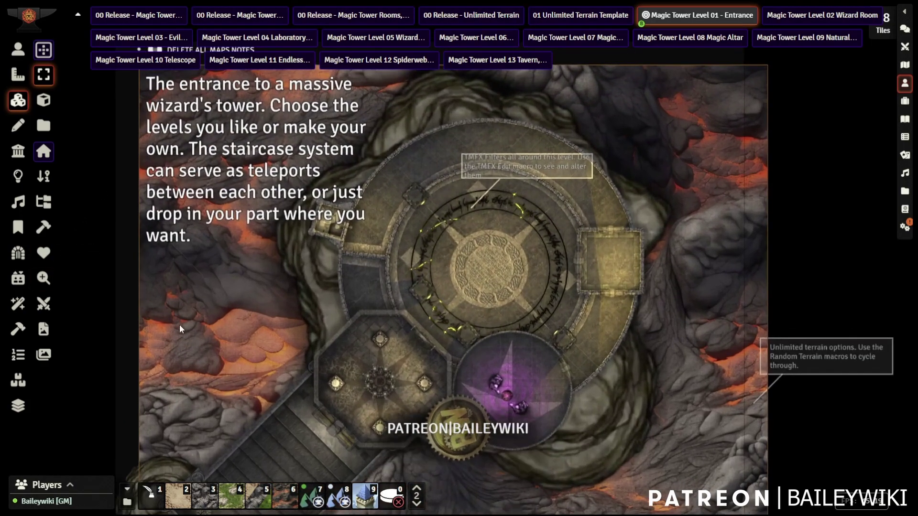
{"action": "right_click_drag", "start_coordinate": [208, 231], "coordinate": [266, 100]}
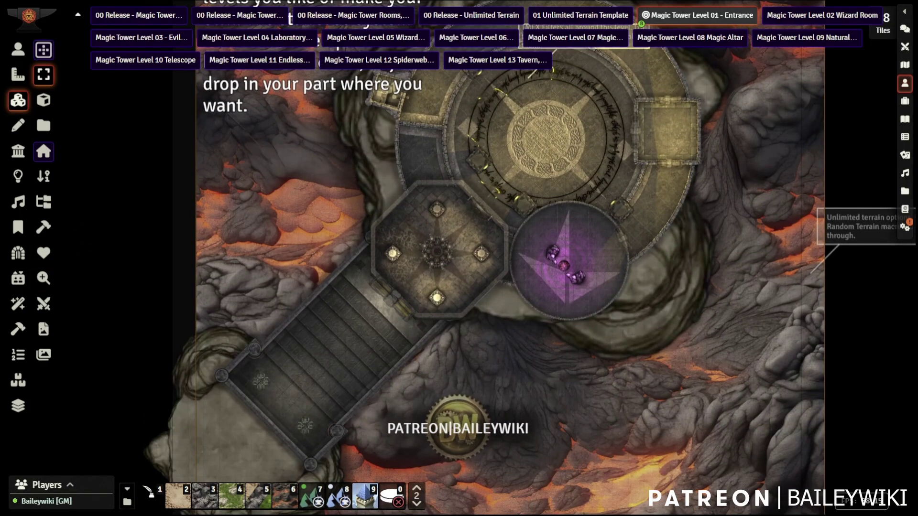
Place the "test with vision" actor on the entrance staircase and move its token through the door into the octagonal room.
{"action": "left_click", "coordinate": [905, 11]}
{"action": "left_click_drag", "start_coordinate": [808, 96], "coordinate": [352, 328]}
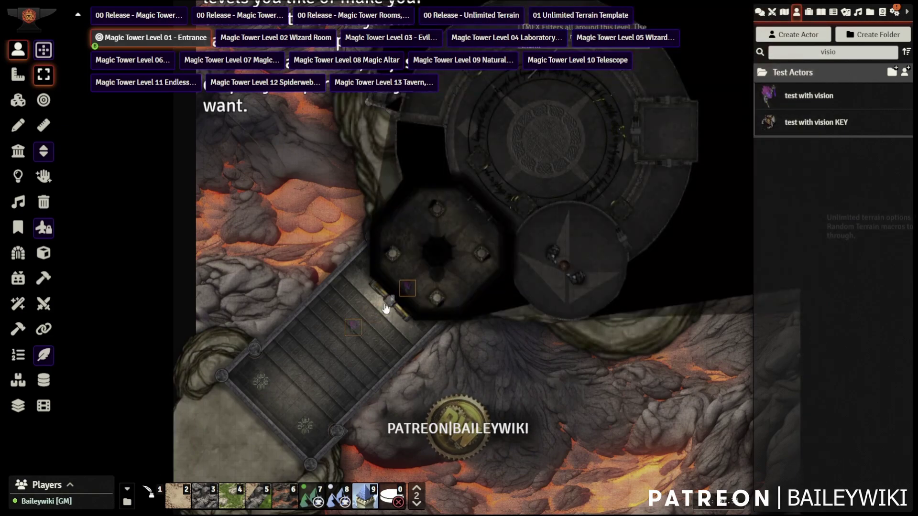
{"action": "left_click_drag", "start_coordinate": [422, 281], "coordinate": [422, 280]}
{"action": "scroll", "coordinate": [460, 258], "scroll_direction": "up", "scroll_amount": 7}
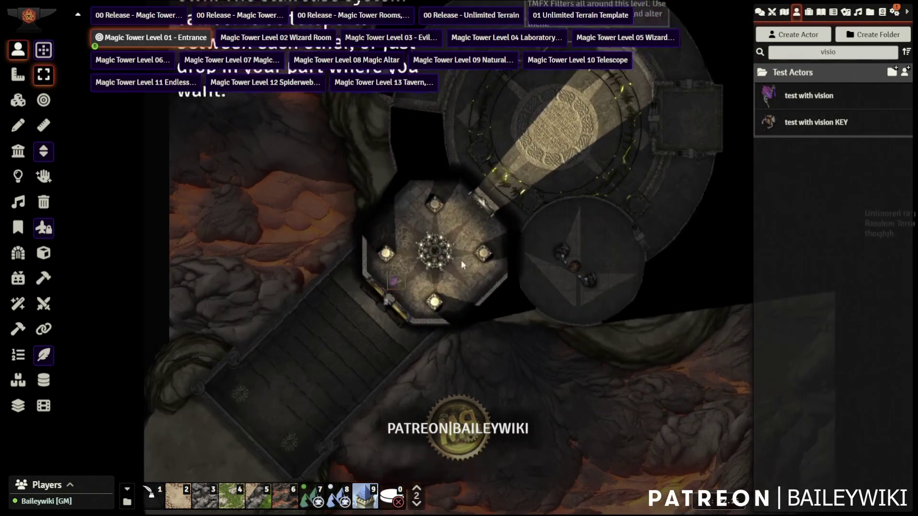
Move the test token from the octagonal room into the large round hall and inspect the animated rune circle around it.
{"action": "left_click_drag", "start_coordinate": [523, 160], "coordinate": [464, 207]}
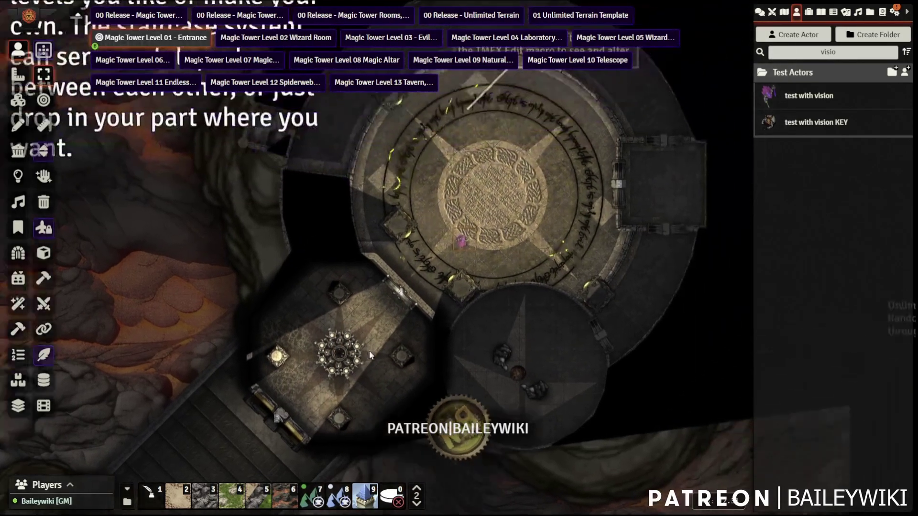
{"action": "right_click_drag", "start_coordinate": [370, 351], "coordinate": [340, 380]}
{"action": "scroll", "coordinate": [412, 280], "scroll_direction": "up", "scroll_amount": 5}
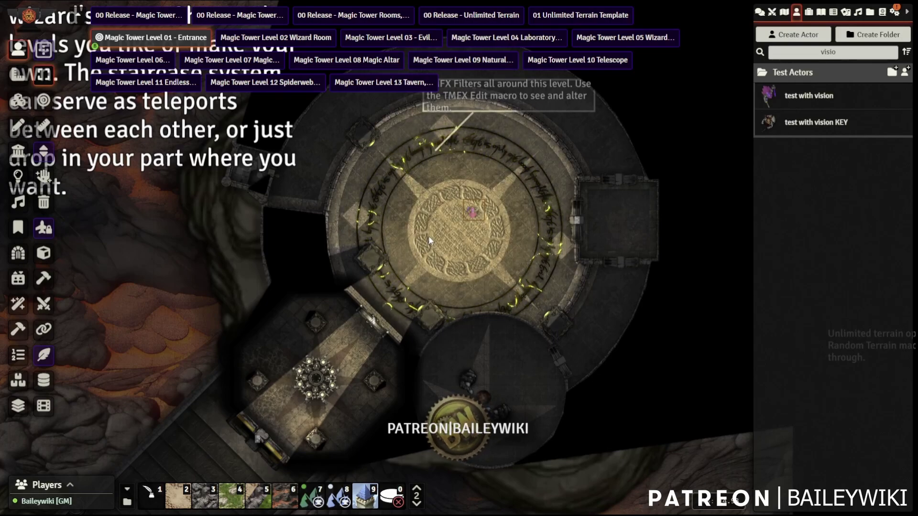
{"action": "scroll", "coordinate": [428, 236], "scroll_direction": "up", "scroll_amount": 2}
{"action": "scroll", "coordinate": [497, 197], "scroll_direction": "up", "scroll_amount": 1}
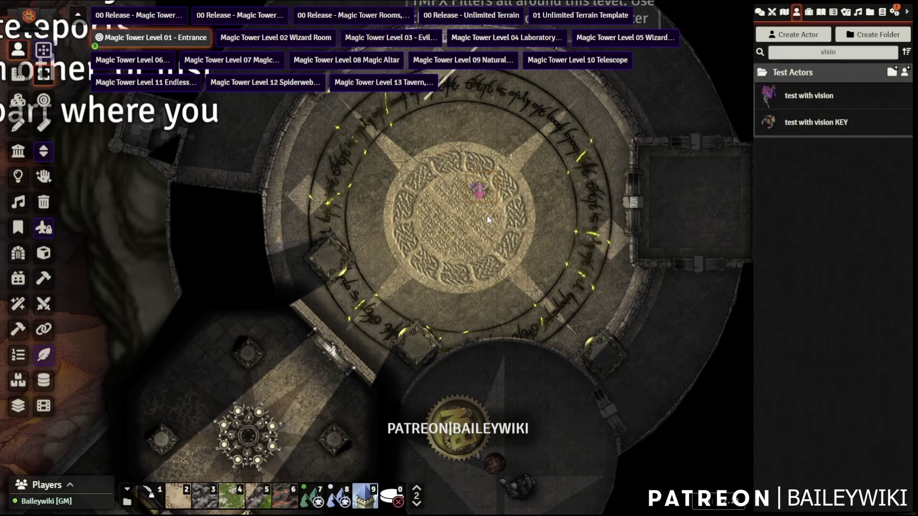
{"action": "scroll", "coordinate": [487, 219], "scroll_direction": "down", "scroll_amount": 1}
{"action": "scroll", "coordinate": [486, 218], "scroll_direction": "down", "scroll_amount": 3}
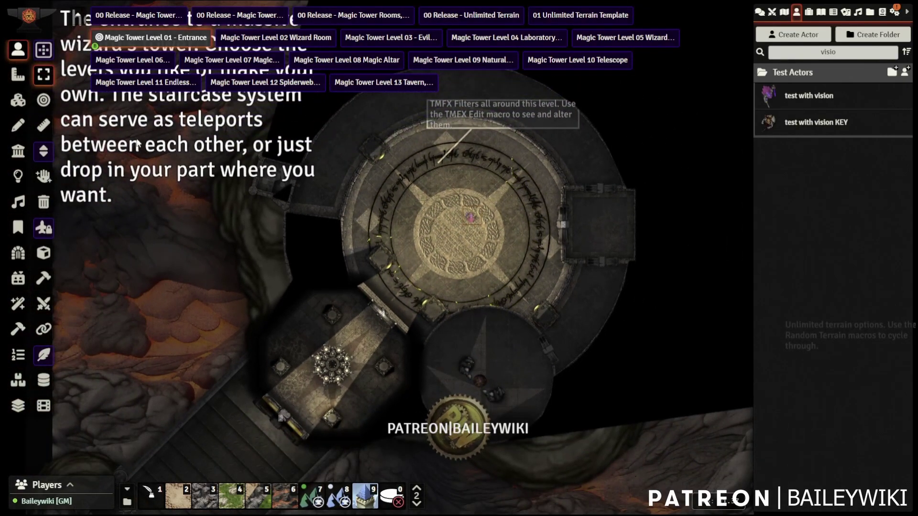
{"action": "scroll", "coordinate": [314, 273], "scroll_direction": "down", "scroll_amount": 1}
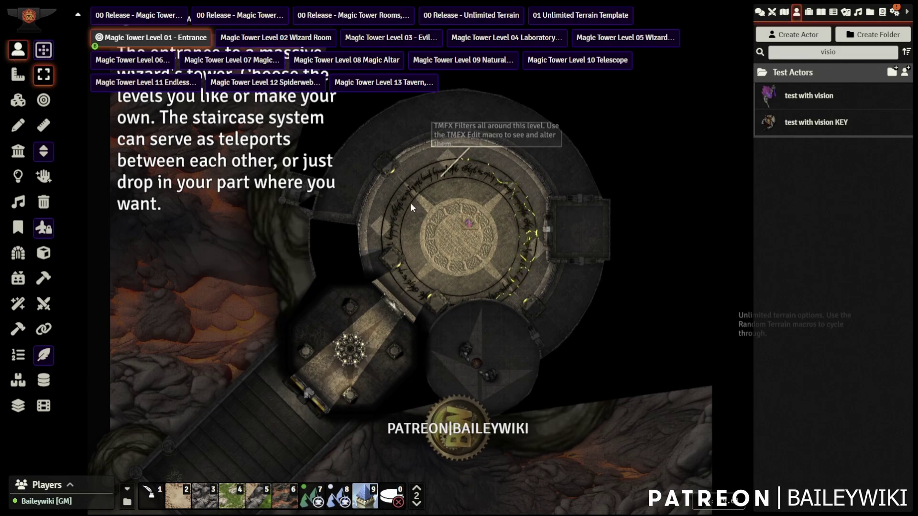
Switch to the Magic Tower level with the wizard's bedroom and office, activate the tile controls and examine its furnished rooms.
{"action": "scroll", "coordinate": [411, 205], "scroll_direction": "up", "scroll_amount": 1}
{"action": "scroll", "coordinate": [503, 268], "scroll_direction": "up", "scroll_amount": 1}
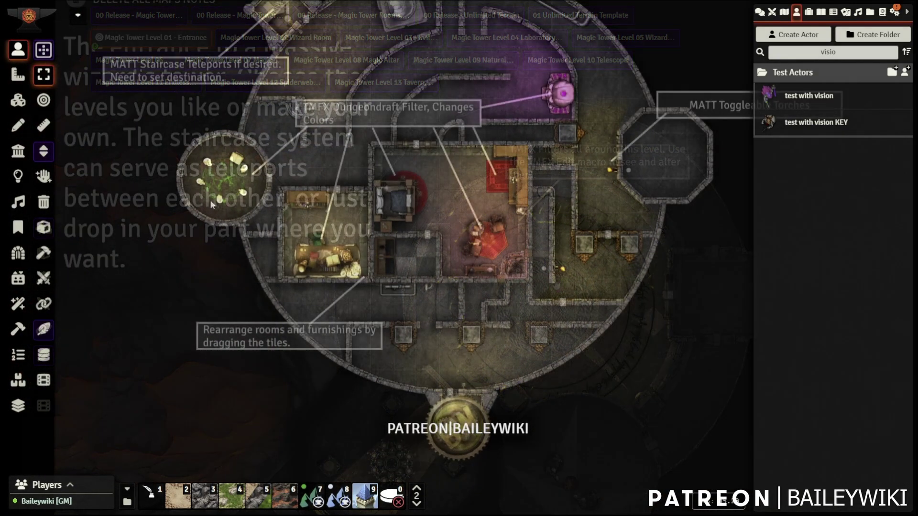
{"action": "left_click", "coordinate": [18, 100]}
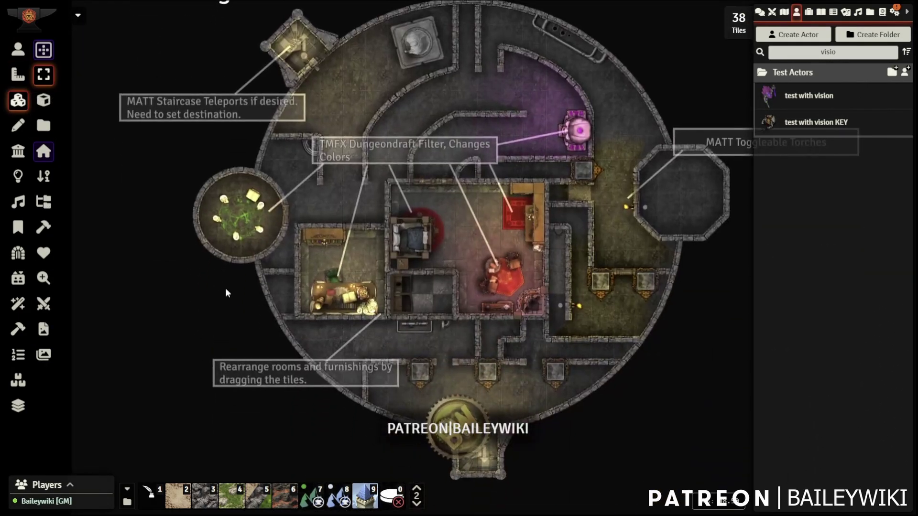
{"action": "scroll", "coordinate": [225, 287], "scroll_direction": "up", "scroll_amount": 8}
{"action": "right_click_drag", "start_coordinate": [474, 340], "coordinate": [459, 153]}
{"action": "right_click_drag", "start_coordinate": [679, 291], "coordinate": [694, 445]}
{"action": "right_click_drag", "start_coordinate": [323, 129], "coordinate": [375, 242]}
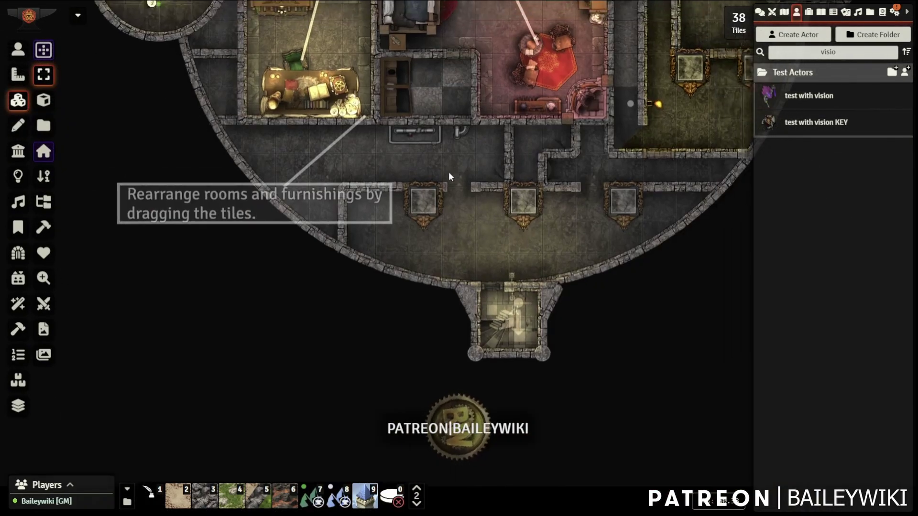
{"action": "right_click_drag", "start_coordinate": [449, 171], "coordinate": [455, 240]}
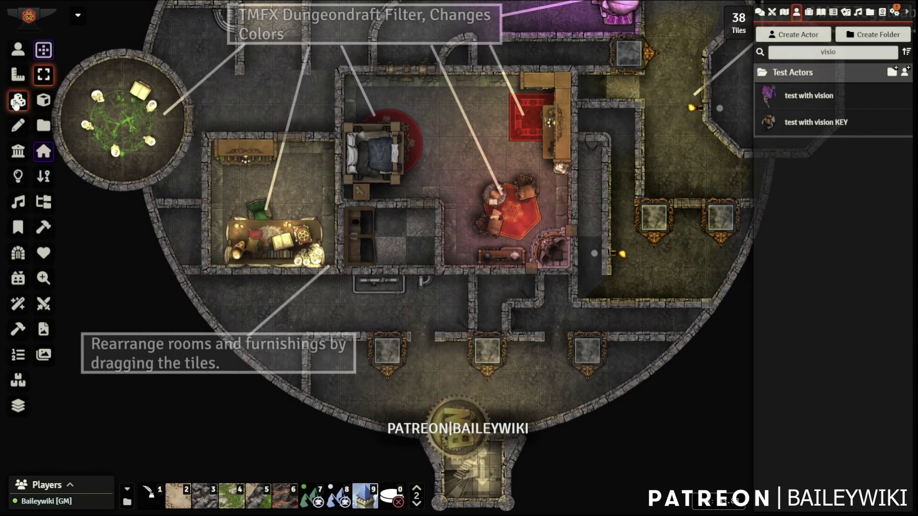
Try moving the bedroom's corner desk and red rug tile past the room's outer wall, and undo the move.
{"action": "left_click_drag", "start_coordinate": [457, 145], "coordinate": [634, 359]}
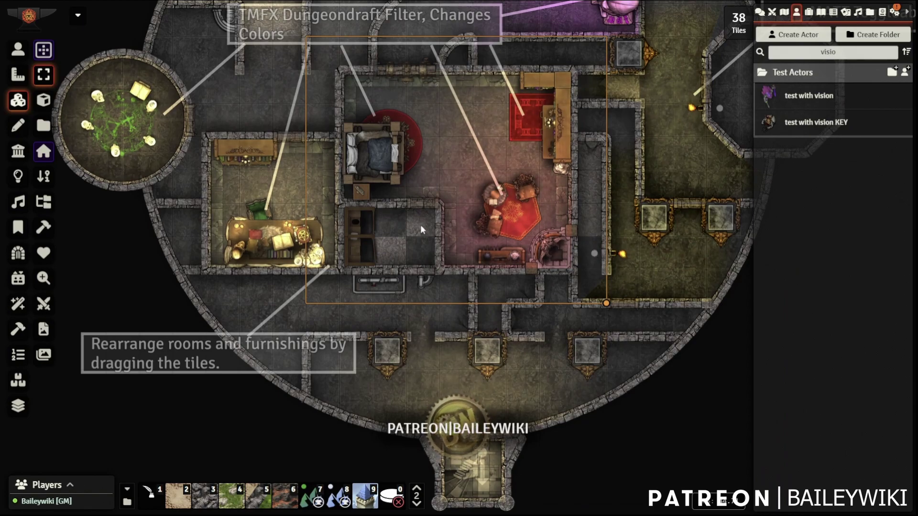
{"action": "scroll", "coordinate": [421, 227], "scroll_direction": "up", "scroll_amount": 2}
{"action": "left_click_drag", "start_coordinate": [350, 139], "coordinate": [470, 168]}
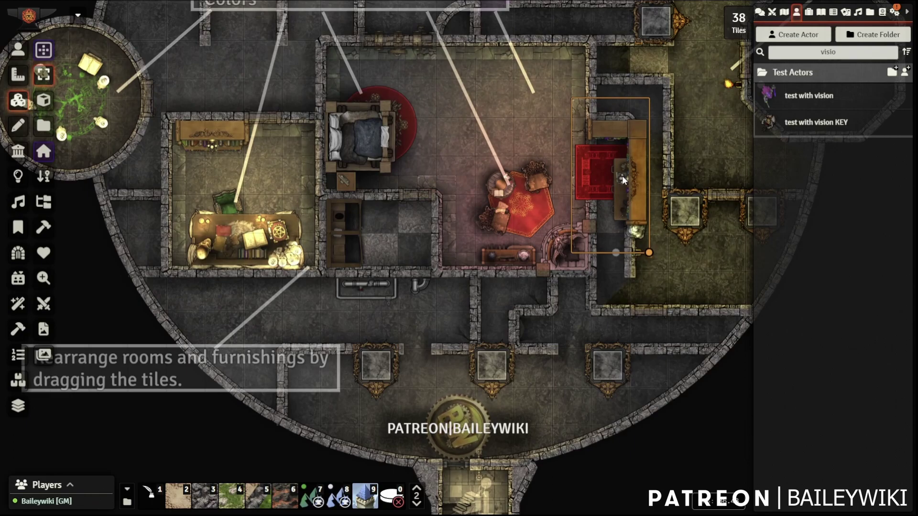
{"action": "key", "text": "ctrl+z"}
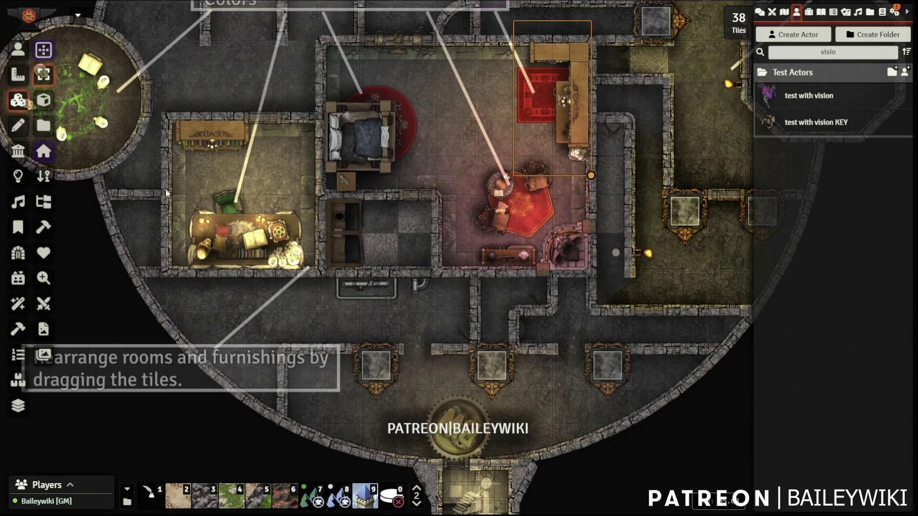
Move the test token from the tower's entry hall into the narrow corridor and along to the door into the torchlit room, and open it.
{"action": "scroll", "coordinate": [481, 139], "scroll_direction": "down", "scroll_amount": 10}
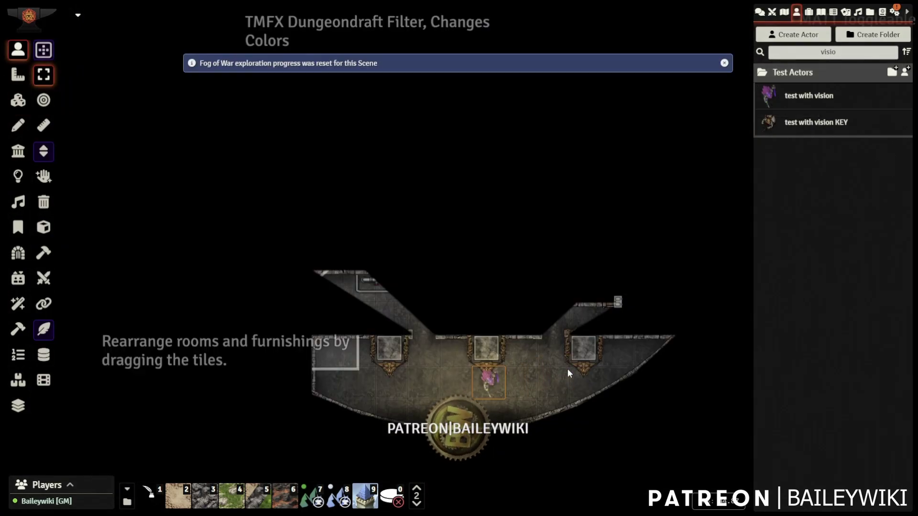
{"action": "key", "text": "Right"}
{"action": "key", "text": "Right"}
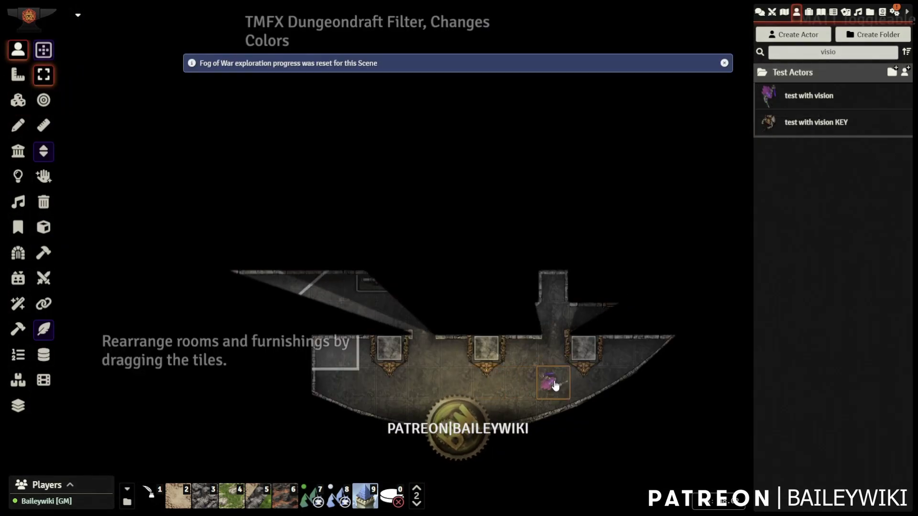
{"action": "left_click_drag", "start_coordinate": [573, 314], "coordinate": [574, 316]}
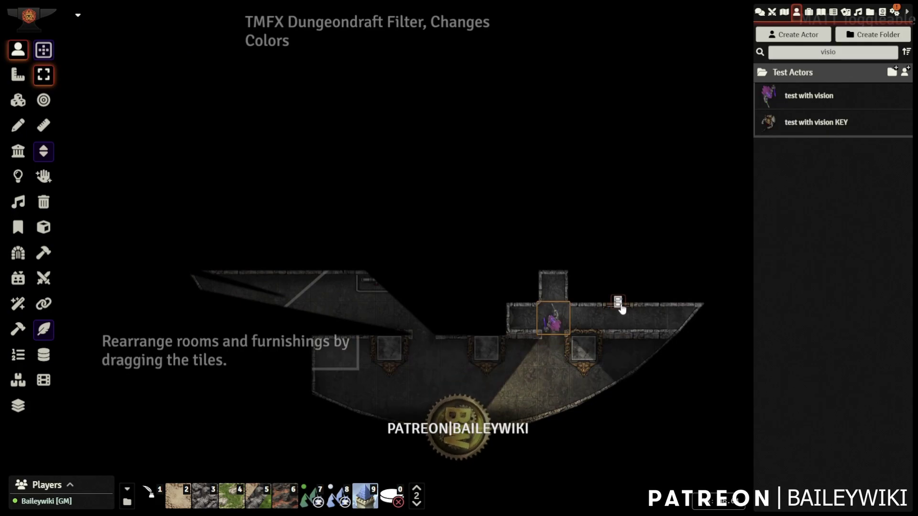
{"action": "key", "text": "Right"}
{"action": "key", "text": "Right"}
{"action": "key", "text": "Right"}
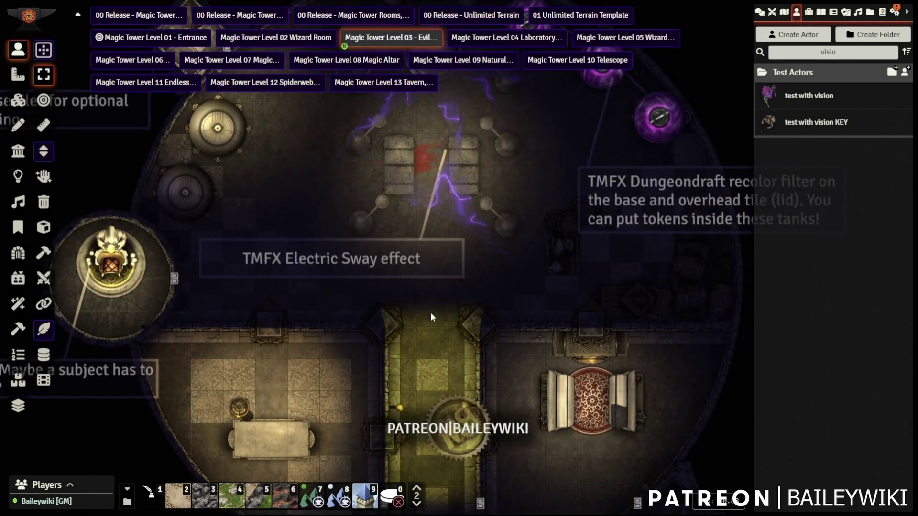
Switch to Magic Tower Level 03 and examine its electric sway effect, purple tanks and the rooms flanking the torchlit passage.
{"action": "right_click_drag", "start_coordinate": [321, 321], "coordinate": [318, 372]}
{"action": "right_click_drag", "start_coordinate": [259, 263], "coordinate": [305, 300]}
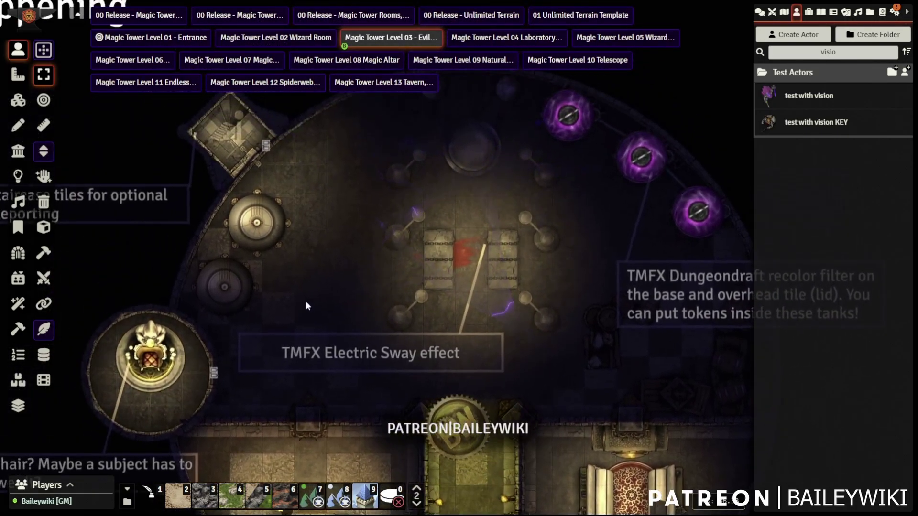
{"action": "scroll", "coordinate": [314, 272], "scroll_direction": "up", "scroll_amount": 3}
{"action": "right_click_drag", "start_coordinate": [641, 237], "coordinate": [417, 246]}
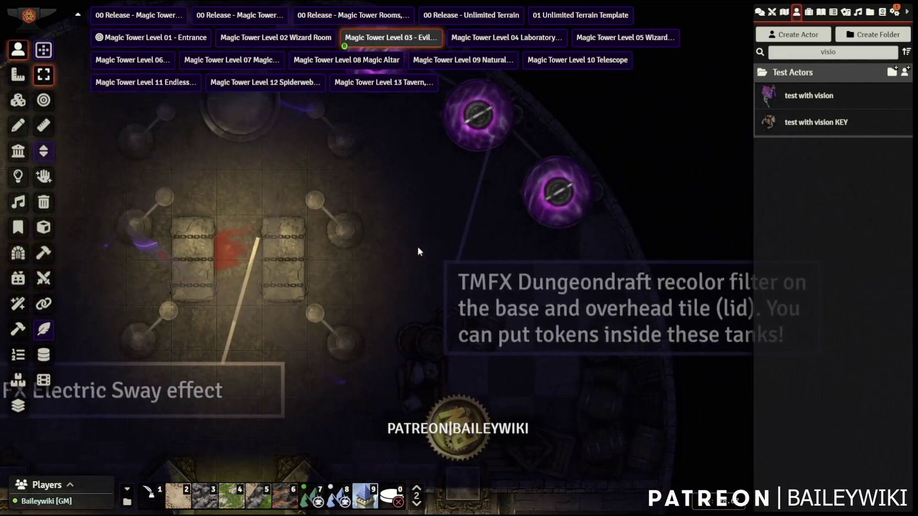
{"action": "right_click_drag", "start_coordinate": [419, 284], "coordinate": [412, 393]}
{"action": "scroll", "coordinate": [514, 170], "scroll_direction": "up", "scroll_amount": 3}
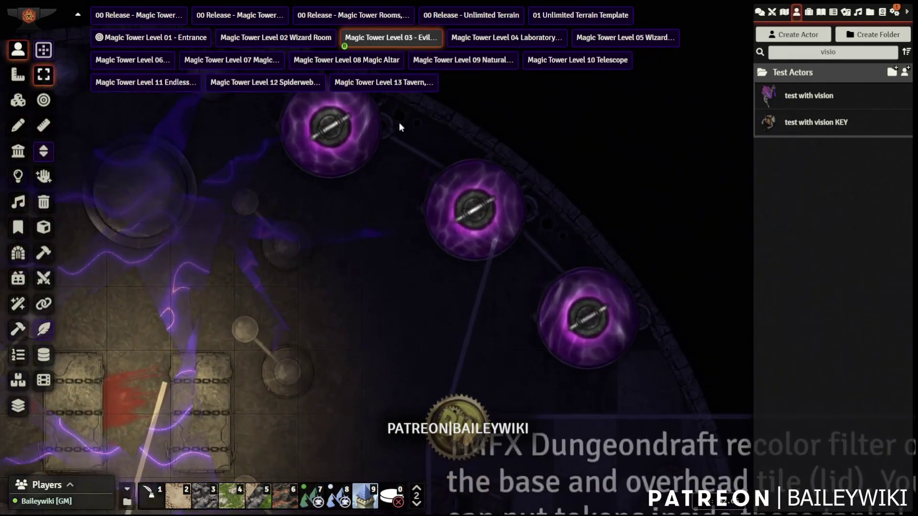
{"action": "scroll", "coordinate": [600, 330], "scroll_direction": "down", "scroll_amount": 10}
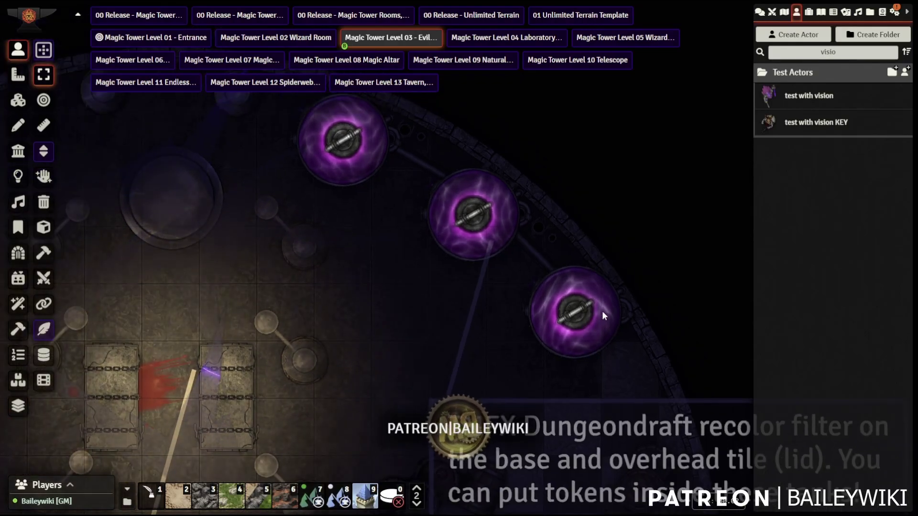
{"action": "right_click_drag", "start_coordinate": [523, 450], "coordinate": [626, 161]}
{"action": "right_click_drag", "start_coordinate": [560, 223], "coordinate": [593, 182]}
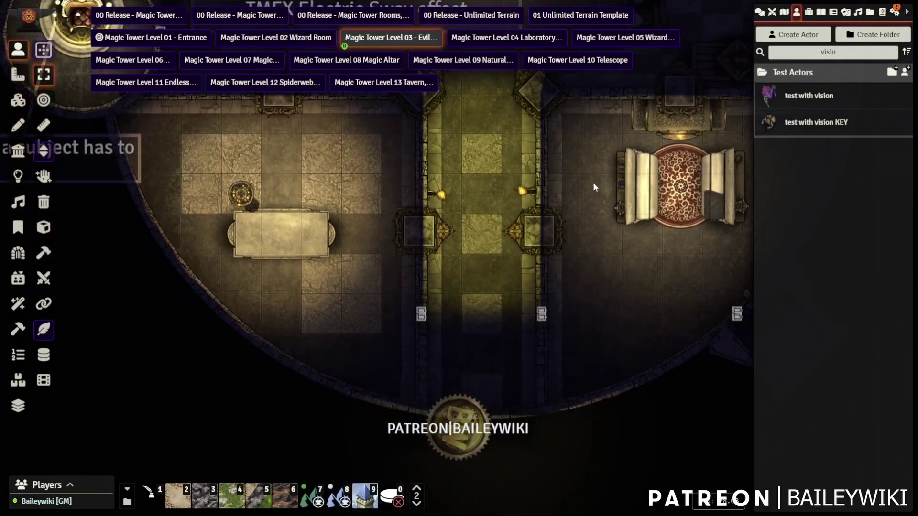
Select the scrying chair's tile in the round side room and inspect the room with the patterned red rug.
{"action": "right_click_drag", "start_coordinate": [233, 135], "coordinate": [579, 321]}
{"action": "scroll", "coordinate": [550, 310], "scroll_direction": "up", "scroll_amount": 8}
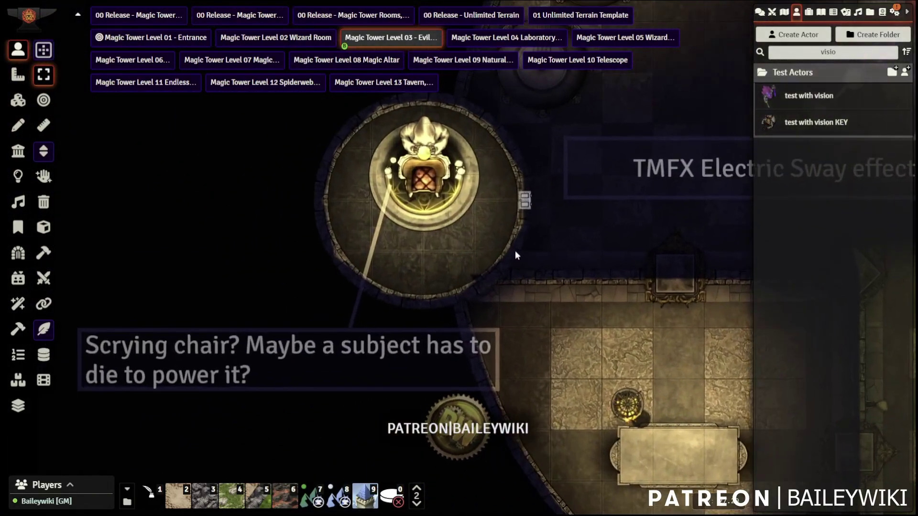
{"action": "left_click", "coordinate": [17, 102]}
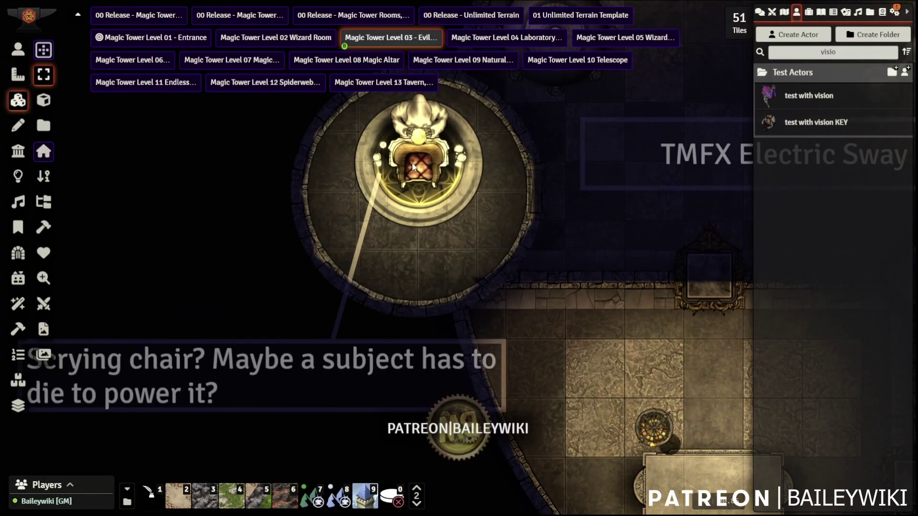
{"action": "left_click", "coordinate": [450, 152]}
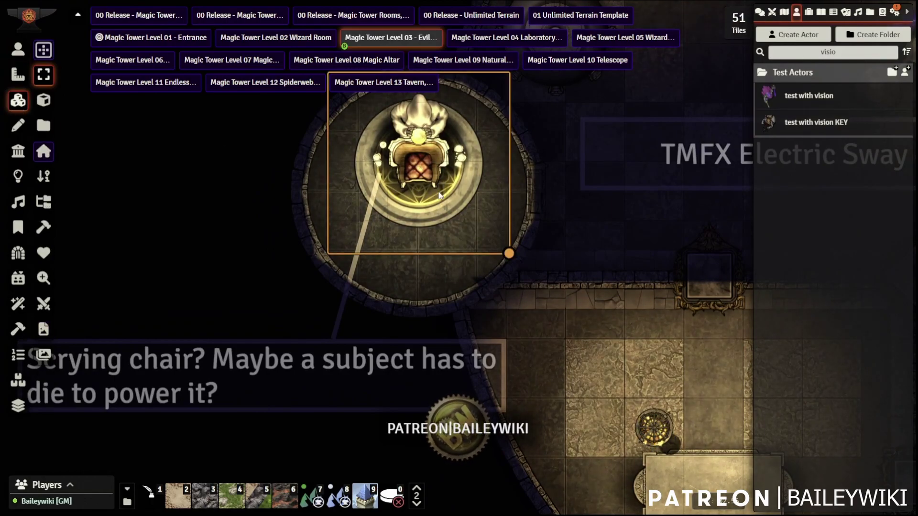
{"action": "scroll", "coordinate": [440, 195], "scroll_direction": "down", "scroll_amount": 3}
{"action": "right_click_drag", "start_coordinate": [564, 302], "coordinate": [221, 178]}
{"action": "scroll", "coordinate": [519, 194], "scroll_direction": "down", "scroll_amount": 2}
{"action": "right_click_drag", "start_coordinate": [488, 210], "coordinate": [330, 314]}
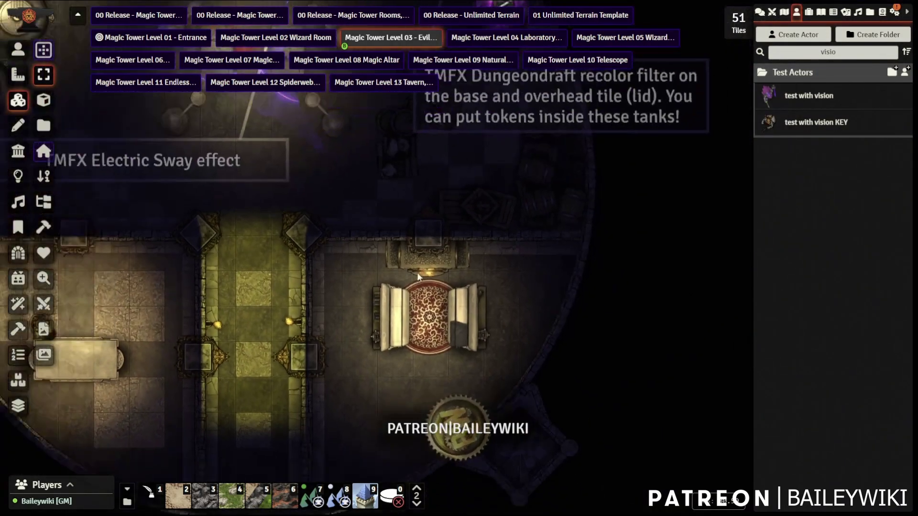
Switch to the Magic Tower Level 04 Laboratory scene and examine its two rows of recolorable tanks.
{"action": "scroll", "coordinate": [406, 272], "scroll_direction": "down", "scroll_amount": 2}
{"action": "right_click_drag", "start_coordinate": [410, 217], "coordinate": [532, 297]}
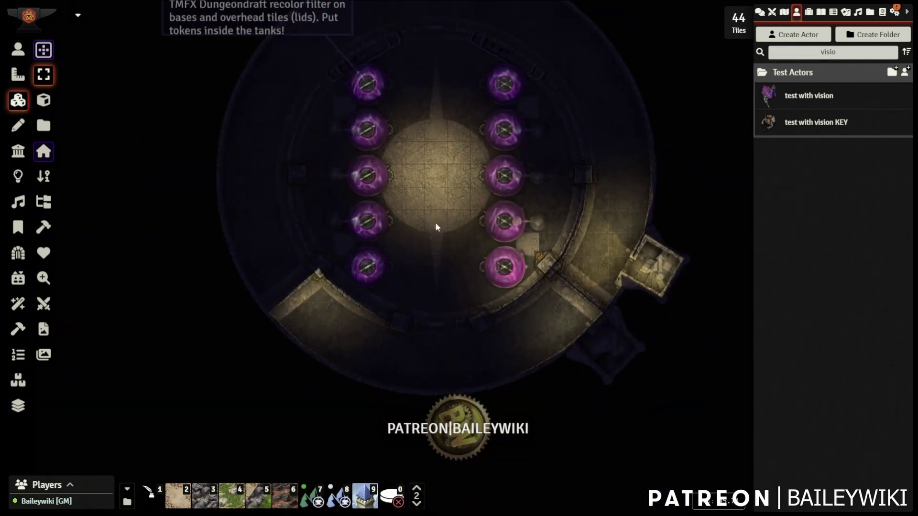
{"action": "scroll", "coordinate": [436, 224], "scroll_direction": "up", "scroll_amount": 3}
{"action": "right_click_drag", "start_coordinate": [458, 158], "coordinate": [332, 46]}
{"action": "scroll", "coordinate": [461, 204], "scroll_direction": "down", "scroll_amount": 3}
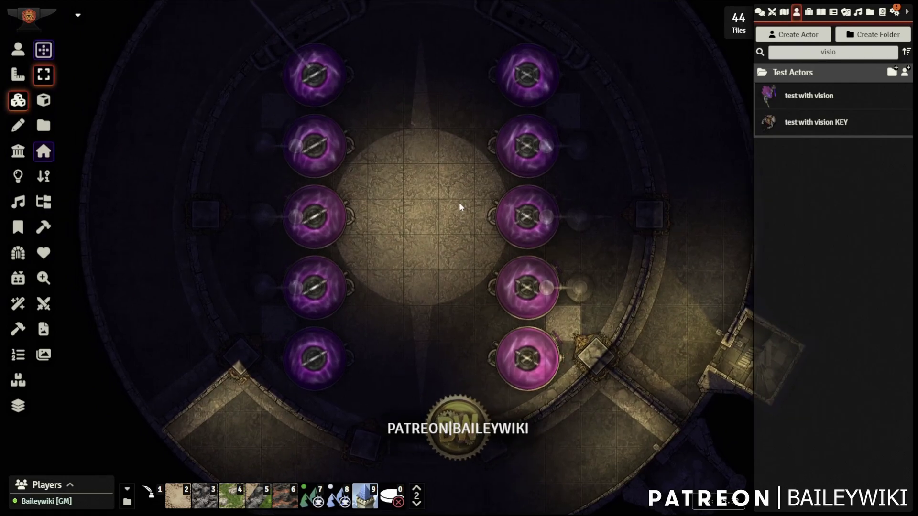
{"action": "right_click_drag", "start_coordinate": [453, 166], "coordinate": [453, 201]}
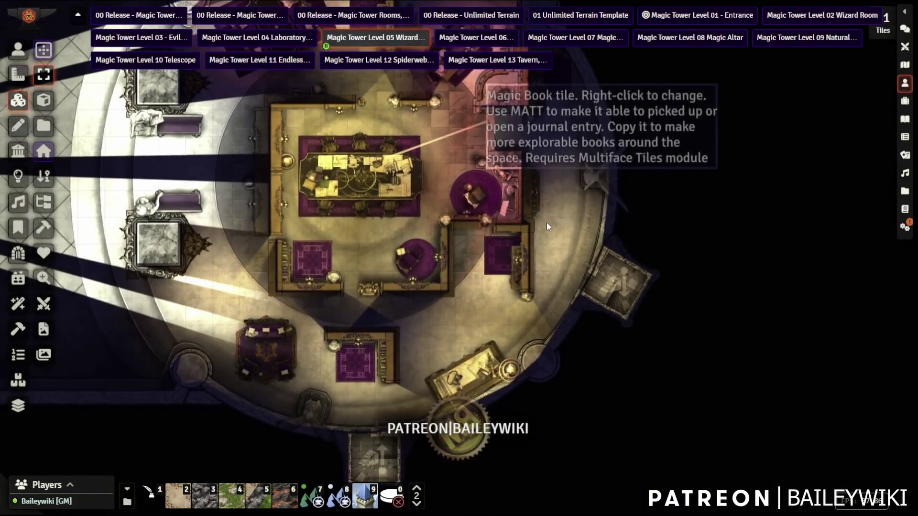
Switch to the Magic Tower Level 05 scene and examine its long book-covered table, shelved alcoves and seating areas.
{"action": "scroll", "coordinate": [555, 283], "scroll_direction": "up", "scroll_amount": 3}
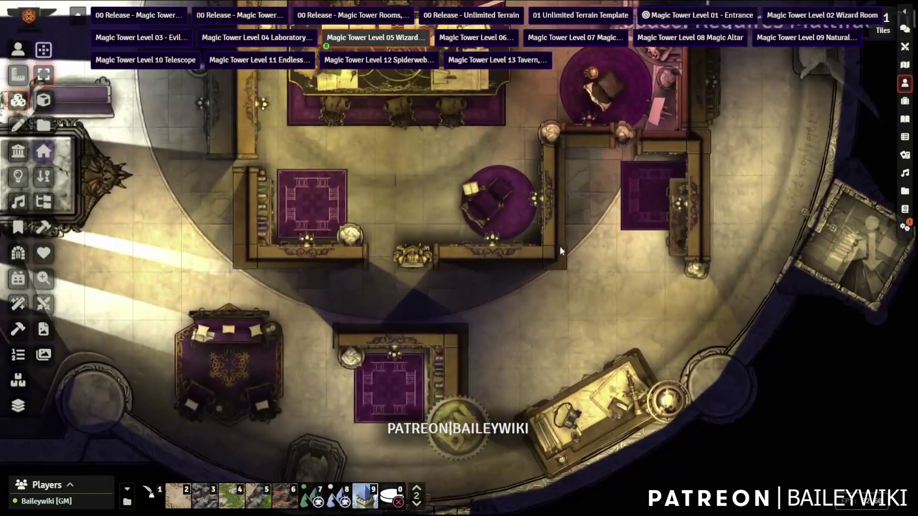
{"action": "right_click_drag", "start_coordinate": [569, 251], "coordinate": [576, 361]}
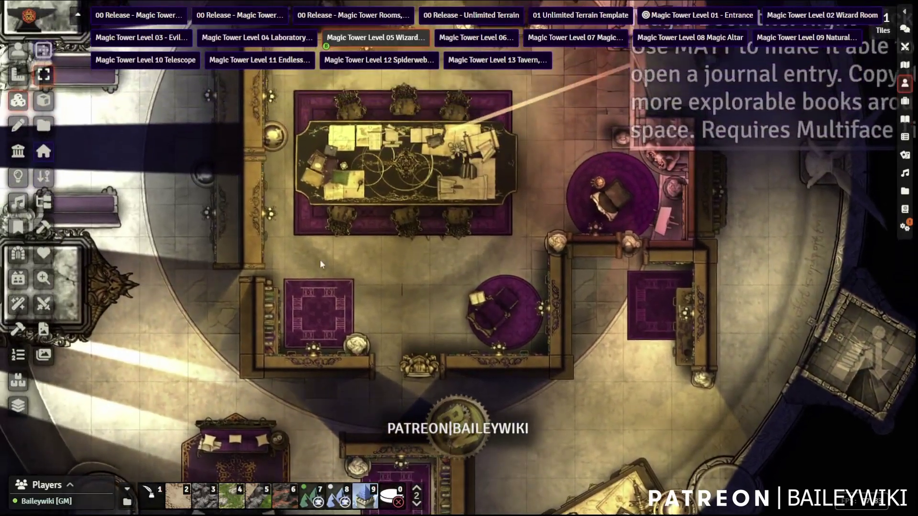
{"action": "right_click_drag", "start_coordinate": [294, 171], "coordinate": [258, 390]}
{"action": "right_click_drag", "start_coordinate": [356, 202], "coordinate": [338, 299]}
{"action": "right_click_drag", "start_coordinate": [346, 182], "coordinate": [521, 246]}
{"action": "scroll", "coordinate": [521, 246], "scroll_direction": "down", "scroll_amount": 7}
{"action": "right_click_drag", "start_coordinate": [528, 314], "coordinate": [491, 114]}
{"action": "right_click_drag", "start_coordinate": [355, 441], "coordinate": [346, 374]}
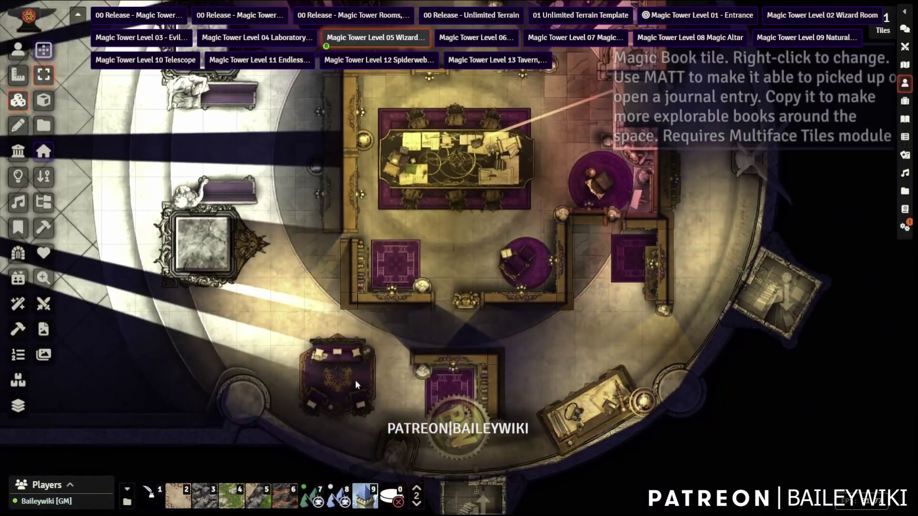
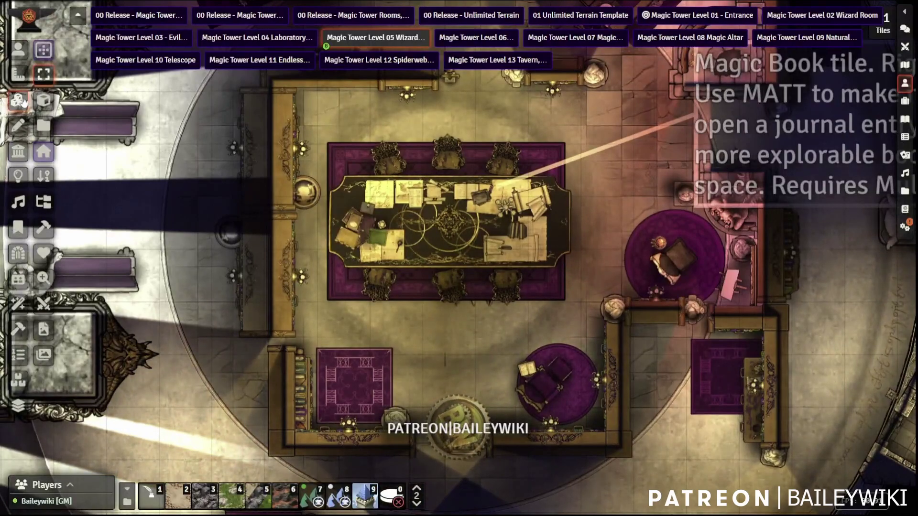
Select the magic book tile on the long table and bring up its alternate book images.
{"action": "left_click", "coordinate": [481, 197]}
{"action": "right_click", "coordinate": [480, 197]}
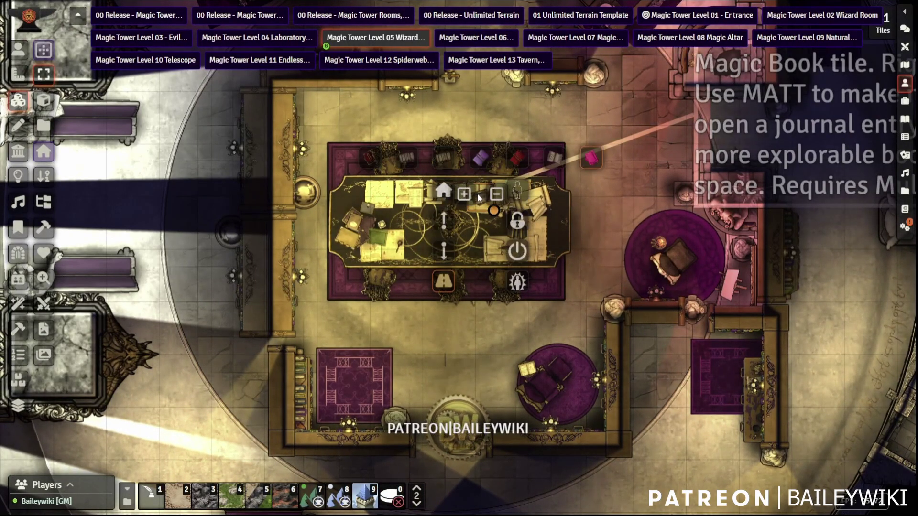
{"action": "left_click", "coordinate": [604, 199]}
{"action": "scroll", "coordinate": [377, 346], "scroll_direction": "down", "scroll_amount": 5}
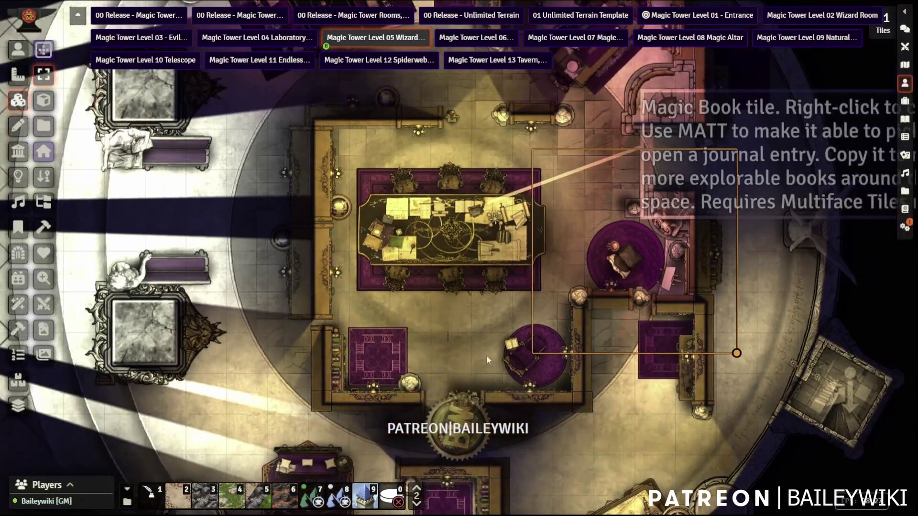
{"action": "scroll", "coordinate": [382, 255], "scroll_direction": "down", "scroll_amount": 1}
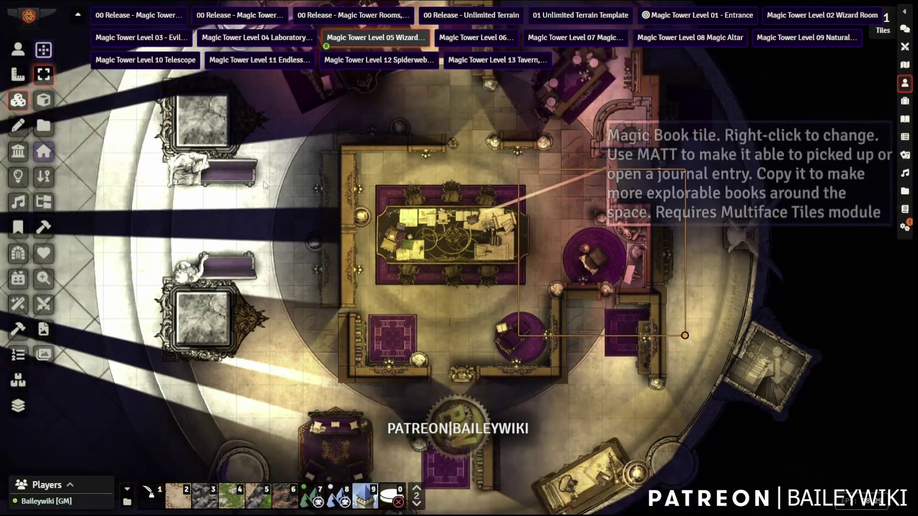
Switch to the Magic Tower Level 06 scene and examine its maze up to the necromancer's chamber.
{"action": "left_click", "coordinate": [18, 49]}
{"action": "left_click", "coordinate": [475, 37]}
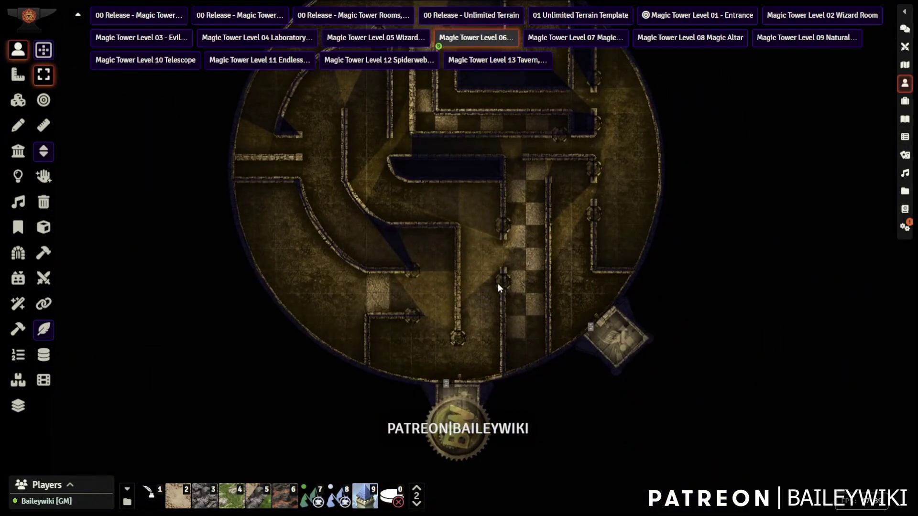
{"action": "scroll", "coordinate": [498, 283], "scroll_direction": "up", "scroll_amount": 3}
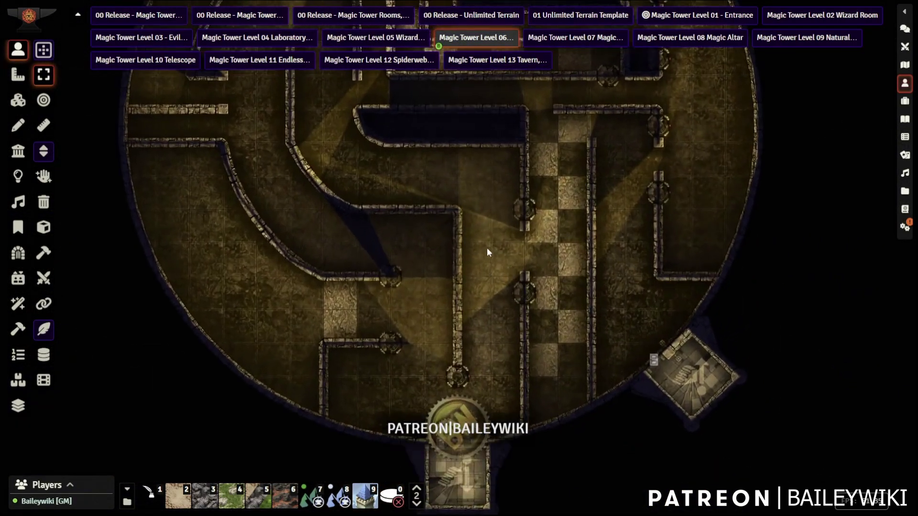
{"action": "right_click_drag", "start_coordinate": [469, 148], "coordinate": [448, 261]}
{"action": "right_click_drag", "start_coordinate": [471, 216], "coordinate": [460, 377]}
{"action": "right_click_drag", "start_coordinate": [403, 214], "coordinate": [410, 283]}
{"action": "scroll", "coordinate": [401, 303], "scroll_direction": "up", "scroll_amount": 3}
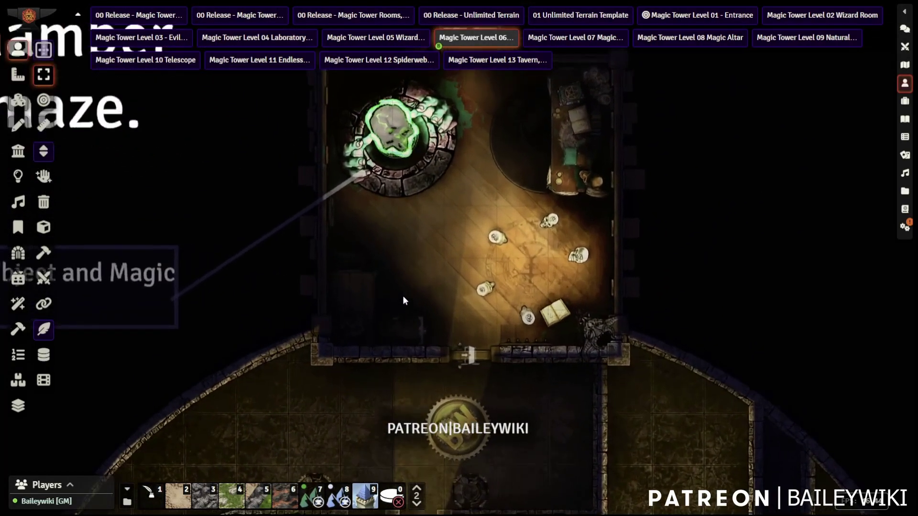
Examine the glowing green skull floating between the ghostly hands over the round stone pit.
{"action": "scroll", "coordinate": [403, 296], "scroll_direction": "up", "scroll_amount": 10}
{"action": "right_click_drag", "start_coordinate": [441, 271], "coordinate": [390, 338]}
{"action": "scroll", "coordinate": [443, 239], "scroll_direction": "up", "scroll_amount": 2}
{"action": "scroll", "coordinate": [442, 239], "scroll_direction": "up", "scroll_amount": 1}
{"action": "right_click_drag", "start_coordinate": [479, 241], "coordinate": [591, 334]}
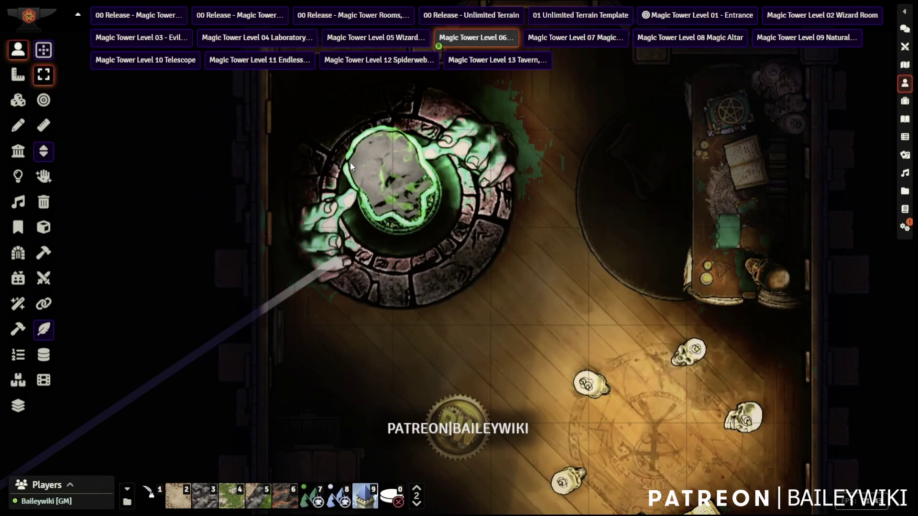
{"action": "scroll", "coordinate": [258, 167], "scroll_direction": "up", "scroll_amount": 2}
{"action": "key", "text": "Up"}
{"action": "key", "text": "Left"}
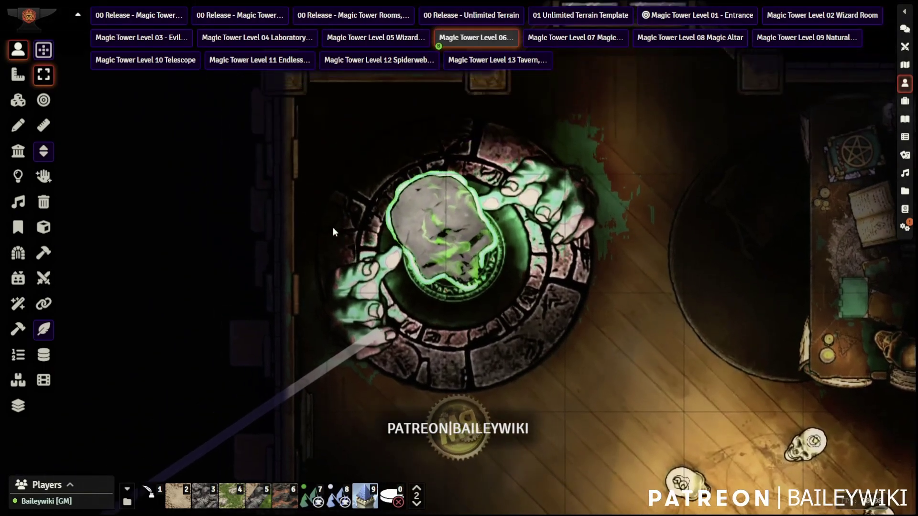
Select the floating skull tile and search the macros directory for "magic", keeping the list beside the tile.
{"action": "left_click", "coordinate": [18, 100]}
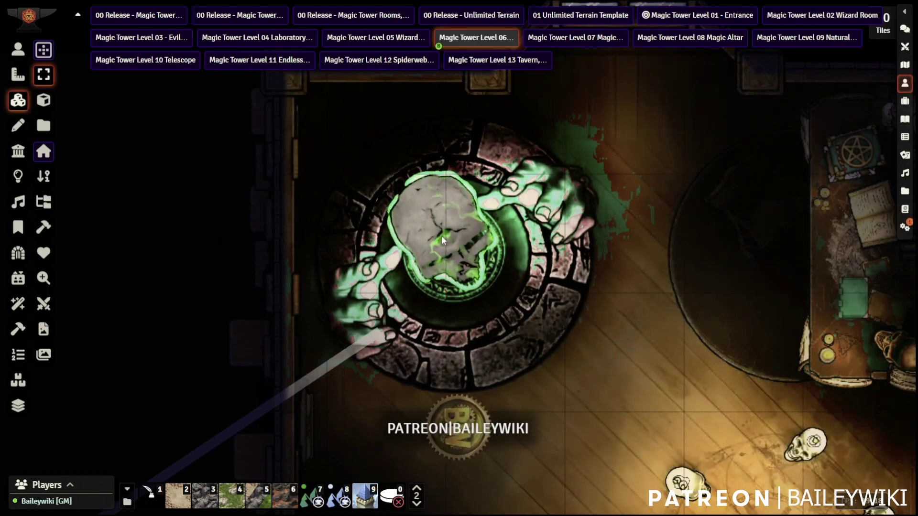
{"action": "left_click", "coordinate": [441, 237]}
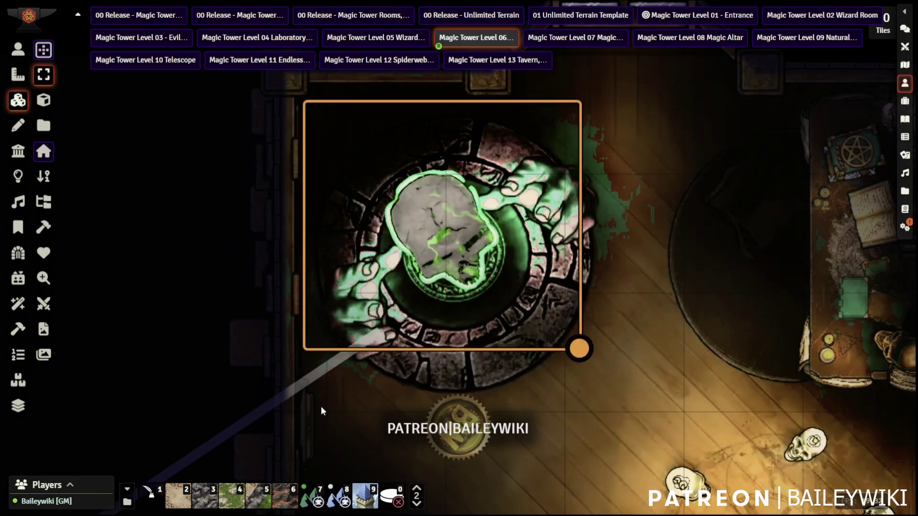
{"action": "left_click", "coordinate": [127, 503]}
{"action": "left_click", "coordinate": [501, 89]}
{"action": "type", "text": "magic"}
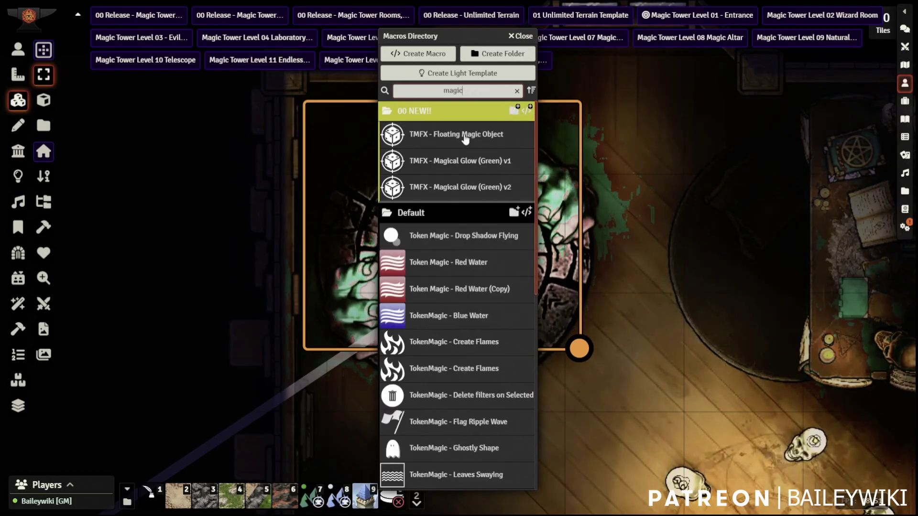
{"action": "left_click_drag", "start_coordinate": [658, 55], "coordinate": [659, 56]}
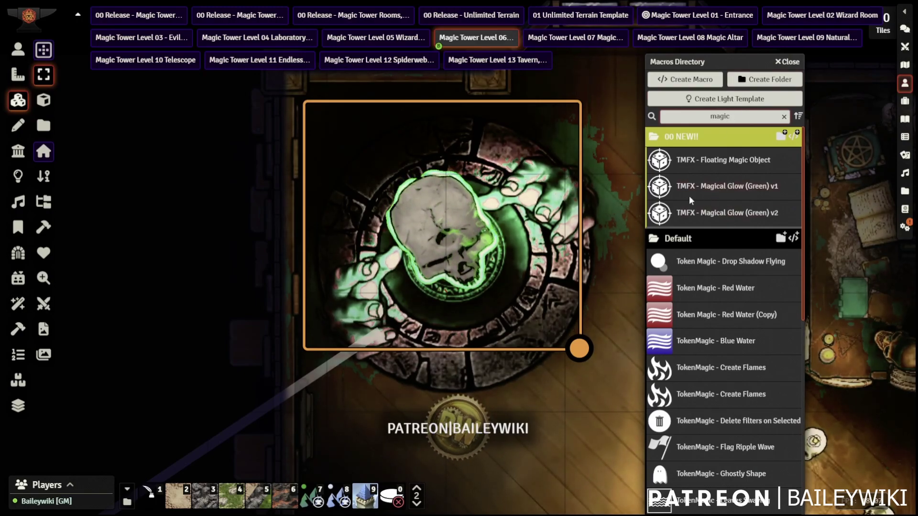
{"action": "scroll", "coordinate": [458, 258], "scroll_direction": "up", "scroll_amount": 2}
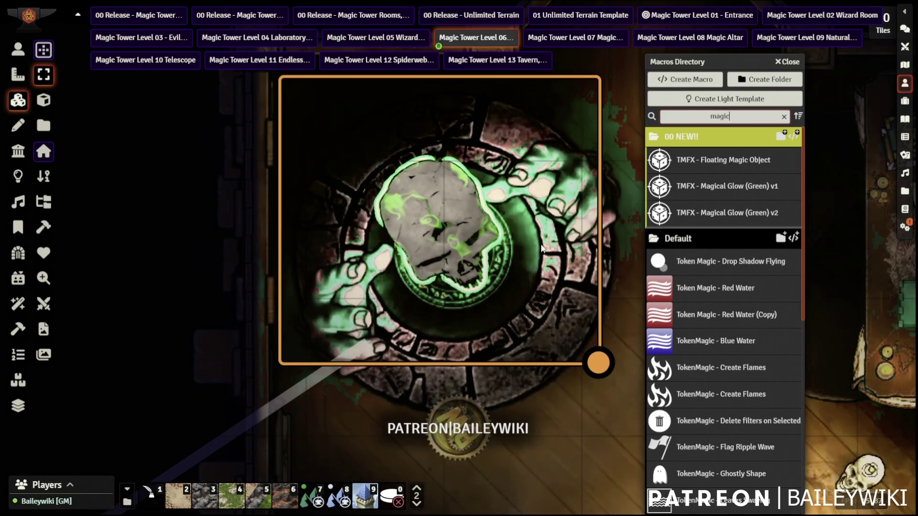
{"action": "scroll", "coordinate": [534, 231], "scroll_direction": "down", "scroll_amount": 1}
{"action": "scroll", "coordinate": [538, 225], "scroll_direction": "down", "scroll_amount": 2}
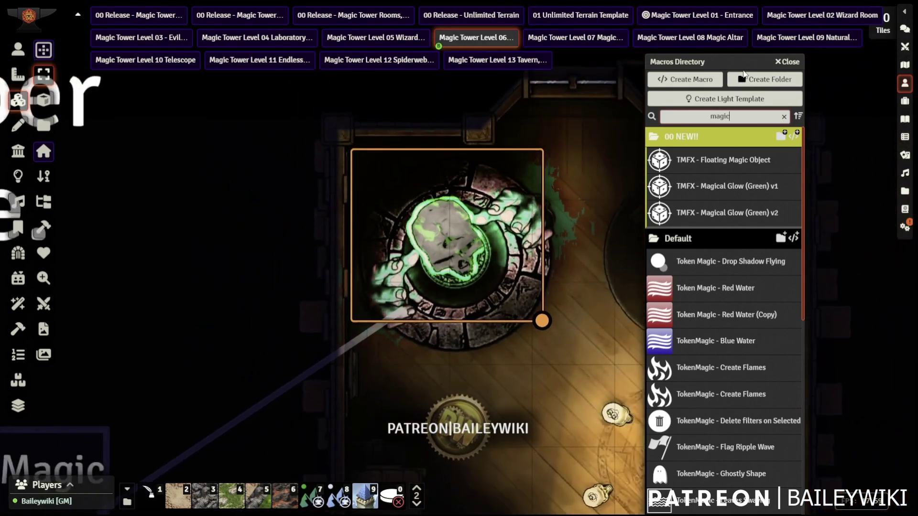
Inspect the floating skull tile's basic settings, then close them along with the macros directory.
{"action": "right_click", "coordinate": [442, 234]}
{"action": "right_click", "coordinate": [443, 235]}
{"action": "double_click", "coordinate": [443, 234]}
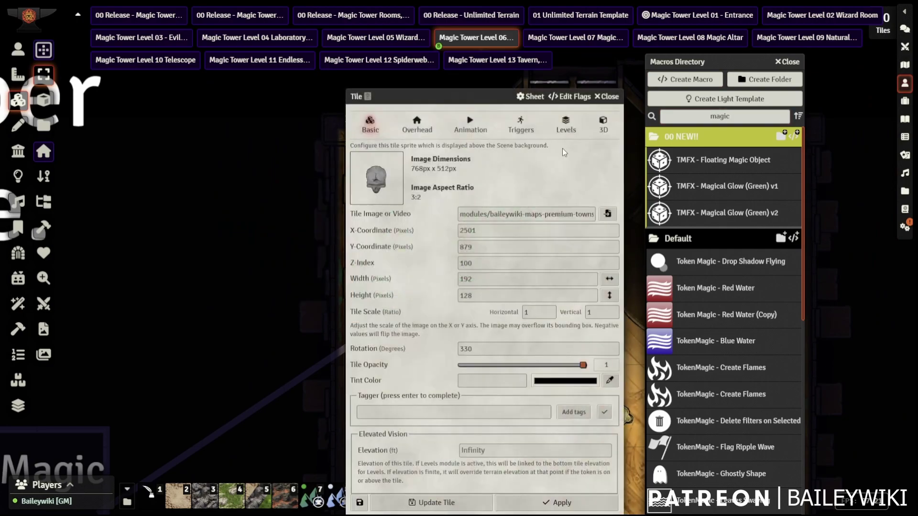
{"action": "left_click", "coordinate": [610, 97]}
{"action": "left_click", "coordinate": [788, 62]}
{"action": "scroll", "coordinate": [466, 262], "scroll_direction": "down", "scroll_amount": 5}
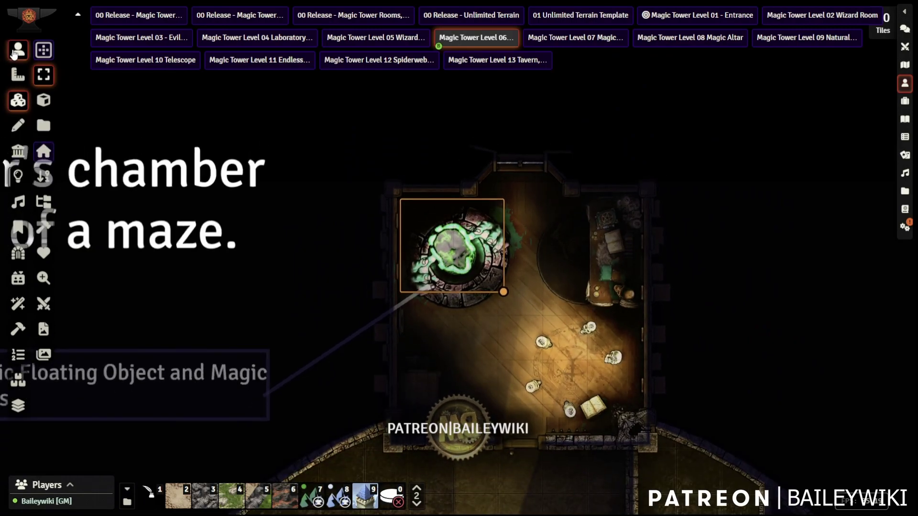
Switch to the Magic Tower Level 07 scene and examine its storage tanks, central stairs and surrounding walkway.
{"action": "left_click", "coordinate": [605, 37]}
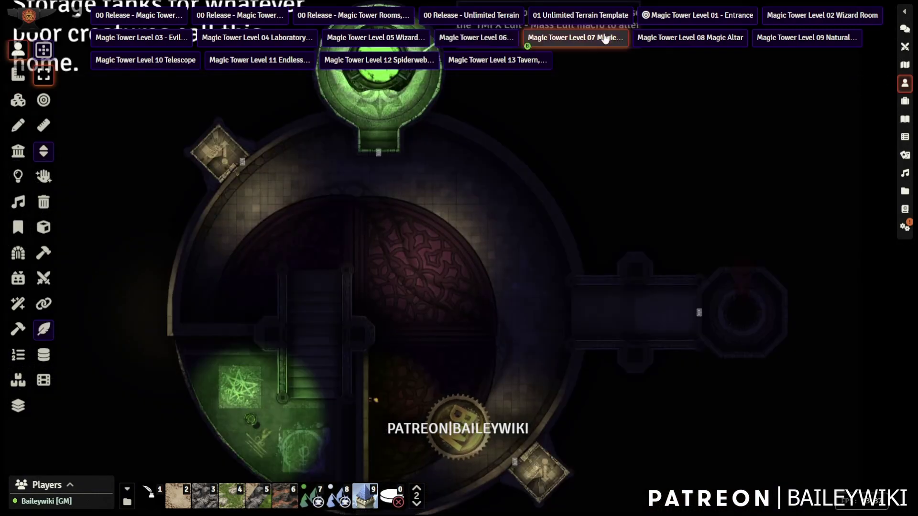
{"action": "scroll", "coordinate": [408, 218], "scroll_direction": "up", "scroll_amount": 5}
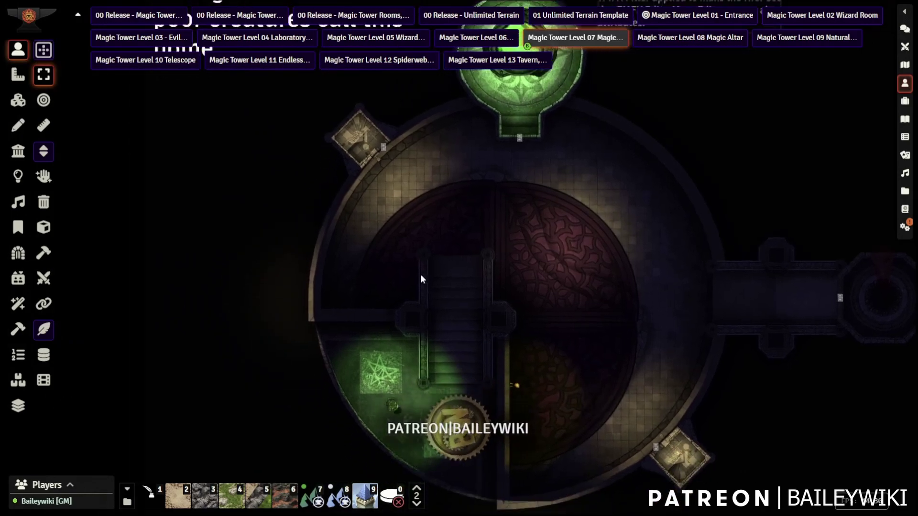
{"action": "scroll", "coordinate": [433, 289], "scroll_direction": "up", "scroll_amount": 4}
{"action": "right_click_drag", "start_coordinate": [445, 268], "coordinate": [412, 221]}
{"action": "scroll", "coordinate": [407, 203], "scroll_direction": "up", "scroll_amount": 5}
{"action": "right_click_drag", "start_coordinate": [393, 157], "coordinate": [381, 399]}
{"action": "right_click_drag", "start_coordinate": [568, 154], "coordinate": [552, 345]}
{"action": "mouse_move", "coordinate": [569, 102]}
{"action": "right_mouse_down"}
{"action": "mouse_move", "coordinate": [573, 175]}
{"action": "mouse_move", "coordinate": [555, 287]}
{"action": "mouse_move", "coordinate": [561, 369]}
{"action": "right_mouse_up"}
Examine the round room with the green magical fire and its note about the TMFX filter.
{"action": "scroll", "coordinate": [508, 239], "scroll_direction": "up", "scroll_amount": 2}
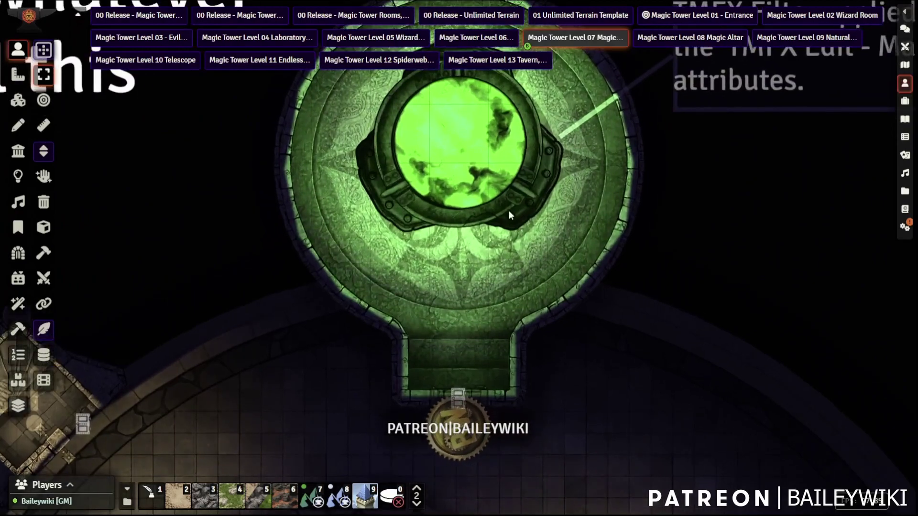
{"action": "scroll", "coordinate": [449, 301], "scroll_direction": "up", "scroll_amount": 2}
{"action": "right_click_drag", "start_coordinate": [417, 323], "coordinate": [400, 338]}
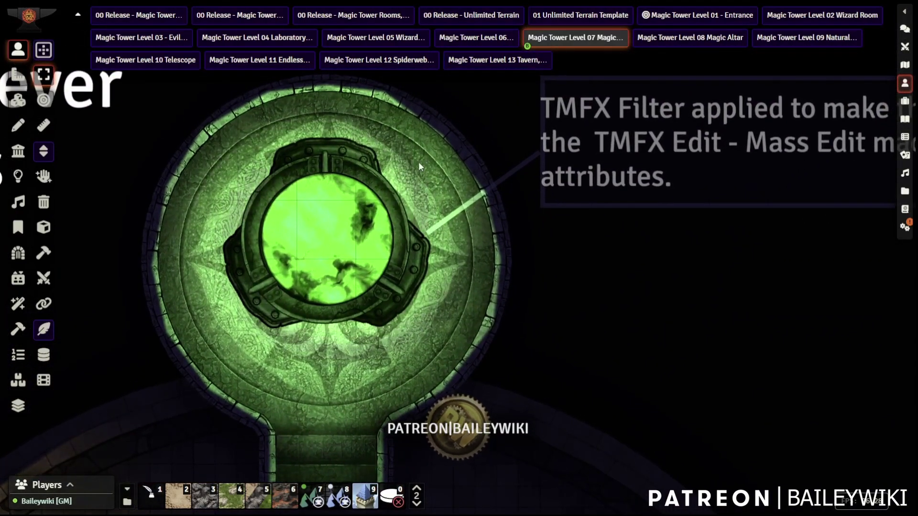
{"action": "scroll", "coordinate": [445, 257], "scroll_direction": "down", "scroll_amount": 4}
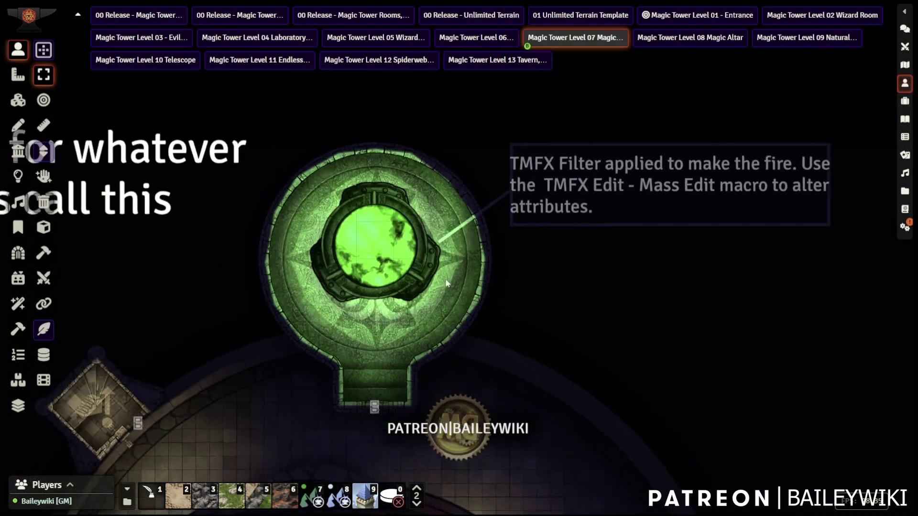
{"action": "scroll", "coordinate": [478, 211], "scroll_direction": "down", "scroll_amount": 1}
{"action": "scroll", "coordinate": [504, 310], "scroll_direction": "up", "scroll_amount": 4}
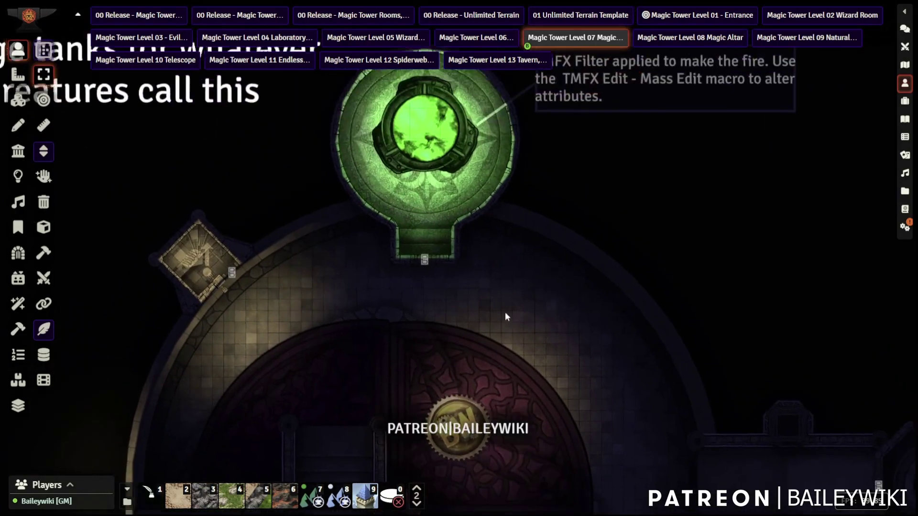
{"action": "scroll", "coordinate": [526, 311], "scroll_direction": "down", "scroll_amount": 3}
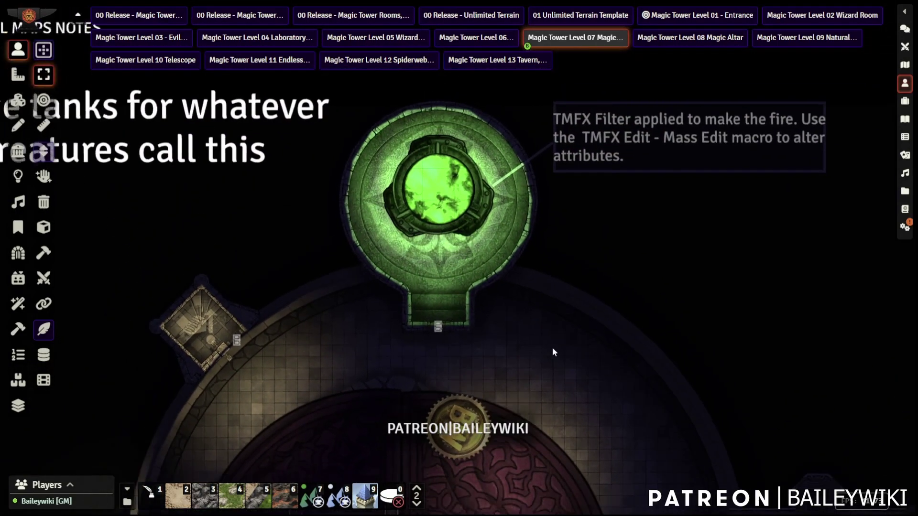
{"action": "right_click_drag", "start_coordinate": [548, 304], "coordinate": [551, 265]}
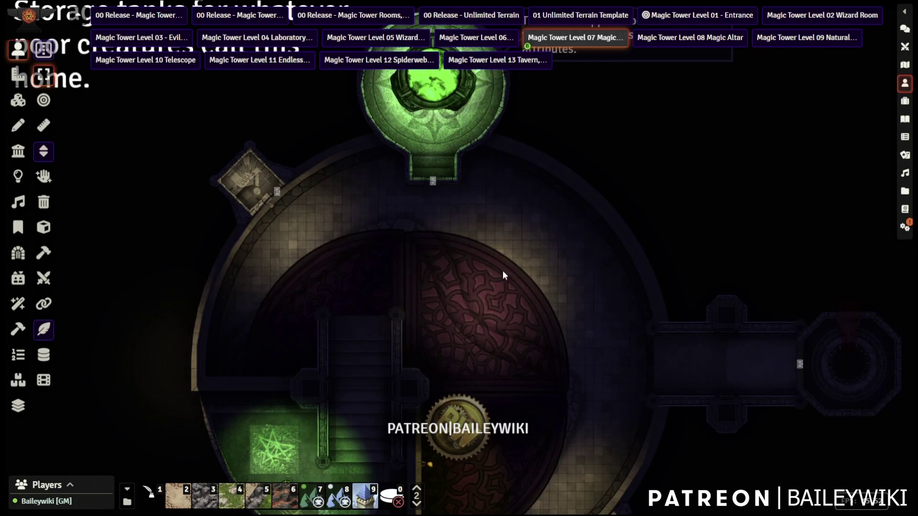
Examine the side corridor leading to the octagonal chamber with the red crystal.
{"action": "right_click_drag", "start_coordinate": [546, 214], "coordinate": [153, 199]}
{"action": "right_click_drag", "start_coordinate": [280, 245], "coordinate": [149, 236]}
{"action": "right_click_drag", "start_coordinate": [447, 231], "coordinate": [346, 224]}
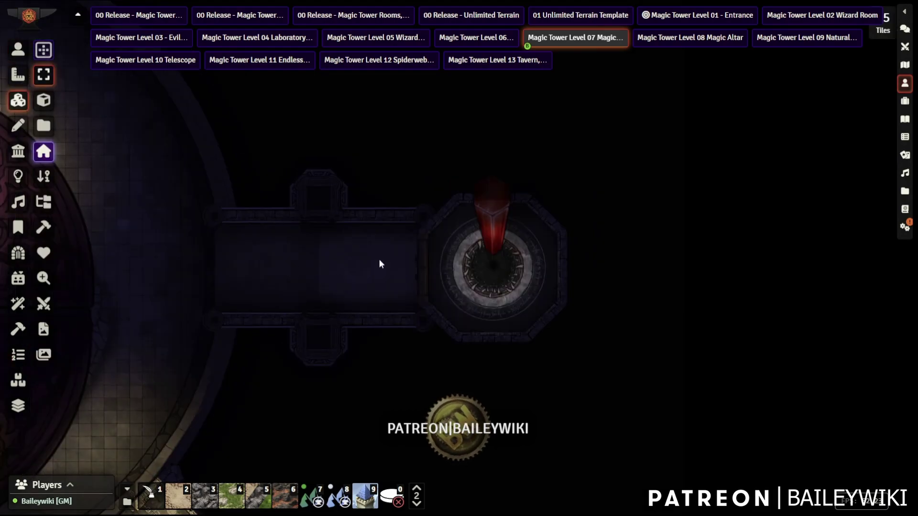
{"action": "key", "text": "Left"}
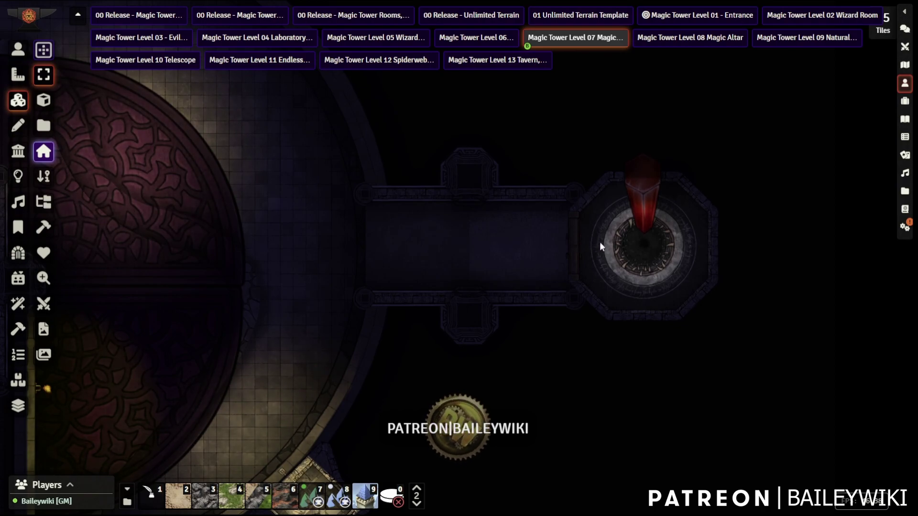
Switch to the Magic Tower Level 08 Magic Altar scene and examine the altar and the painted floor symbols.
{"action": "left_click", "coordinate": [690, 38]}
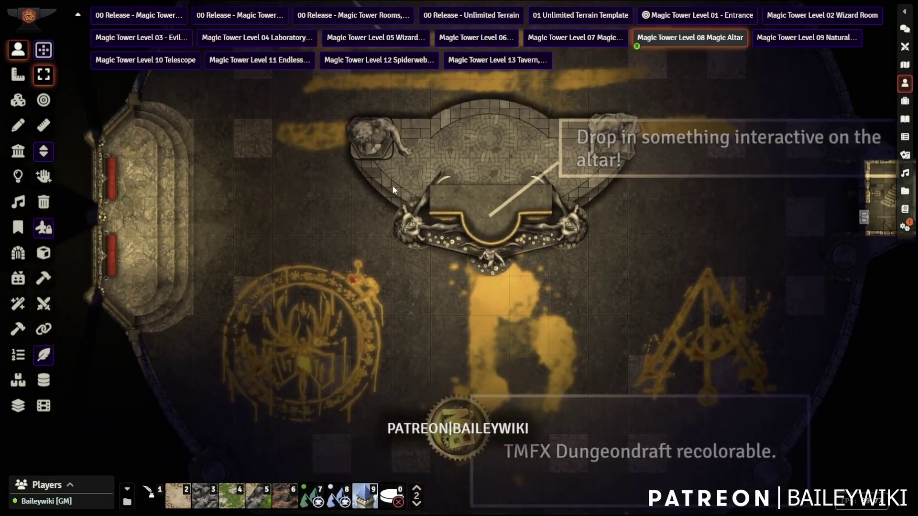
{"action": "right_click_drag", "start_coordinate": [321, 232], "coordinate": [347, 339]}
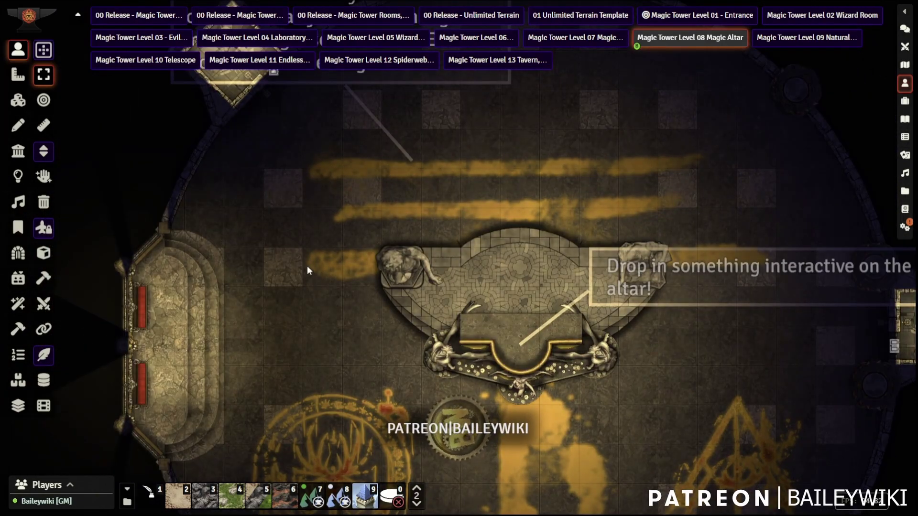
{"action": "right_click_drag", "start_coordinate": [333, 274], "coordinate": [304, 231]}
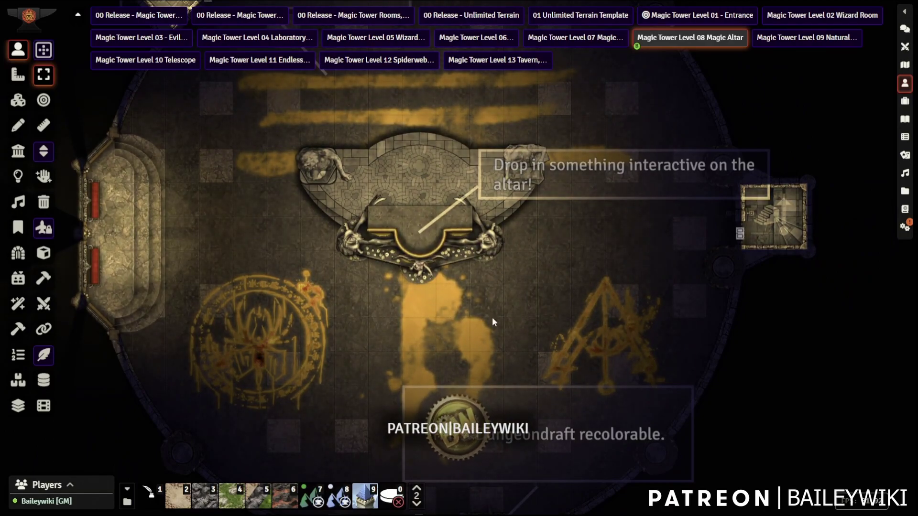
Open the spider magic circle tile's settings, browse the available magic circle images, and close without choosing one.
{"action": "key", "text": "4"}
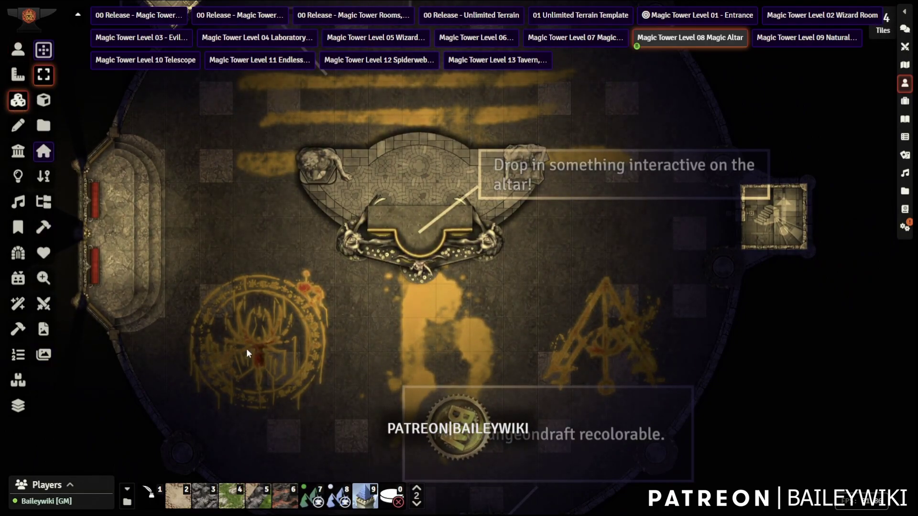
{"action": "double_click", "coordinate": [246, 348]}
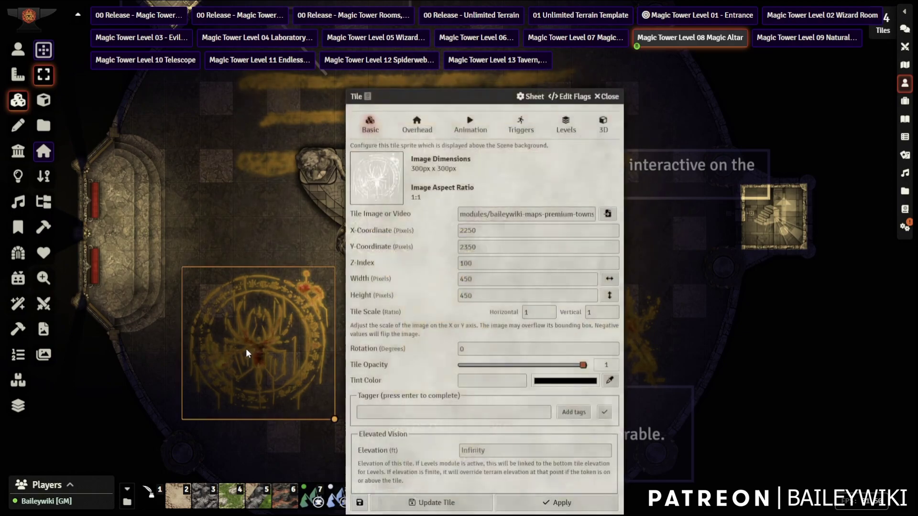
{"action": "left_click", "coordinate": [607, 214]}
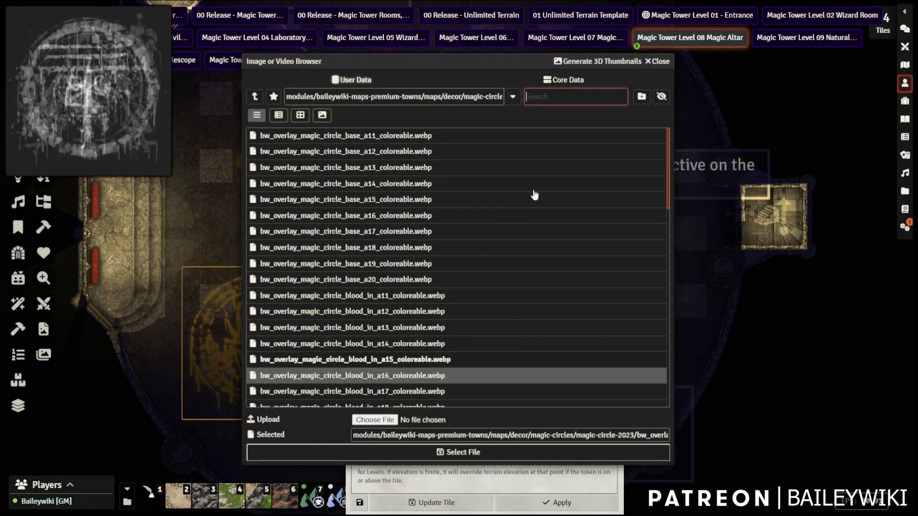
{"action": "left_click", "coordinate": [660, 61]}
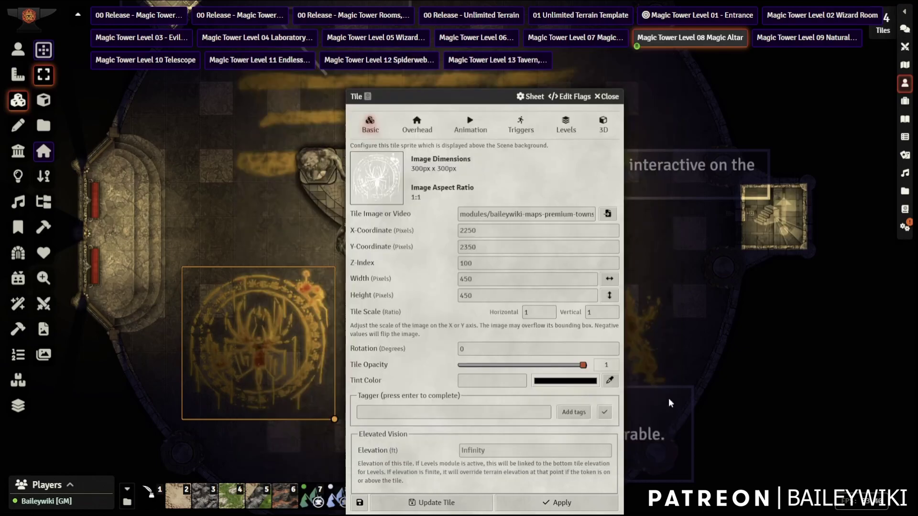
{"action": "left_click", "coordinate": [616, 96]}
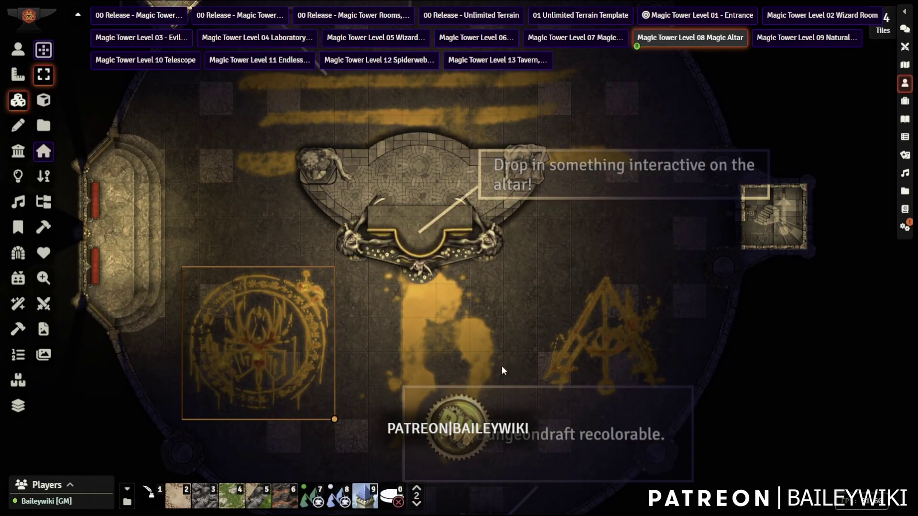
{"action": "scroll", "coordinate": [501, 371], "scroll_direction": "down", "scroll_amount": 3}
{"action": "left_click", "coordinate": [17, 51]}
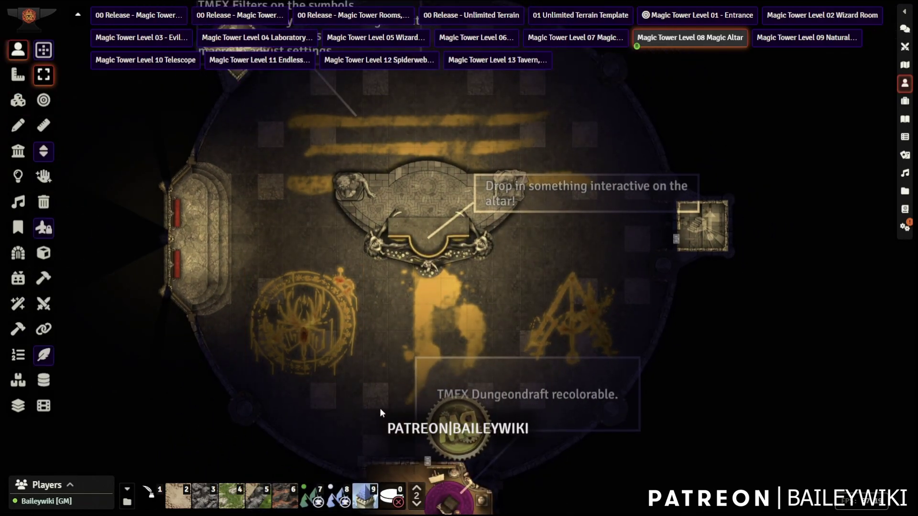
Examine the furnished study with the purple rugs beyond the altar hall and its painted symbols.
{"action": "right_click_drag", "start_coordinate": [380, 408], "coordinate": [402, 177]}
{"action": "scroll", "coordinate": [410, 282], "scroll_direction": "up", "scroll_amount": 3}
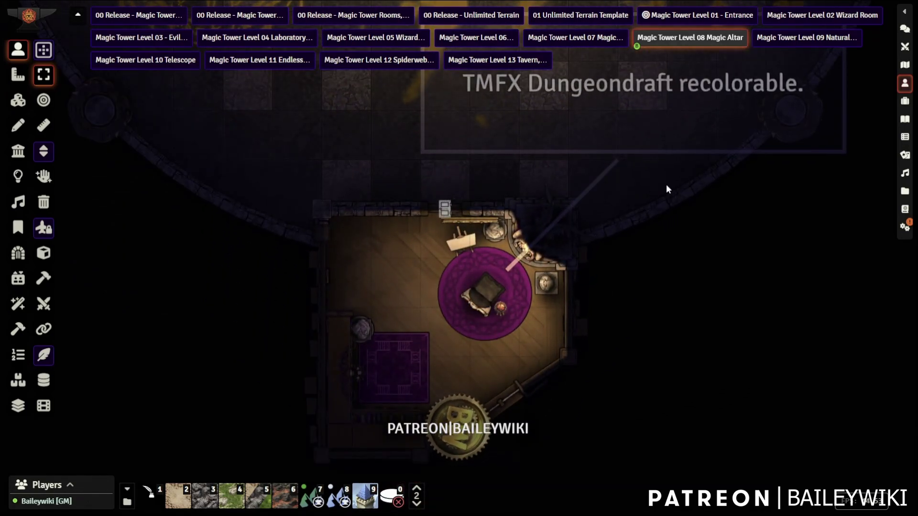
{"action": "scroll", "coordinate": [667, 185], "scroll_direction": "down", "scroll_amount": 3}
{"action": "right_click_drag", "start_coordinate": [674, 91], "coordinate": [631, 365]}
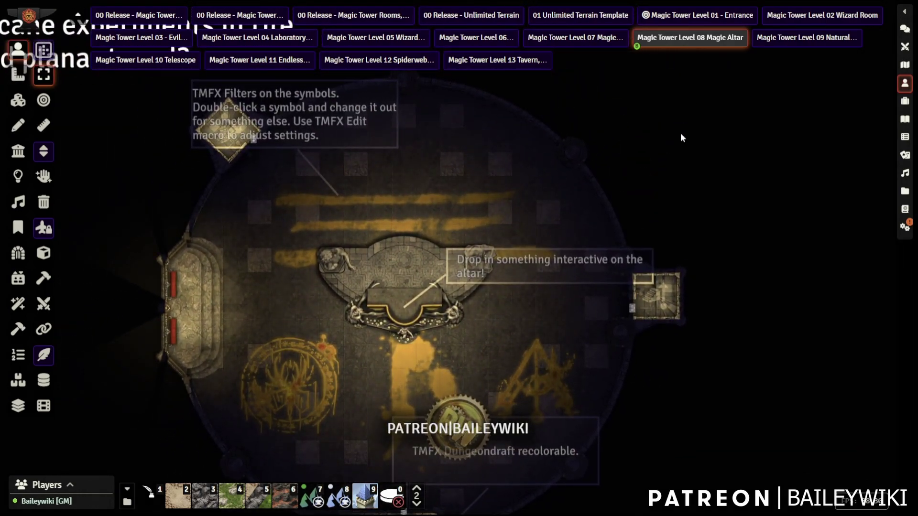
Switch to the Magic Tower Level 09 scene and examine the green rune circle, the surrounding orb chambers and the dark round room.
{"action": "left_click", "coordinate": [805, 38]}
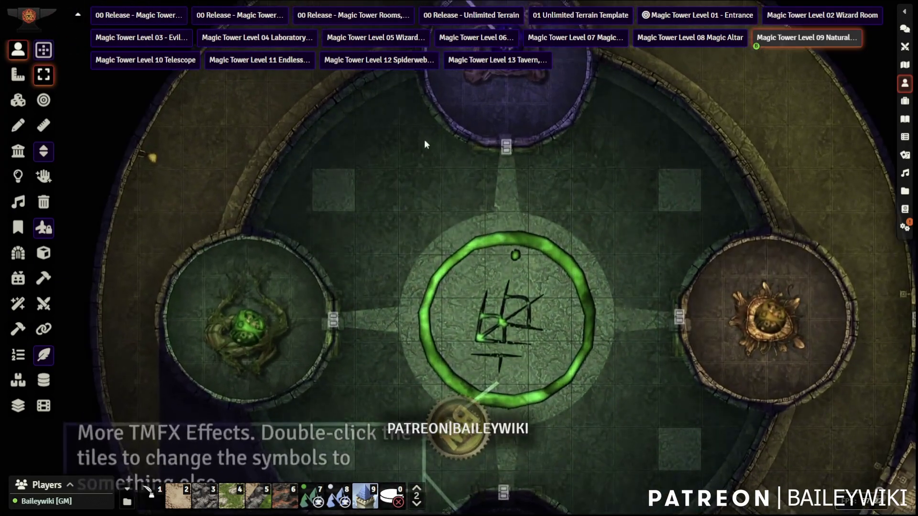
{"action": "scroll", "coordinate": [540, 264], "scroll_direction": "down", "scroll_amount": 13}
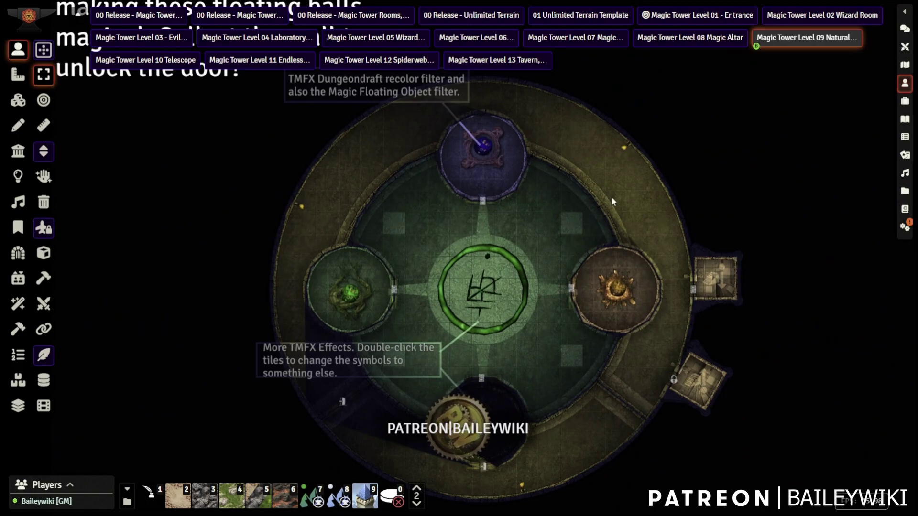
{"action": "right_click_drag", "start_coordinate": [386, 408], "coordinate": [375, 331]}
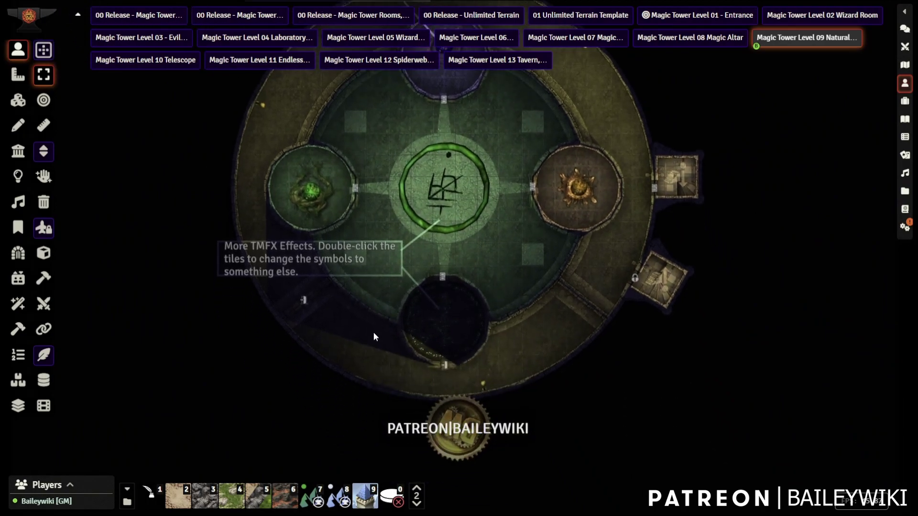
{"action": "scroll", "coordinate": [393, 357], "scroll_direction": "up", "scroll_amount": 13}
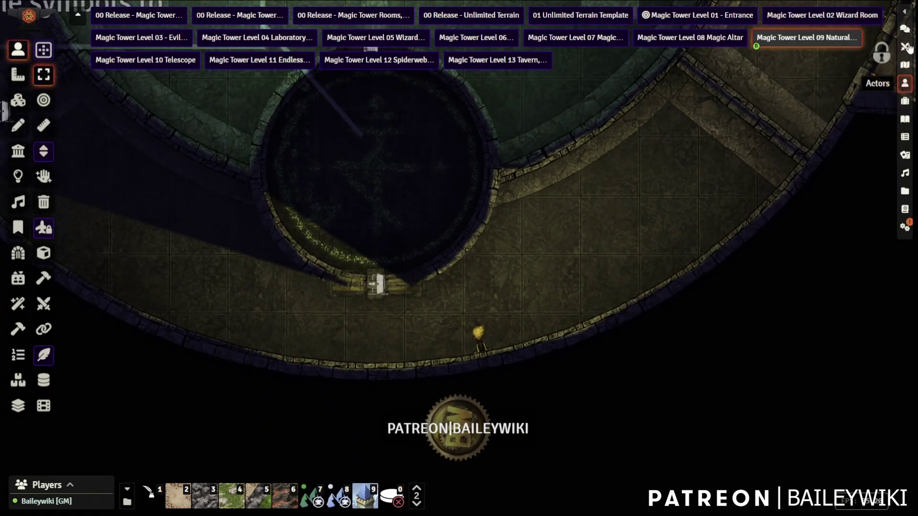
Place the "test with vision" token in the dark round room and move it through the door onto the green rune circle.
{"action": "left_click", "coordinate": [904, 11]}
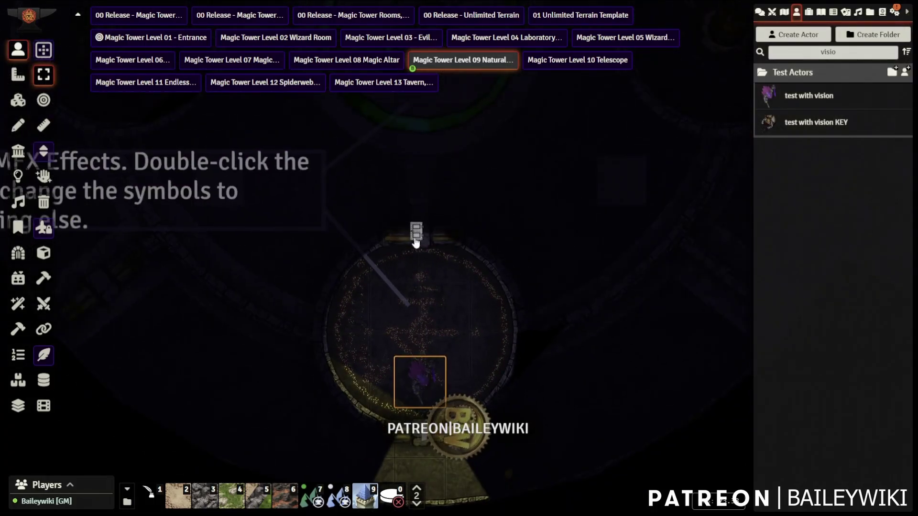
{"action": "left_click_drag", "start_coordinate": [413, 154], "coordinate": [412, 152]}
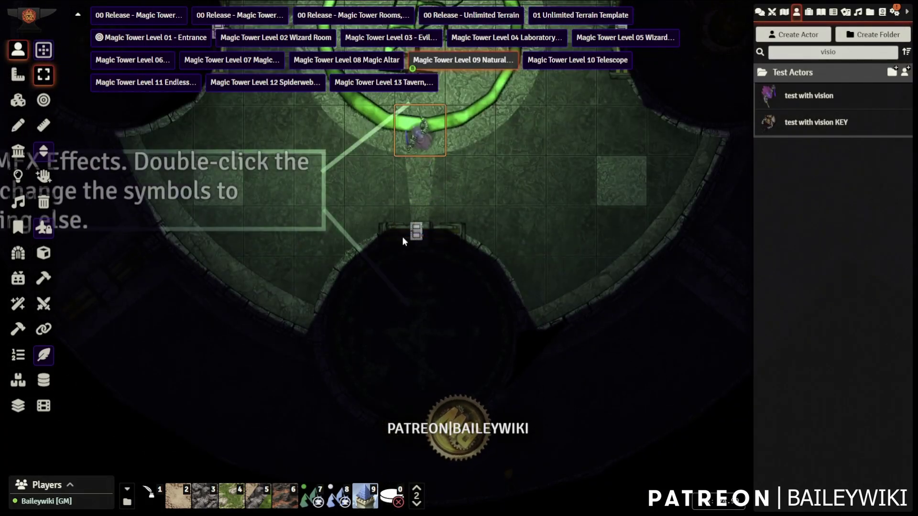
{"action": "right_click_drag", "start_coordinate": [399, 230], "coordinate": [443, 429]}
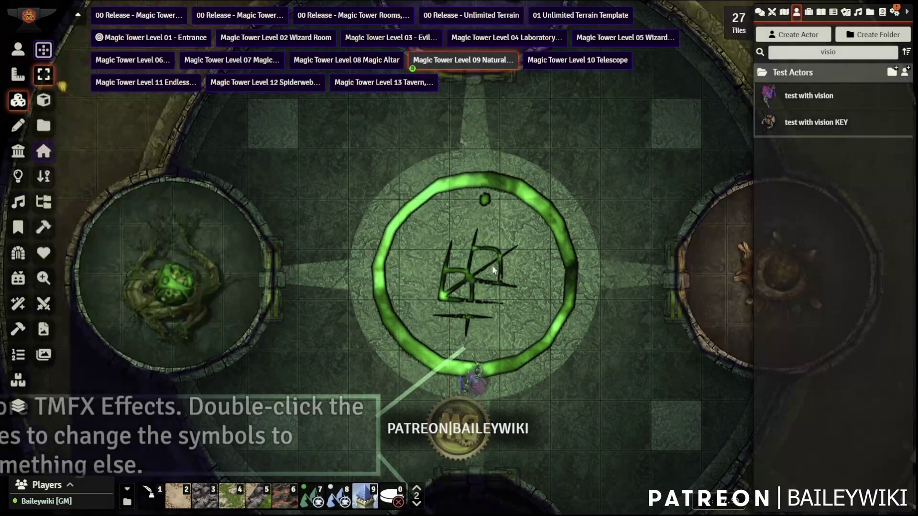
Try repositioning the green rune circle tile, undo the move, and return to the token controls.
{"action": "left_click_drag", "start_coordinate": [492, 267], "coordinate": [503, 245]}
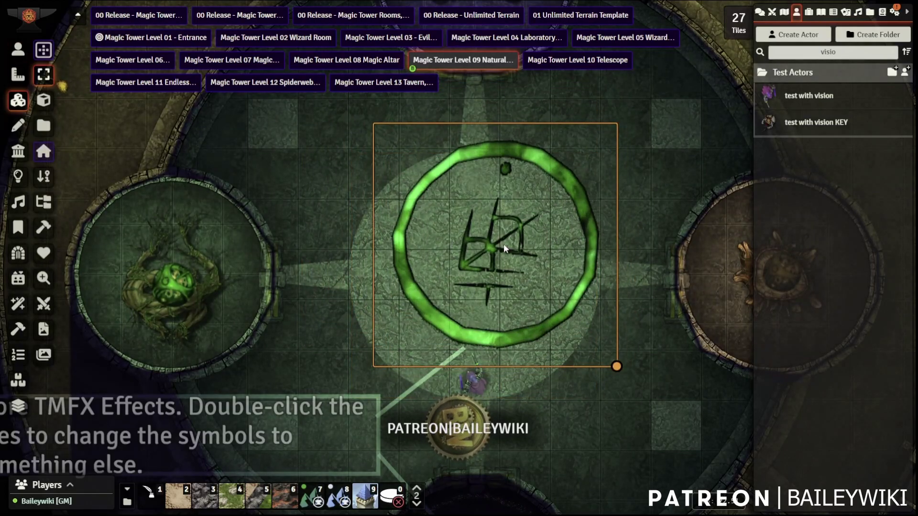
{"action": "key", "text": "ctrl+z"}
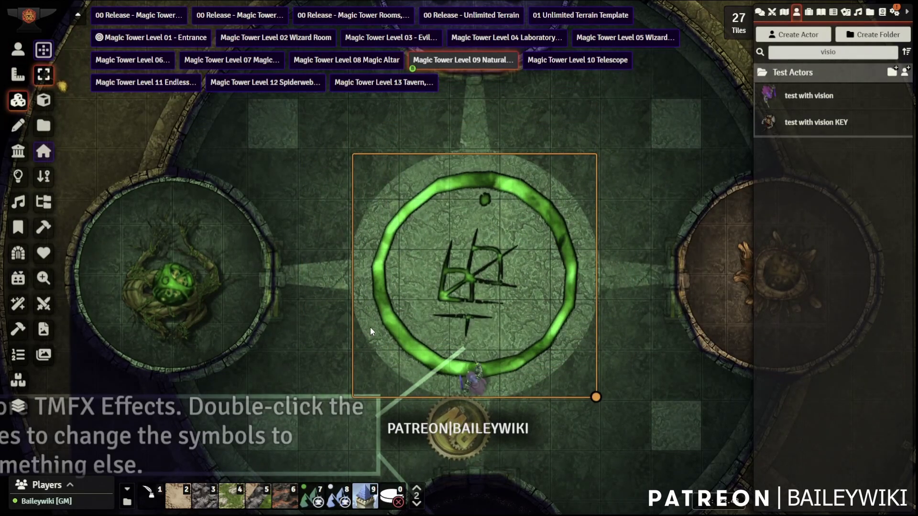
{"action": "scroll", "coordinate": [371, 328], "scroll_direction": "up", "scroll_amount": 2}
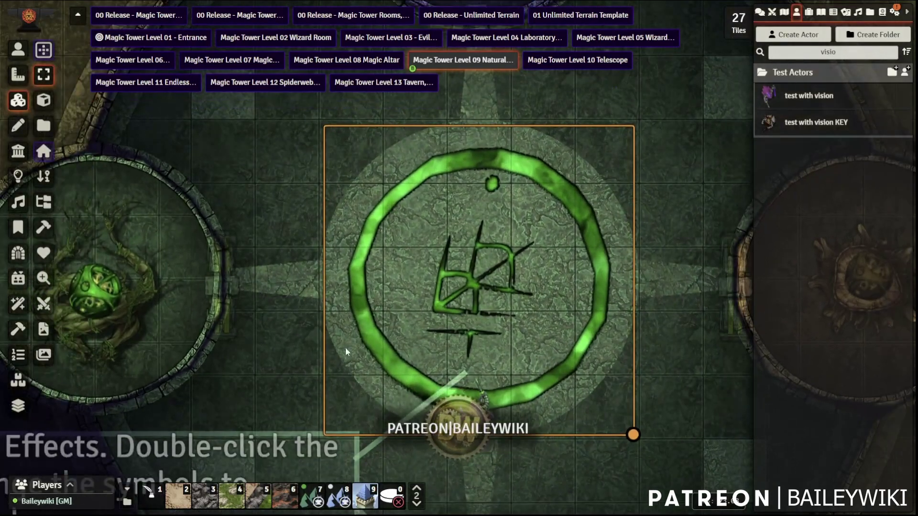
{"action": "left_click", "coordinate": [277, 230]}
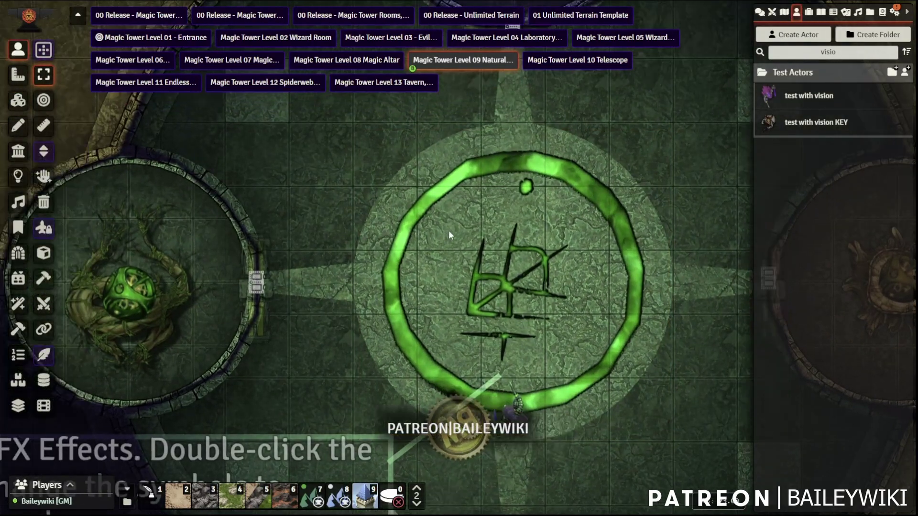
Examine the orange orb chamber and the two outer stairwells, and select the test token at the rune circle.
{"action": "right_click_drag", "start_coordinate": [448, 234], "coordinate": [563, 232]}
{"action": "right_click_drag", "start_coordinate": [484, 177], "coordinate": [242, 373]}
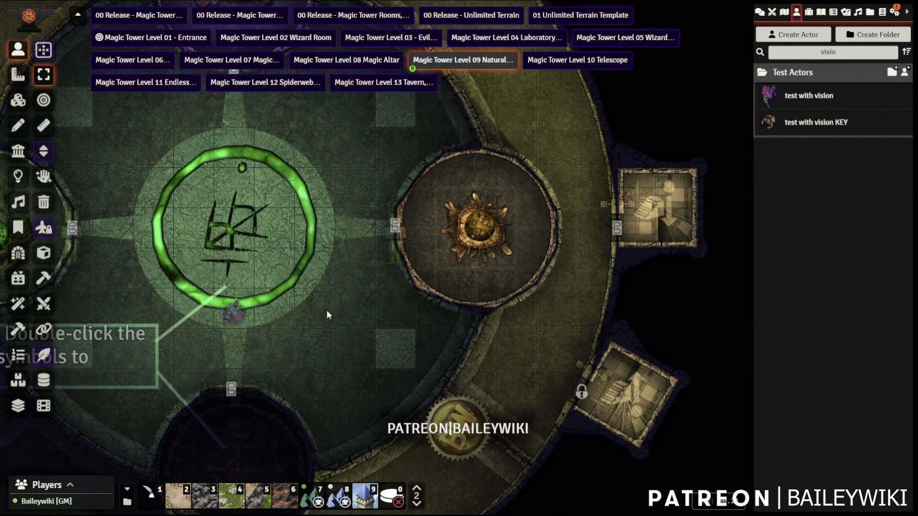
{"action": "left_click", "coordinate": [234, 312]}
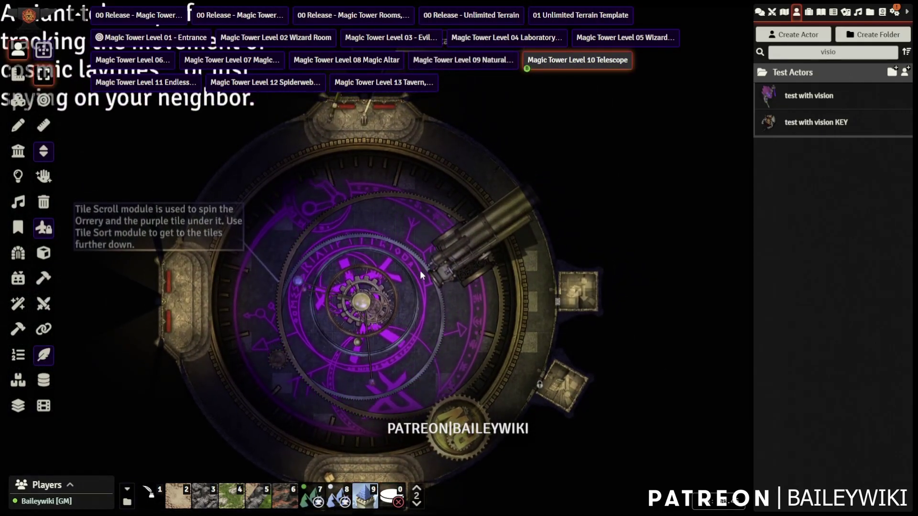
Switch to the Magic Tower Level 10 Telescope scene and examine the spinning orrery, the purple symbols and the telescope.
{"action": "scroll", "coordinate": [421, 268], "scroll_direction": "up", "scroll_amount": 10}
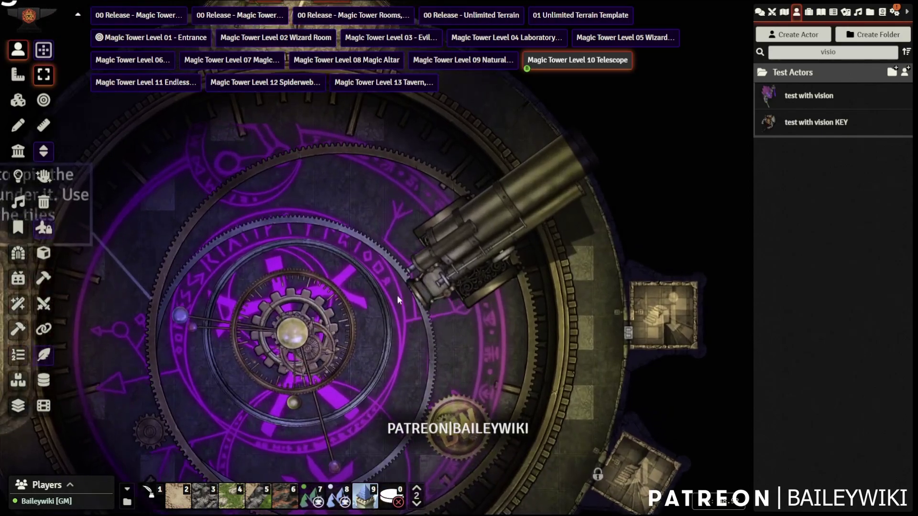
{"action": "right_click_drag", "start_coordinate": [398, 301], "coordinate": [352, 248]}
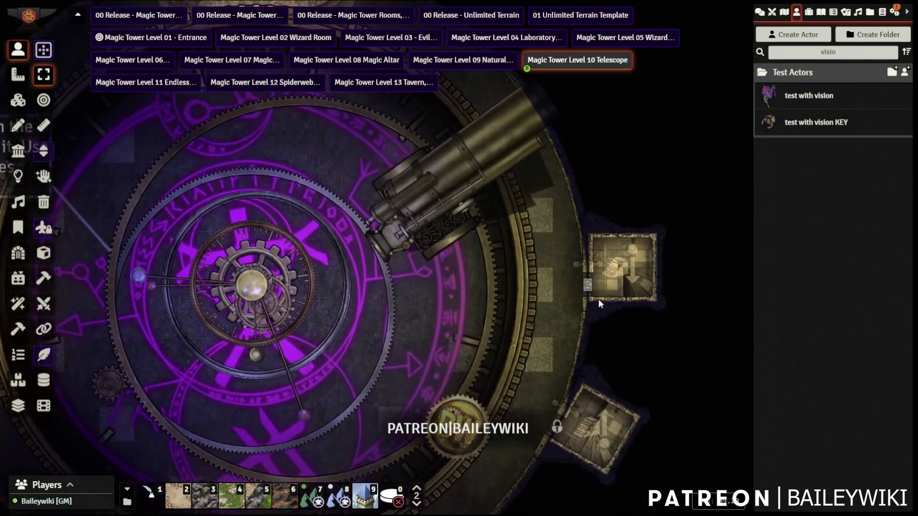
{"action": "right_click_drag", "start_coordinate": [425, 260], "coordinate": [539, 169]}
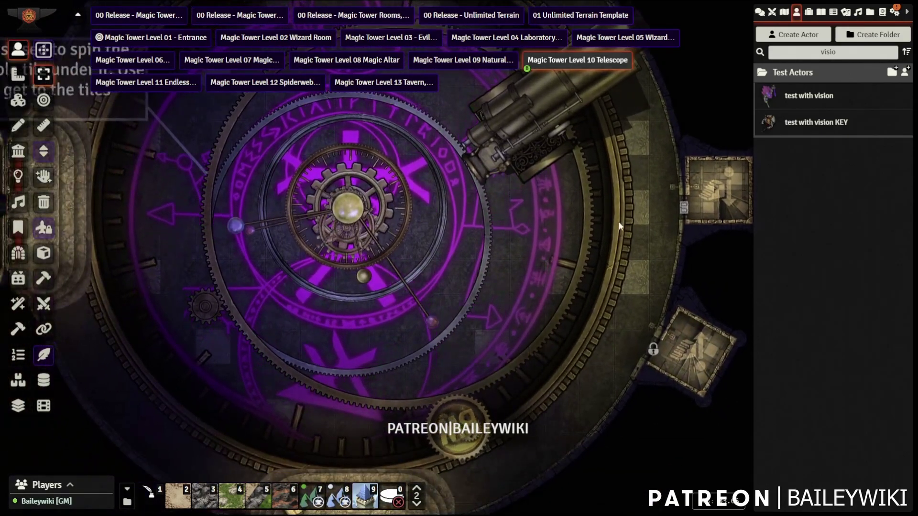
{"action": "right_click_drag", "start_coordinate": [361, 191], "coordinate": [483, 270]}
{"action": "scroll", "coordinate": [483, 270], "scroll_direction": "up", "scroll_amount": 5}
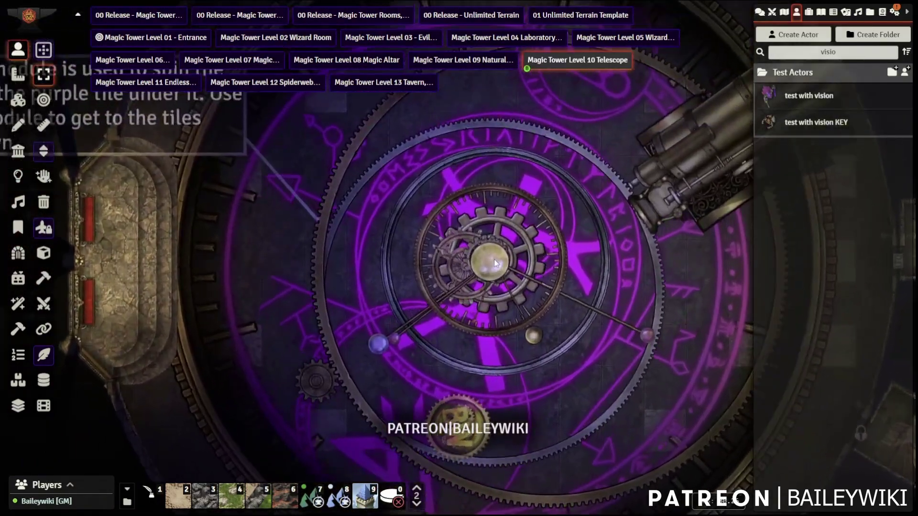
{"action": "scroll", "coordinate": [460, 292], "scroll_direction": "down", "scroll_amount": 5}
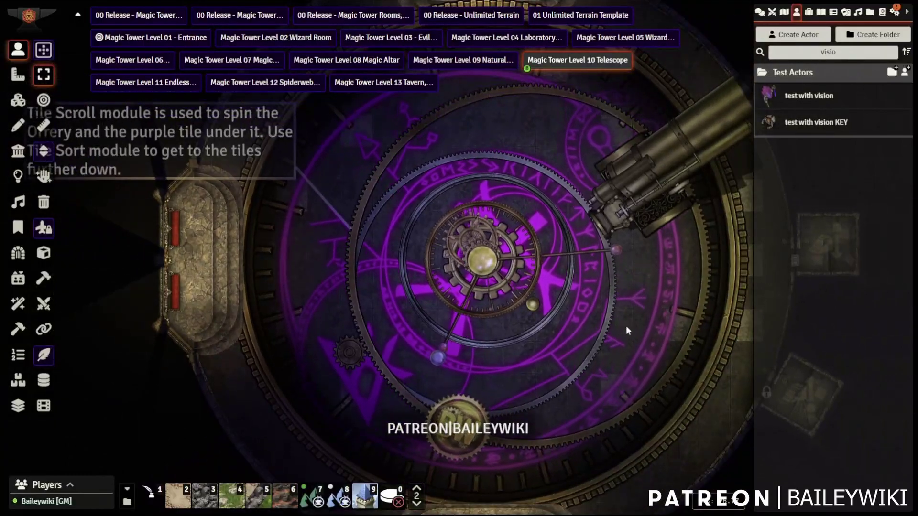
{"action": "right_click_drag", "start_coordinate": [512, 297], "coordinate": [441, 245]}
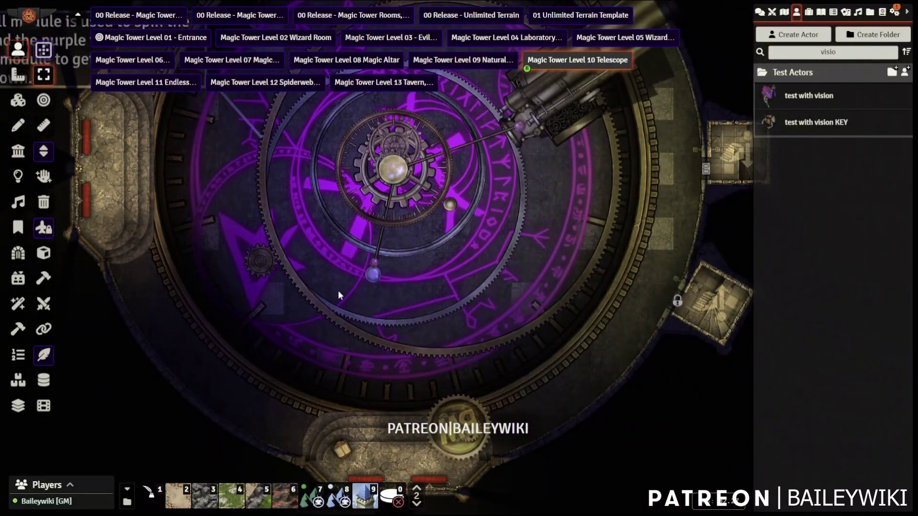
Place the "test with vision" token beside the lever on the balcony and use the lever to rotate the telescope.
{"action": "right_click_drag", "start_coordinate": [337, 292], "coordinate": [423, 199]}
{"action": "right_click_drag", "start_coordinate": [312, 233], "coordinate": [240, 290]}
{"action": "right_click_drag", "start_coordinate": [283, 206], "coordinate": [288, 264]}
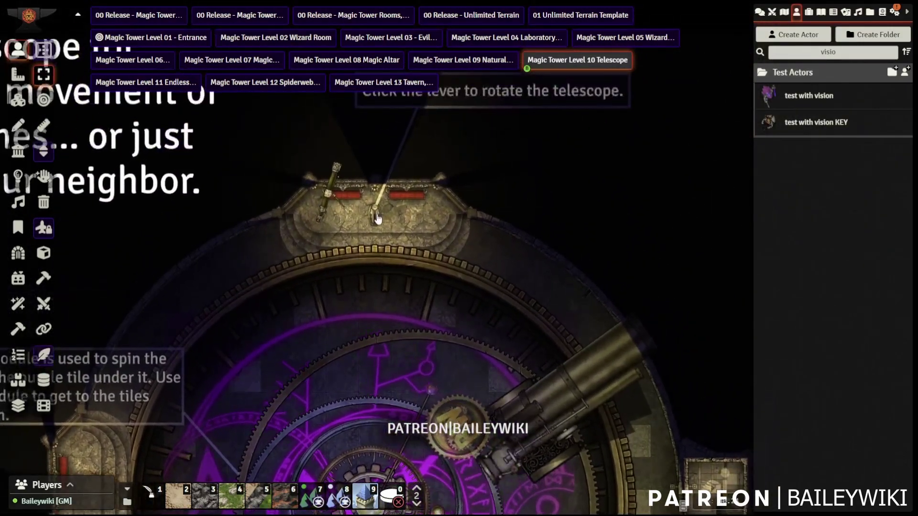
{"action": "left_click_drag", "start_coordinate": [368, 226], "coordinate": [399, 226]}
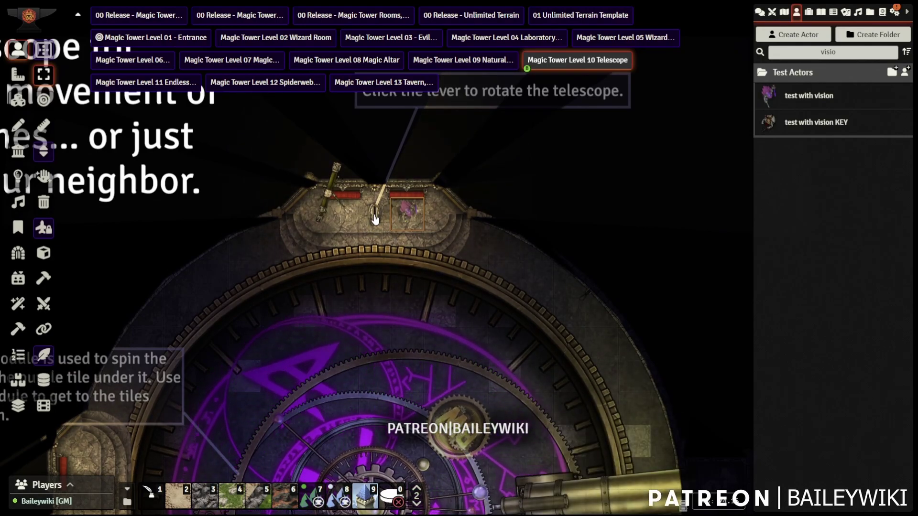
Check the rotated telescope around the orrery and delete the test token from the lever balcony.
{"action": "right_click_drag", "start_coordinate": [399, 423], "coordinate": [447, 233]}
{"action": "scroll", "coordinate": [448, 233], "scroll_direction": "down", "scroll_amount": 4}
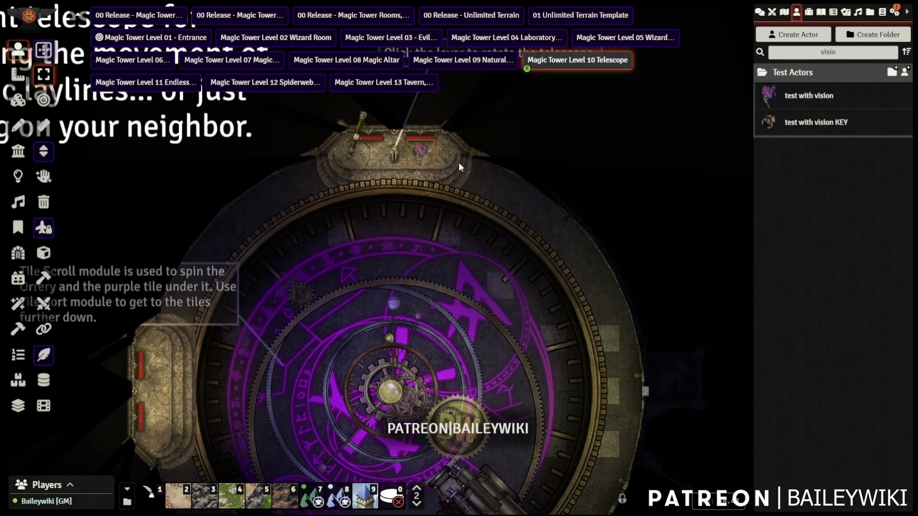
{"action": "right_click_drag", "start_coordinate": [366, 156], "coordinate": [352, 146]}
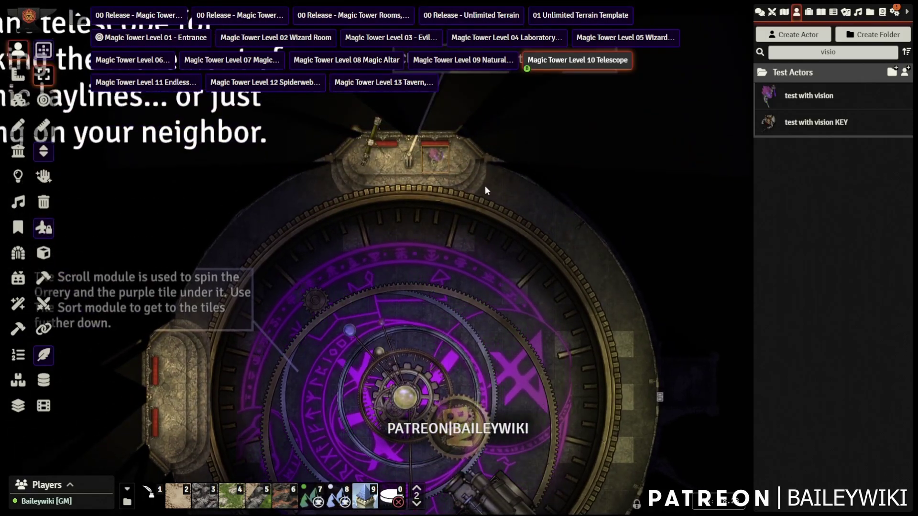
{"action": "key", "text": "Delete"}
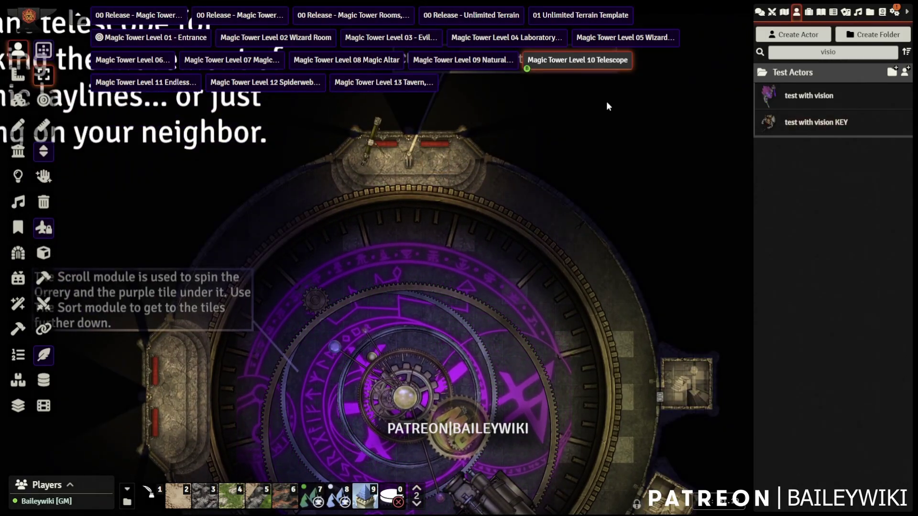
Switch to the Magic Tower Level 11 Endless scene and examine its forest and lake terrain.
{"action": "left_click", "coordinate": [158, 83]}
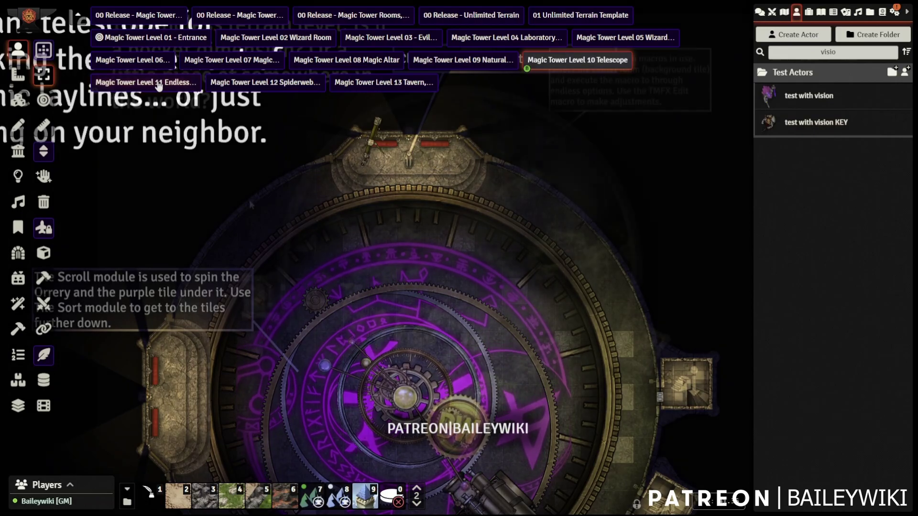
{"action": "scroll", "coordinate": [223, 204], "scroll_direction": "up", "scroll_amount": 2}
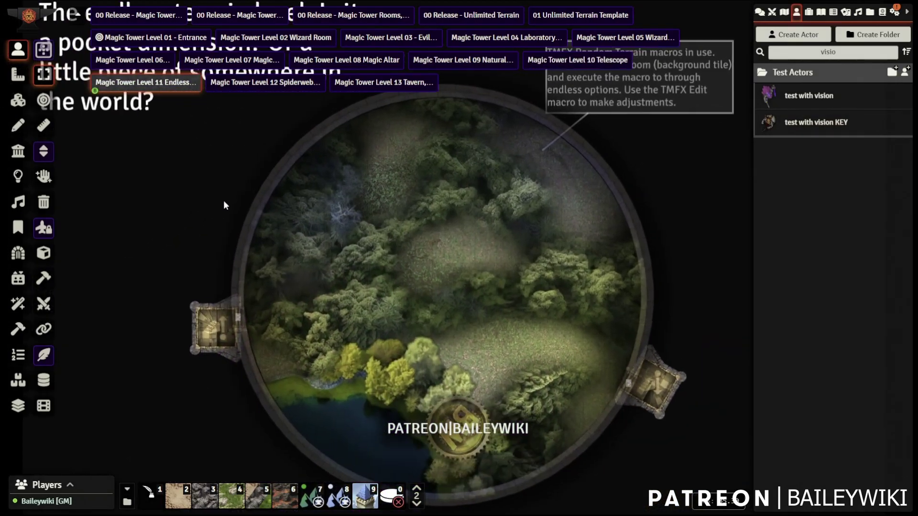
{"action": "right_click_drag", "start_coordinate": [223, 211], "coordinate": [190, 150]}
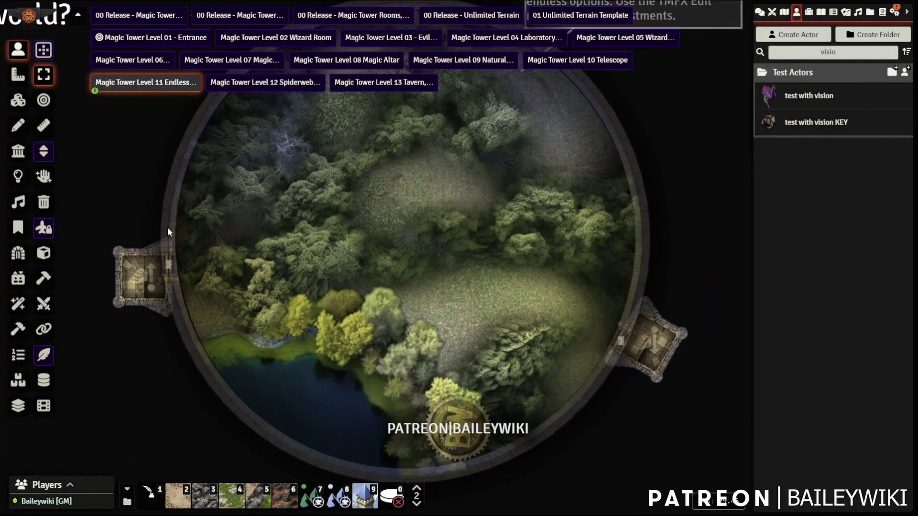
Select the center room's background tile, check the Random Terrain (all elements) macro and its note, and return to the token controls.
{"action": "left_click", "coordinate": [18, 102]}
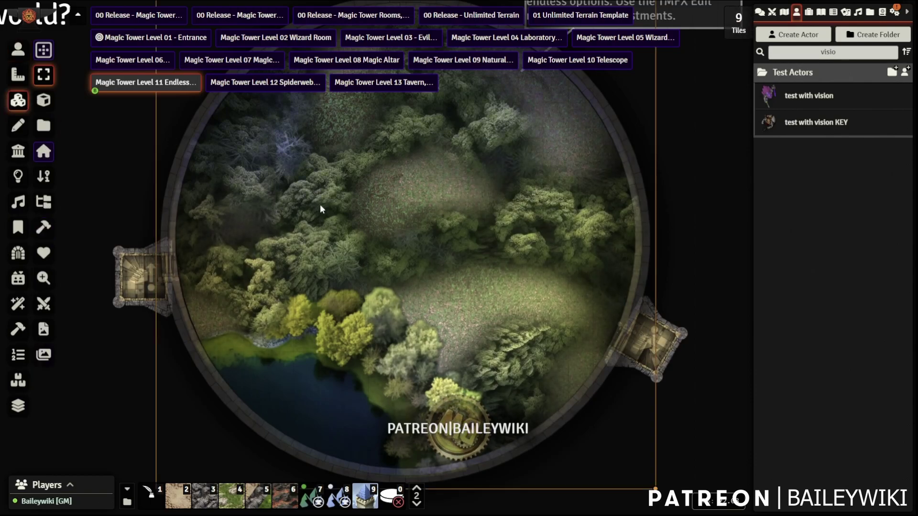
{"action": "scroll", "coordinate": [335, 234], "scroll_direction": "down", "scroll_amount": 2}
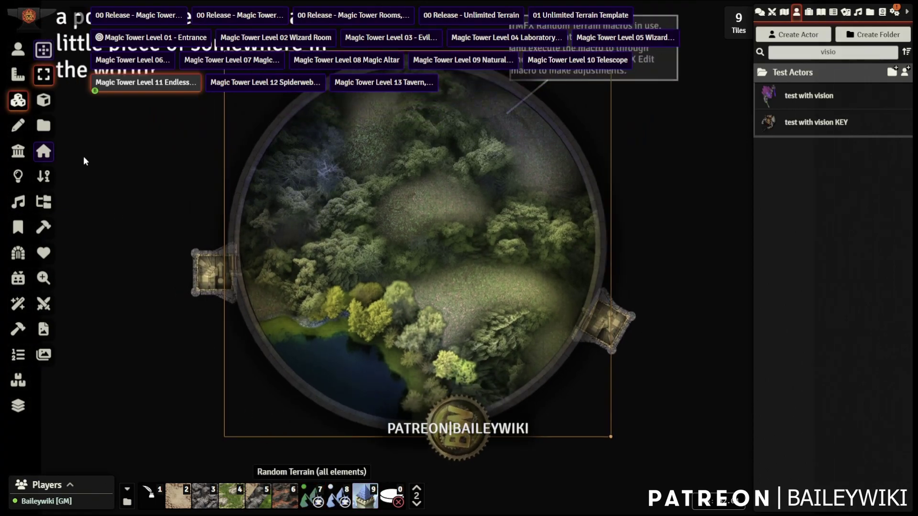
{"action": "right_click_drag", "start_coordinate": [139, 152], "coordinate": [134, 229]}
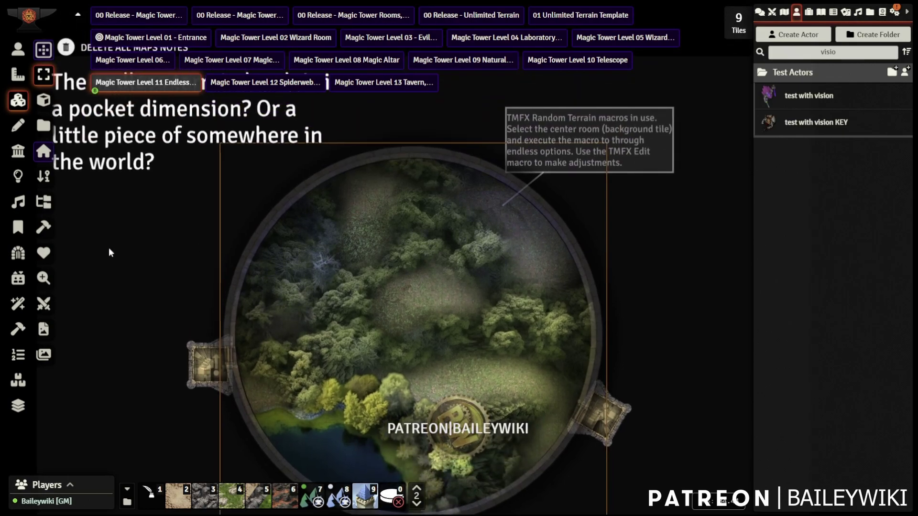
{"action": "left_click", "coordinate": [21, 51]}
{"action": "right_click_drag", "start_coordinate": [204, 338], "coordinate": [173, 263]}
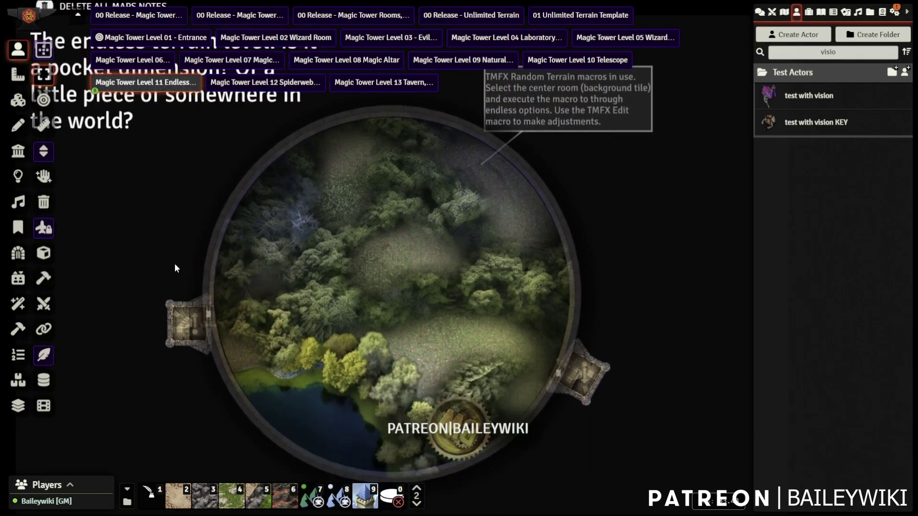
{"action": "scroll", "coordinate": [406, 299], "scroll_direction": "up", "scroll_amount": 6}
{"action": "scroll", "coordinate": [450, 285], "scroll_direction": "up", "scroll_amount": 1}
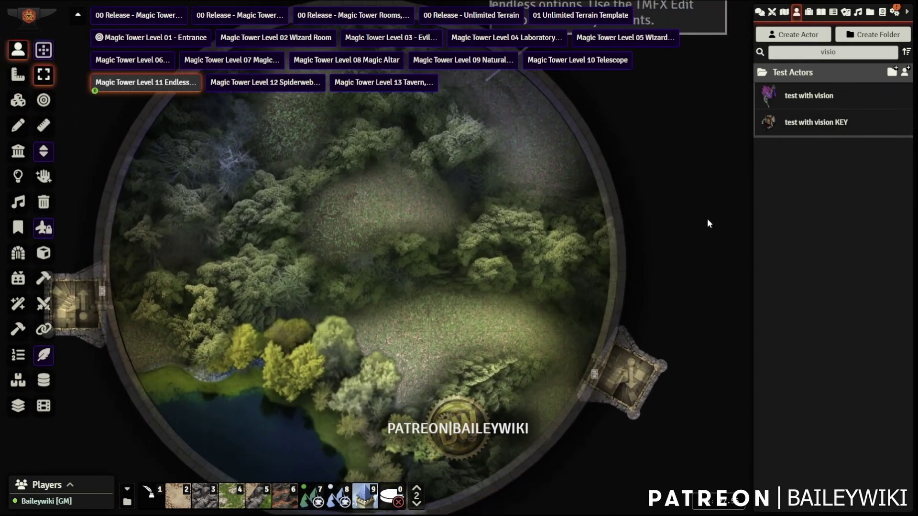
Switch to the Magic Tower Level 12 Spiderweb scene and examine the web-filled room and its MATT-enabled body.
{"action": "scroll", "coordinate": [650, 237], "scroll_direction": "down", "scroll_amount": 5}
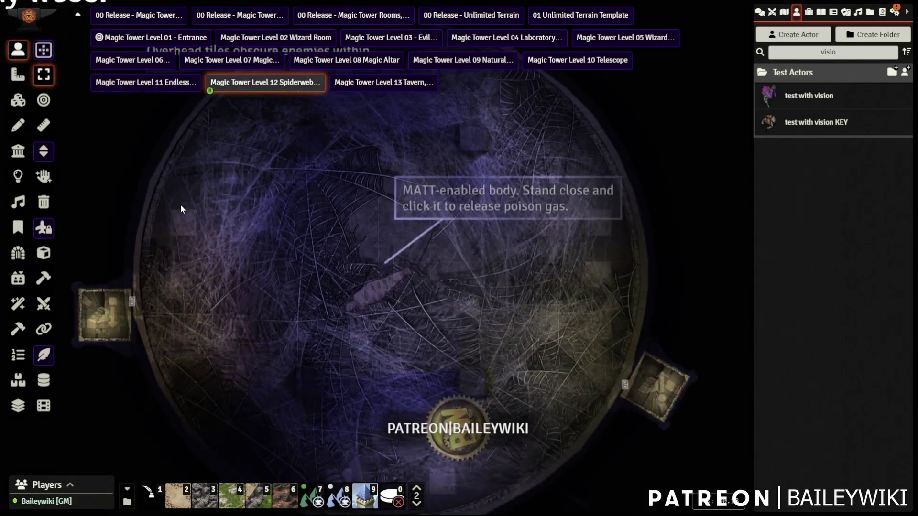
{"action": "scroll", "coordinate": [180, 209], "scroll_direction": "up", "scroll_amount": 3}
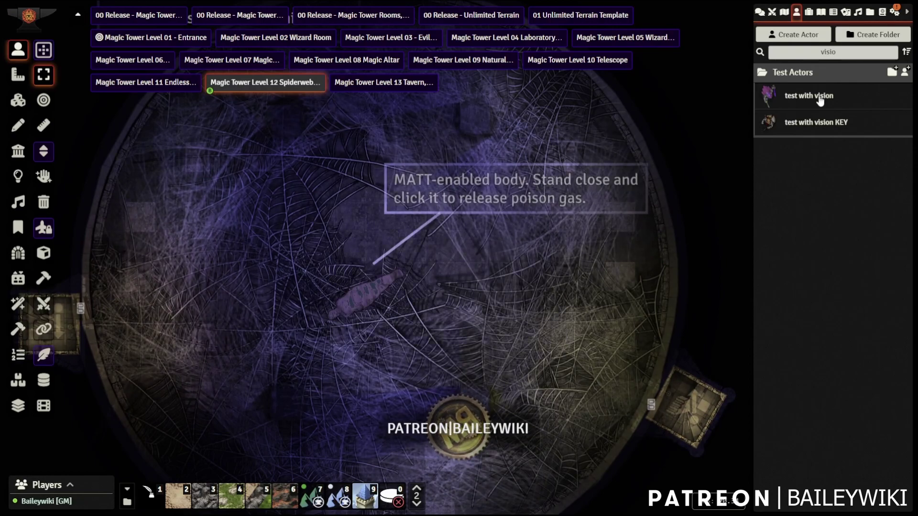
Place the "test with vision" token in the web-filled room, move it beside the MATT-enabled body, and release the body's poison gas.
{"action": "left_click", "coordinate": [572, 247]}
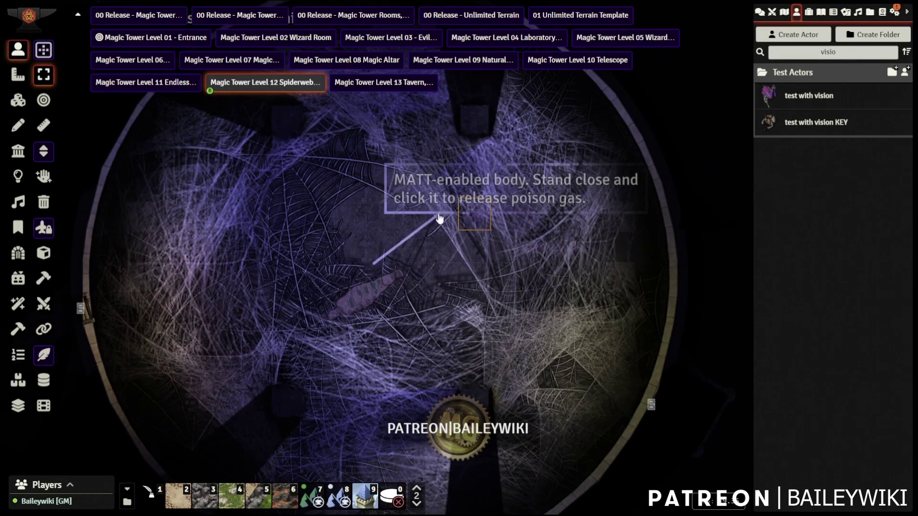
{"action": "left_click_drag", "start_coordinate": [351, 206], "coordinate": [352, 205]}
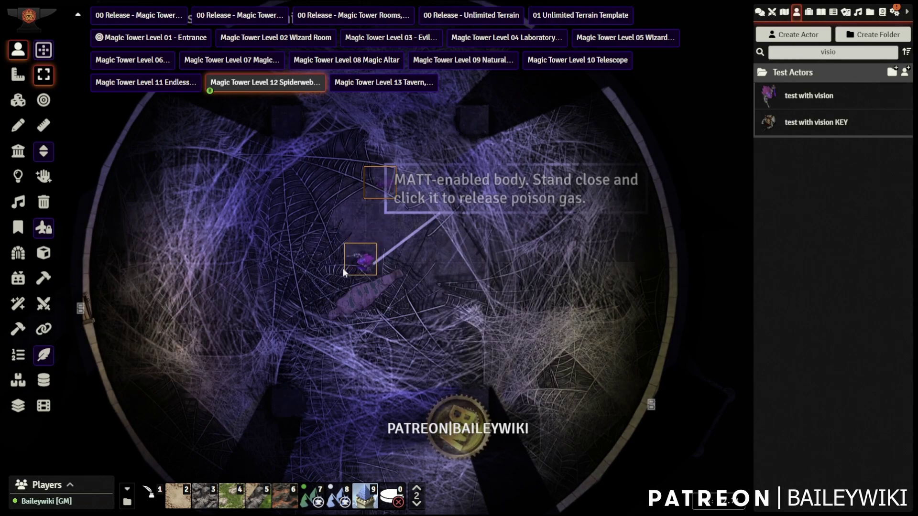
{"action": "left_click_drag", "start_coordinate": [343, 269], "coordinate": [345, 274]}
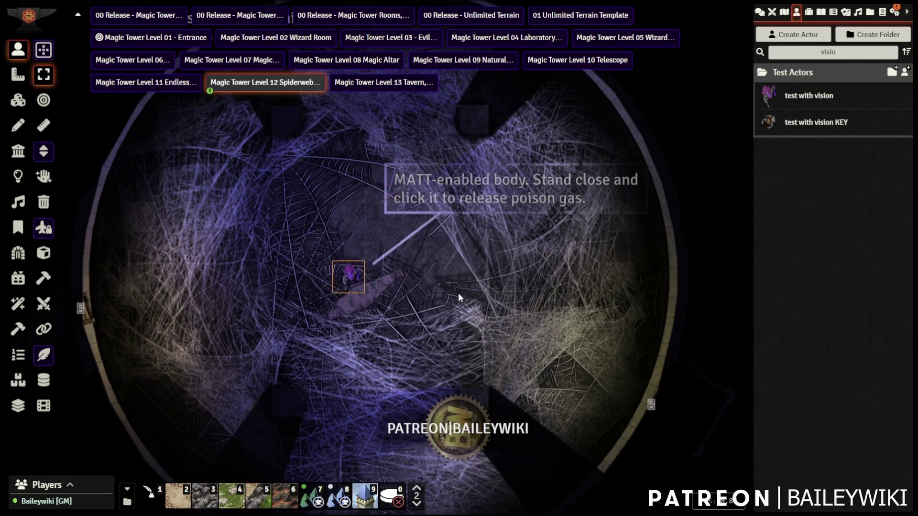
{"action": "right_click_drag", "start_coordinate": [348, 304], "coordinate": [399, 305]}
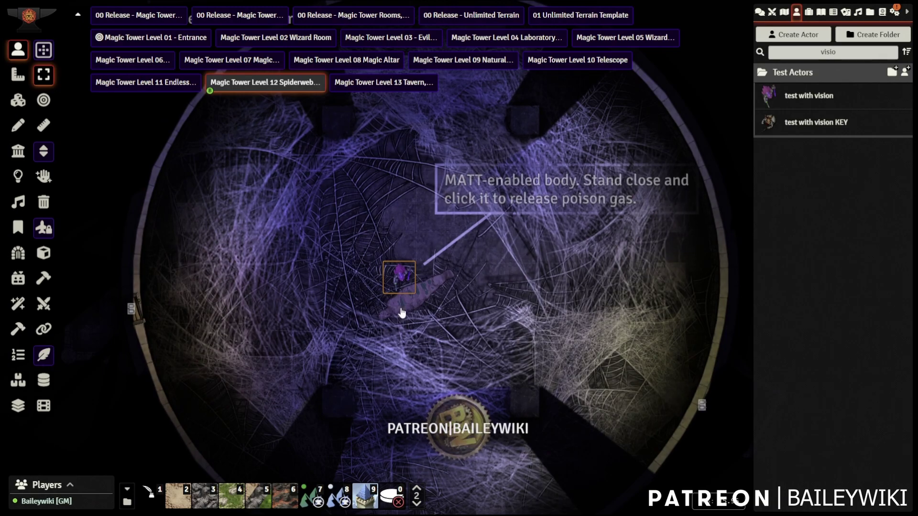
{"action": "left_click", "coordinate": [401, 313]}
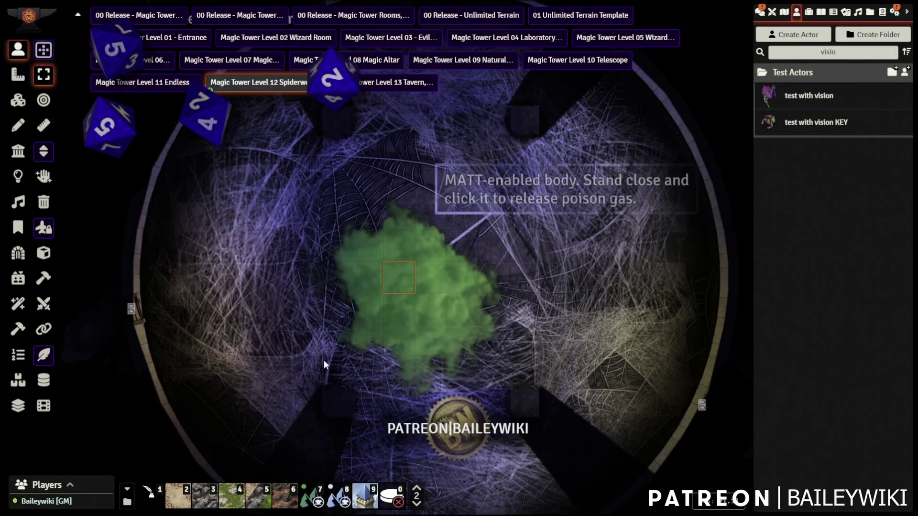
Delete the test token beside the body and search the actors for "body" to find the poison trap prefab.
{"action": "scroll", "coordinate": [321, 354], "scroll_direction": "up", "scroll_amount": 1}
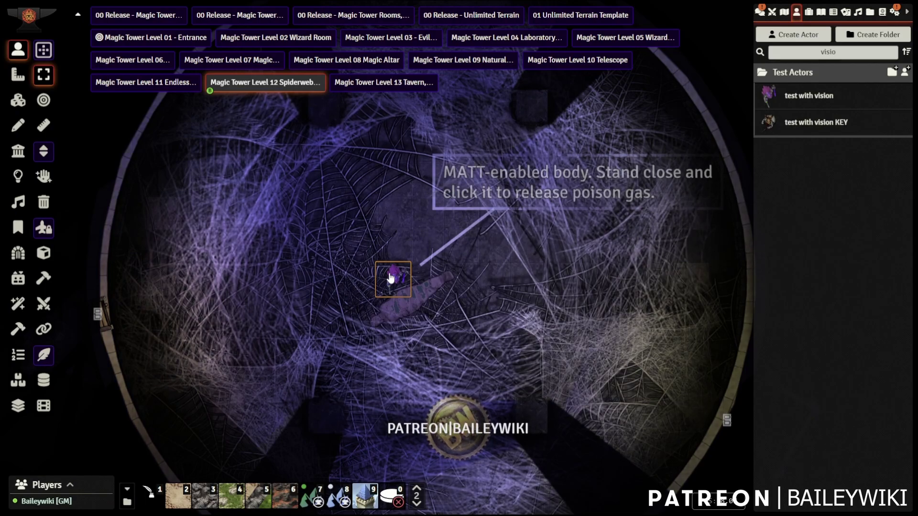
{"action": "key", "text": "Delete"}
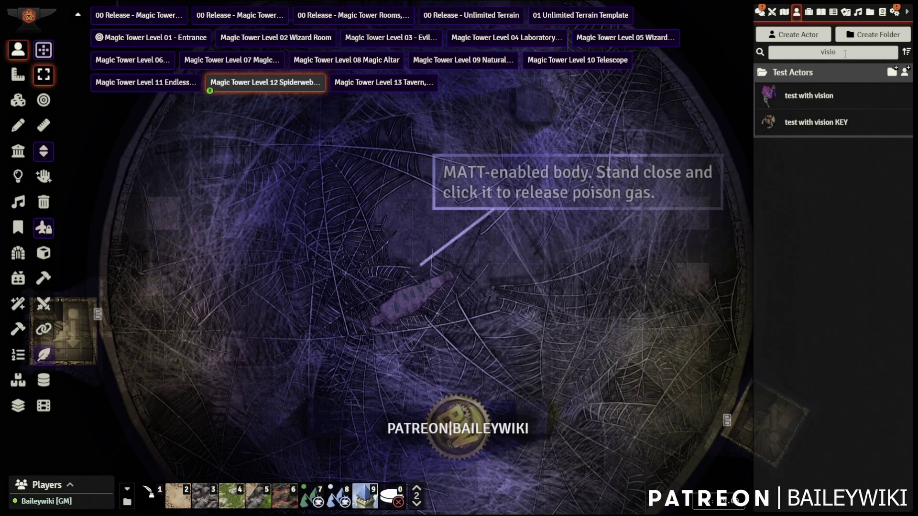
{"action": "double_click", "coordinate": [845, 54]}
{"action": "type", "text": "body"}
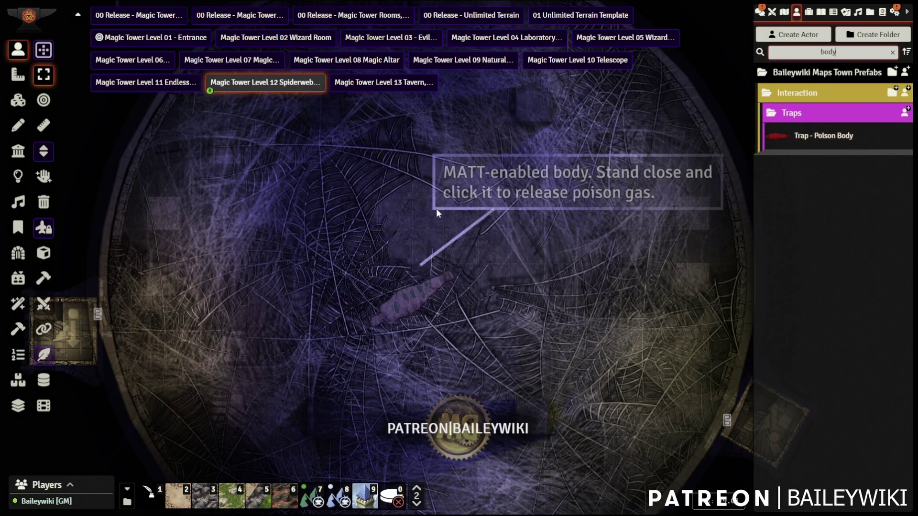
Switch to the Magic Tower Level 13 Tavern scene, collapse the scene navigation, and look over the central crossing and corridors.
{"action": "scroll", "coordinate": [205, 188], "scroll_direction": "down", "scroll_amount": 5}
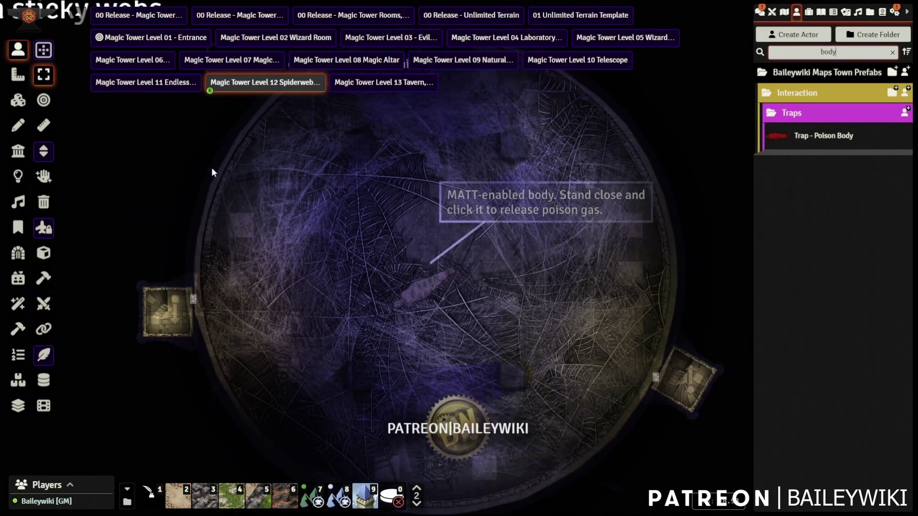
{"action": "left_click", "coordinate": [384, 88]}
{"action": "left_click", "coordinate": [78, 15]}
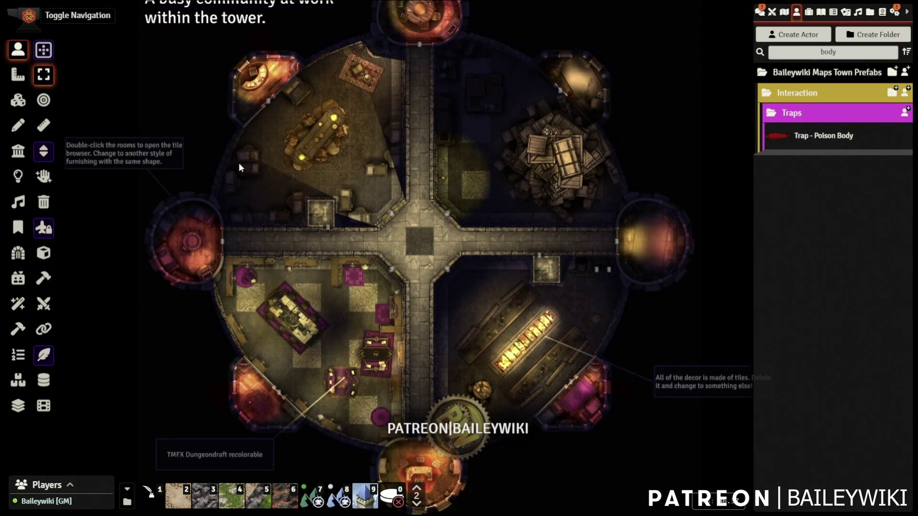
{"action": "scroll", "coordinate": [296, 191], "scroll_direction": "up", "scroll_amount": 3}
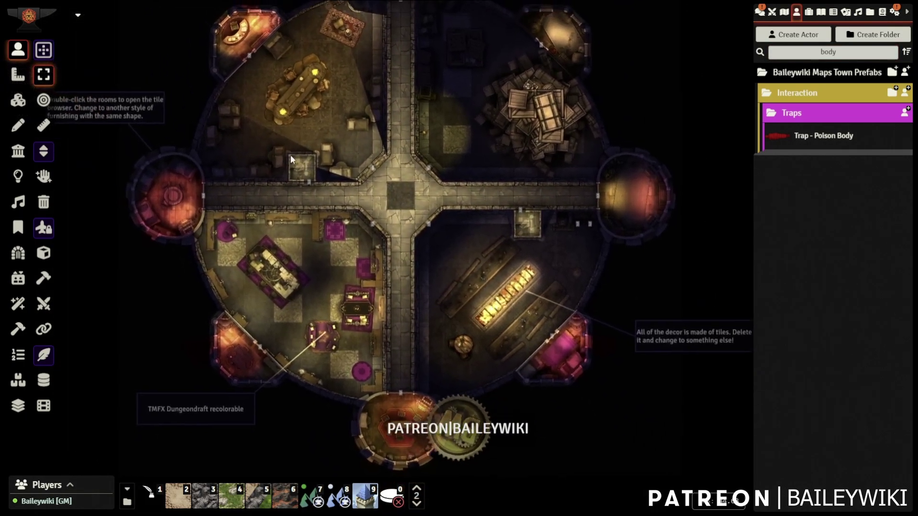
{"action": "scroll", "coordinate": [311, 152], "scroll_direction": "up", "scroll_amount": 7}
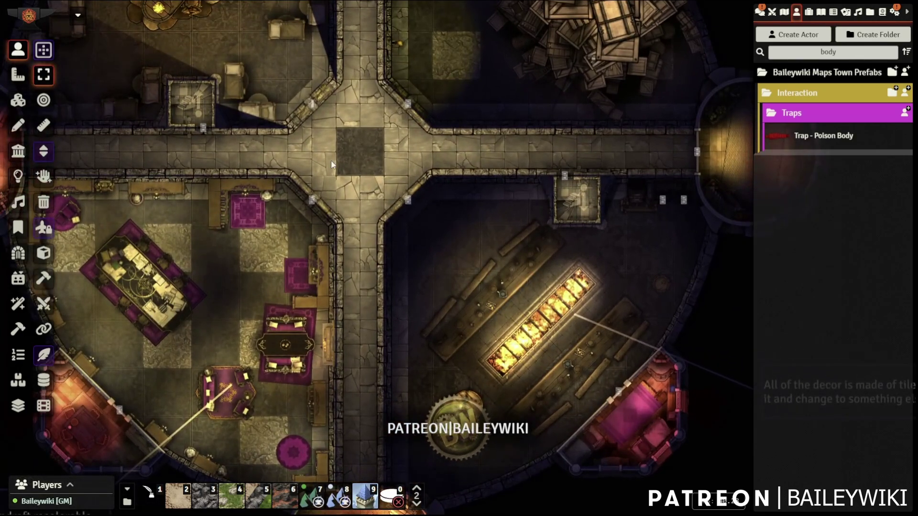
{"action": "right_click_drag", "start_coordinate": [311, 152], "coordinate": [258, 247]}
{"action": "right_click_drag", "start_coordinate": [496, 124], "coordinate": [391, 46]}
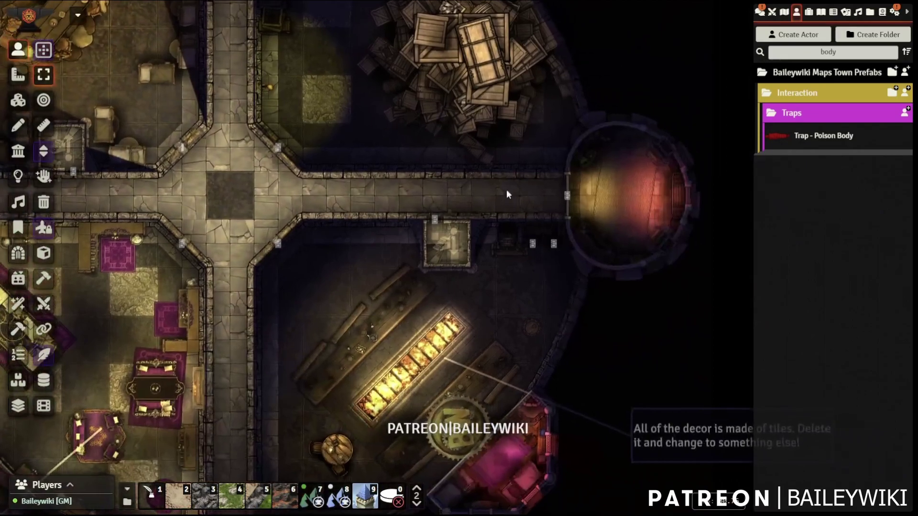
Examine the level's round office and the adjoining library room with its recolorable purple furniture.
{"action": "scroll", "coordinate": [607, 218], "scroll_direction": "up", "scroll_amount": 5}
{"action": "scroll", "coordinate": [608, 219], "scroll_direction": "up", "scroll_amount": 5}
{"action": "right_click_drag", "start_coordinate": [557, 246], "coordinate": [414, 14]}
{"action": "right_click_drag", "start_coordinate": [128, 370], "coordinate": [377, 255]}
{"action": "right_click_drag", "start_coordinate": [223, 279], "coordinate": [483, 211]}
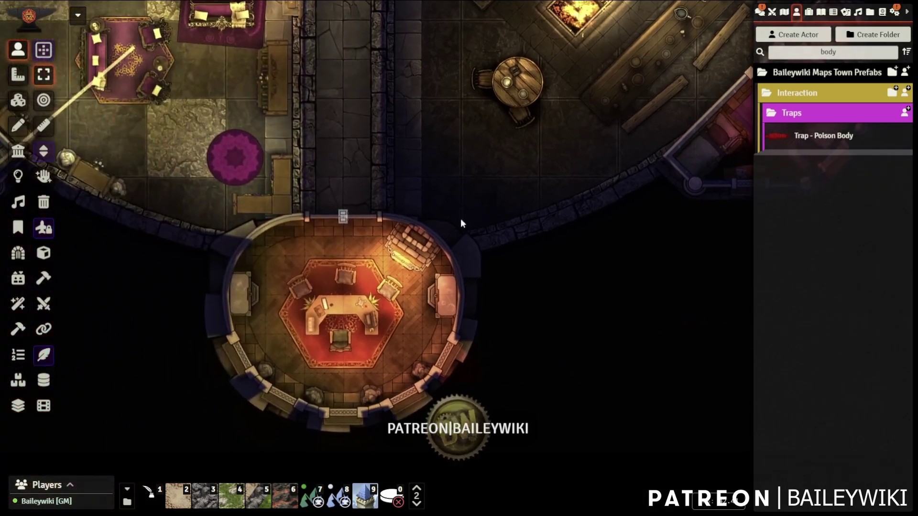
{"action": "right_click_drag", "start_coordinate": [149, 207], "coordinate": [620, 338]}
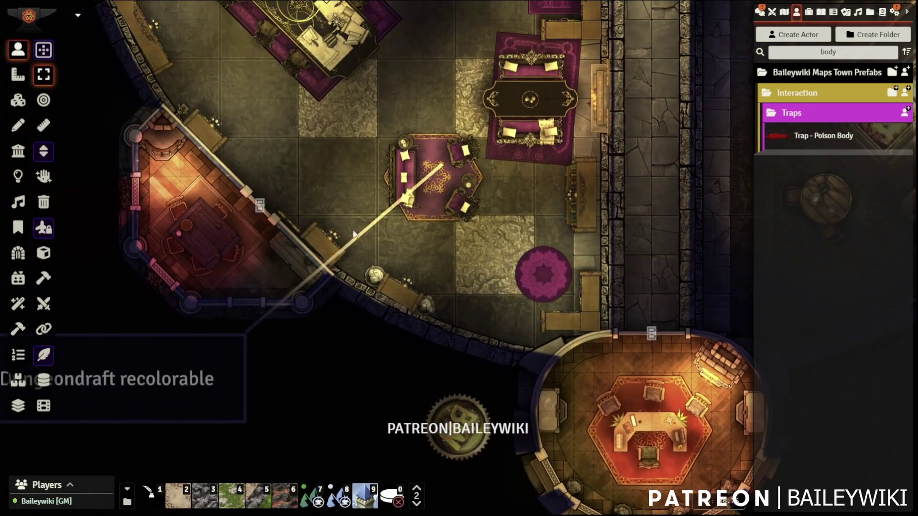
{"action": "right_click_drag", "start_coordinate": [350, 211], "coordinate": [356, 378]}
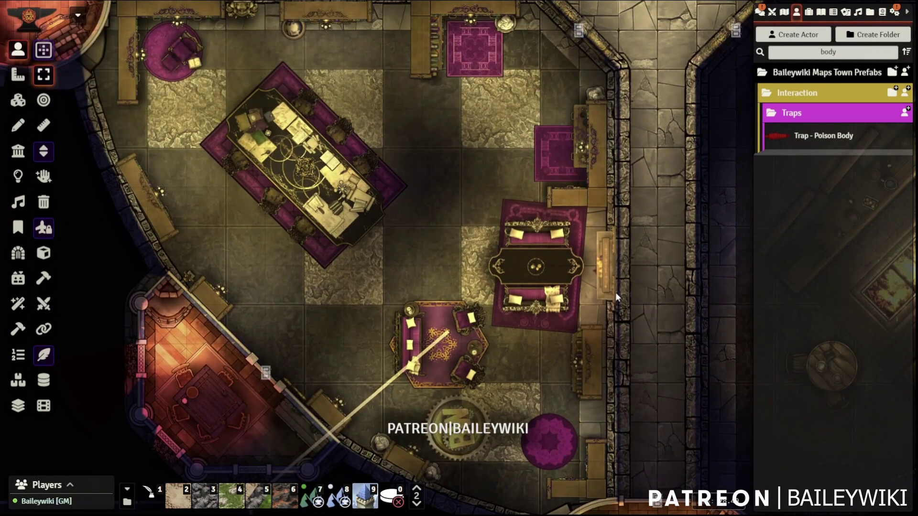
{"action": "right_click_drag", "start_coordinate": [171, 177], "coordinate": [202, 339]}
{"action": "right_click_drag", "start_coordinate": [441, 135], "coordinate": [398, 242]}
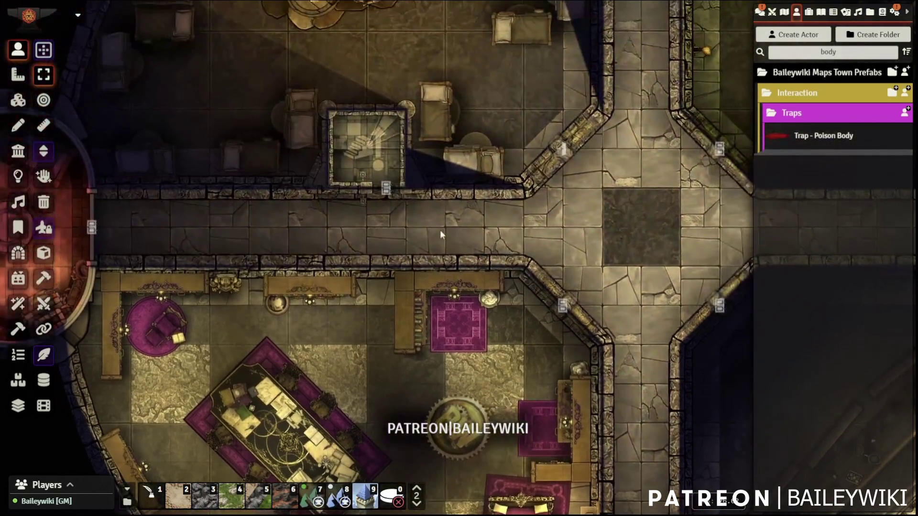
Examine the bedroom quarter with its long dining table and the storeroom piled with crates.
{"action": "right_click_drag", "start_coordinate": [585, 230], "coordinate": [462, 299]}
{"action": "right_click_drag", "start_coordinate": [514, 259], "coordinate": [556, 322]}
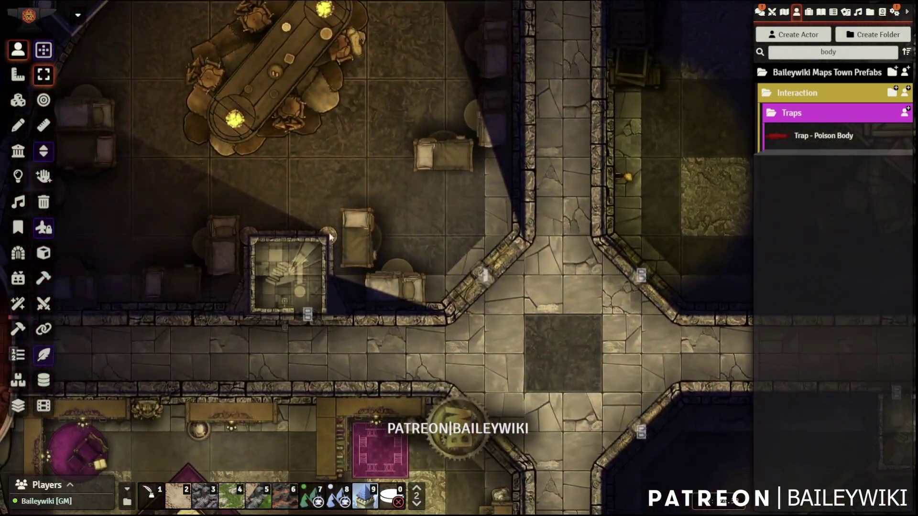
{"action": "right_click_drag", "start_coordinate": [593, 348], "coordinate": [86, 258]}
{"action": "right_click_drag", "start_coordinate": [170, 228], "coordinate": [320, 286]}
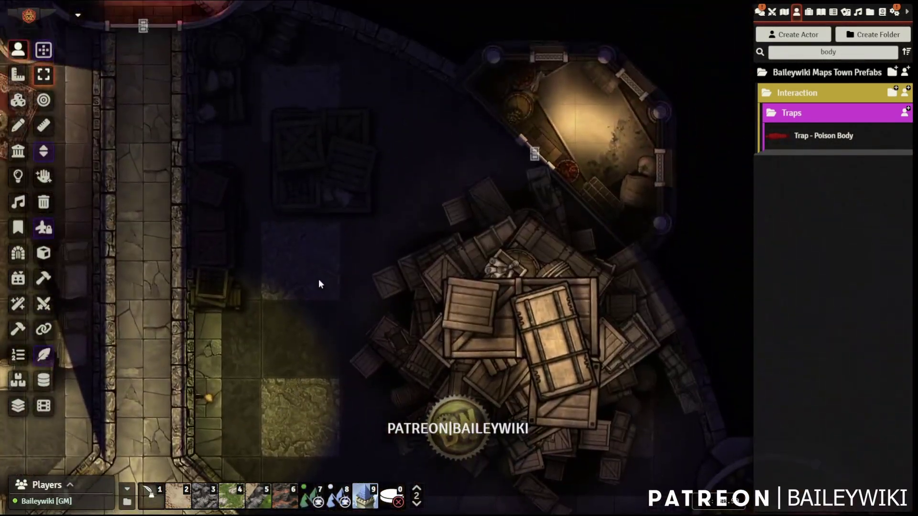
{"action": "scroll", "coordinate": [312, 245], "scroll_direction": "down", "scroll_amount": 4}
{"action": "right_click_drag", "start_coordinate": [241, 230], "coordinate": [379, 179]}
{"action": "right_click_drag", "start_coordinate": [248, 308], "coordinate": [271, 101]}
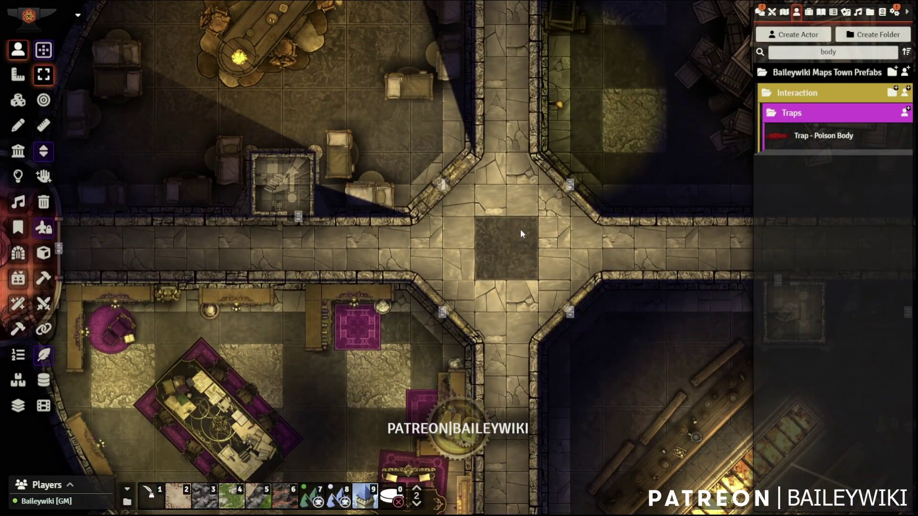
Review the tavern level's four-quarter layout and revisit the Telescope level's orrery.
{"action": "scroll", "coordinate": [497, 223], "scroll_direction": "down", "scroll_amount": 2}
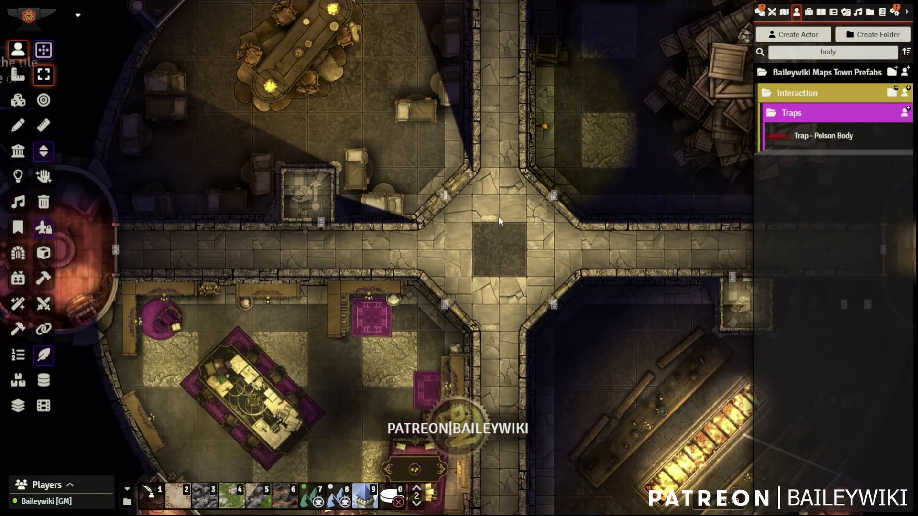
{"action": "scroll", "coordinate": [499, 216], "scroll_direction": "down", "scroll_amount": 1}
{"action": "right_click_drag", "start_coordinate": [507, 239], "coordinate": [474, 237]}
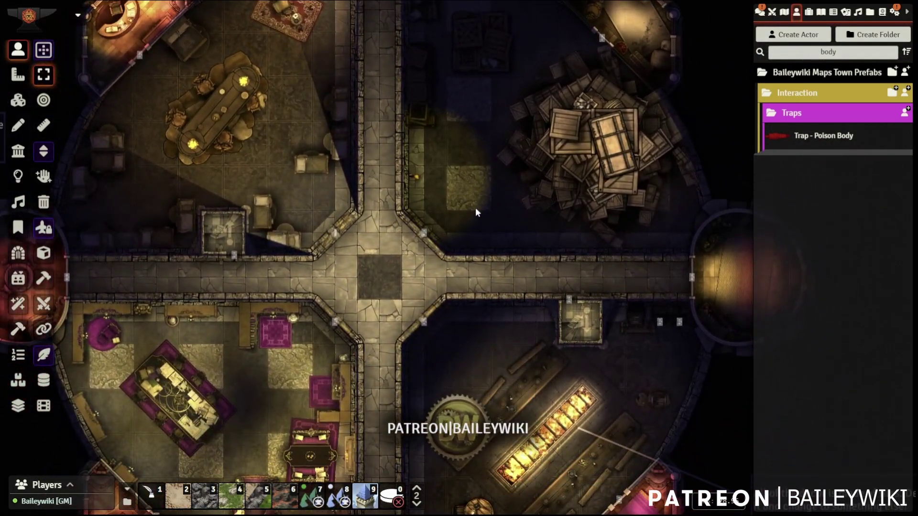
{"action": "right_click_drag", "start_coordinate": [478, 202], "coordinate": [469, 261]}
{"action": "right_click_drag", "start_coordinate": [356, 276], "coordinate": [462, 173]}
{"action": "scroll", "coordinate": [459, 216], "scroll_direction": "up", "scroll_amount": 9}
{"action": "scroll", "coordinate": [460, 216], "scroll_direction": "down", "scroll_amount": 3}
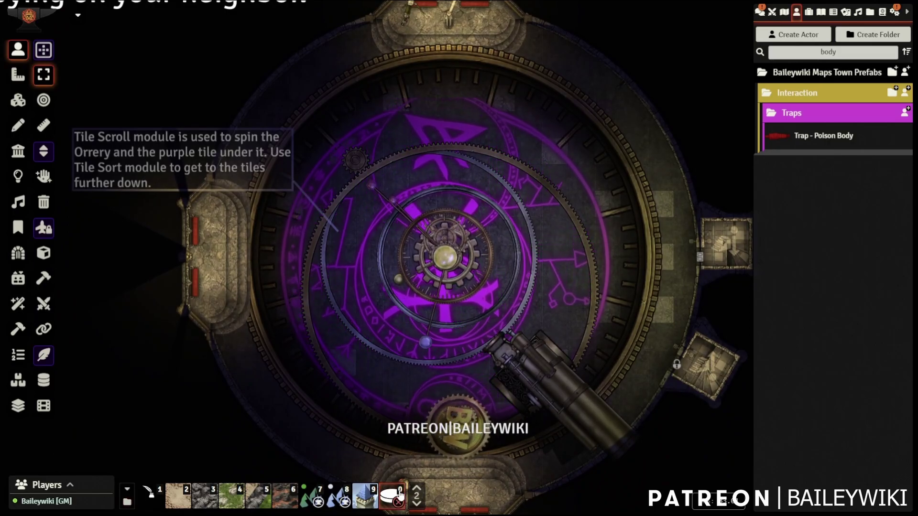
{"action": "scroll", "coordinate": [448, 237], "scroll_direction": "down", "scroll_amount": 7}
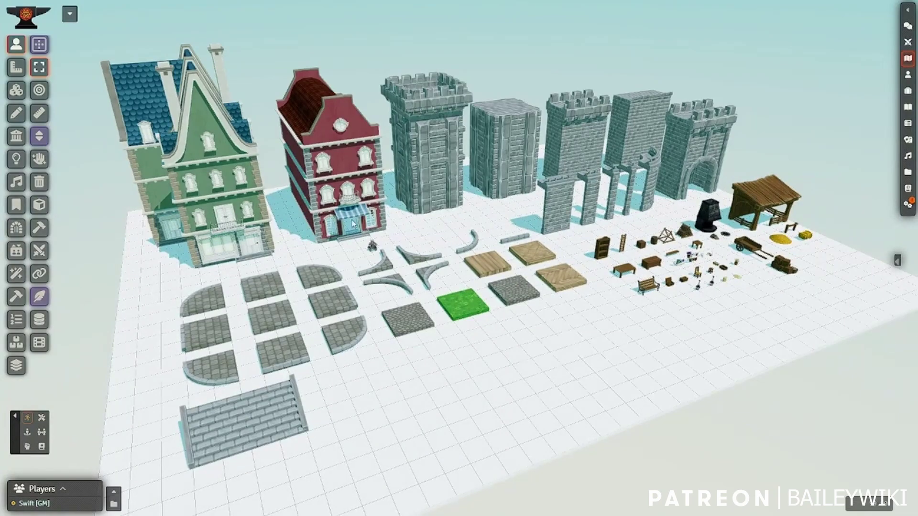
Examine the 3D asset scene's townhouses, castle towers, arches, paving pieces and floor tiles from several angles.
{"action": "right_click_drag", "start_coordinate": [352, 343], "coordinate": [463, 430]}
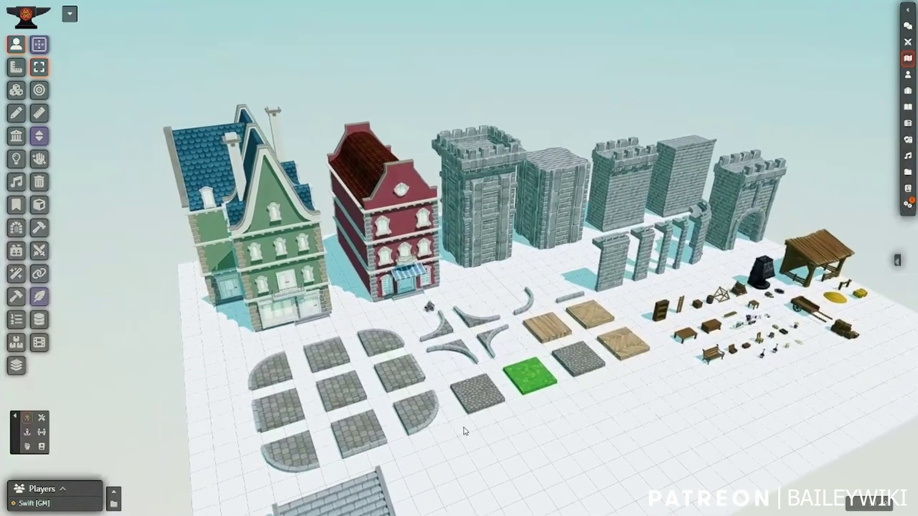
{"action": "scroll", "coordinate": [449, 425], "scroll_direction": "up", "scroll_amount": 2}
{"action": "scroll", "coordinate": [417, 413], "scroll_direction": "up", "scroll_amount": 5}
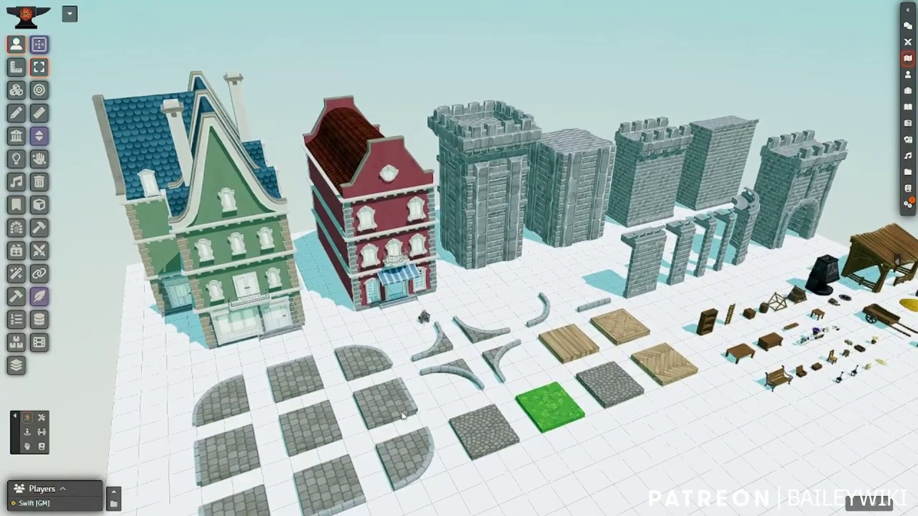
{"action": "scroll", "coordinate": [425, 414], "scroll_direction": "down", "scroll_amount": 4}
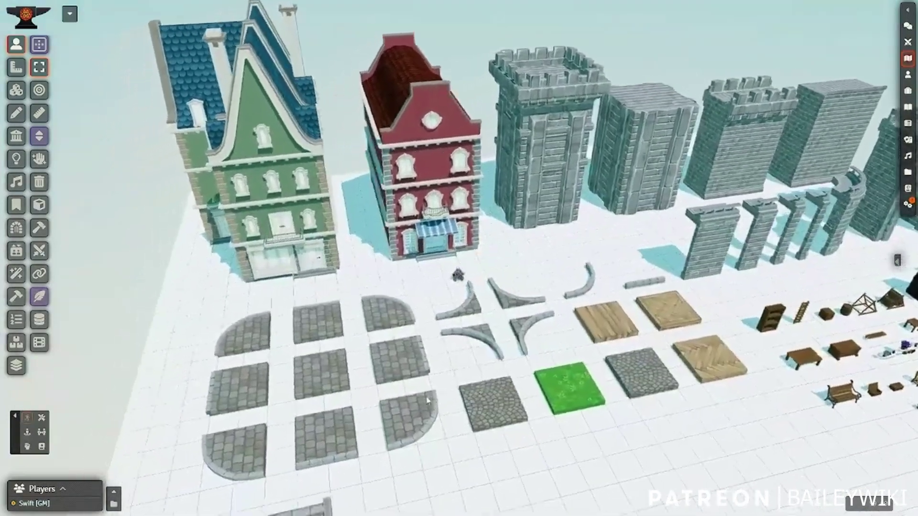
{"action": "scroll", "coordinate": [371, 377], "scroll_direction": "up", "scroll_amount": 3}
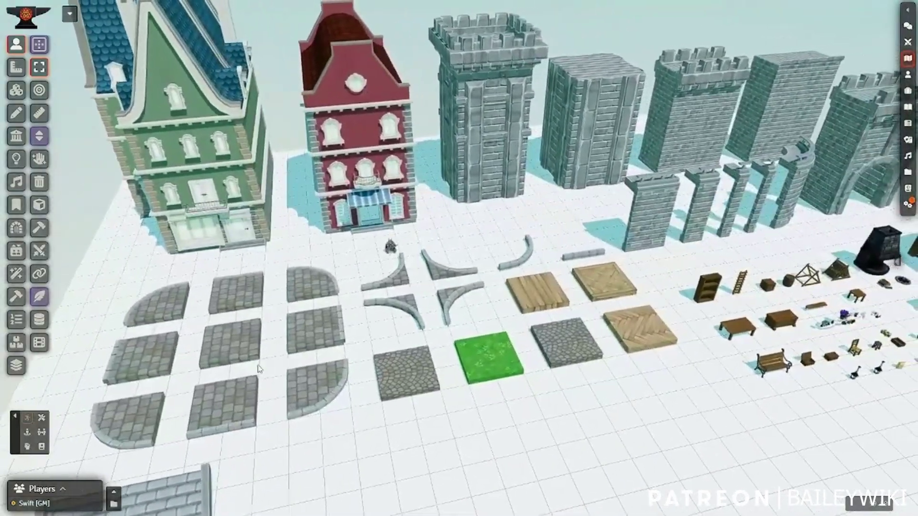
{"action": "right_click_drag", "start_coordinate": [258, 371], "coordinate": [191, 368]}
{"action": "right_click_drag", "start_coordinate": [335, 345], "coordinate": [407, 387]}
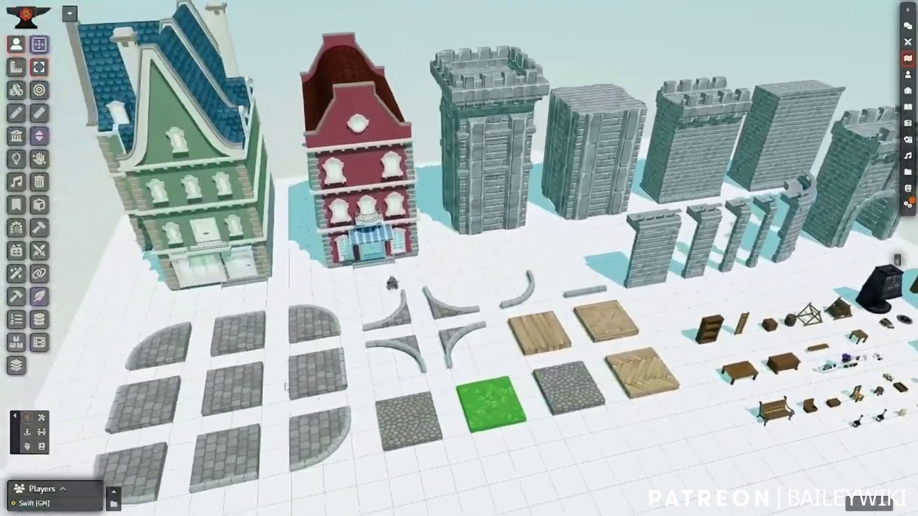
{"action": "right_click_drag", "start_coordinate": [258, 350], "coordinate": [395, 358]}
{"action": "scroll", "coordinate": [391, 344], "scroll_direction": "up", "scroll_amount": 2}
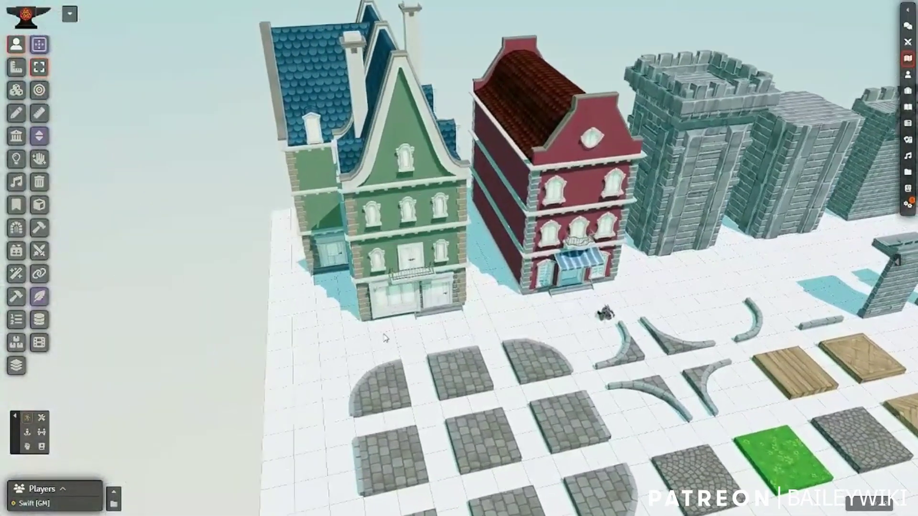
{"action": "right_click_drag", "start_coordinate": [418, 290], "coordinate": [438, 363]}
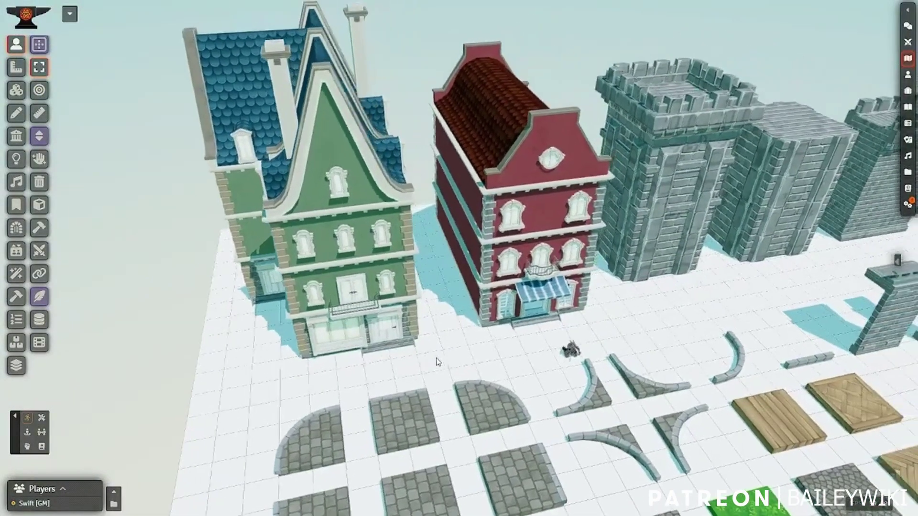
Move the token through the red townhouse's front door and inspect the building's cutaway interior.
{"action": "scroll", "coordinate": [440, 350], "scroll_direction": "up", "scroll_amount": 4}
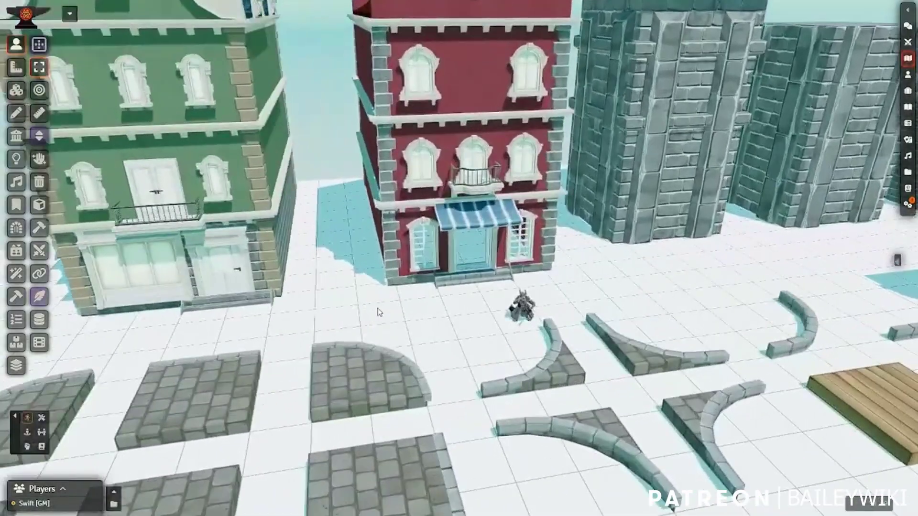
{"action": "scroll", "coordinate": [395, 365], "scroll_direction": "up", "scroll_amount": 4}
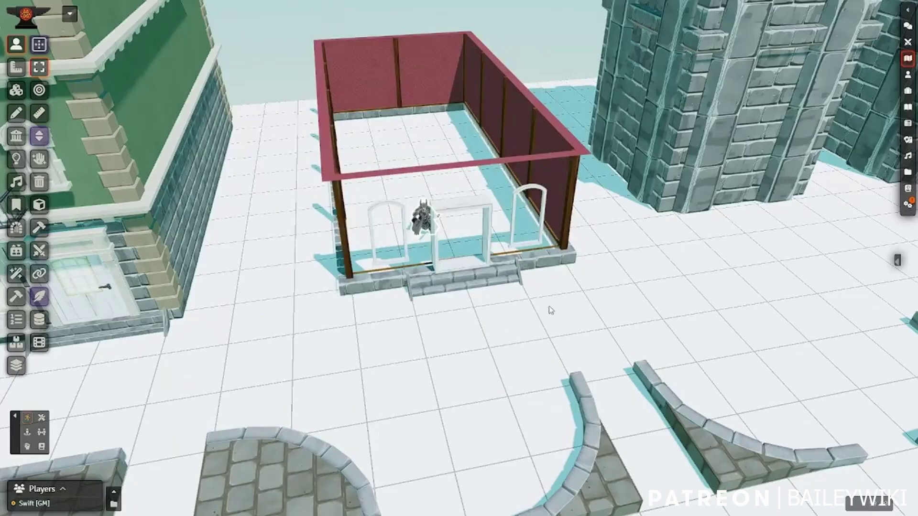
{"action": "right_click_drag", "start_coordinate": [550, 310], "coordinate": [550, 354]}
{"action": "scroll", "coordinate": [499, 365], "scroll_direction": "up", "scroll_amount": 3}
{"action": "scroll", "coordinate": [541, 216], "scroll_direction": "up", "scroll_amount": 3}
{"action": "right_click_drag", "start_coordinate": [541, 216], "coordinate": [523, 236]}
{"action": "scroll", "coordinate": [512, 271], "scroll_direction": "up", "scroll_amount": 3}
{"action": "scroll", "coordinate": [323, 166], "scroll_direction": "down", "scroll_amount": 5}
Place a copy of the wooden plank floor tile inside the red townhouse's front and move the token in to view the cutaway interior.
{"action": "middle_click_drag", "start_coordinate": [607, 407], "coordinate": [196, 229]}
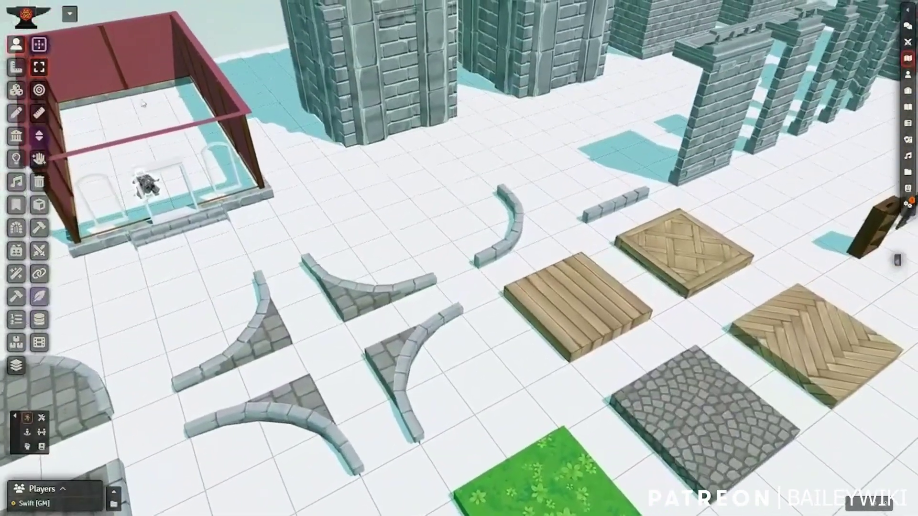
{"action": "left_click", "coordinate": [15, 91]}
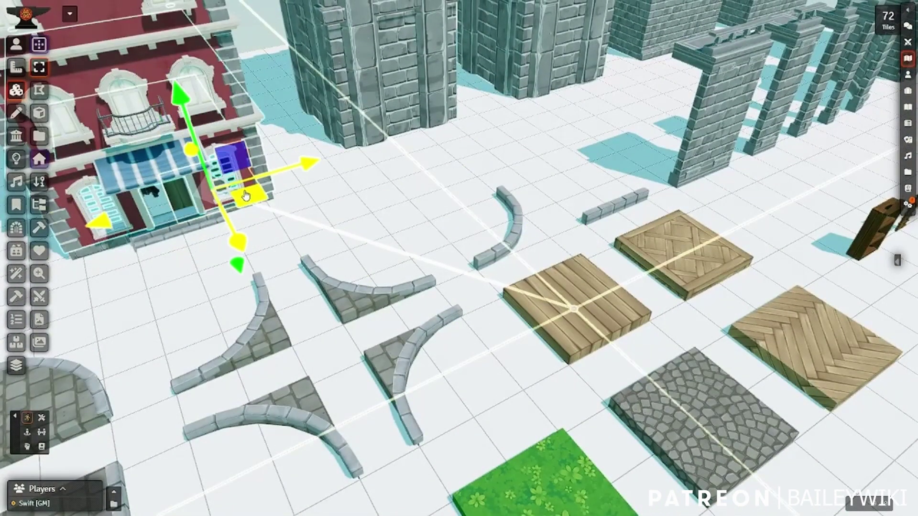
{"action": "middle_click_drag", "start_coordinate": [186, 213], "coordinate": [443, 353]}
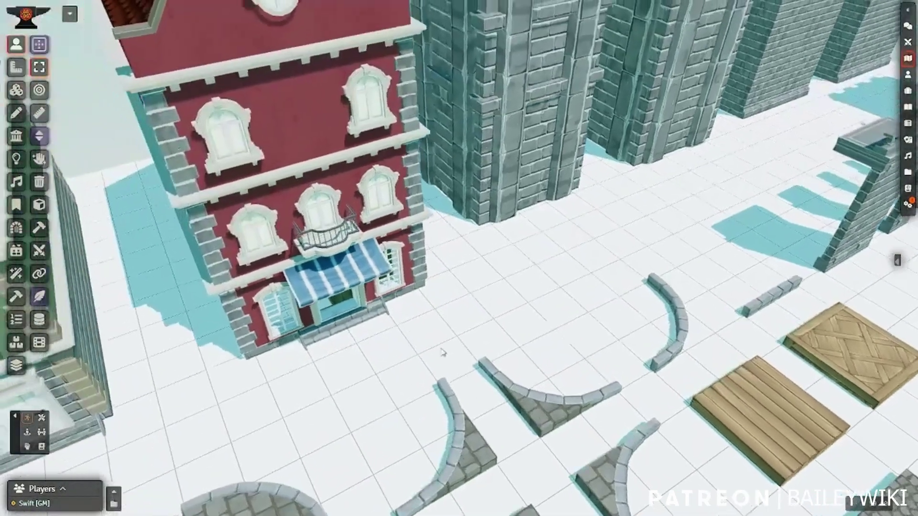
{"action": "left_click", "coordinate": [322, 290]}
{"action": "scroll", "coordinate": [421, 346], "scroll_direction": "up", "scroll_amount": 4}
{"action": "right_click_drag", "start_coordinate": [420, 347], "coordinate": [570, 354]}
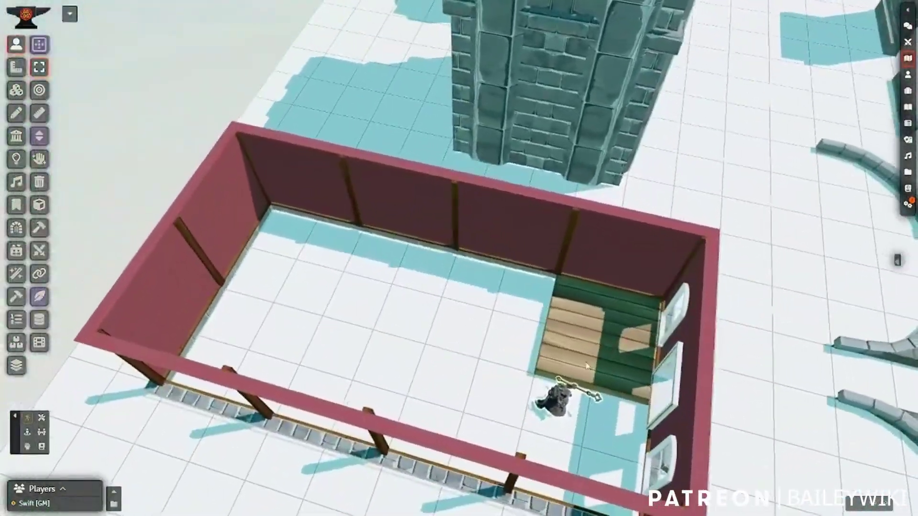
Move the token out through the red townhouse's front door onto the open floor in front of it.
{"action": "right_click_drag", "start_coordinate": [595, 467], "coordinate": [379, 333]}
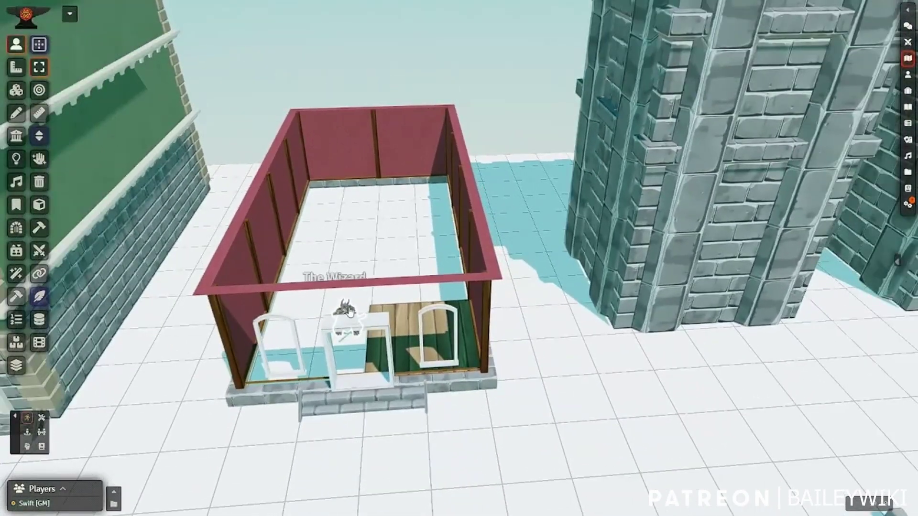
{"action": "left_click_drag", "start_coordinate": [389, 447], "coordinate": [391, 505]}
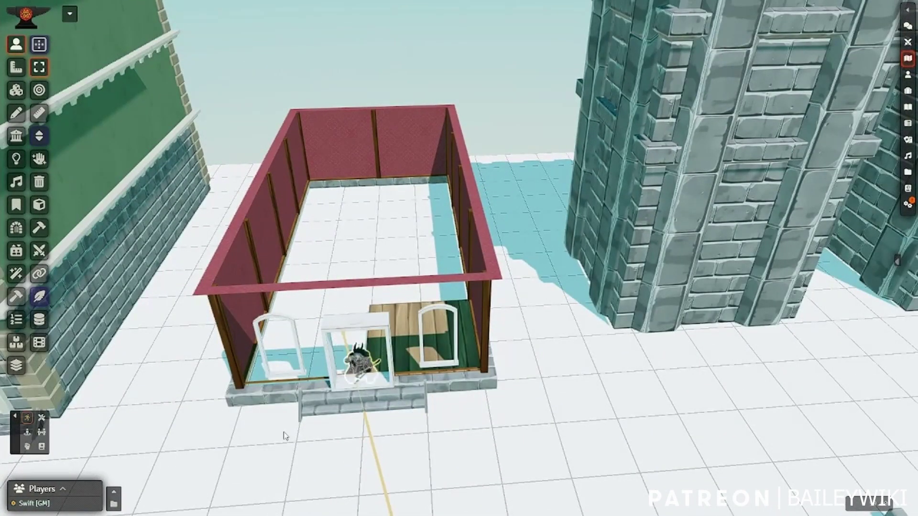
{"action": "middle_click_drag", "start_coordinate": [285, 435], "coordinate": [314, 349]}
{"action": "scroll", "coordinate": [389, 334], "scroll_direction": "down", "scroll_amount": 2}
{"action": "right_click_drag", "start_coordinate": [389, 334], "coordinate": [412, 335]}
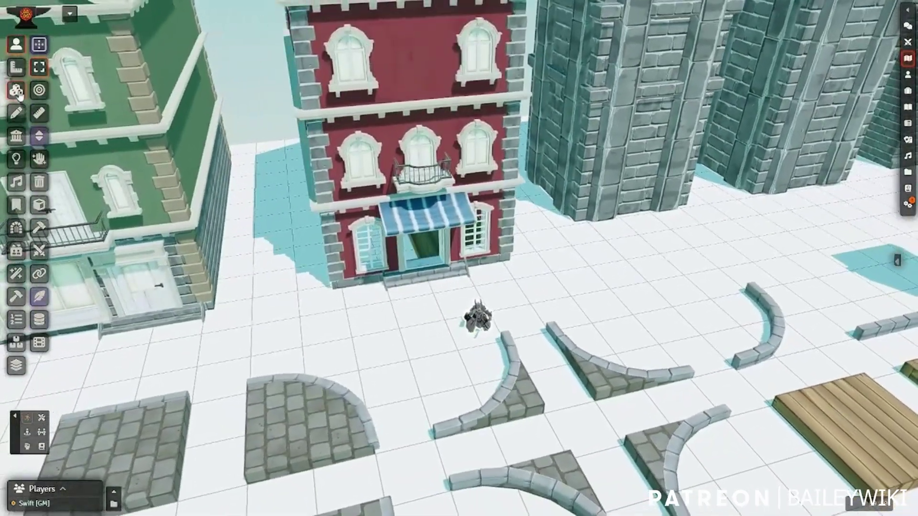
Delete the copied wooden floor tile from inside the red townhouse and return to token controls.
{"action": "left_click", "coordinate": [17, 91]}
{"action": "key", "text": "Delete"}
{"action": "scroll", "coordinate": [383, 296], "scroll_direction": "down", "scroll_amount": 3}
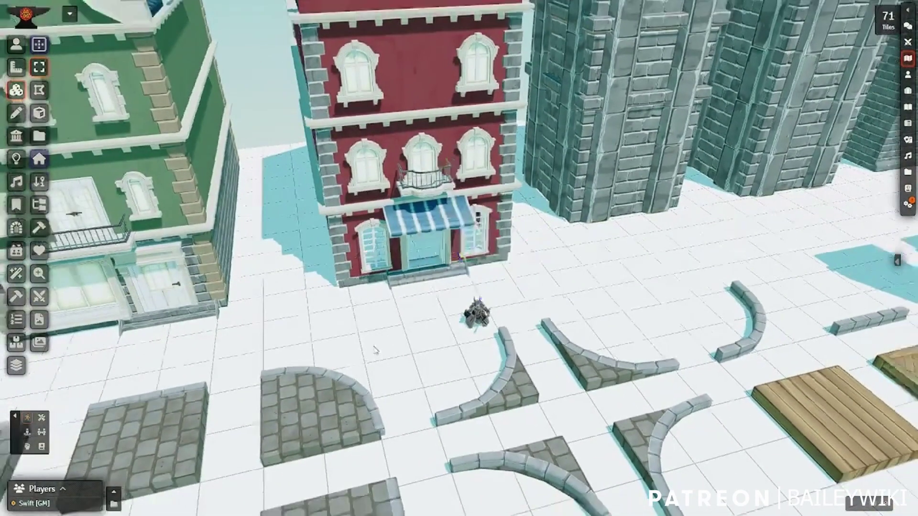
{"action": "scroll", "coordinate": [360, 324], "scroll_direction": "up", "scroll_amount": 1}
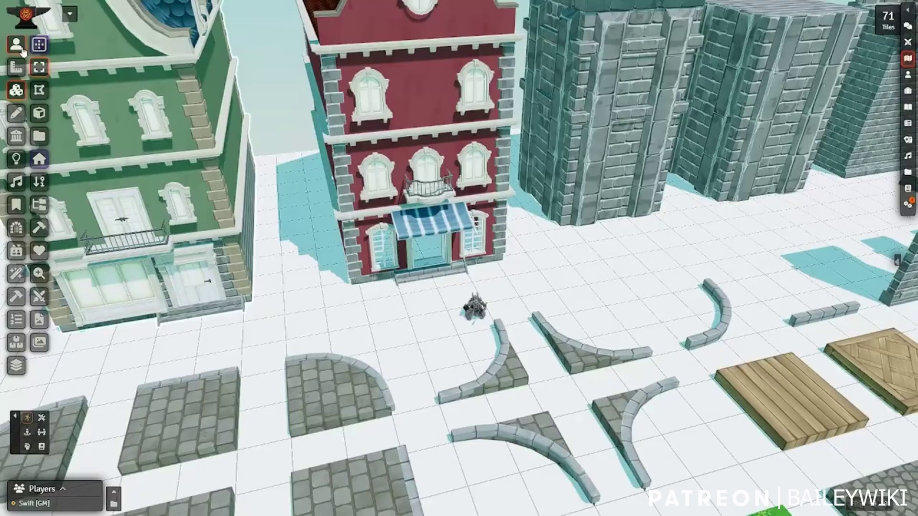
{"action": "left_click", "coordinate": [18, 45]}
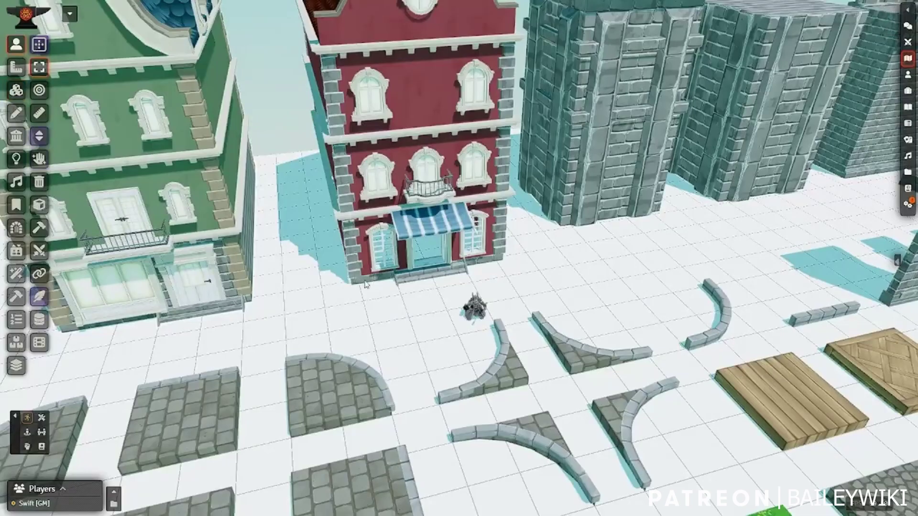
Move the red townhouse's roof and upper storeys off the ground floor to the open area beyond the paving tiles.
{"action": "middle_click_drag", "start_coordinate": [451, 314], "coordinate": [488, 323]}
{"action": "right_click_drag", "start_coordinate": [489, 335], "coordinate": [471, 411]}
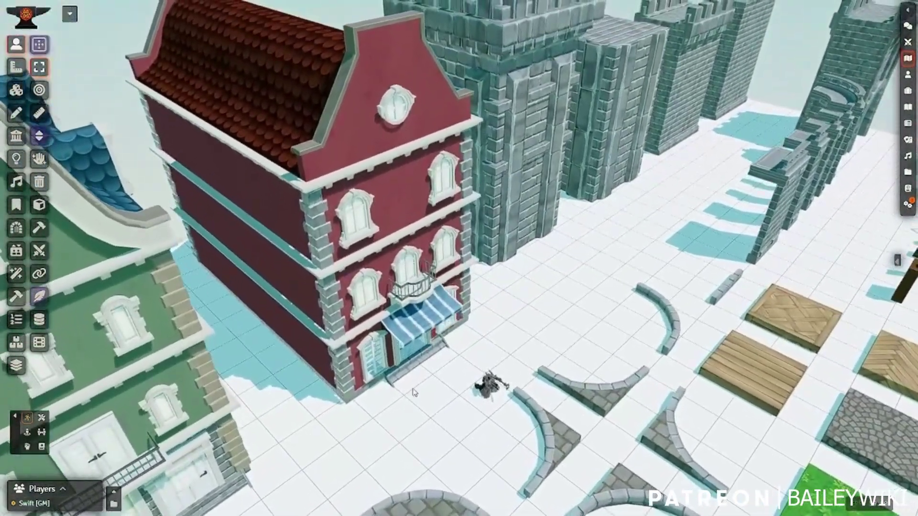
{"action": "right_click_drag", "start_coordinate": [412, 390], "coordinate": [399, 332]}
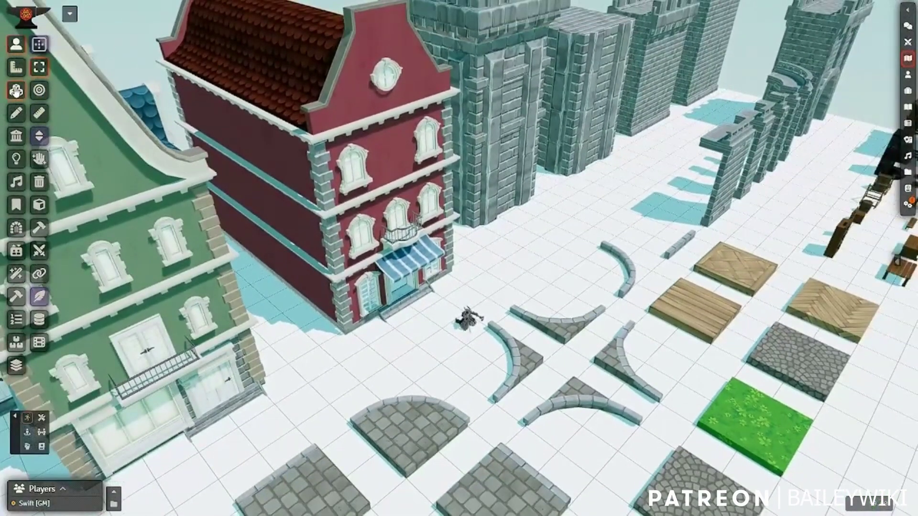
{"action": "left_click", "coordinate": [300, 190]}
{"action": "scroll", "coordinate": [316, 230], "scroll_direction": "down", "scroll_amount": 4}
{"action": "right_click_drag", "start_coordinate": [334, 274], "coordinate": [337, 240]}
{"action": "scroll", "coordinate": [363, 218], "scroll_direction": "down", "scroll_amount": 2}
{"action": "left_click_drag", "start_coordinate": [388, 218], "coordinate": [834, 445]}
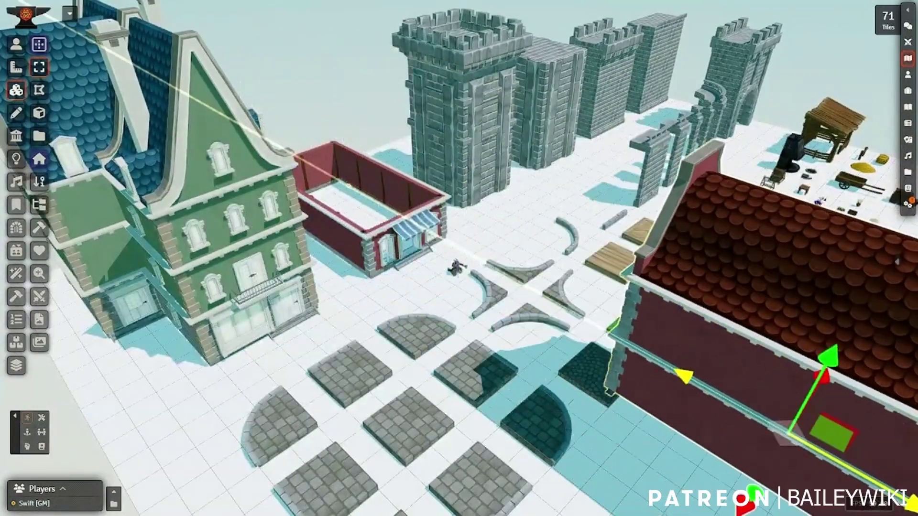
Slide the townhouse's ground-floor exterior shell forward off the inner timber-framed walls.
{"action": "left_click", "coordinate": [361, 252]}
{"action": "left_click_drag", "start_coordinate": [546, 296], "coordinate": [572, 311]}
{"action": "scroll", "coordinate": [451, 302], "scroll_direction": "up", "scroll_amount": 5}
{"action": "right_click_drag", "start_coordinate": [209, 189], "coordinate": [264, 236]}
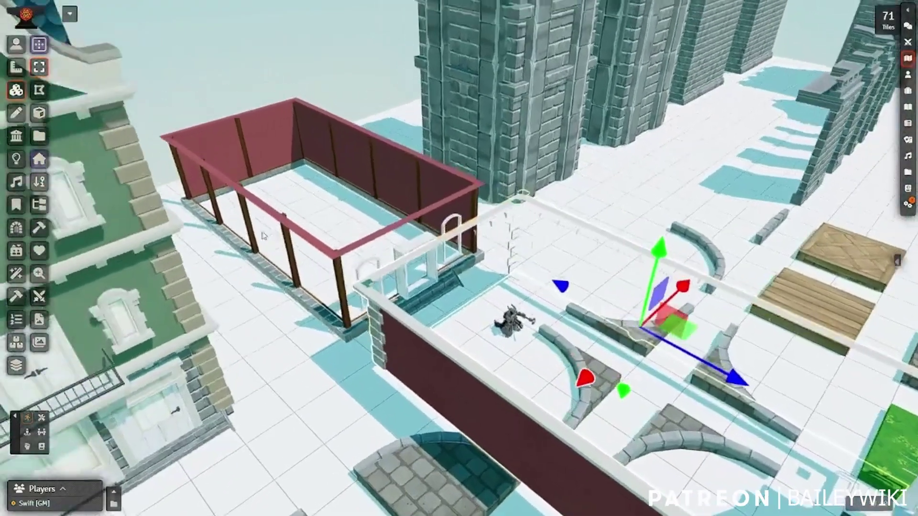
Open the Overhead settings of the townhouse's roof and upper-storey tile and set the window aside.
{"action": "scroll", "coordinate": [264, 236], "scroll_direction": "down", "scroll_amount": 5}
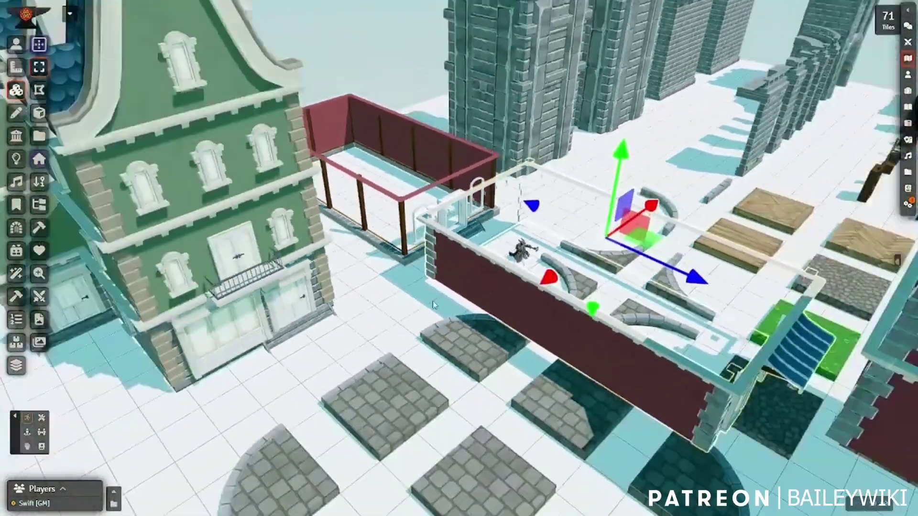
{"action": "right_click_drag", "start_coordinate": [499, 356], "coordinate": [278, 273]}
{"action": "scroll", "coordinate": [396, 293], "scroll_direction": "down", "scroll_amount": 3}
{"action": "right_click", "coordinate": [390, 292]}
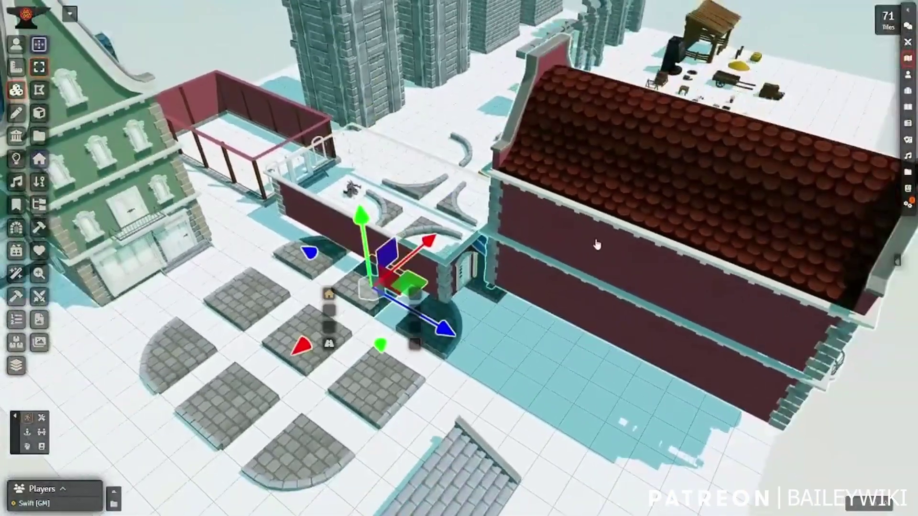
{"action": "left_click", "coordinate": [607, 238]}
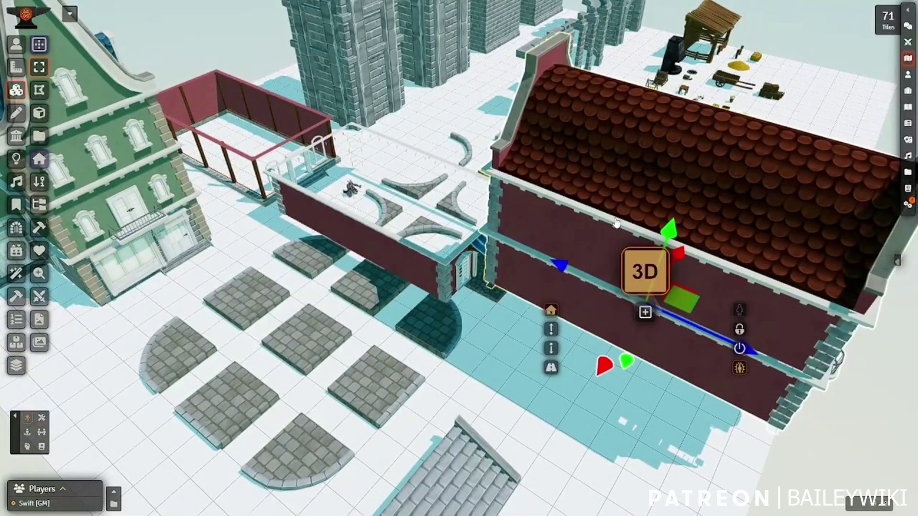
{"action": "double_click", "coordinate": [617, 225]}
{"action": "left_click", "coordinate": [421, 169]}
{"action": "left_click_drag", "start_coordinate": [454, 142], "coordinate": [200, 104]}
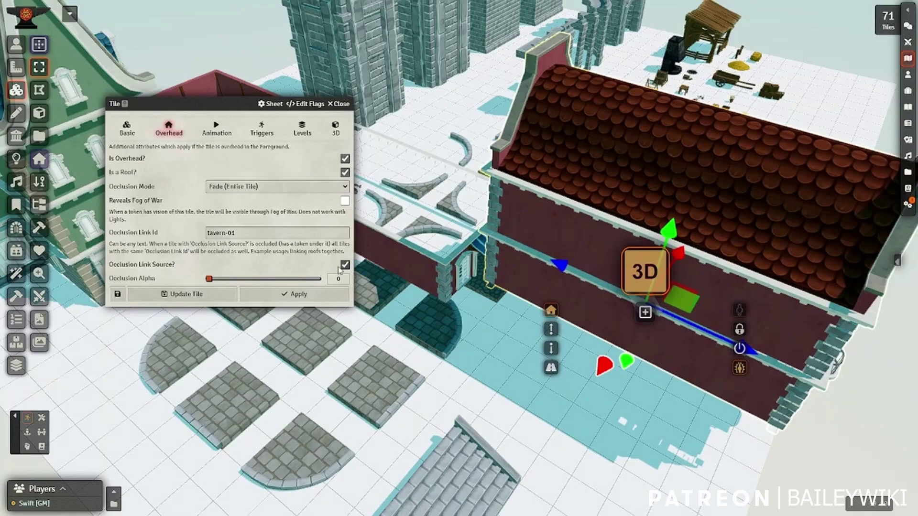
Compare the ground-floor shell tile's Overhead settings with the roof tile's and close both tile windows.
{"action": "double_click", "coordinate": [401, 253]}
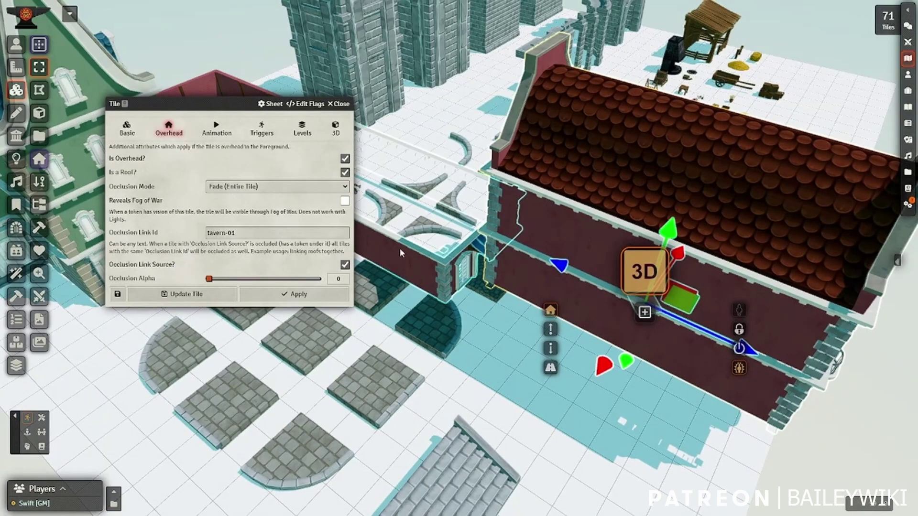
{"action": "left_click", "coordinate": [423, 165]}
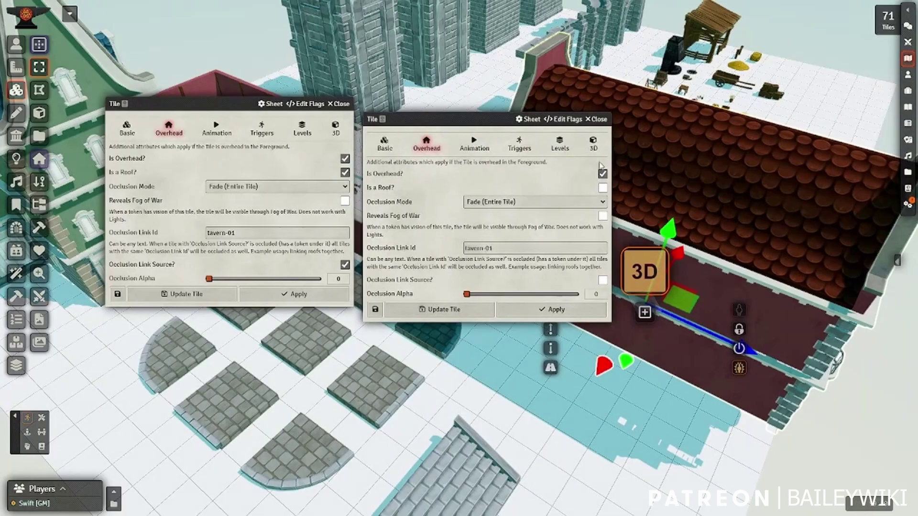
{"action": "left_click", "coordinate": [598, 119]}
{"action": "left_click", "coordinate": [339, 103]}
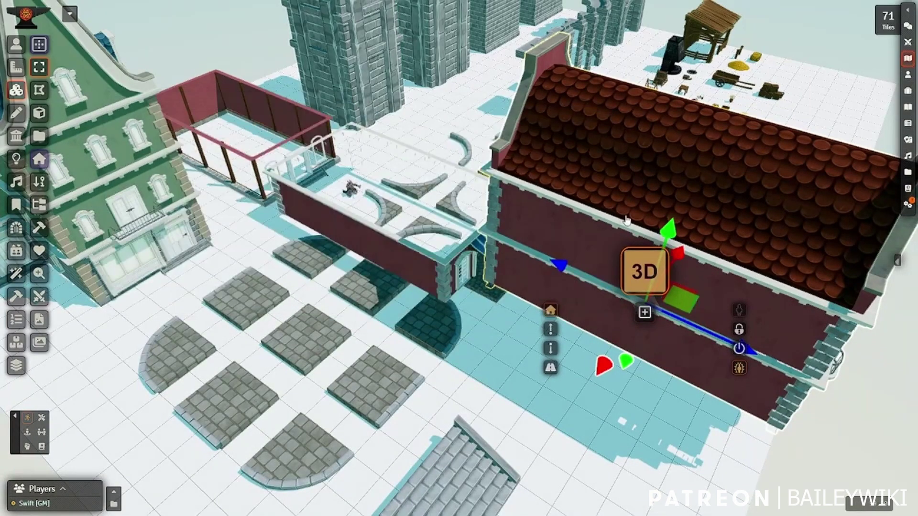
Reassemble the red townhouse by moving the upper storeys and the ground-floor shell back onto the inner walls.
{"action": "right_click_drag", "start_coordinate": [551, 176], "coordinate": [622, 242]}
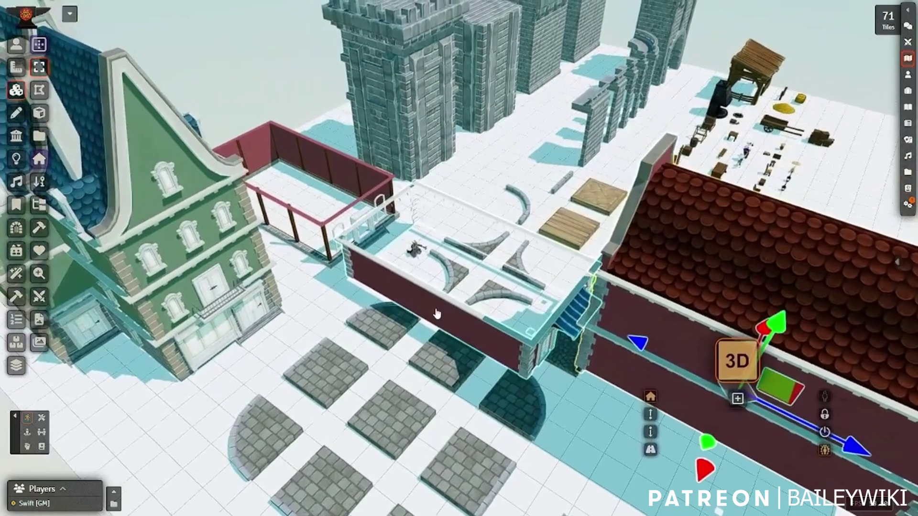
{"action": "left_click_drag", "start_coordinate": [853, 445], "coordinate": [329, 221]}
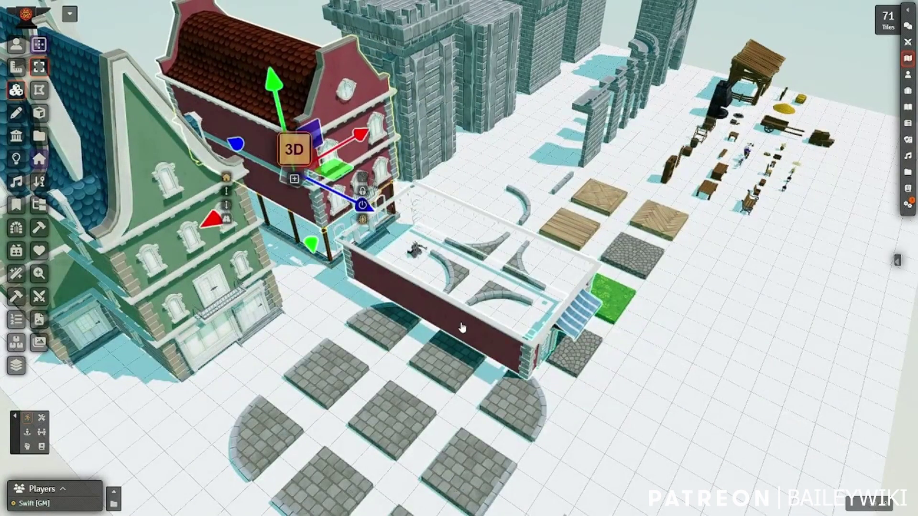
{"action": "left_click", "coordinate": [590, 345]}
{"action": "left_click_drag", "start_coordinate": [534, 289], "coordinate": [343, 210]}
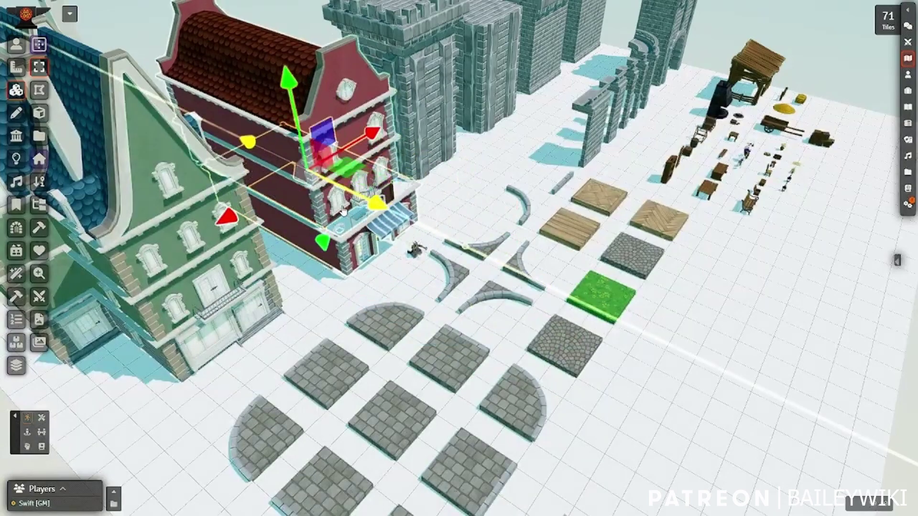
{"action": "left_click", "coordinate": [15, 46]}
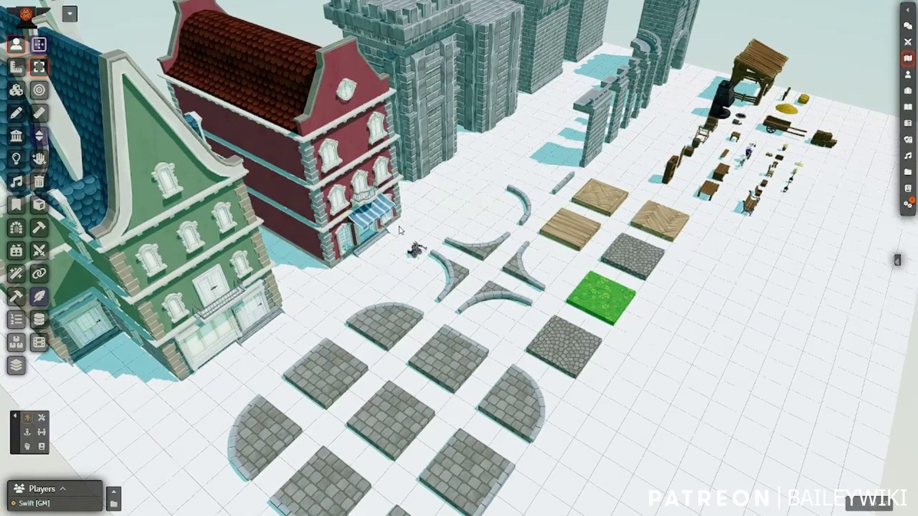
Examine the reassembled red townhouse and the row of castle towers, wall sections and arch pieces.
{"action": "middle_click_drag", "start_coordinate": [400, 230], "coordinate": [392, 262]}
{"action": "scroll", "coordinate": [391, 268], "scroll_direction": "up", "scroll_amount": 3}
{"action": "scroll", "coordinate": [374, 268], "scroll_direction": "up", "scroll_amount": 5}
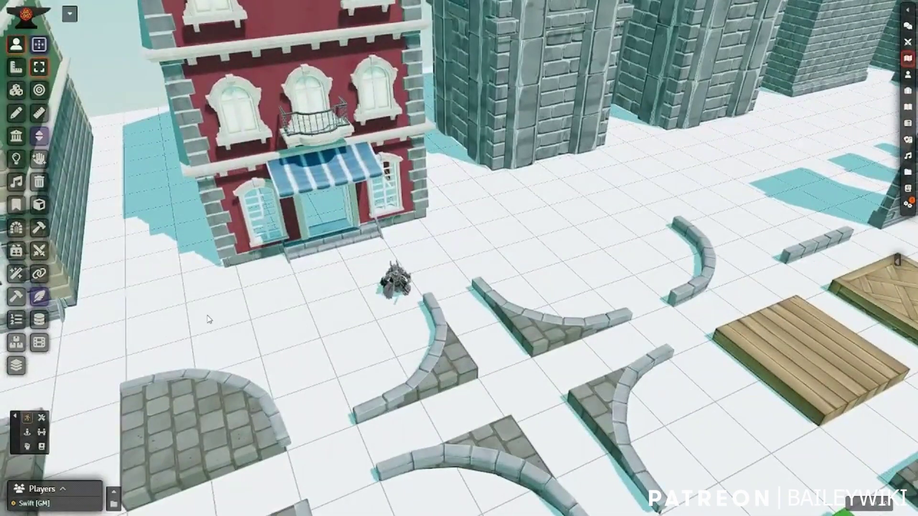
{"action": "right_click_drag", "start_coordinate": [526, 197], "coordinate": [287, 424]}
{"action": "right_click_drag", "start_coordinate": [381, 317], "coordinate": [441, 301]}
{"action": "scroll", "coordinate": [343, 256], "scroll_direction": "up", "scroll_amount": 3}
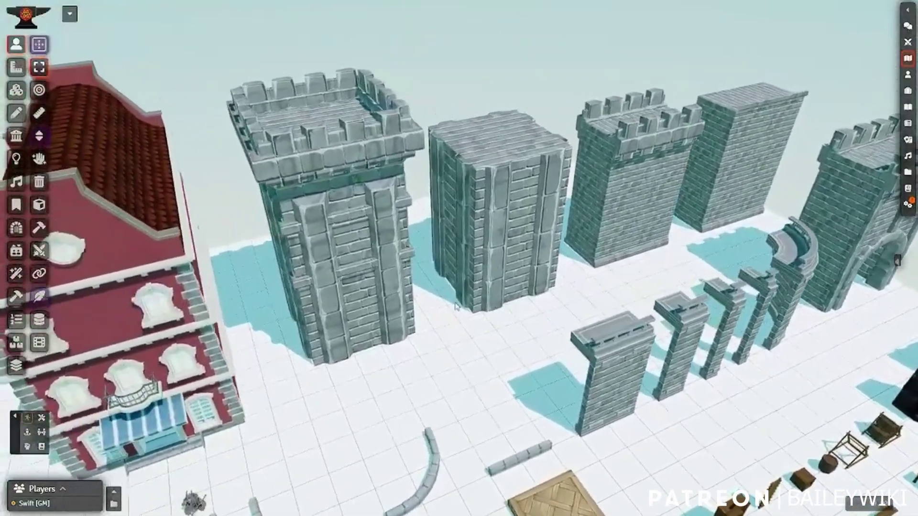
{"action": "scroll", "coordinate": [342, 257], "scroll_direction": "down", "scroll_amount": 3}
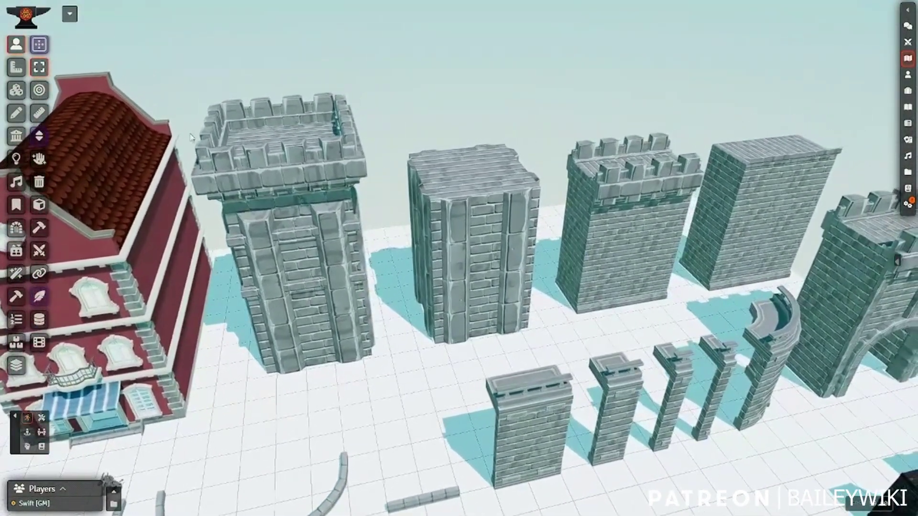
Stack the crenellated tower on the neighbouring plain tower section, and shift it back toward the red townhouse.
{"action": "left_click", "coordinate": [17, 91]}
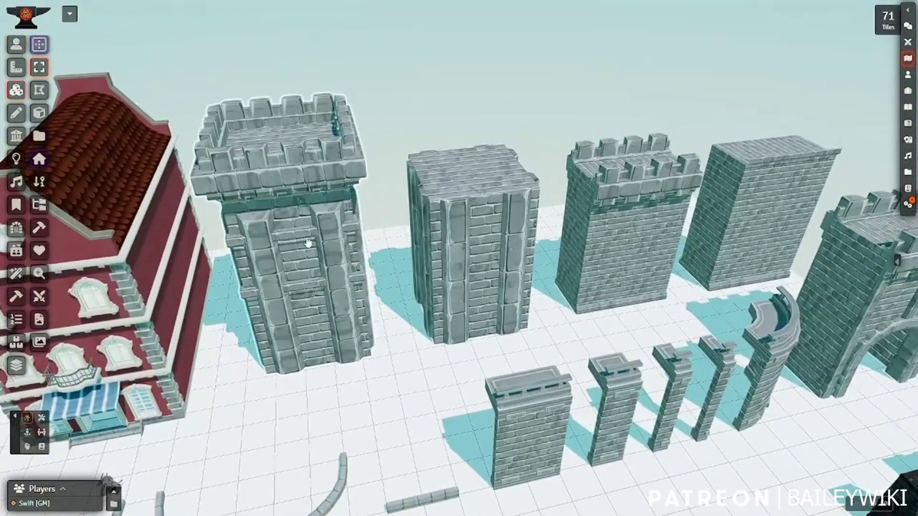
{"action": "left_click", "coordinate": [309, 243]}
{"action": "scroll", "coordinate": [335, 300], "scroll_direction": "down", "scroll_amount": 2}
{"action": "left_click_drag", "start_coordinate": [377, 292], "coordinate": [491, 144]}
{"action": "middle_click_drag", "start_coordinate": [325, 343], "coordinate": [380, 318]}
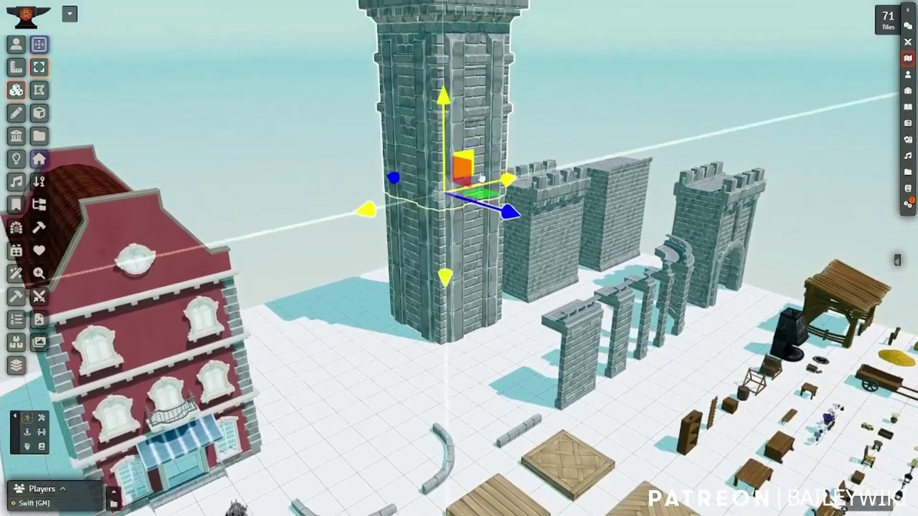
{"action": "left_click_drag", "start_coordinate": [472, 159], "coordinate": [358, 283]}
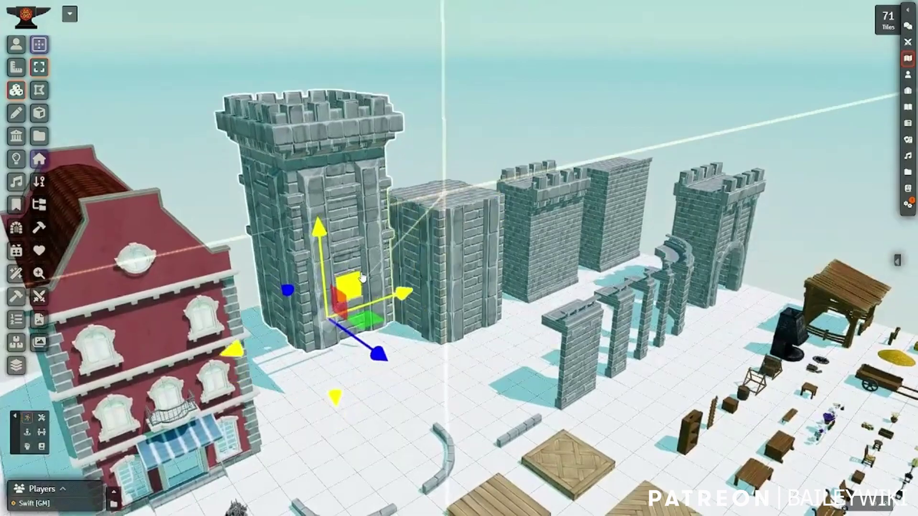
Move the plain tower section beneath the crenellated tower to build one taller tower.
{"action": "left_click", "coordinate": [482, 273]}
{"action": "middle_click_drag", "start_coordinate": [557, 308], "coordinate": [523, 317]}
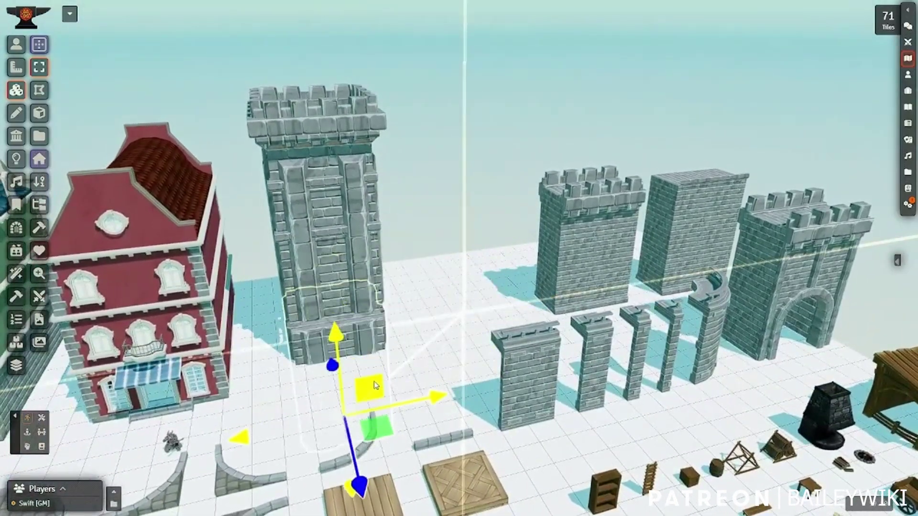
{"action": "left_click_drag", "start_coordinate": [375, 378], "coordinate": [379, 374]}
Move the crenellated wall section against the tall tower and place the plain wall section beneath it.
{"action": "scroll", "coordinate": [506, 248], "scroll_direction": "up", "scroll_amount": 5}
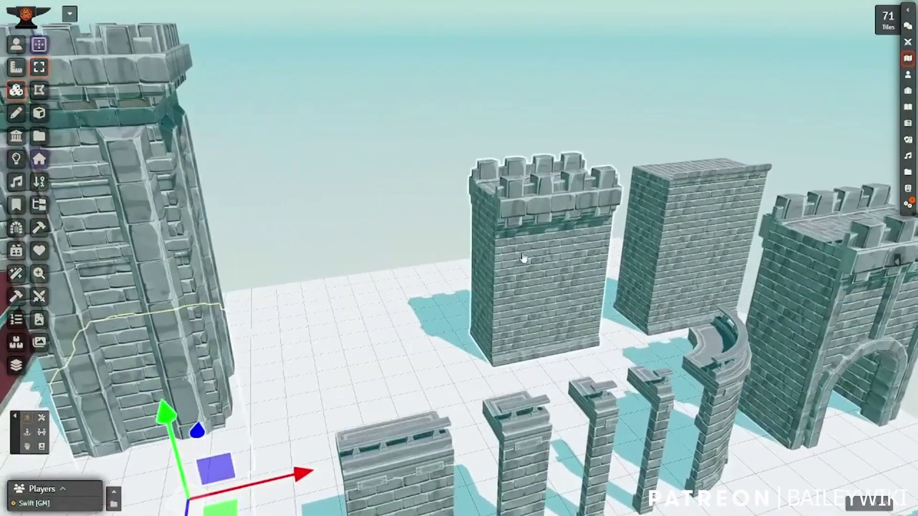
{"action": "left_click_drag", "start_coordinate": [559, 311], "coordinate": [312, 278]}
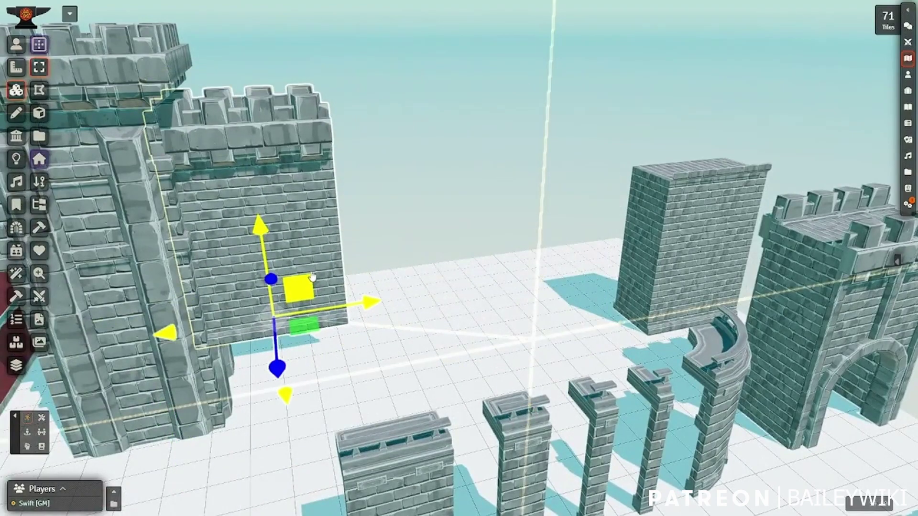
{"action": "left_click", "coordinate": [659, 258]}
{"action": "left_click_drag", "start_coordinate": [694, 292], "coordinate": [343, 431]}
Move the crenellated archway section beside the castle wall and raise it to line up with the wall's battlements.
{"action": "middle_click_drag", "start_coordinate": [395, 369], "coordinate": [599, 328]}
{"action": "right_click_drag", "start_coordinate": [598, 328], "coordinate": [450, 324]}
{"action": "left_click", "coordinate": [449, 324]}
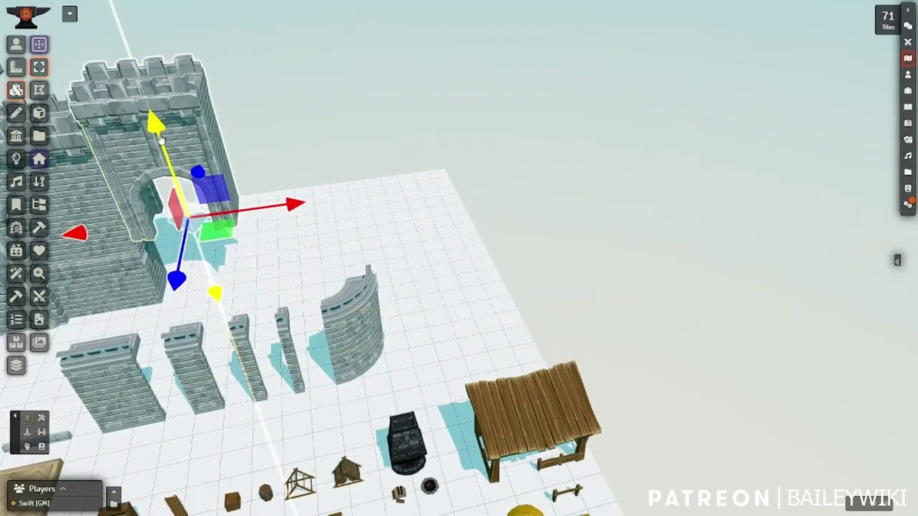
{"action": "right_click_drag", "start_coordinate": [316, 194], "coordinate": [504, 197]}
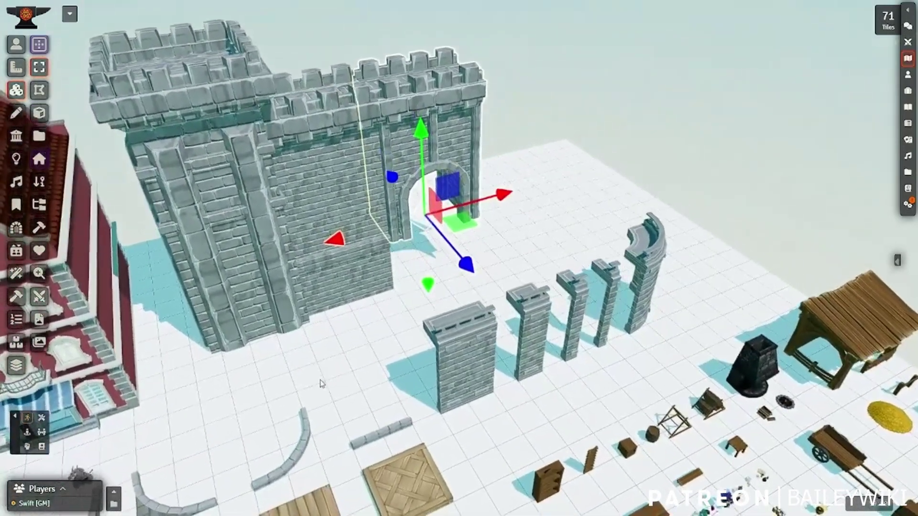
{"action": "middle_click_drag", "start_coordinate": [383, 354], "coordinate": [330, 342]}
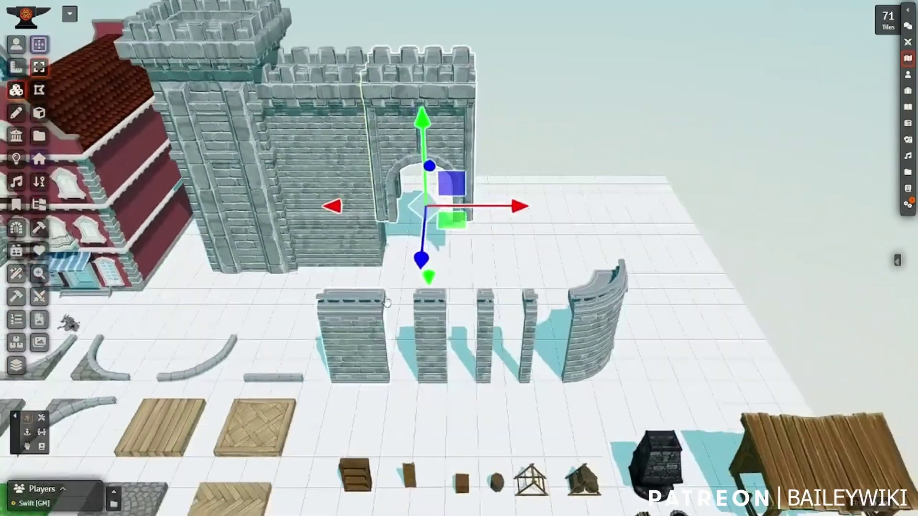
Move the crenellated archway section away from the castle wall into the open space behind the plain wall segments, and deselect it.
{"action": "left_click_drag", "start_coordinate": [451, 185], "coordinate": [535, 249]}
{"action": "middle_click_drag", "start_coordinate": [461, 316], "coordinate": [408, 371]}
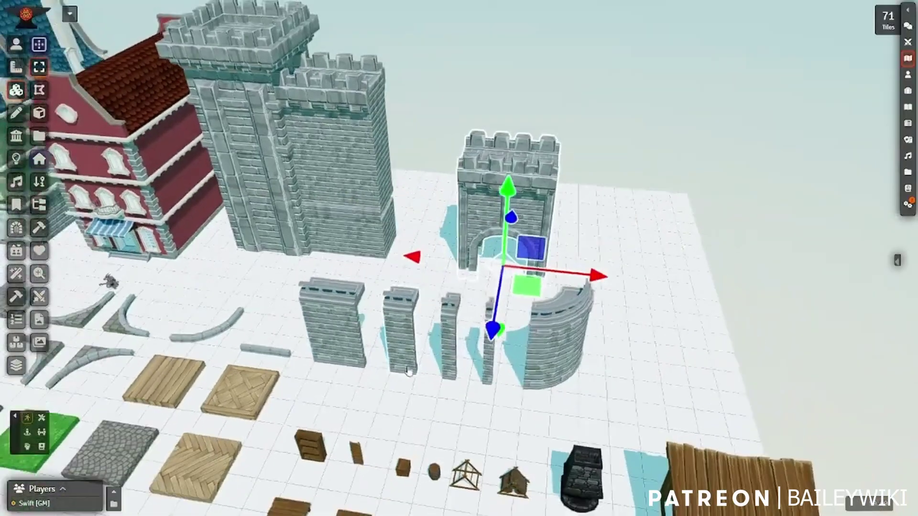
{"action": "right_click_drag", "start_coordinate": [408, 371], "coordinate": [428, 309]}
{"action": "scroll", "coordinate": [428, 309], "scroll_direction": "up", "scroll_amount": 8}
{"action": "middle_click_drag", "start_coordinate": [408, 338], "coordinate": [494, 418]}
{"action": "right_click_drag", "start_coordinate": [494, 418], "coordinate": [451, 389]}
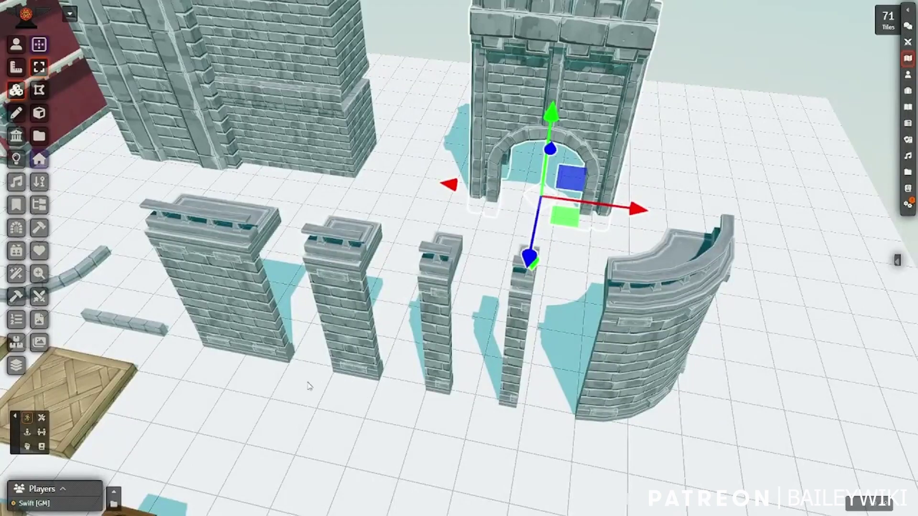
{"action": "scroll", "coordinate": [285, 385], "scroll_direction": "down", "scroll_amount": 3}
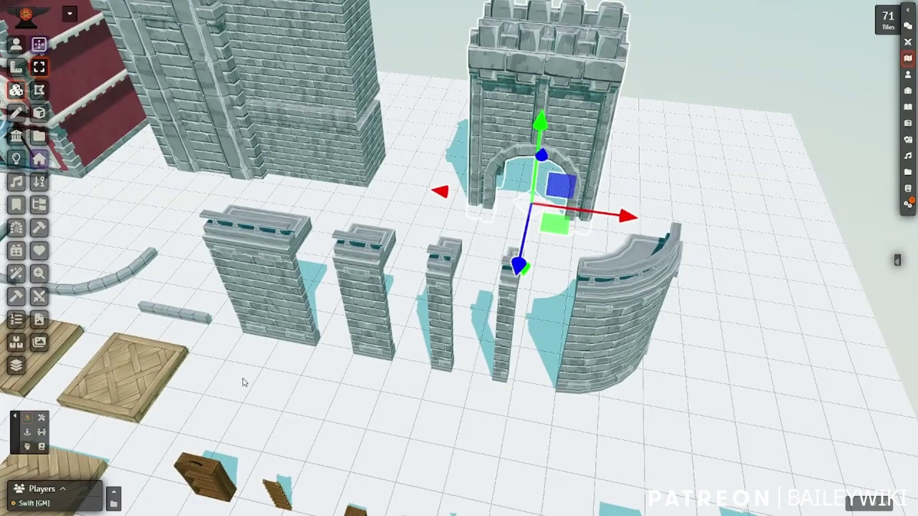
{"action": "key", "text": "Escape"}
Examine the nine-piece set of grey paving floor tiles with straight and rounded kerb edges.
{"action": "middle_click_drag", "start_coordinate": [199, 385], "coordinate": [257, 334]}
{"action": "right_click_drag", "start_coordinate": [257, 334], "coordinate": [553, 182]}
{"action": "scroll", "coordinate": [552, 183], "scroll_direction": "down", "scroll_amount": 3}
{"action": "scroll", "coordinate": [343, 282], "scroll_direction": "up", "scroll_amount": 2}
{"action": "right_click_drag", "start_coordinate": [342, 282], "coordinate": [400, 245]}
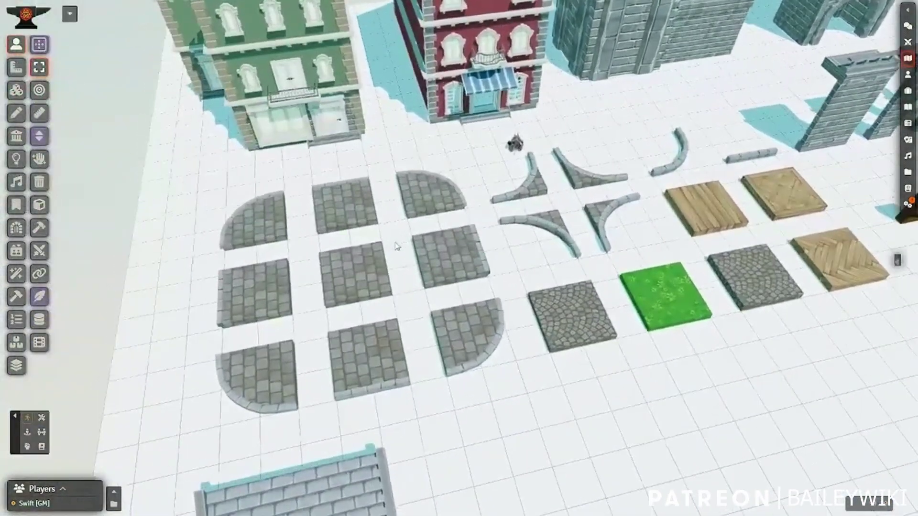
{"action": "left_click_drag", "start_coordinate": [504, 320], "coordinate": [536, 336]}
{"action": "scroll", "coordinate": [497, 325], "scroll_direction": "up", "scroll_amount": 2}
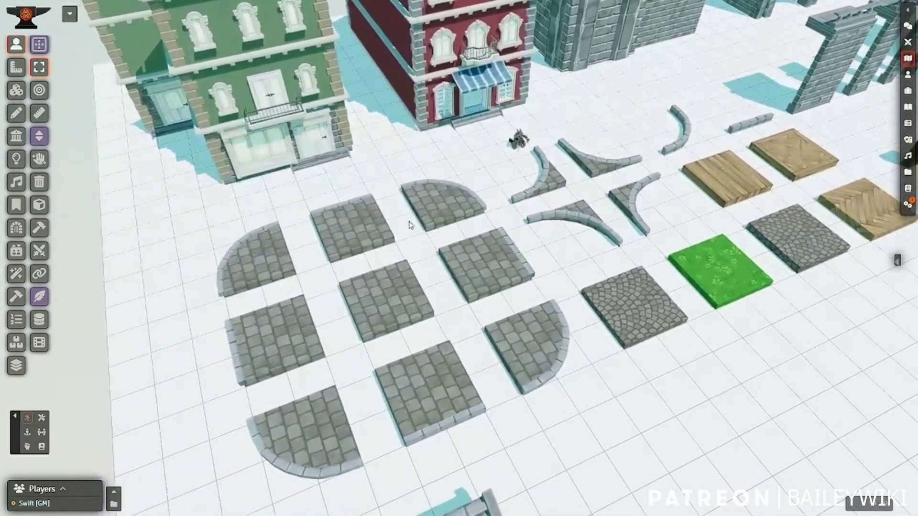
{"action": "scroll", "coordinate": [353, 245], "scroll_direction": "up", "scroll_amount": 2}
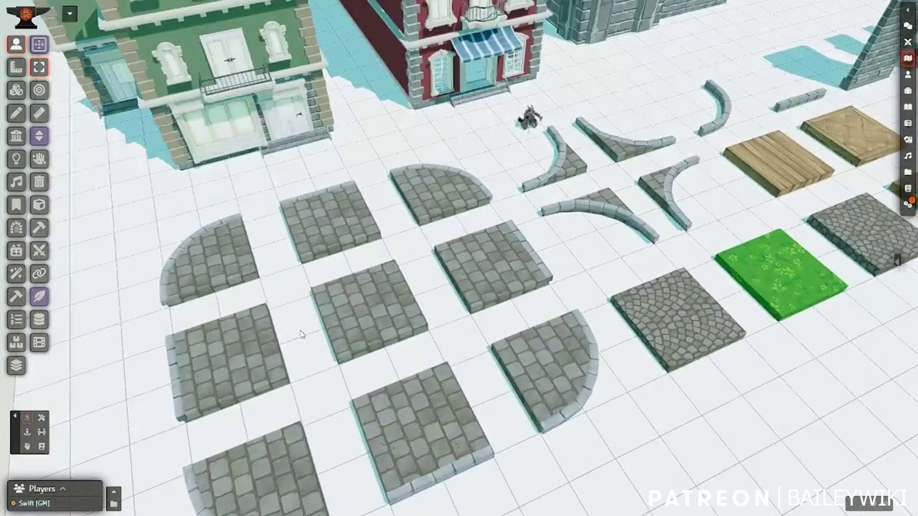
{"action": "right_click_drag", "start_coordinate": [301, 331], "coordinate": [335, 302]}
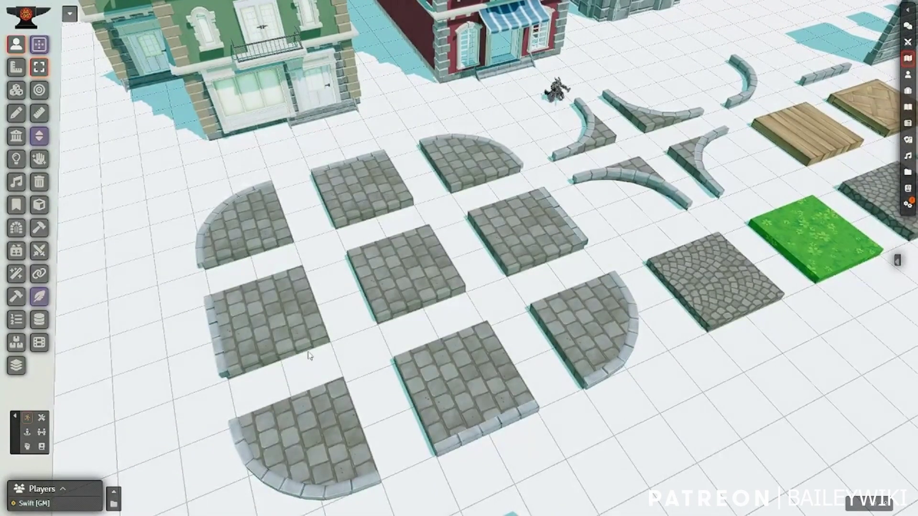
{"action": "right_click_drag", "start_coordinate": [460, 222], "coordinate": [417, 236]}
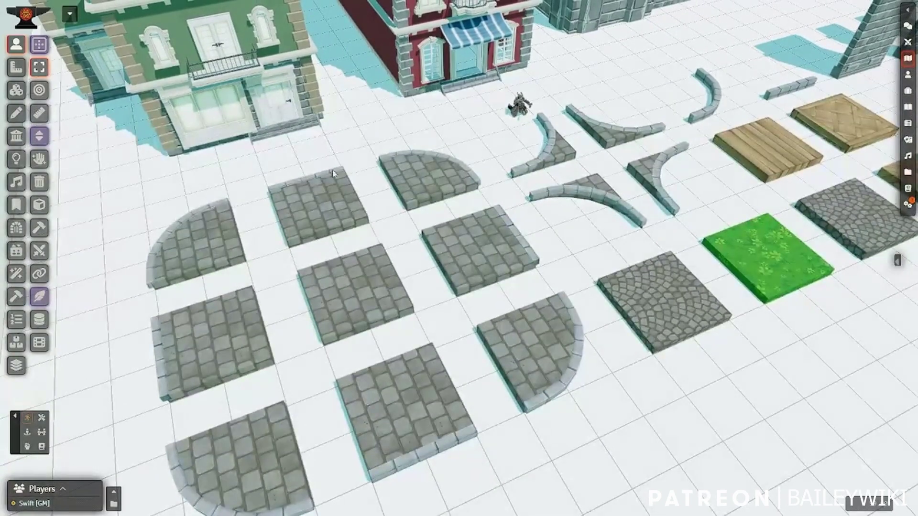
{"action": "right_click_drag", "start_coordinate": [445, 192], "coordinate": [383, 214]}
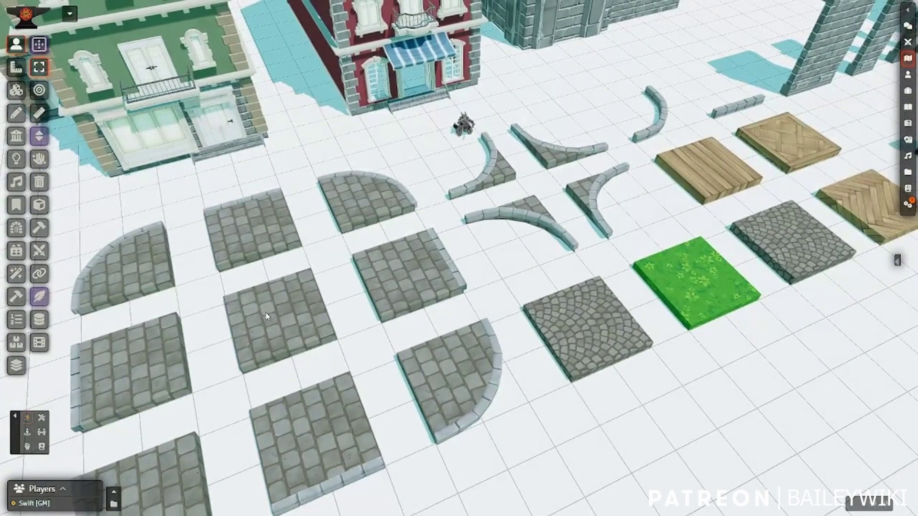
Examine the concave kerb corner pieces and the fan-patterned cobblestone and grass floor tiles.
{"action": "key", "text": "w"}
{"action": "key", "text": "a"}
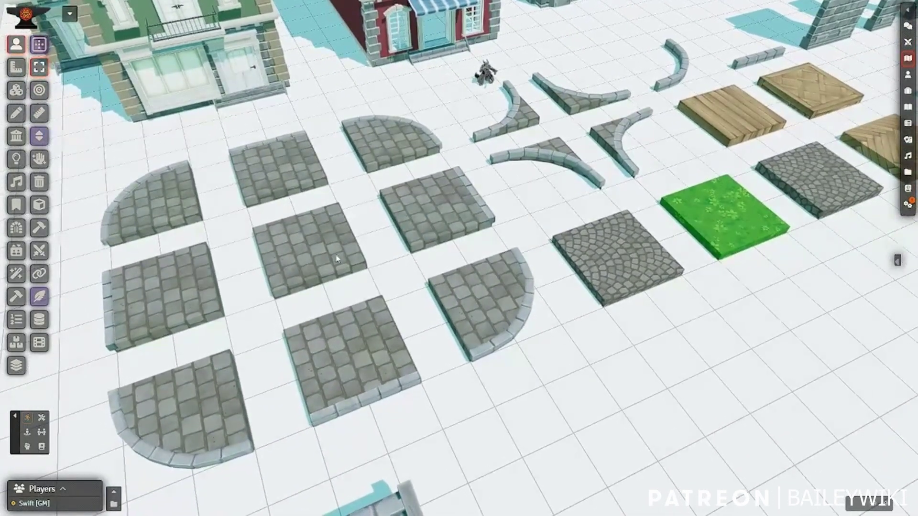
{"action": "key", "text": "d"}
{"action": "key", "text": "w"}
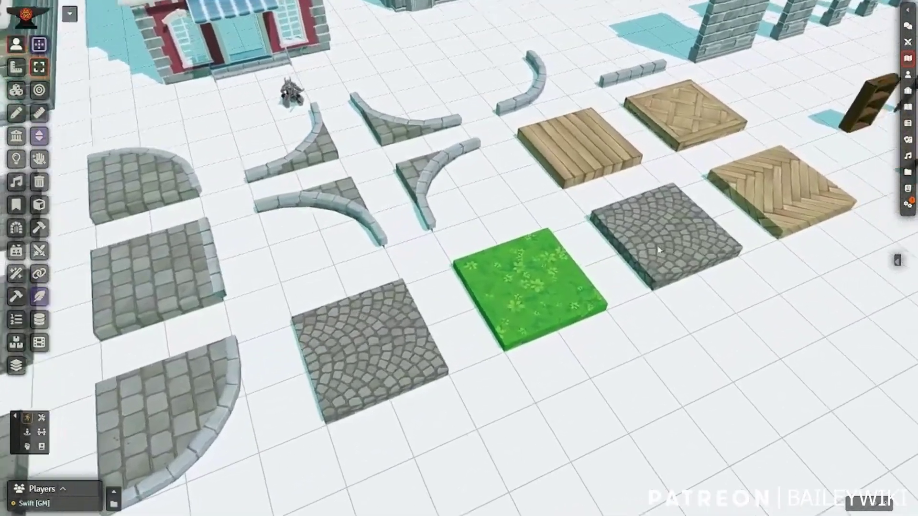
{"action": "scroll", "coordinate": [657, 249], "scroll_direction": "up", "scroll_amount": 1}
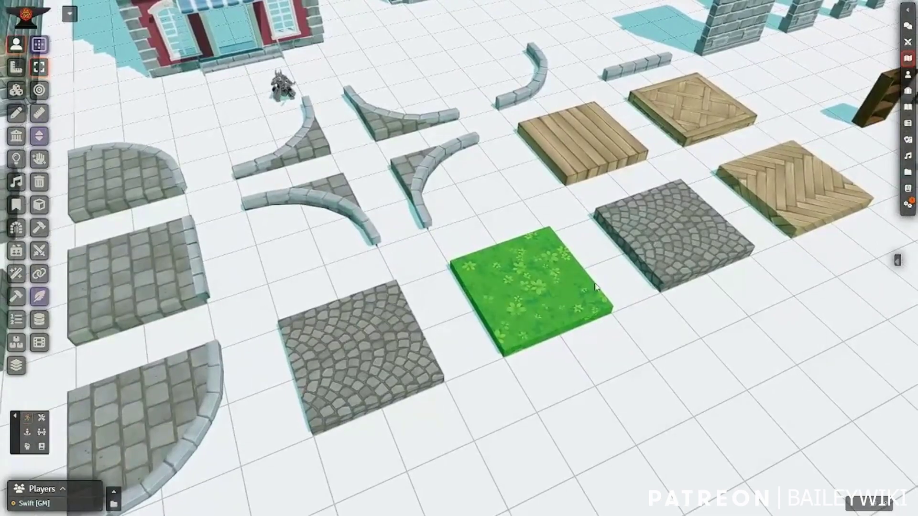
{"action": "key", "text": "a"}
{"action": "key", "text": "w"}
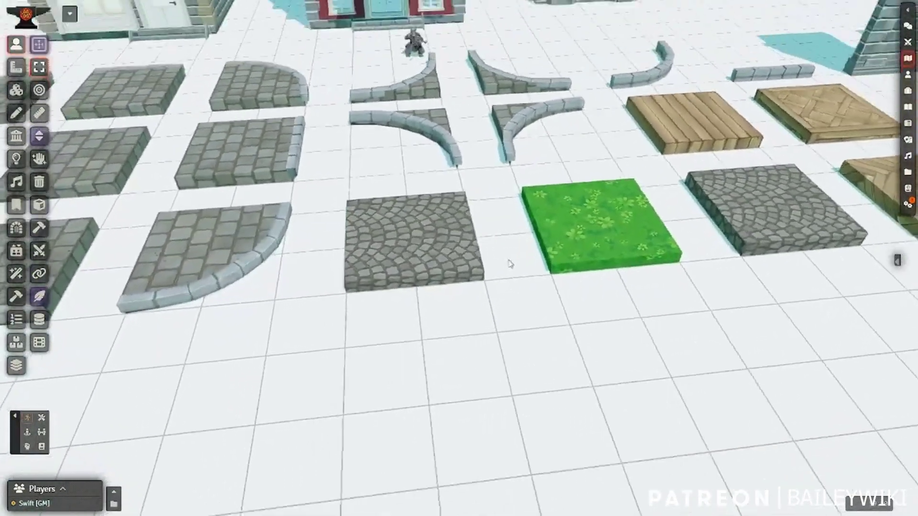
Move the fan-patterned cobblestone tile into the rounded paving corner tile so it fills the gap outside the kerb.
{"action": "right_click_drag", "start_coordinate": [511, 264], "coordinate": [468, 278]}
{"action": "scroll", "coordinate": [467, 279], "scroll_direction": "up", "scroll_amount": 5}
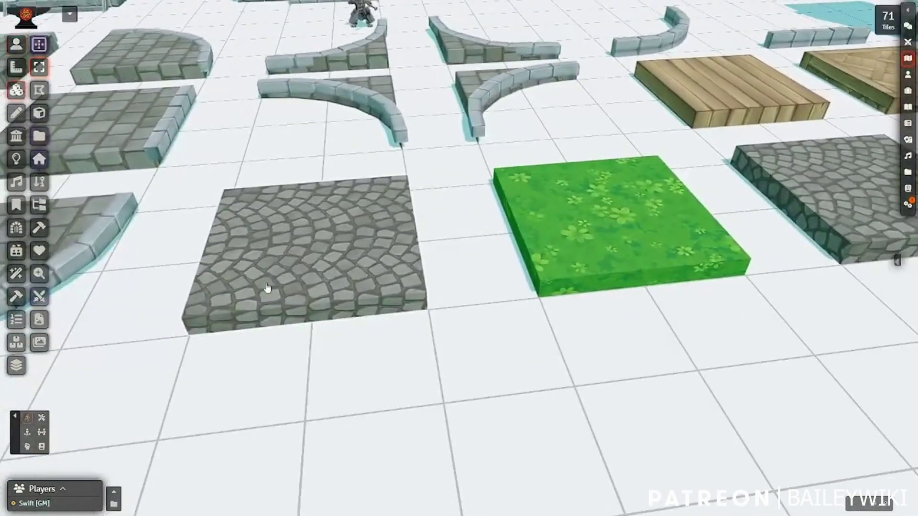
{"action": "left_click_drag", "start_coordinate": [268, 288], "coordinate": [275, 260]}
{"action": "left_click", "coordinate": [274, 261]}
{"action": "left_click_drag", "start_coordinate": [301, 332], "coordinate": [269, 320]}
{"action": "right_click_drag", "start_coordinate": [406, 321], "coordinate": [515, 304]}
{"action": "left_click_drag", "start_coordinate": [516, 307], "coordinate": [502, 382]}
{"action": "right_click_drag", "start_coordinate": [421, 377], "coordinate": [504, 406]}
{"action": "scroll", "coordinate": [384, 292], "scroll_direction": "down", "scroll_amount": 3}
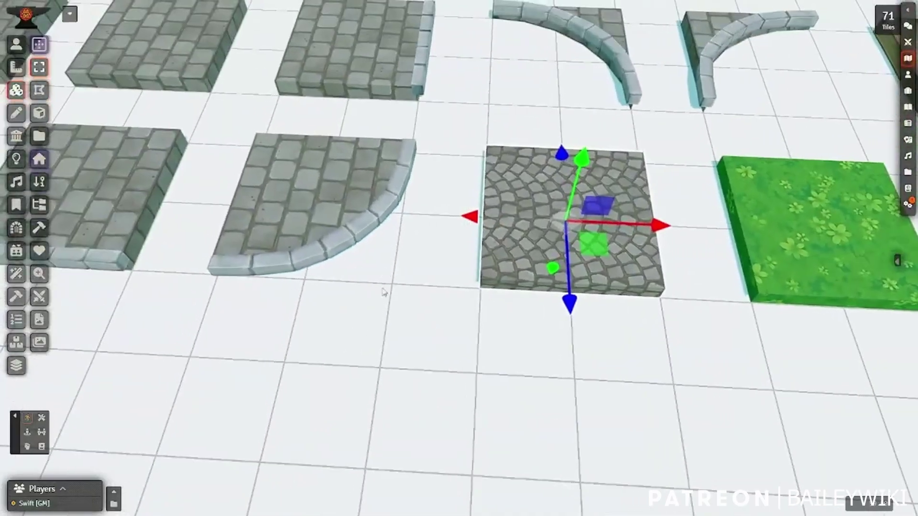
{"action": "left_click_drag", "start_coordinate": [383, 292], "coordinate": [317, 252]}
{"action": "scroll", "coordinate": [318, 252], "scroll_direction": "down", "scroll_amount": 2}
{"action": "right_click_drag", "start_coordinate": [318, 252], "coordinate": [439, 232]}
{"action": "right_click", "coordinate": [439, 232]}
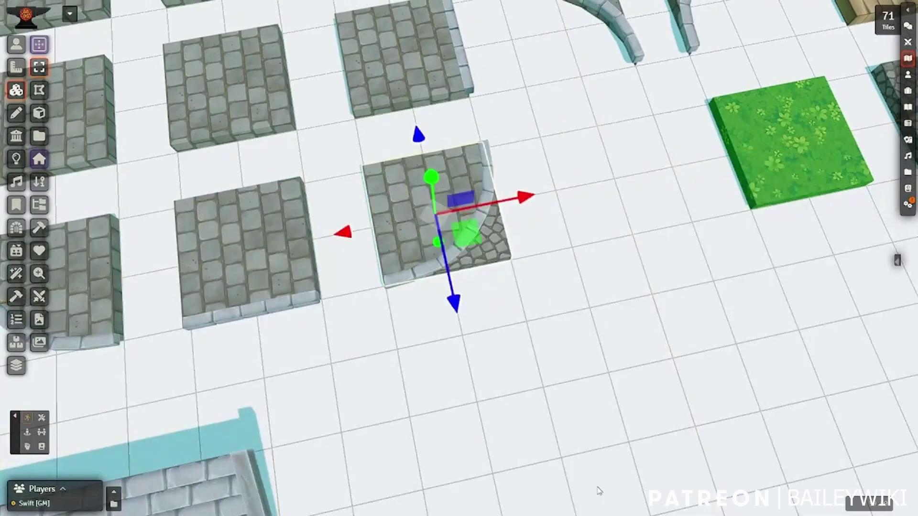
{"action": "left_click_drag", "start_coordinate": [406, 349], "coordinate": [488, 356]}
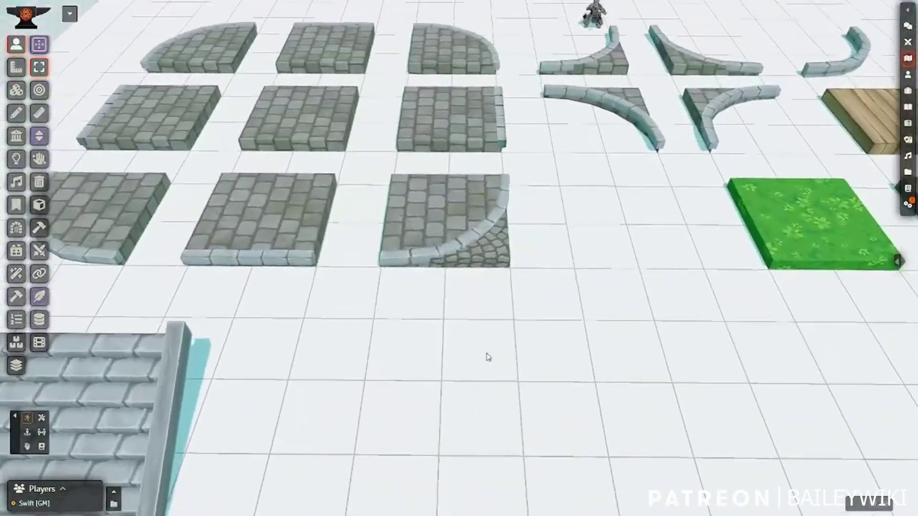
Move the fan-patterned cobblestone tile from the rounded paving corner into the nearby concave kerb corner piece.
{"action": "right_click_drag", "start_coordinate": [625, 344], "coordinate": [431, 398]}
{"action": "left_click_drag", "start_coordinate": [339, 348], "coordinate": [341, 348]}
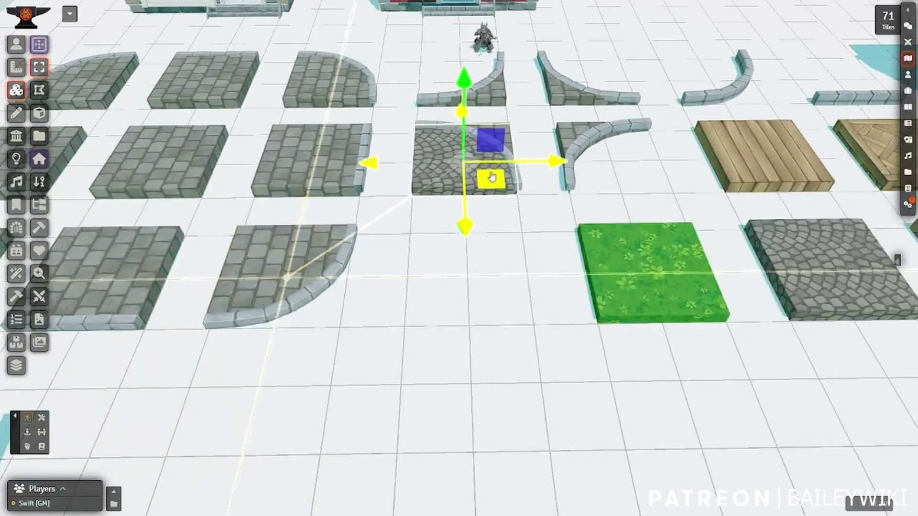
{"action": "left_click_drag", "start_coordinate": [377, 295], "coordinate": [425, 357]}
{"action": "scroll", "coordinate": [390, 370], "scroll_direction": "up", "scroll_amount": 3}
Examine the plank, parquet and herringbone wooden floor tiles and their side edges from several angles.
{"action": "right_click_drag", "start_coordinate": [765, 282], "coordinate": [494, 321]}
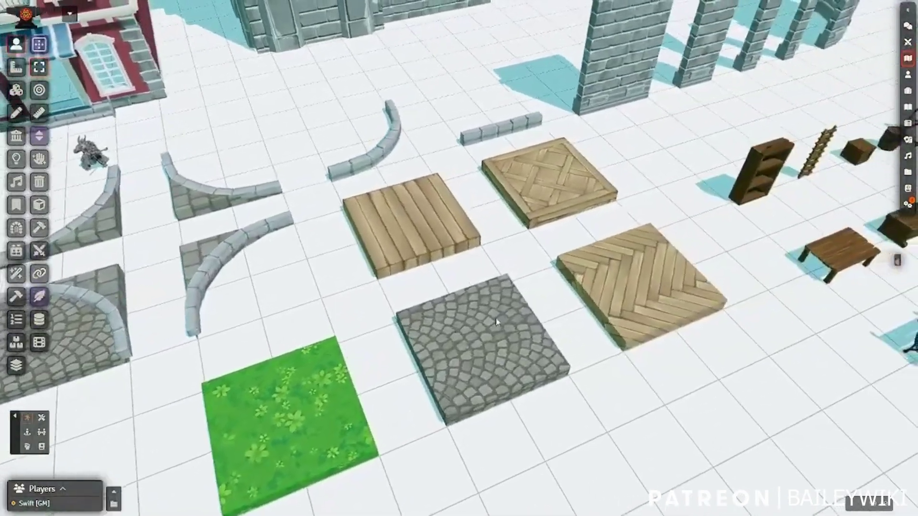
{"action": "scroll", "coordinate": [495, 322], "scroll_direction": "up", "scroll_amount": 5}
{"action": "right_click_drag", "start_coordinate": [550, 309], "coordinate": [513, 338]}
{"action": "left_click_drag", "start_coordinate": [607, 325], "coordinate": [569, 308]}
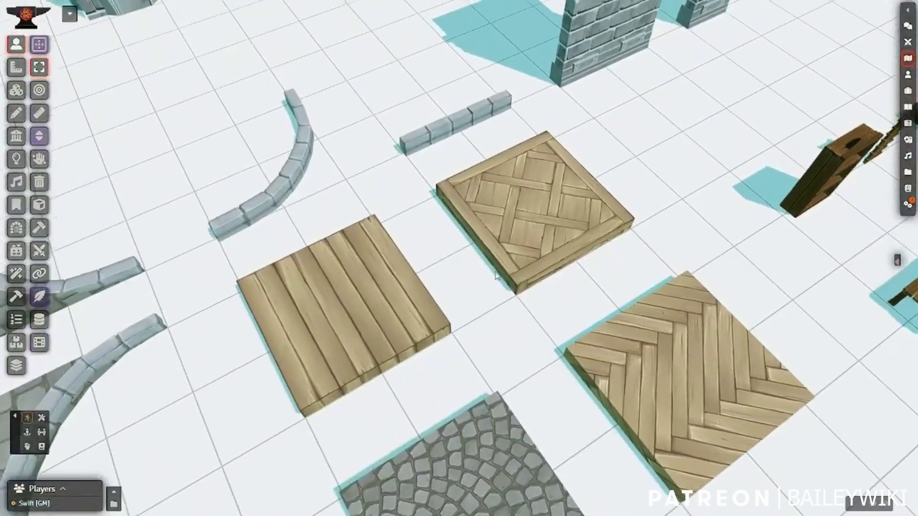
{"action": "scroll", "coordinate": [496, 276], "scroll_direction": "up", "scroll_amount": 3}
{"action": "left_click_drag", "start_coordinate": [572, 401], "coordinate": [601, 378]}
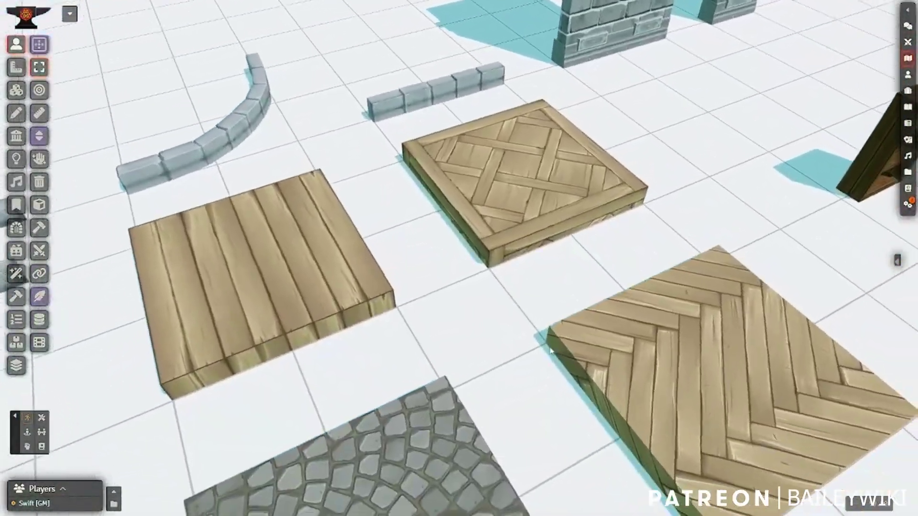
{"action": "left_click_drag", "start_coordinate": [551, 351], "coordinate": [512, 329]}
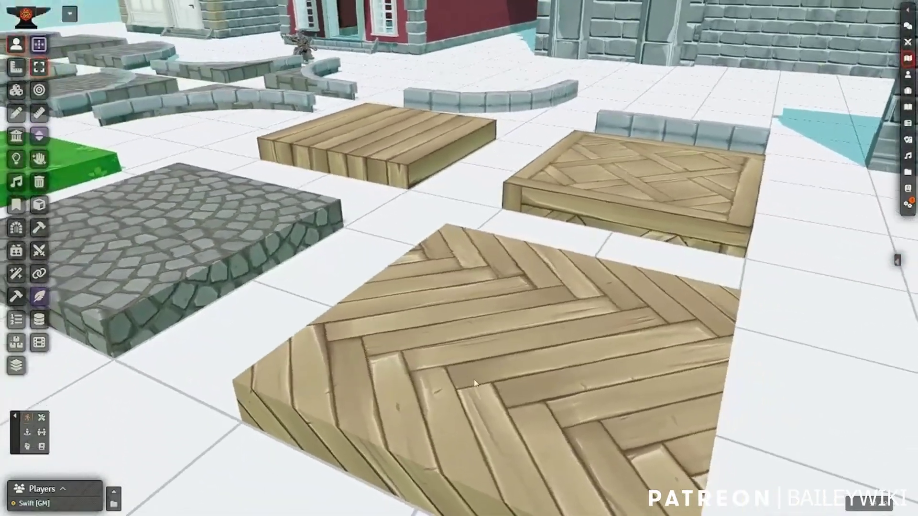
{"action": "left_click_drag", "start_coordinate": [475, 384], "coordinate": [550, 416]}
{"action": "right_click_drag", "start_coordinate": [363, 158], "coordinate": [486, 230]}
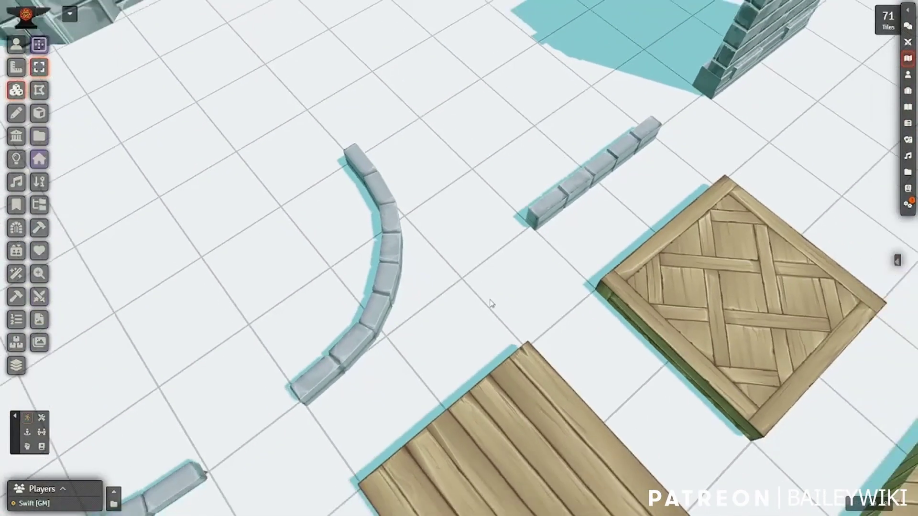
Examine the curved and straight loose kerb pieces, select the straight one, and return to the token controls.
{"action": "left_click_drag", "start_coordinate": [492, 304], "coordinate": [443, 285]}
{"action": "right_click_drag", "start_coordinate": [437, 350], "coordinate": [434, 318]}
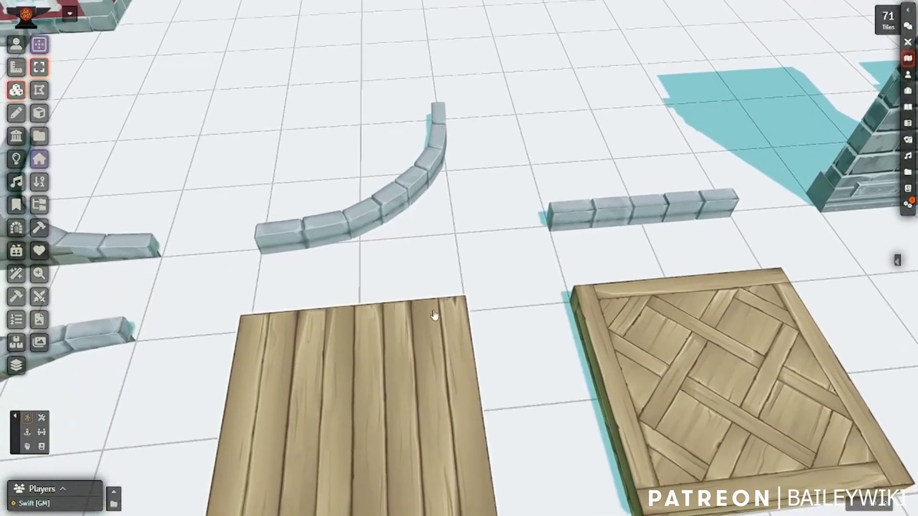
{"action": "left_click_drag", "start_coordinate": [521, 270], "coordinate": [550, 232]}
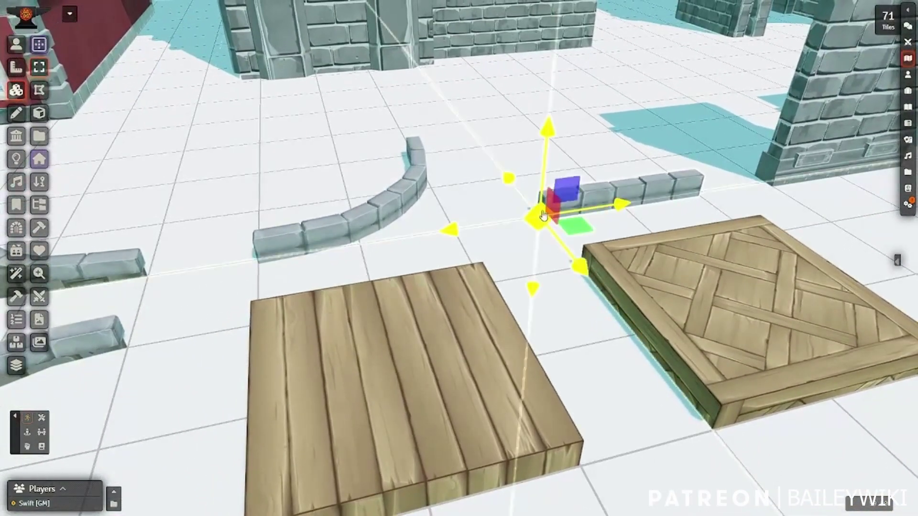
{"action": "left_click_drag", "start_coordinate": [383, 260], "coordinate": [299, 263]}
{"action": "right_click_drag", "start_coordinate": [298, 263], "coordinate": [389, 276]}
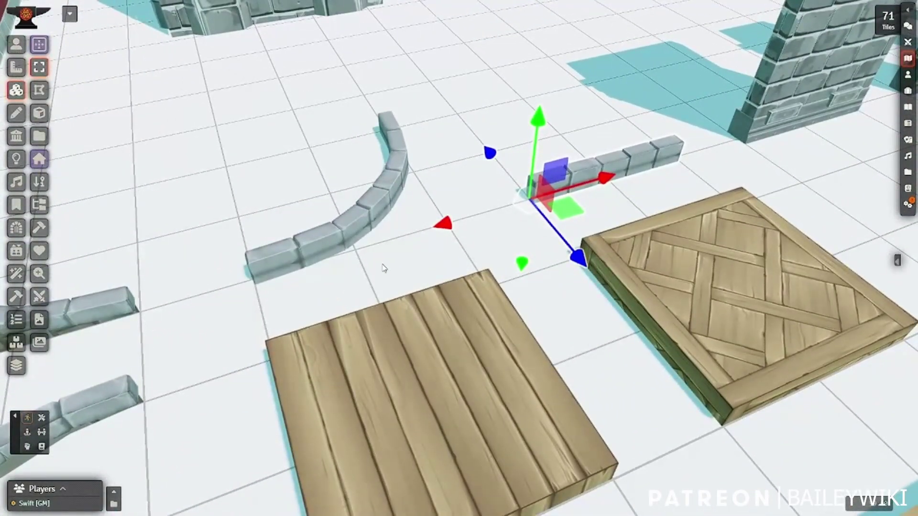
{"action": "left_click", "coordinate": [16, 45]}
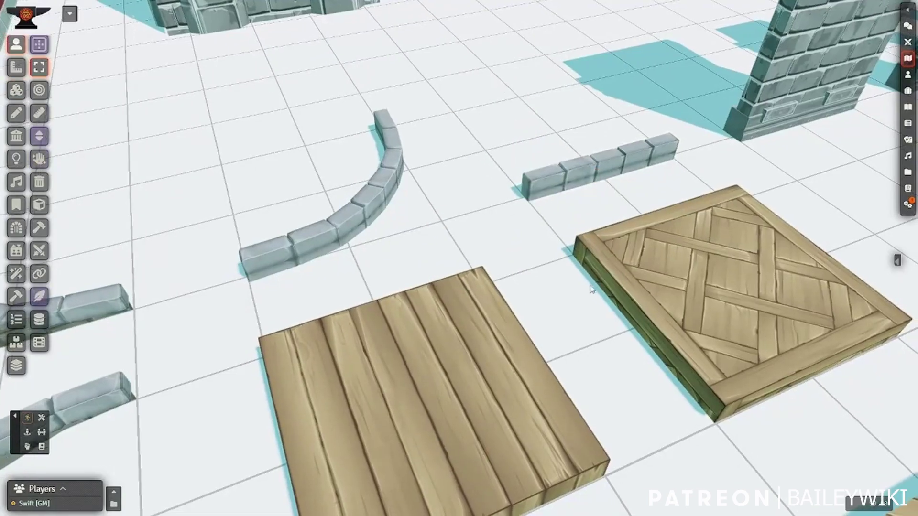
Look over the furniture props, including the bookshelf, ladder, tables, benches, chests and chair.
{"action": "scroll", "coordinate": [554, 277], "scroll_direction": "down", "scroll_amount": 3}
{"action": "right_click_drag", "start_coordinate": [553, 278], "coordinate": [401, 319]}
{"action": "scroll", "coordinate": [555, 294], "scroll_direction": "down", "scroll_amount": 2}
{"action": "right_click_drag", "start_coordinate": [555, 294], "coordinate": [354, 268]}
{"action": "right_click_drag", "start_coordinate": [541, 256], "coordinate": [360, 265]}
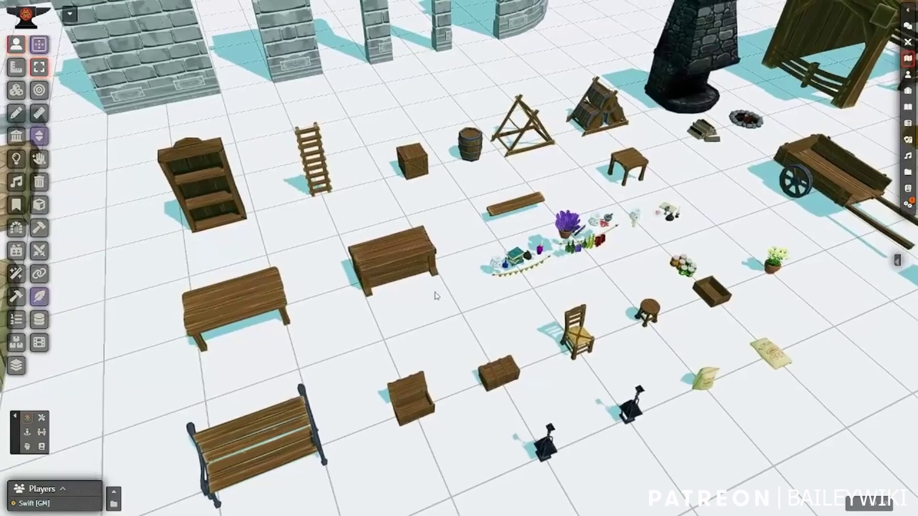
{"action": "right_click_drag", "start_coordinate": [436, 295], "coordinate": [495, 330]}
{"action": "scroll", "coordinate": [349, 234], "scroll_direction": "up", "scroll_amount": 2}
{"action": "right_click_drag", "start_coordinate": [349, 225], "coordinate": [367, 179]}
{"action": "scroll", "coordinate": [367, 178], "scroll_direction": "down", "scroll_amount": 3}
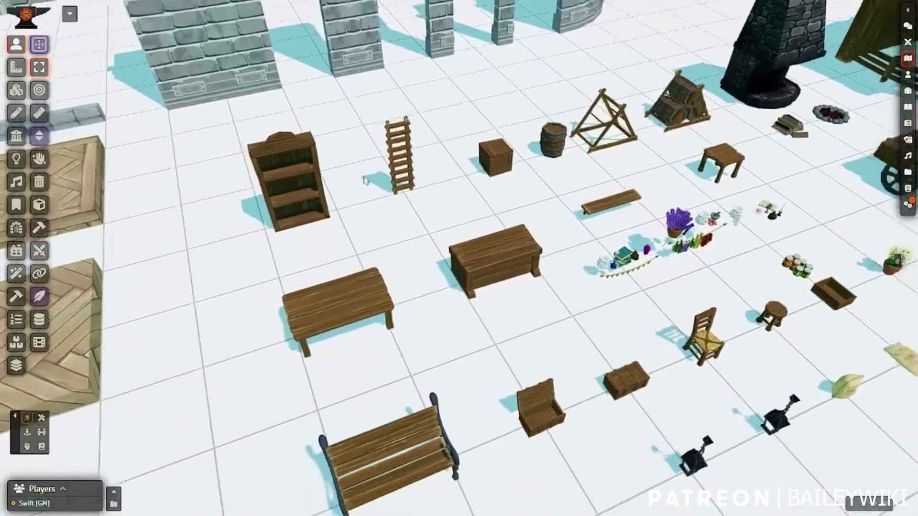
Examine the smaller props up close, including the trestle frame, loose plank, barrel, crate and tabletop clutter sets.
{"action": "middle_click_drag", "start_coordinate": [431, 232], "coordinate": [437, 220]}
{"action": "right_click_drag", "start_coordinate": [437, 219], "coordinate": [403, 334]}
{"action": "scroll", "coordinate": [488, 369], "scroll_direction": "up", "scroll_amount": 3}
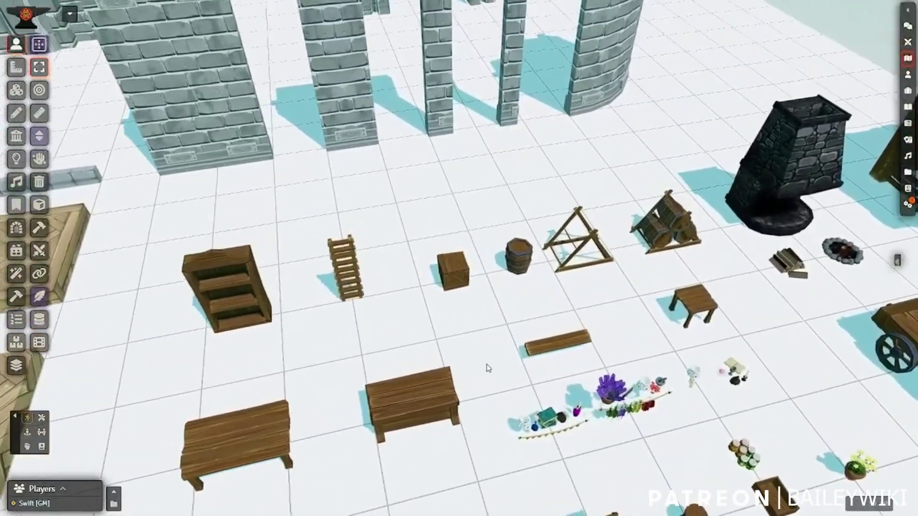
{"action": "right_click_drag", "start_coordinate": [550, 330], "coordinate": [521, 291]}
{"action": "right_click_drag", "start_coordinate": [670, 314], "coordinate": [544, 292]}
{"action": "scroll", "coordinate": [543, 292], "scroll_direction": "up", "scroll_amount": 4}
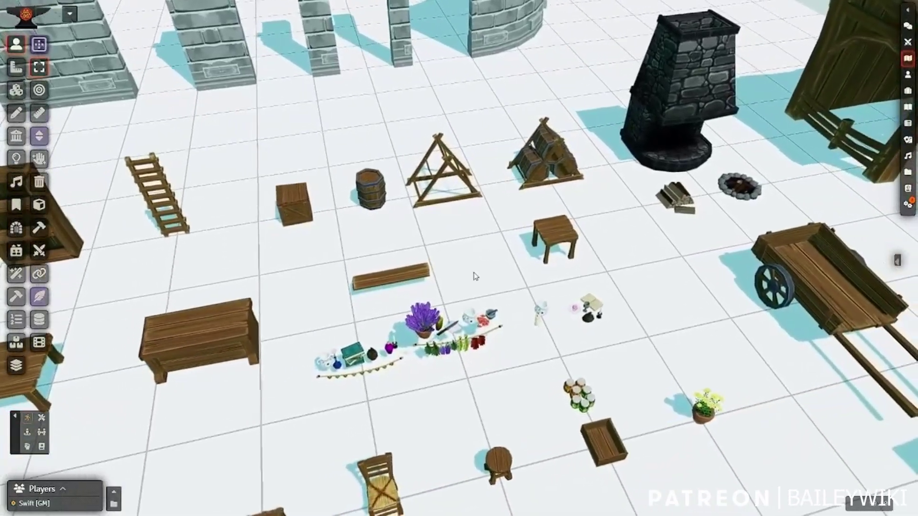
{"action": "scroll", "coordinate": [495, 227], "scroll_direction": "up", "scroll_amount": 5}
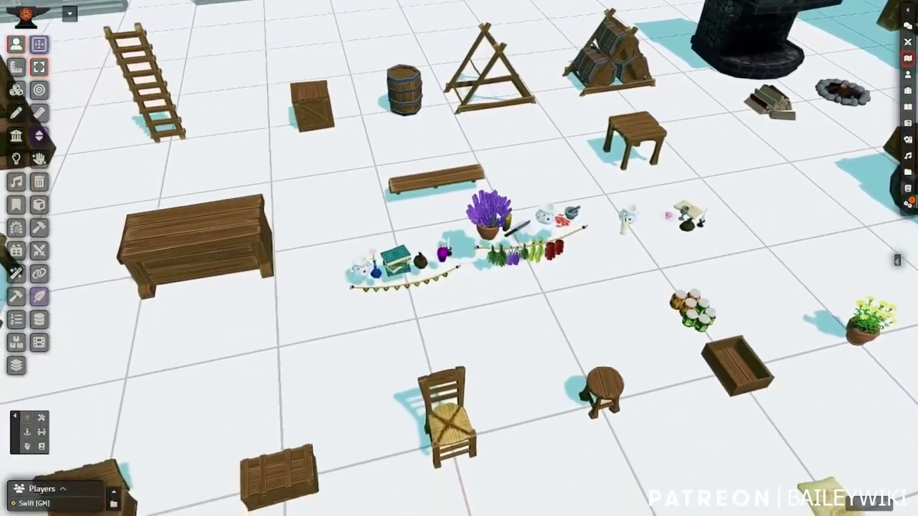
{"action": "scroll", "coordinate": [449, 304], "scroll_direction": "up", "scroll_amount": 2}
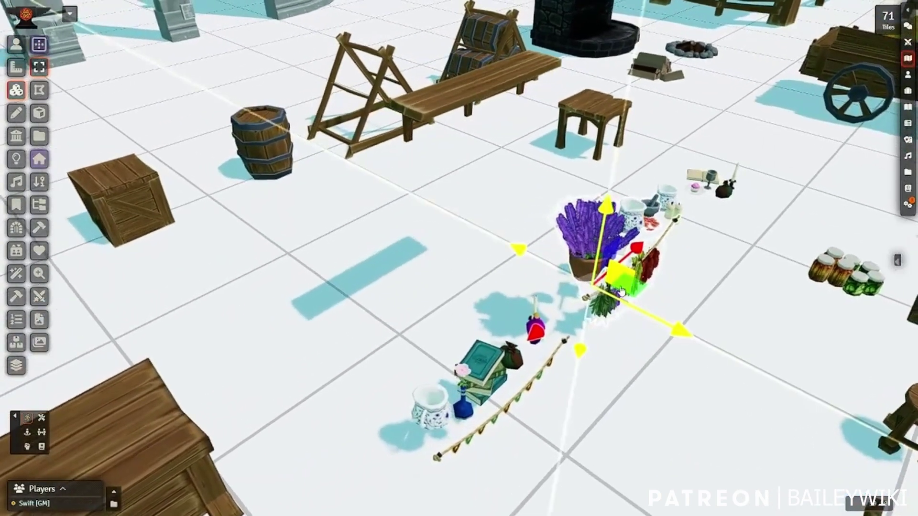
Move the clutter set with the lavender pot and hanging herbs onto the trestle table and align it with the tabletop.
{"action": "left_click_drag", "start_coordinate": [617, 277], "coordinate": [599, 139]}
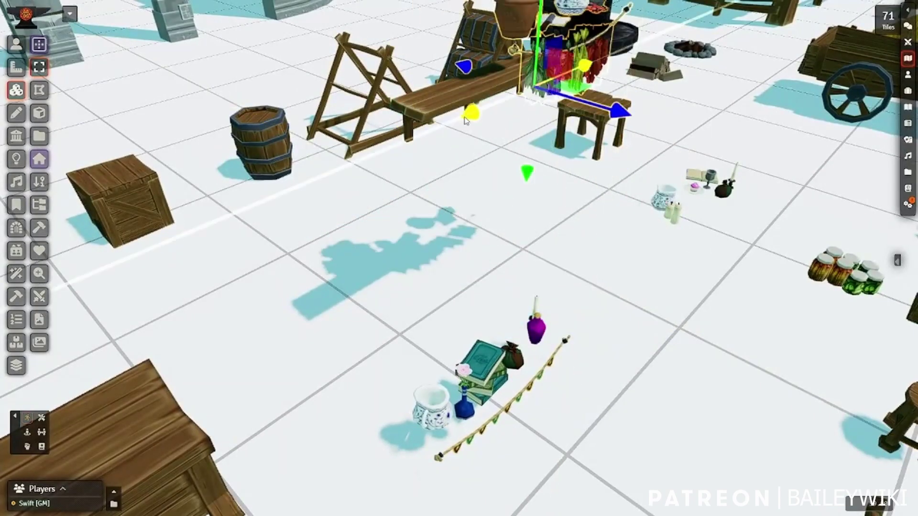
{"action": "left_click_drag", "start_coordinate": [467, 120], "coordinate": [422, 139]}
{"action": "middle_click_drag", "start_coordinate": [650, 226], "coordinate": [593, 263]}
{"action": "left_click_drag", "start_coordinate": [399, 95], "coordinate": [398, 125]}
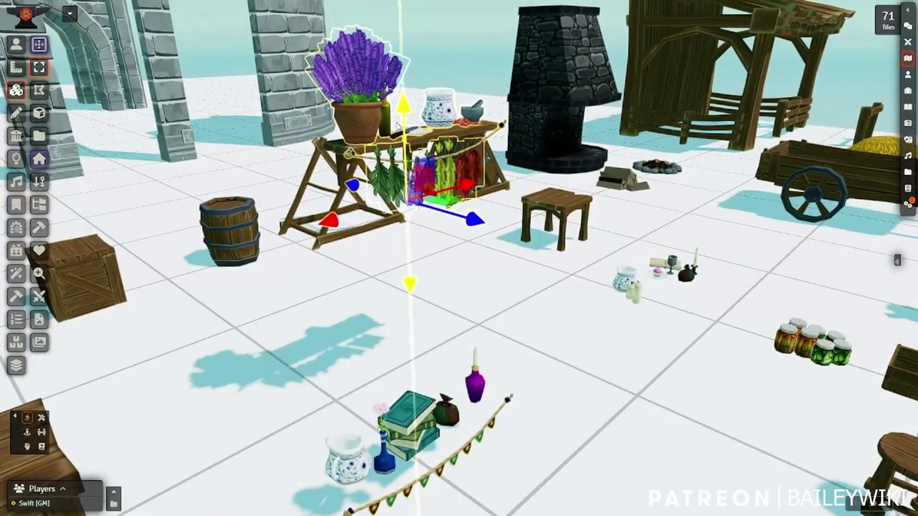
Return to the token controls and examine the lavender and hanging herb clutter set on the trestle table up close.
{"action": "left_click_drag", "start_coordinate": [409, 284], "coordinate": [410, 284]}
{"action": "left_click", "coordinate": [19, 45]}
{"action": "middle_click_drag", "start_coordinate": [466, 272], "coordinate": [398, 354]}
{"action": "scroll", "coordinate": [376, 347], "scroll_direction": "up", "scroll_amount": 4}
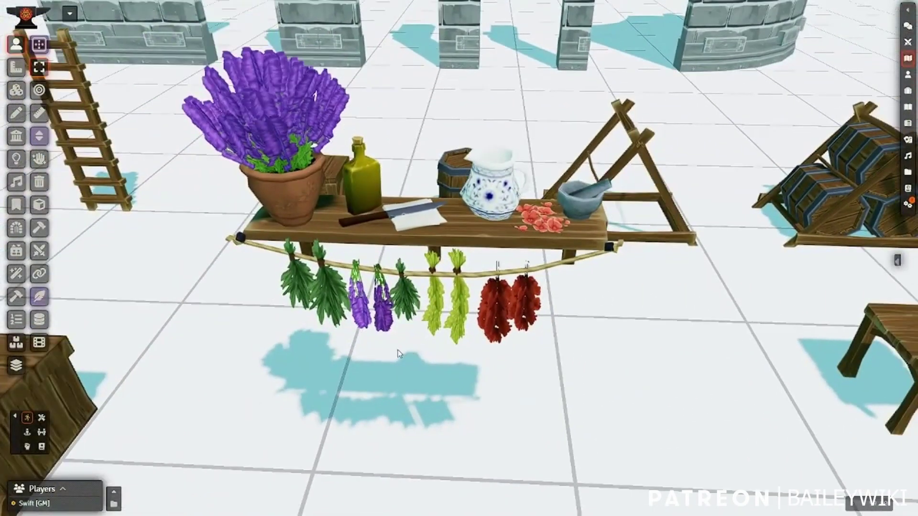
{"action": "scroll", "coordinate": [376, 361], "scroll_direction": "down", "scroll_amount": 4}
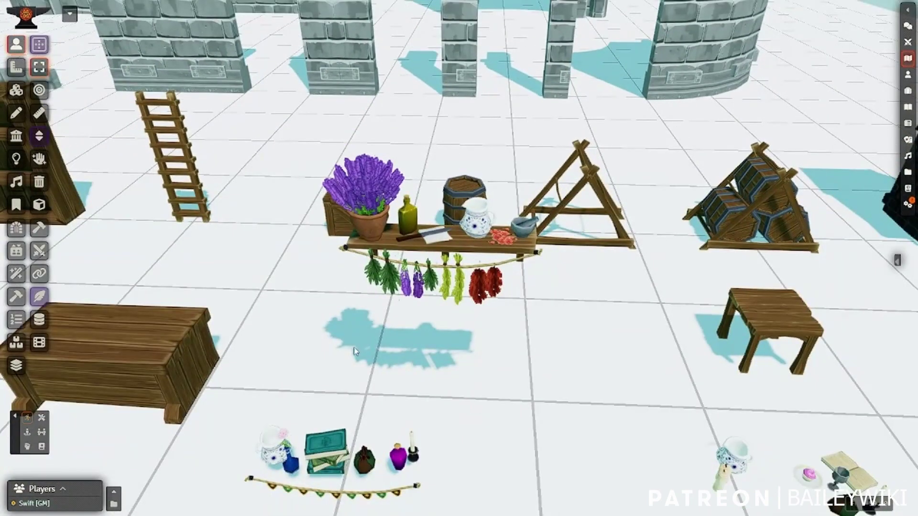
{"action": "scroll", "coordinate": [355, 352], "scroll_direction": "up", "scroll_amount": 3}
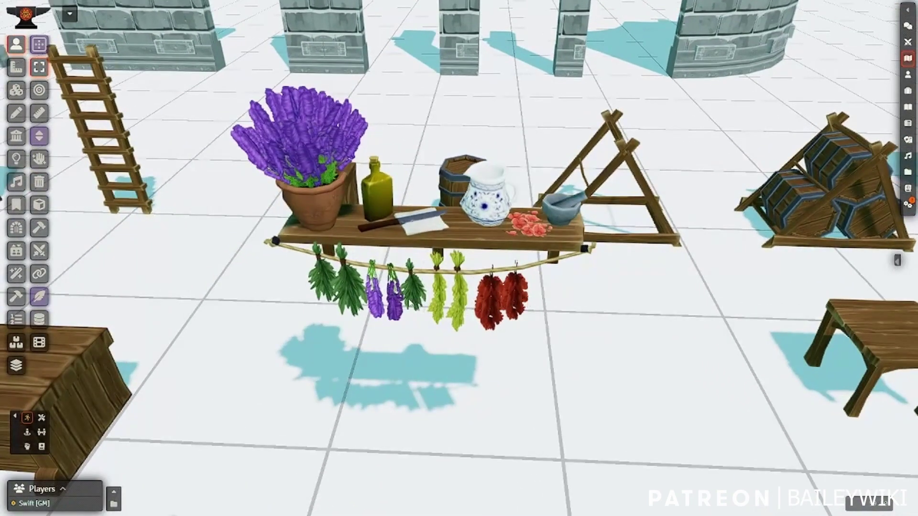
{"action": "scroll", "coordinate": [390, 314], "scroll_direction": "down", "scroll_amount": 4}
Move the clutter set with the open book, goblet and candle onto the small wooden table and raise it to tabletop height.
{"action": "right_click_drag", "start_coordinate": [568, 391], "coordinate": [335, 282]}
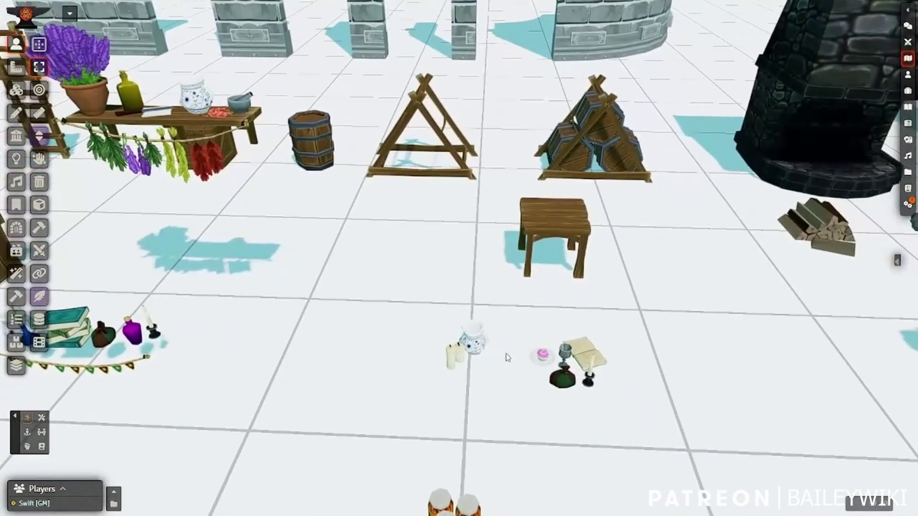
{"action": "right_click_drag", "start_coordinate": [508, 357], "coordinate": [383, 282]}
{"action": "left_click_drag", "start_coordinate": [383, 282], "coordinate": [476, 311]}
{"action": "scroll", "coordinate": [476, 311], "scroll_direction": "up", "scroll_amount": 5}
{"action": "scroll", "coordinate": [471, 312], "scroll_direction": "down", "scroll_amount": 5}
{"action": "mouse_move", "coordinate": [461, 316]}
{"action": "right_mouse_down"}
{"action": "mouse_move", "coordinate": [439, 325]}
{"action": "mouse_move", "coordinate": [451, 328]}
{"action": "right_mouse_up"}
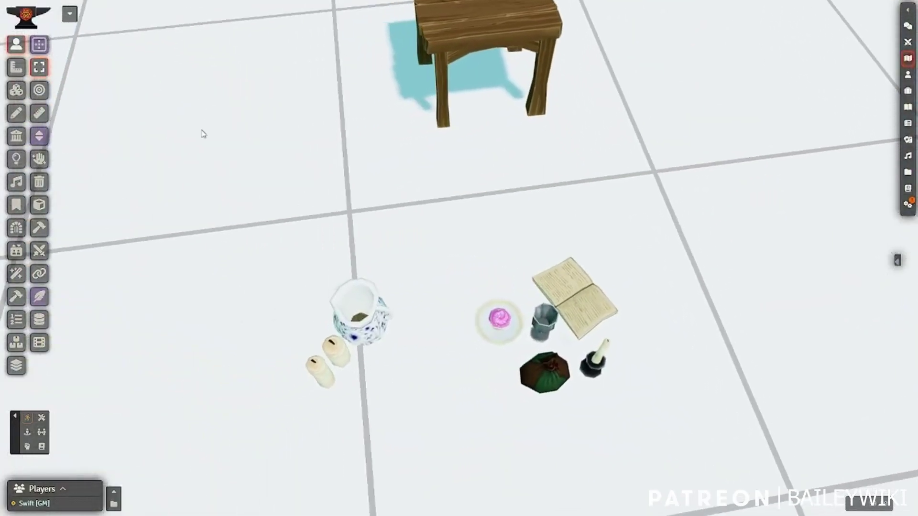
{"action": "left_click", "coordinate": [16, 90]}
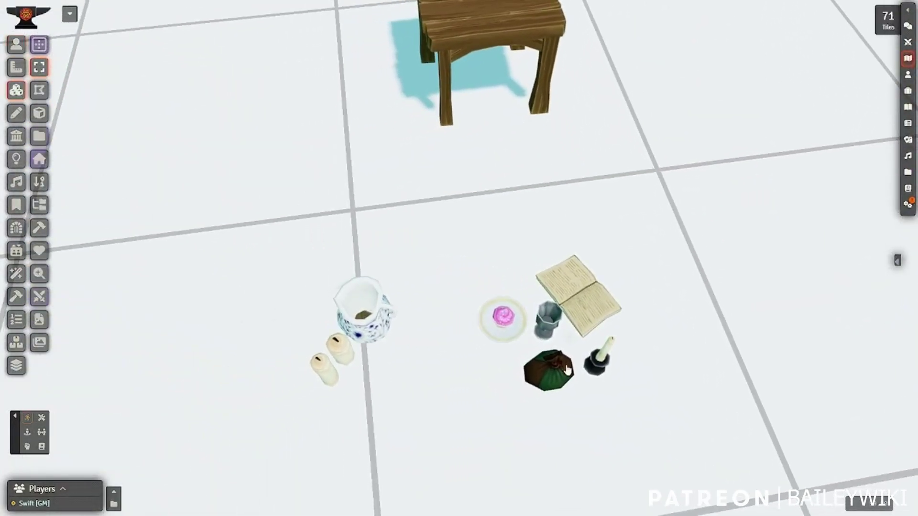
{"action": "scroll", "coordinate": [499, 280], "scroll_direction": "down", "scroll_amount": 6}
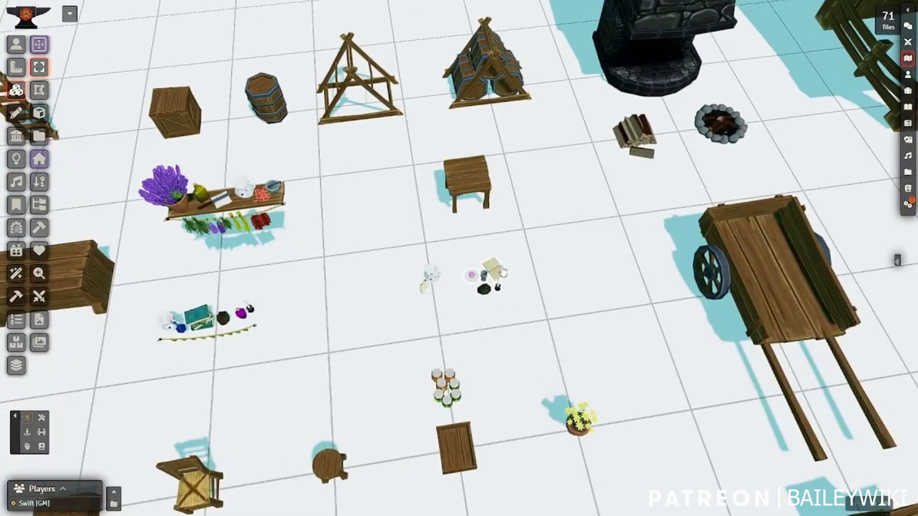
{"action": "left_click", "coordinate": [485, 282]}
{"action": "left_click_drag", "start_coordinate": [486, 283], "coordinate": [468, 201]}
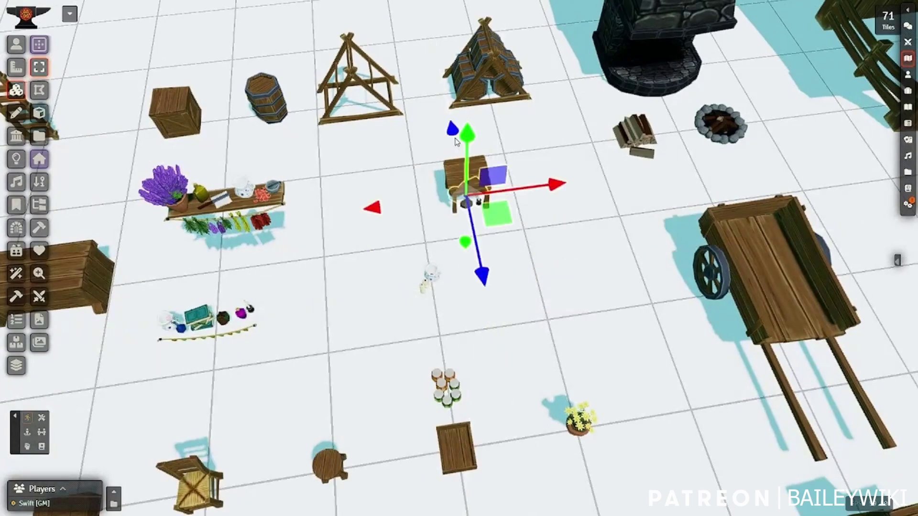
{"action": "left_click", "coordinate": [394, 174]}
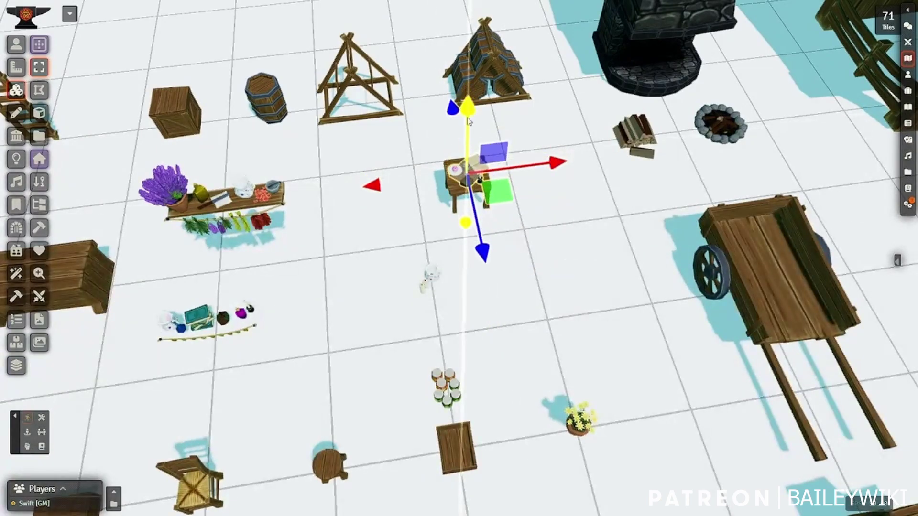
{"action": "left_click_drag", "start_coordinate": [473, 115], "coordinate": [473, 111]}
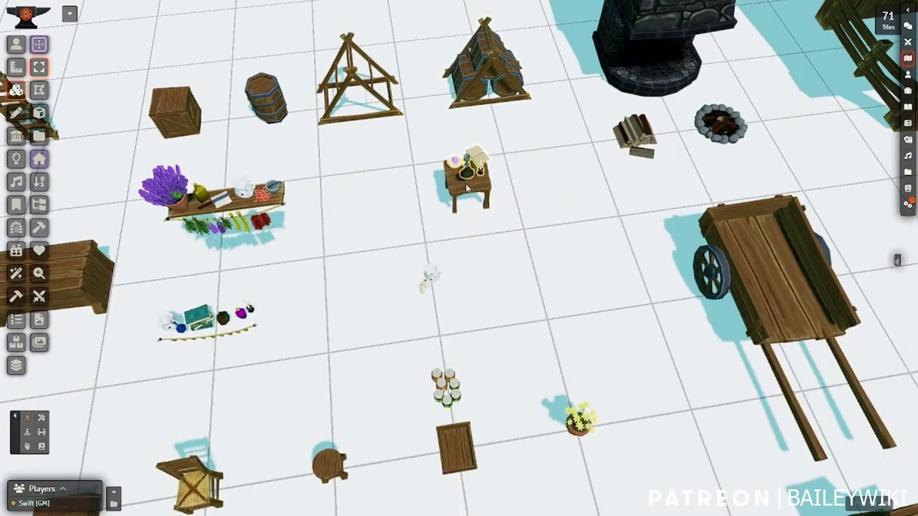
Look over the loose jars, the empty open crate and the potted yellow flowers near the small table.
{"action": "middle_click_drag", "start_coordinate": [507, 410], "coordinate": [524, 377]}
{"action": "scroll", "coordinate": [545, 413], "scroll_direction": "up", "scroll_amount": 5}
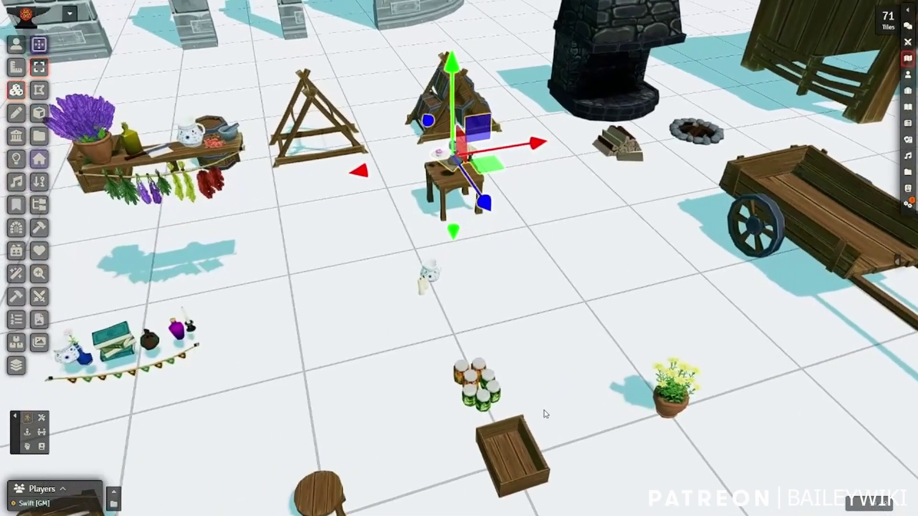
{"action": "right_click_drag", "start_coordinate": [607, 449], "coordinate": [486, 334]}
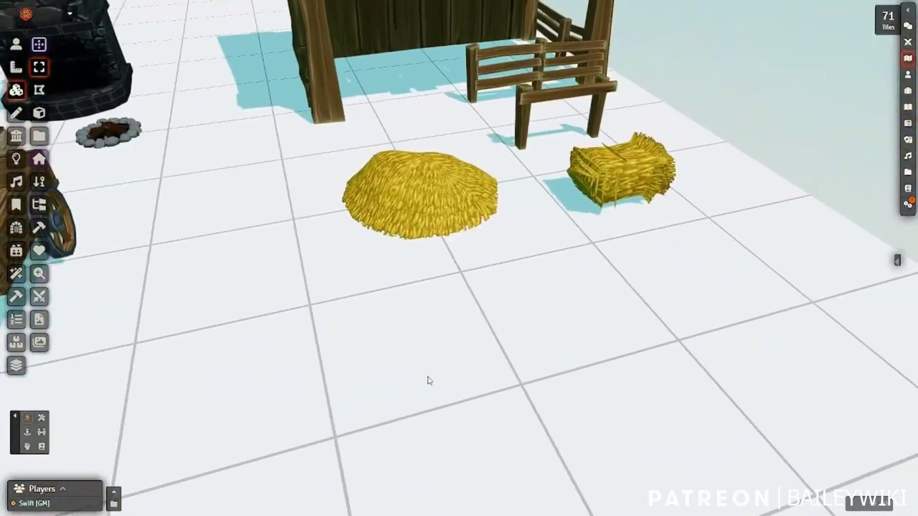
{"action": "right_click_drag", "start_coordinate": [429, 381], "coordinate": [486, 365]}
{"action": "scroll", "coordinate": [500, 368], "scroll_direction": "down", "scroll_amount": 5}
{"action": "scroll", "coordinate": [487, 365], "scroll_direction": "up", "scroll_amount": 3}
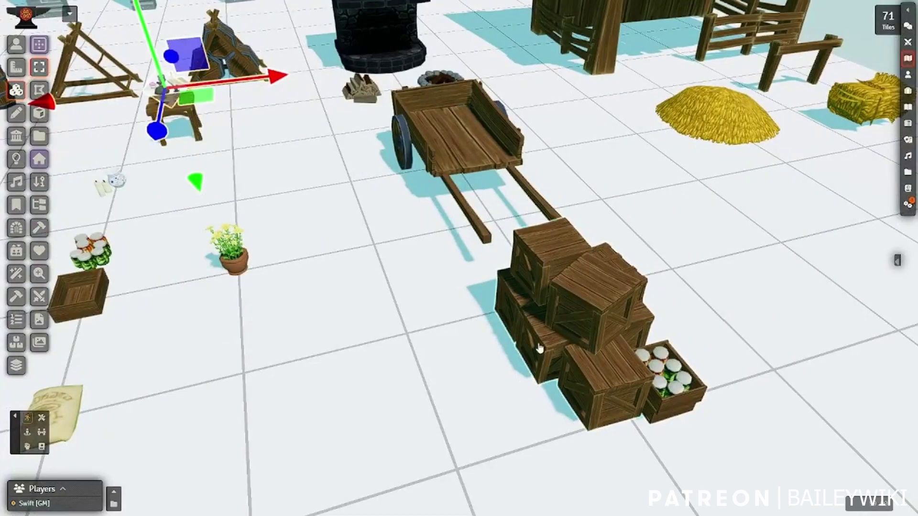
Examine the stacked crates from several angles, including the open crate filled with jars.
{"action": "middle_click_drag", "start_coordinate": [504, 380], "coordinate": [432, 369]}
{"action": "scroll", "coordinate": [420, 378], "scroll_direction": "down", "scroll_amount": 3}
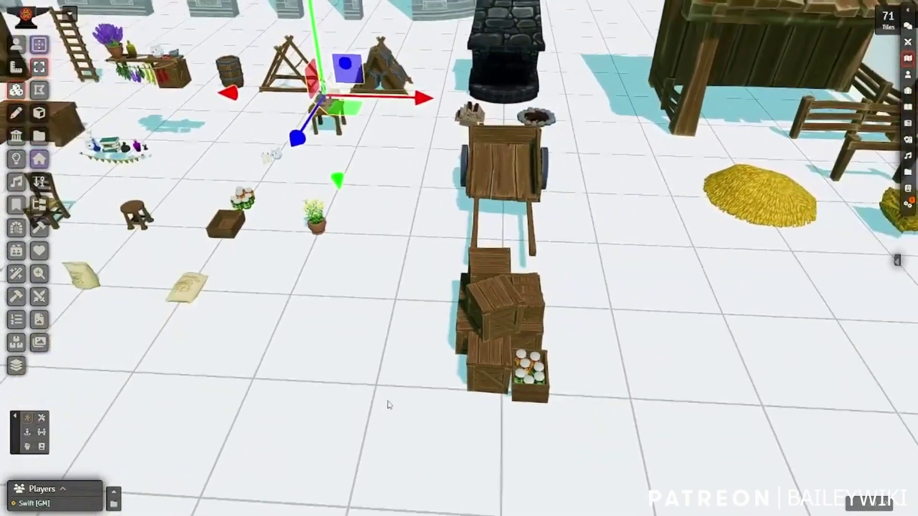
{"action": "right_click_drag", "start_coordinate": [571, 57], "coordinate": [597, 166]}
{"action": "right_click_drag", "start_coordinate": [324, 309], "coordinate": [345, 179]}
{"action": "middle_click_drag", "start_coordinate": [444, 283], "coordinate": [407, 303]}
{"action": "right_click_drag", "start_coordinate": [409, 306], "coordinate": [408, 269]}
{"action": "middle_click_drag", "start_coordinate": [538, 412], "coordinate": [502, 414]}
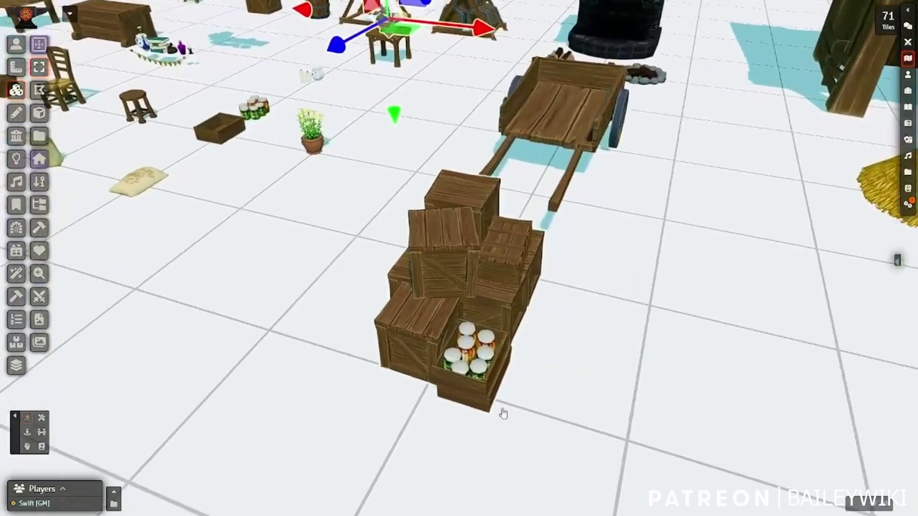
{"action": "scroll", "coordinate": [478, 376], "scroll_direction": "up", "scroll_amount": 4}
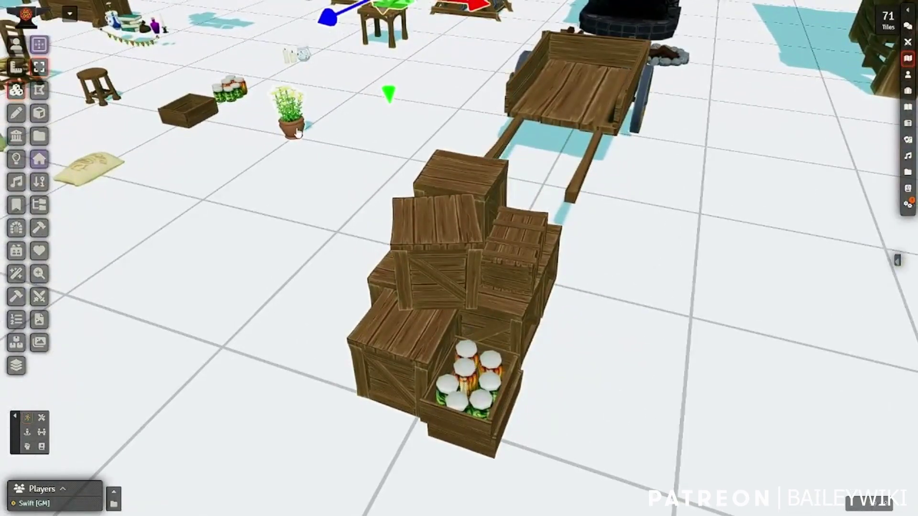
{"action": "right_click_drag", "start_coordinate": [346, 238], "coordinate": [363, 155]}
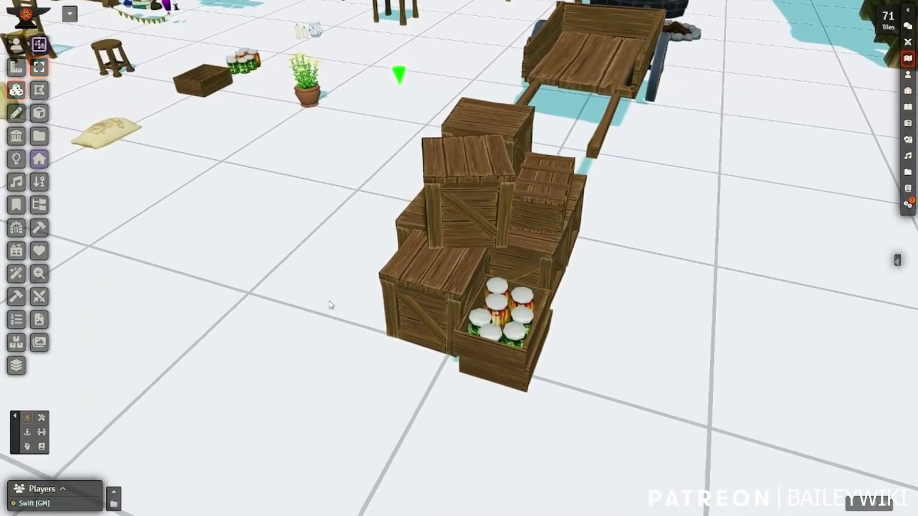
{"action": "scroll", "coordinate": [323, 306], "scroll_direction": "up", "scroll_amount": 2}
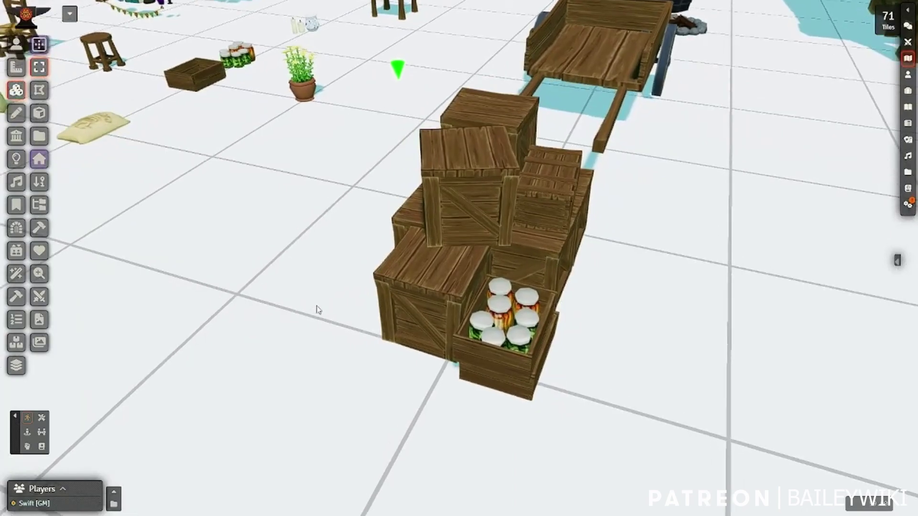
{"action": "middle_click_drag", "start_coordinate": [426, 302], "coordinate": [405, 302]}
{"action": "scroll", "coordinate": [394, 344], "scroll_direction": "up", "scroll_amount": 2}
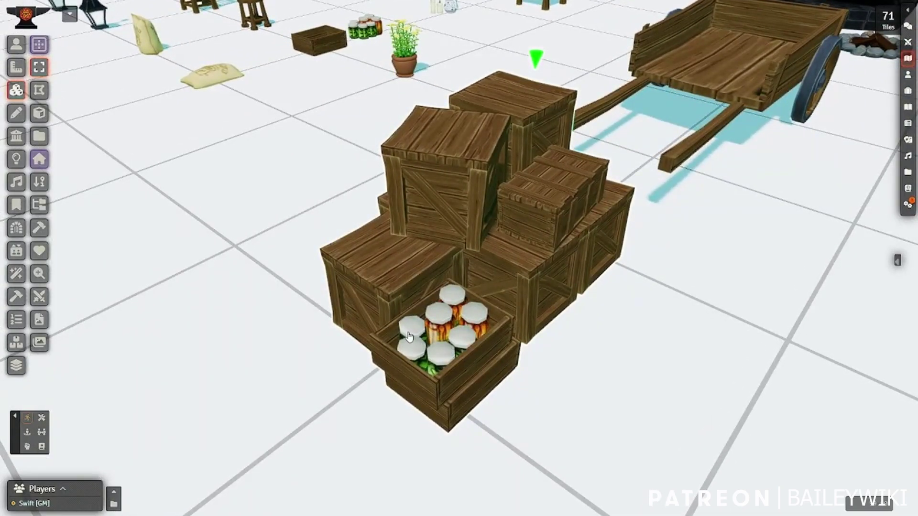
{"action": "scroll", "coordinate": [635, 296], "scroll_direction": "down", "scroll_amount": 5}
Review the larger furniture again, including the park bench, tables, open and closed chests, and hanging lanterns.
{"action": "right_click_drag", "start_coordinate": [634, 296], "coordinate": [465, 281]}
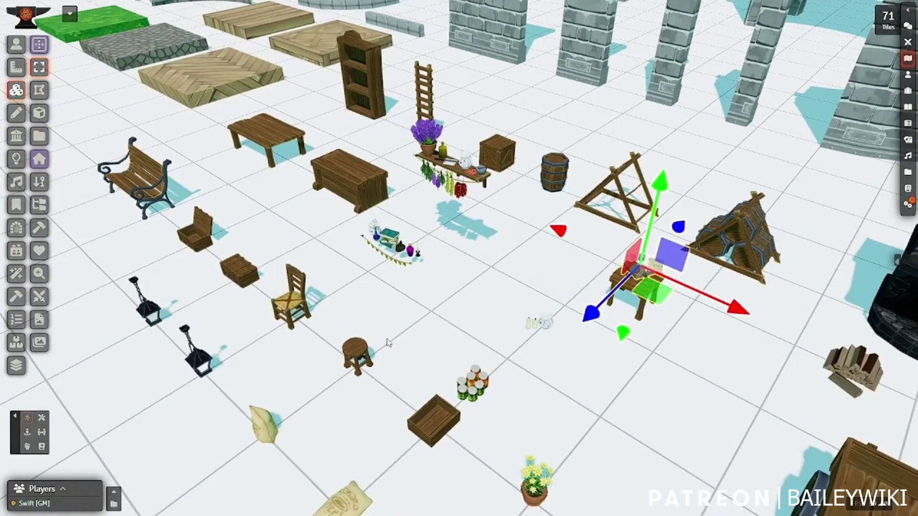
{"action": "middle_click_drag", "start_coordinate": [388, 343], "coordinate": [466, 346]}
{"action": "right_click_drag", "start_coordinate": [291, 394], "coordinate": [432, 345]}
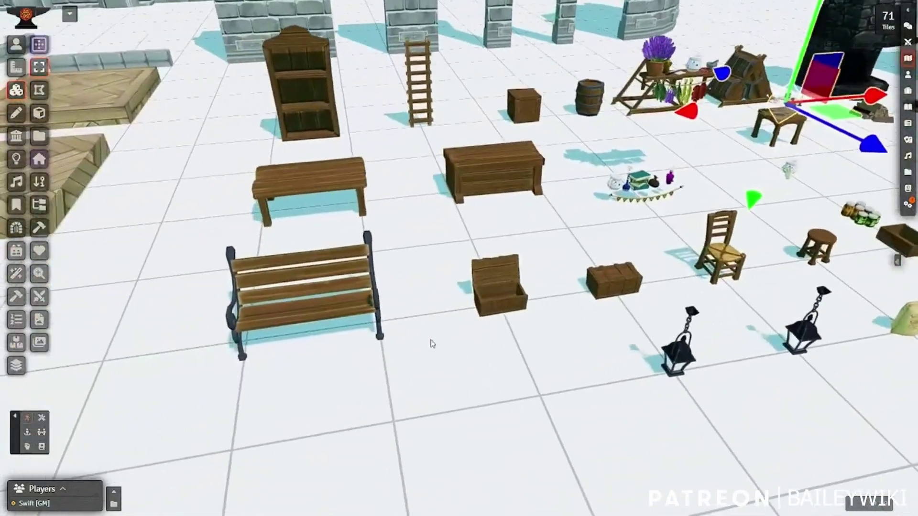
{"action": "middle_click_drag", "start_coordinate": [371, 365], "coordinate": [503, 359]}
{"action": "right_click_drag", "start_coordinate": [503, 359], "coordinate": [438, 362]}
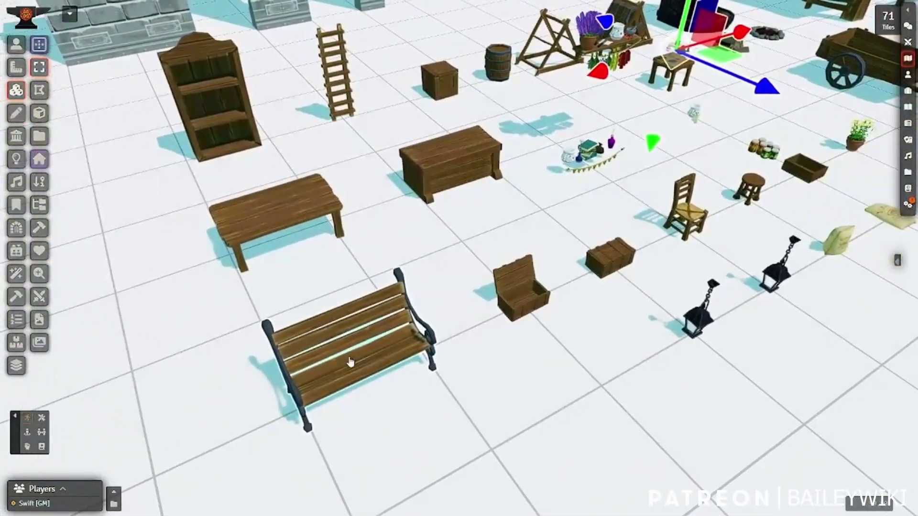
{"action": "middle_click_drag", "start_coordinate": [679, 290], "coordinate": [592, 303]}
{"action": "right_click_drag", "start_coordinate": [593, 303], "coordinate": [580, 303]}
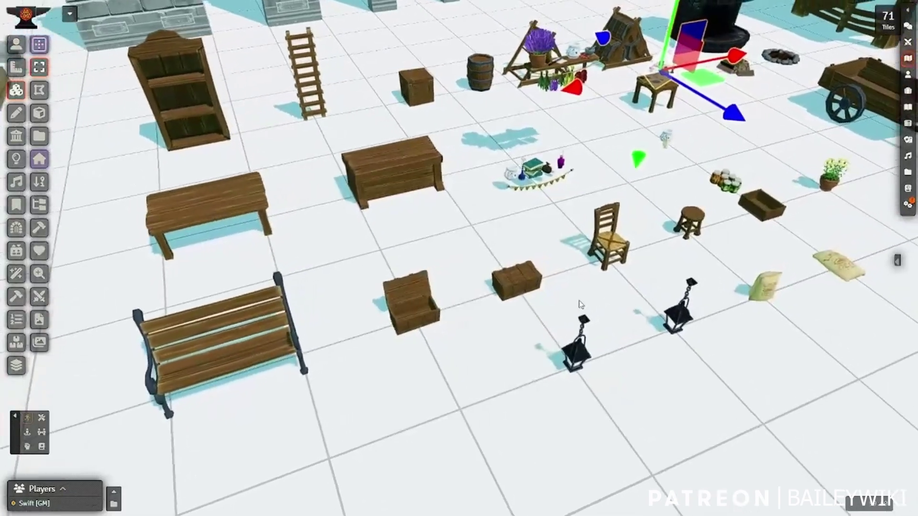
{"action": "middle_click_drag", "start_coordinate": [580, 303], "coordinate": [491, 323]}
Inspect the chair, stool, grain sacks, flower pot and handcart, continuing across to the fireplace and fire pit.
{"action": "scroll", "coordinate": [543, 299], "scroll_direction": "up", "scroll_amount": 2}
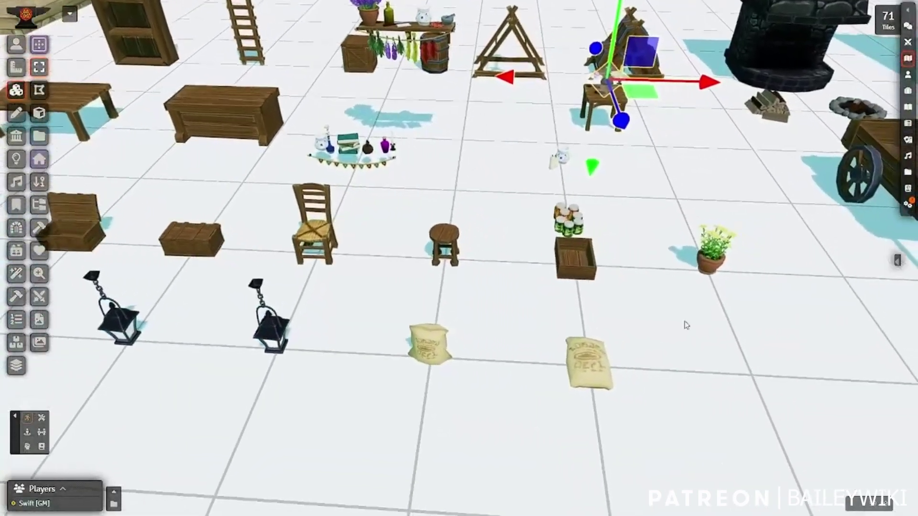
{"action": "middle_click_drag", "start_coordinate": [686, 325], "coordinate": [453, 275]}
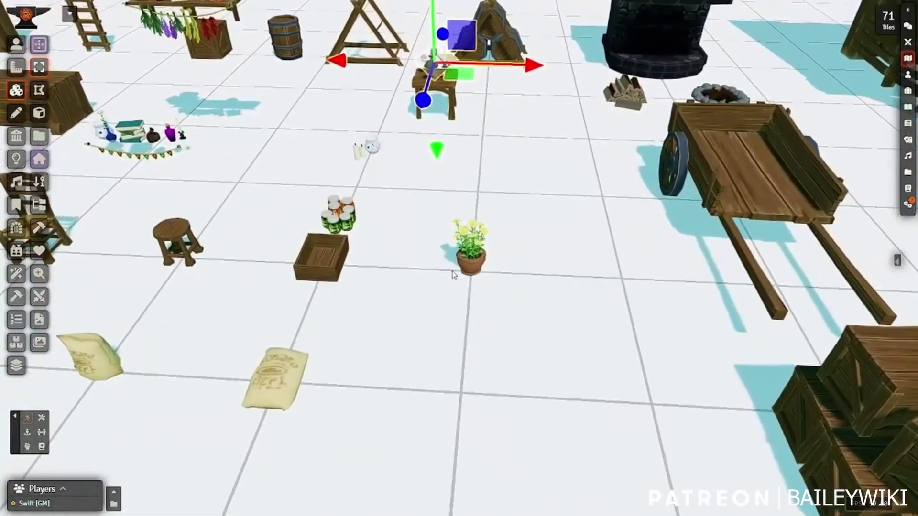
{"action": "right_click_drag", "start_coordinate": [467, 260], "coordinate": [410, 343]}
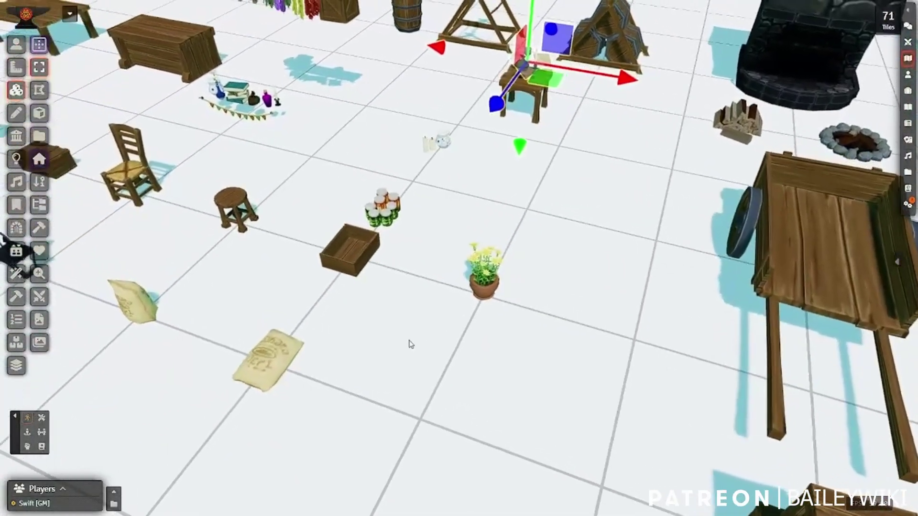
{"action": "middle_click_drag", "start_coordinate": [410, 343], "coordinate": [473, 337]}
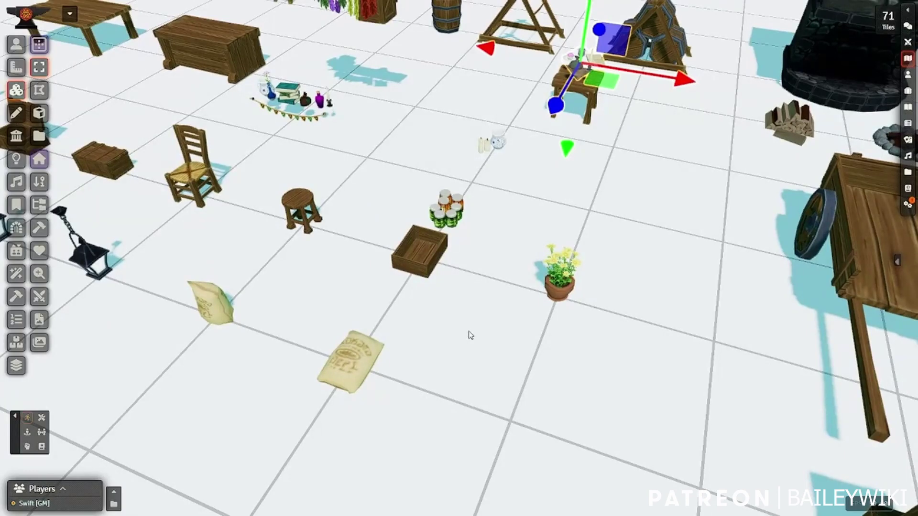
{"action": "middle_click_drag", "start_coordinate": [521, 331], "coordinate": [282, 325]}
{"action": "middle_click_drag", "start_coordinate": [672, 312], "coordinate": [365, 350]}
{"action": "scroll", "coordinate": [479, 348], "scroll_direction": "down", "scroll_amount": 5}
{"action": "middle_click_drag", "start_coordinate": [480, 349], "coordinate": [531, 328]}
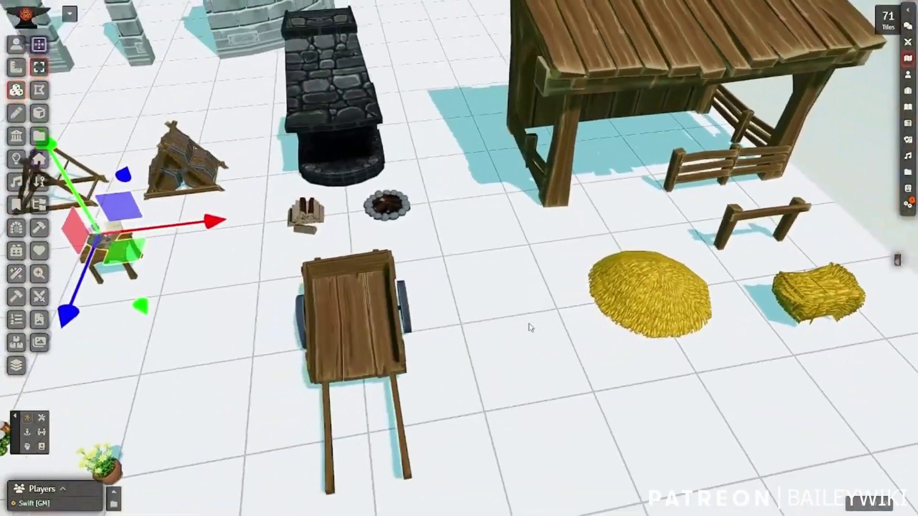
Switch to the token controls and examine the wooden stable with its fences, hitching rail, straw pile and hay bale.
{"action": "scroll", "coordinate": [531, 328], "scroll_direction": "down", "scroll_amount": 2}
{"action": "right_click_drag", "start_coordinate": [531, 328], "coordinate": [395, 346]}
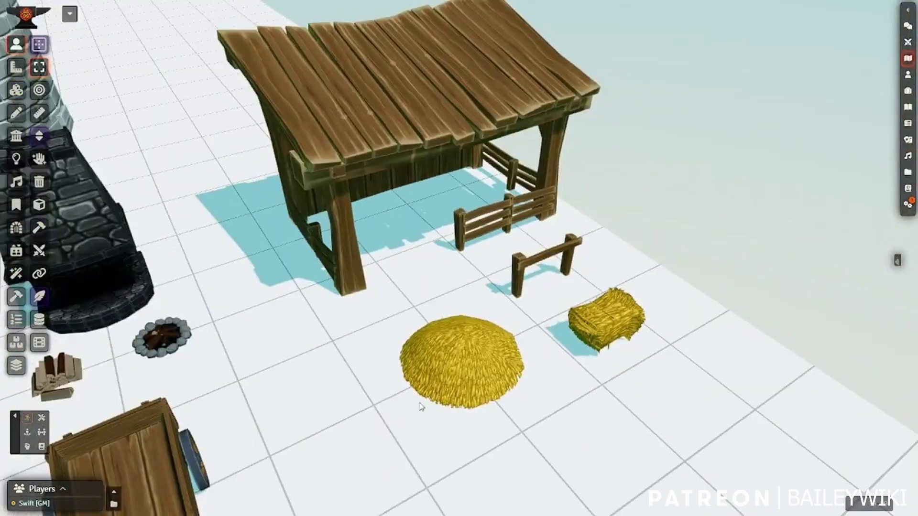
{"action": "middle_click_drag", "start_coordinate": [421, 408], "coordinate": [374, 410]}
{"action": "middle_click_drag", "start_coordinate": [546, 321], "coordinate": [525, 289]}
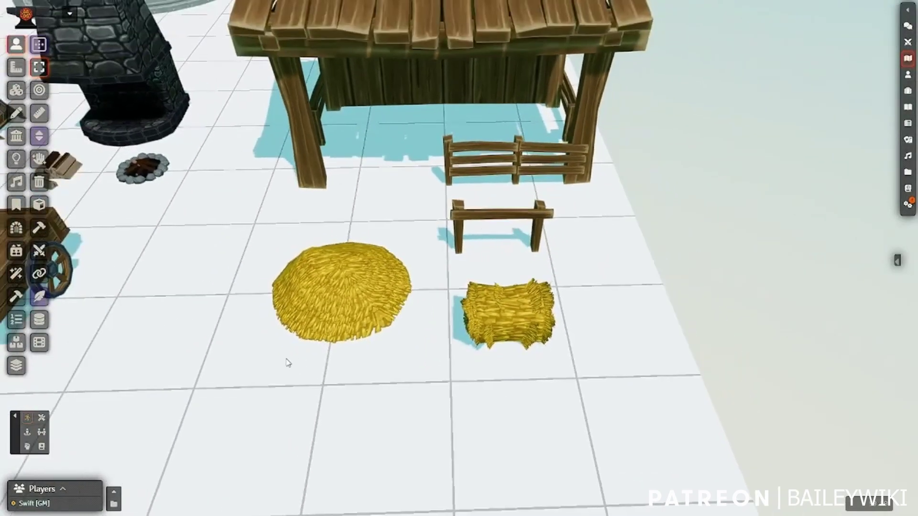
{"action": "right_click_drag", "start_coordinate": [286, 360], "coordinate": [437, 364]}
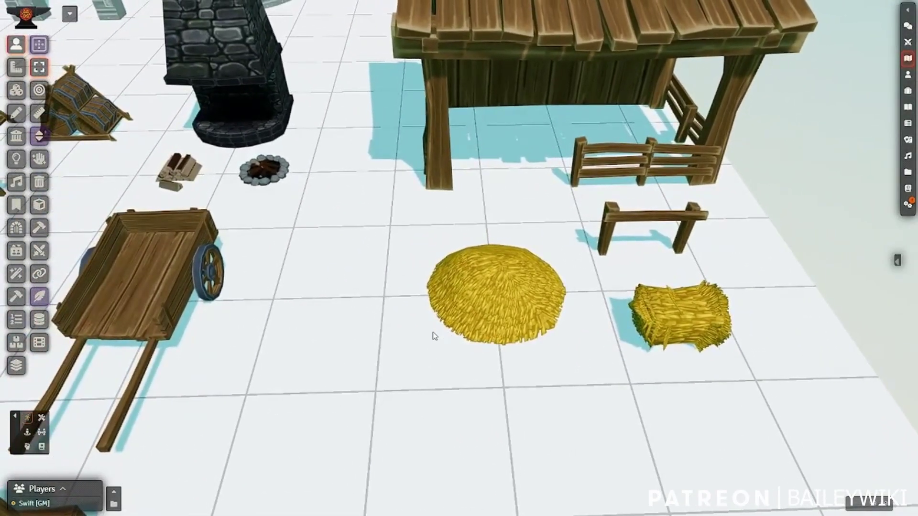
{"action": "scroll", "coordinate": [434, 336], "scroll_direction": "down", "scroll_amount": 2}
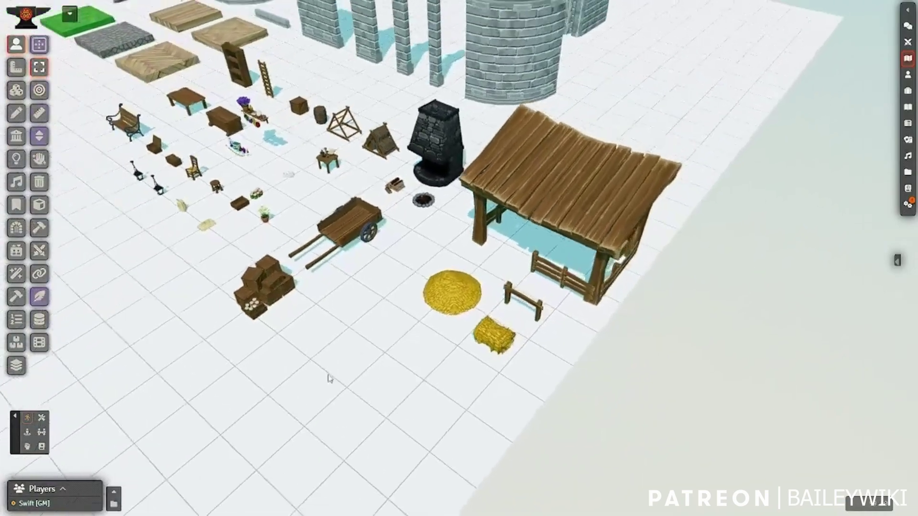
{"action": "middle_click_drag", "start_coordinate": [329, 381], "coordinate": [309, 365]}
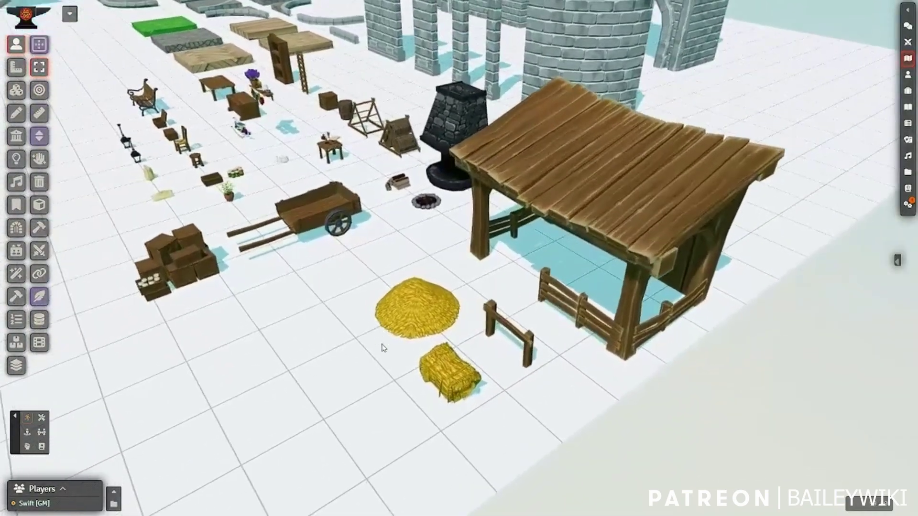
{"action": "middle_click_drag", "start_coordinate": [383, 348], "coordinate": [392, 328]}
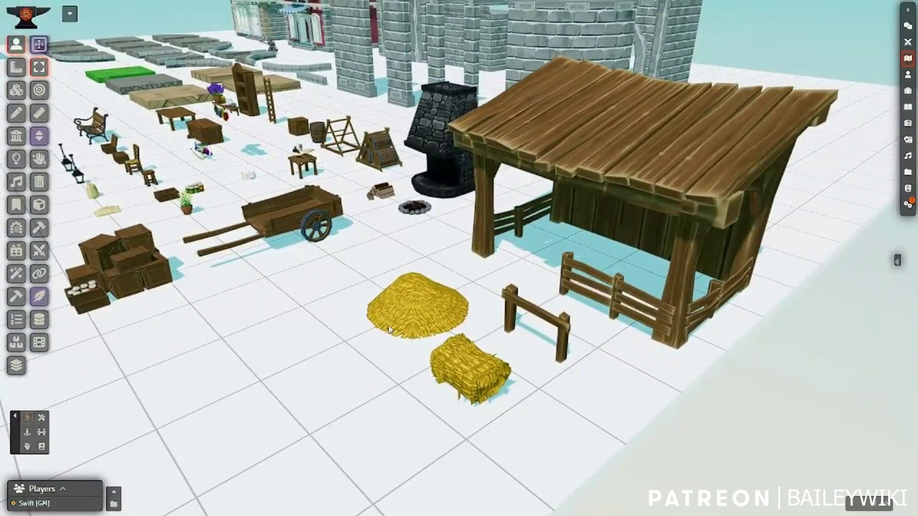
Survey the whole prop collection once more, from the stable across the furniture to the floor tiles.
{"action": "right_click_drag", "start_coordinate": [433, 344], "coordinate": [483, 352]}
{"action": "middle_click_drag", "start_coordinate": [483, 351], "coordinate": [535, 365]}
{"action": "scroll", "coordinate": [521, 351], "scroll_direction": "up", "scroll_amount": 2}
{"action": "scroll", "coordinate": [520, 354], "scroll_direction": "up", "scroll_amount": 2}
{"action": "middle_click_drag", "start_coordinate": [292, 390], "coordinate": [338, 402]}
{"action": "right_click_drag", "start_coordinate": [338, 401], "coordinate": [555, 406]}
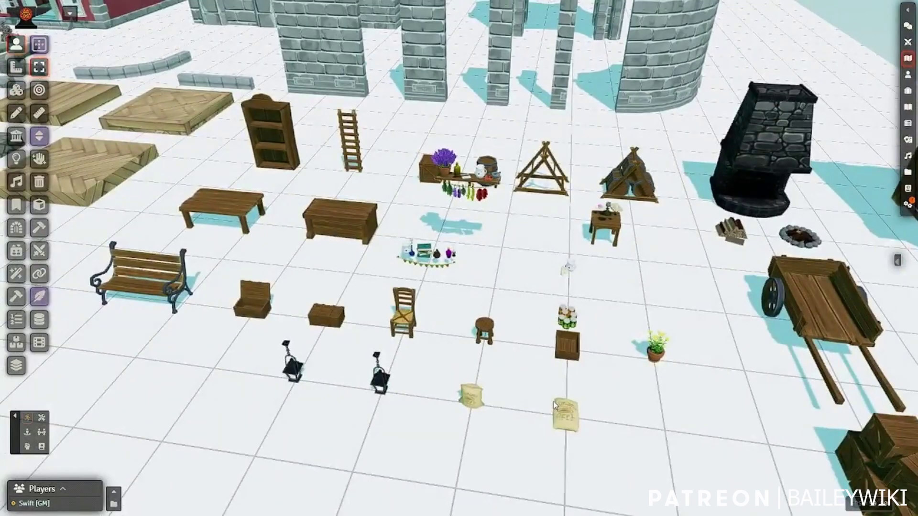
{"action": "right_click_drag", "start_coordinate": [145, 403], "coordinate": [334, 328]}
Examine the assembled waterfront town scene, focusing on the red townhouse, stable, cart and castle walls.
{"action": "right_click_drag", "start_coordinate": [163, 311], "coordinate": [368, 316]}
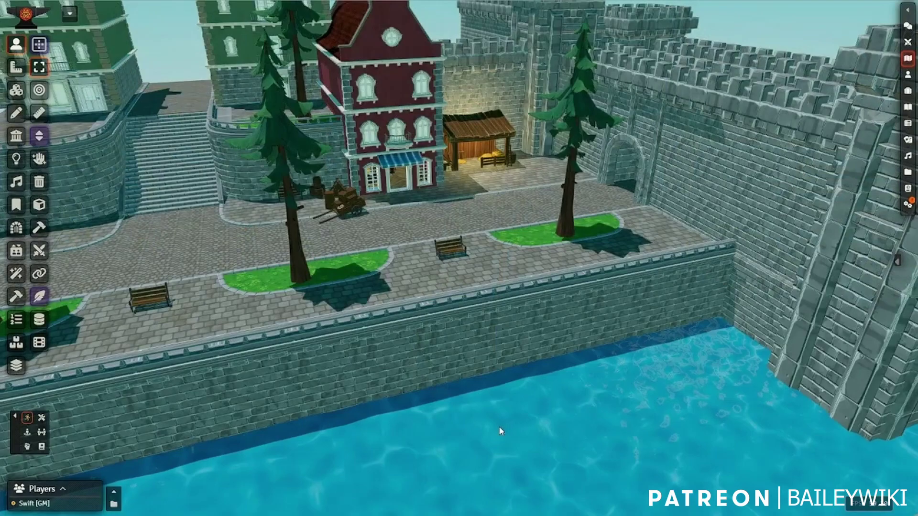
{"action": "right_click_drag", "start_coordinate": [194, 330], "coordinate": [358, 457]}
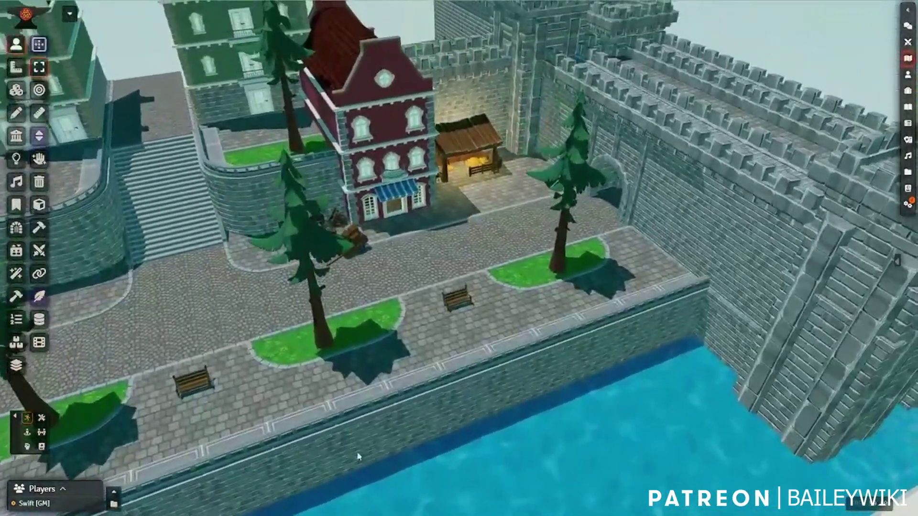
{"action": "scroll", "coordinate": [376, 327], "scroll_direction": "down", "scroll_amount": 2}
{"action": "left_click_drag", "start_coordinate": [376, 327], "coordinate": [302, 315]}
{"action": "right_click_drag", "start_coordinate": [302, 315], "coordinate": [295, 384]}
{"action": "scroll", "coordinate": [314, 397], "scroll_direction": "up", "scroll_amount": 3}
{"action": "scroll", "coordinate": [296, 387], "scroll_direction": "up", "scroll_amount": 5}
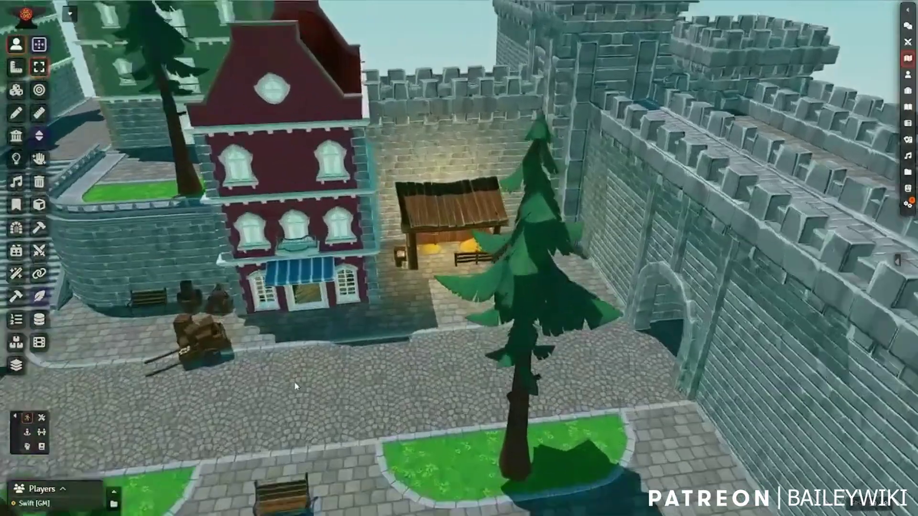
Inspect the red townhouse's furnished ground-floor interior, including the fireplace, bar, tables, crates and character tokens.
{"action": "scroll", "coordinate": [339, 344], "scroll_direction": "up", "scroll_amount": 3}
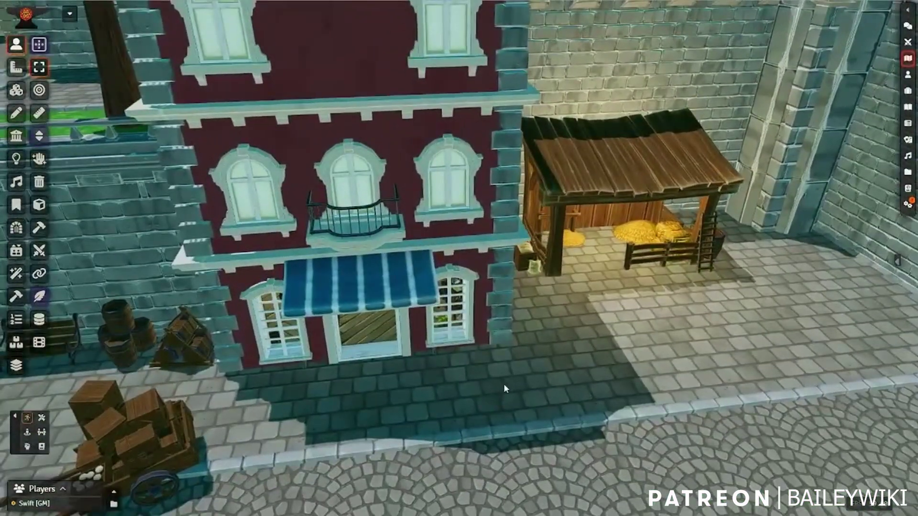
{"action": "left_click_drag", "start_coordinate": [506, 388], "coordinate": [305, 180]}
{"action": "middle_click_drag", "start_coordinate": [483, 404], "coordinate": [445, 399]}
{"action": "scroll", "coordinate": [424, 402], "scroll_direction": "up", "scroll_amount": 2}
{"action": "scroll", "coordinate": [445, 399], "scroll_direction": "up", "scroll_amount": 3}
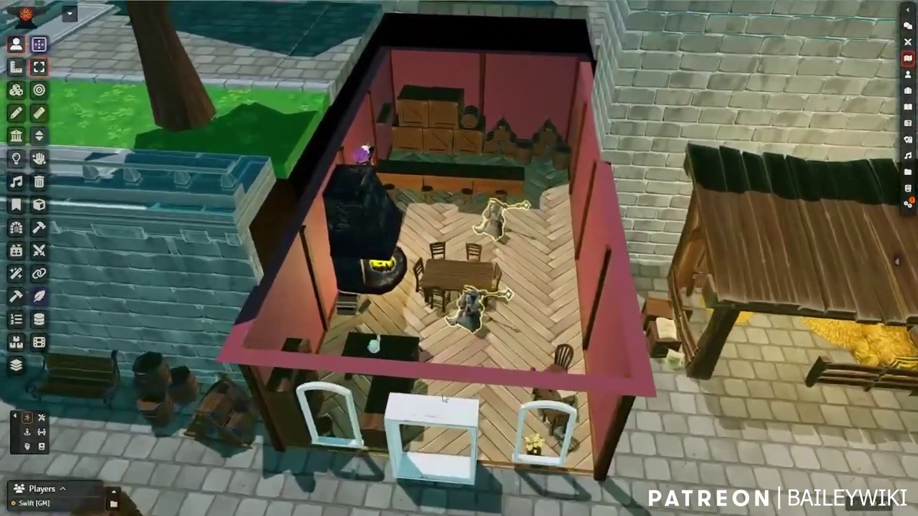
{"action": "scroll", "coordinate": [444, 398], "scroll_direction": "up", "scroll_amount": 5}
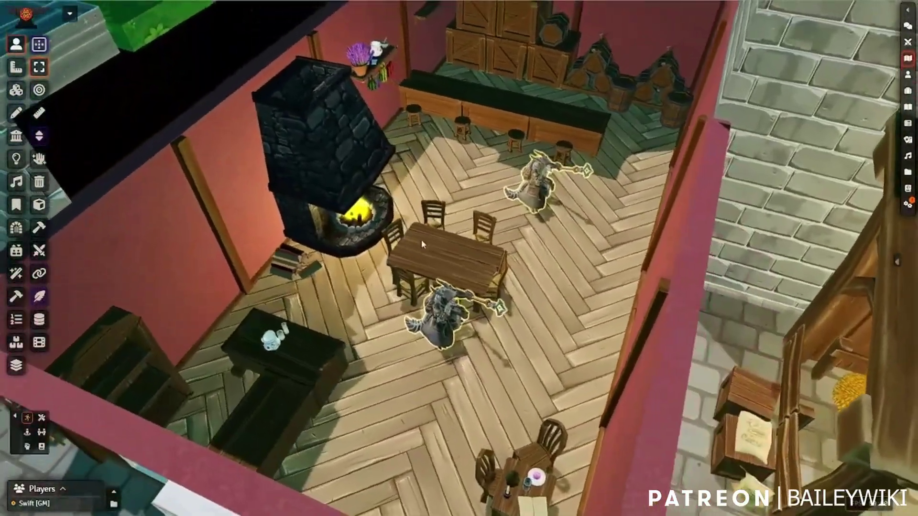
{"action": "middle_click_drag", "start_coordinate": [422, 244], "coordinate": [434, 198]}
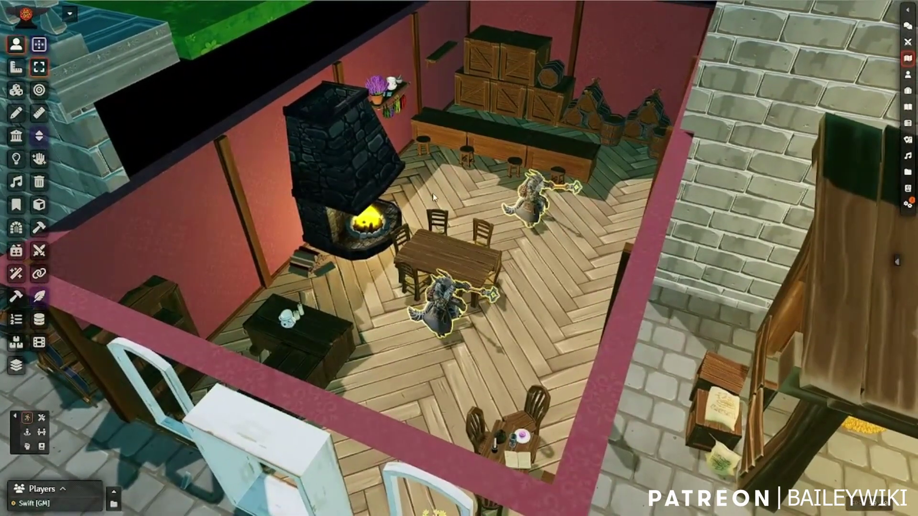
{"action": "scroll", "coordinate": [435, 197], "scroll_direction": "down", "scroll_amount": 3}
{"action": "scroll", "coordinate": [388, 335], "scroll_direction": "down", "scroll_amount": 3}
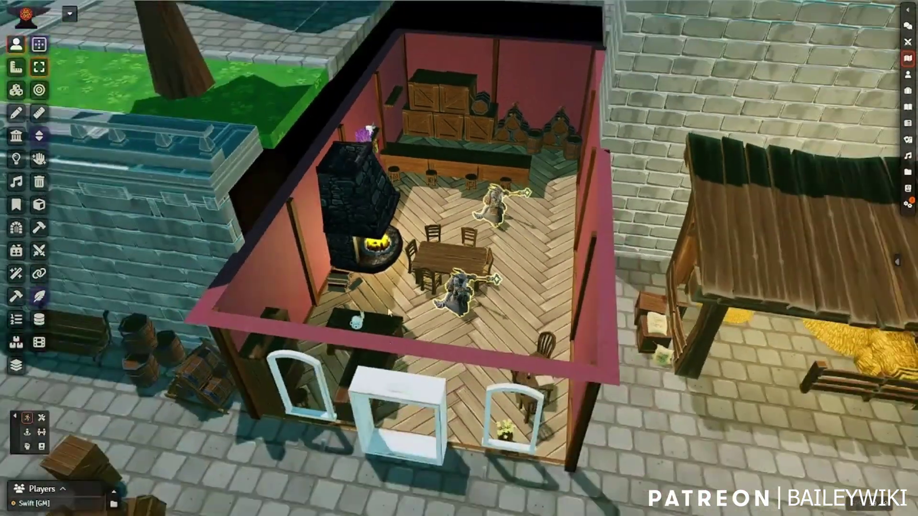
{"action": "scroll", "coordinate": [388, 334], "scroll_direction": "down", "scroll_amount": 3}
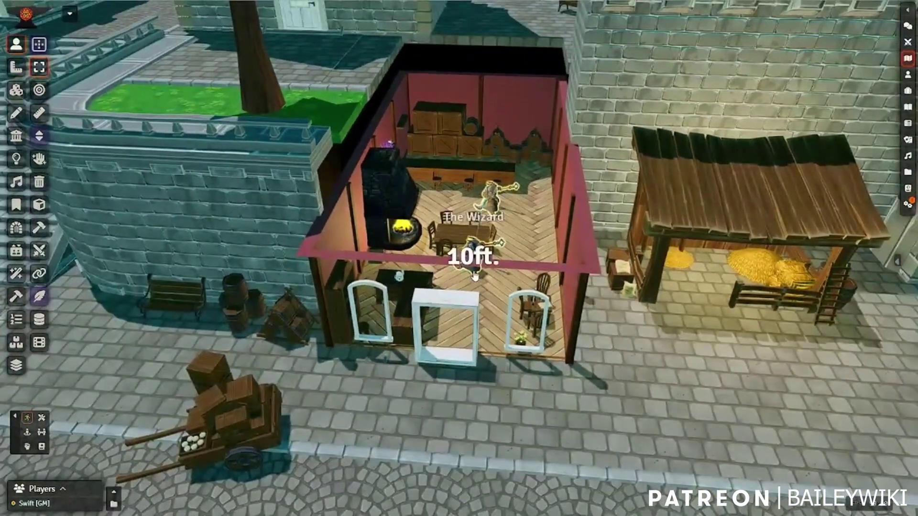
{"action": "middle_click_drag", "start_coordinate": [475, 276], "coordinate": [447, 348]}
{"action": "right_click_drag", "start_coordinate": [447, 348], "coordinate": [410, 386]}
{"action": "scroll", "coordinate": [410, 386], "scroll_direction": "up", "scroll_amount": 2}
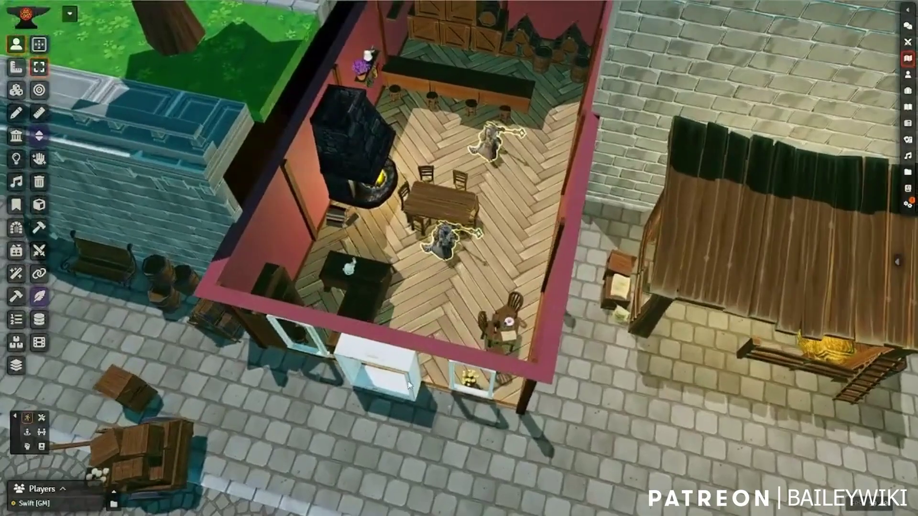
Examine the open townhouse's shopfront and the neighbouring wooden stable with its hay and fences from several angles.
{"action": "scroll", "coordinate": [410, 386], "scroll_direction": "down", "scroll_amount": 5}
{"action": "middle_click_drag", "start_coordinate": [435, 408], "coordinate": [580, 386]}
{"action": "right_click_drag", "start_coordinate": [580, 385], "coordinate": [414, 406]}
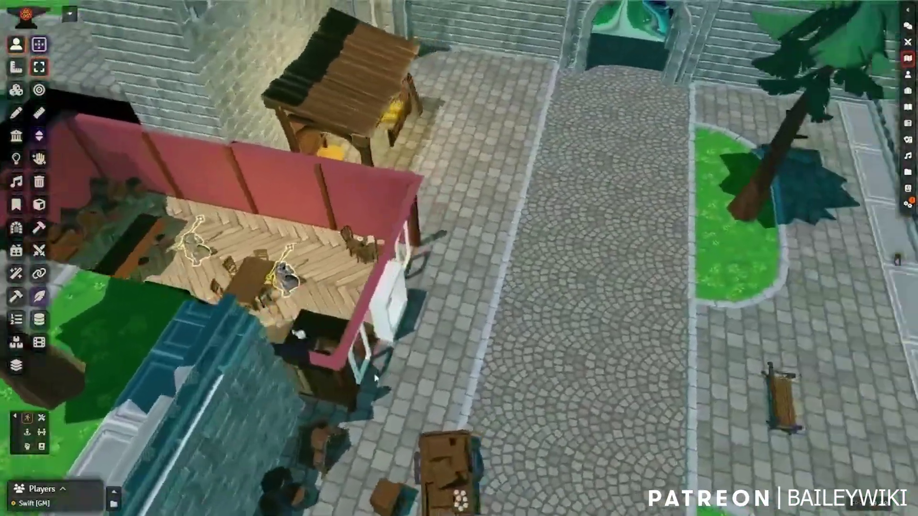
{"action": "middle_click_drag", "start_coordinate": [414, 406], "coordinate": [369, 394]}
{"action": "right_click_drag", "start_coordinate": [368, 394], "coordinate": [486, 431]}
{"action": "scroll", "coordinate": [486, 430], "scroll_direction": "up", "scroll_amount": 1}
{"action": "middle_click_drag", "start_coordinate": [486, 431], "coordinate": [412, 400]}
{"action": "right_click_drag", "start_coordinate": [413, 399], "coordinate": [459, 392]}
{"action": "middle_click_drag", "start_coordinate": [459, 392], "coordinate": [410, 378]}
{"action": "right_click_drag", "start_coordinate": [640, 378], "coordinate": [432, 354]}
{"action": "middle_click_drag", "start_coordinate": [432, 355], "coordinate": [476, 297]}
{"action": "right_click_drag", "start_coordinate": [476, 298], "coordinate": [550, 305]}
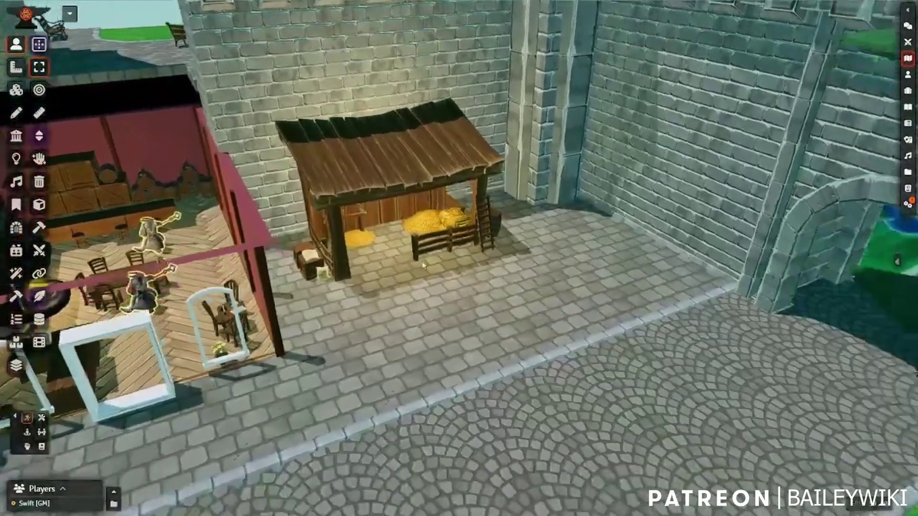
{"action": "middle_click_drag", "start_coordinate": [550, 305], "coordinate": [394, 357]}
{"action": "scroll", "coordinate": [486, 320], "scroll_direction": "up", "scroll_amount": 3}
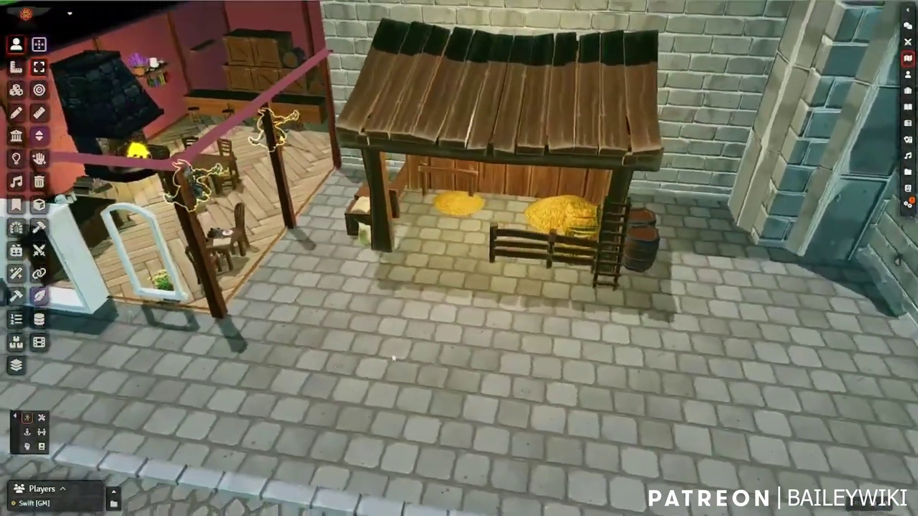
{"action": "right_click_drag", "start_coordinate": [394, 358], "coordinate": [421, 342]}
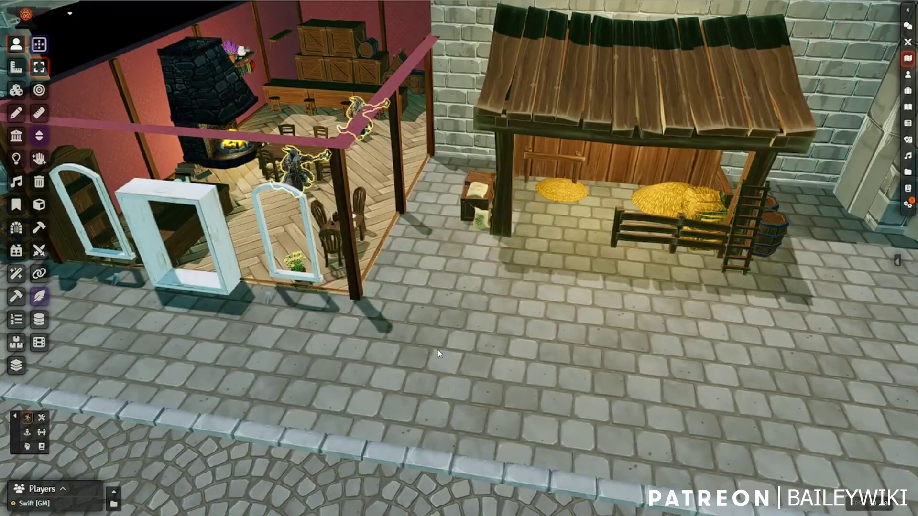
View the open townhouse from above together with the adjoining castle wall, raised terrace and stairs.
{"action": "scroll", "coordinate": [440, 354], "scroll_direction": "down", "scroll_amount": 3}
{"action": "middle_click_drag", "start_coordinate": [499, 184], "coordinate": [435, 381]}
{"action": "middle_click_drag", "start_coordinate": [459, 210], "coordinate": [463, 455]}
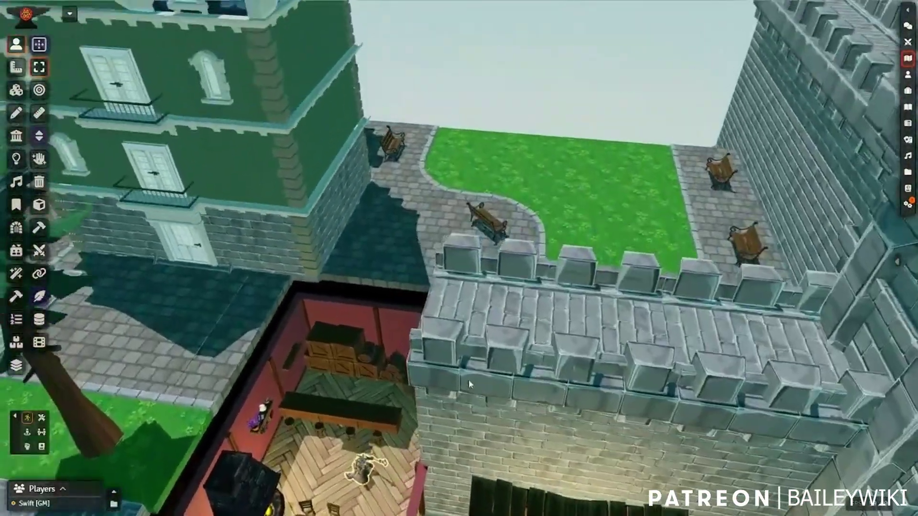
{"action": "right_click_drag", "start_coordinate": [486, 234], "coordinate": [565, 143]}
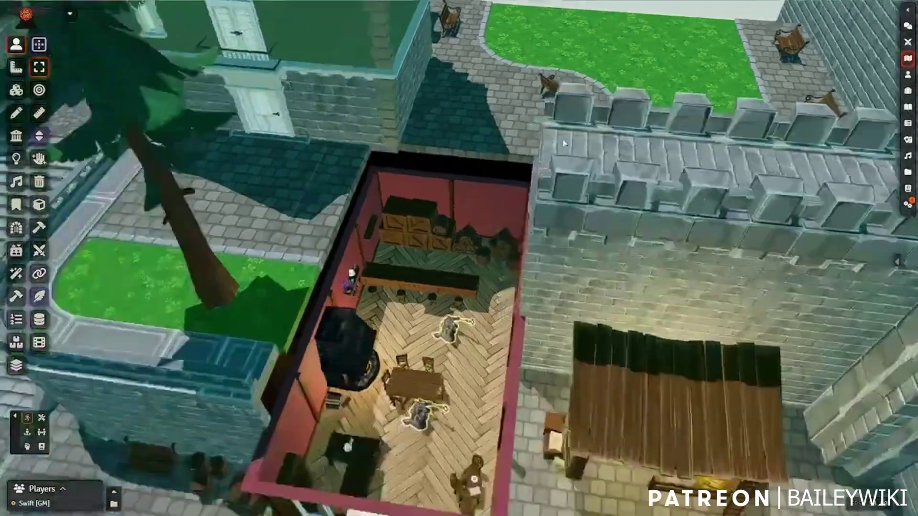
{"action": "right_click_drag", "start_coordinate": [442, 337], "coordinate": [553, 181]}
{"action": "right_click_drag", "start_coordinate": [381, 313], "coordinate": [420, 258]}
{"action": "scroll", "coordinate": [449, 287], "scroll_direction": "down", "scroll_amount": 1}
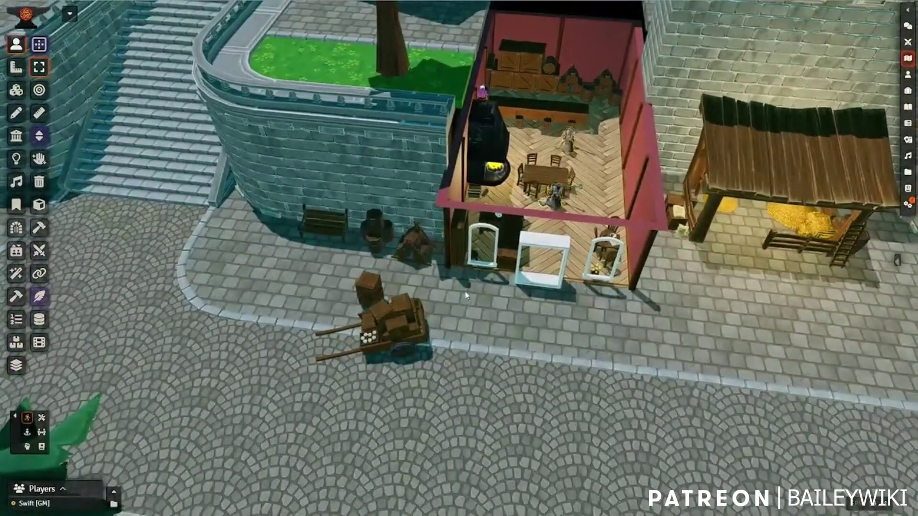
Examine the loaded handcart, barrels and bench outside the townhouse, then the tree-lined waterfront promenade.
{"action": "middle_click_drag", "start_coordinate": [467, 296], "coordinate": [537, 297]}
{"action": "scroll", "coordinate": [531, 325], "scroll_direction": "up", "scroll_amount": 2}
{"action": "middle_click_drag", "start_coordinate": [511, 371], "coordinate": [574, 310]}
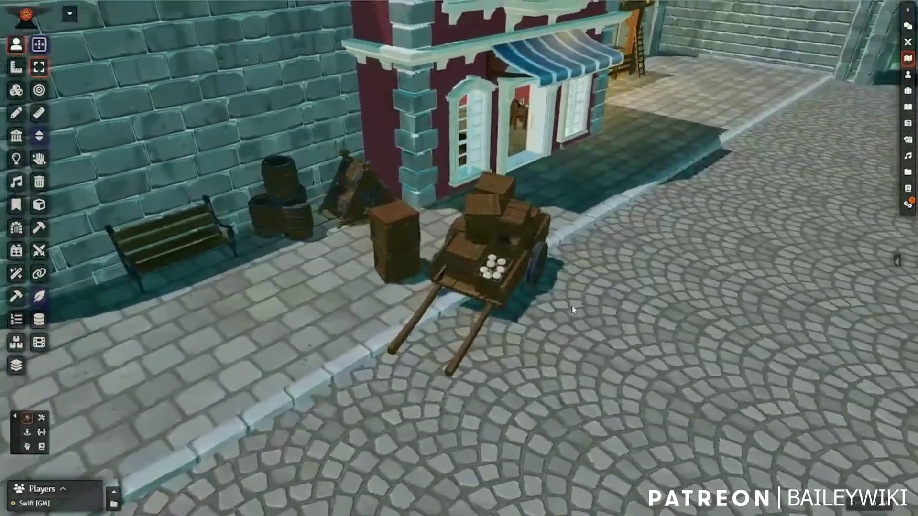
{"action": "scroll", "coordinate": [572, 308], "scroll_direction": "down", "scroll_amount": 10}
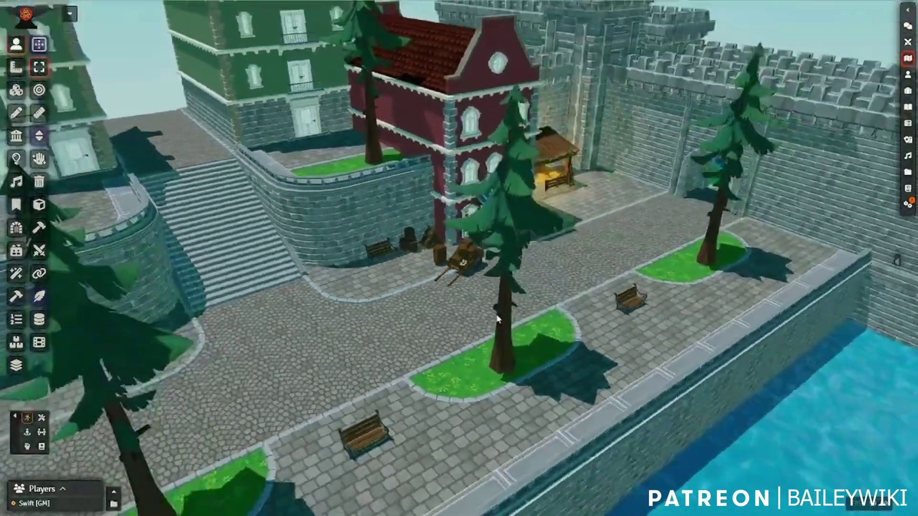
{"action": "middle_click_drag", "start_coordinate": [497, 319], "coordinate": [477, 373]}
{"action": "scroll", "coordinate": [478, 358], "scroll_direction": "up", "scroll_amount": 2}
{"action": "right_click_drag", "start_coordinate": [477, 369], "coordinate": [563, 363]}
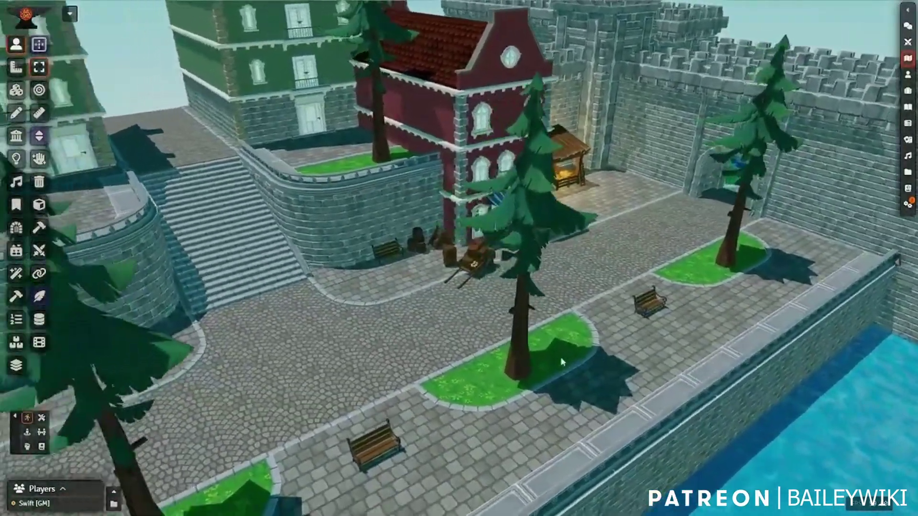
{"action": "scroll", "coordinate": [549, 359], "scroll_direction": "up", "scroll_amount": 1}
{"action": "middle_click_drag", "start_coordinate": [512, 351], "coordinate": [444, 298]}
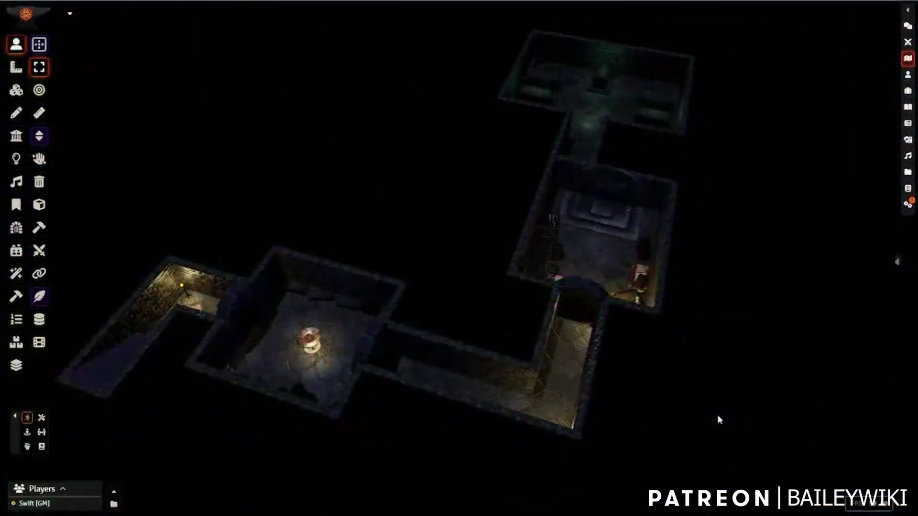
Examine the dark dungeon scene, covering the brazier room, torchlit corridors, stepped altar chamber and green-lit crypt.
{"action": "middle_click_drag", "start_coordinate": [713, 411], "coordinate": [602, 425]}
{"action": "scroll", "coordinate": [617, 390], "scroll_direction": "up", "scroll_amount": 2}
{"action": "right_click_drag", "start_coordinate": [619, 383], "coordinate": [511, 429]}
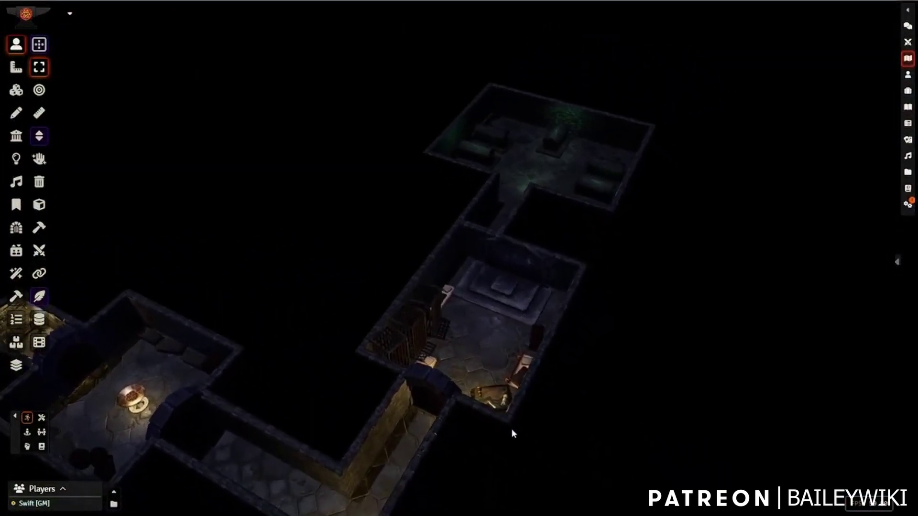
{"action": "scroll", "coordinate": [507, 383], "scroll_direction": "up", "scroll_amount": 2}
{"action": "middle_click_drag", "start_coordinate": [507, 385], "coordinate": [348, 362]}
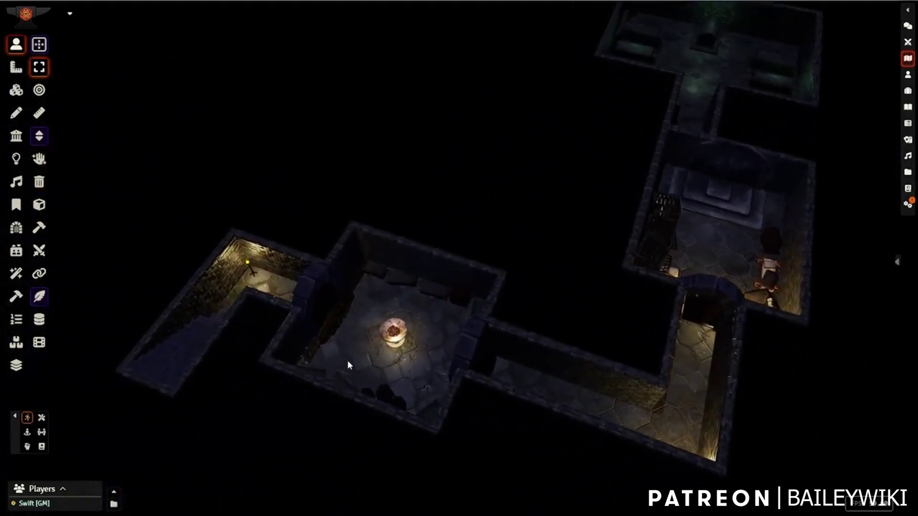
{"action": "middle_click_drag", "start_coordinate": [470, 335], "coordinate": [435, 331]}
{"action": "middle_click_drag", "start_coordinate": [413, 365], "coordinate": [602, 270]}
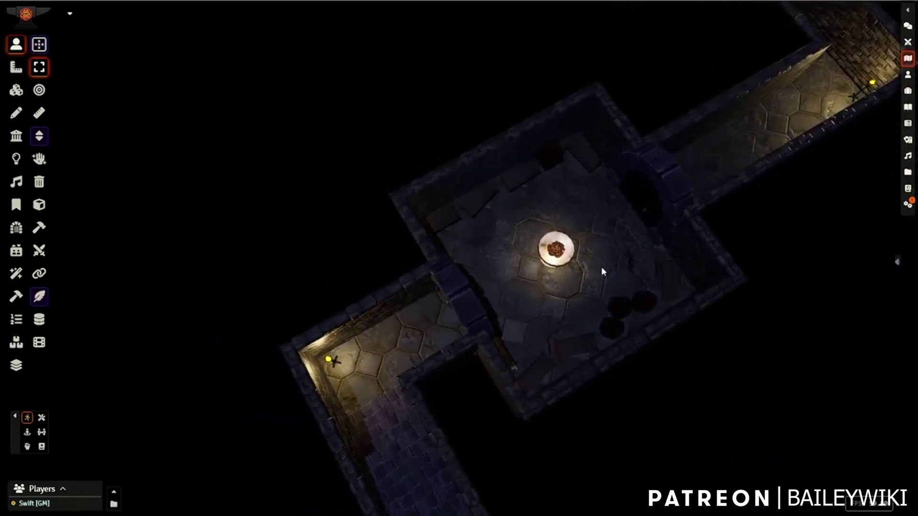
{"action": "middle_click_drag", "start_coordinate": [631, 244], "coordinate": [576, 223]}
{"action": "middle_click_drag", "start_coordinate": [571, 361], "coordinate": [527, 365]}
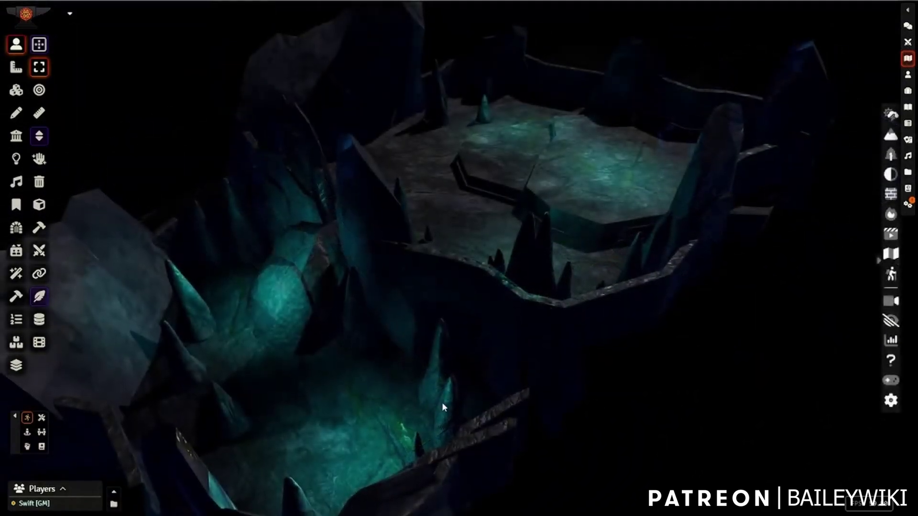
{"action": "middle_click_drag", "start_coordinate": [441, 403], "coordinate": [499, 391]}
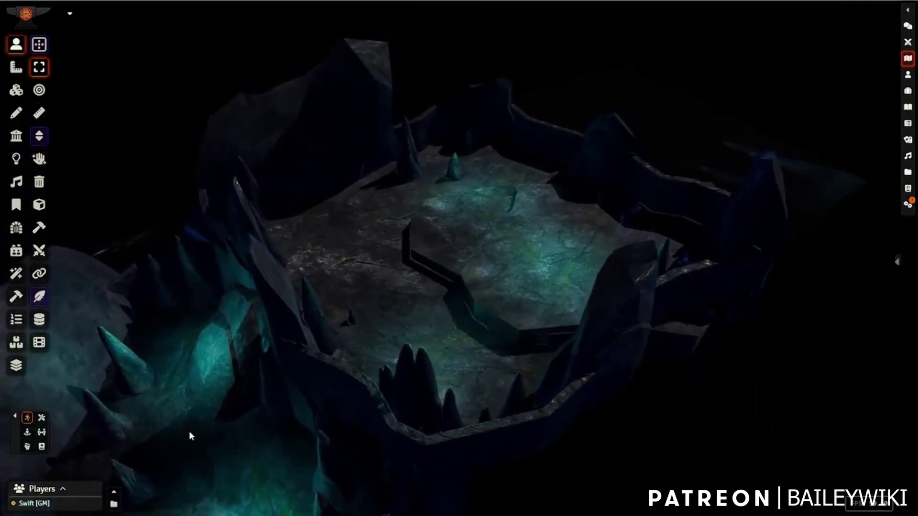
Inspect the teal-lit cavern scene from several sides, covering its rock walls, stalagmites and raised floor ledges.
{"action": "right_click_drag", "start_coordinate": [189, 432], "coordinate": [280, 381]}
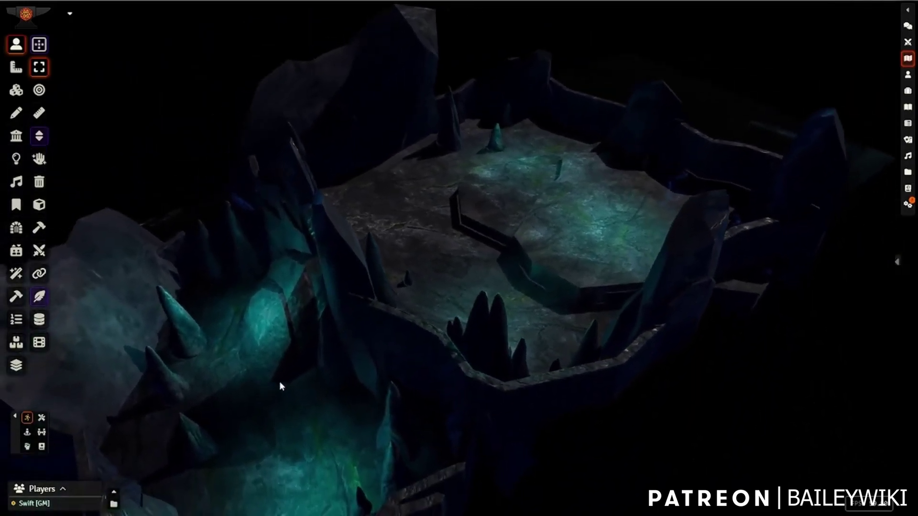
{"action": "middle_click_drag", "start_coordinate": [280, 382], "coordinate": [270, 396]}
{"action": "right_click_drag", "start_coordinate": [270, 396], "coordinate": [323, 375]}
{"action": "middle_click_drag", "start_coordinate": [323, 375], "coordinate": [330, 387]}
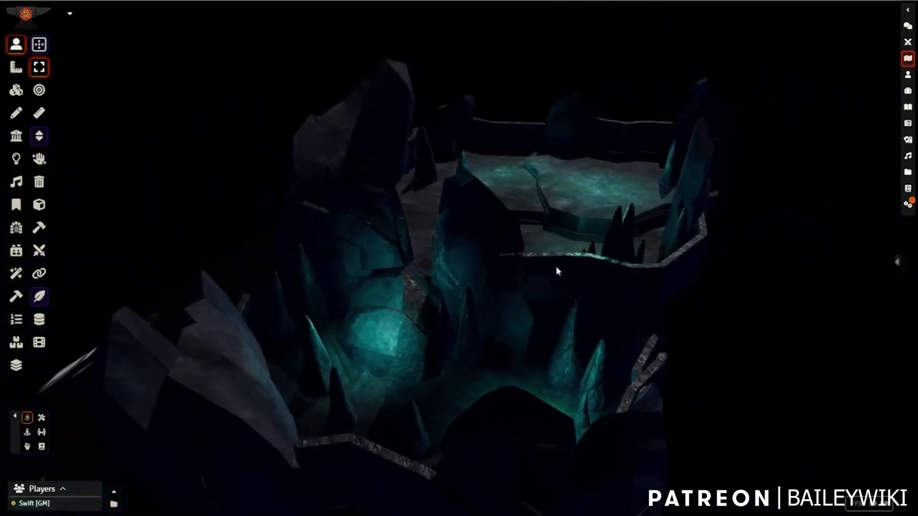
{"action": "middle_click_drag", "start_coordinate": [556, 267], "coordinate": [598, 285]}
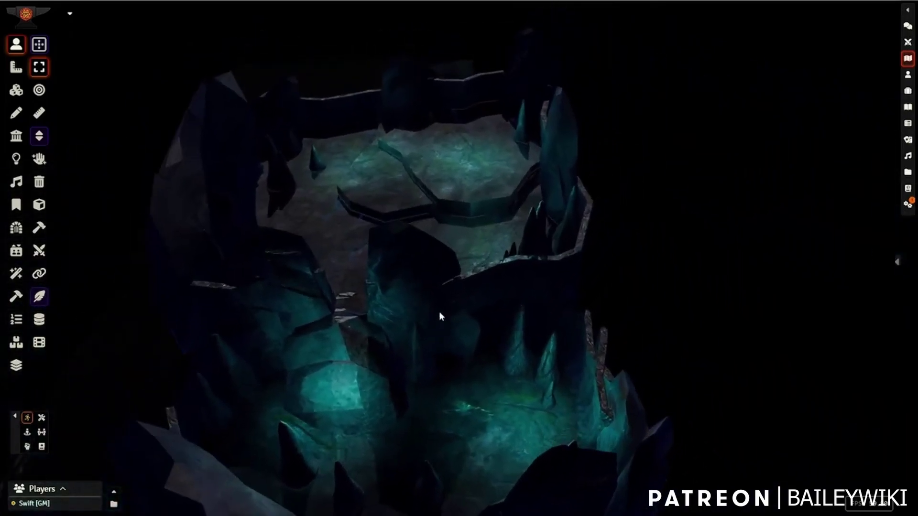
{"action": "middle_click_drag", "start_coordinate": [439, 312], "coordinate": [506, 303]}
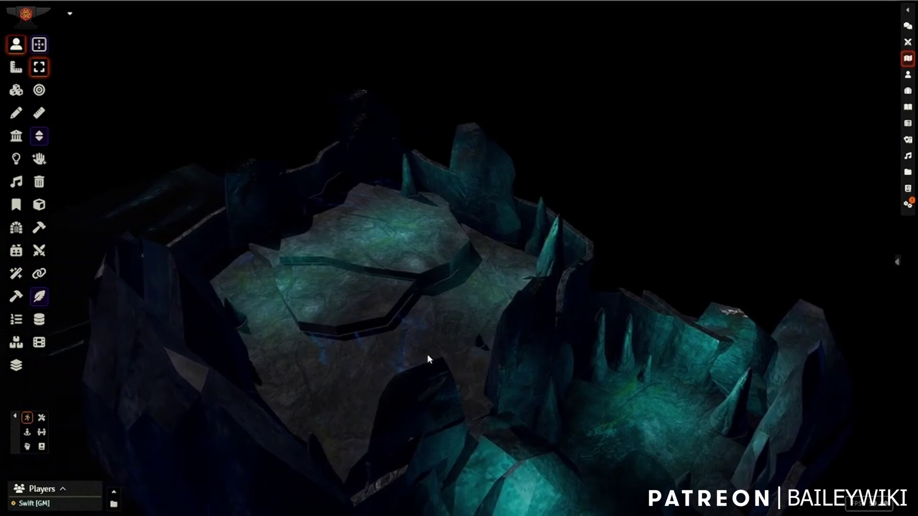
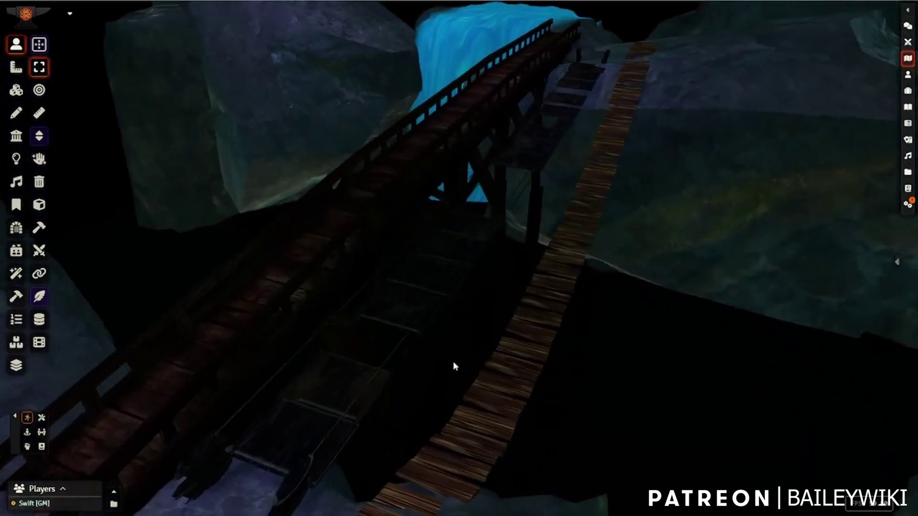
Inspect the cavern's wooden bridges and glowing blue waterfall from above and from the side.
{"action": "left_click_drag", "start_coordinate": [454, 289], "coordinate": [481, 309]}
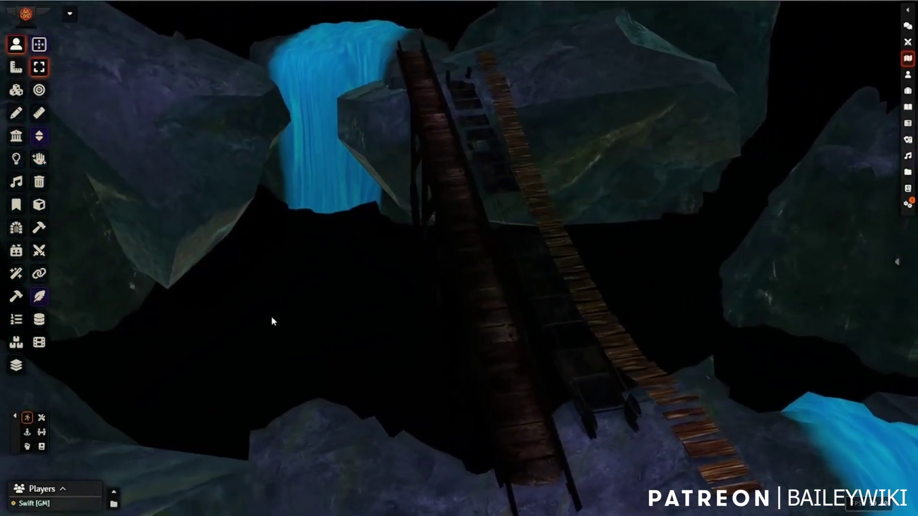
{"action": "left_click_drag", "start_coordinate": [271, 317], "coordinate": [228, 343]}
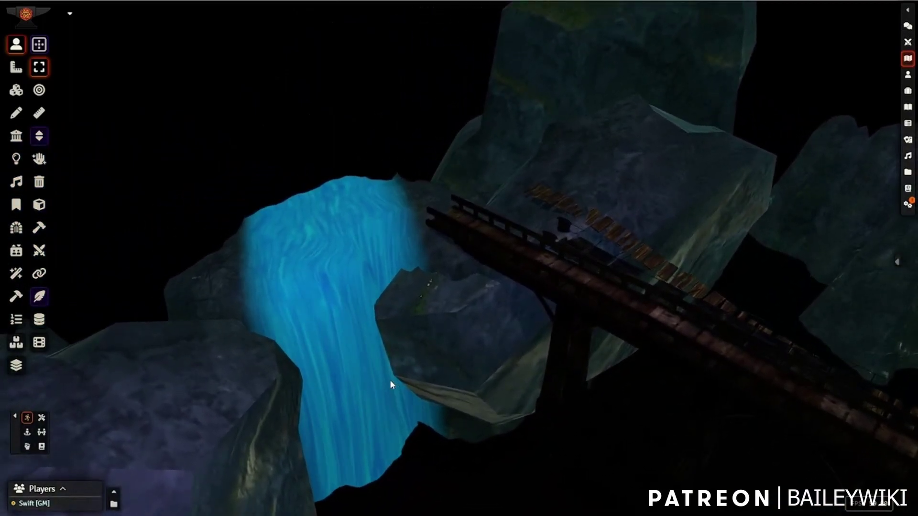
{"action": "right_click_drag", "start_coordinate": [355, 464], "coordinate": [343, 388]}
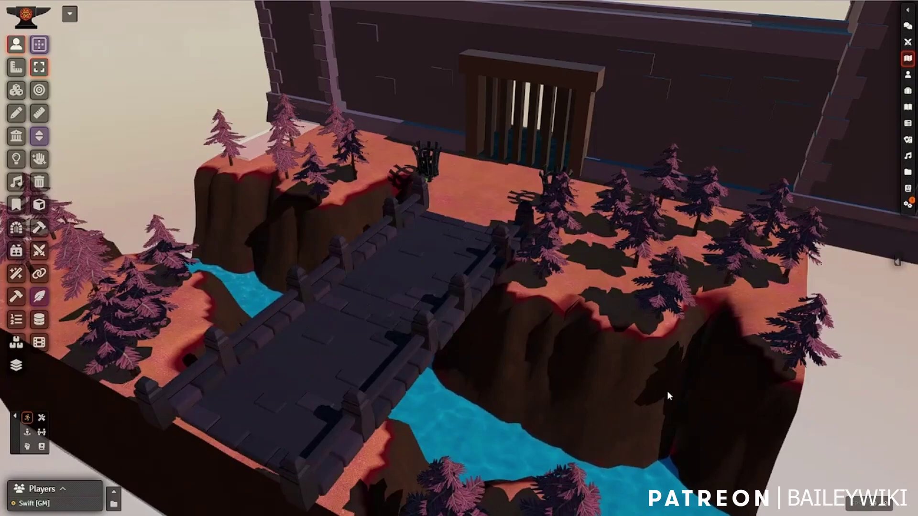
Light the two braziers flanking the castle gate at the end of the stone bridge.
{"action": "right_click_drag", "start_coordinate": [376, 400], "coordinate": [358, 429]}
{"action": "left_click_drag", "start_coordinate": [358, 429], "coordinate": [396, 422]}
{"action": "right_click_drag", "start_coordinate": [396, 426], "coordinate": [407, 371]}
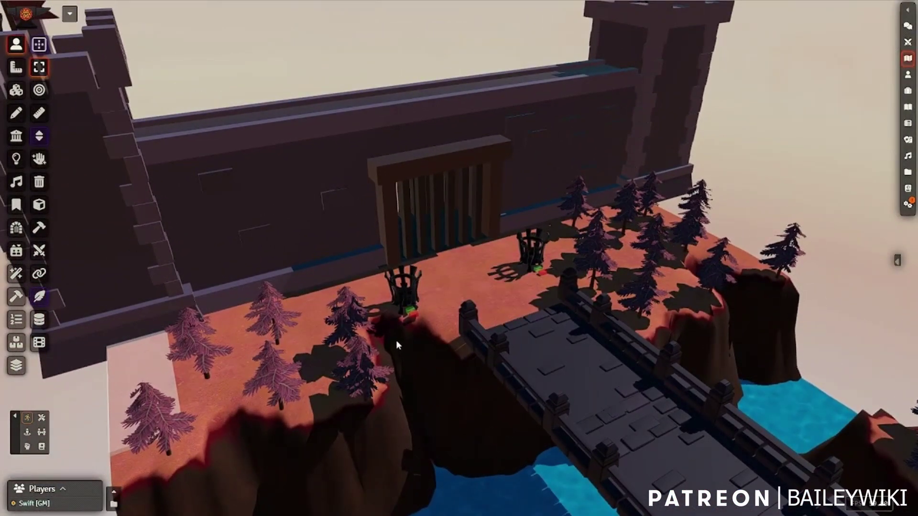
{"action": "scroll", "coordinate": [396, 340], "scroll_direction": "up", "scroll_amount": 5}
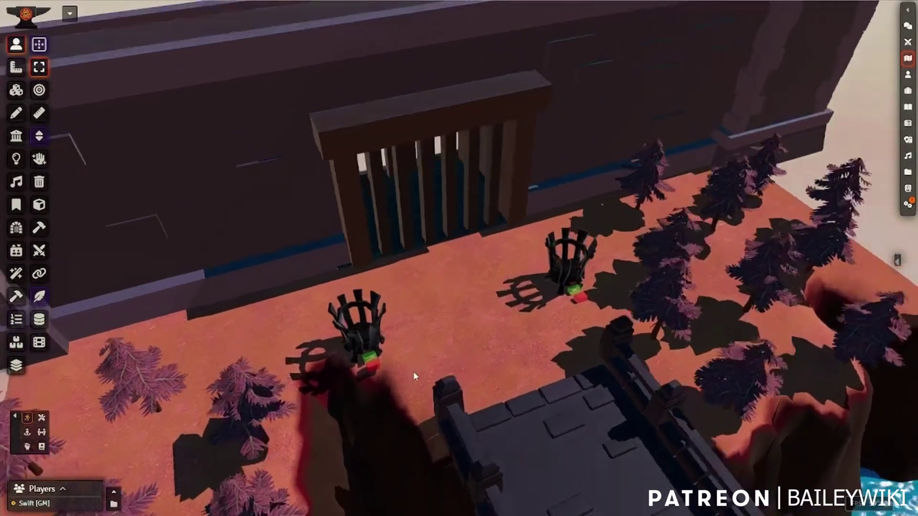
{"action": "right_click_drag", "start_coordinate": [414, 372], "coordinate": [381, 335]}
{"action": "scroll", "coordinate": [451, 361], "scroll_direction": "up", "scroll_amount": 3}
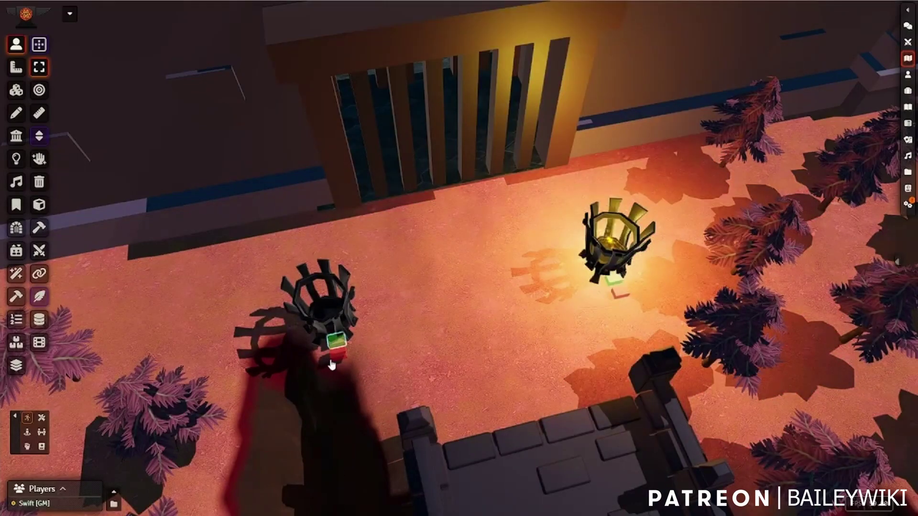
{"action": "left_click", "coordinate": [334, 344]}
Light the brazier on top of the castle's corner tower beside the red flag.
{"action": "right_click_drag", "start_coordinate": [347, 466], "coordinate": [380, 412]}
{"action": "right_click_drag", "start_coordinate": [449, 239], "coordinate": [669, 483]}
{"action": "scroll", "coordinate": [519, 433], "scroll_direction": "down", "scroll_amount": 4}
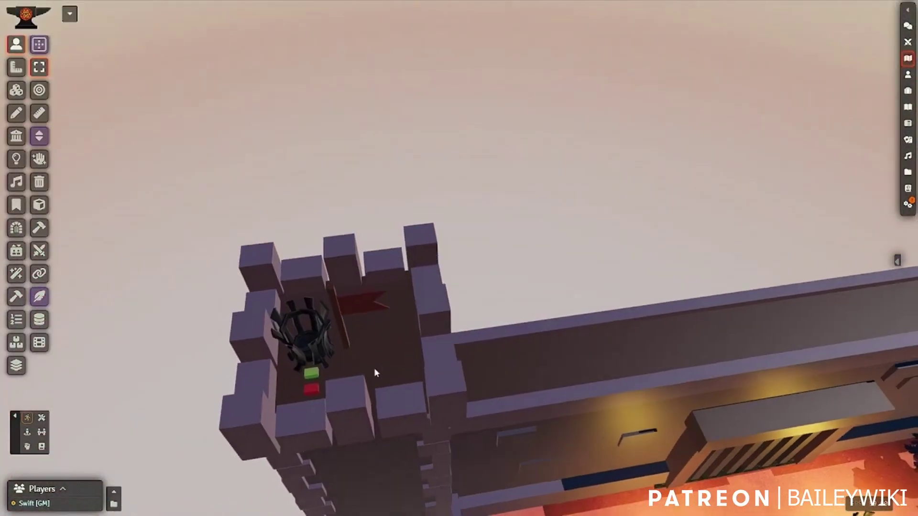
{"action": "left_click", "coordinate": [314, 381]}
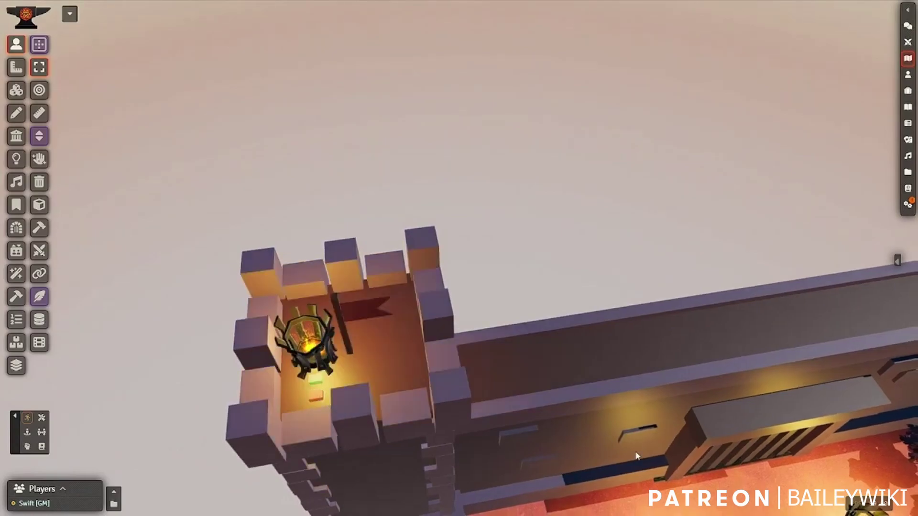
Put out the two braziers in front of the castle gate.
{"action": "right_click_drag", "start_coordinate": [637, 453], "coordinate": [497, 259]}
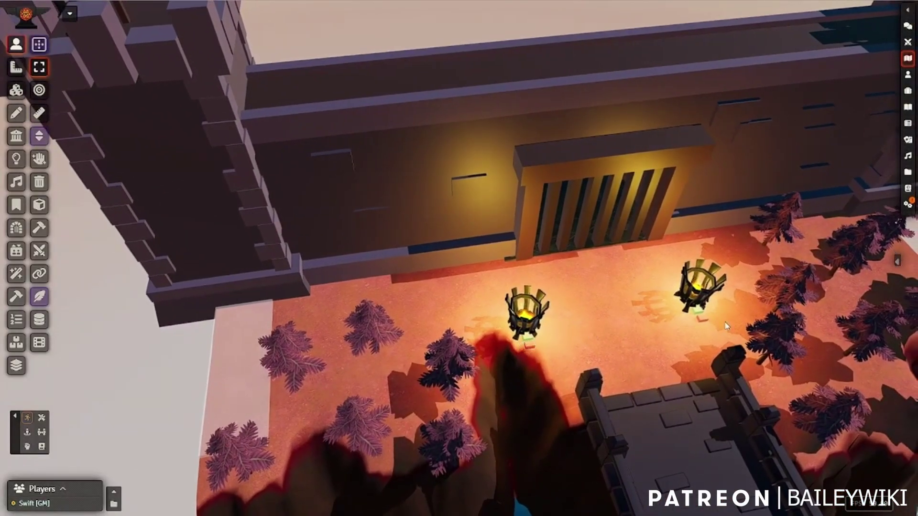
{"action": "left_click", "coordinate": [700, 319]}
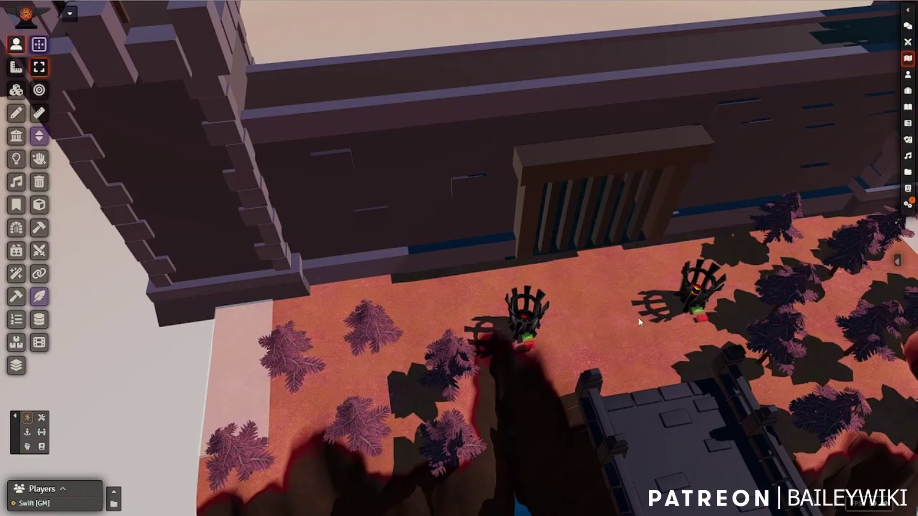
{"action": "middle_click_drag", "start_coordinate": [599, 324], "coordinate": [465, 297]}
{"action": "scroll", "coordinate": [466, 300], "scroll_direction": "up", "scroll_amount": 5}
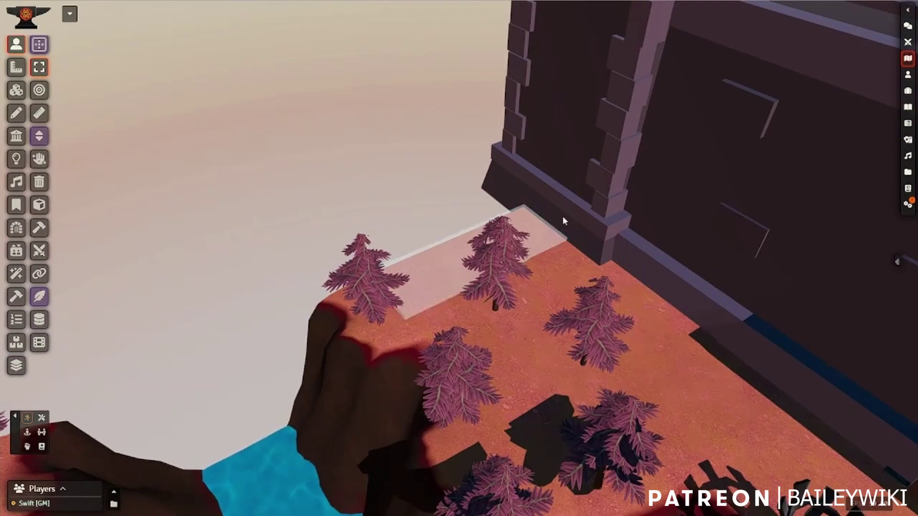
Examine the pink-tree forest outside the castle wall, covering the river ravine, rope bridge and stepping-stone path.
{"action": "middle_click_drag", "start_coordinate": [404, 301], "coordinate": [466, 298]}
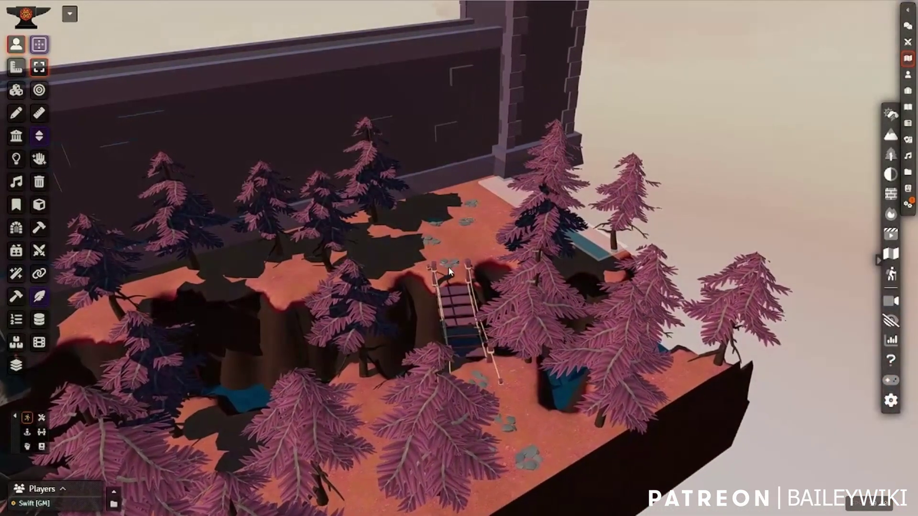
{"action": "left_click_drag", "start_coordinate": [435, 273], "coordinate": [412, 285]}
{"action": "right_click_drag", "start_coordinate": [312, 328], "coordinate": [377, 317]}
{"action": "left_click_drag", "start_coordinate": [377, 316], "coordinate": [351, 333]}
{"action": "right_click_drag", "start_coordinate": [351, 333], "coordinate": [367, 369]}
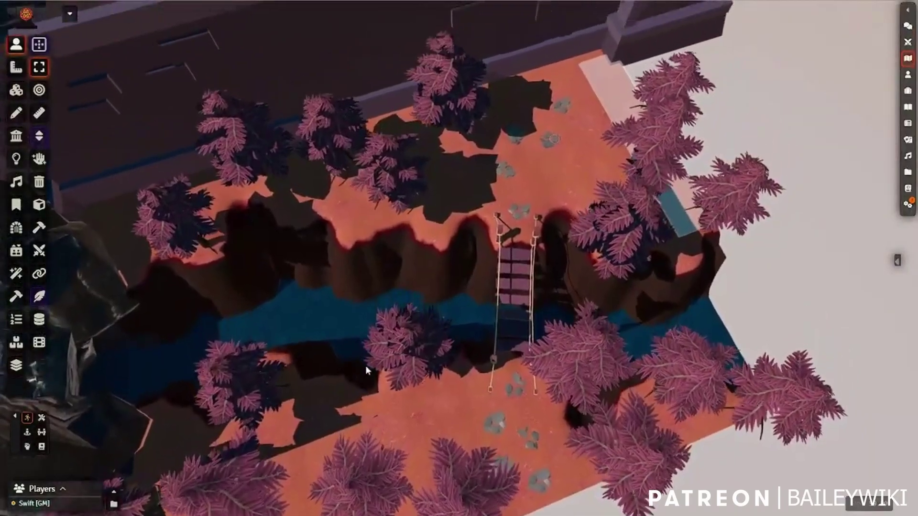
{"action": "scroll", "coordinate": [367, 369], "scroll_direction": "up", "scroll_amount": 3}
{"action": "left_click_drag", "start_coordinate": [364, 371], "coordinate": [488, 302]}
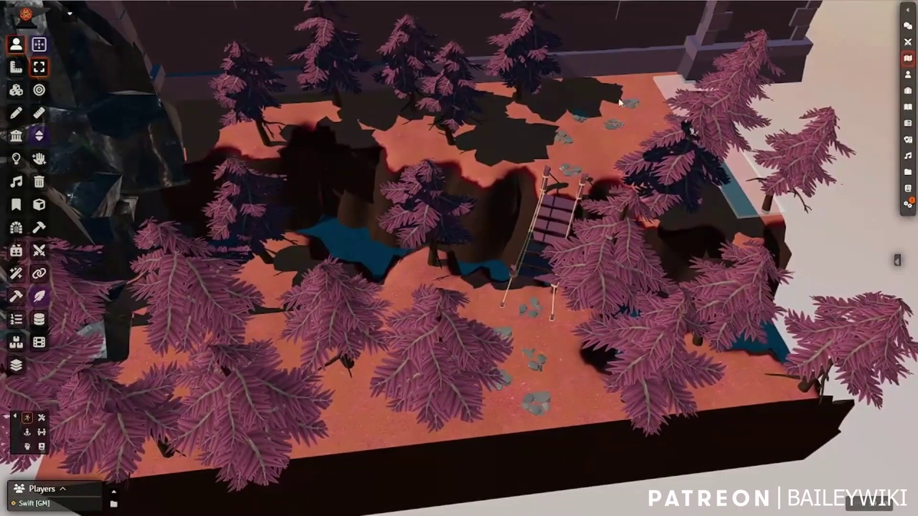
{"action": "left_click_drag", "start_coordinate": [467, 352], "coordinate": [386, 321]}
{"action": "right_click_drag", "start_coordinate": [386, 321], "coordinate": [462, 339]}
{"action": "left_click_drag", "start_coordinate": [461, 335], "coordinate": [419, 350]}
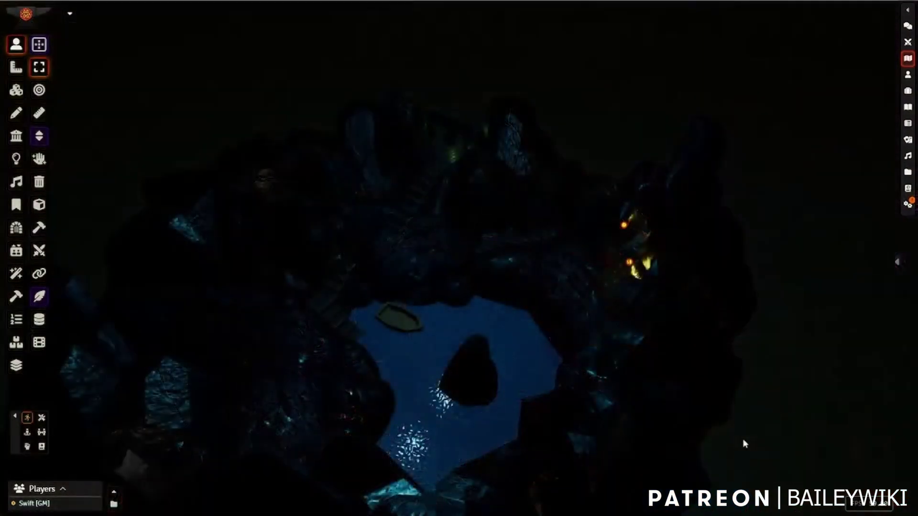
Inspect the dark sea cave from above, covering its blue pool, rowboat, central rock and surrounding rock walls.
{"action": "scroll", "coordinate": [643, 441], "scroll_direction": "up", "scroll_amount": 2}
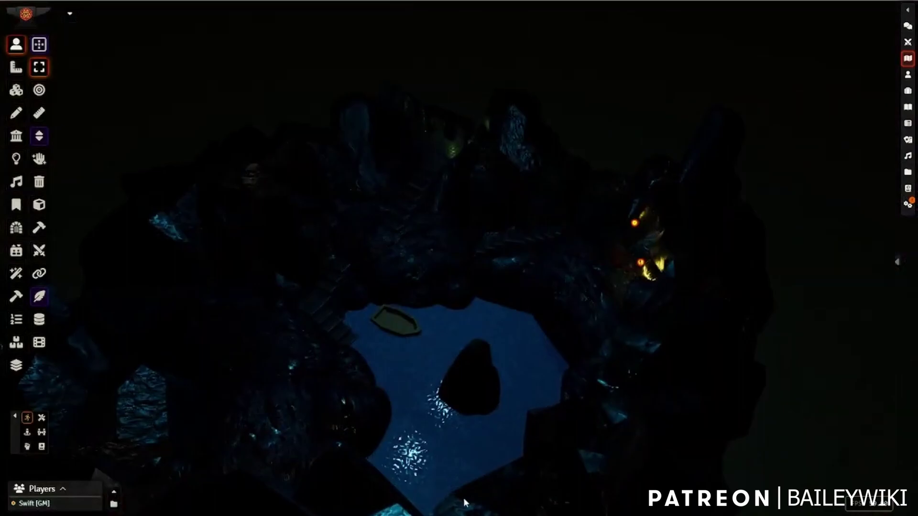
{"action": "right_click_drag", "start_coordinate": [464, 498], "coordinate": [588, 424]}
{"action": "left_click_drag", "start_coordinate": [589, 424], "coordinate": [428, 428]}
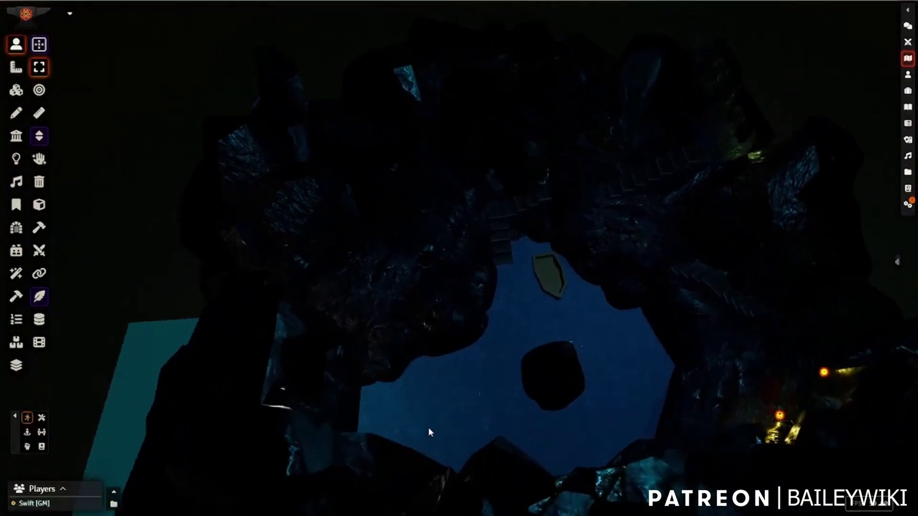
{"action": "scroll", "coordinate": [429, 428], "scroll_direction": "up", "scroll_amount": 2}
{"action": "right_click_drag", "start_coordinate": [430, 427], "coordinate": [533, 456]}
{"action": "scroll", "coordinate": [478, 395], "scroll_direction": "up", "scroll_amount": 2}
{"action": "right_click_drag", "start_coordinate": [478, 395], "coordinate": [394, 319]}
{"action": "left_click_drag", "start_coordinate": [393, 320], "coordinate": [352, 311]}
{"action": "left_click_drag", "start_coordinate": [351, 310], "coordinate": [420, 299]}
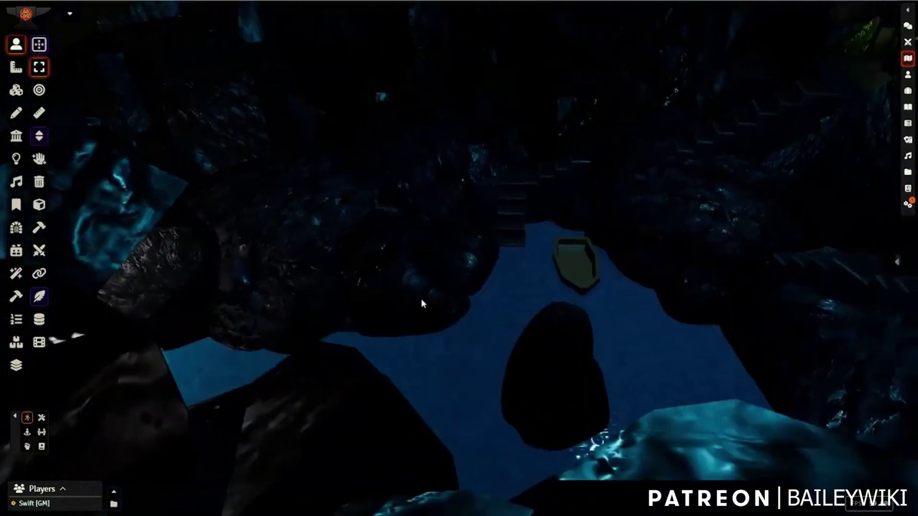
Examine the sea cave's interior up close, covering the torchlit ledge, stone stairways and arched landing.
{"action": "right_click_drag", "start_coordinate": [421, 300], "coordinate": [337, 370]}
{"action": "scroll", "coordinate": [354, 363], "scroll_direction": "up", "scroll_amount": 2}
{"action": "left_click_drag", "start_coordinate": [361, 362], "coordinate": [363, 340]}
{"action": "right_click_drag", "start_coordinate": [364, 343], "coordinate": [457, 378]}
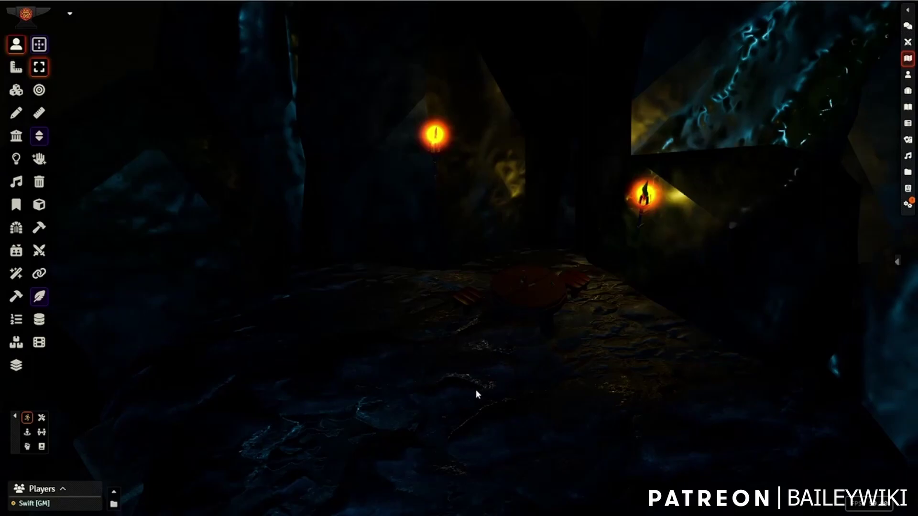
{"action": "right_click_drag", "start_coordinate": [450, 402], "coordinate": [569, 325]}
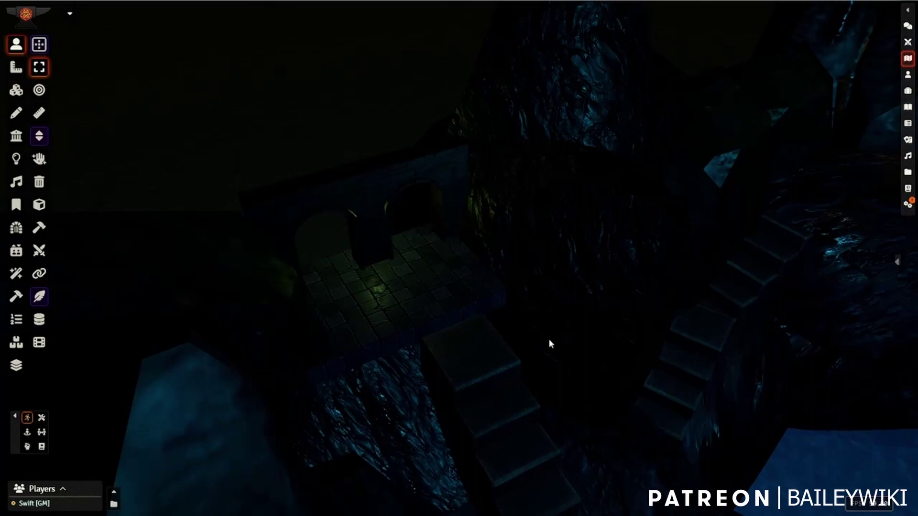
{"action": "right_click_drag", "start_coordinate": [553, 338], "coordinate": [543, 408]}
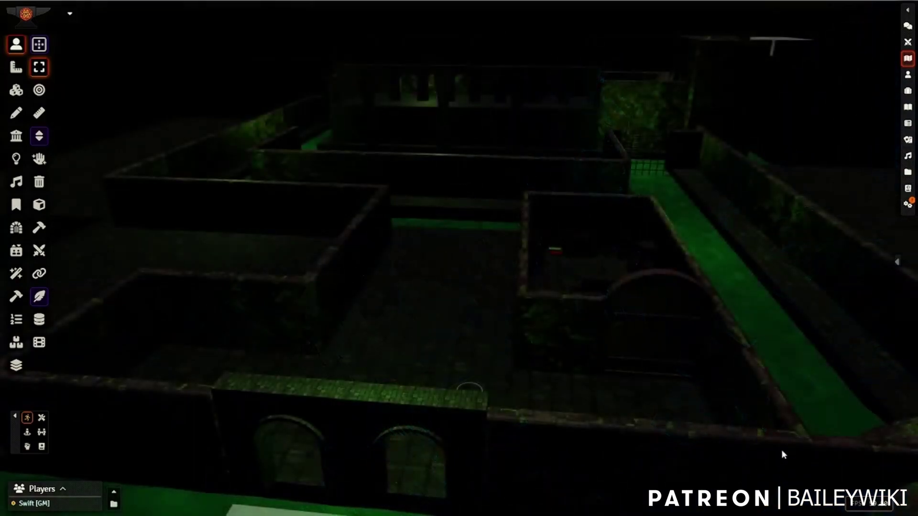
Inspect the green-lit sewer scene from several sides, covering its channels, walled rooms, arches, grates and pillared basin.
{"action": "right_click_drag", "start_coordinate": [765, 447], "coordinate": [438, 433]}
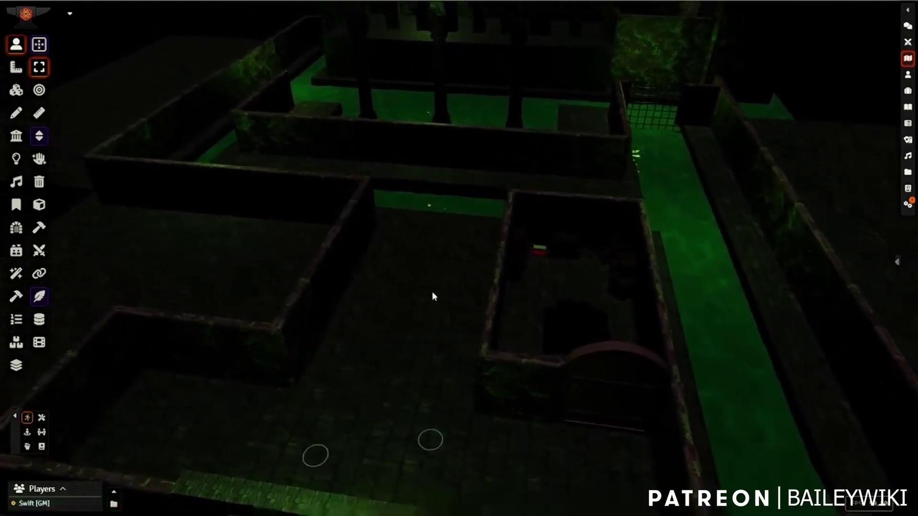
{"action": "right_click_drag", "start_coordinate": [400, 323], "coordinate": [420, 363]}
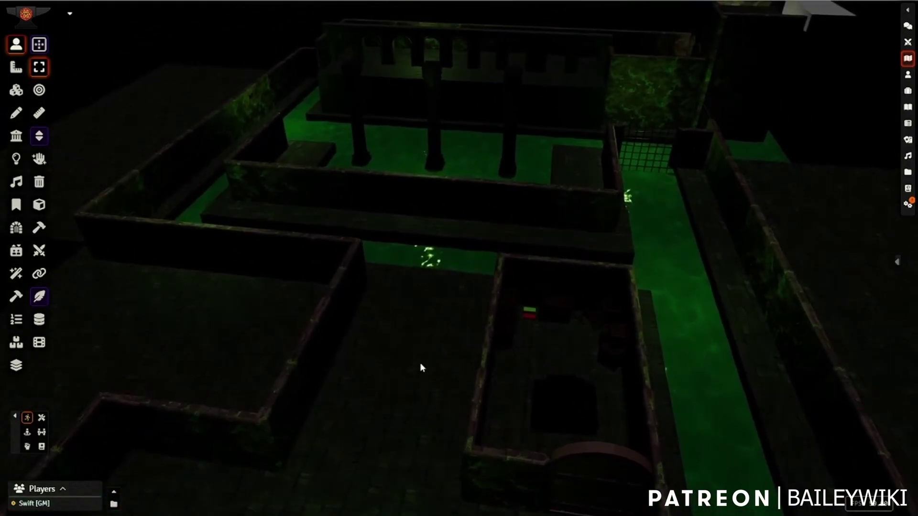
{"action": "scroll", "coordinate": [417, 361], "scroll_direction": "up", "scroll_amount": 2}
{"action": "left_click_drag", "start_coordinate": [416, 361], "coordinate": [433, 371]}
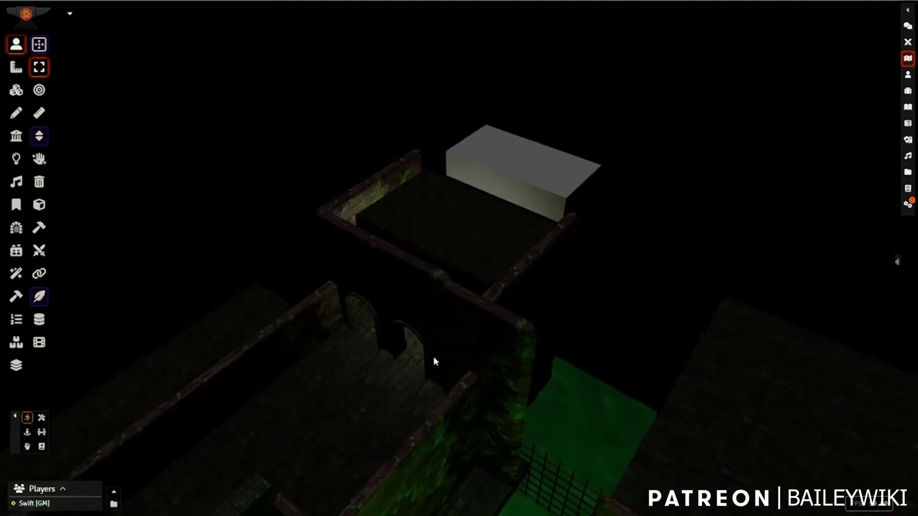
{"action": "right_click_drag", "start_coordinate": [433, 357], "coordinate": [437, 184]}
{"action": "right_click_drag", "start_coordinate": [457, 397], "coordinate": [477, 220]}
{"action": "mouse_move", "coordinate": [477, 220]}
{"action": "left_mouse_down"}
{"action": "mouse_move", "coordinate": [502, 226]}
{"action": "mouse_move", "coordinate": [464, 211]}
{"action": "left_mouse_up"}
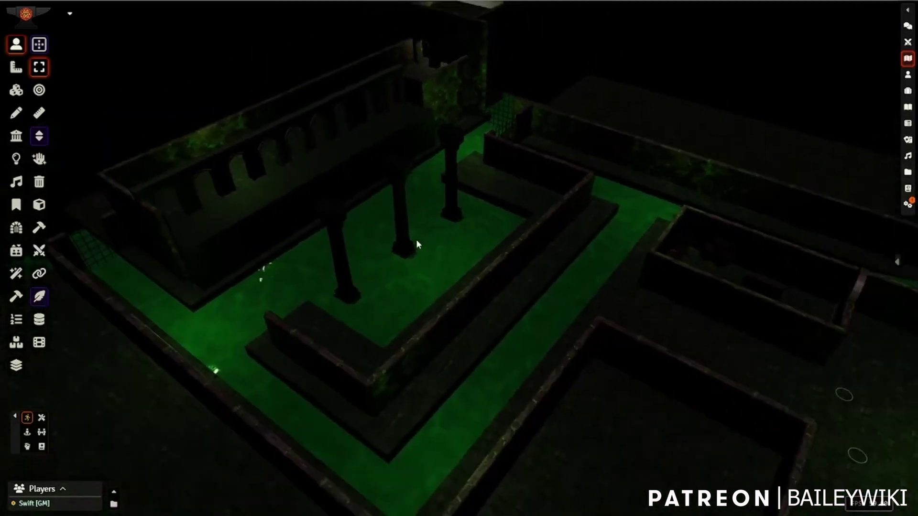
{"action": "left_click_drag", "start_coordinate": [426, 236], "coordinate": [405, 315]}
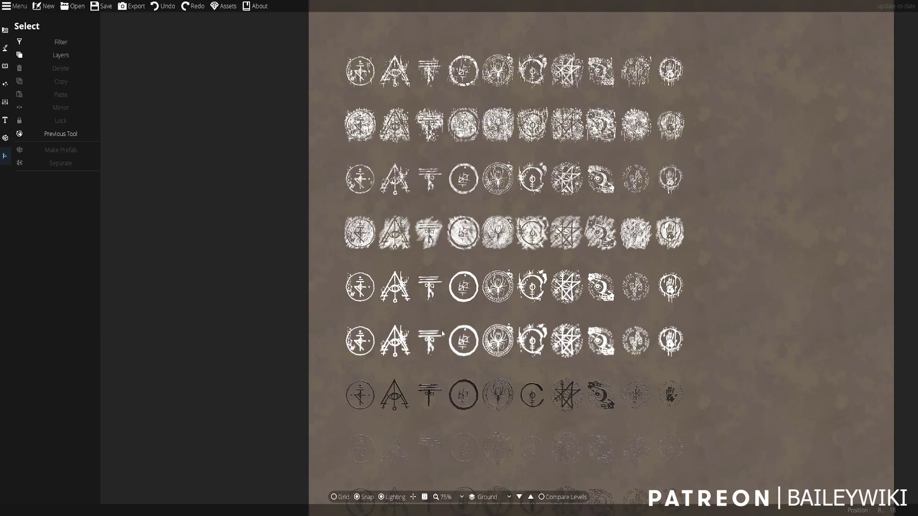
In Dungeondraft, recolor the handprint sigil at the end of the fourth row red with a custom color.
{"action": "middle_click_drag", "start_coordinate": [326, 381], "coordinate": [336, 347]}
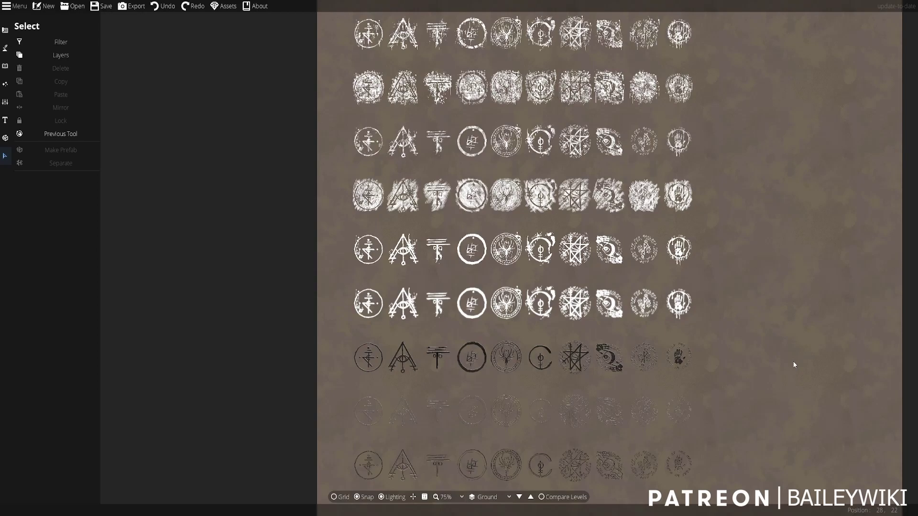
{"action": "middle_click_drag", "start_coordinate": [746, 245], "coordinate": [726, 284]}
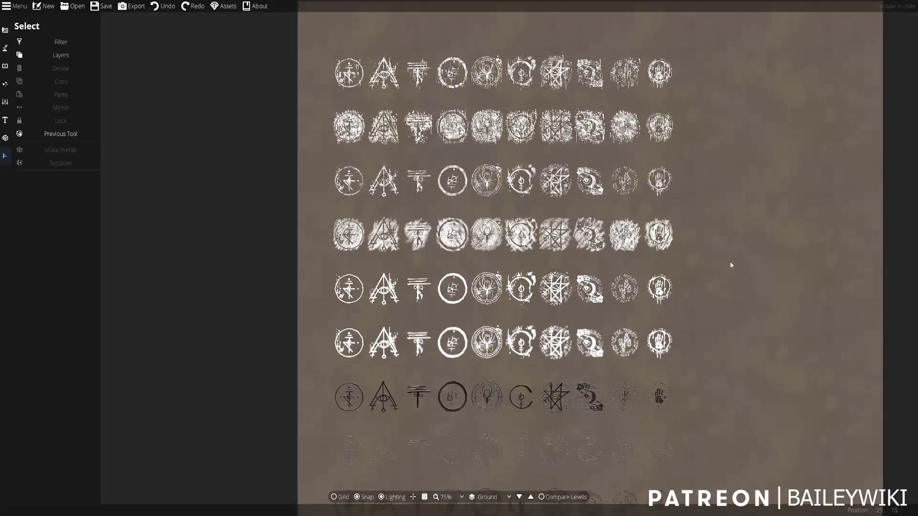
{"action": "left_click", "coordinate": [659, 234]}
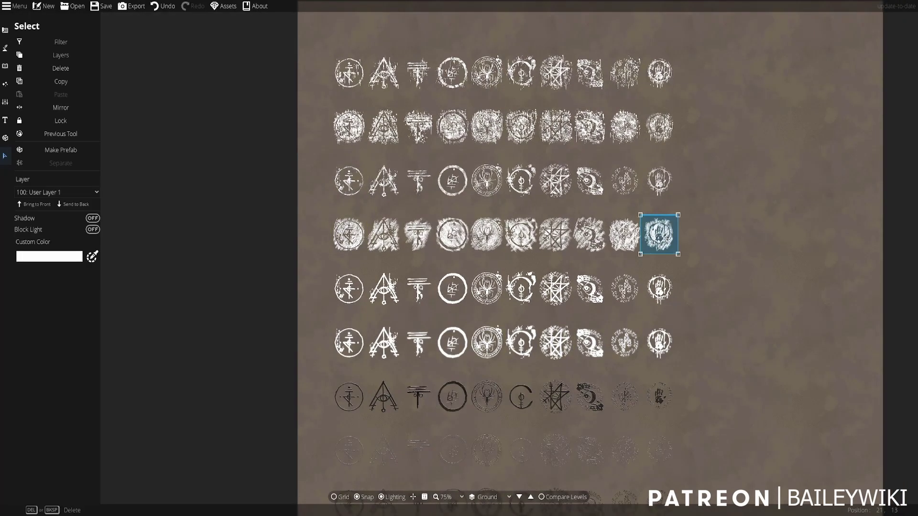
{"action": "left_click", "coordinate": [93, 259]}
{"action": "left_click_drag", "start_coordinate": [72, 321], "coordinate": [115, 278]}
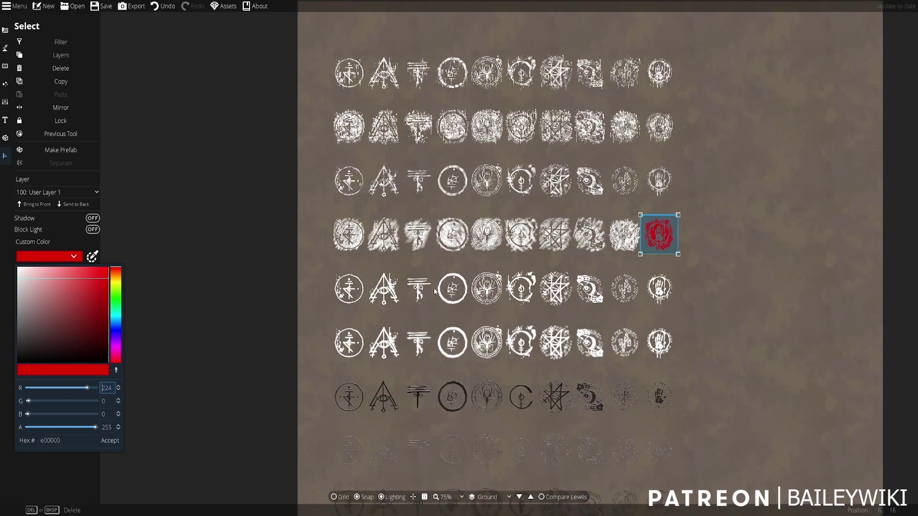
{"action": "left_click", "coordinate": [765, 269]}
Change the handprint sigil's custom color to a muted ochre.
{"action": "middle_click_drag", "start_coordinate": [712, 272], "coordinate": [525, 298]}
{"action": "scroll", "coordinate": [525, 301], "scroll_direction": "up", "scroll_amount": 5}
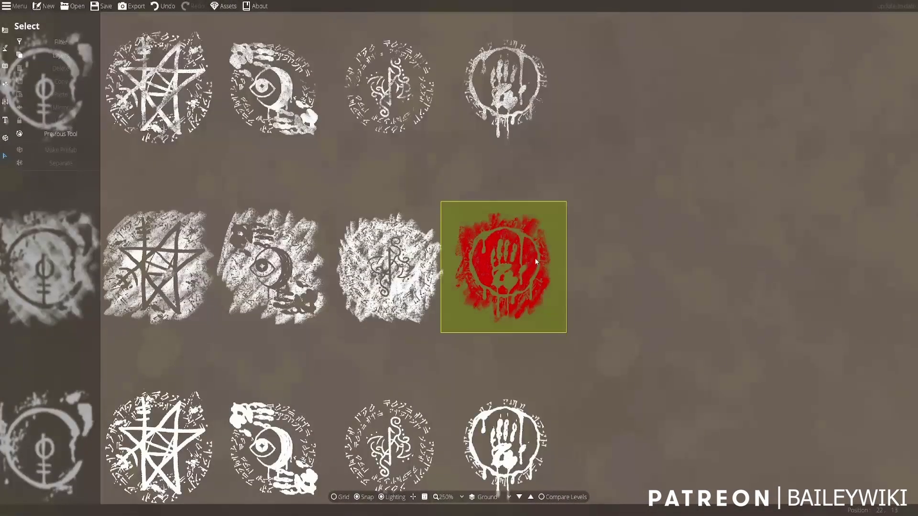
{"action": "left_click", "coordinate": [534, 258]}
{"action": "left_click", "coordinate": [65, 258]}
{"action": "left_click", "coordinate": [44, 287]}
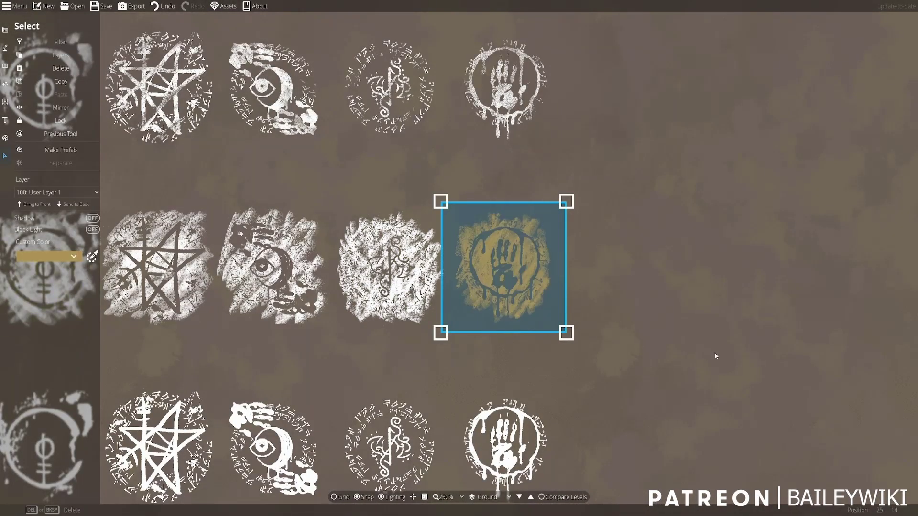
{"action": "left_click", "coordinate": [715, 355]}
Set the handprint sigil's custom color to a stronger amber, hex d0940f.
{"action": "left_click", "coordinate": [531, 267]}
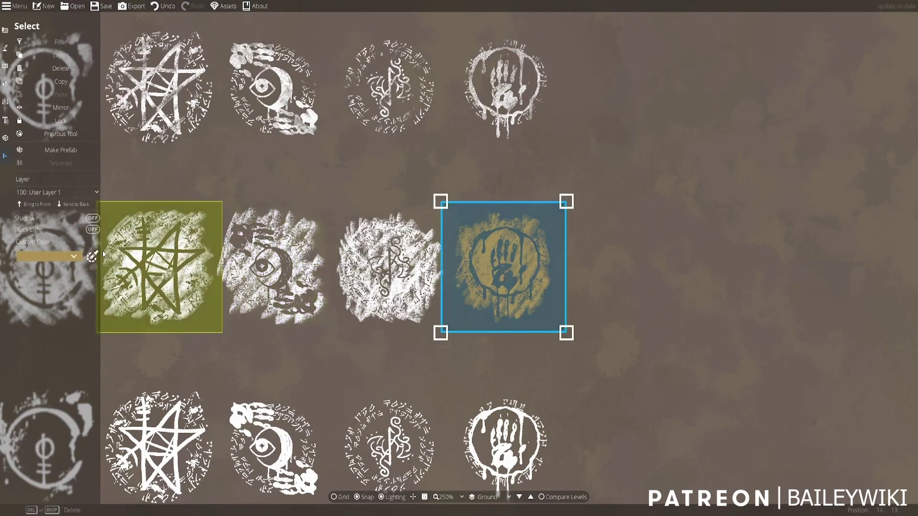
{"action": "left_click", "coordinate": [92, 257]}
{"action": "left_click", "coordinate": [565, 296]}
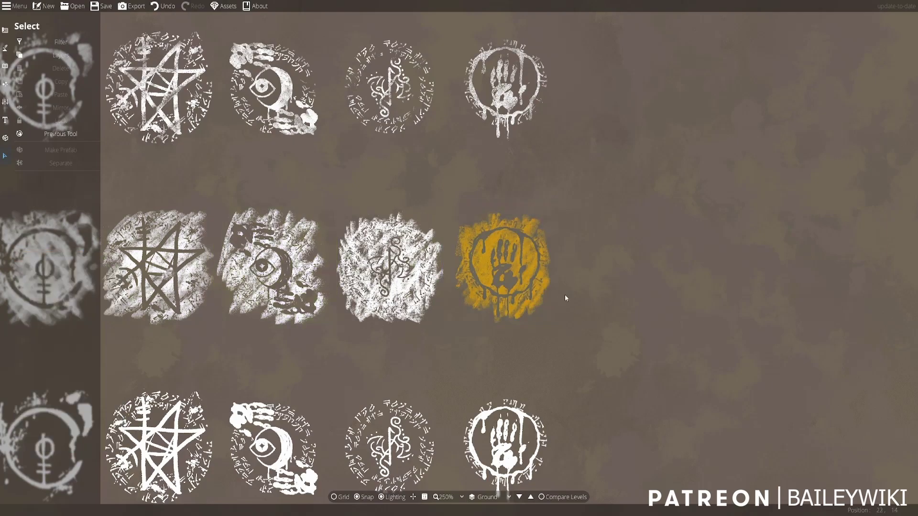
Lower the alpha of the amber handprint sigil's custom color and accept it.
{"action": "left_click", "coordinate": [530, 269]}
{"action": "left_click", "coordinate": [92, 256]}
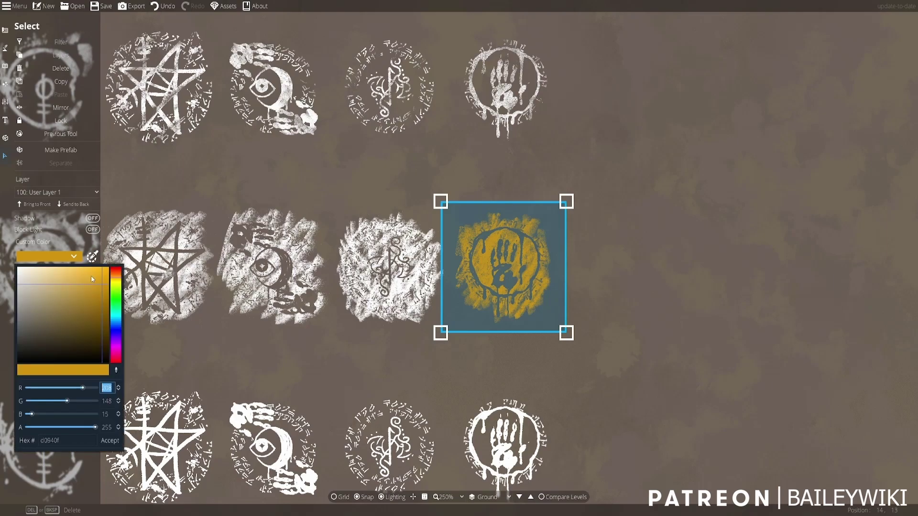
{"action": "mouse_move", "coordinate": [95, 429]}
{"action": "left_mouse_down"}
{"action": "mouse_move", "coordinate": [36, 432]}
{"action": "mouse_move", "coordinate": [79, 432]}
{"action": "left_mouse_up"}
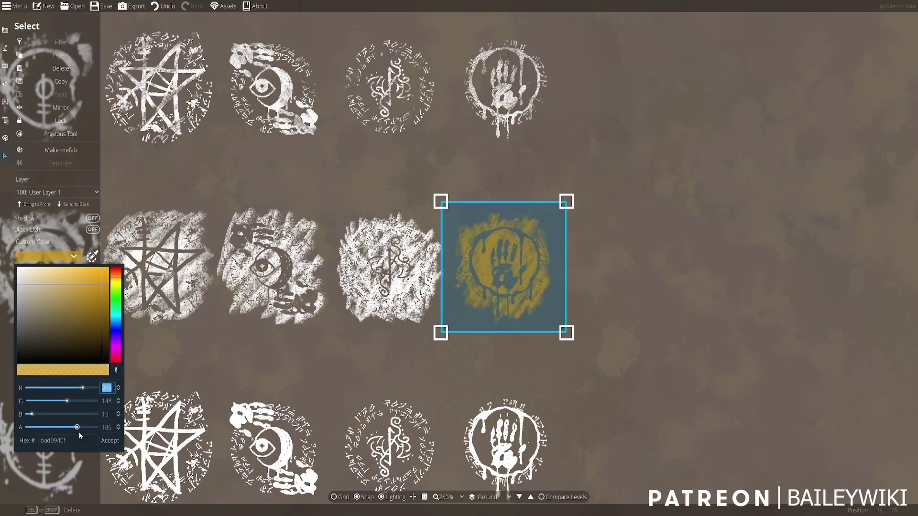
{"action": "left_click", "coordinate": [110, 441]}
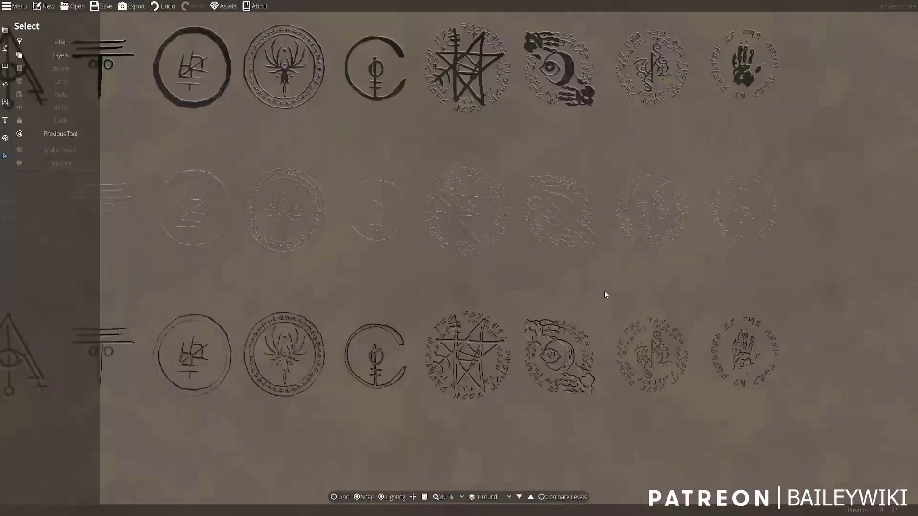
Recolor the crescent-and-hands sigil in the faint second row of the lower group with a darker custom color preset.
{"action": "left_click", "coordinate": [506, 104]}
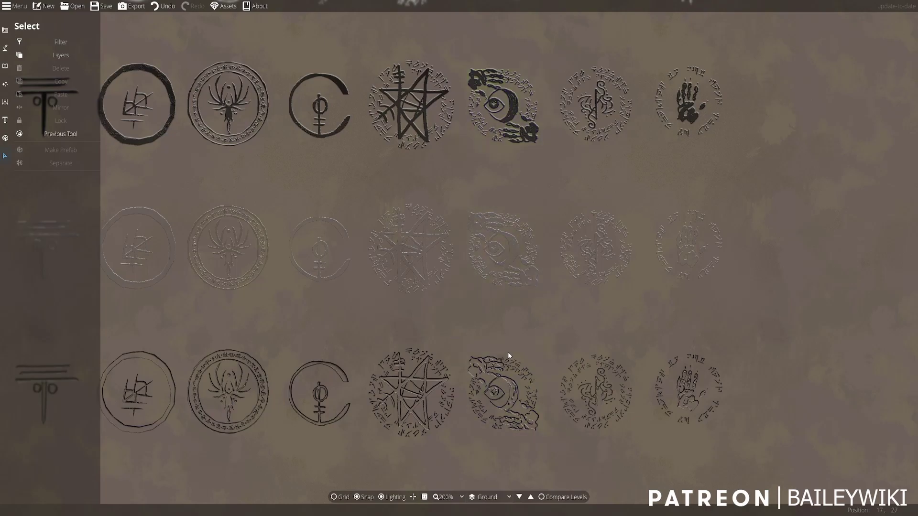
{"action": "mouse_move", "coordinate": [558, 348]}
{"action": "middle_mouse_down"}
{"action": "mouse_move", "coordinate": [557, 372]}
{"action": "mouse_move", "coordinate": [554, 353]}
{"action": "middle_mouse_up"}
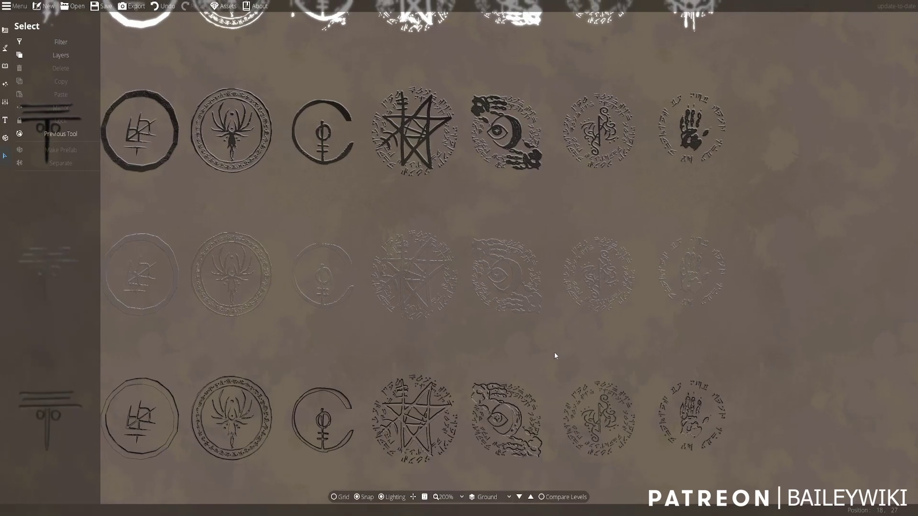
{"action": "left_click", "coordinate": [518, 270]}
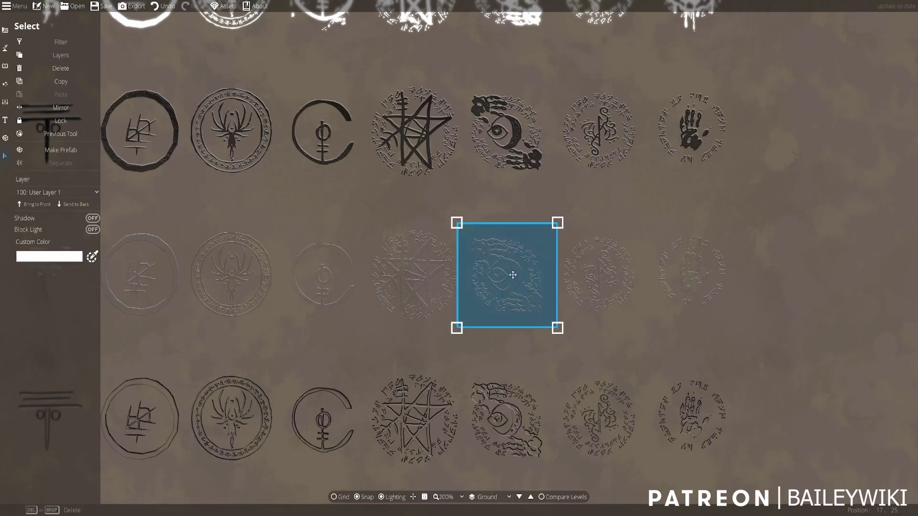
{"action": "left_click", "coordinate": [73, 299]}
{"action": "left_click", "coordinate": [705, 356]}
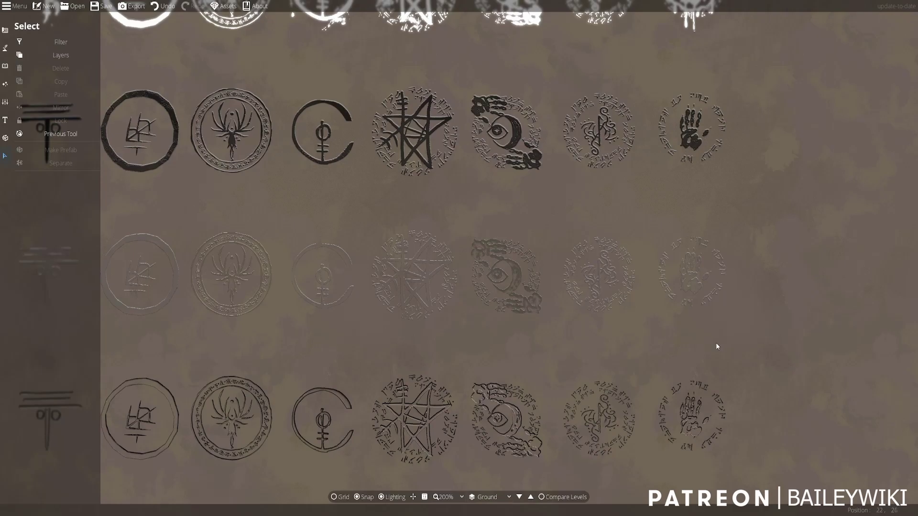
Browse the [BW] Overlays and [BW] Magic Circles tags with the Object Tool to show where the sigil assets are listed.
{"action": "left_click", "coordinate": [3, 66]}
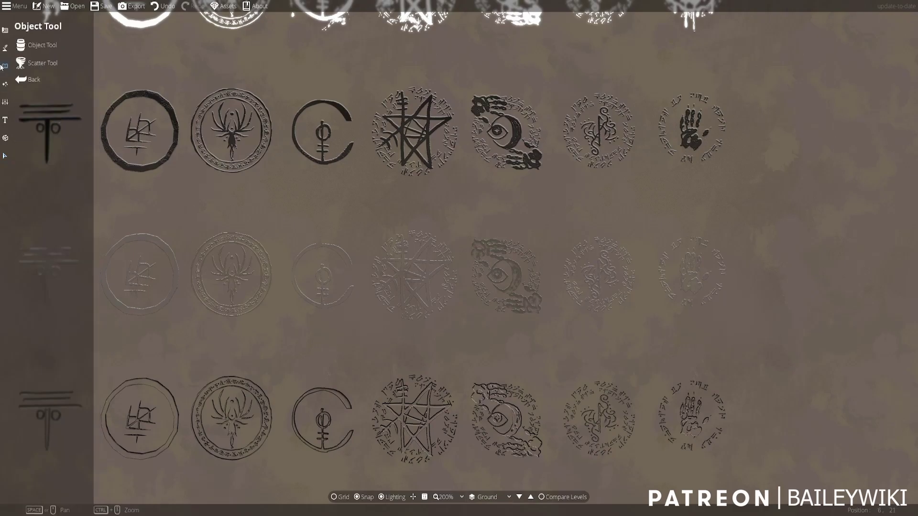
{"action": "left_click", "coordinate": [33, 44]}
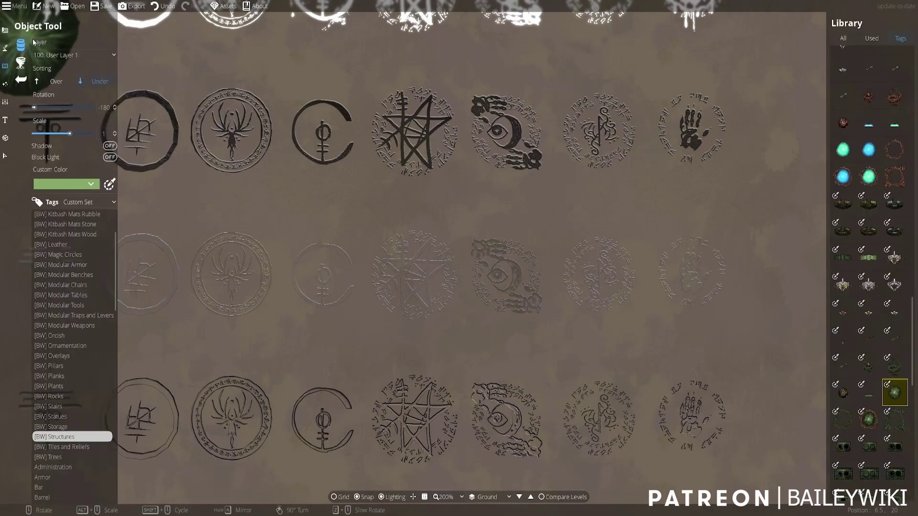
{"action": "left_click", "coordinate": [61, 355]}
{"action": "left_click_drag", "start_coordinate": [910, 126], "coordinate": [911, 280]}
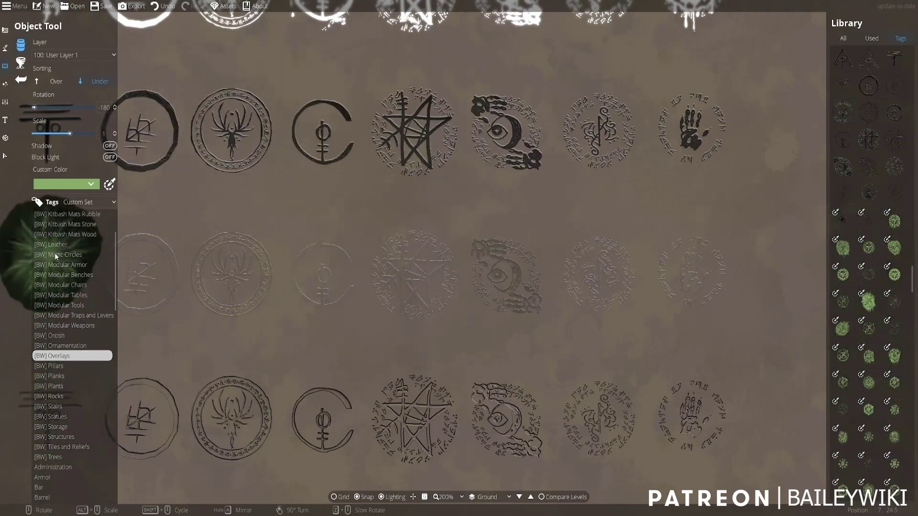
{"action": "left_click", "coordinate": [54, 256]}
{"action": "left_click_drag", "start_coordinate": [915, 371], "coordinate": [913, 119]}
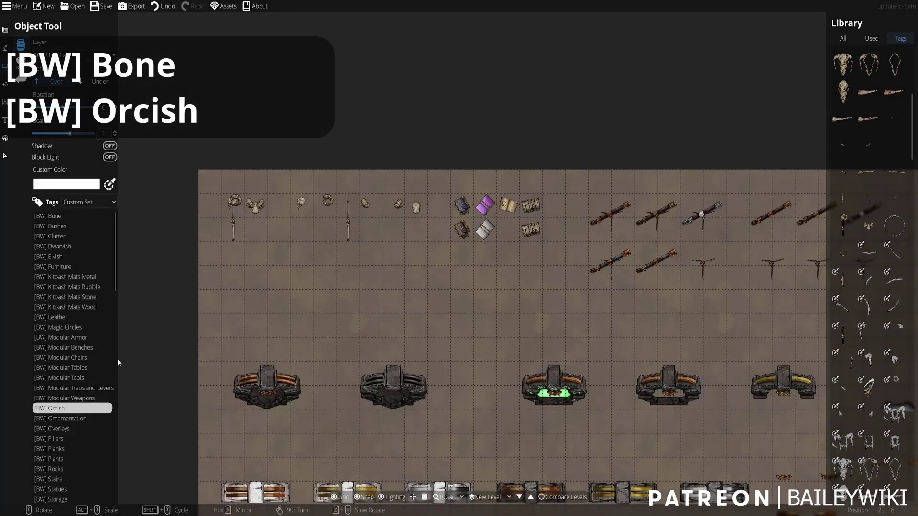
Change the custom color of the second-row telescope that stands on a tripod.
{"action": "left_click", "coordinate": [62, 368]}
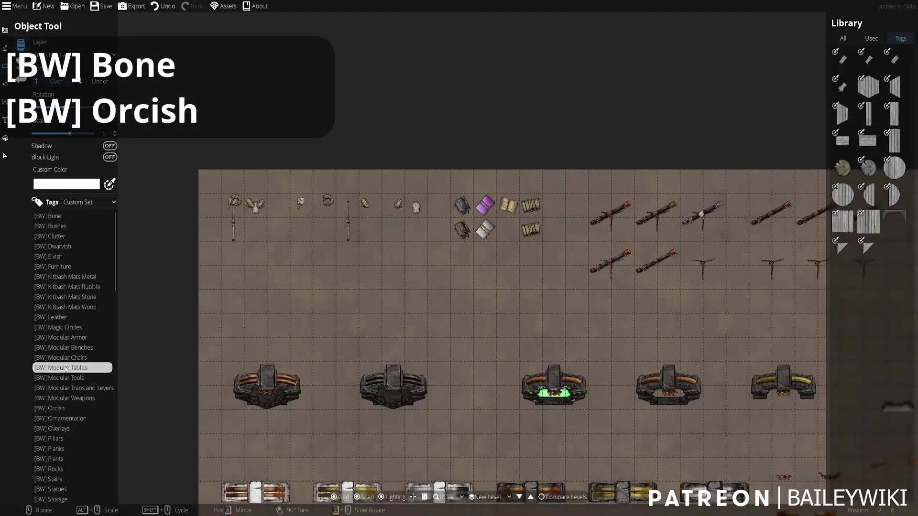
{"action": "key", "text": "v"}
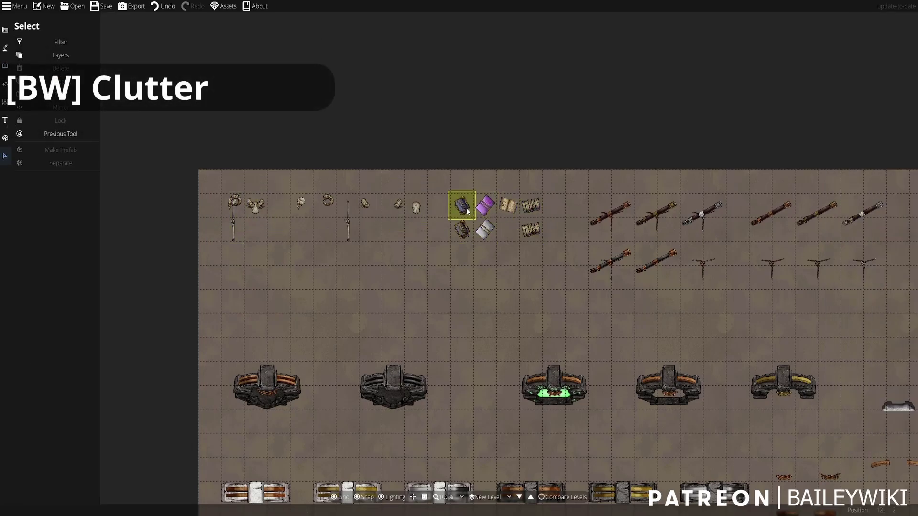
{"action": "middle_click_drag", "start_coordinate": [643, 294], "coordinate": [442, 302]}
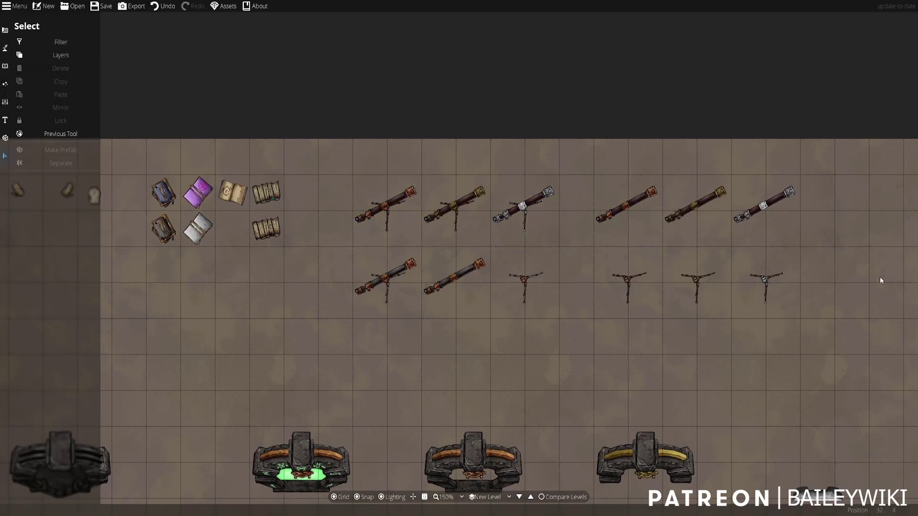
{"action": "left_click", "coordinate": [392, 271]}
{"action": "left_click", "coordinate": [476, 364]}
{"action": "left_click", "coordinate": [395, 269]}
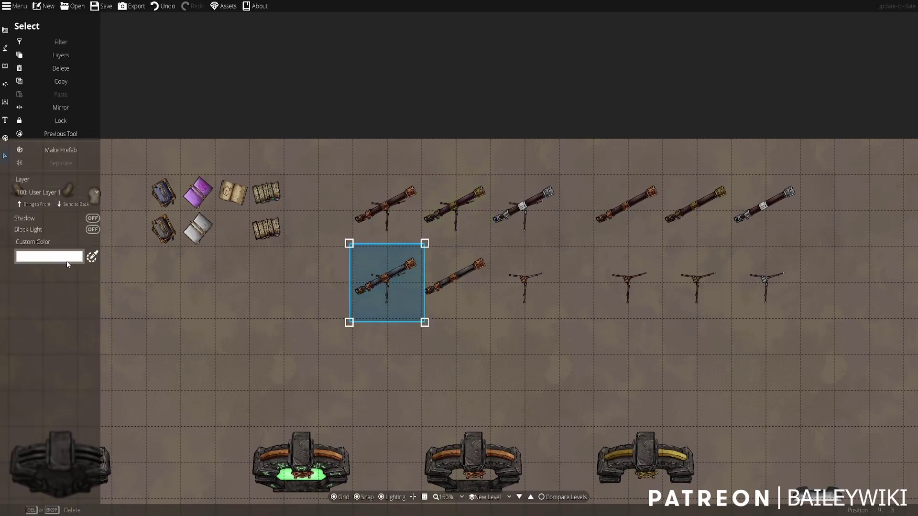
{"action": "left_click", "coordinate": [74, 263]}
{"action": "left_click", "coordinate": [479, 371]}
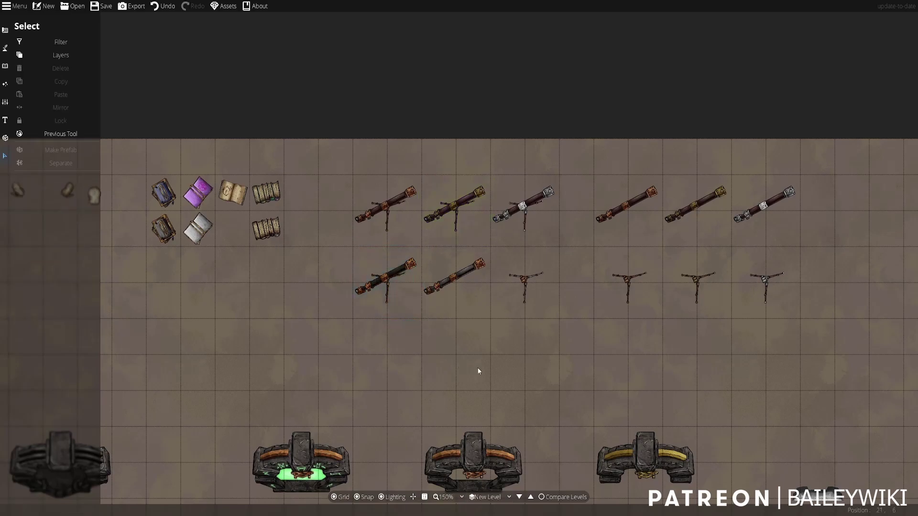
Recolor the neighbouring second-row telescope without a tripod with a custom color preset.
{"action": "left_click", "coordinate": [467, 269]}
{"action": "left_click", "coordinate": [49, 256]}
{"action": "left_click", "coordinate": [51, 314]}
{"action": "left_click", "coordinate": [359, 364]}
Filter the object library by the [BW] Bone tag and pick the bone staff topped with a curled horn.
{"action": "middle_click_drag", "start_coordinate": [256, 312], "coordinate": [573, 321]}
{"action": "left_click", "coordinate": [5, 66]}
{"action": "left_click", "coordinate": [29, 45]}
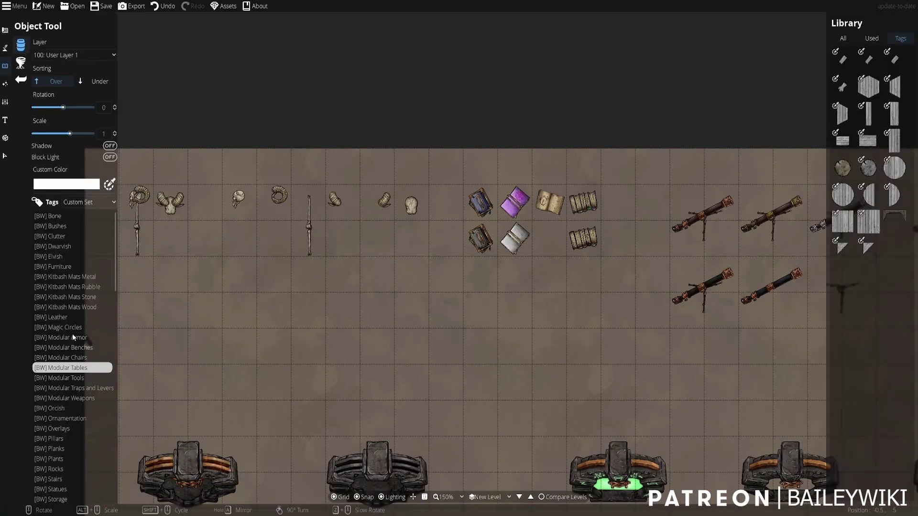
{"action": "left_click", "coordinate": [48, 216]}
{"action": "mouse_move", "coordinate": [886, 126]}
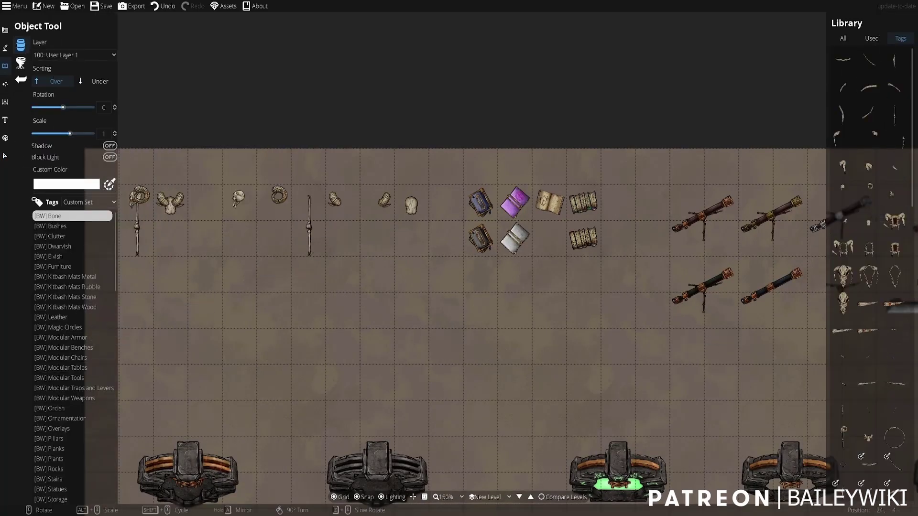
{"action": "mouse_move", "coordinate": [881, 194]}
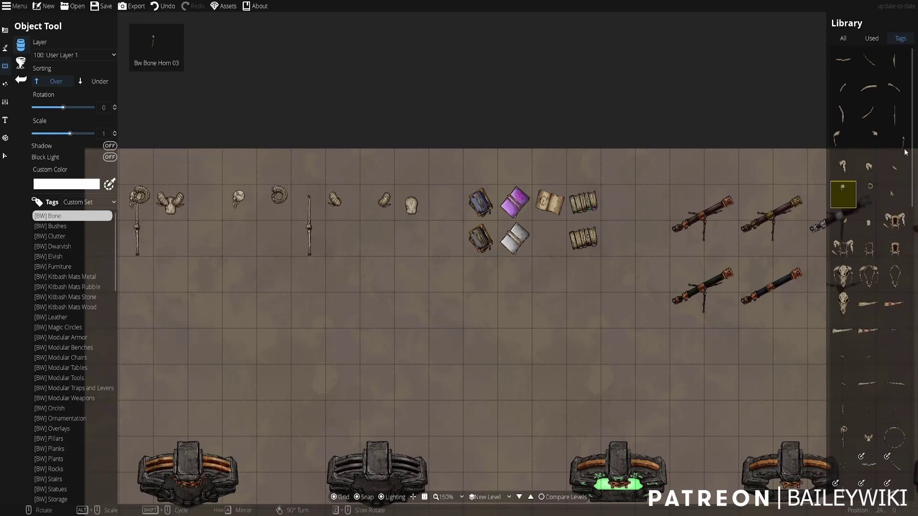
{"action": "scroll", "coordinate": [868, 363], "scroll_direction": "down", "scroll_amount": 2}
{"action": "left_click", "coordinate": [843, 381]}
{"action": "left_click", "coordinate": [516, 363]}
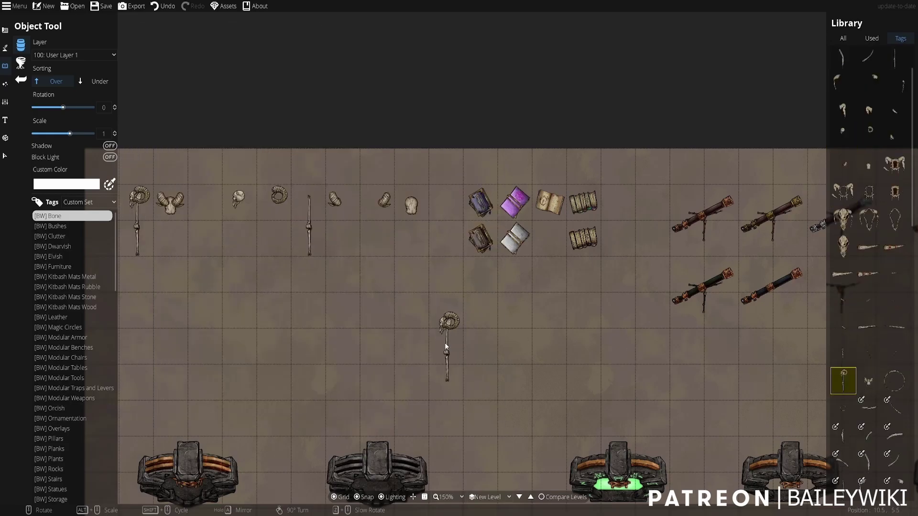
Browse the [BW] Clutter and [BW] Modular Tools tags and preview the Bw Tool Telescope 01 Metal Silver asset.
{"action": "left_click", "coordinate": [50, 236]}
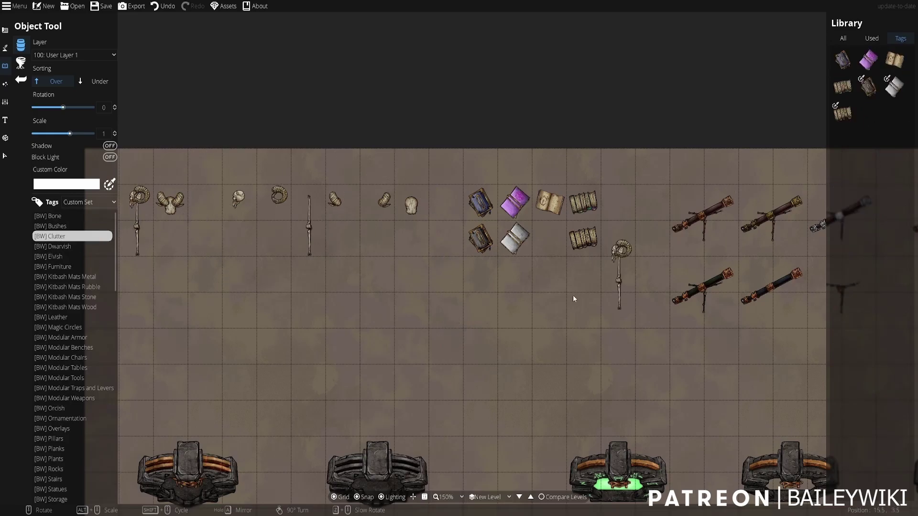
{"action": "scroll", "coordinate": [85, 337], "scroll_direction": "down", "scroll_amount": 1}
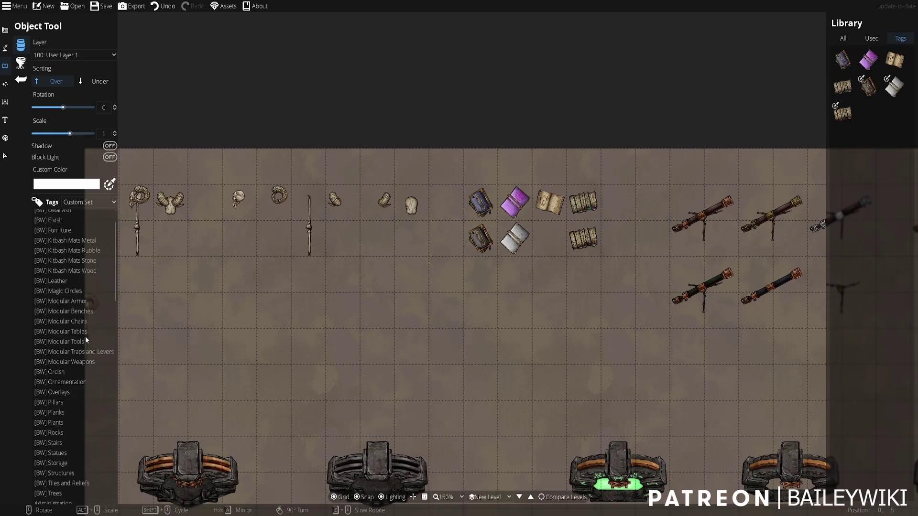
{"action": "scroll", "coordinate": [83, 340], "scroll_direction": "down", "scroll_amount": 1}
{"action": "left_click", "coordinate": [74, 306]}
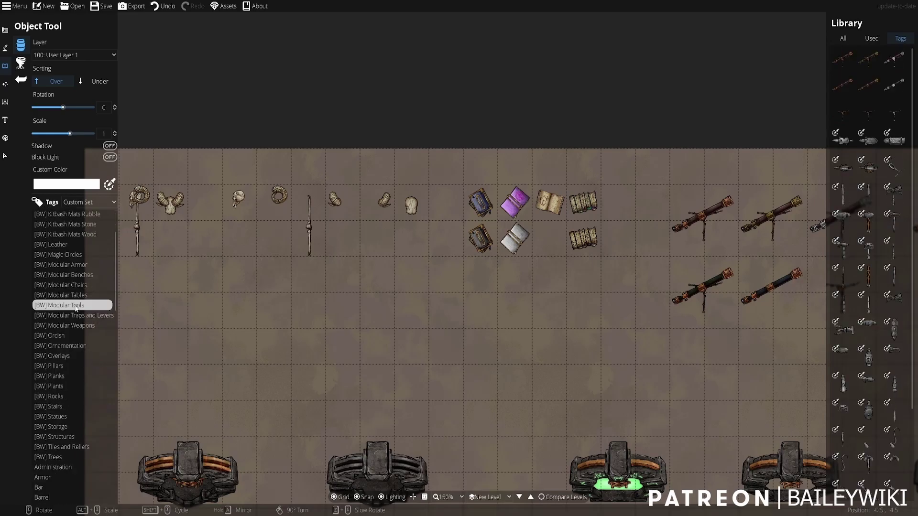
{"action": "mouse_move", "coordinate": [885, 51]}
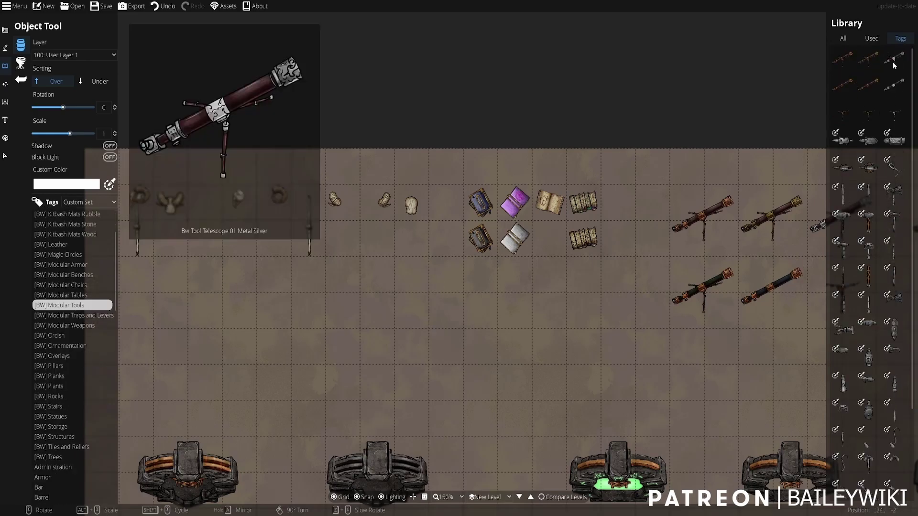
{"action": "middle_click_drag", "start_coordinate": [529, 365], "coordinate": [529, 363]}
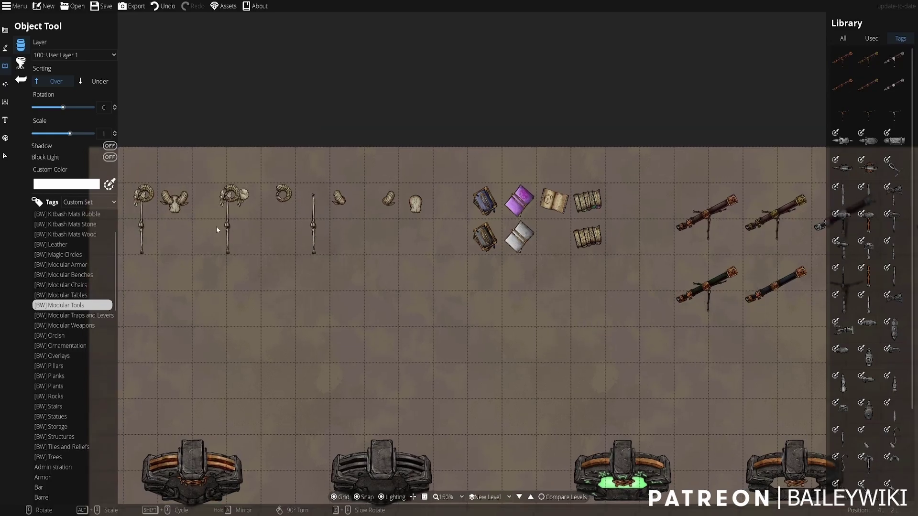
Search the full object library for "telescope".
{"action": "left_click", "coordinate": [843, 38]}
{"action": "left_click", "coordinate": [868, 49]}
{"action": "type", "text": "telescope"}
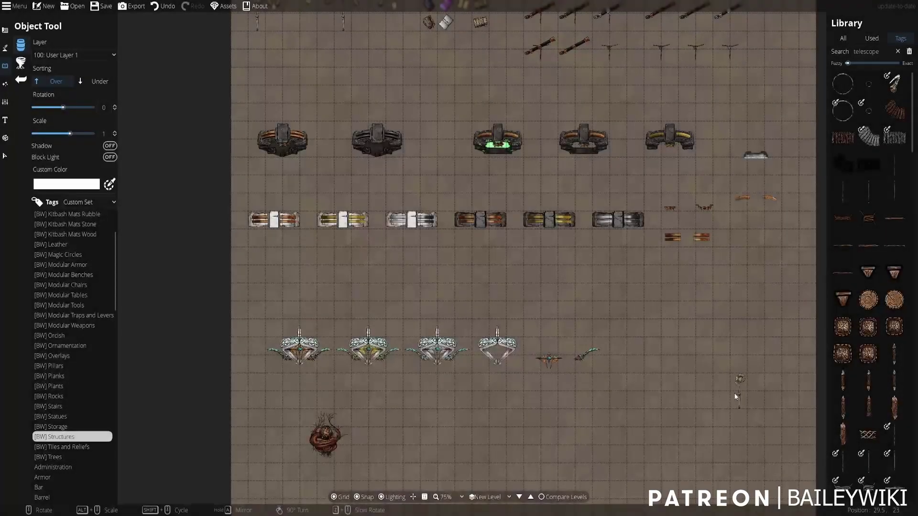
Pick the dark stone dwarvish monolith with copper bands from the [BW] Structures assets.
{"action": "scroll", "coordinate": [908, 427], "scroll_direction": "down", "scroll_amount": 3}
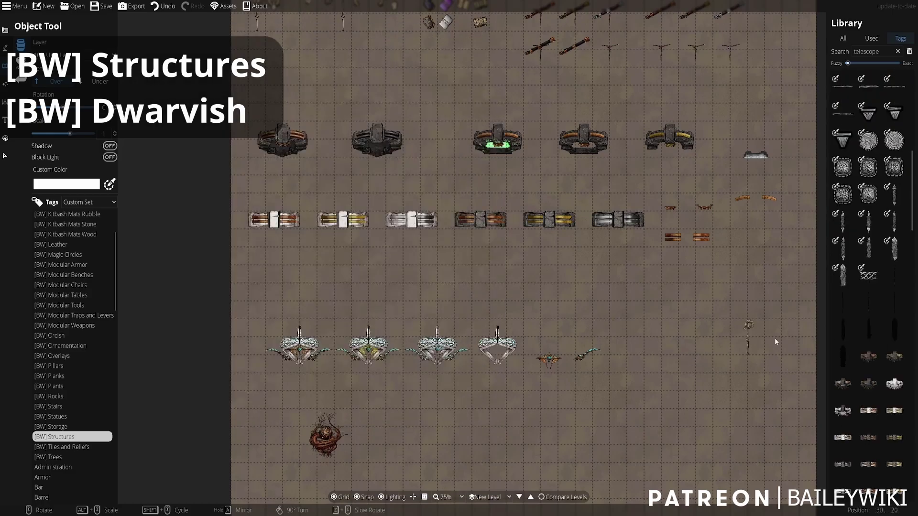
{"action": "scroll", "coordinate": [874, 153], "scroll_direction": "down", "scroll_amount": 4}
{"action": "left_click", "coordinate": [869, 142]}
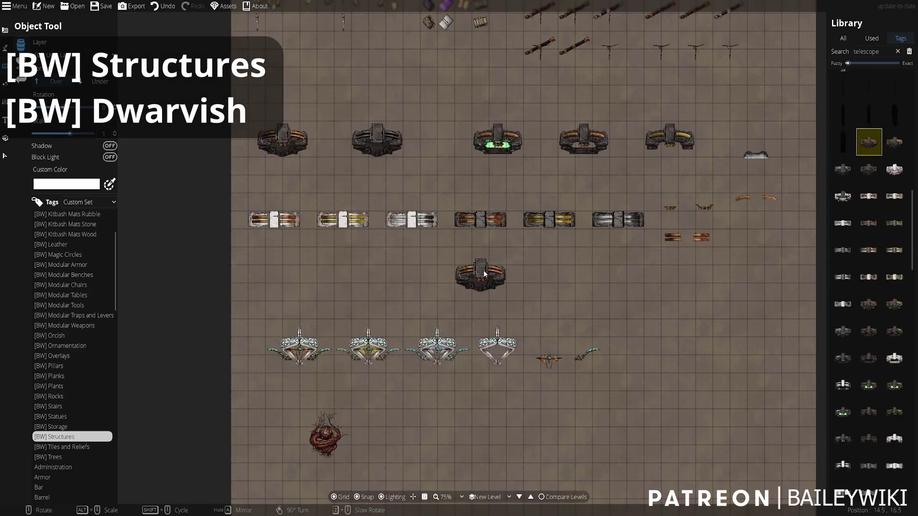
Cycle the dwarvish monolith preview through its stone and metal variants to the white one.
{"action": "scroll", "coordinate": [480, 273], "scroll_direction": "down", "scroll_amount": 1, "text": "shift"}
{"action": "scroll", "coordinate": [457, 271], "scroll_direction": "down", "scroll_amount": 1, "text": "shift"}
{"action": "scroll", "coordinate": [458, 271], "scroll_direction": "down", "scroll_amount": 1, "text": "shift"}
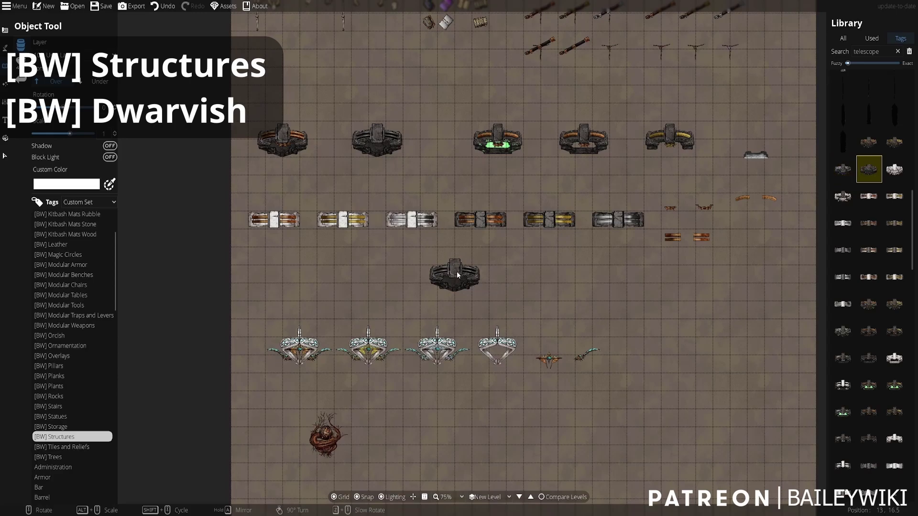
{"action": "scroll", "coordinate": [378, 274], "scroll_direction": "down", "scroll_amount": 1, "text": "shift"}
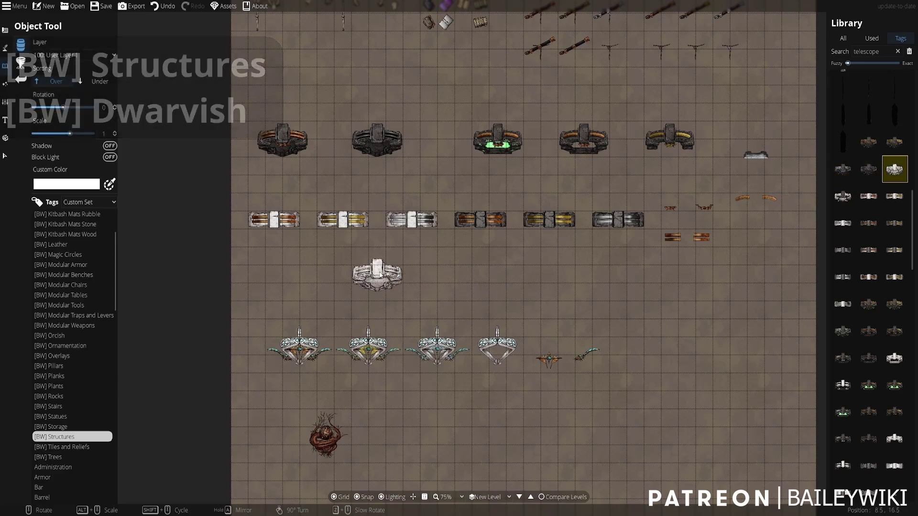
{"action": "scroll", "coordinate": [380, 274], "scroll_direction": "up", "scroll_amount": 4, "text": "shift"}
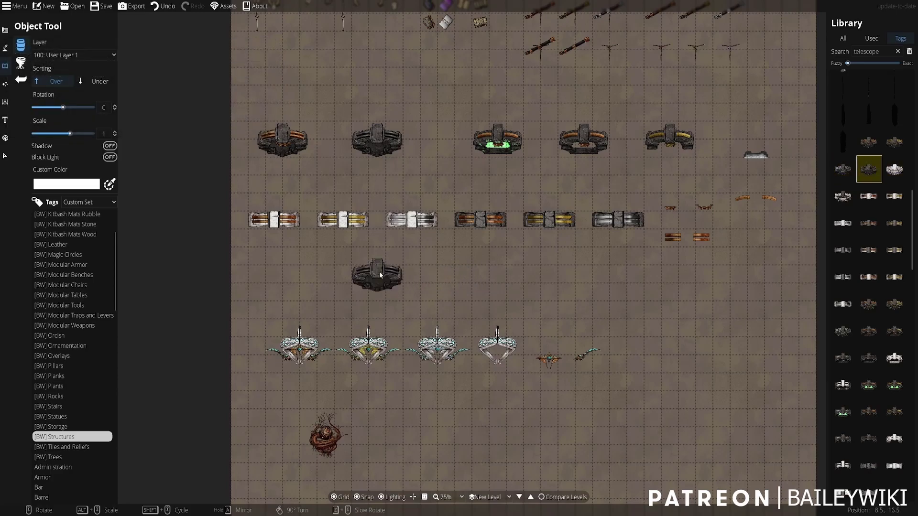
{"action": "scroll", "coordinate": [380, 273], "scroll_direction": "down", "scroll_amount": 3, "text": "shift"}
{"action": "scroll", "coordinate": [380, 275], "scroll_direction": "down", "scroll_amount": 1, "text": "shift"}
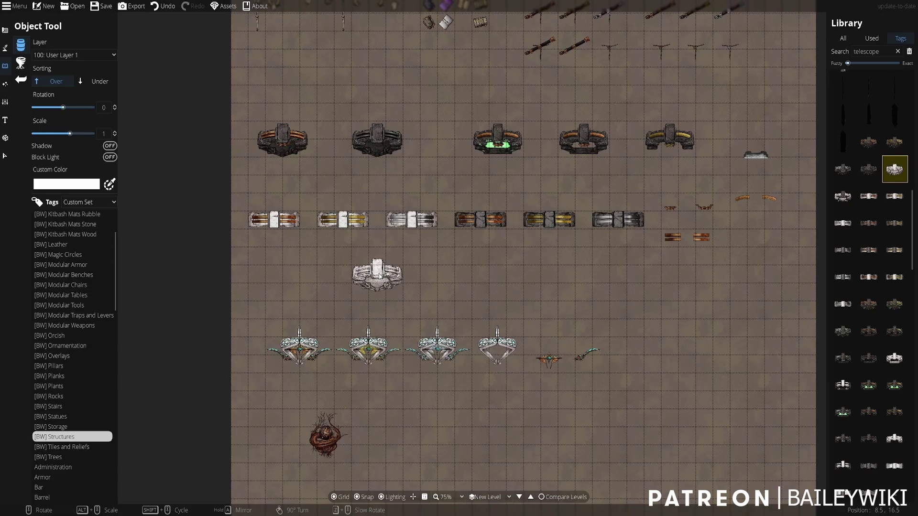
Preview the rectangular dwarvish monolith in its white gold-banded, white silver-banded and dark copper-banded variants.
{"action": "scroll", "coordinate": [380, 275], "scroll_direction": "down", "scroll_amount": 4, "text": "shift"}
{"action": "scroll", "coordinate": [379, 275], "scroll_direction": "down", "scroll_amount": 4, "text": "shift"}
{"action": "scroll", "coordinate": [380, 276], "scroll_direction": "down", "scroll_amount": 4, "text": "shift"}
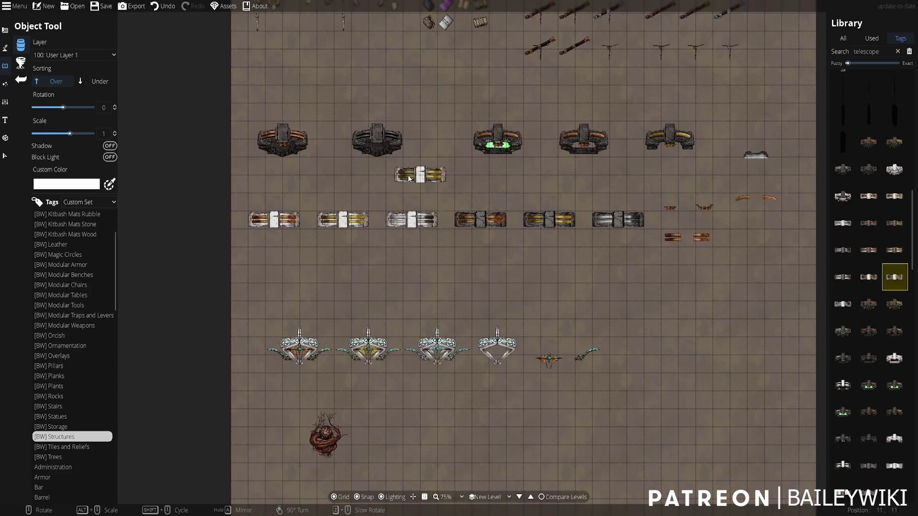
{"action": "scroll", "coordinate": [302, 258], "scroll_direction": "down", "scroll_amount": 1, "text": "shift"}
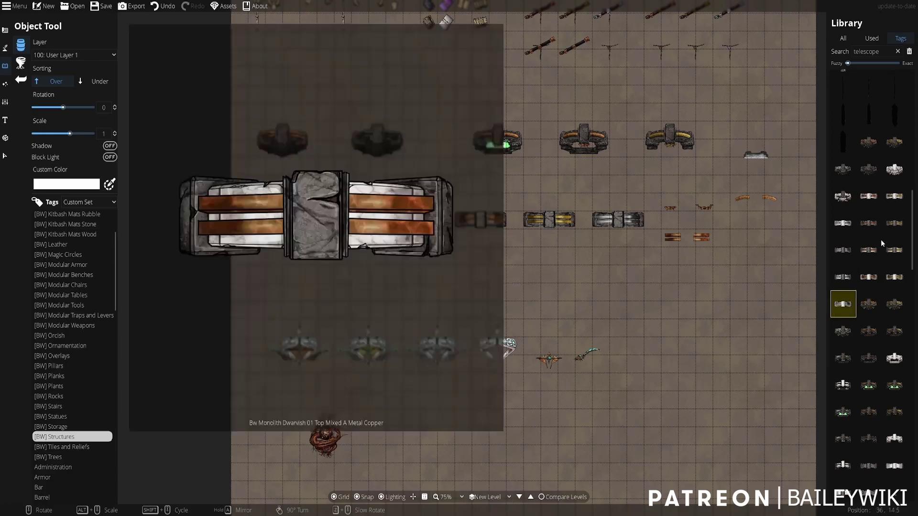
{"action": "left_click", "coordinate": [868, 224]}
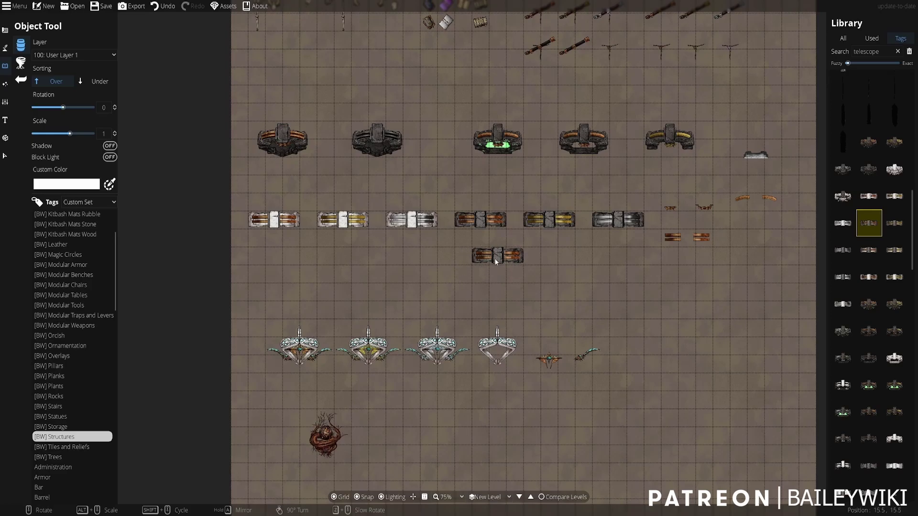
Browse the remaining dwarvish monolith variants and pick a small ornamental monolith part to compare with the copper pieces on the map.
{"action": "mouse_move", "coordinate": [870, 308]}
{"action": "scroll", "coordinate": [871, 306], "scroll_direction": "down", "scroll_amount": 2}
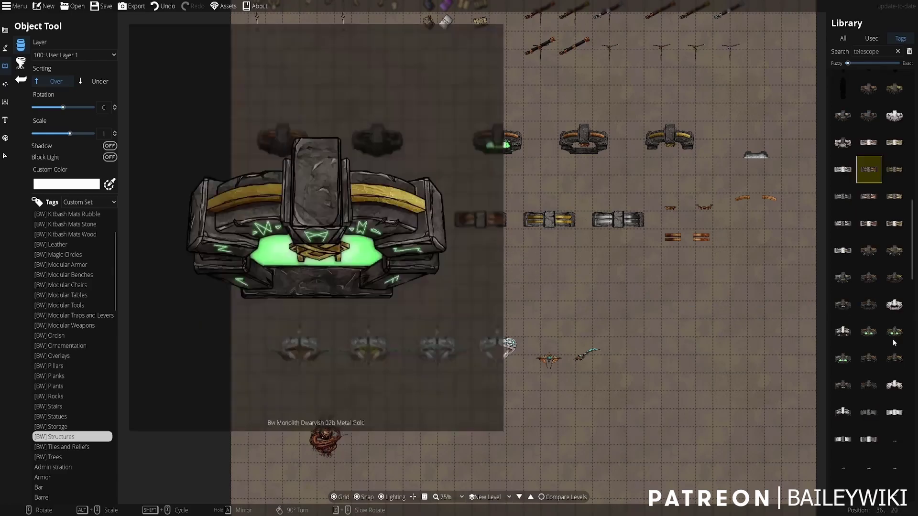
{"action": "scroll", "coordinate": [885, 335], "scroll_direction": "down", "scroll_amount": 2}
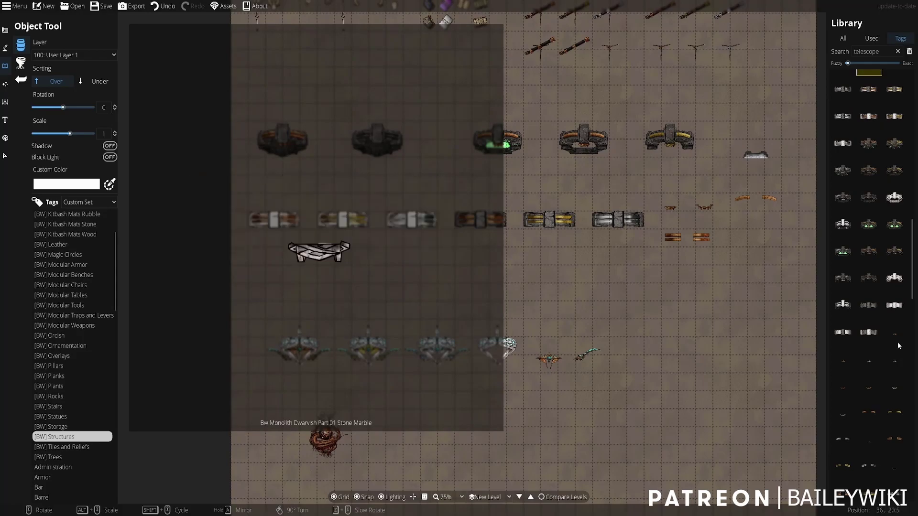
{"action": "left_click", "coordinate": [897, 338]}
{"action": "middle_click_drag", "start_coordinate": [600, 258], "coordinate": [467, 287]}
{"action": "scroll", "coordinate": [564, 229], "scroll_direction": "up", "scroll_amount": 5}
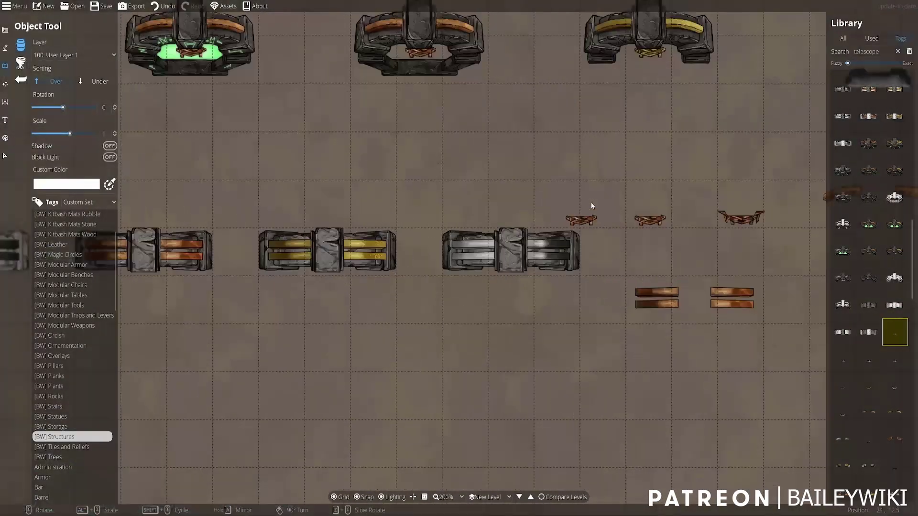
Place the gold ornament beneath the gold-banded dark arch monolith and preview the silver ornament and curved copper band pieces.
{"action": "scroll", "coordinate": [475, 198], "scroll_direction": "down", "scroll_amount": 1, "text": "shift"}
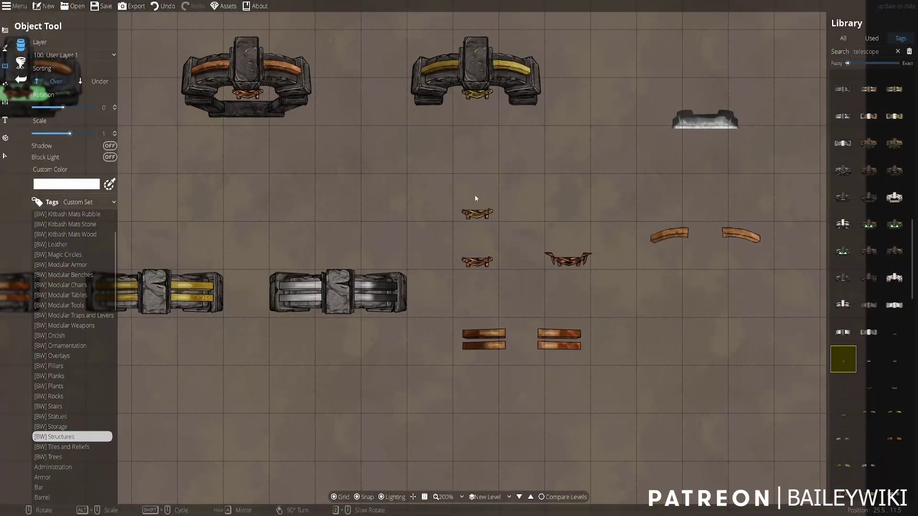
{"action": "left_click", "coordinate": [473, 91]}
{"action": "scroll", "coordinate": [477, 187], "scroll_direction": "down", "scroll_amount": 4, "text": "shift"}
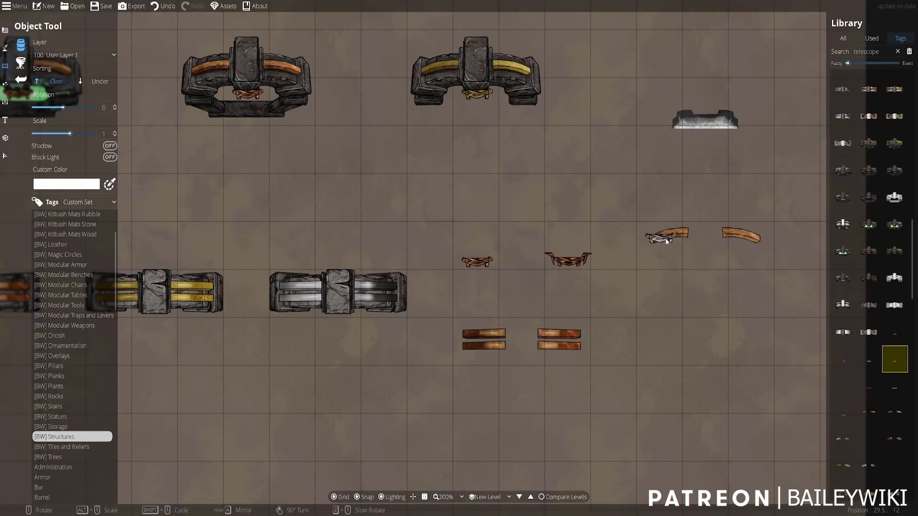
{"action": "scroll", "coordinate": [766, 369], "scroll_direction": "down", "scroll_amount": 3, "text": "shift"}
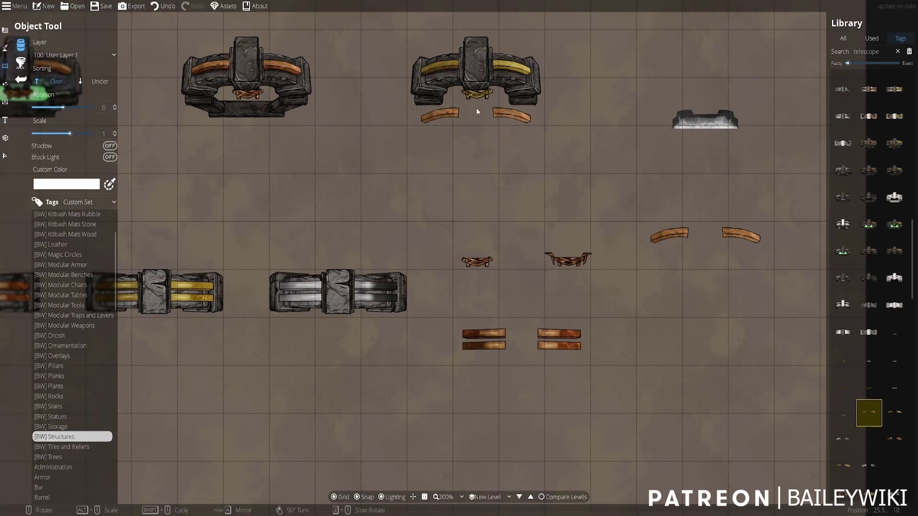
{"action": "scroll", "coordinate": [851, 383], "scroll_direction": "down", "scroll_amount": 4}
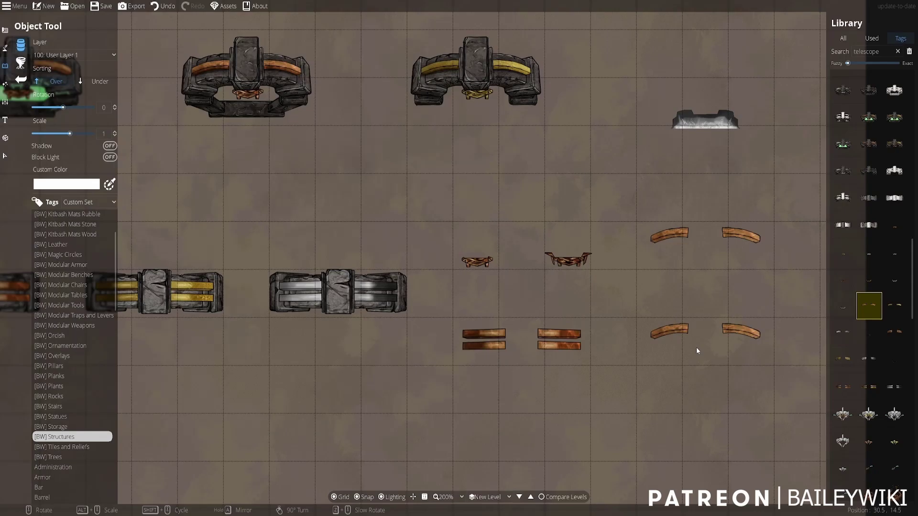
Preview the bare dark stone arch monolith and the blue and teal dwarvish portal overlays placed under the gold-banded arch.
{"action": "middle_click_drag", "start_coordinate": [697, 350], "coordinate": [731, 339]}
{"action": "left_click", "coordinate": [870, 171]}
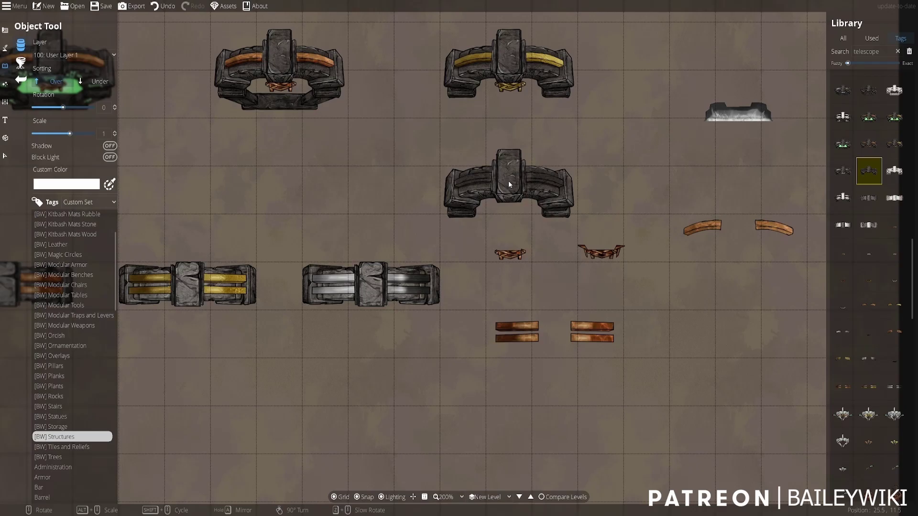
{"action": "scroll", "coordinate": [886, 351], "scroll_direction": "down", "scroll_amount": 5}
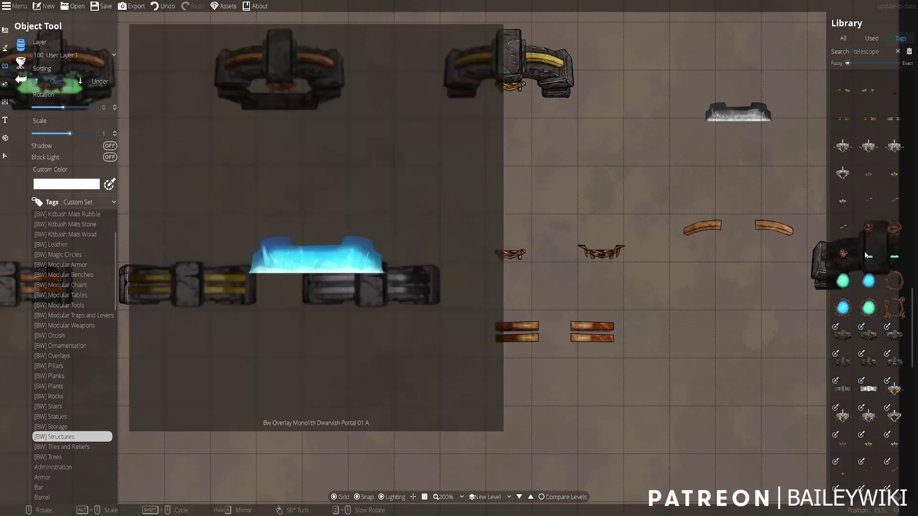
{"action": "left_click", "coordinate": [869, 254]}
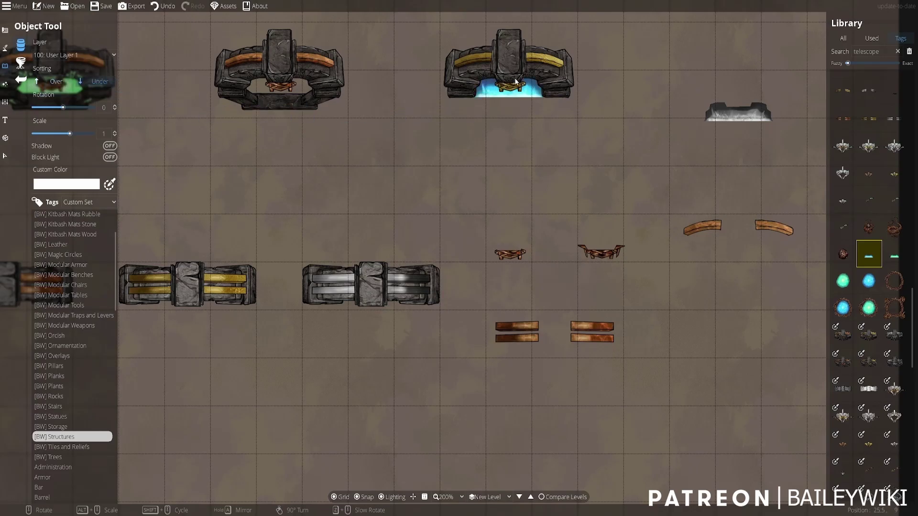
{"action": "scroll", "coordinate": [515, 81], "scroll_direction": "down", "scroll_amount": 1, "text": "shift"}
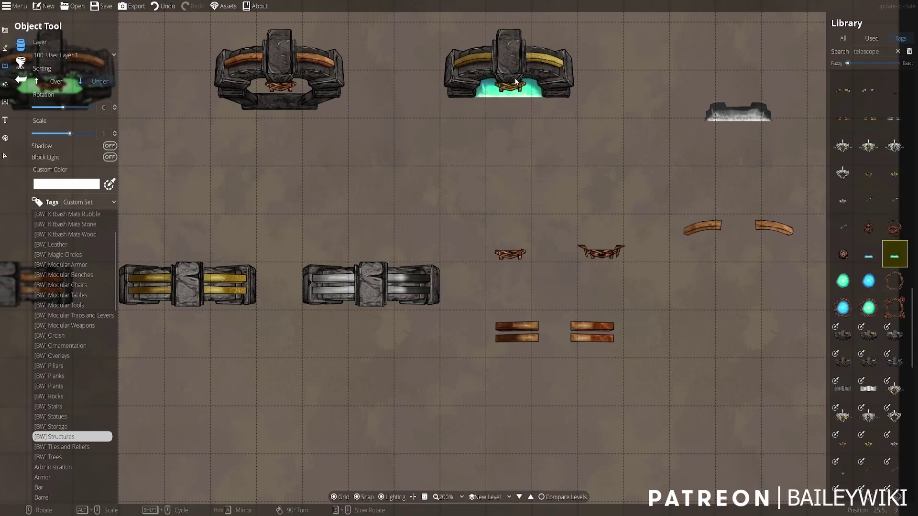
Tint the colorable Monolith Dwarvish Portal 01 overlay green, place a trial copy on the map and undo the placement.
{"action": "scroll", "coordinate": [898, 330], "scroll_direction": "down", "scroll_amount": 3}
{"action": "scroll", "coordinate": [898, 330], "scroll_direction": "down", "scroll_amount": 2}
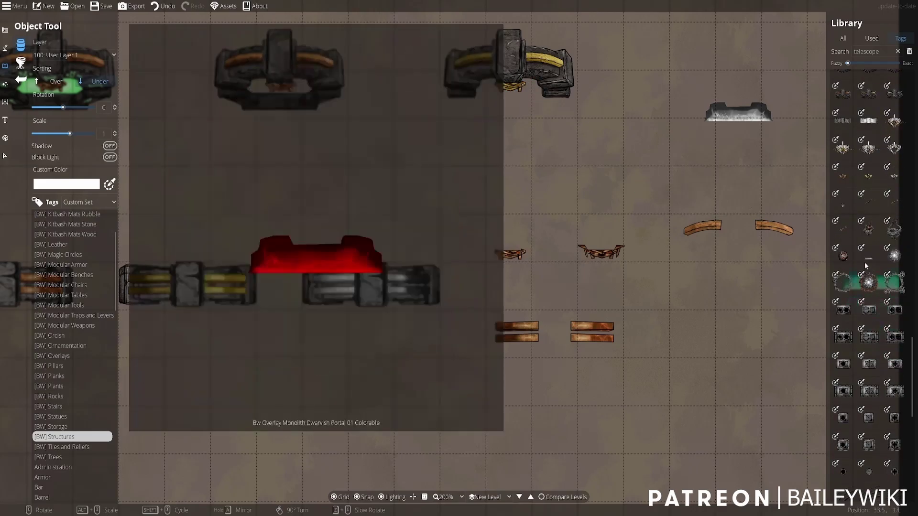
{"action": "left_click", "coordinate": [869, 256]}
{"action": "left_click", "coordinate": [90, 186]}
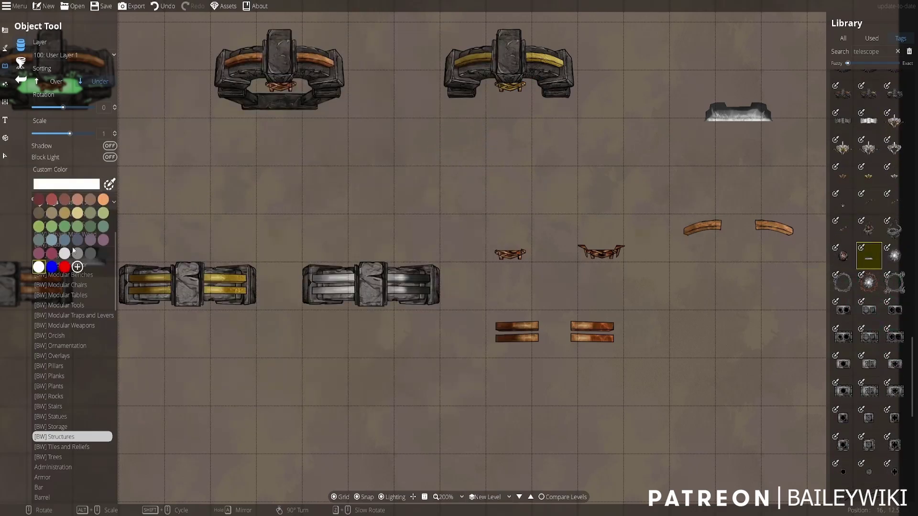
{"action": "left_click", "coordinate": [64, 252]}
{"action": "left_click", "coordinate": [83, 188]}
{"action": "left_click", "coordinate": [52, 225]}
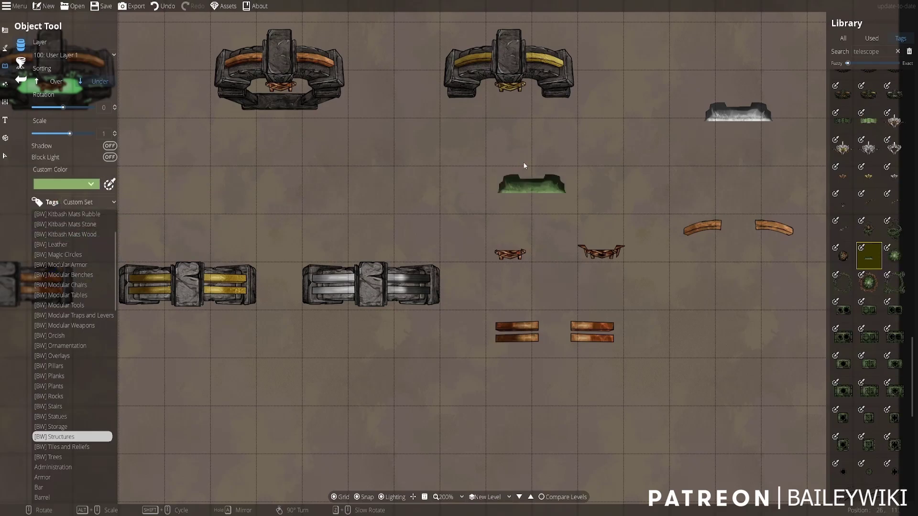
{"action": "left_click", "coordinate": [535, 147]}
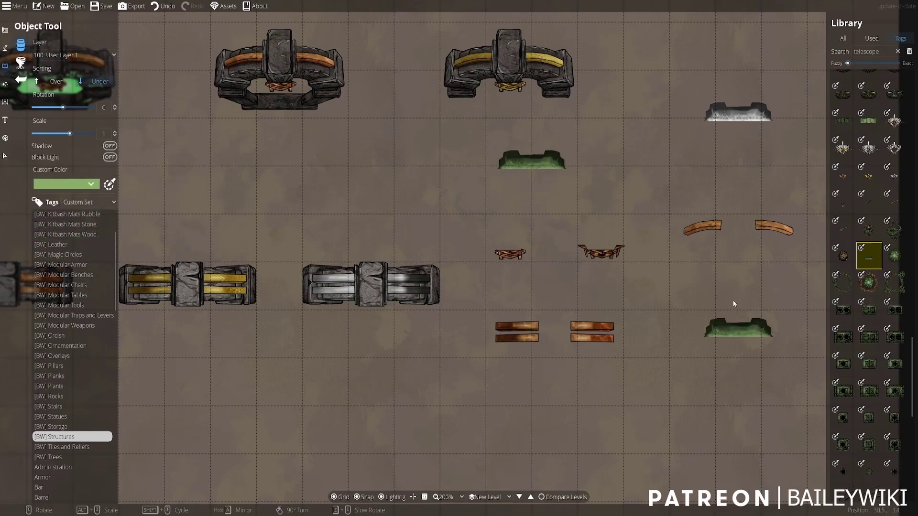
{"action": "key", "text": "ctrl+z"}
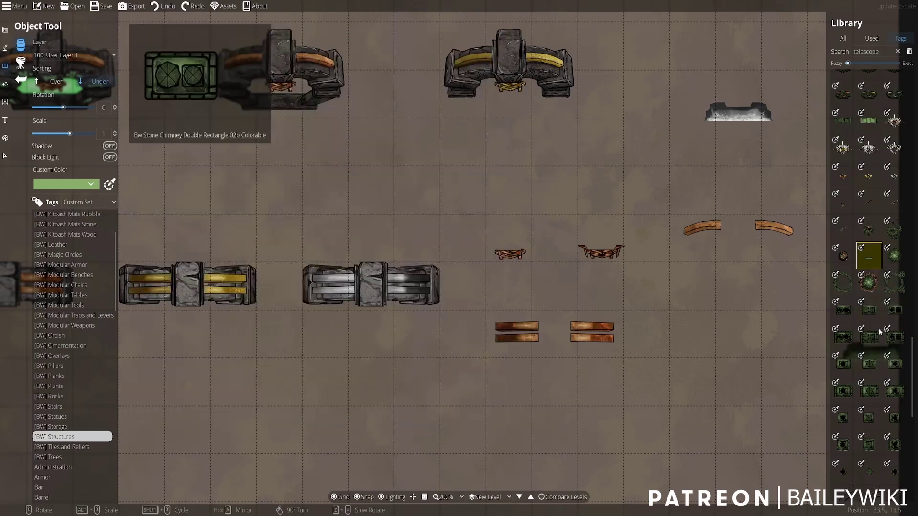
Preview the colorable elvish monoliths, their small branch ornament and the green-tinted root nest beside the placed examples.
{"action": "scroll", "coordinate": [865, 371], "scroll_direction": "up", "scroll_amount": 2}
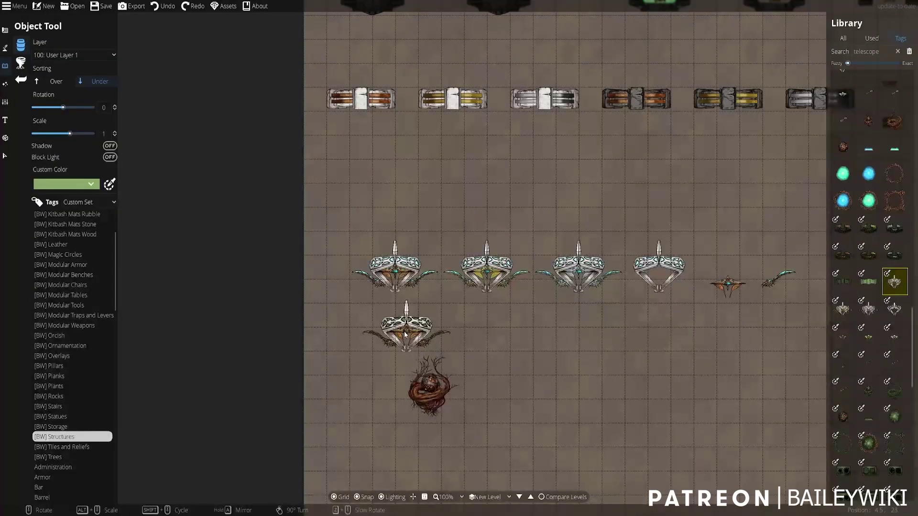
{"action": "scroll", "coordinate": [393, 327], "scroll_direction": "down", "scroll_amount": 6, "text": "shift"}
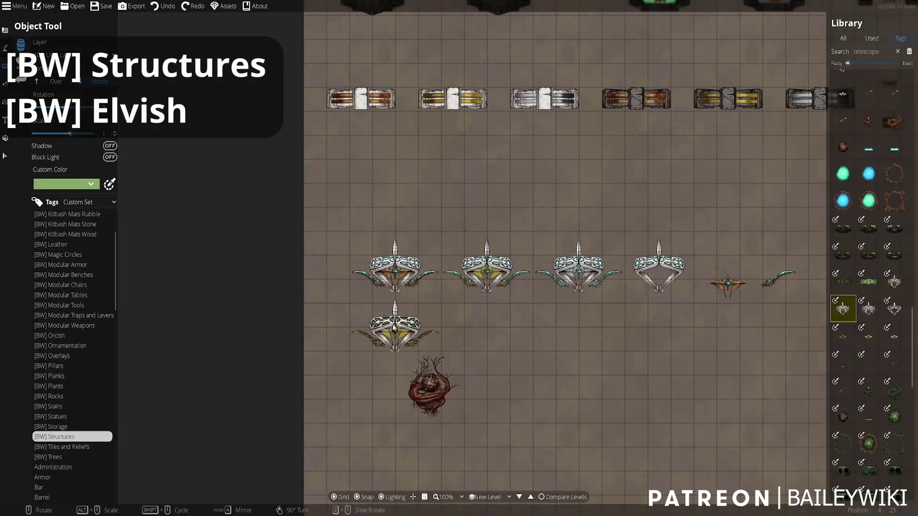
{"action": "scroll", "coordinate": [392, 325], "scroll_direction": "down", "scroll_amount": 3, "text": "shift"}
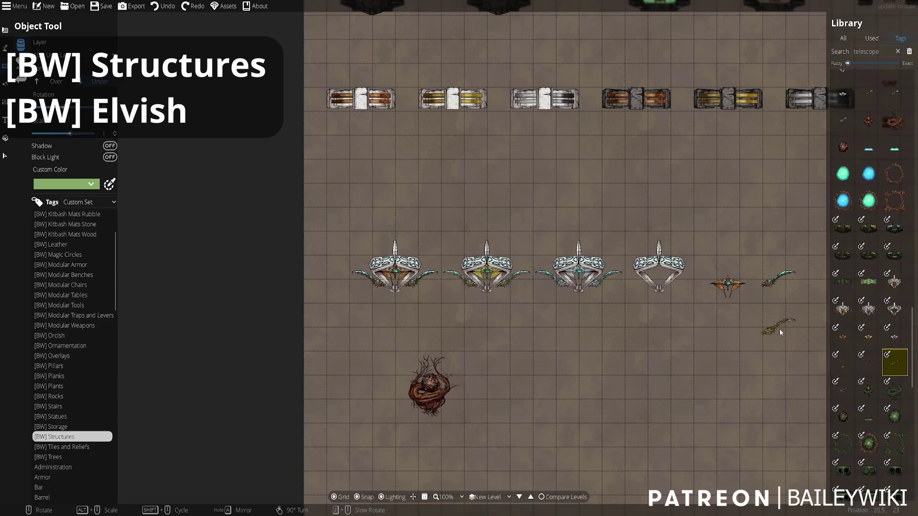
{"action": "middle_click_drag", "start_coordinate": [771, 352], "coordinate": [724, 345]}
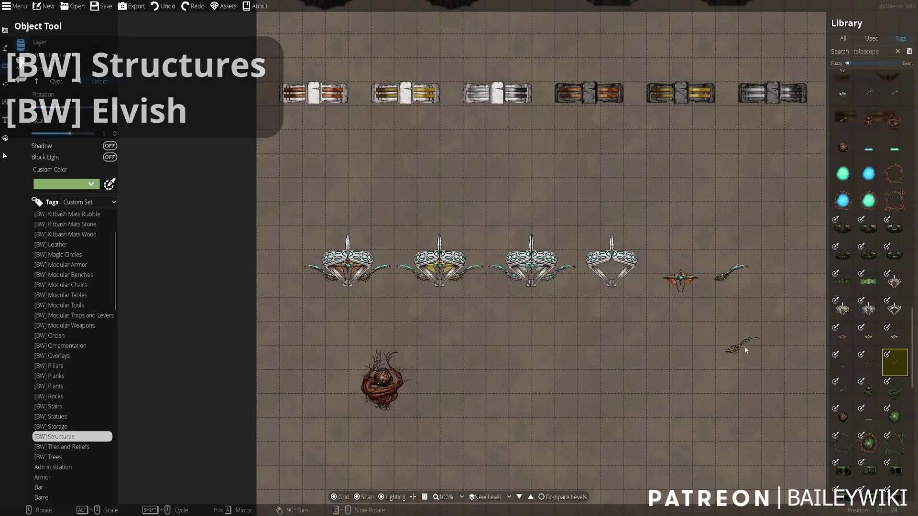
{"action": "scroll", "coordinate": [645, 379], "scroll_direction": "down", "scroll_amount": 2, "text": "shift"}
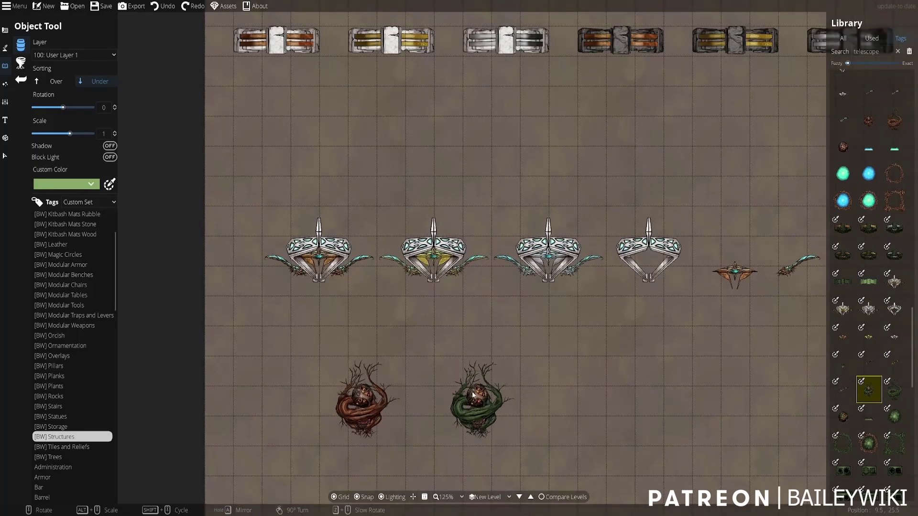
{"action": "scroll", "coordinate": [477, 347], "scroll_direction": "up", "scroll_amount": 1}
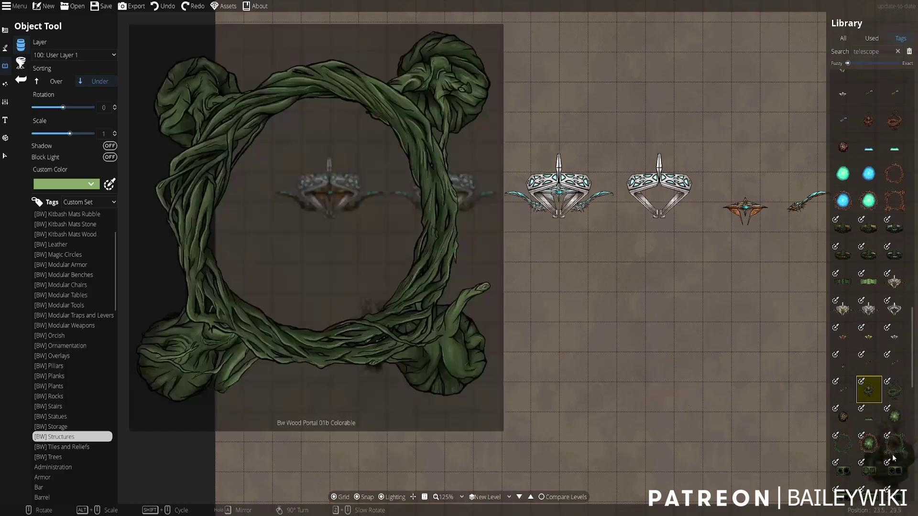
Preview the green colorable twisted-wood portal ring on an empty map area and rotate it to 150 degrees.
{"action": "left_click", "coordinate": [850, 442]}
{"action": "middle_click_drag", "start_coordinate": [599, 407], "coordinate": [488, 254]}
{"action": "middle_click_drag", "start_coordinate": [585, 264], "coordinate": [406, 377]}
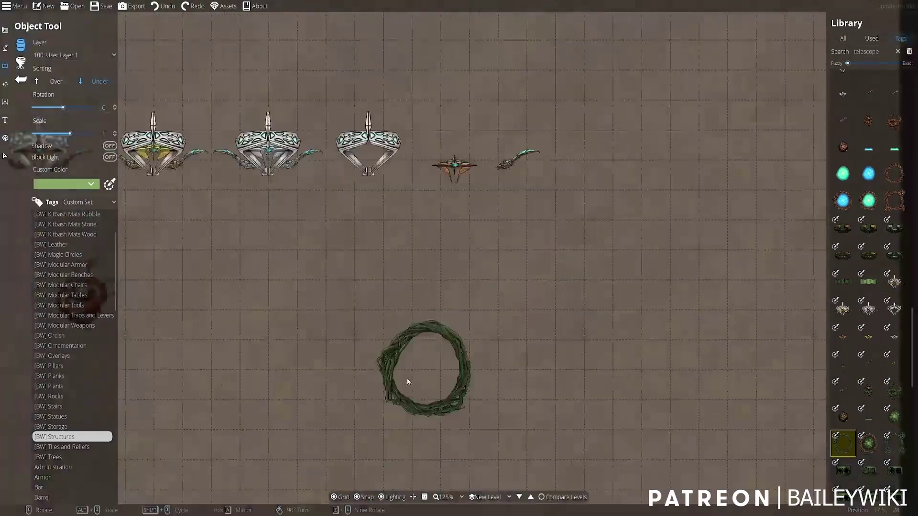
{"action": "scroll", "coordinate": [431, 359], "scroll_direction": "down", "scroll_amount": 1, "text": "ctrl"}
{"action": "scroll", "coordinate": [542, 311], "scroll_direction": "down", "scroll_amount": 11}
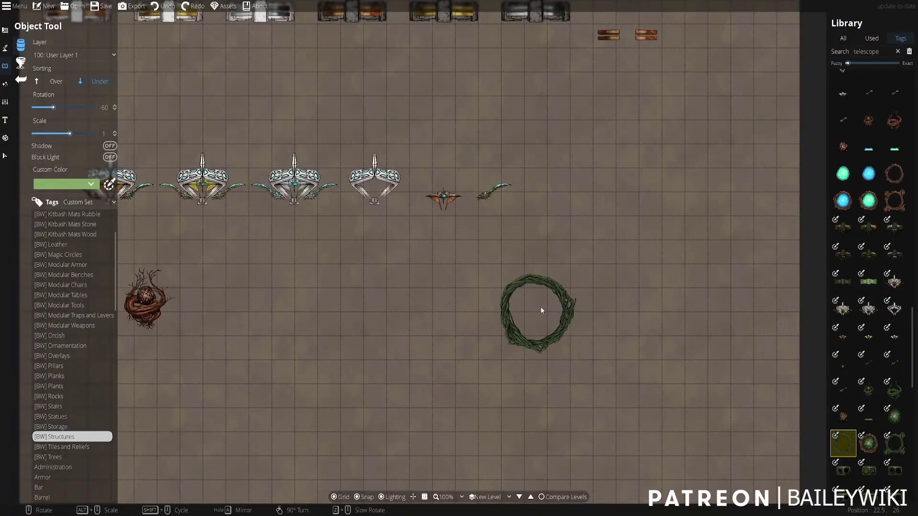
{"action": "scroll", "coordinate": [542, 310], "scroll_direction": "down", "scroll_amount": 3}
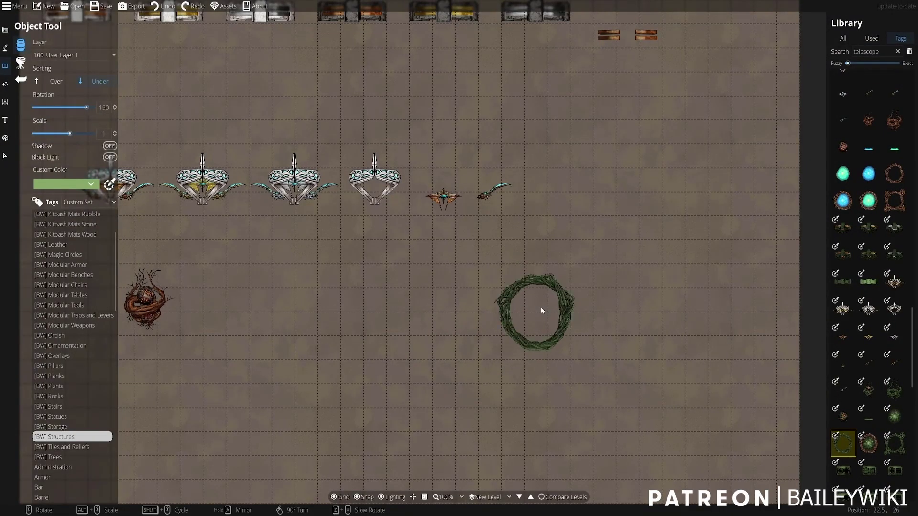
Switch the preview to the wood portal ring with four corner knots and rotate it to -180 degrees.
{"action": "scroll", "coordinate": [542, 311], "scroll_direction": "down", "scroll_amount": 1, "text": "shift"}
{"action": "scroll", "coordinate": [542, 311], "scroll_direction": "down", "scroll_amount": 1, "text": "shift"}
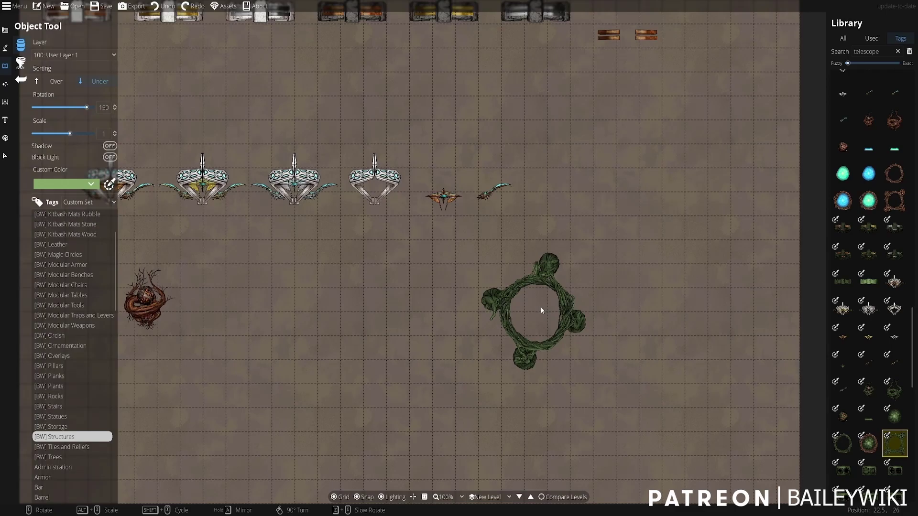
{"action": "scroll", "coordinate": [542, 311], "scroll_direction": "up", "scroll_amount": 2}
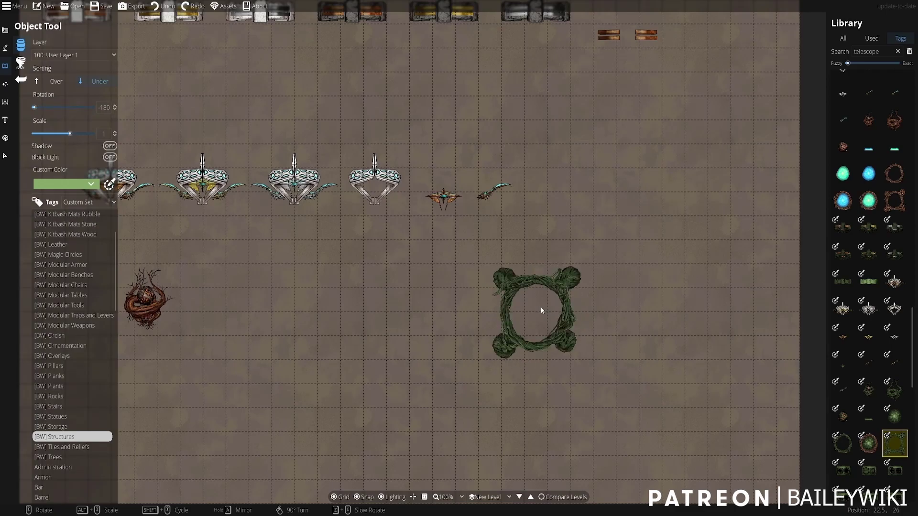
{"action": "scroll", "coordinate": [541, 310], "scroll_direction": "up", "scroll_amount": 3, "text": "shift"}
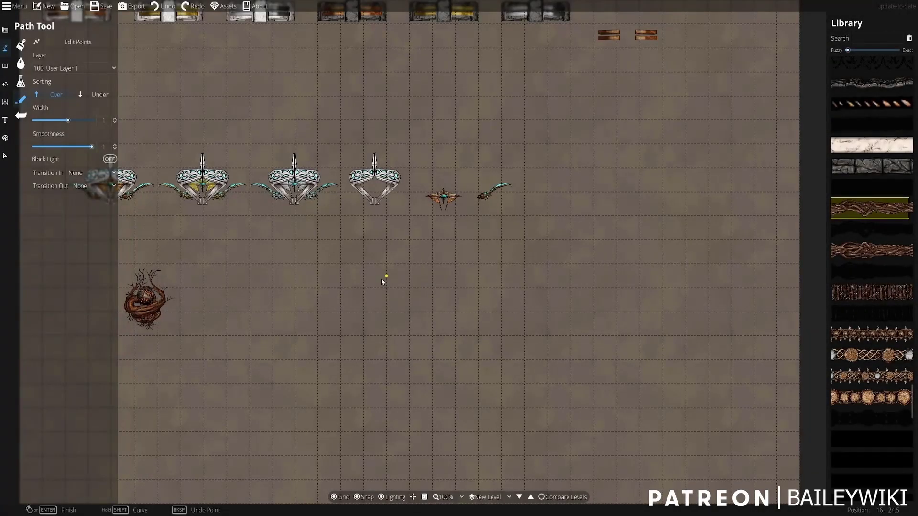
Draw horizontal paths about 10 and 11 grid squares long with the first and second twisted-root textures.
{"action": "left_click", "coordinate": [381, 277]}
{"action": "left_click", "coordinate": [616, 276]}
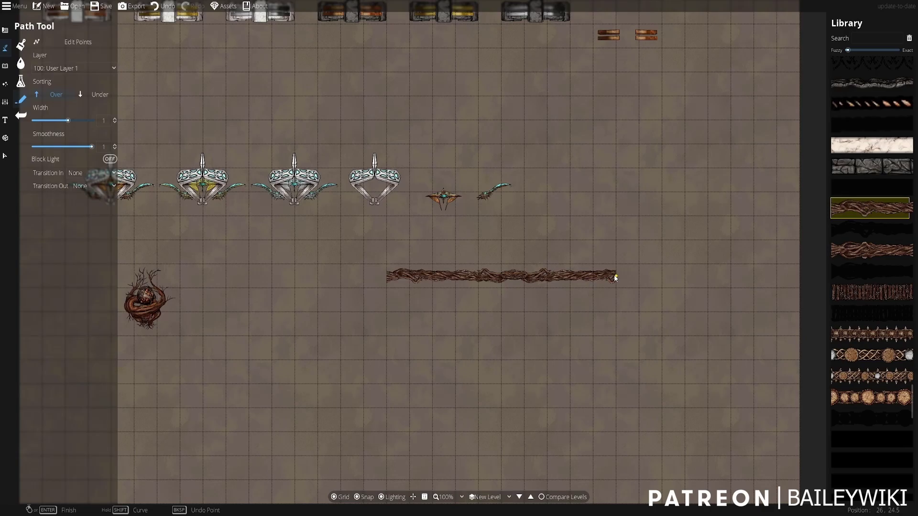
{"action": "left_click", "coordinate": [882, 250]}
{"action": "left_click", "coordinate": [386, 325]}
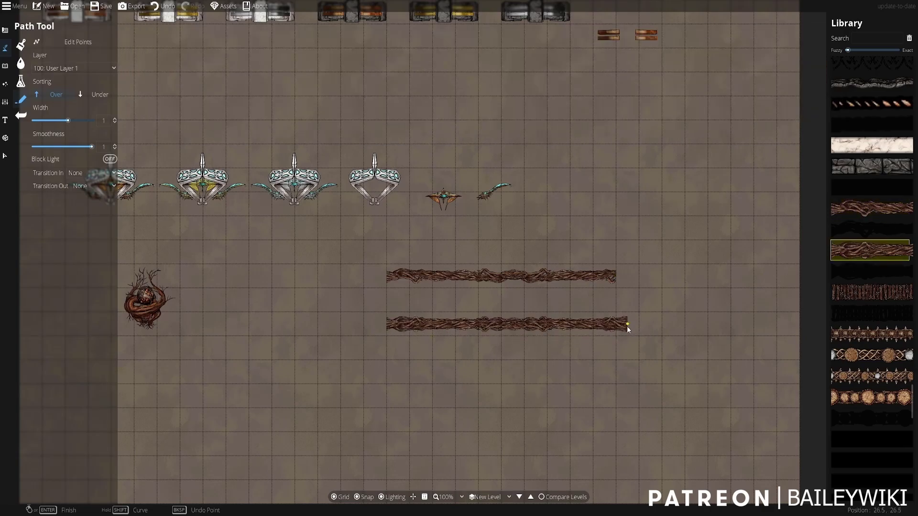
{"action": "left_click", "coordinate": [638, 324]}
Draw the matching dark shadow path below each twisted-root path, about 10 and 11 grid squares long.
{"action": "left_click", "coordinate": [885, 211]}
{"action": "left_click", "coordinate": [888, 221]}
{"action": "left_click", "coordinate": [387, 301]}
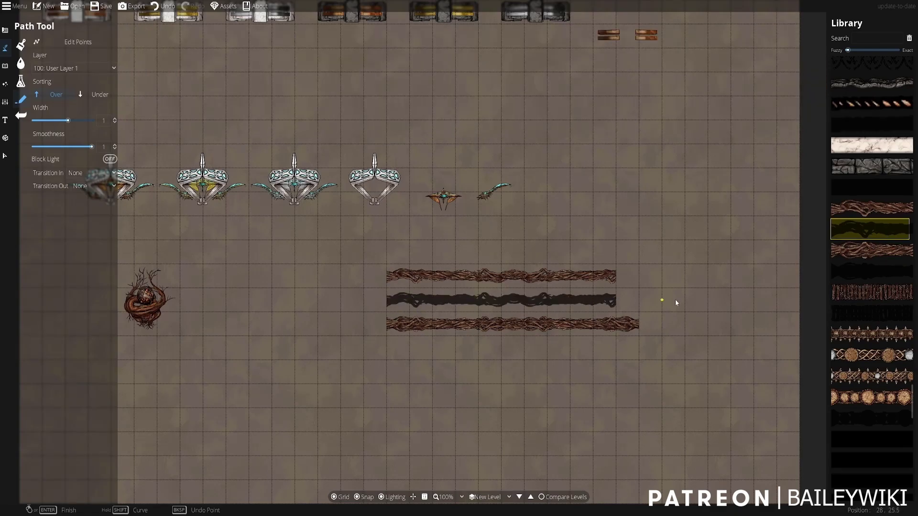
{"action": "left_click", "coordinate": [864, 270]}
{"action": "left_click", "coordinate": [388, 348]}
{"action": "left_click", "coordinate": [639, 347]}
{"action": "scroll", "coordinate": [652, 411], "scroll_direction": "up", "scroll_amount": 4}
{"action": "scroll", "coordinate": [637, 366], "scroll_direction": "up", "scroll_amount": 1}
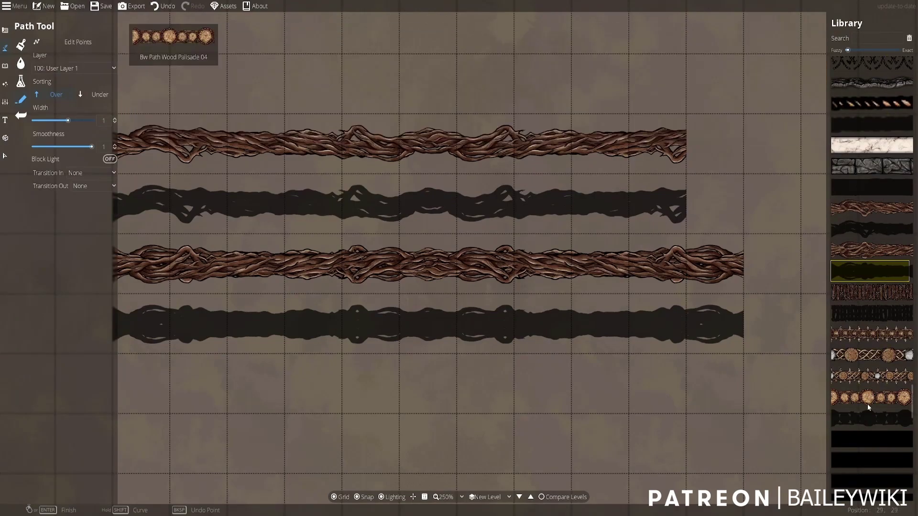
{"action": "mouse_move", "coordinate": [872, 294]}
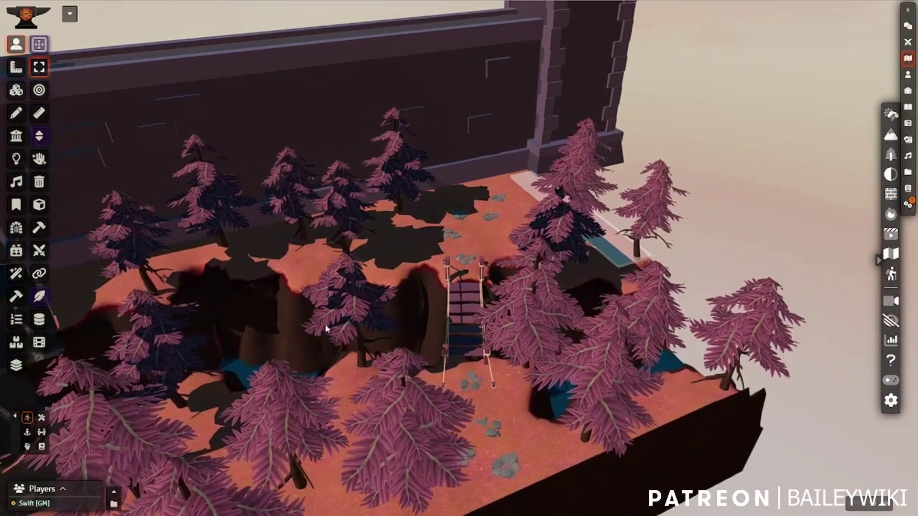
Examine the 3D forest scene with pink pines around the rope bridge spanning the chasm.
{"action": "middle_click_drag", "start_coordinate": [326, 325], "coordinate": [496, 332]}
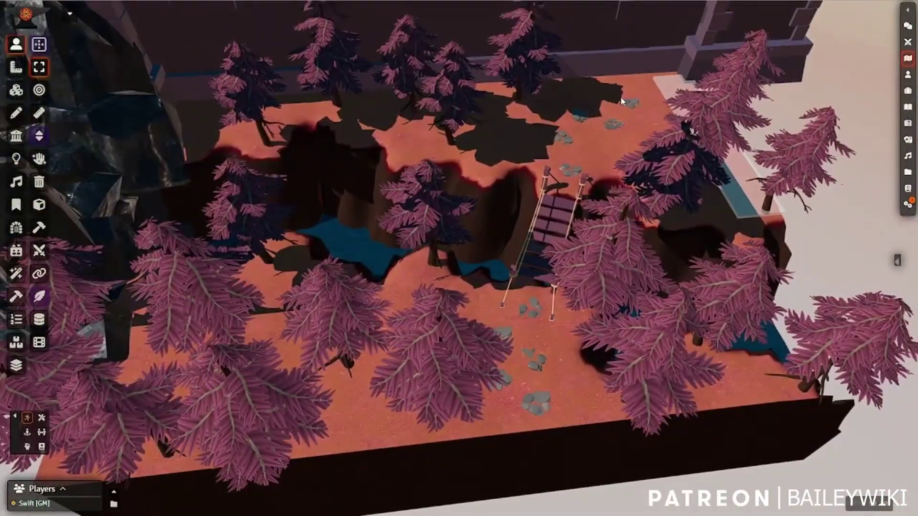
{"action": "middle_click_drag", "start_coordinate": [497, 368], "coordinate": [420, 350]}
{"action": "scroll", "coordinate": [421, 289], "scroll_direction": "up", "scroll_amount": 5}
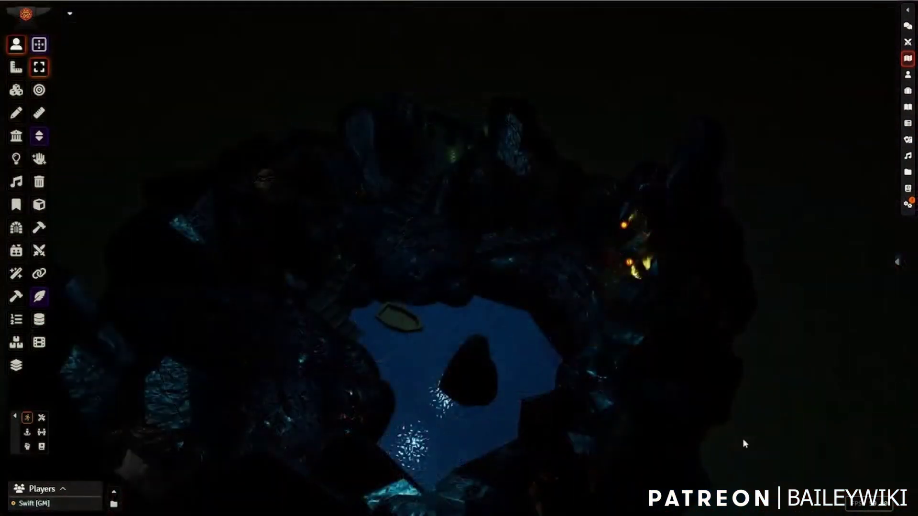
Examine the dark 3D cave scene around the pool, rowing boat and stone stairs from several angles.
{"action": "right_click_drag", "start_coordinate": [464, 500], "coordinate": [546, 440]}
{"action": "middle_click_drag", "start_coordinate": [547, 440], "coordinate": [436, 432]}
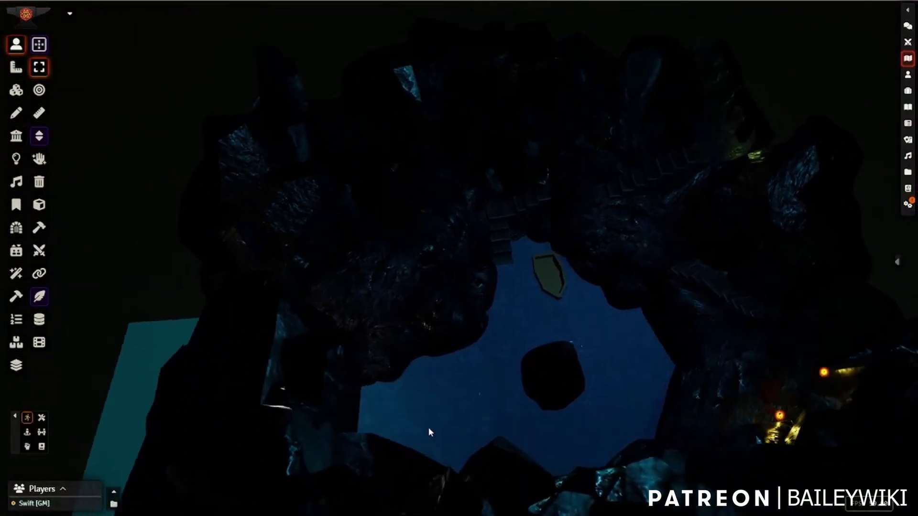
{"action": "right_click_drag", "start_coordinate": [436, 432], "coordinate": [505, 424]}
{"action": "scroll", "coordinate": [504, 424], "scroll_direction": "up", "scroll_amount": 3}
{"action": "middle_click_drag", "start_coordinate": [504, 423], "coordinate": [421, 298]}
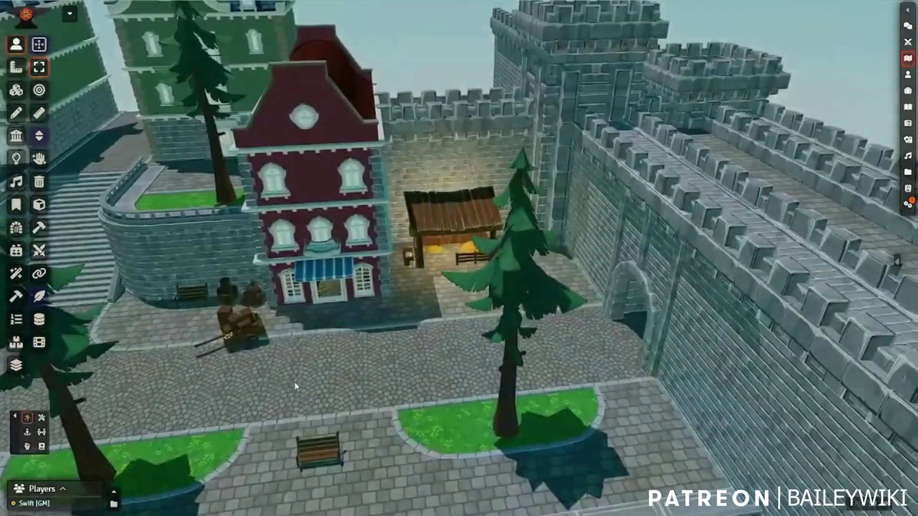
{"action": "scroll", "coordinate": [295, 387], "scroll_direction": "up", "scroll_amount": 3}
{"action": "right_click_drag", "start_coordinate": [297, 386], "coordinate": [385, 373]}
{"action": "scroll", "coordinate": [341, 345], "scroll_direction": "up", "scroll_amount": 6}
{"action": "key", "text": "Page_Down"}
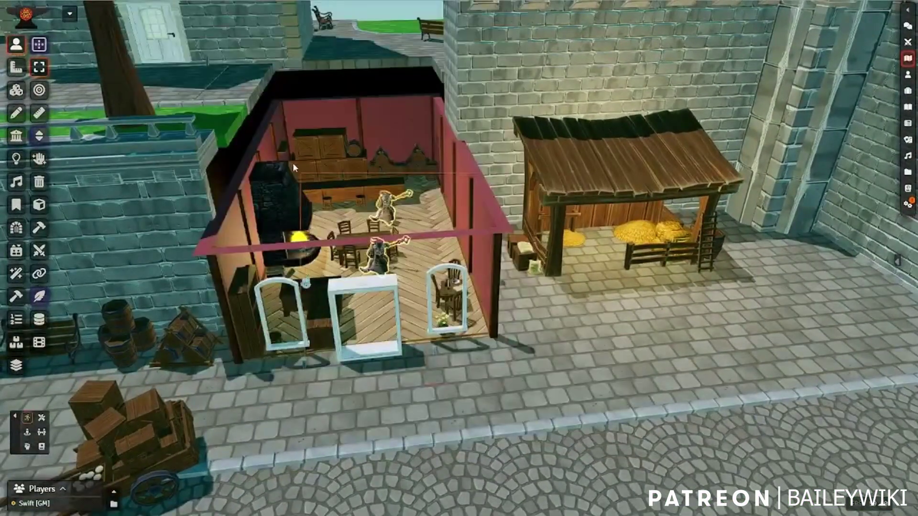
Examine the open-roofed tavern interior in the 3D town scene, including its fireplace, bar, tables and front windows.
{"action": "middle_click_drag", "start_coordinate": [467, 406], "coordinate": [478, 488]}
{"action": "scroll", "coordinate": [441, 378], "scroll_direction": "up", "scroll_amount": 8}
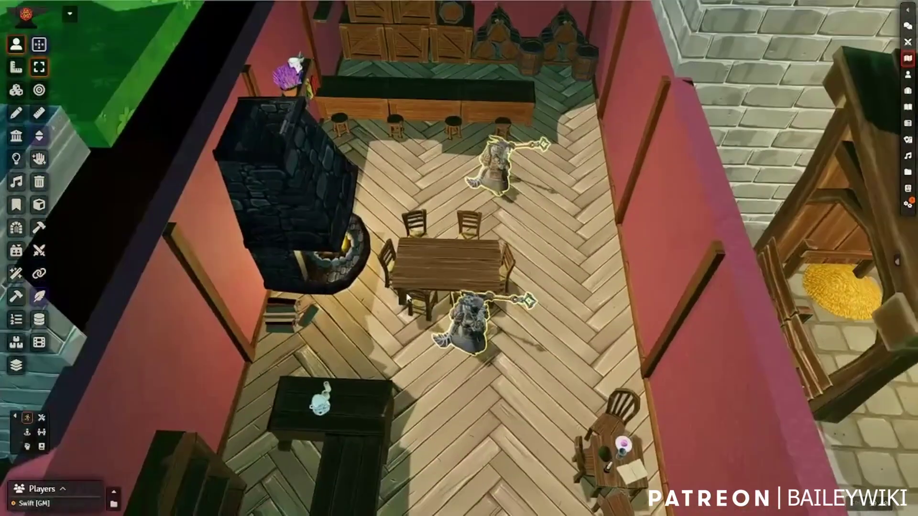
{"action": "middle_click_drag", "start_coordinate": [408, 297], "coordinate": [410, 192]}
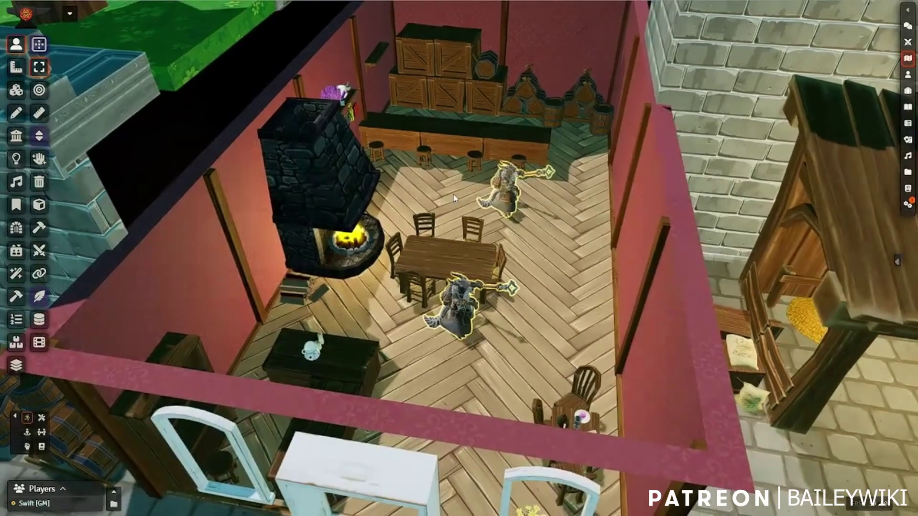
{"action": "scroll", "coordinate": [383, 344], "scroll_direction": "down", "scroll_amount": 3}
{"action": "middle_click_drag", "start_coordinate": [382, 344], "coordinate": [364, 357]}
{"action": "scroll", "coordinate": [363, 356], "scroll_direction": "down", "scroll_amount": 3}
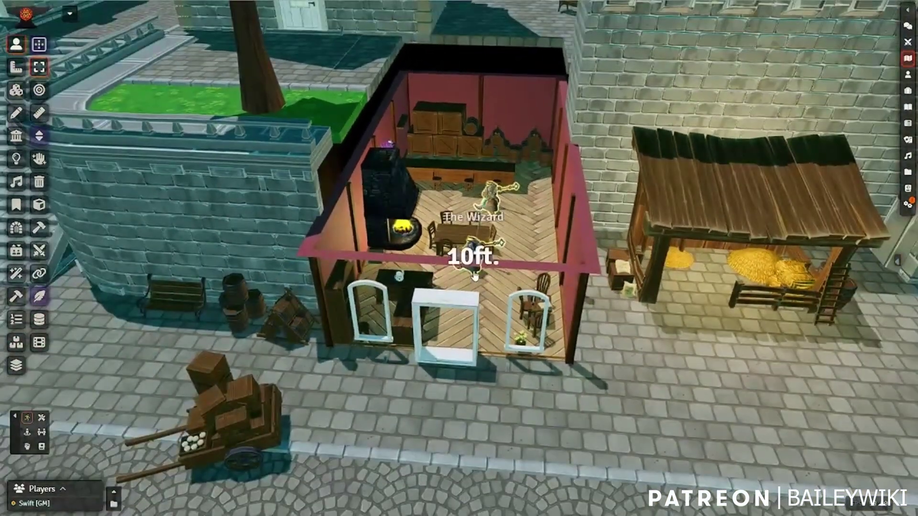
{"action": "middle_click_drag", "start_coordinate": [475, 277], "coordinate": [453, 308]}
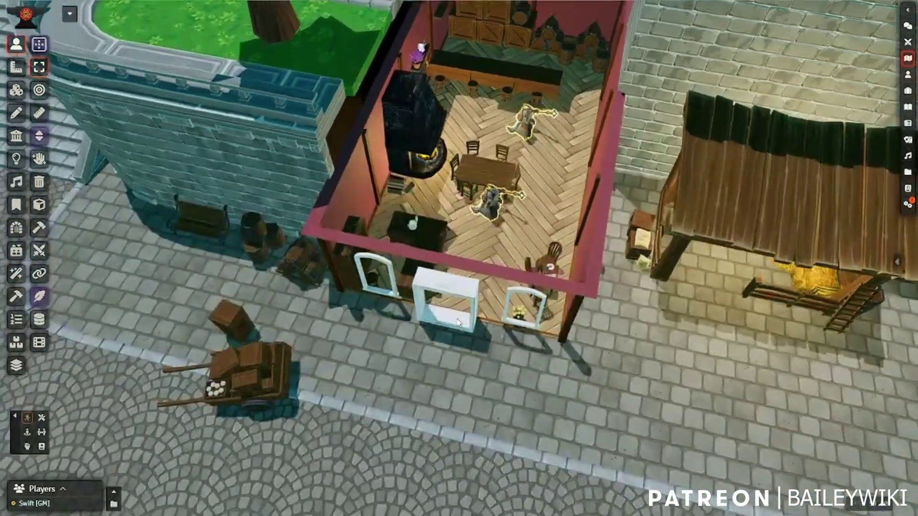
{"action": "right_click_drag", "start_coordinate": [454, 308], "coordinate": [414, 352]}
Examine the cobbled street around the tavern from several angles, including the hay stall, loaded cart, archway and tree bed.
{"action": "scroll", "coordinate": [413, 383], "scroll_direction": "up", "scroll_amount": 2}
{"action": "middle_click_drag", "start_coordinate": [412, 384], "coordinate": [518, 365]}
{"action": "scroll", "coordinate": [434, 378], "scroll_direction": "down", "scroll_amount": 4}
{"action": "right_click_drag", "start_coordinate": [518, 365], "coordinate": [287, 411]}
{"action": "middle_click_drag", "start_coordinate": [287, 412], "coordinate": [269, 396]}
{"action": "right_click_drag", "start_coordinate": [269, 396], "coordinate": [368, 412]}
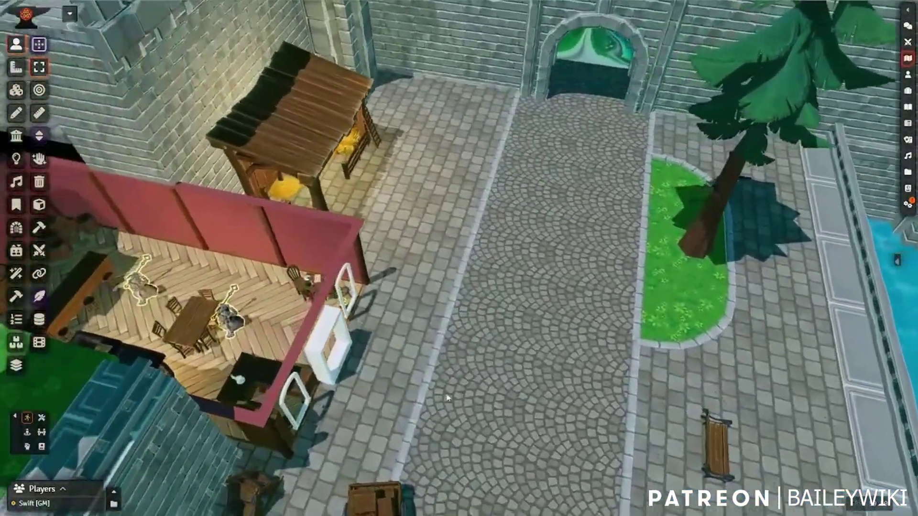
{"action": "middle_click_drag", "start_coordinate": [368, 412], "coordinate": [420, 416]}
{"action": "right_click_drag", "start_coordinate": [420, 416], "coordinate": [449, 401]}
{"action": "middle_click_drag", "start_coordinate": [449, 402], "coordinate": [467, 404]}
{"action": "scroll", "coordinate": [468, 403], "scroll_direction": "down", "scroll_amount": 2}
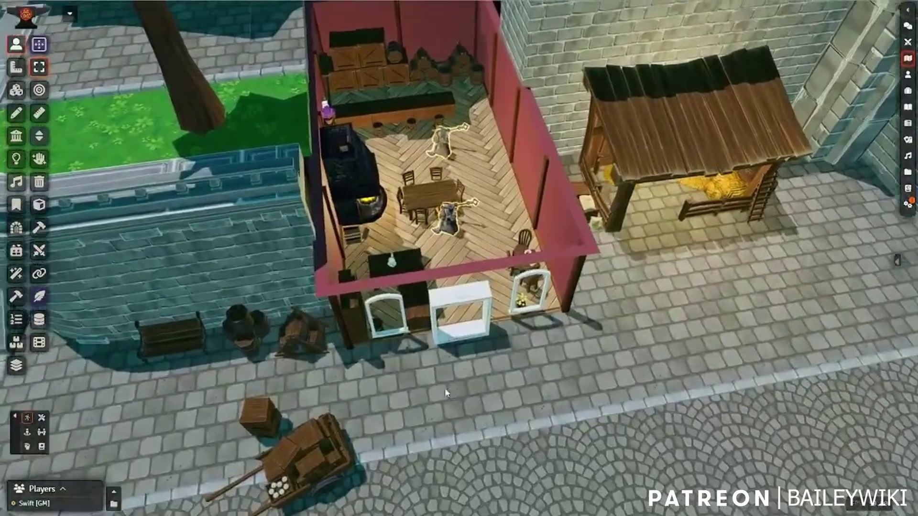
{"action": "right_click_drag", "start_coordinate": [468, 403], "coordinate": [431, 382]}
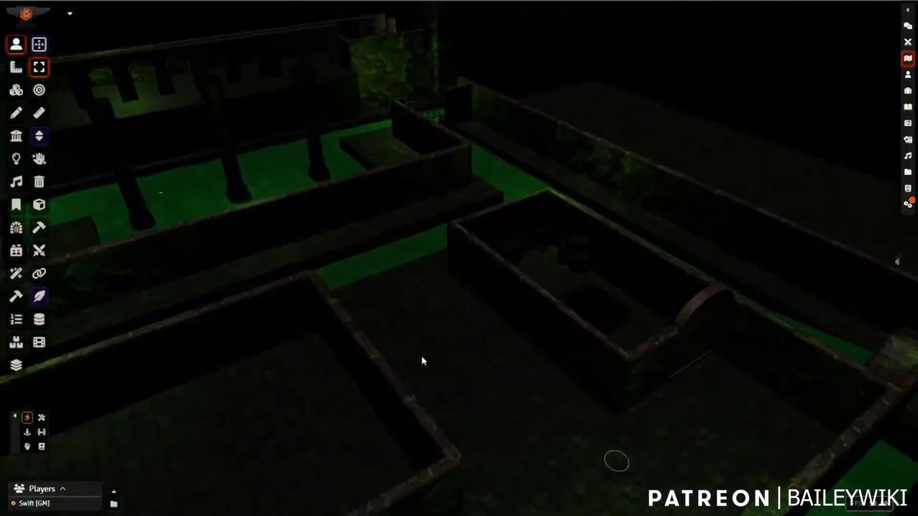
{"action": "right_click_drag", "start_coordinate": [420, 357], "coordinate": [409, 339]}
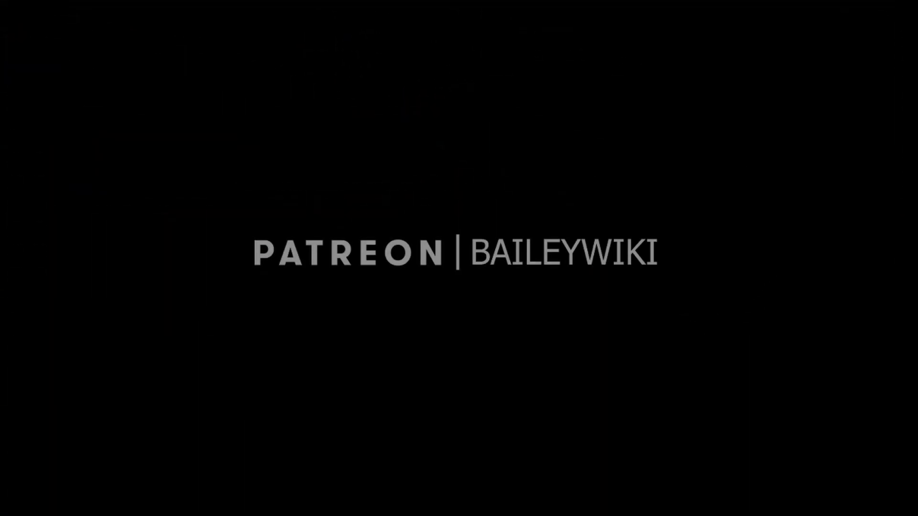